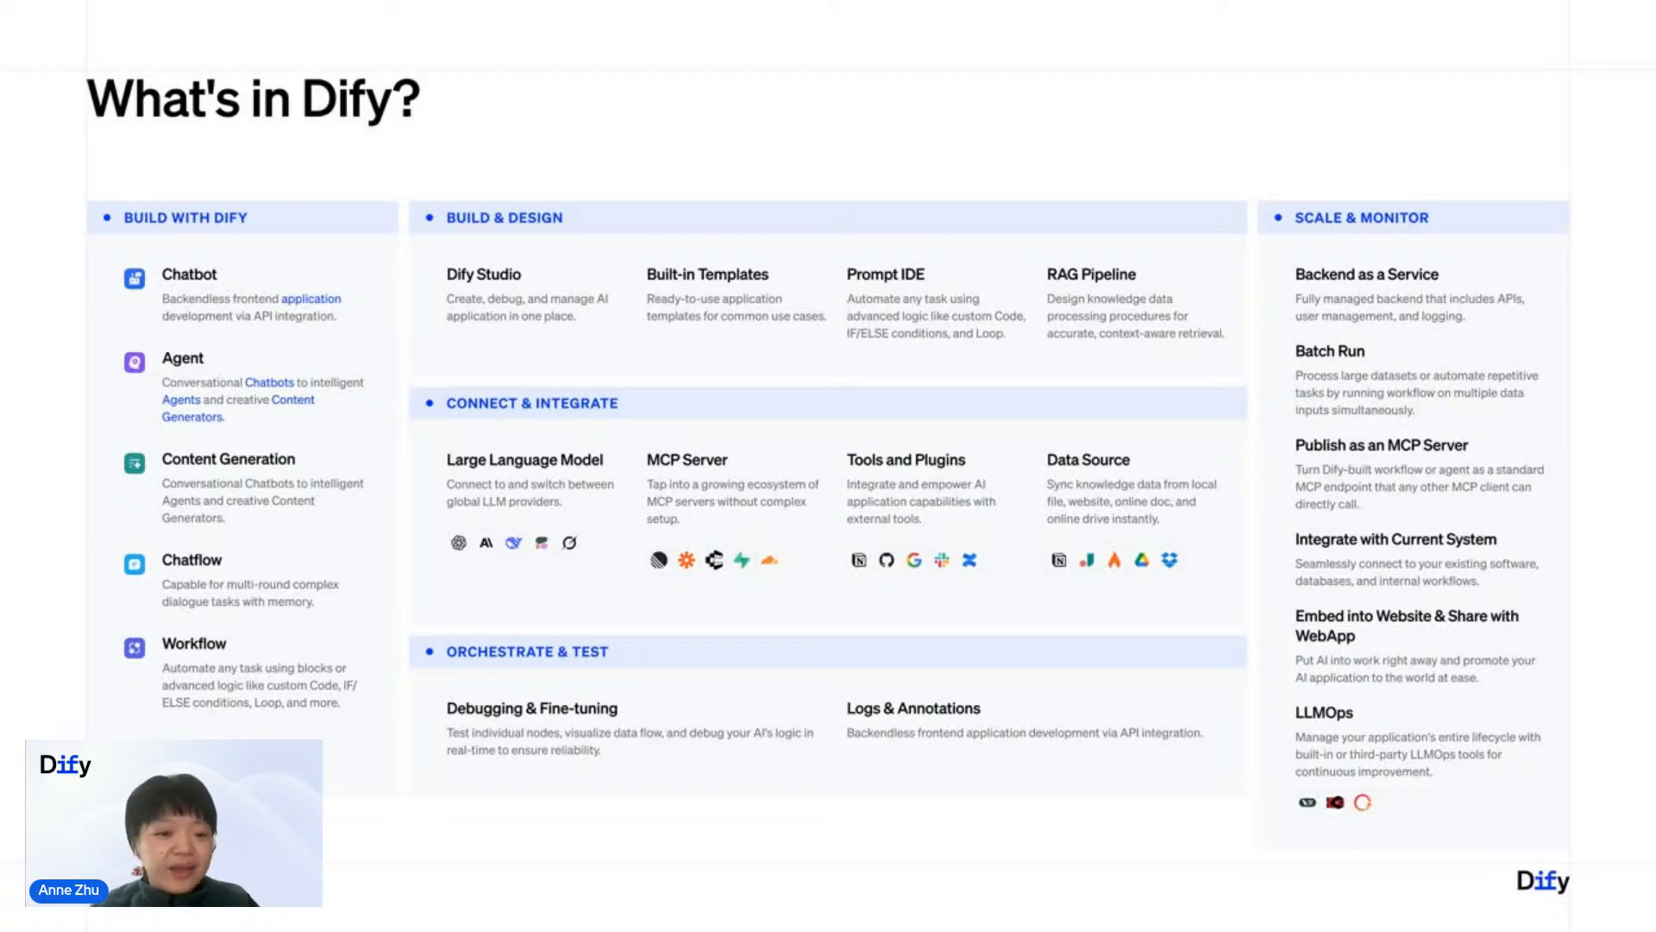
{"action": "key", "text": "Right"}
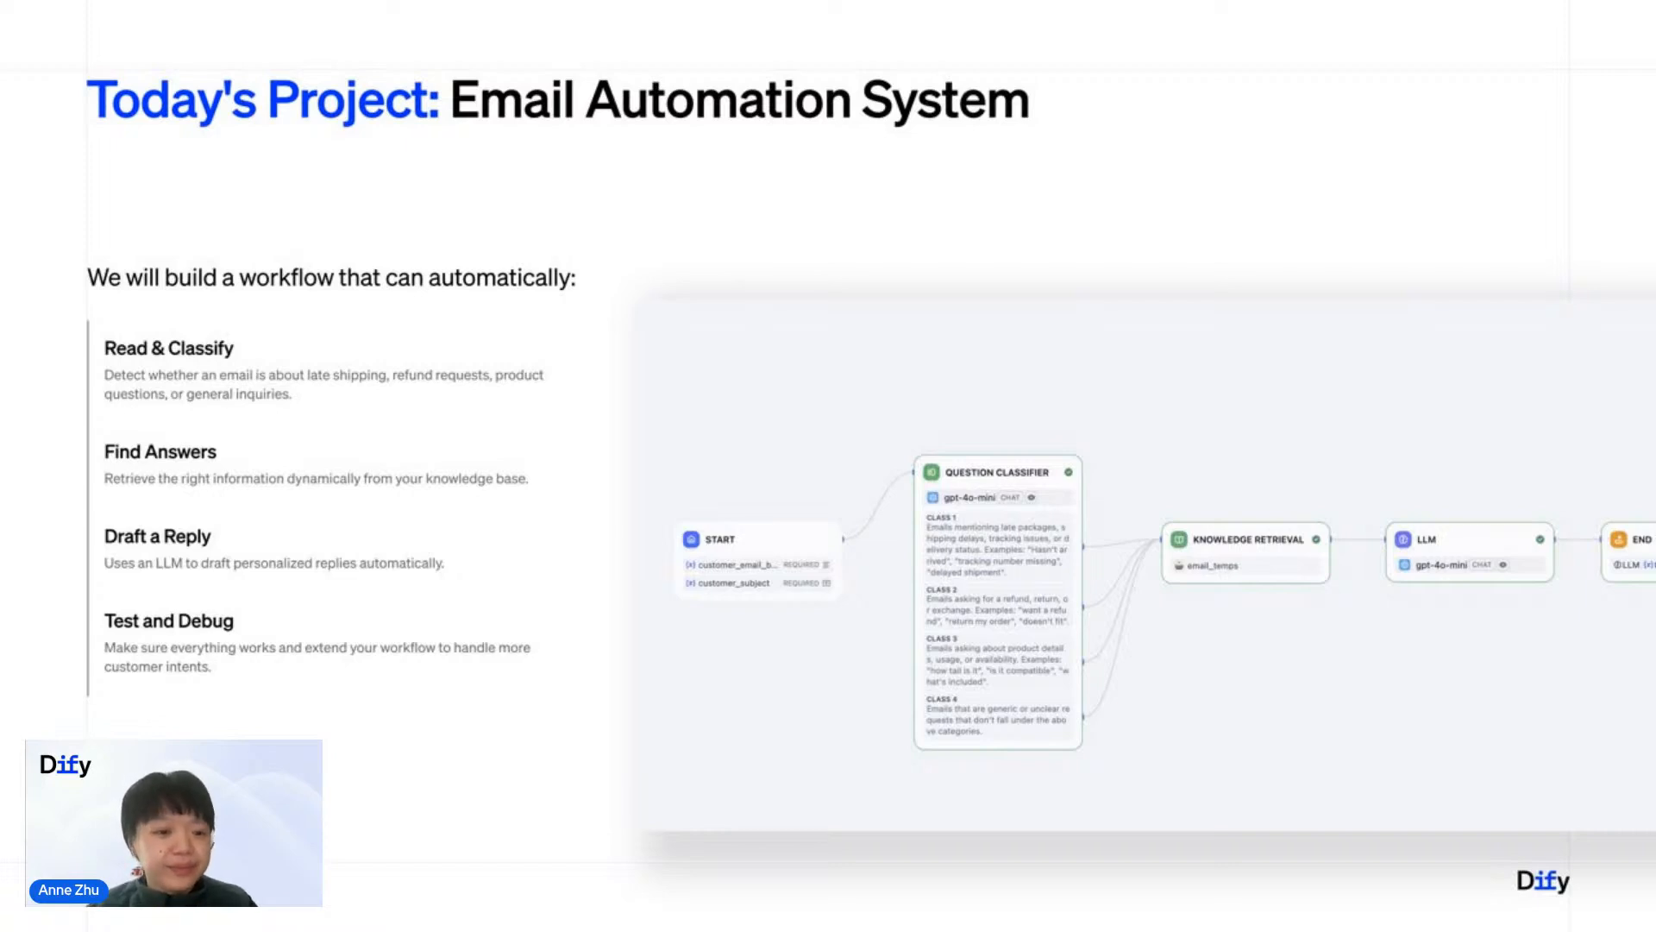
{"action": "key", "text": "Right"}
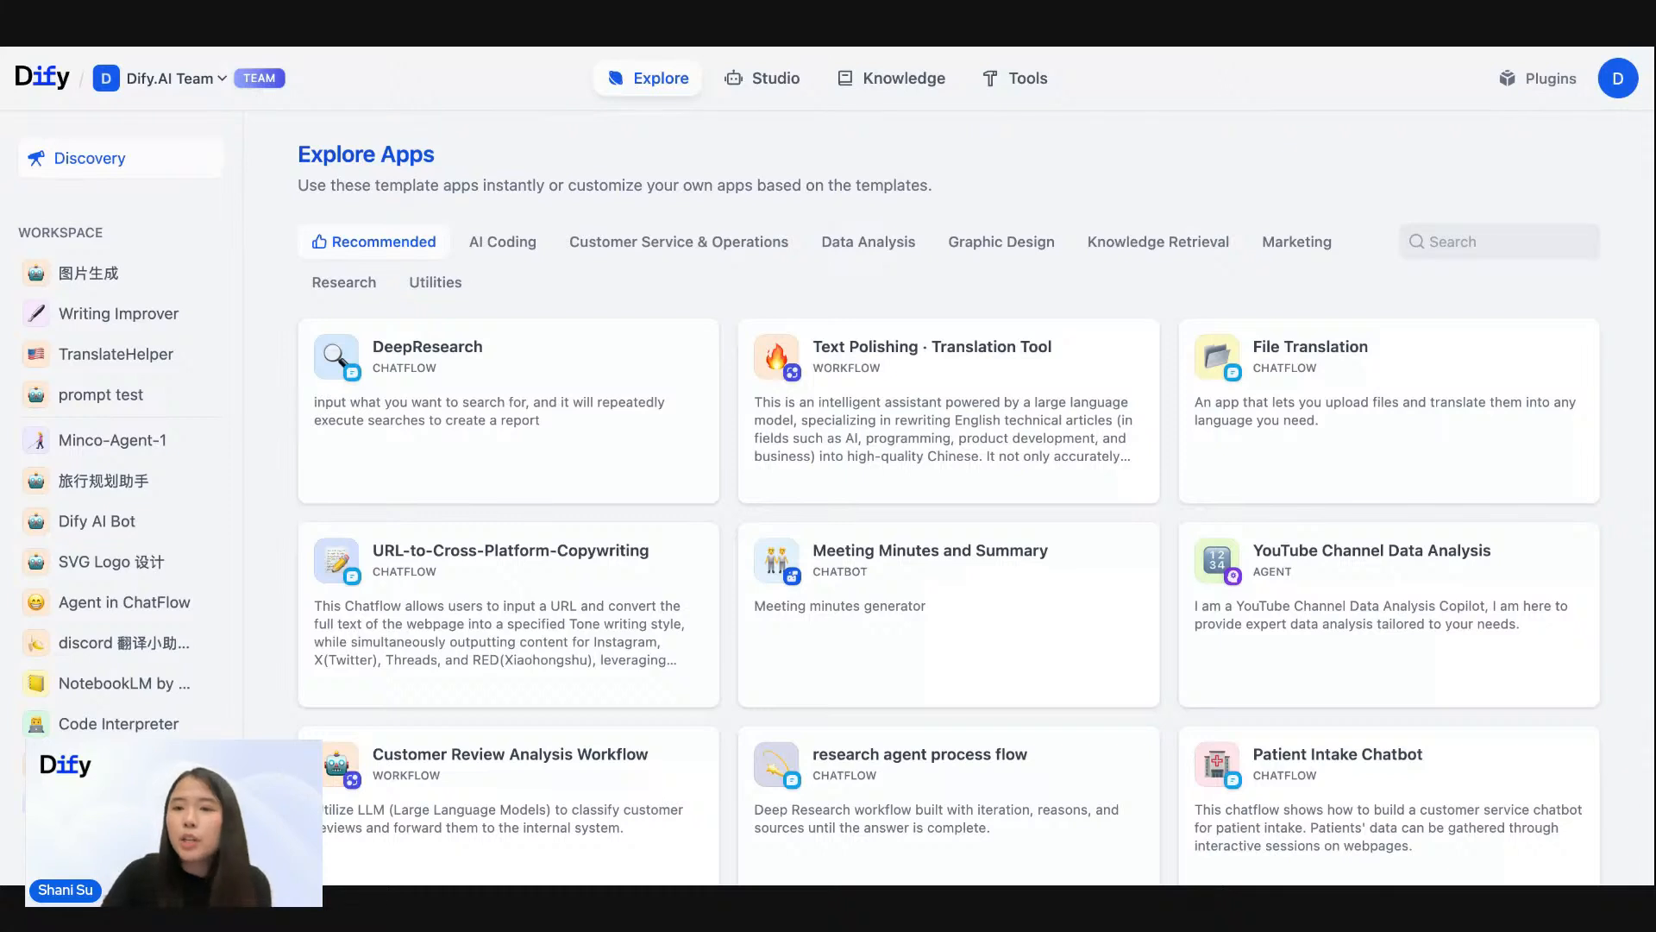
- Review the available model providers in the workspace settings, including OpenAI, and close the settings
{"action": "left_click", "coordinate": [1622, 82]}
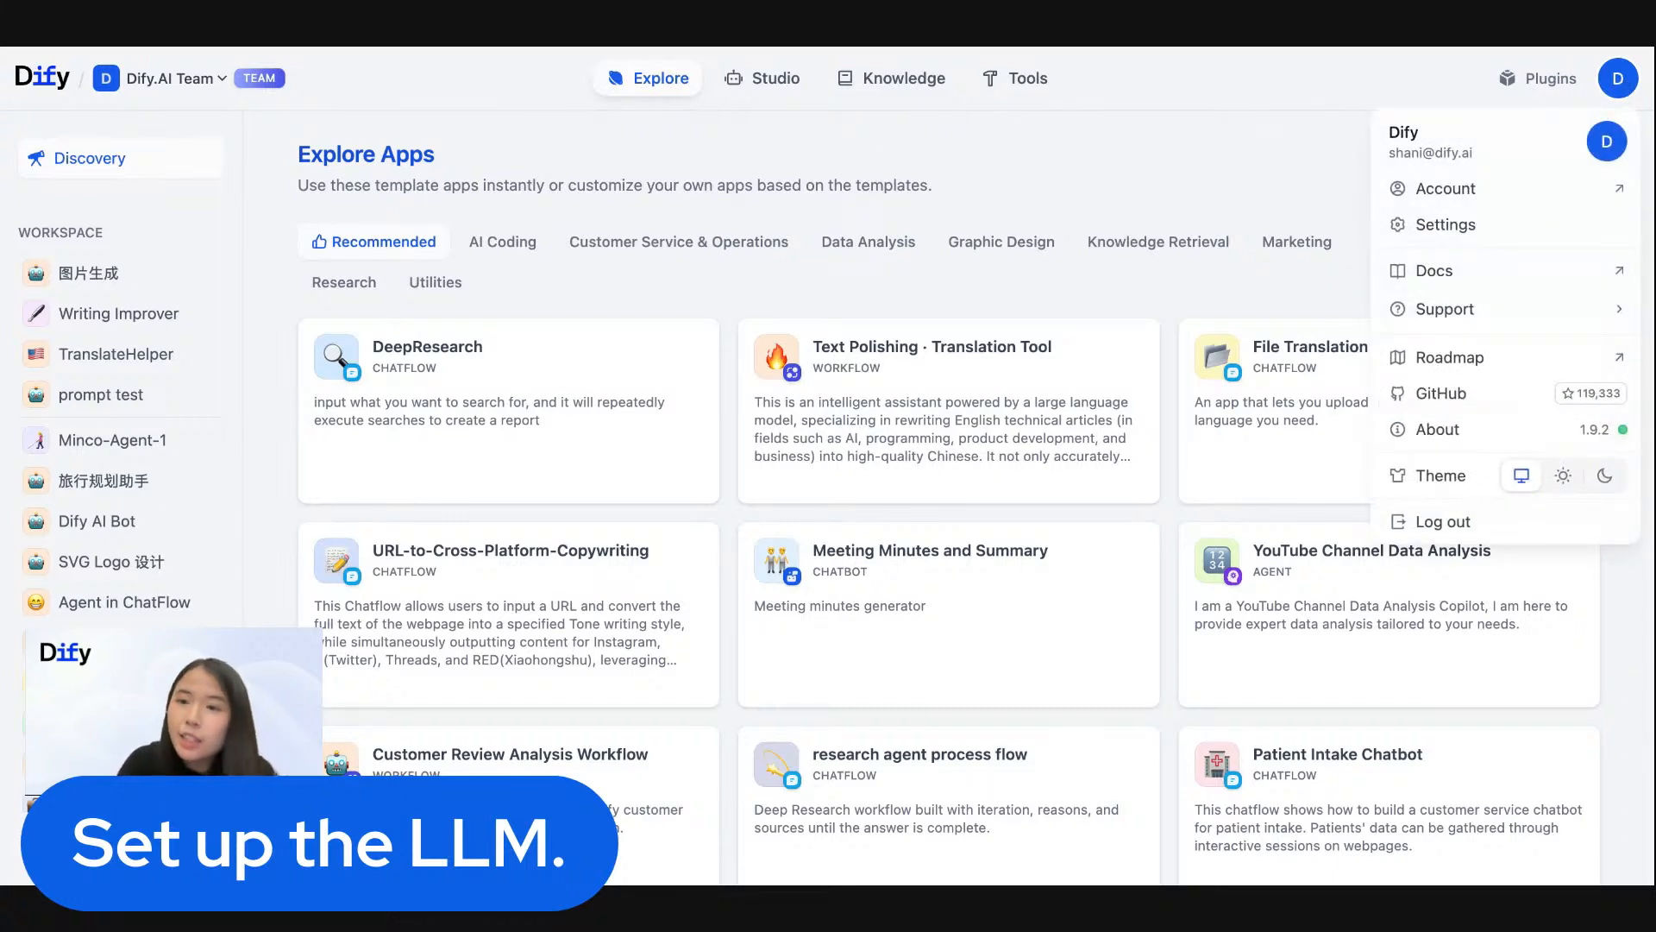
{"action": "left_click", "coordinate": [1481, 232]}
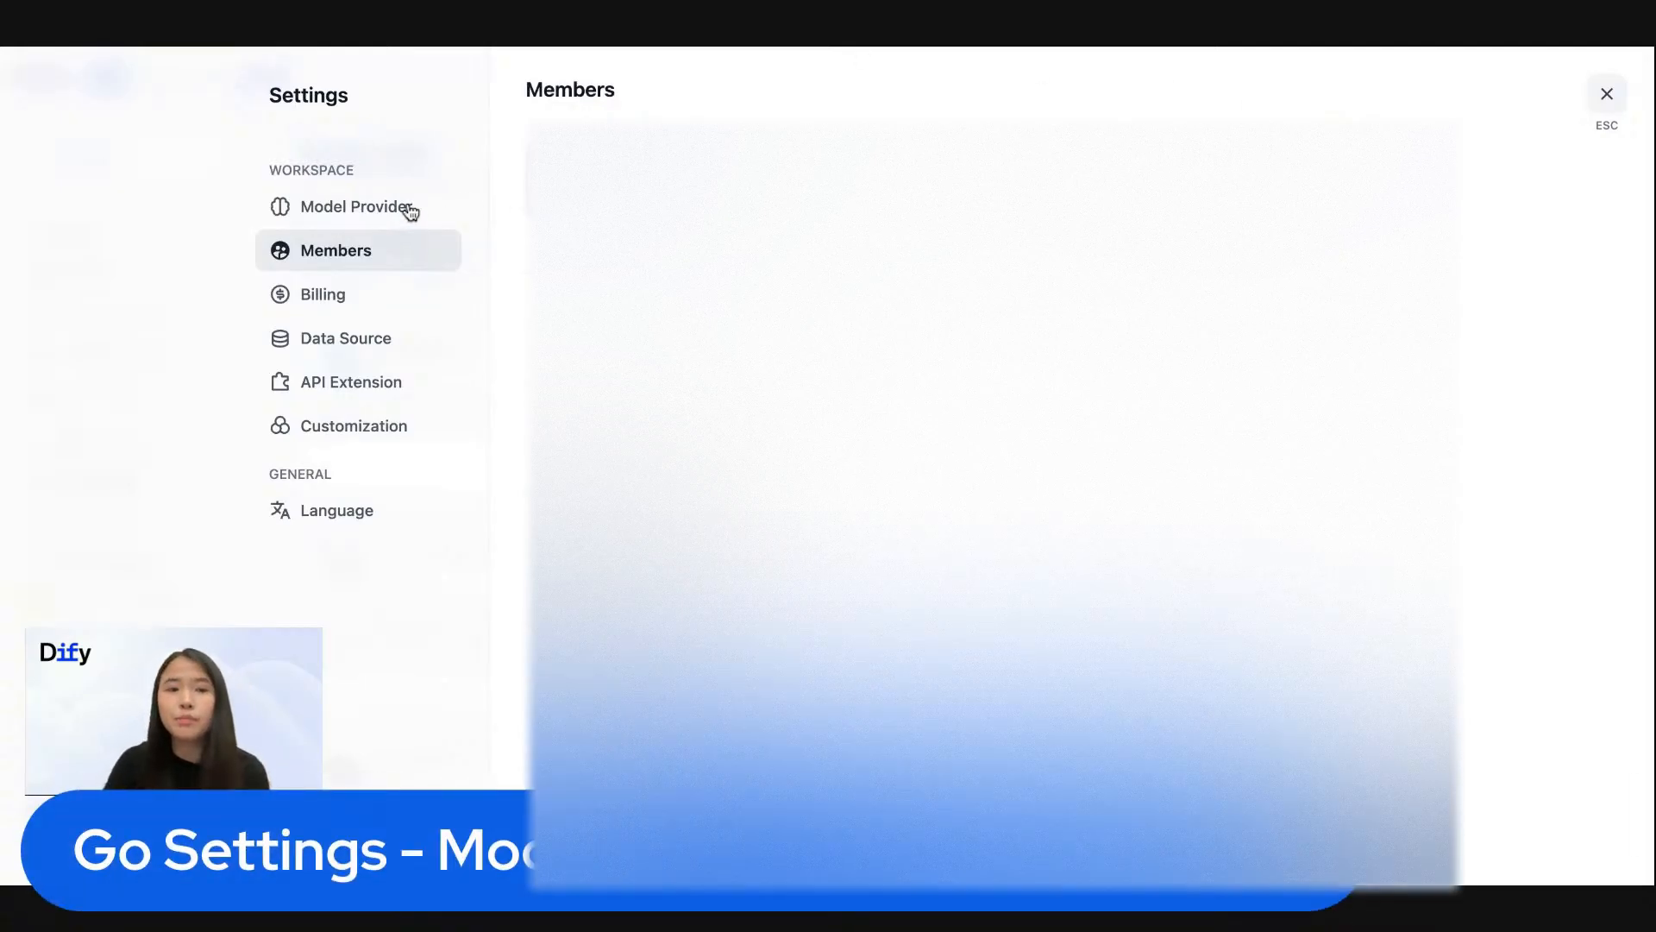
{"action": "left_click", "coordinate": [409, 210]}
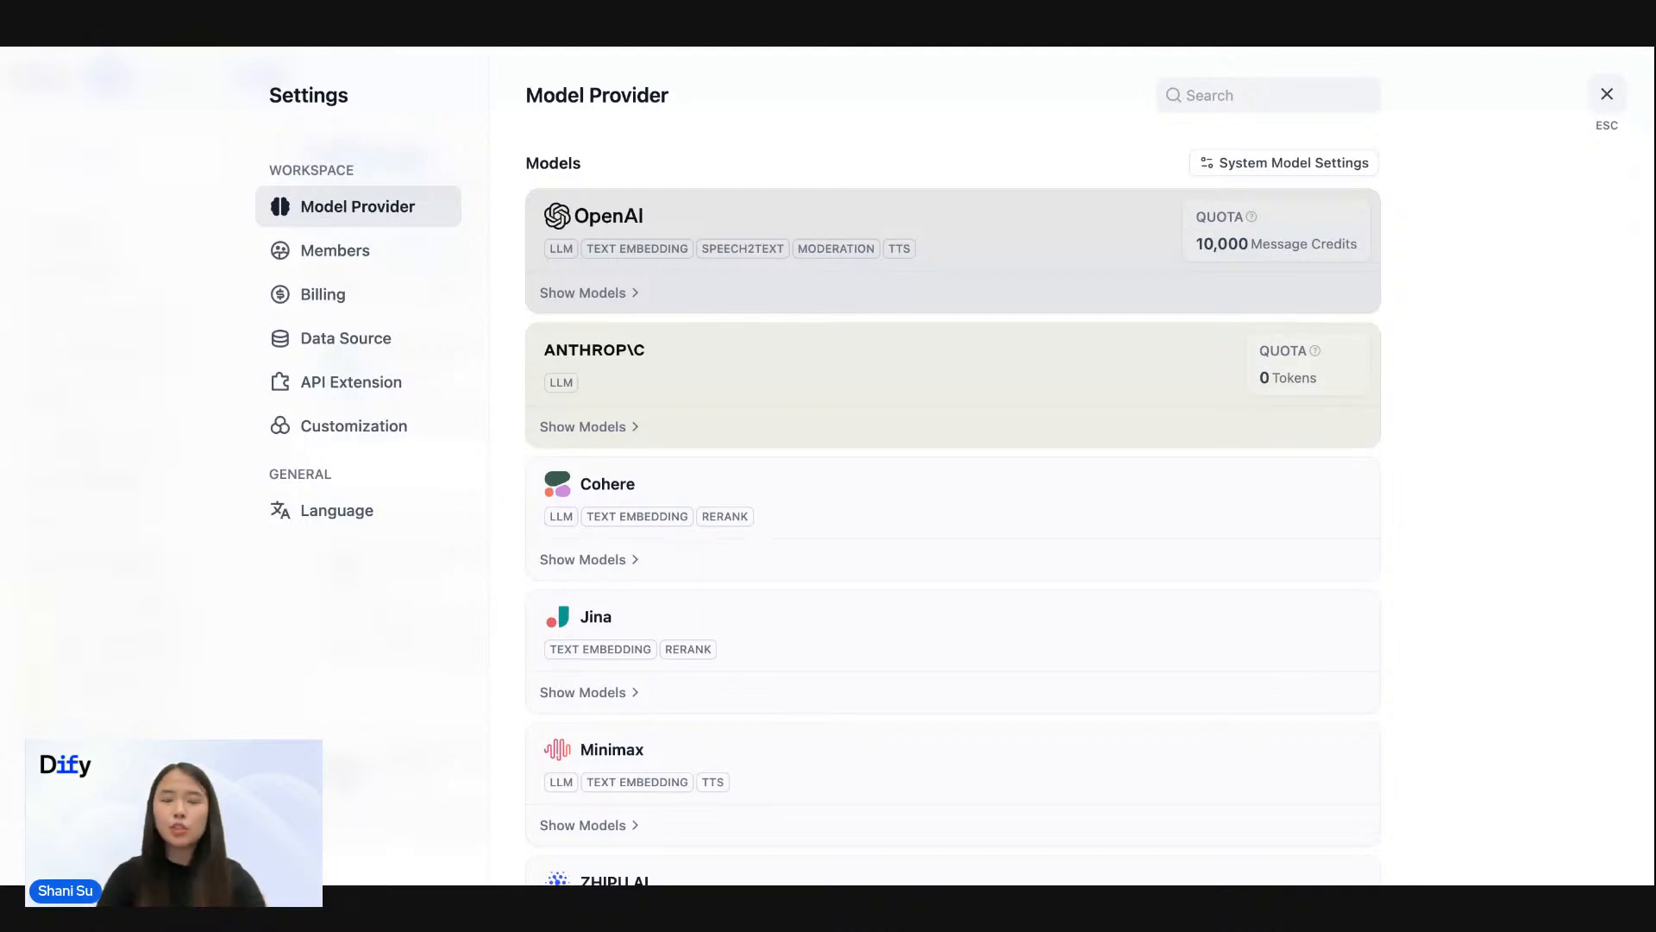
{"action": "left_click", "coordinate": [1609, 98]}
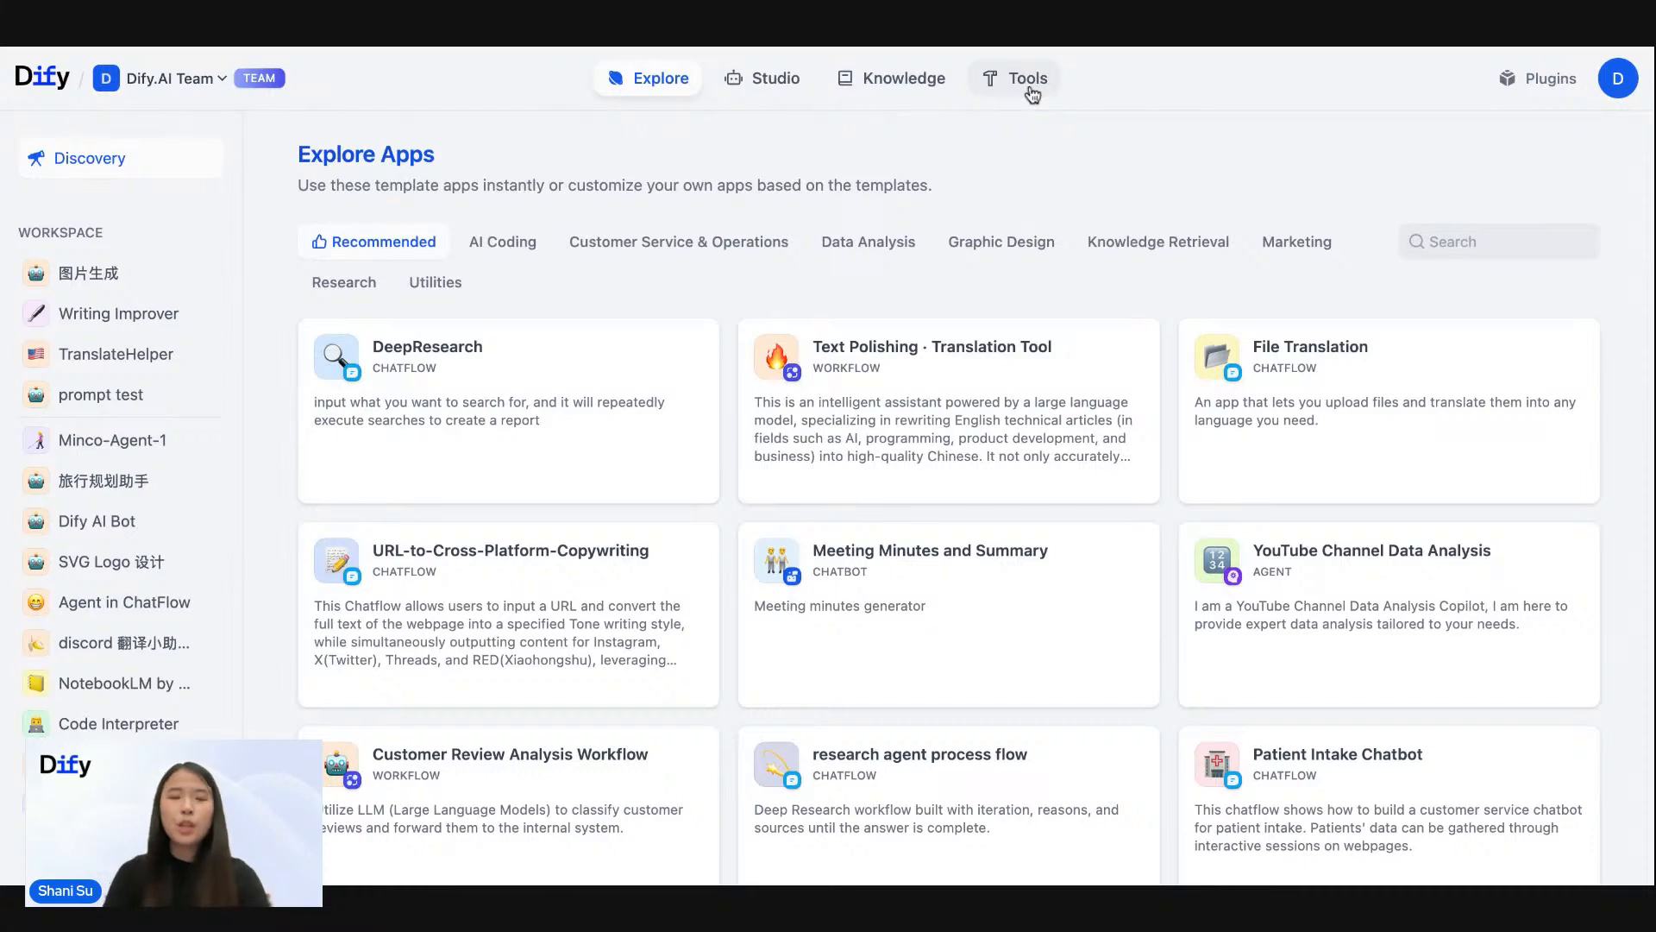
- Start a new knowledge base from company_faqs.txt, customer_service_templates.txt, policy_documents.txt and product_descriptions.txt, and proceed to document processing
{"action": "left_click", "coordinate": [930, 83]}
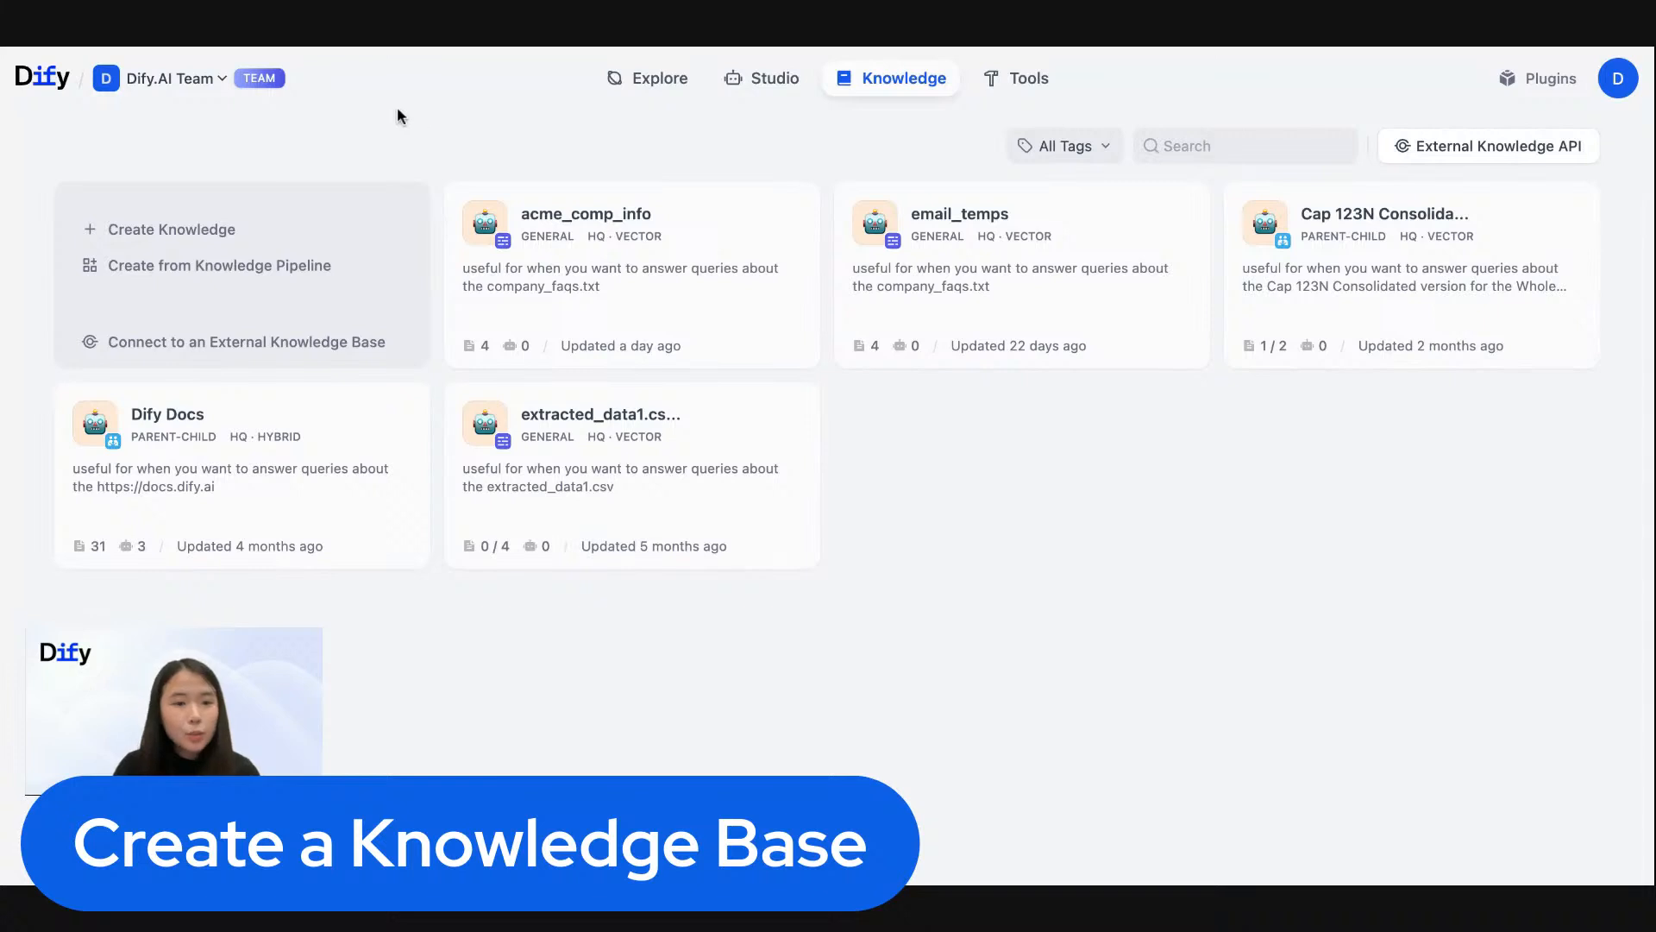
{"action": "left_click", "coordinate": [161, 247]}
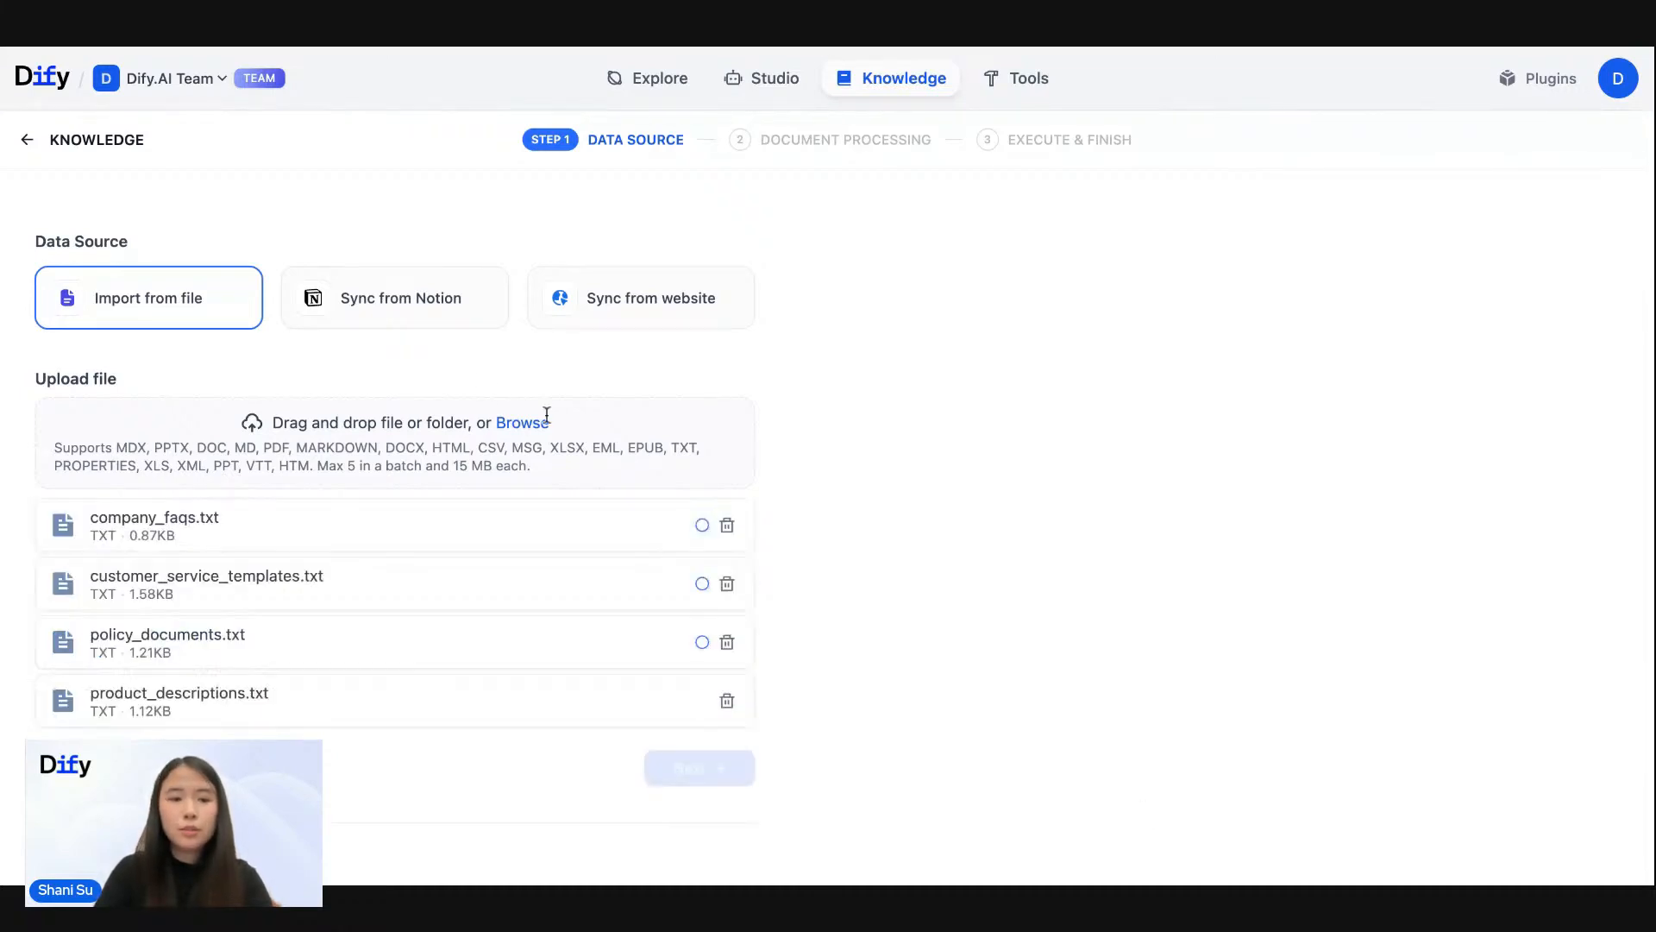
{"action": "scroll", "coordinate": [207, 558], "scroll_direction": "down", "scroll_amount": 1}
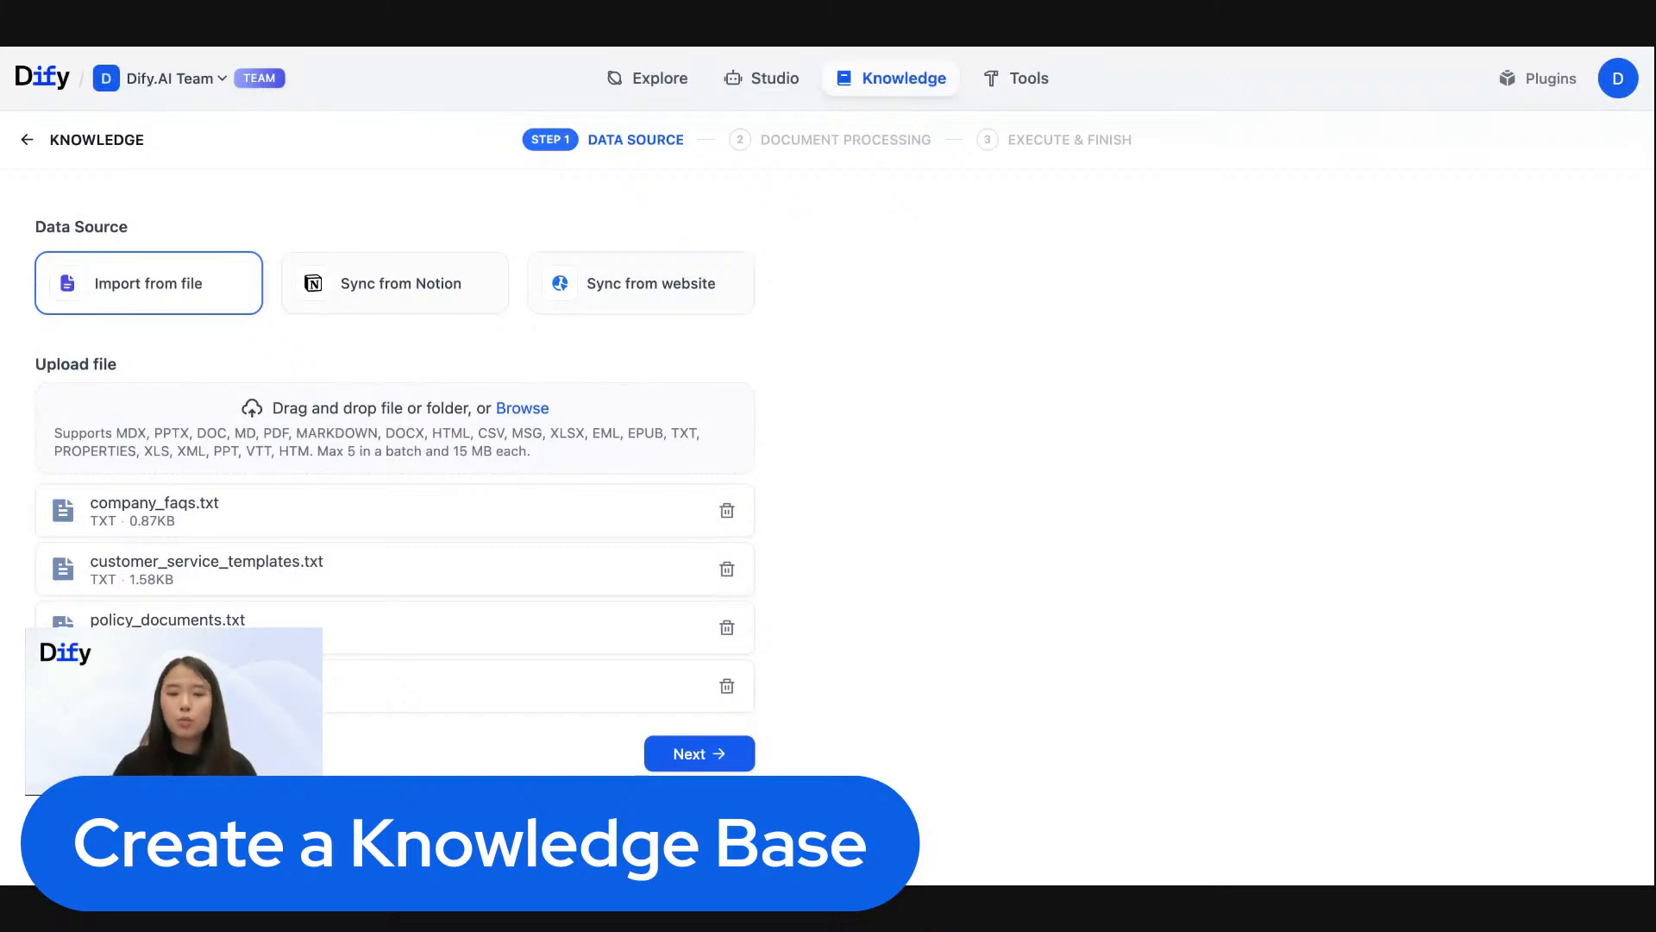
{"action": "left_click", "coordinate": [709, 754]}
- Examine the chunk settings, index method, embedding model and retrieval settings for the uploaded documents
{"action": "scroll", "coordinate": [354, 587], "scroll_direction": "down", "scroll_amount": 1}
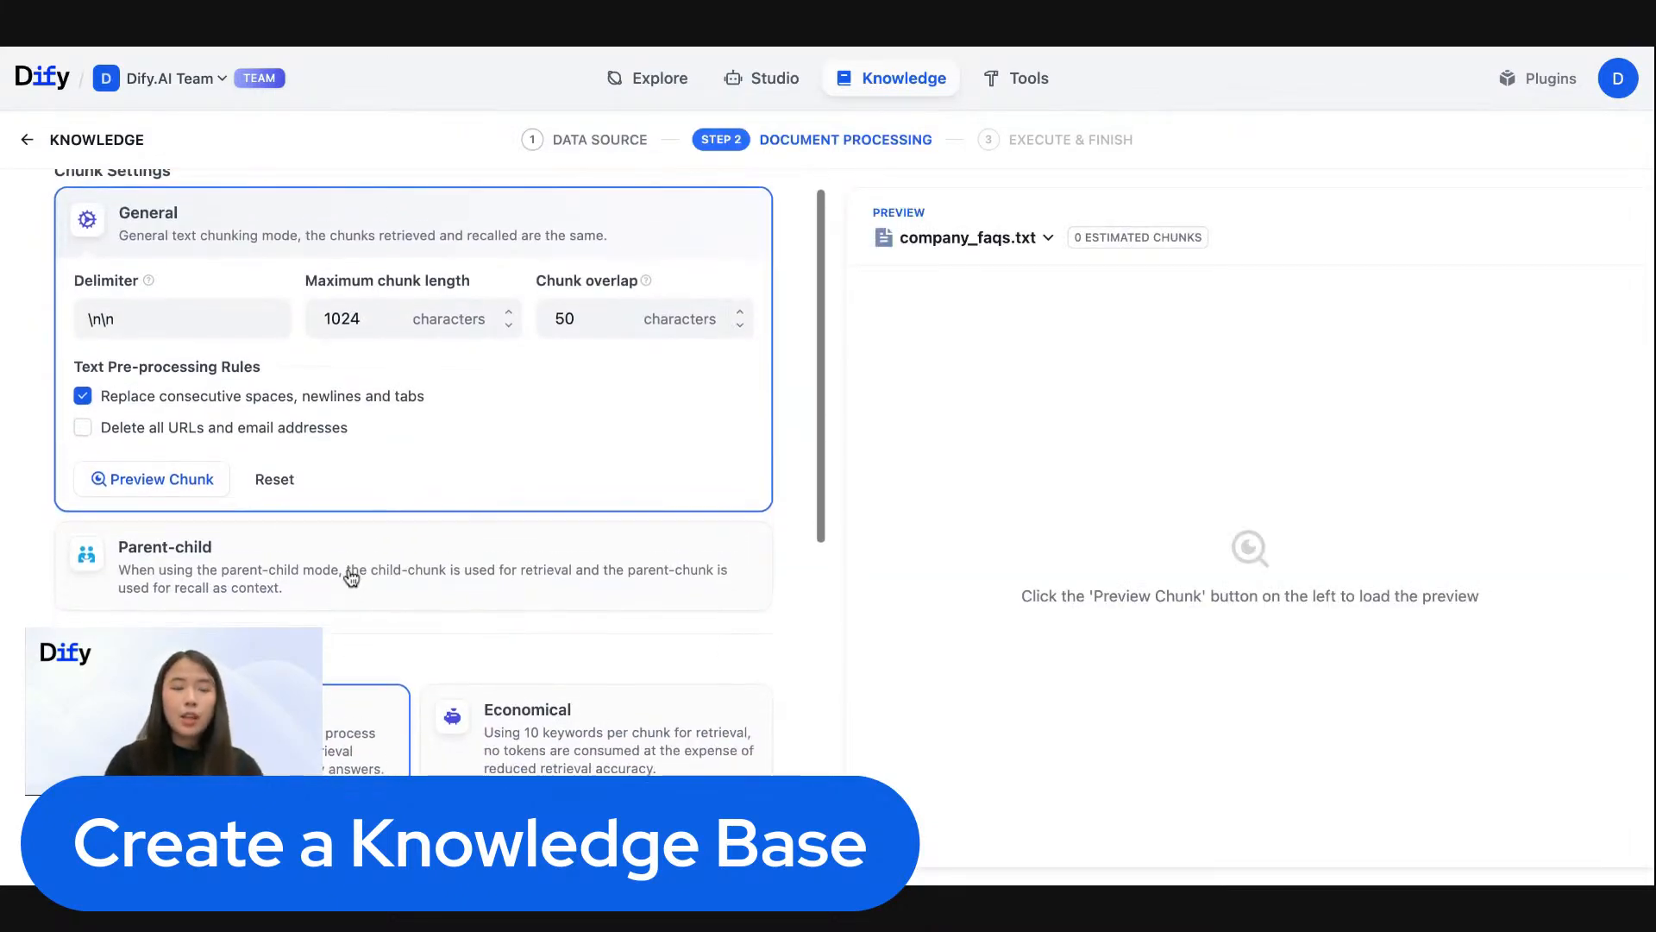
{"action": "scroll", "coordinate": [351, 578], "scroll_direction": "up", "scroll_amount": 1}
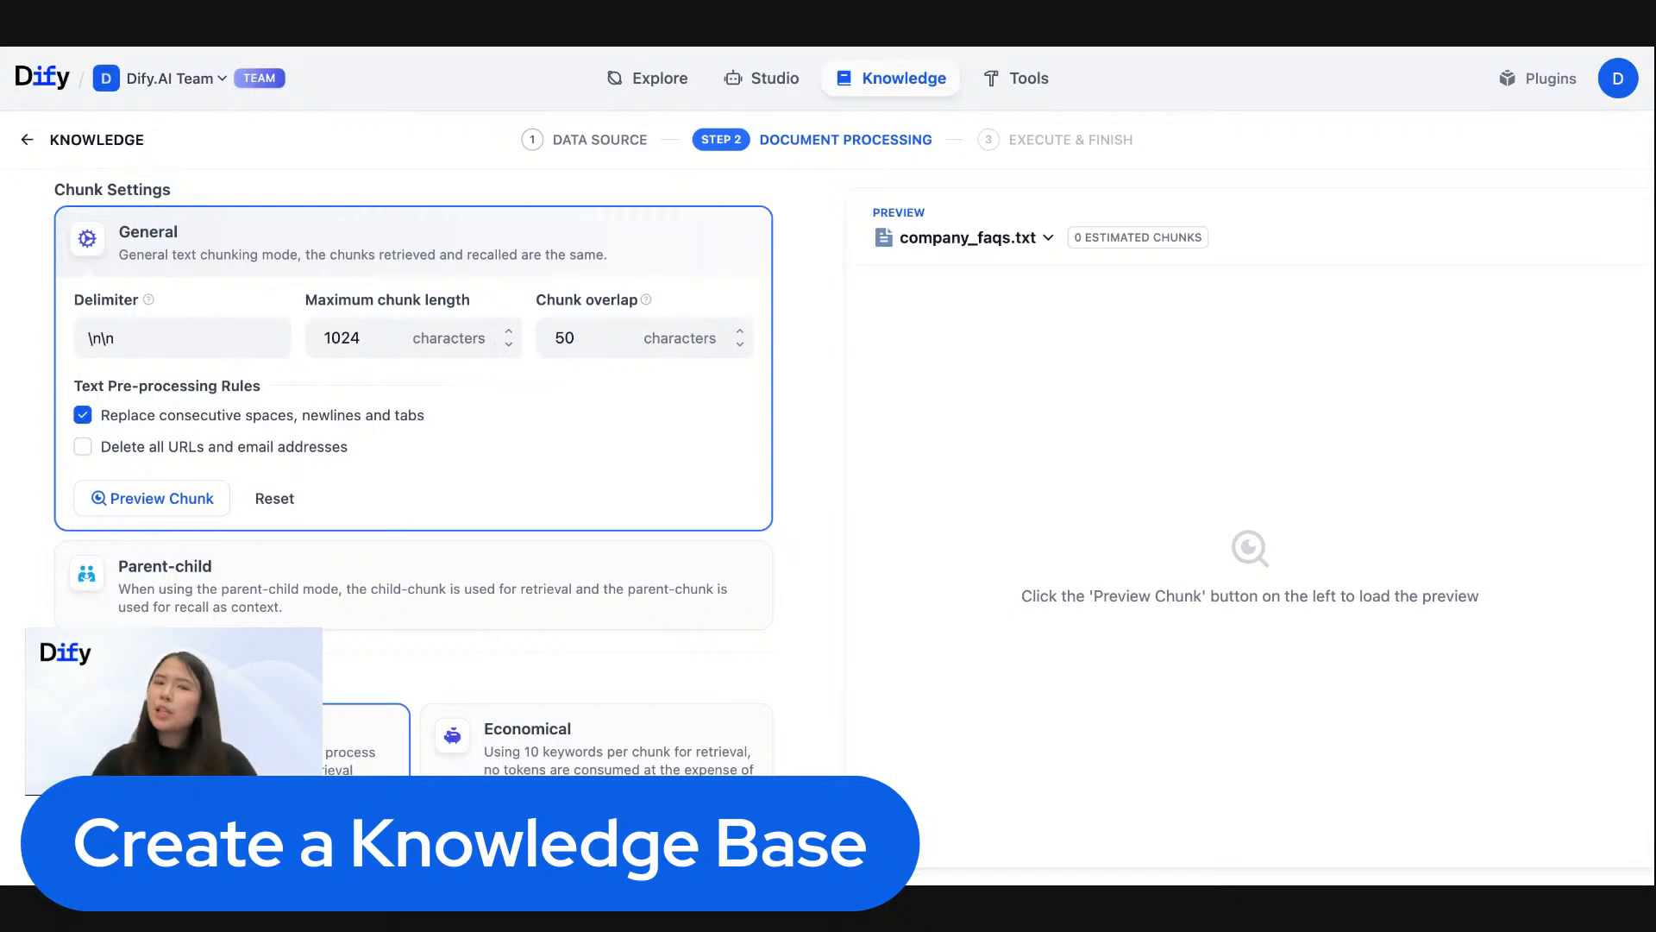
{"action": "scroll", "coordinate": [412, 475], "scroll_direction": "down", "scroll_amount": 1}
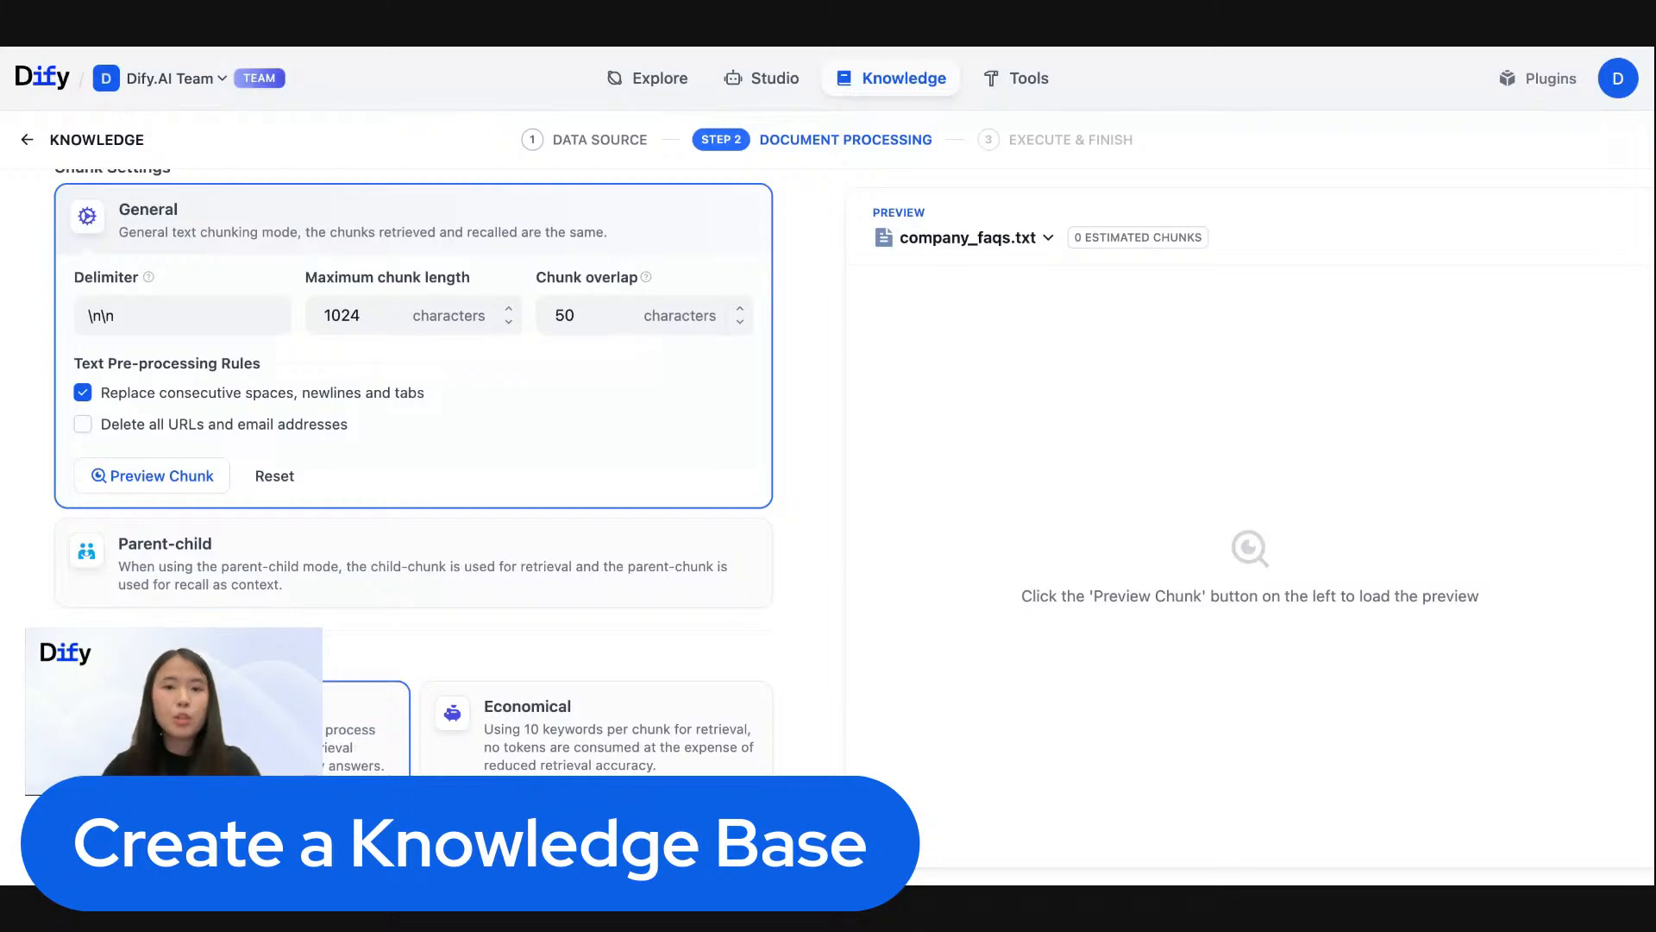
{"action": "scroll", "coordinate": [413, 475], "scroll_direction": "down", "scroll_amount": 1}
{"action": "scroll", "coordinate": [412, 475], "scroll_direction": "up", "scroll_amount": 1}
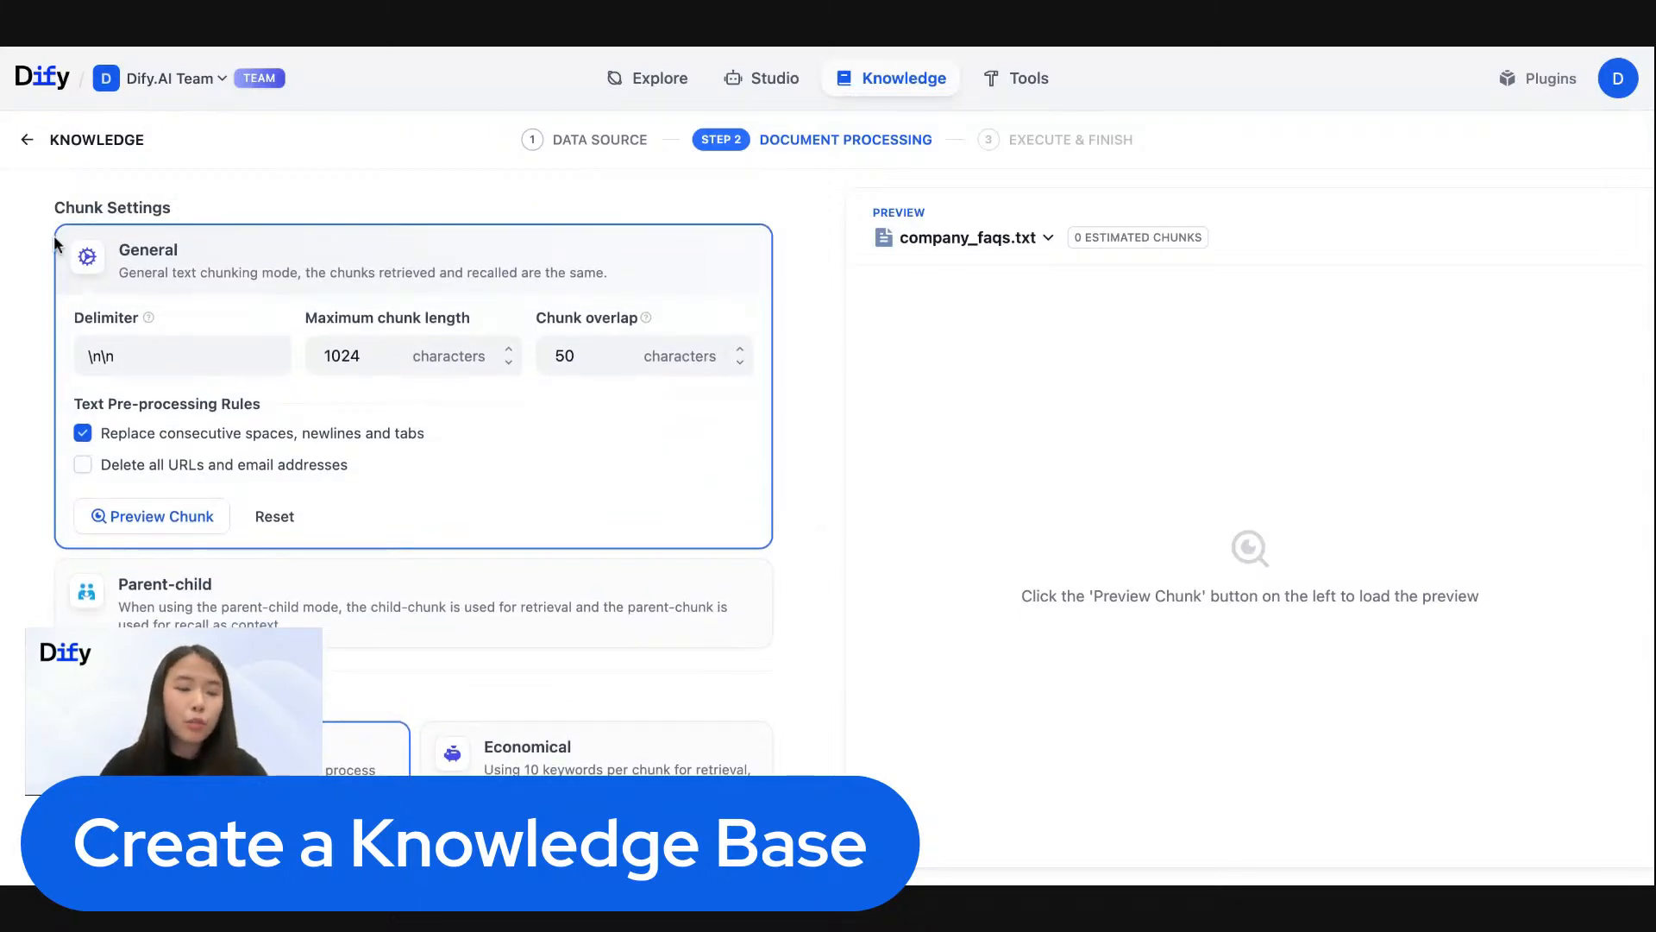
{"action": "scroll", "coordinate": [172, 410], "scroll_direction": "down", "scroll_amount": 5}
{"action": "scroll", "coordinate": [170, 408], "scroll_direction": "down", "scroll_amount": 3}
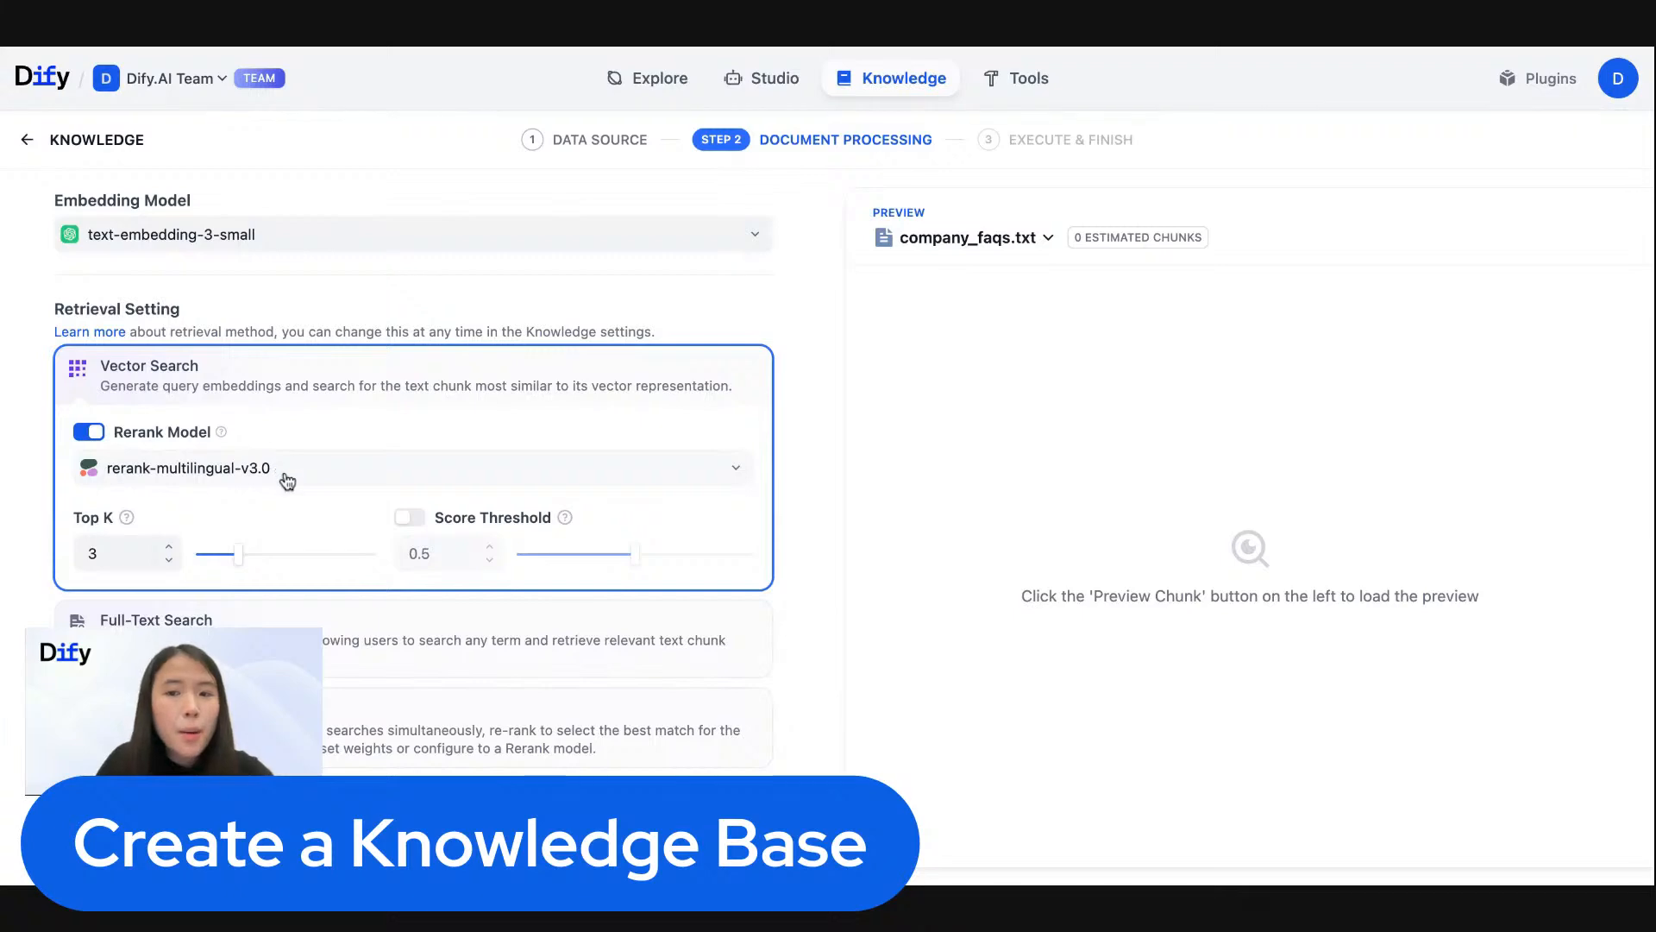
{"action": "scroll", "coordinate": [282, 470], "scroll_direction": "up", "scroll_amount": 8}
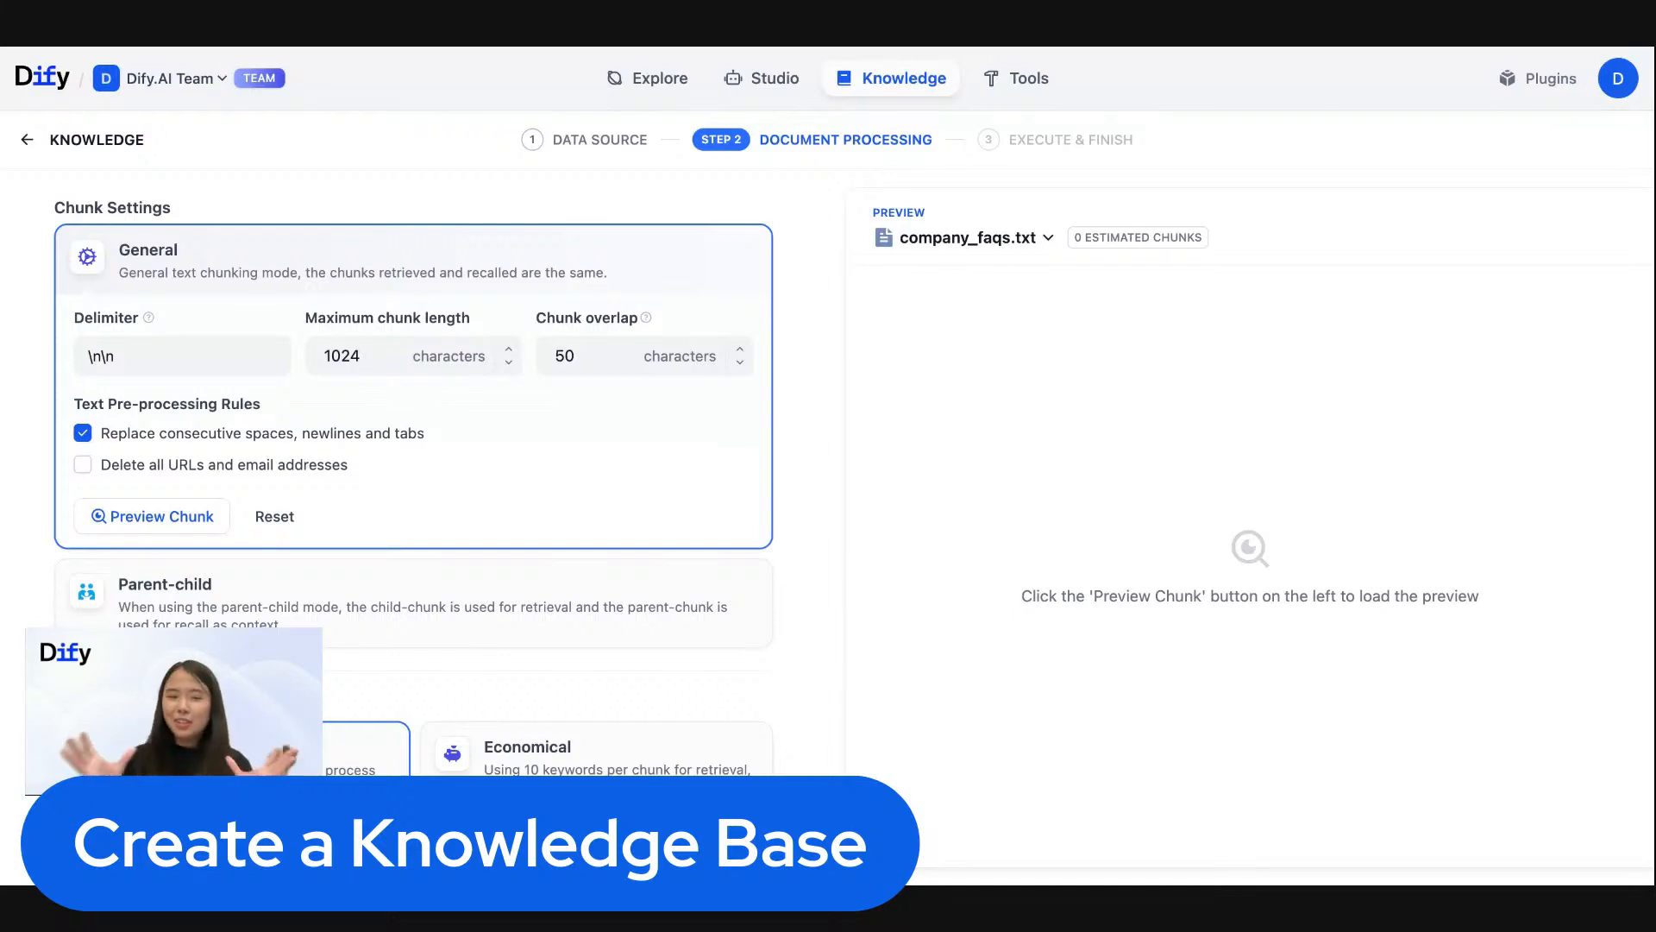
{"action": "scroll", "coordinate": [291, 444], "scroll_direction": "down", "scroll_amount": 1}
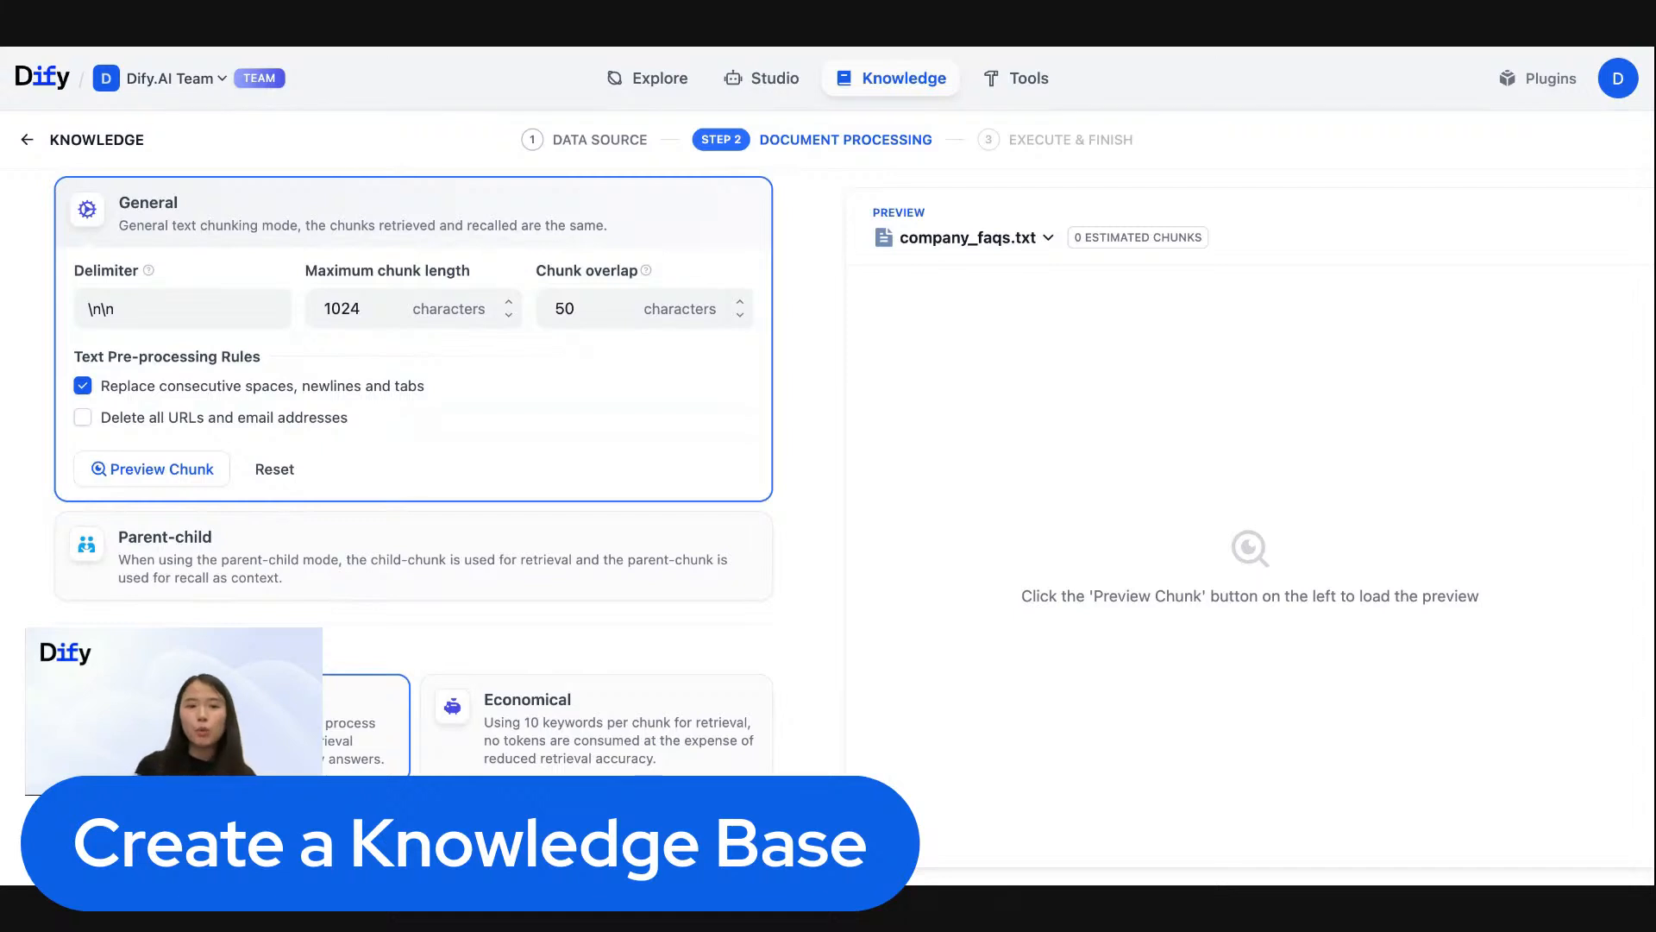
{"action": "scroll", "coordinate": [438, 471], "scroll_direction": "down", "scroll_amount": 8}
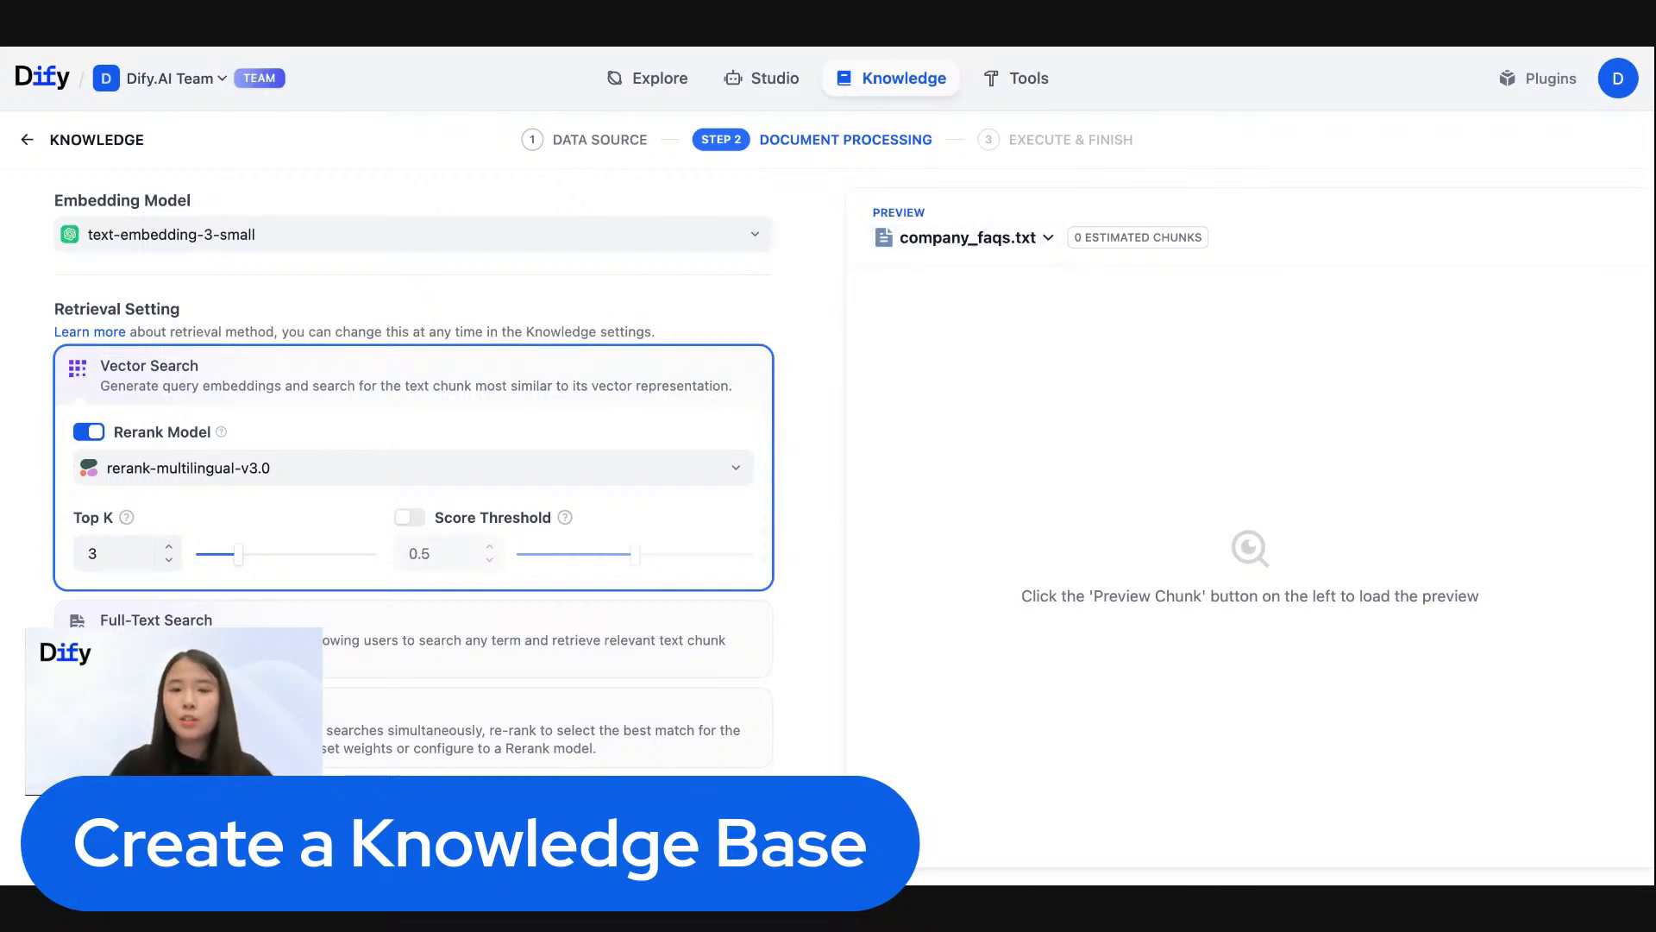
- Process the uploaded files with General chunking and Vector Search, and open the new knowledge base's document list
{"action": "left_click", "coordinate": [1049, 239]}
{"action": "left_click", "coordinate": [949, 314]}
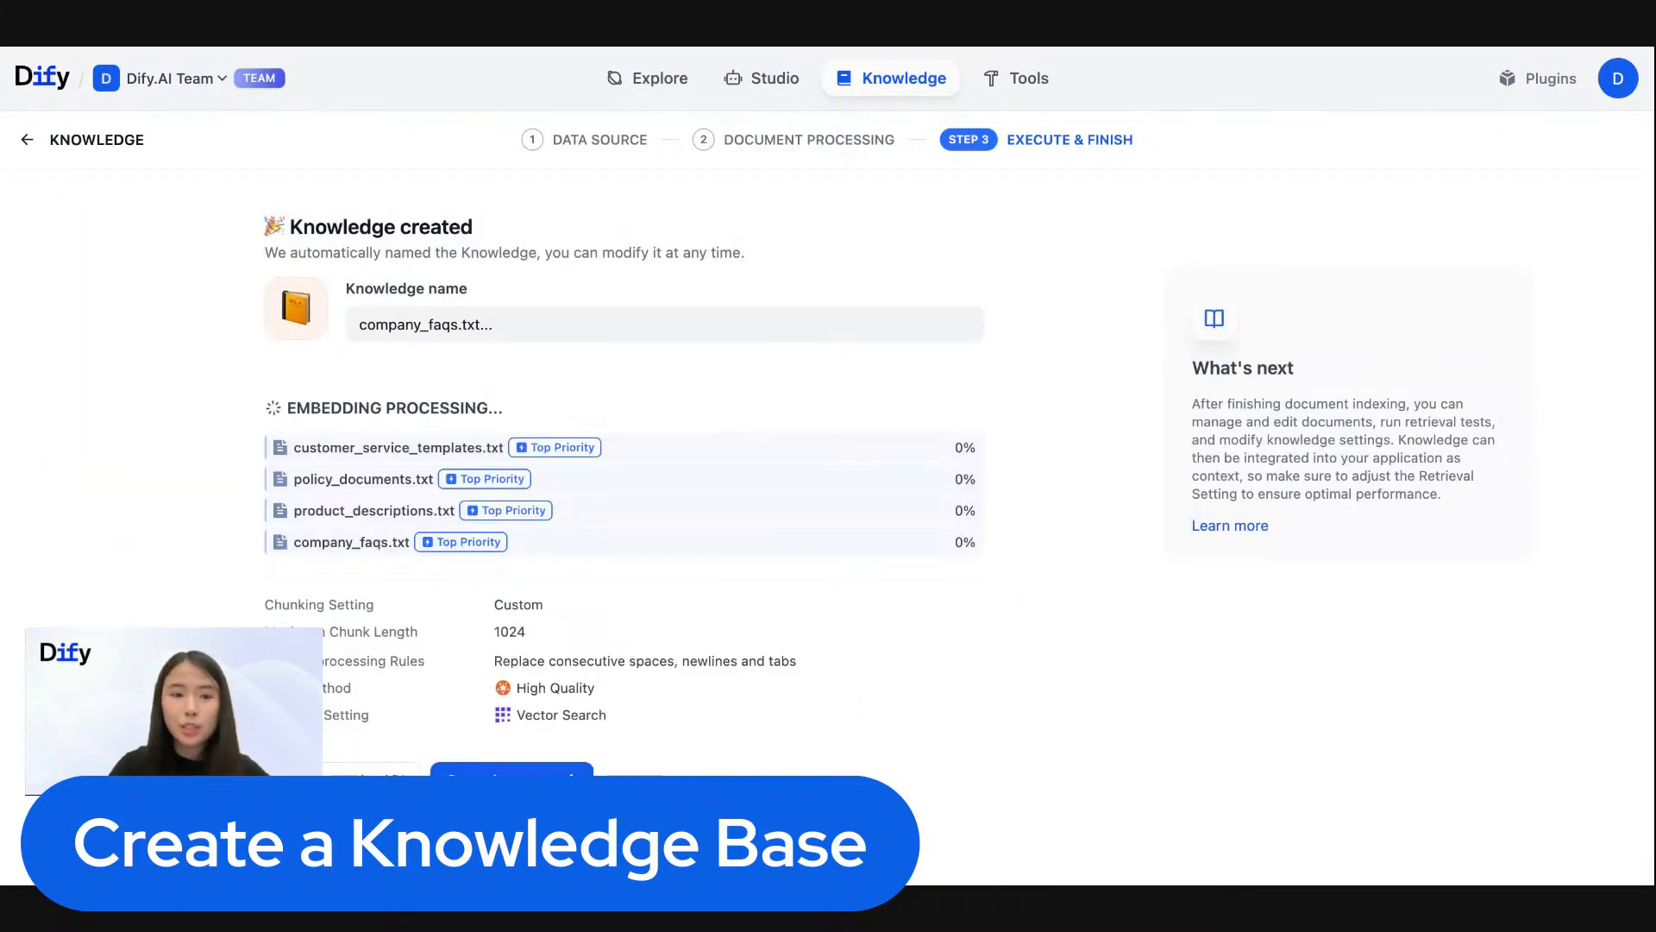
{"action": "triple_click", "coordinate": [481, 322]}
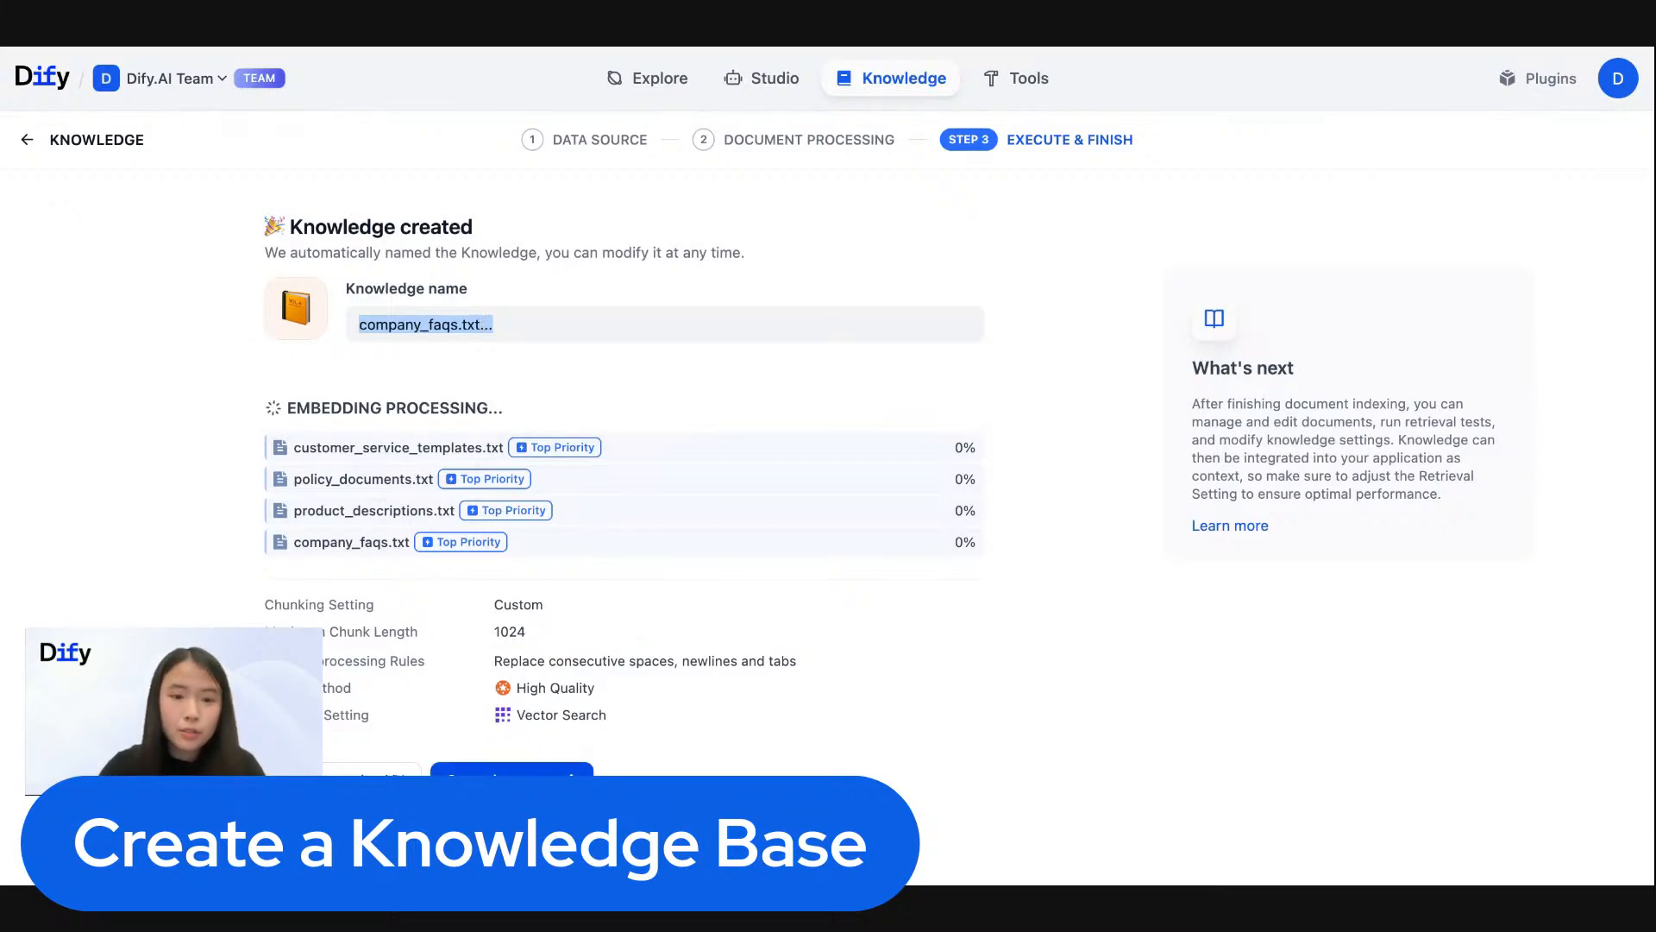
{"action": "left_click", "coordinate": [543, 767]}
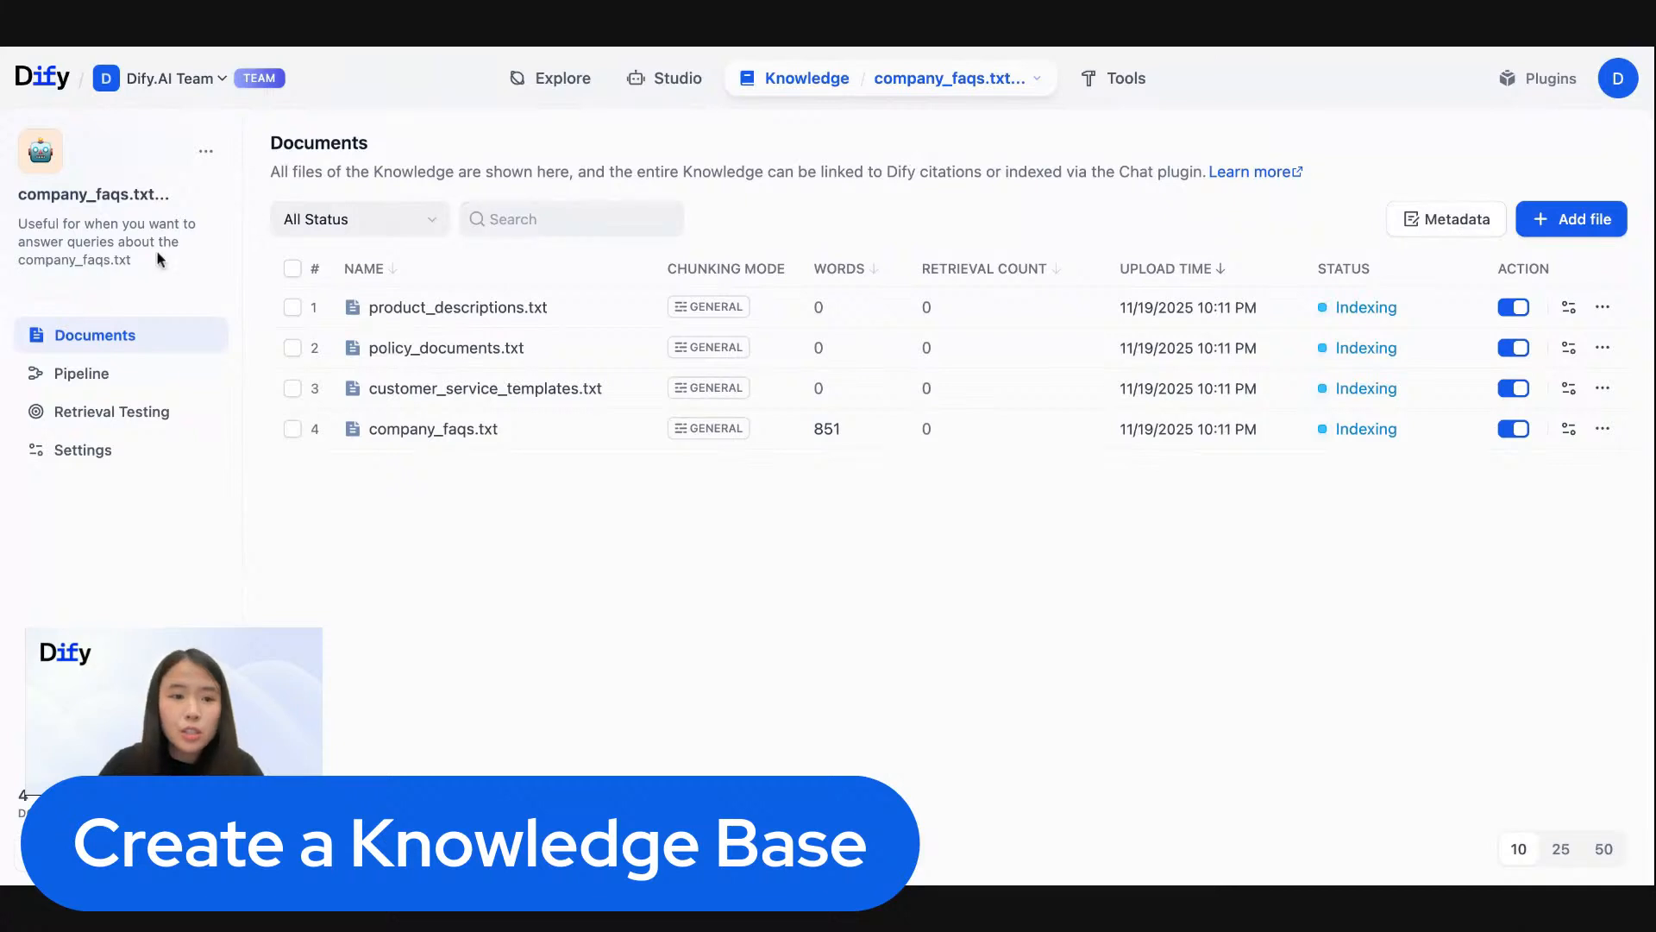
- Rename the new knowledge base to acme_comp_files and save its settings
{"action": "left_click", "coordinate": [207, 150]}
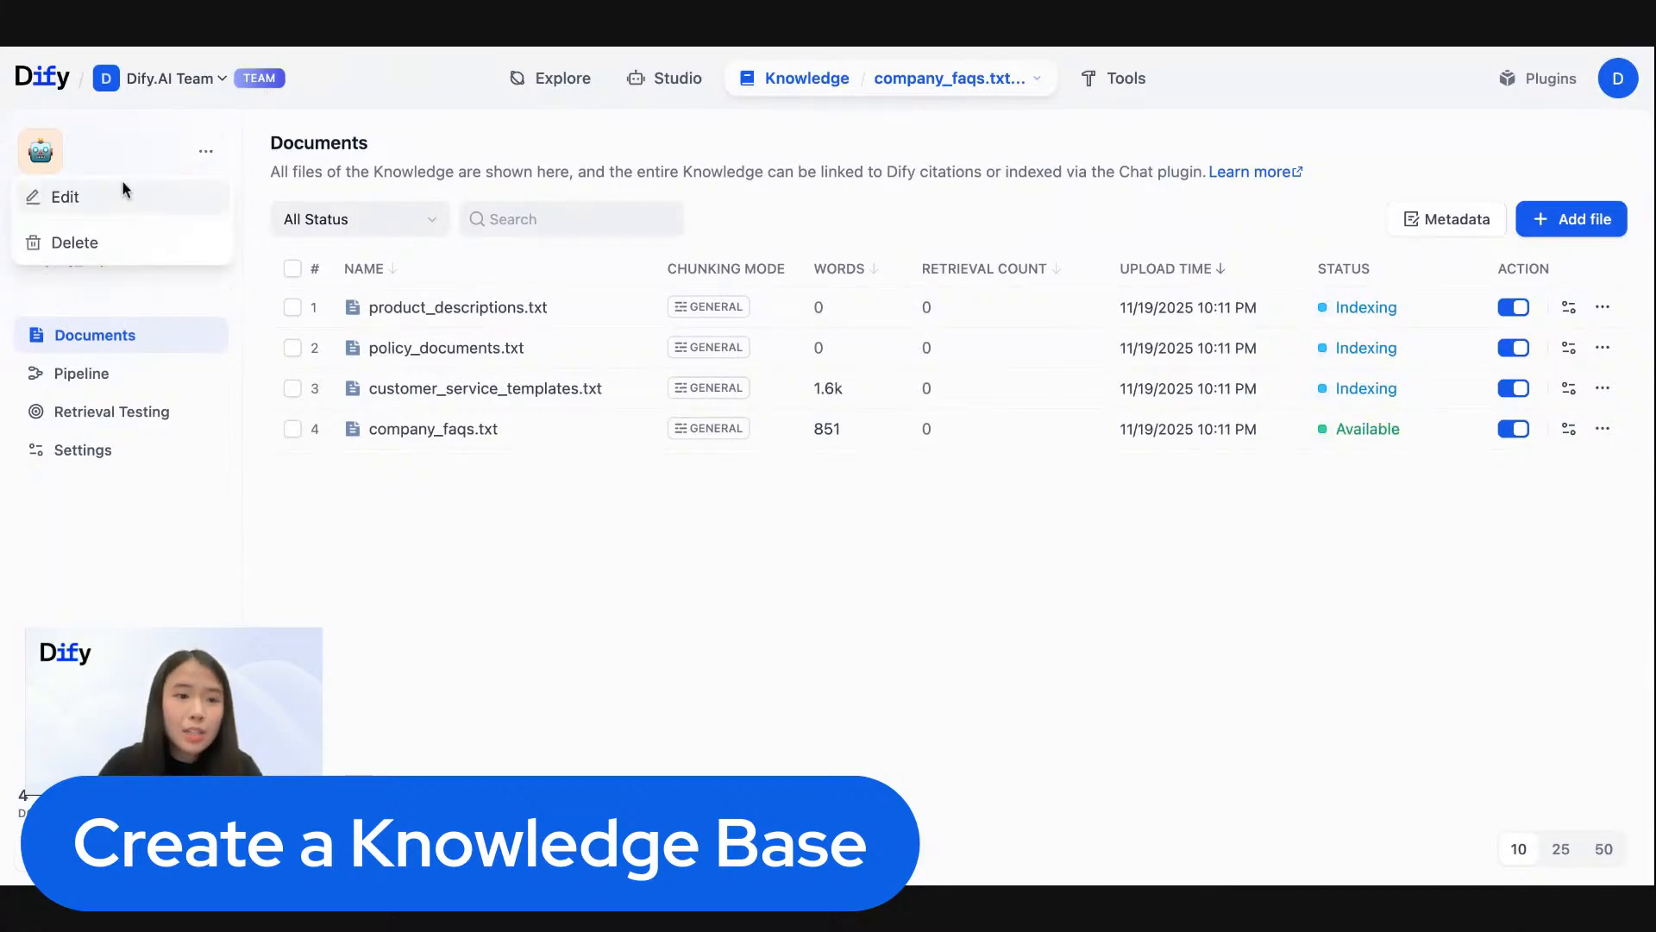
{"action": "left_click", "coordinate": [123, 196]}
{"action": "triple_click", "coordinate": [897, 401]}
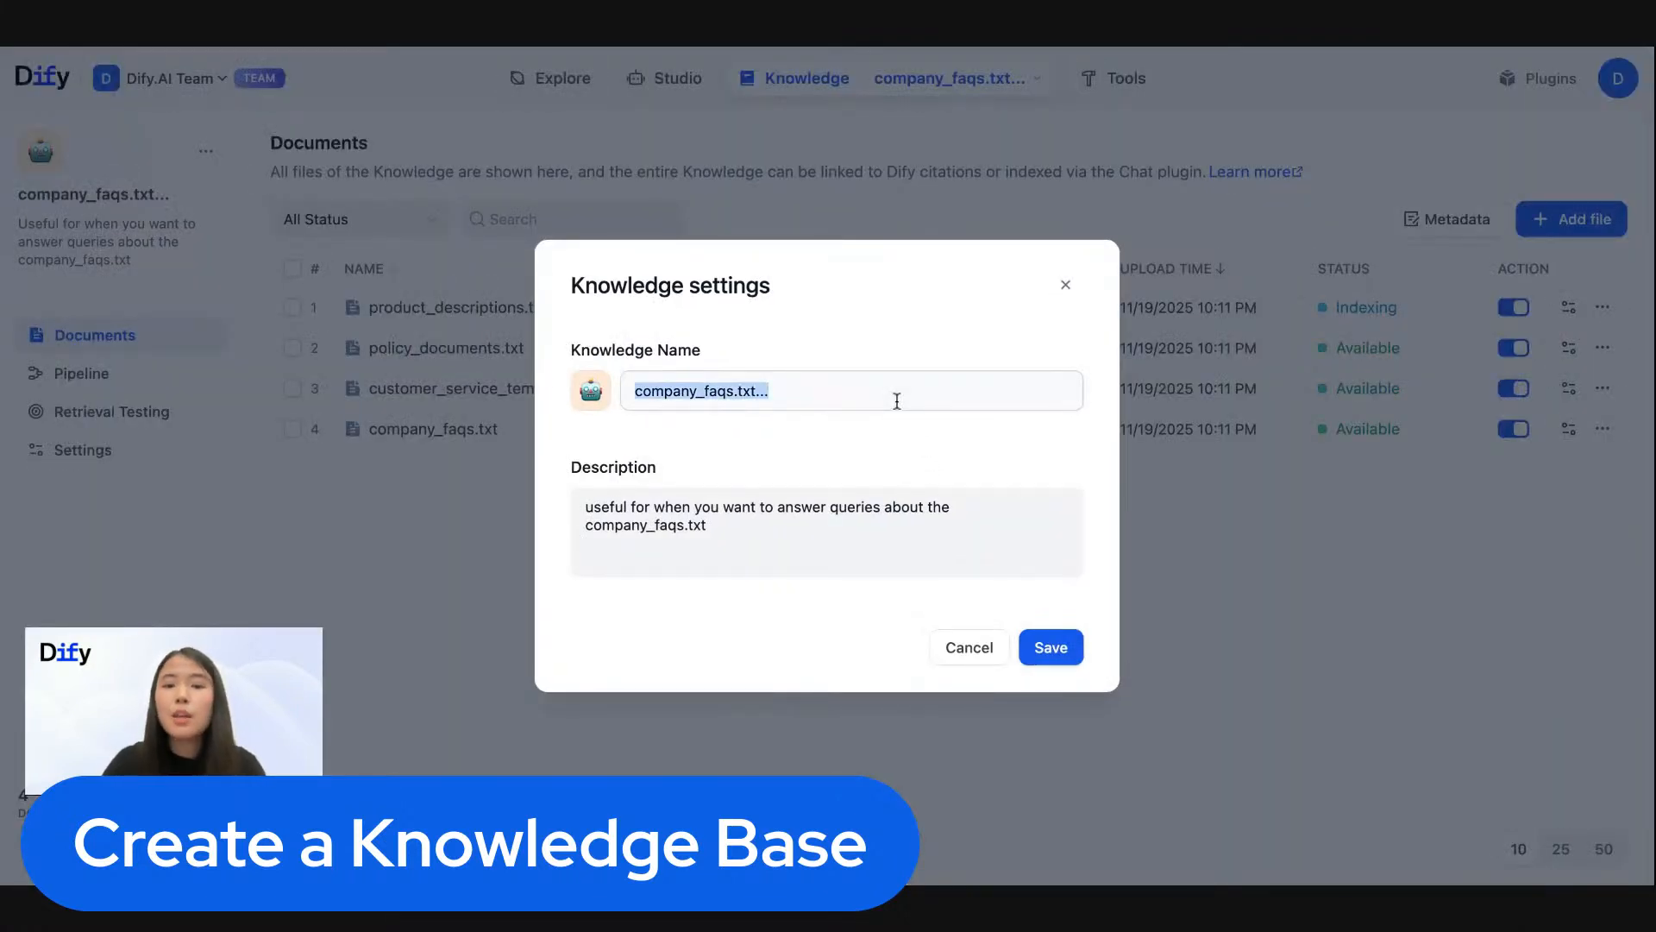
{"action": "type", "text": "acme_co"}
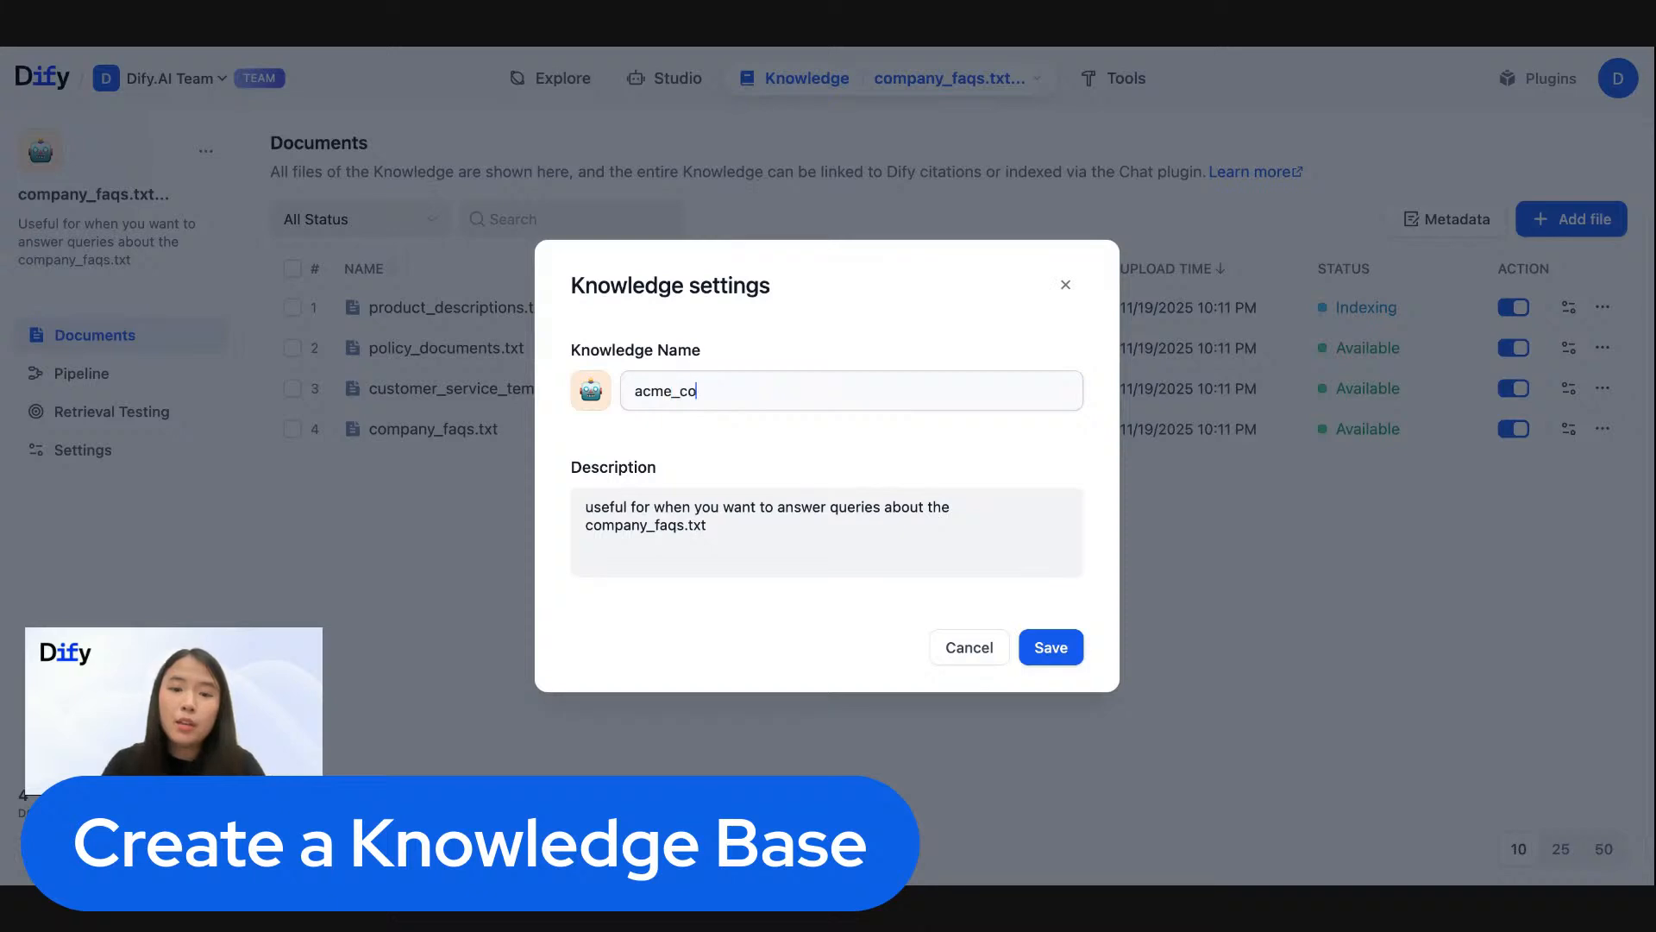
{"action": "type", "text": "mp_"}
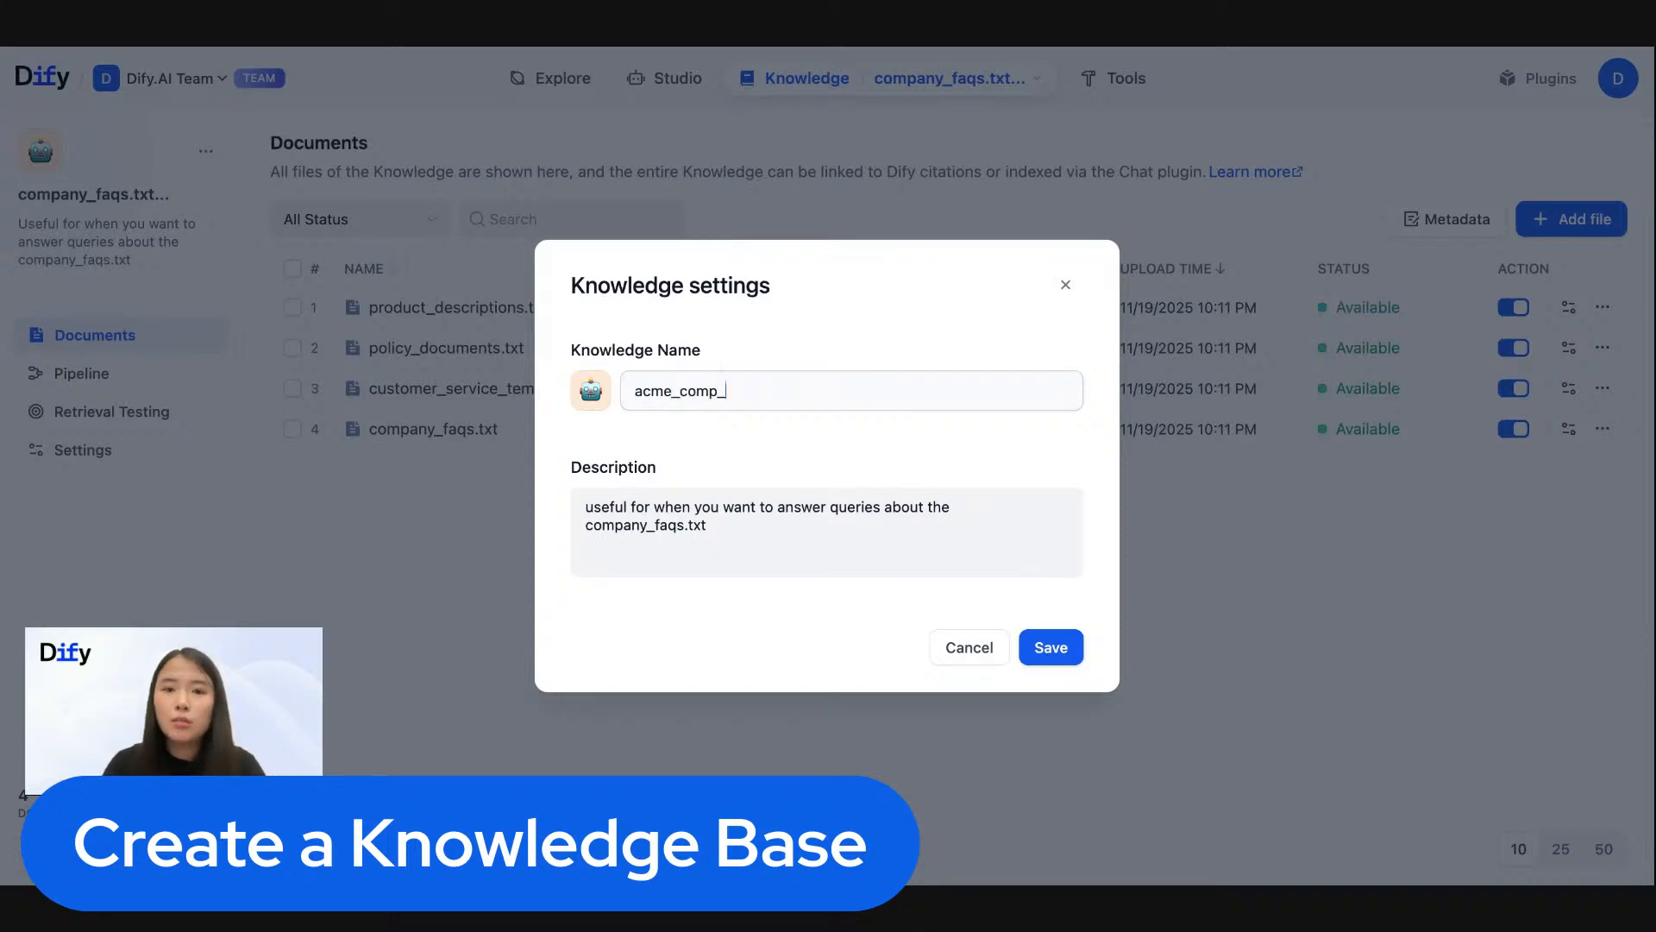
{"action": "type", "text": "files"}
{"action": "left_click", "coordinate": [1062, 657]}
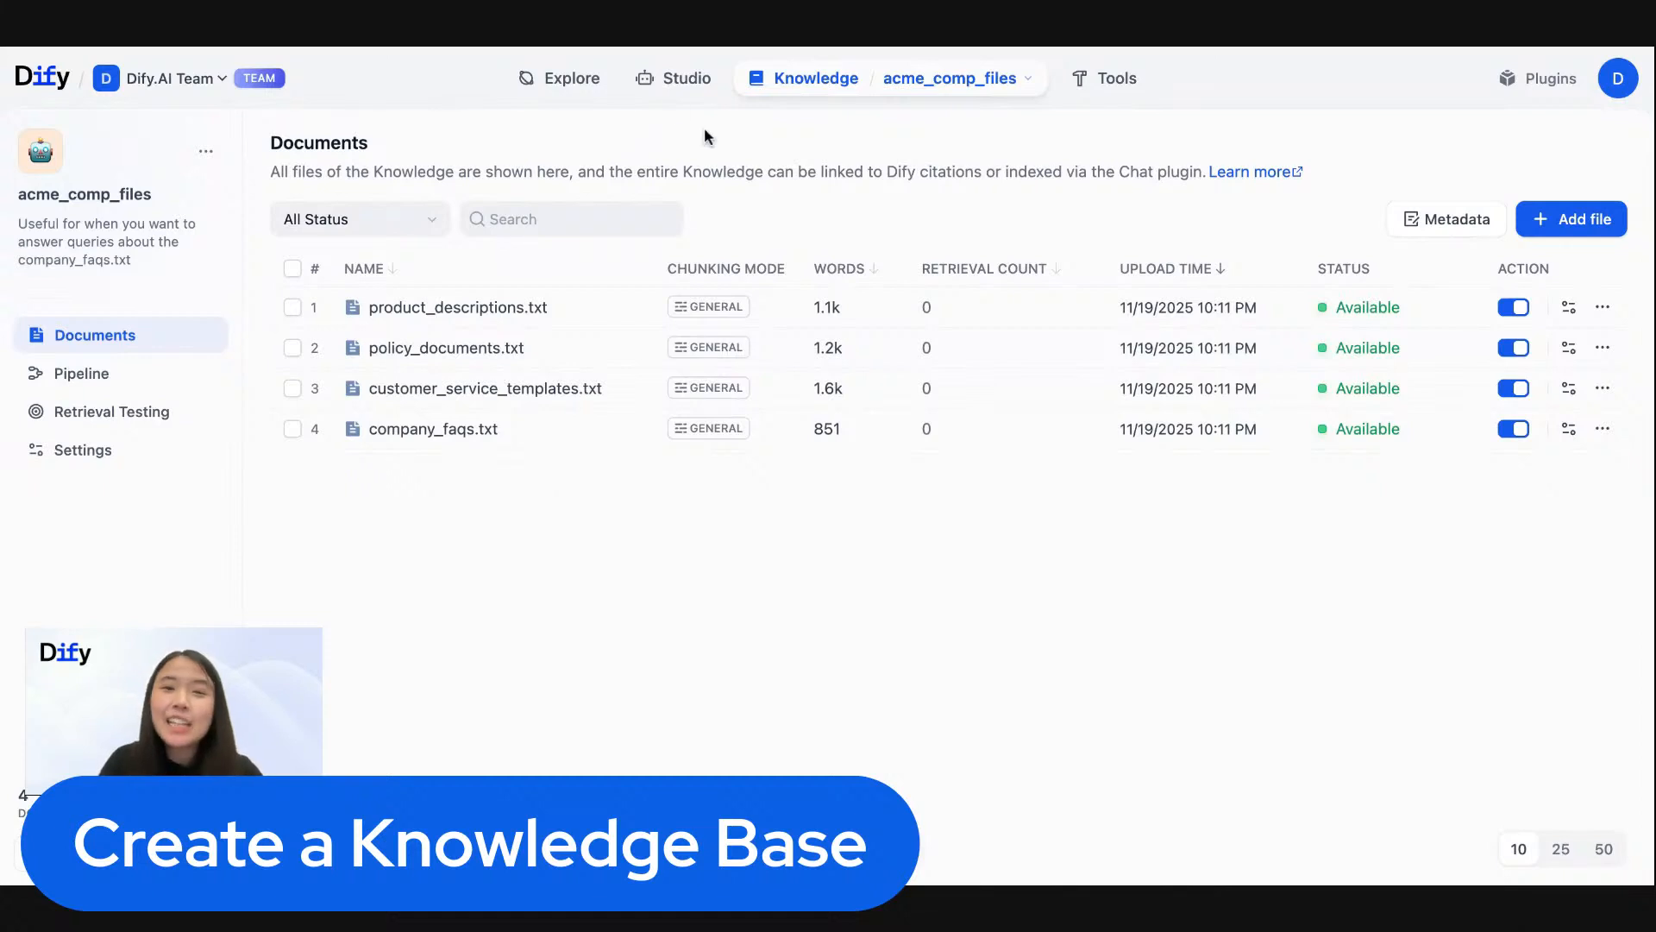
- Start a new app from blank in Studio and choose the Workflow app type
{"action": "left_click", "coordinate": [803, 81]}
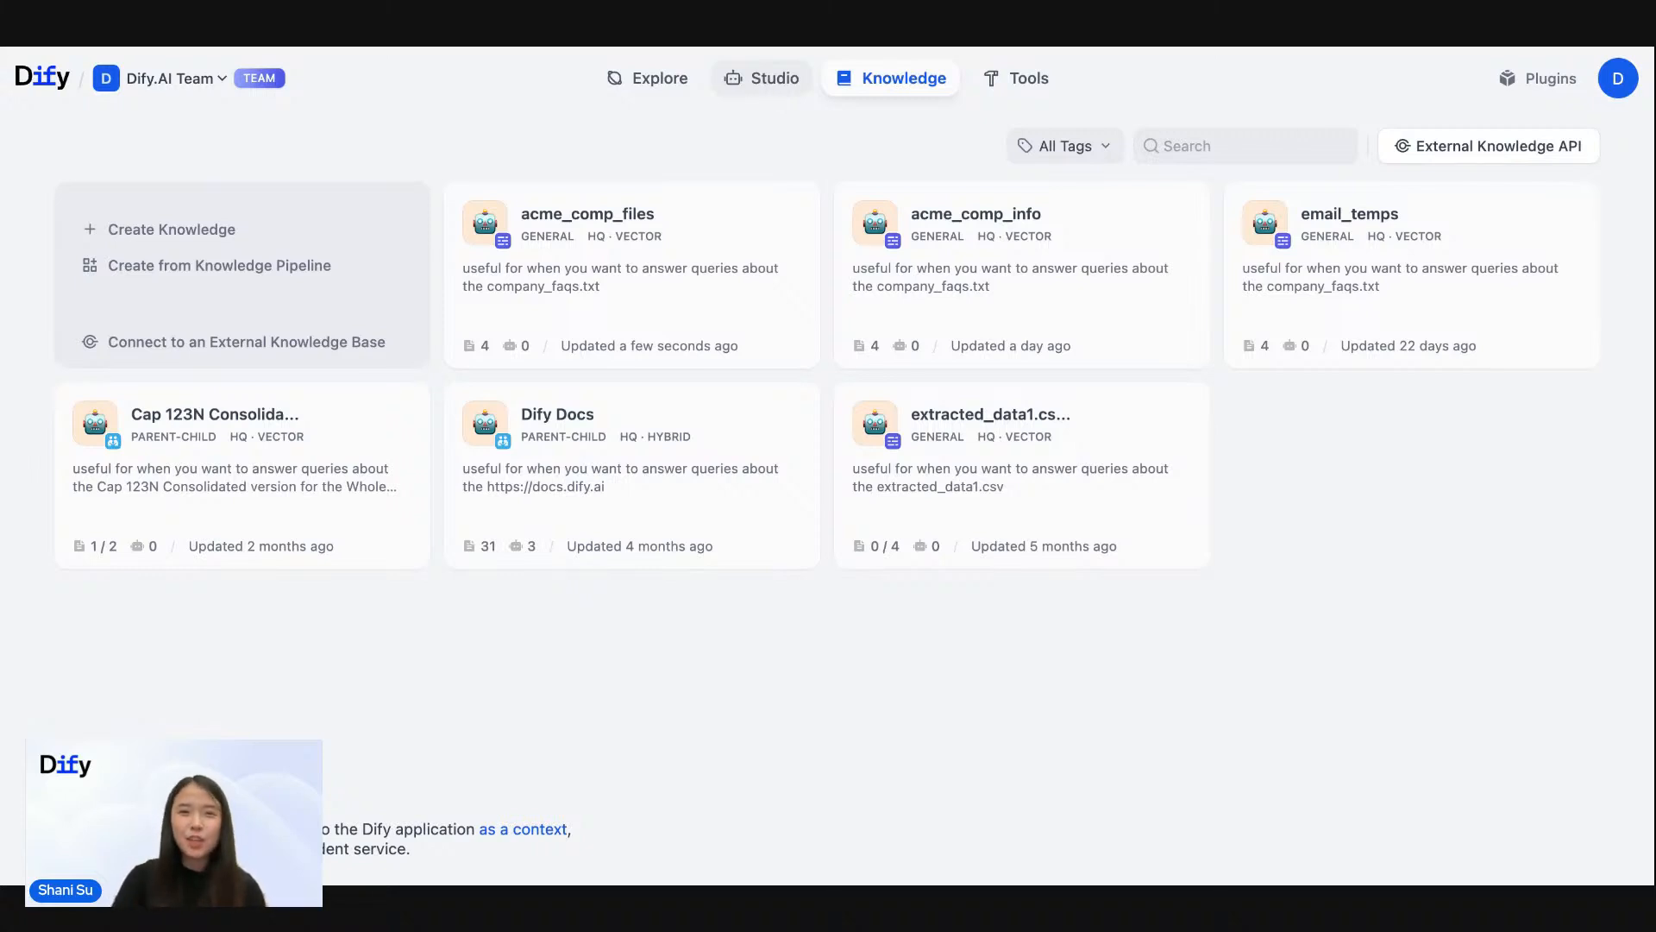
{"action": "left_click", "coordinate": [762, 78]}
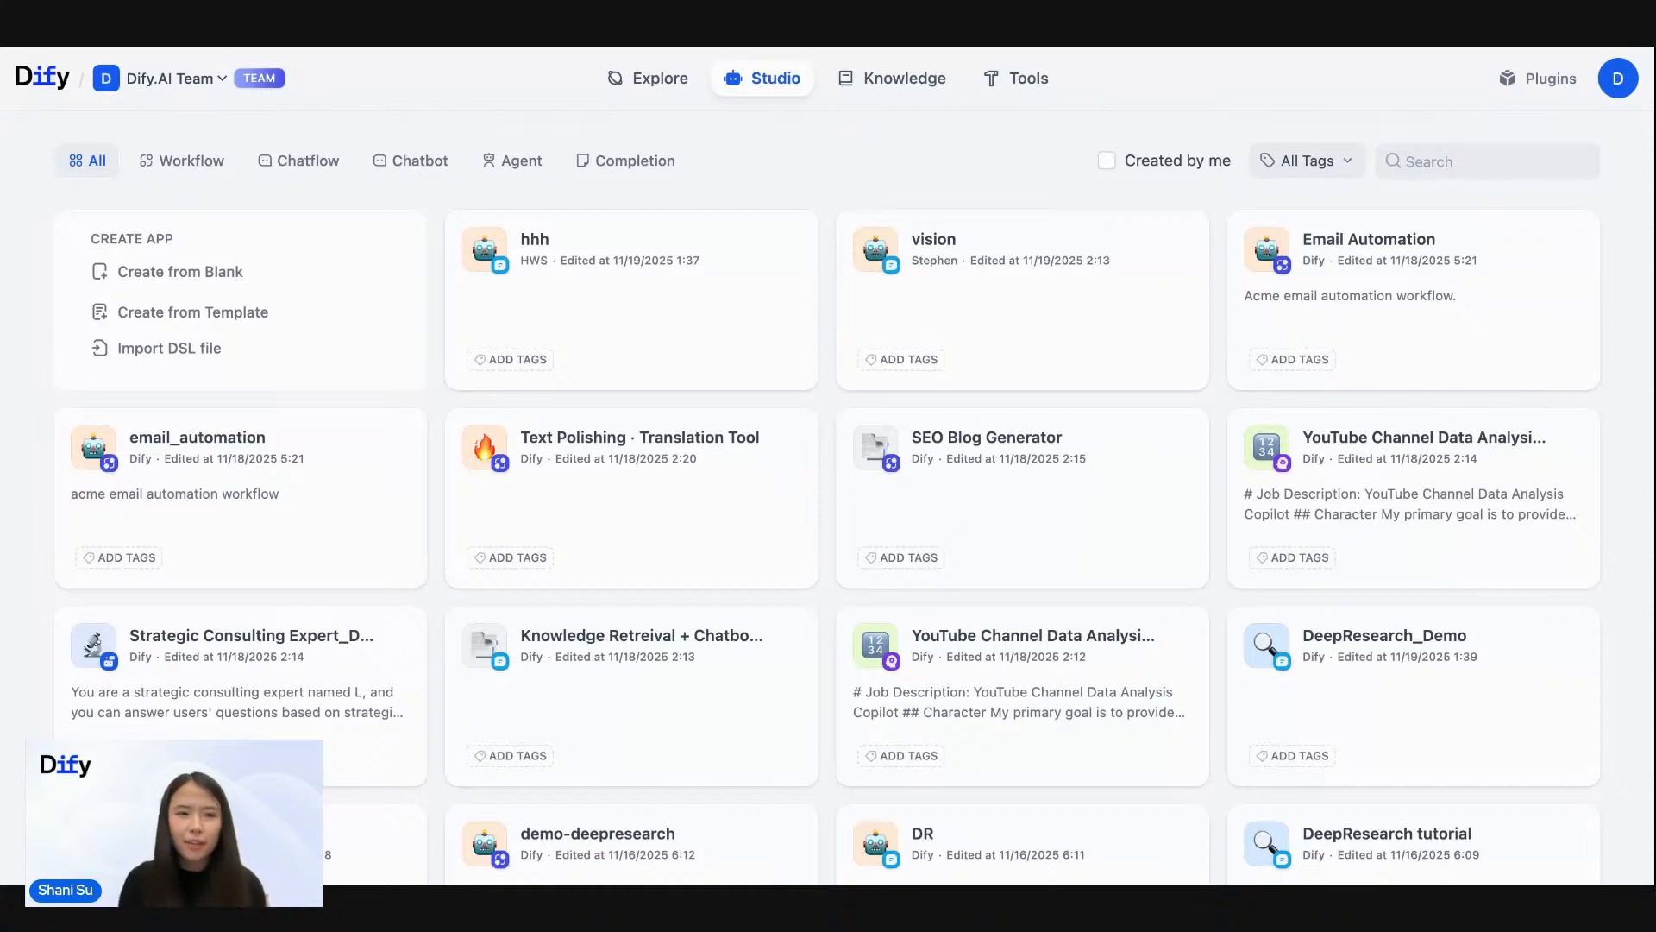
{"action": "left_click", "coordinate": [201, 274]}
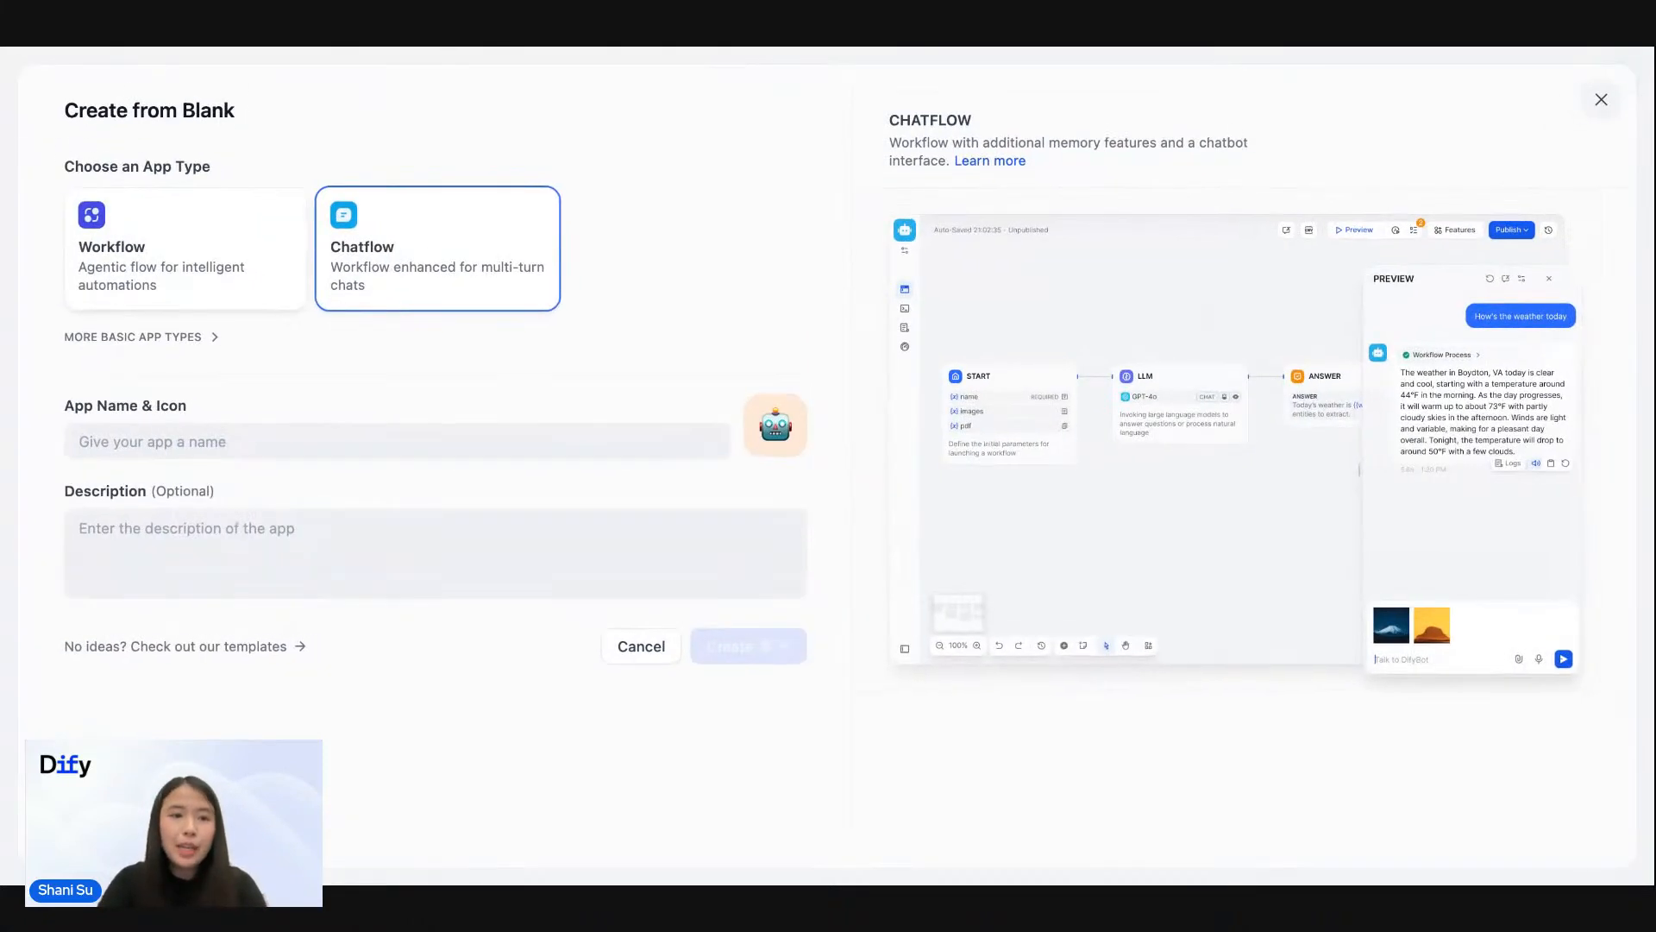
{"action": "left_click", "coordinate": [234, 259]}
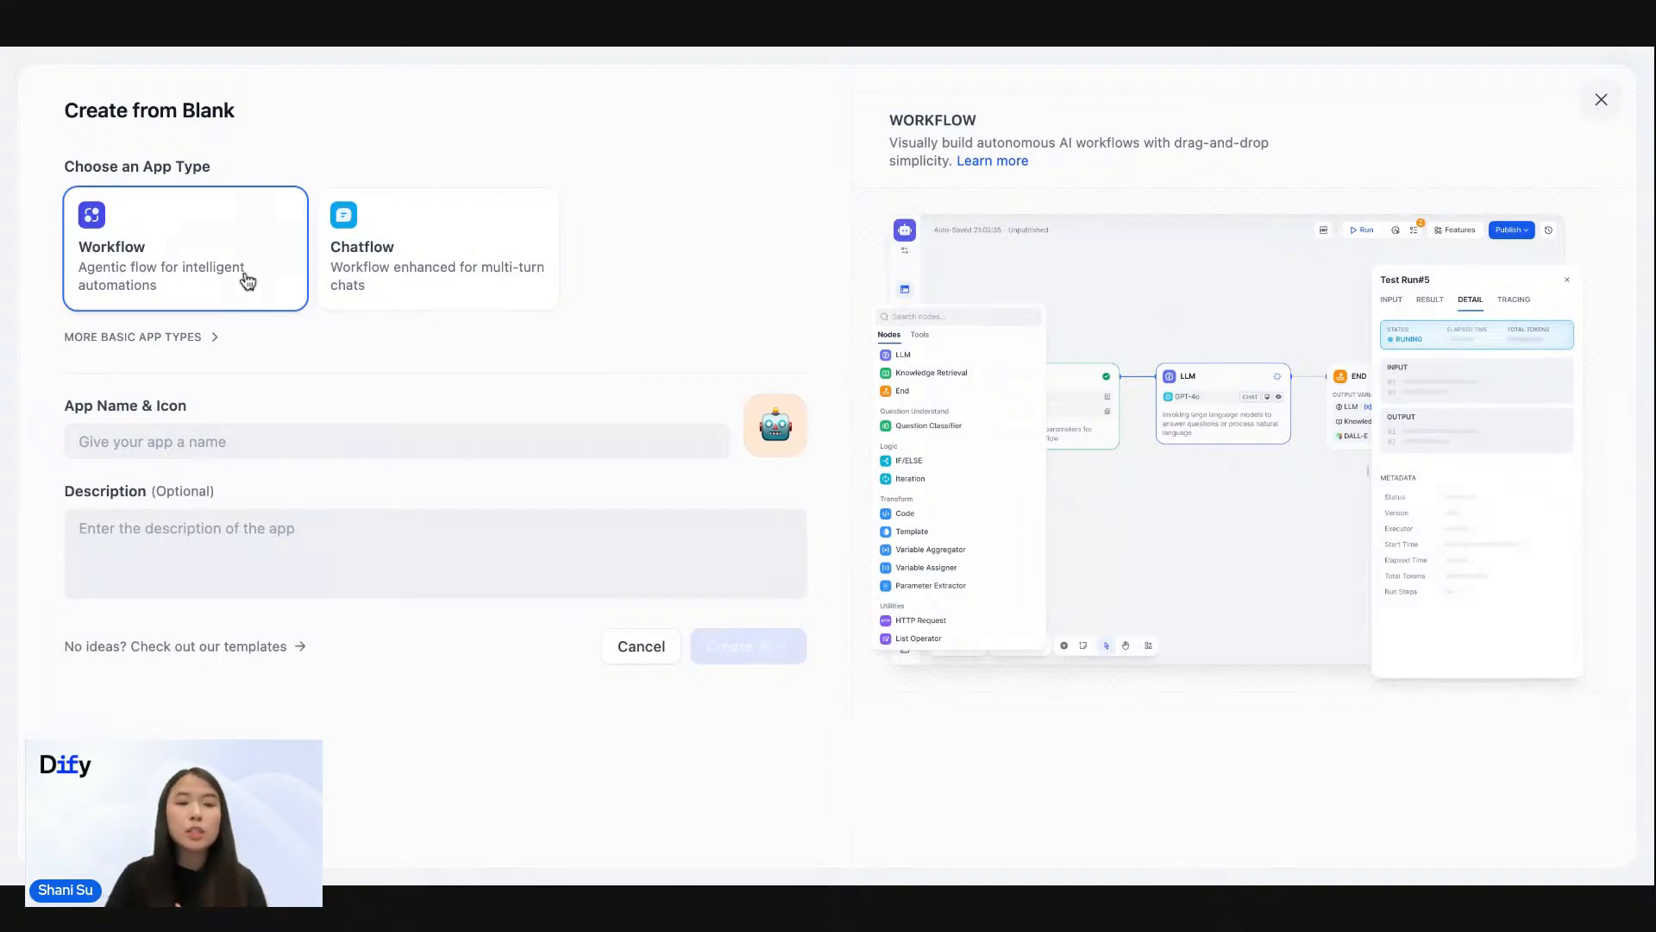
- Name the workflow app "Acme Email Automation", leave its description empty and create it
{"action": "left_click", "coordinate": [209, 446]}
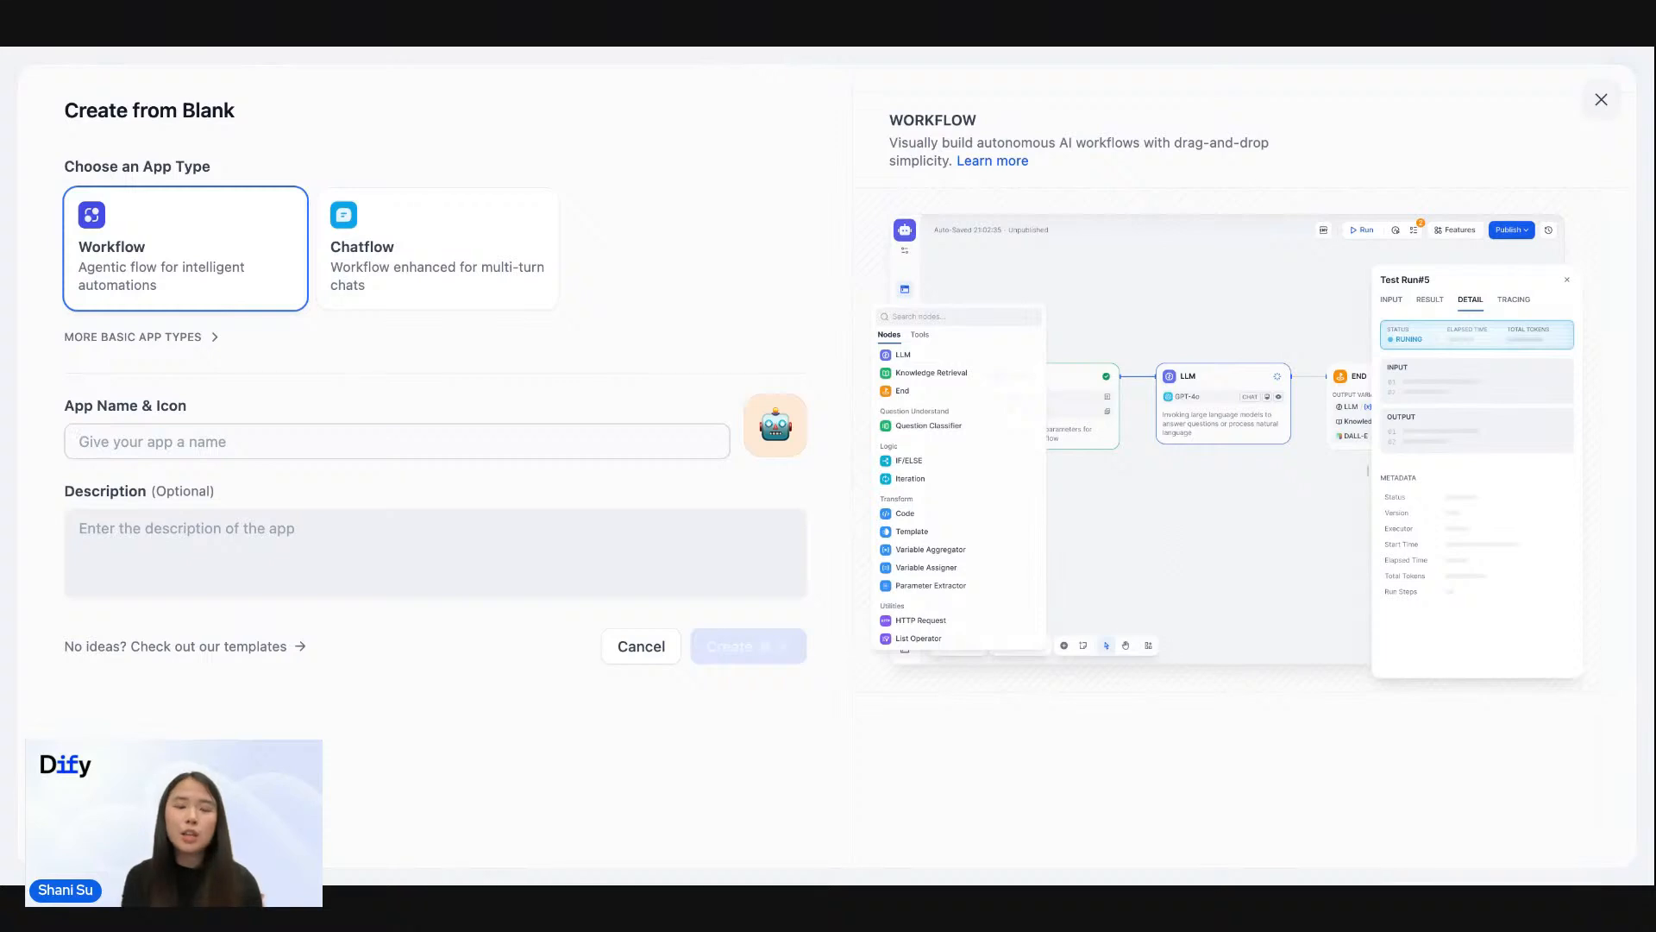
{"action": "type", "text": "Acm"}
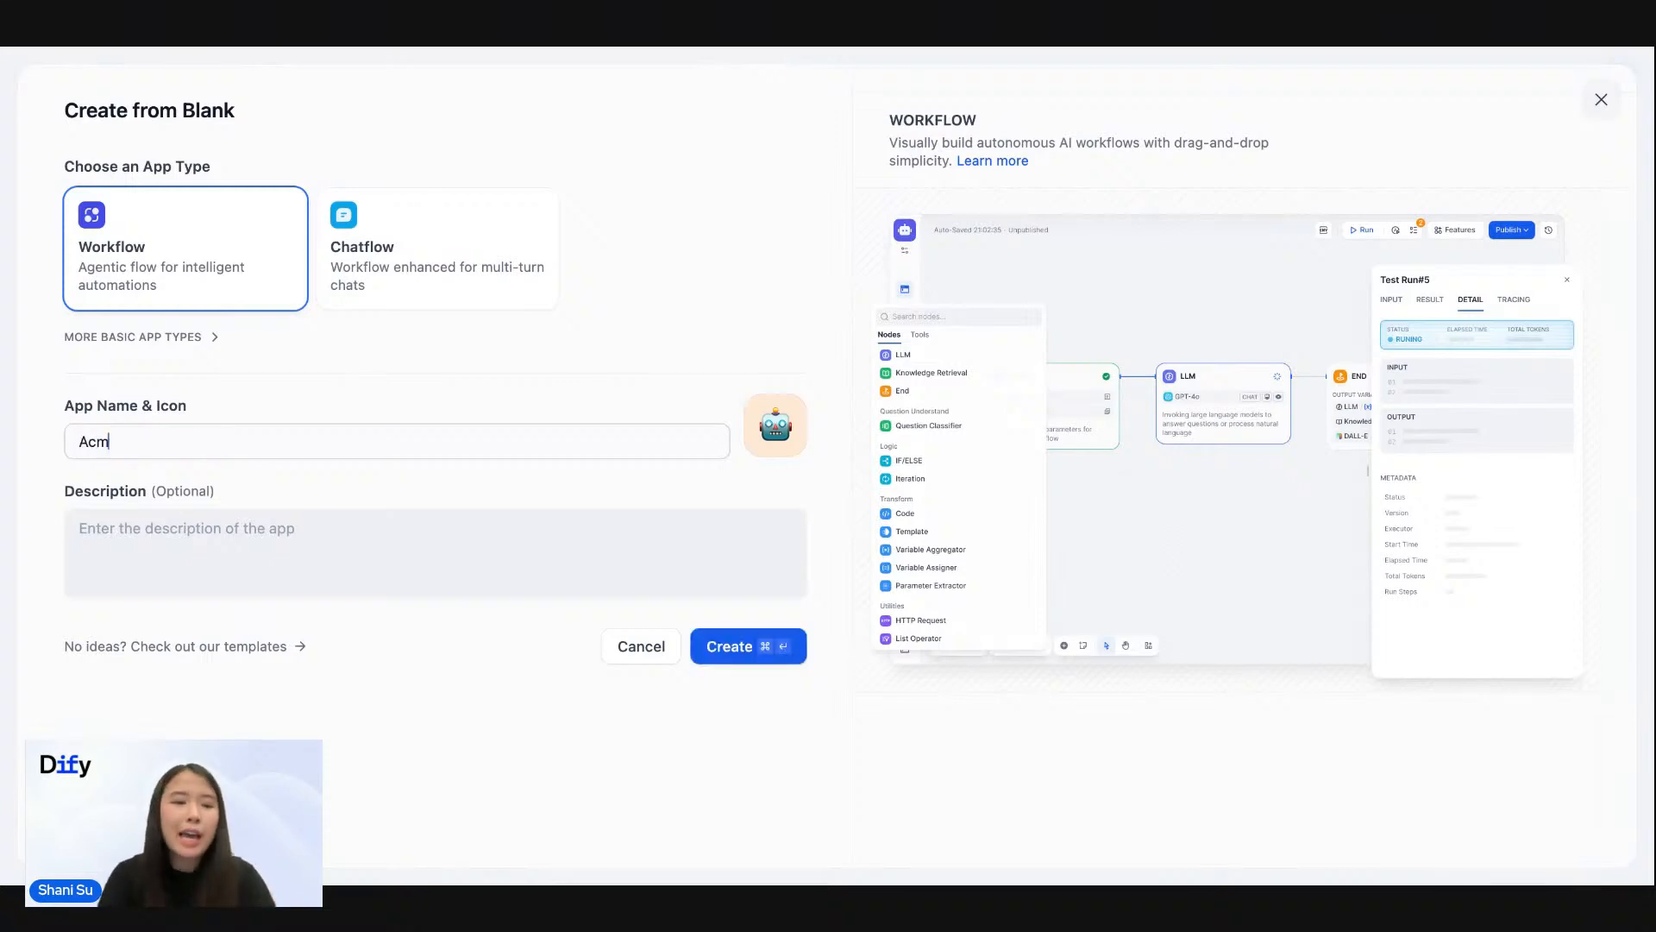
{"action": "type", "text": "e Email Automation"}
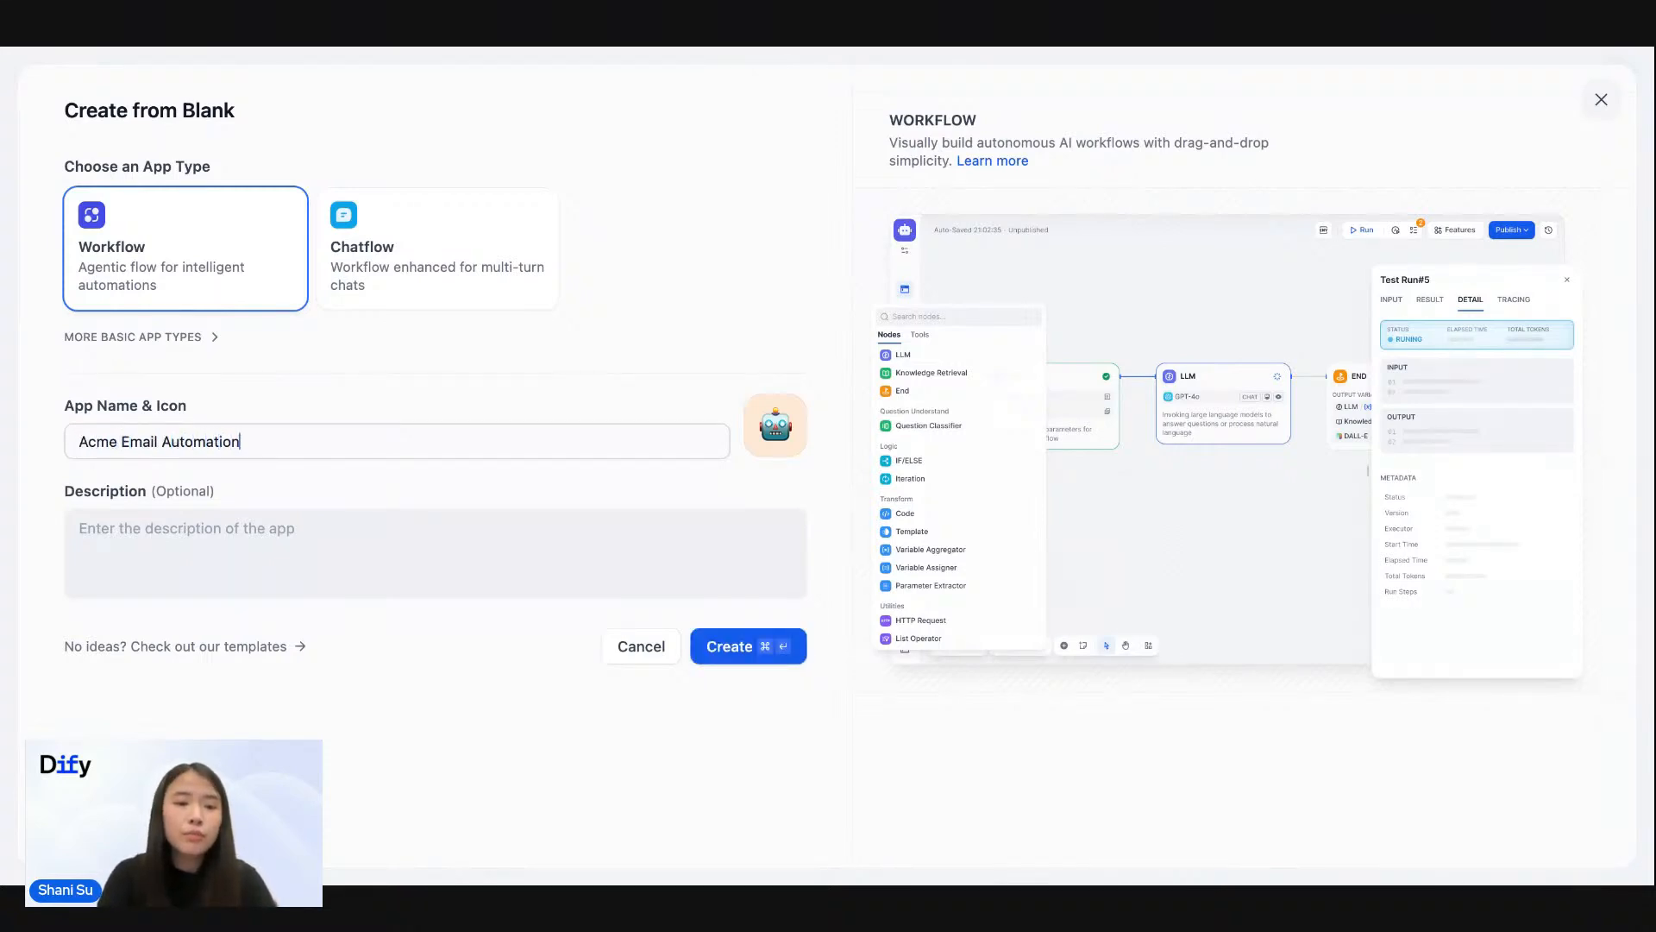
{"action": "left_click", "coordinate": [187, 547]}
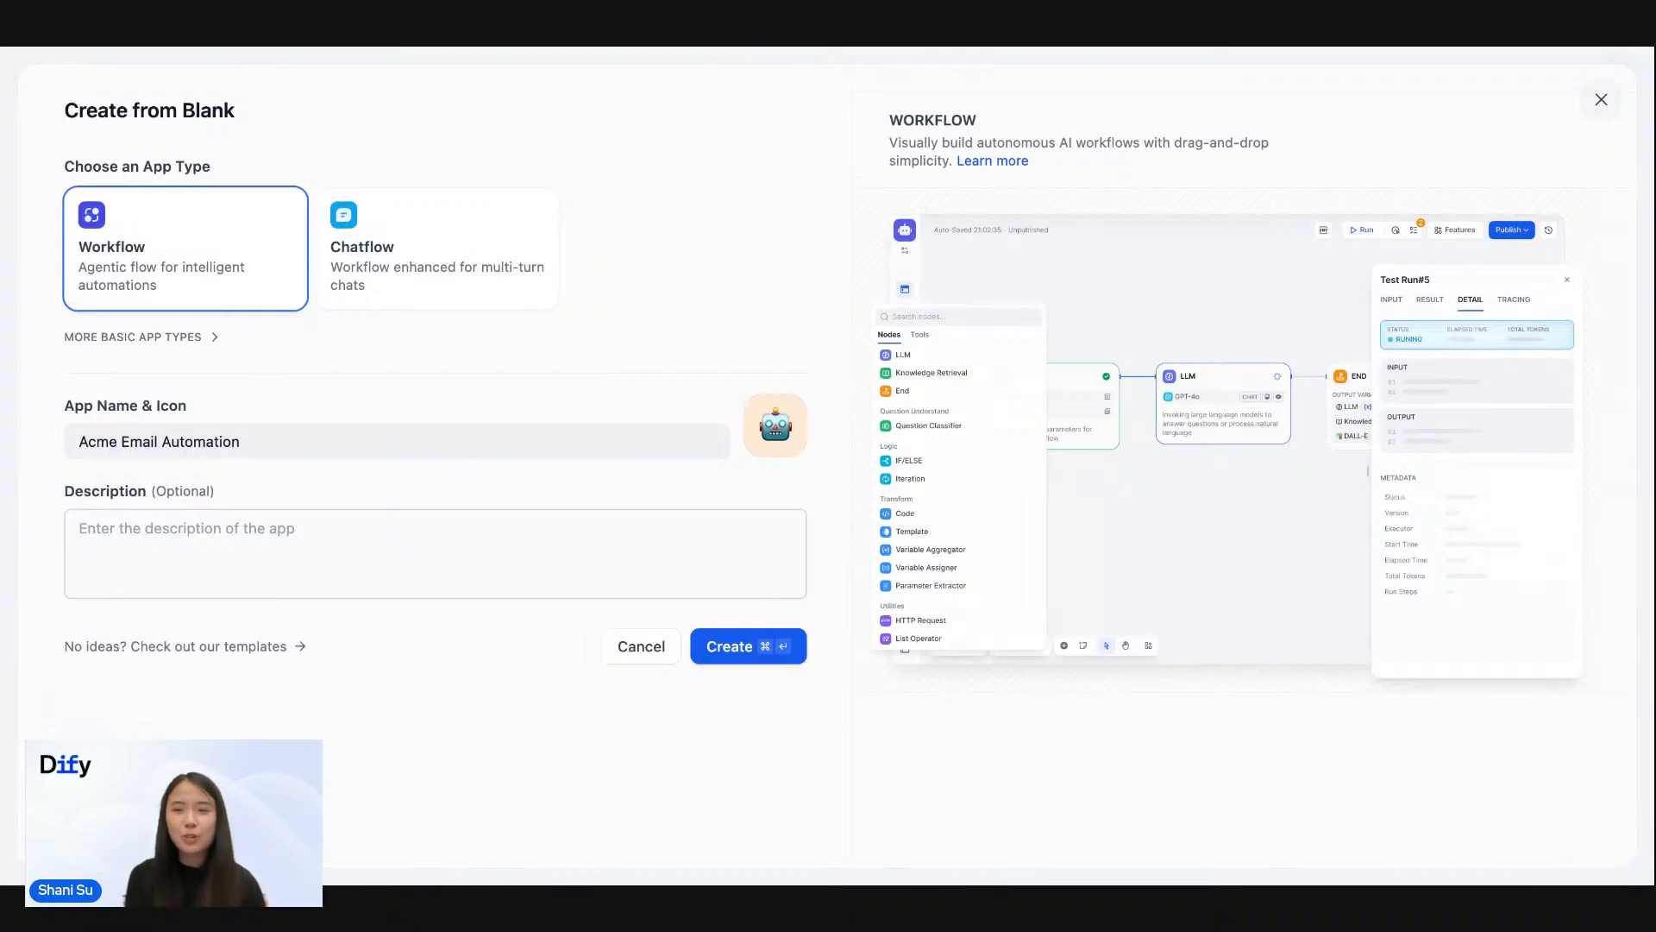
{"action": "left_click", "coordinate": [711, 655]}
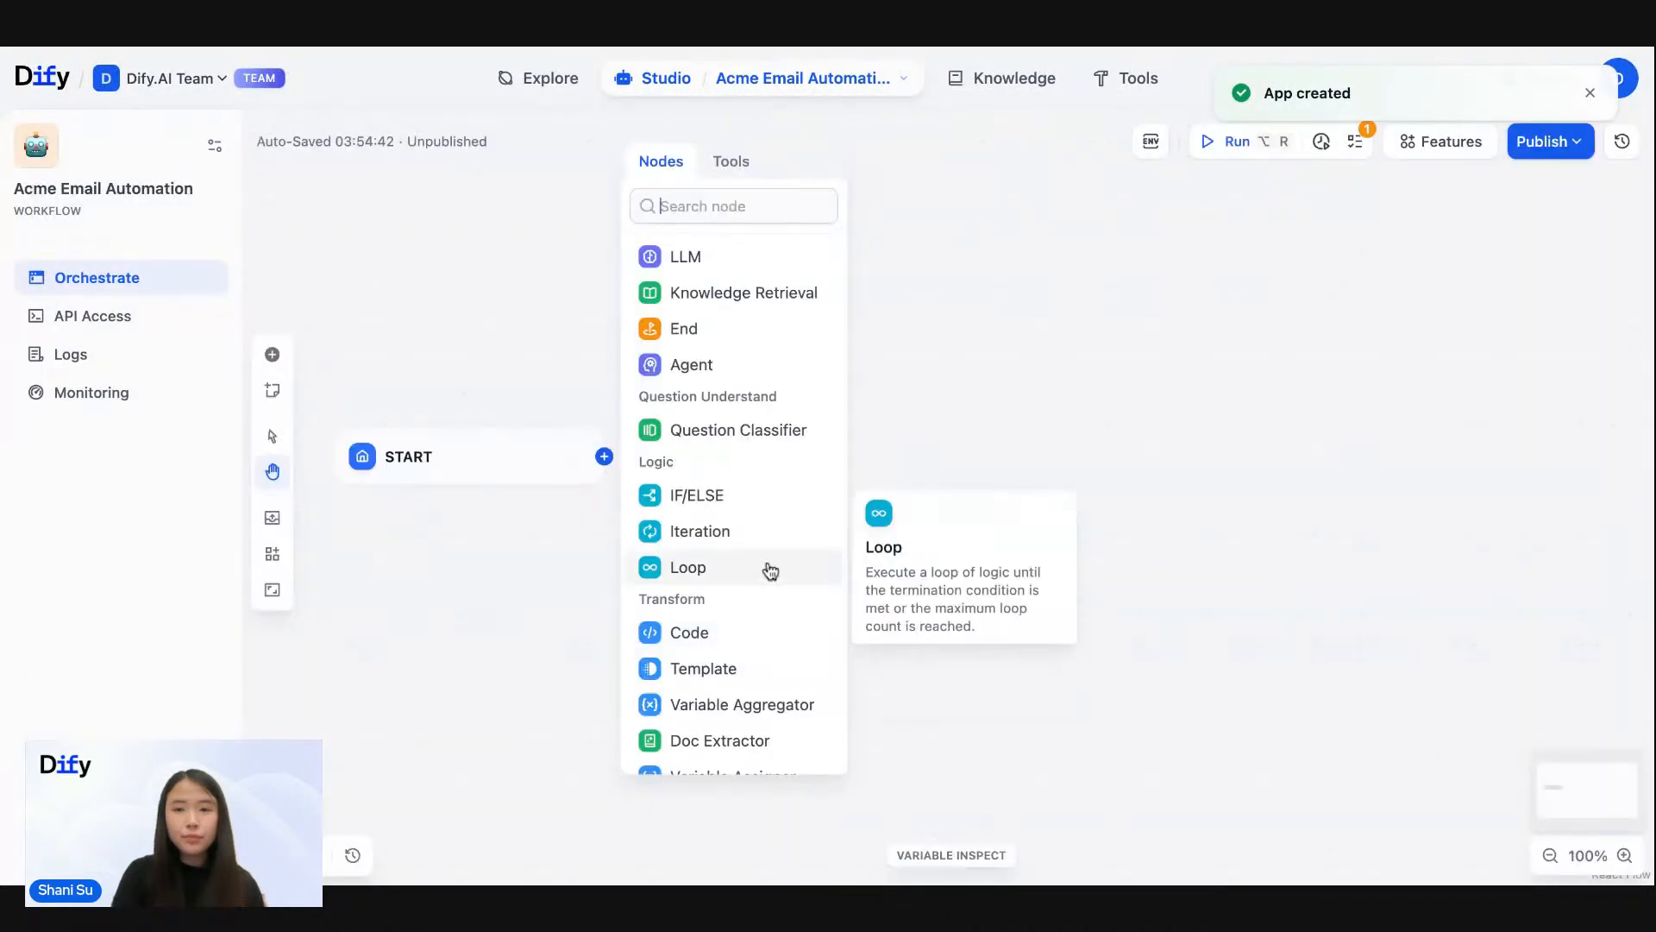
{"action": "left_click", "coordinate": [1076, 304]}
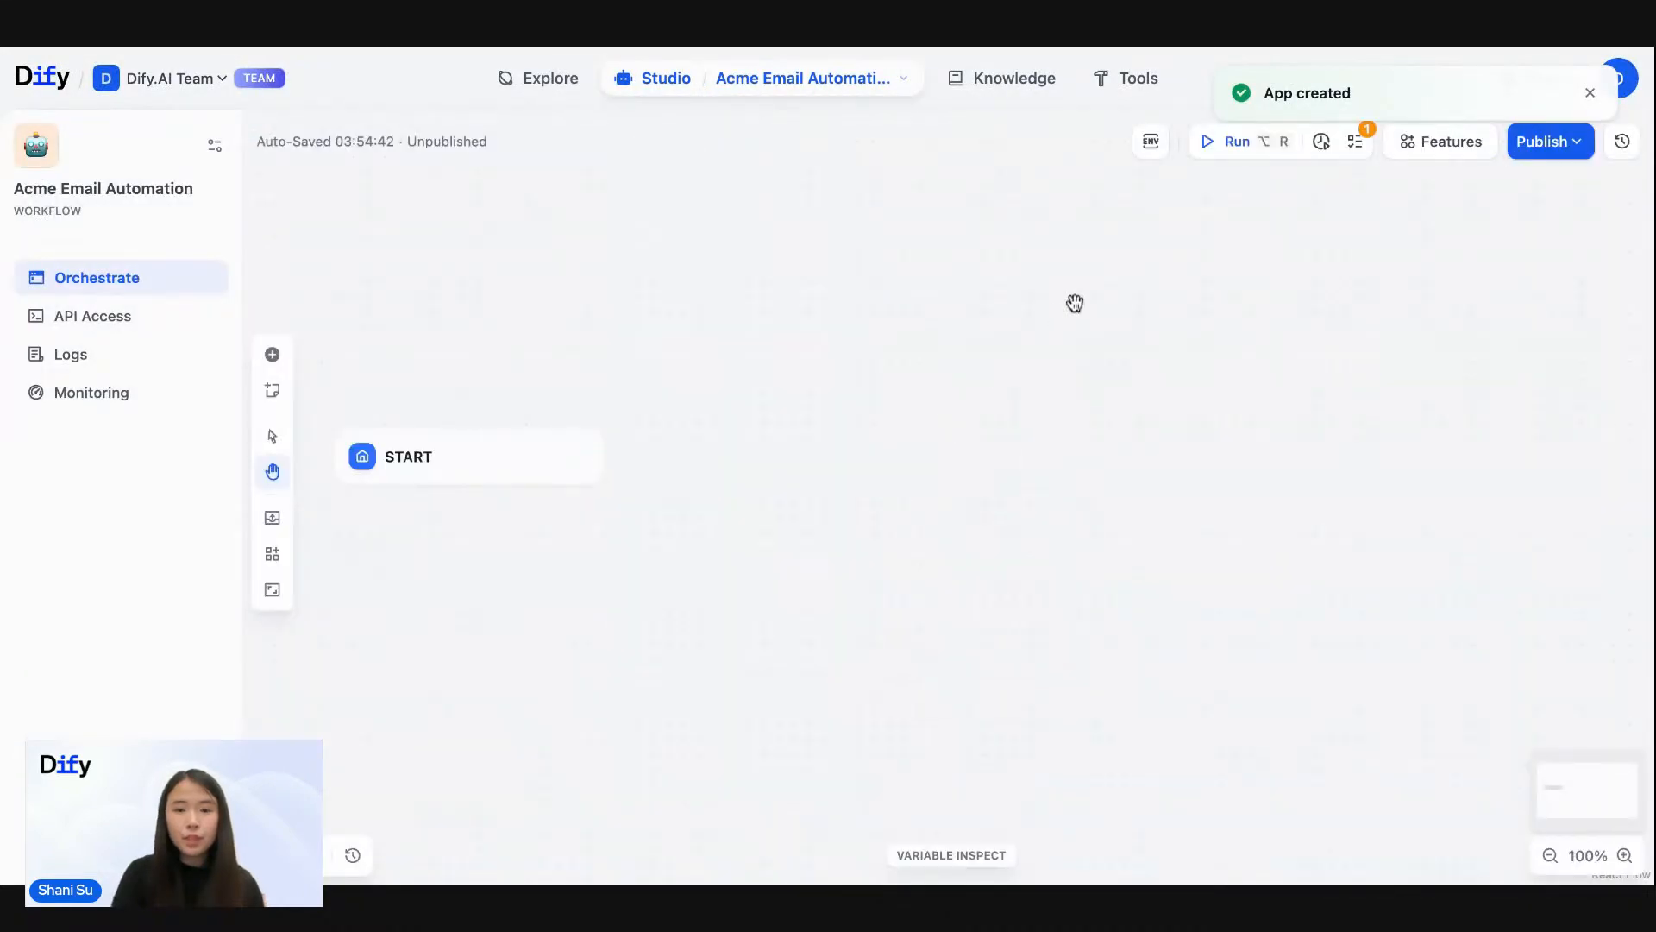
- Review the Start node's input field settings and its built-in system variables
{"action": "left_click_drag", "start_coordinate": [626, 320], "coordinate": [719, 320]}
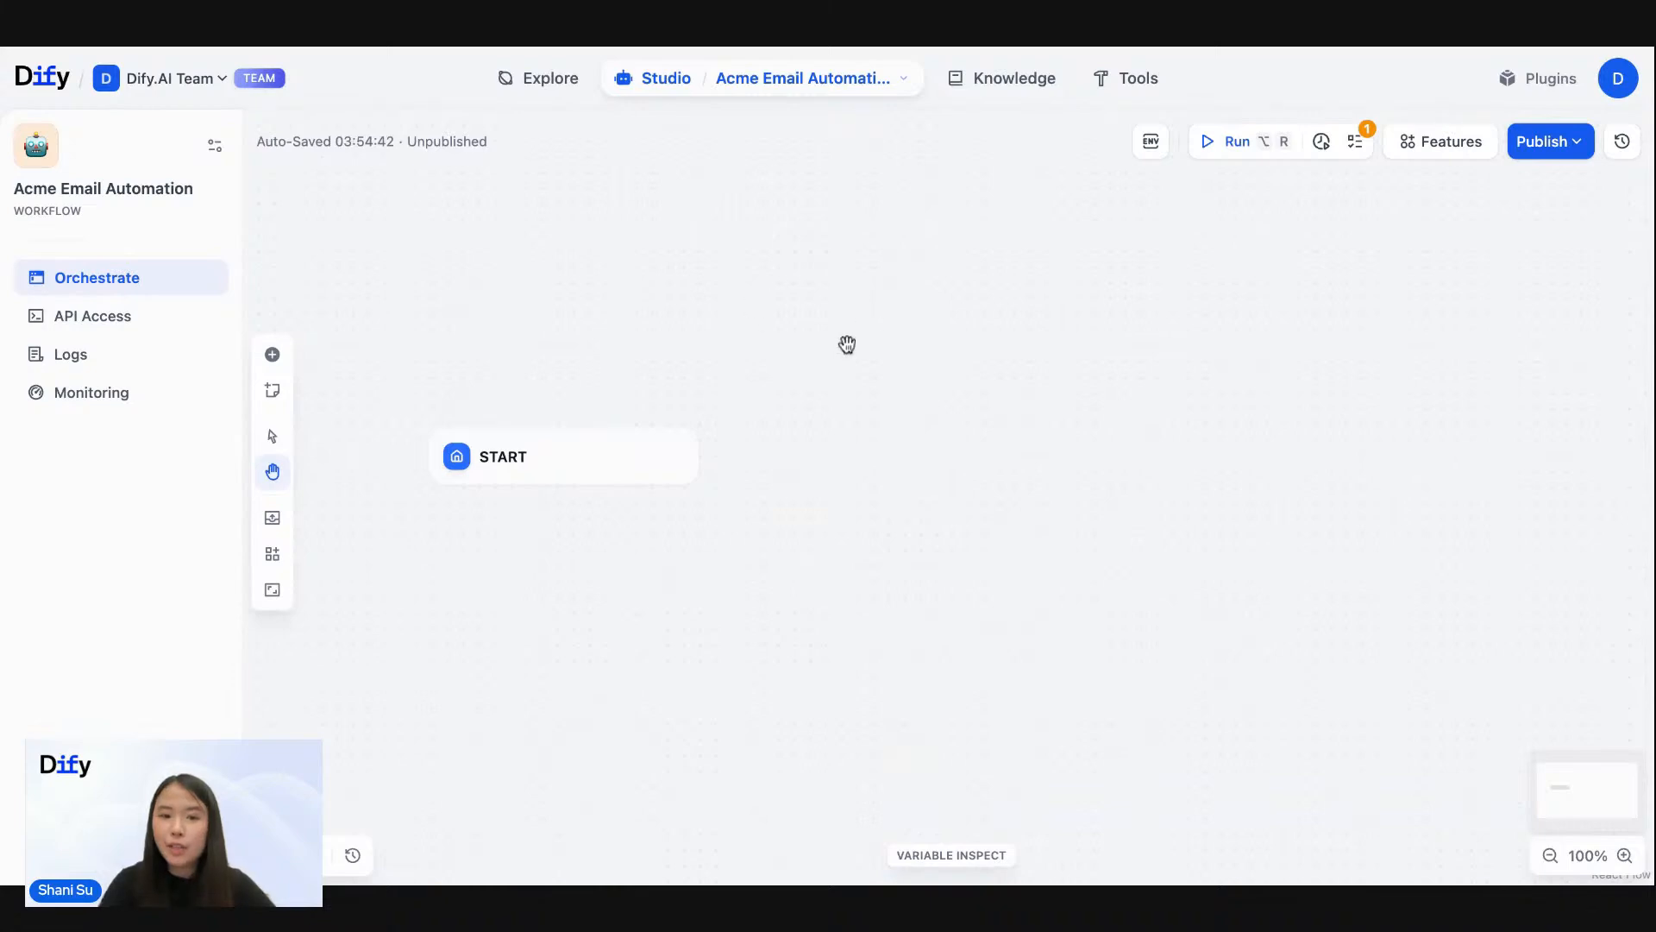
{"action": "left_click_drag", "start_coordinate": [846, 345], "coordinate": [740, 331]}
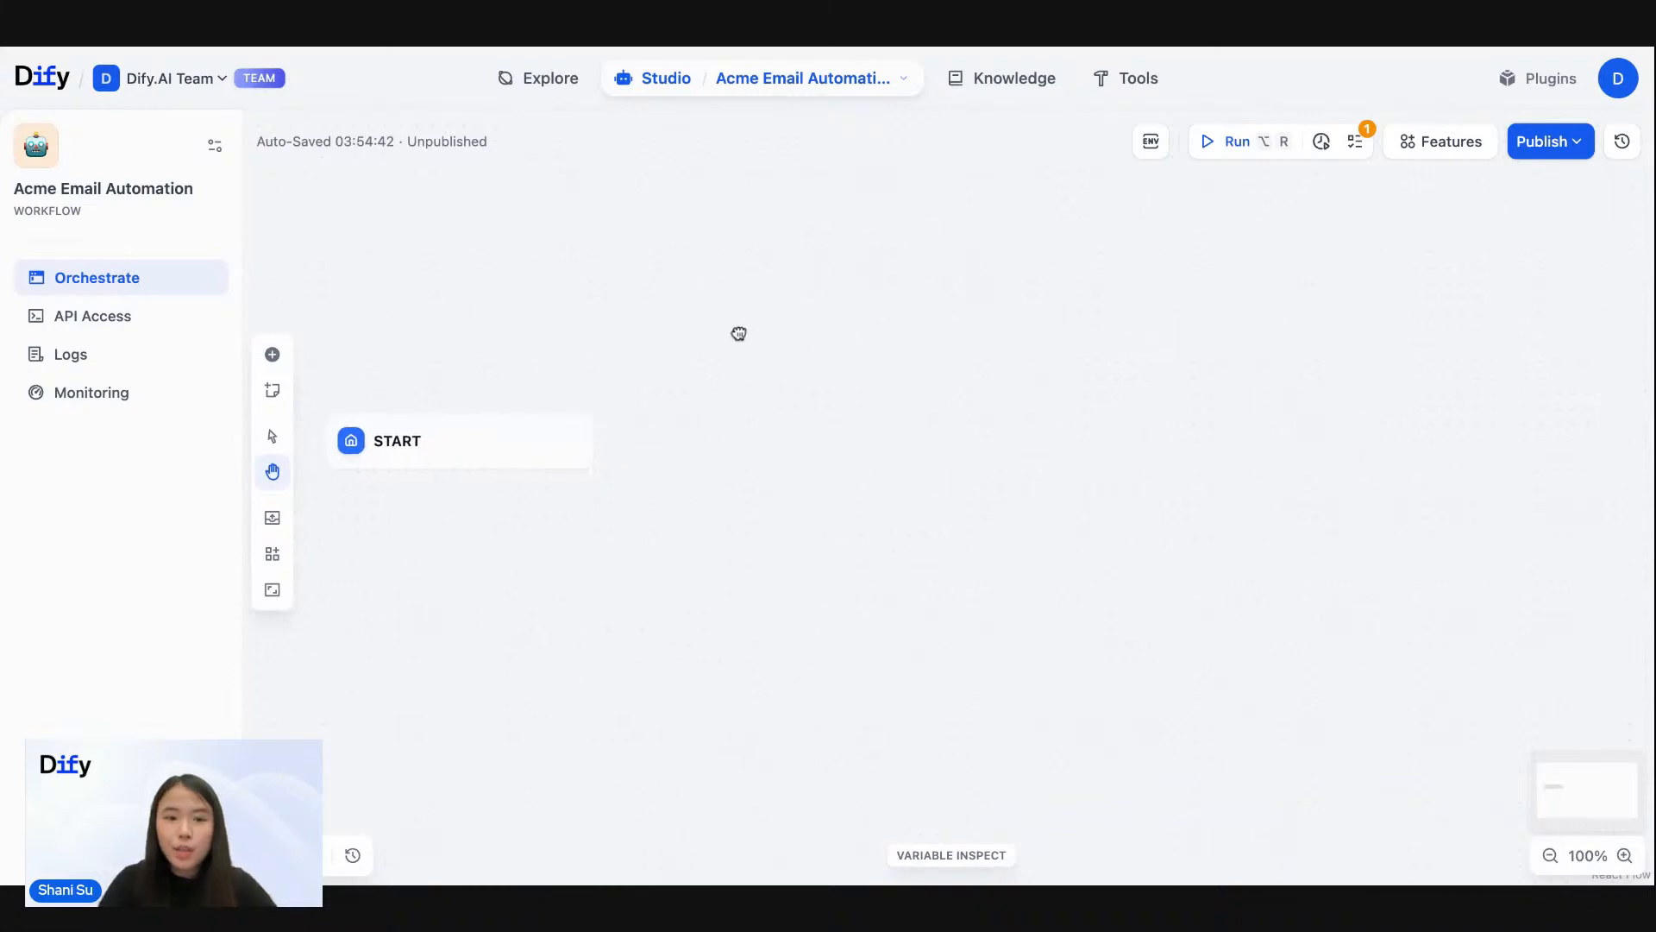
{"action": "left_click", "coordinate": [452, 446]}
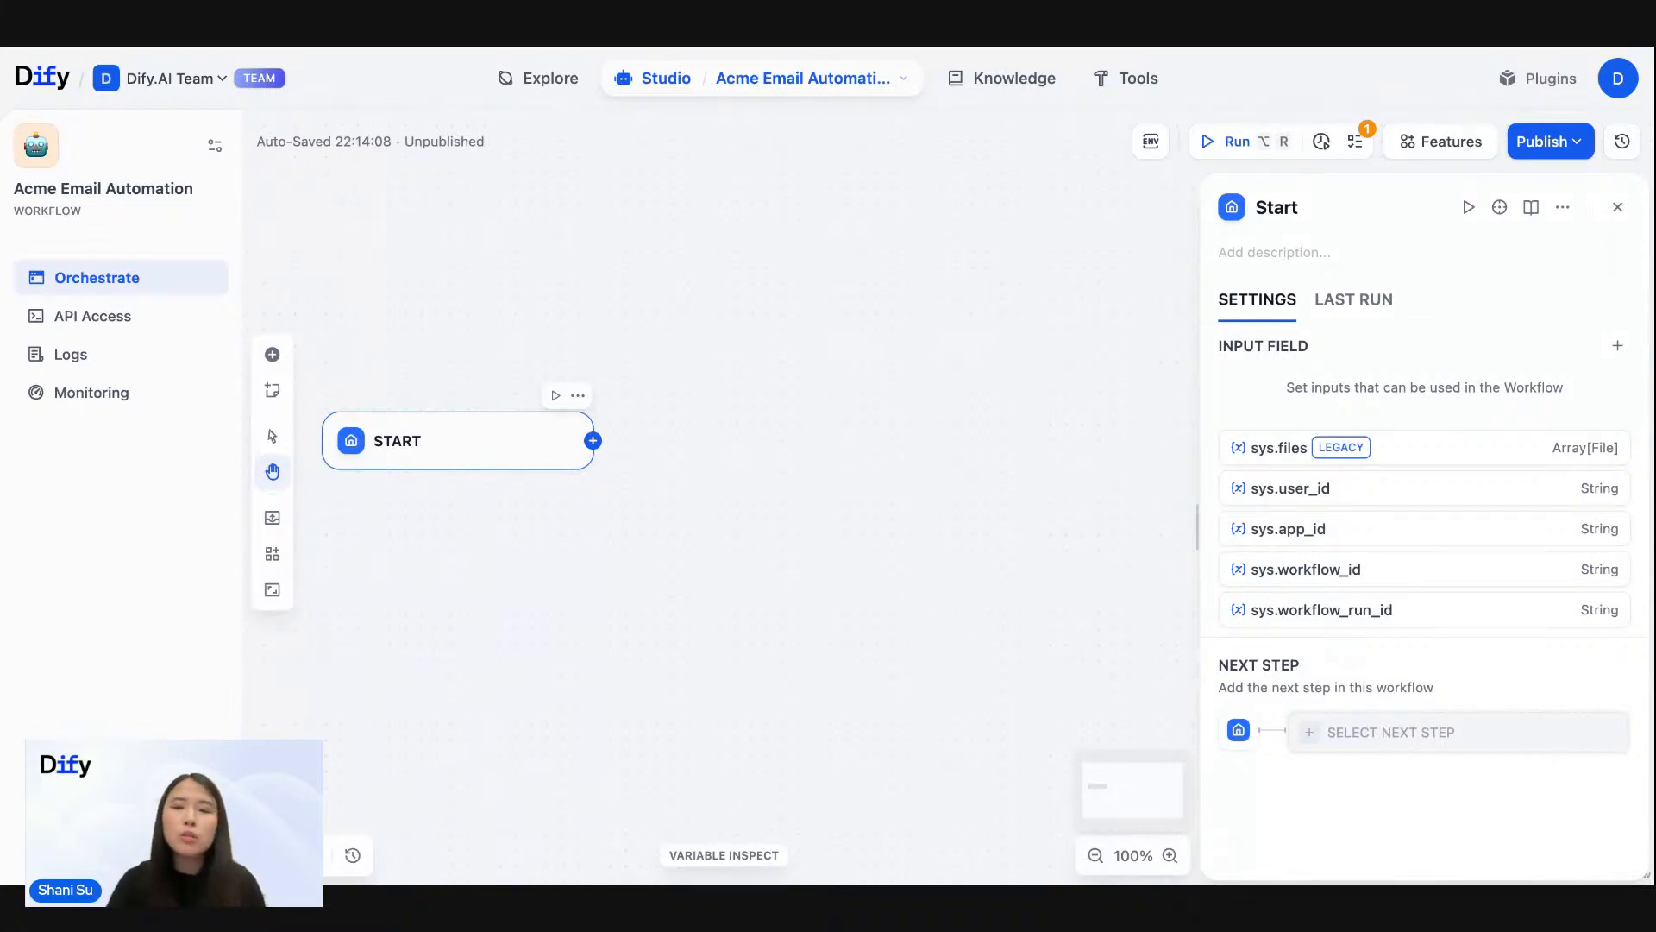
{"action": "left_click", "coordinate": [1615, 209]}
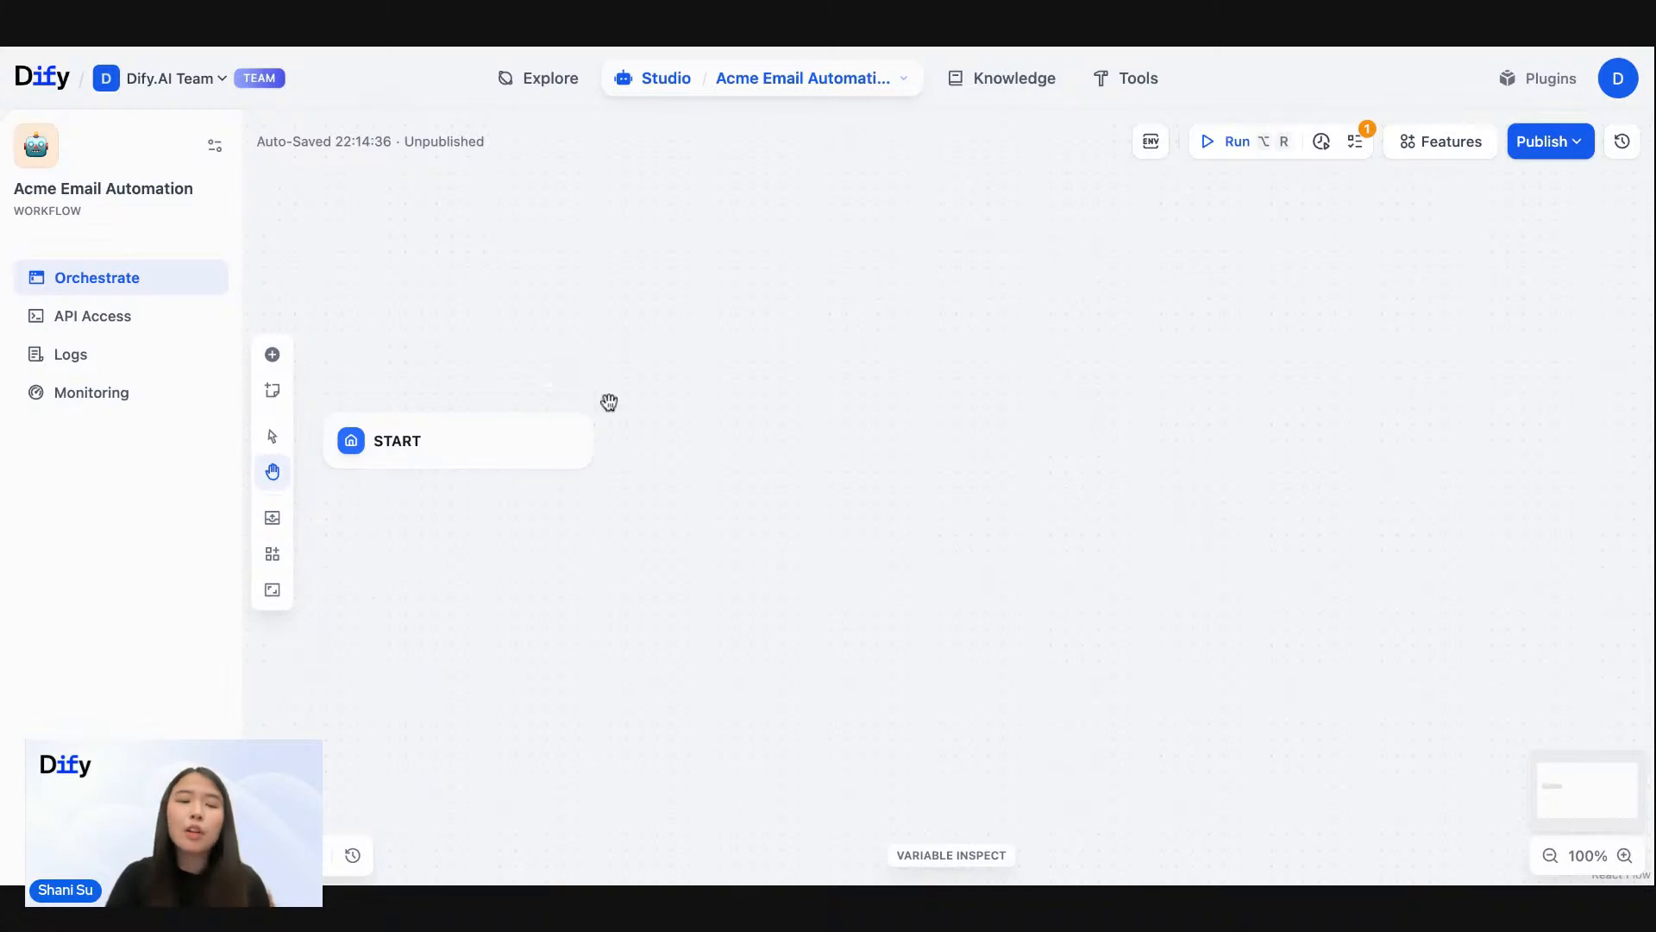
- Add a Question Classifier node beside the Start node and review its model and class settings
{"action": "left_click", "coordinate": [272, 356]}
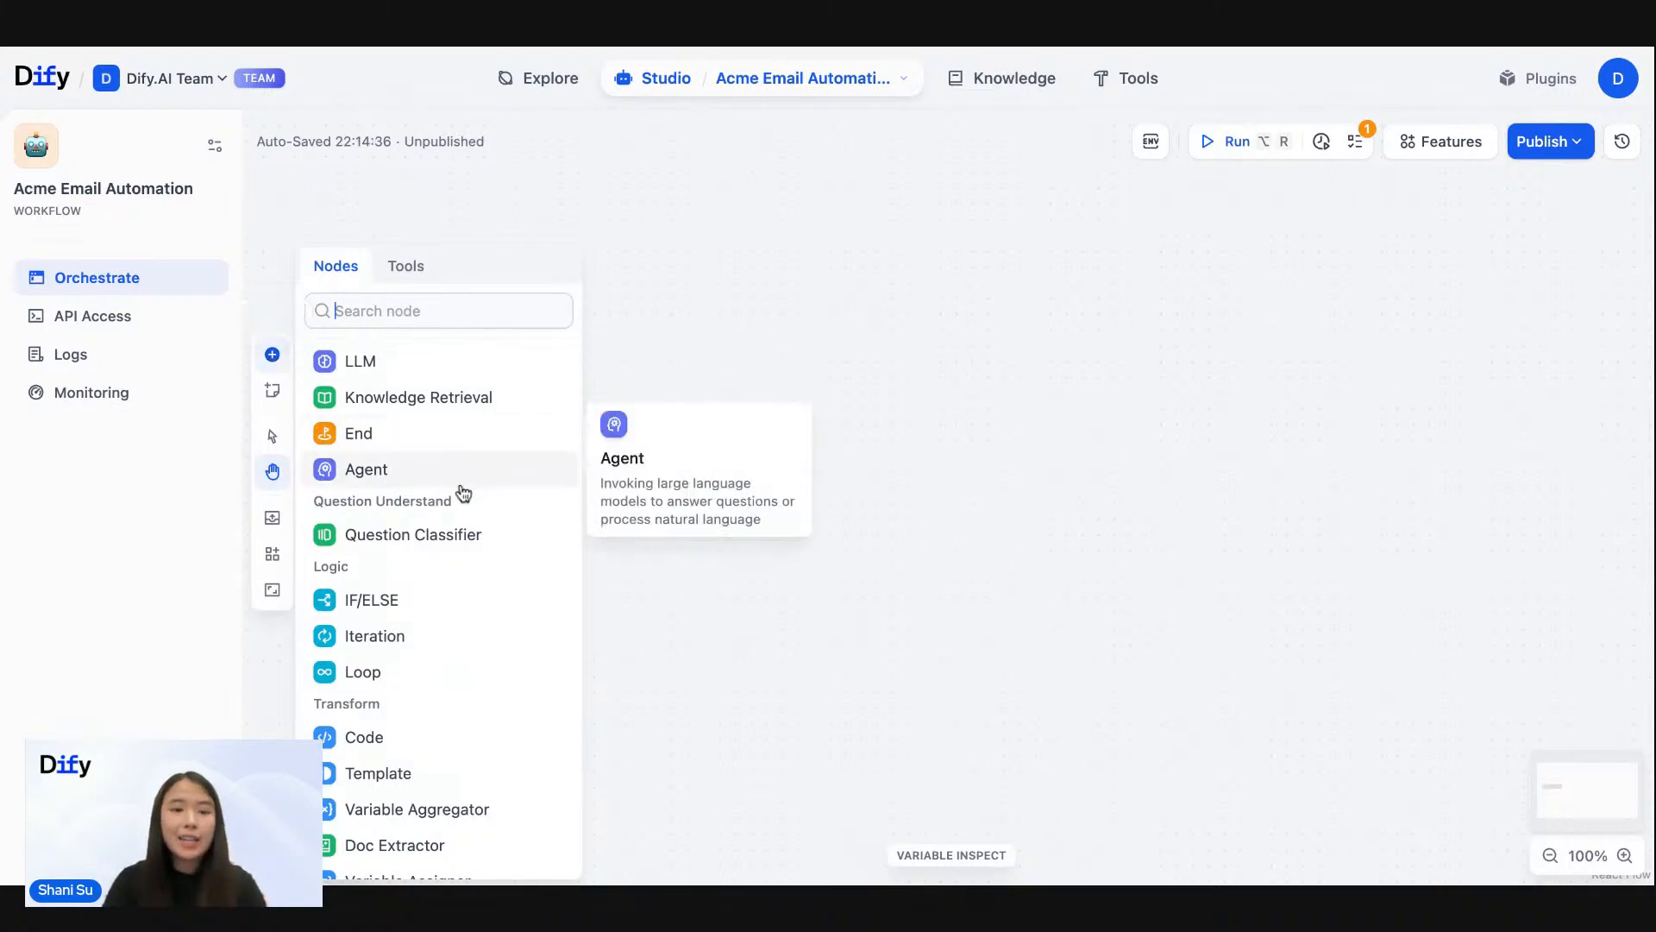
{"action": "left_click", "coordinate": [452, 554]}
{"action": "left_click", "coordinate": [639, 416]}
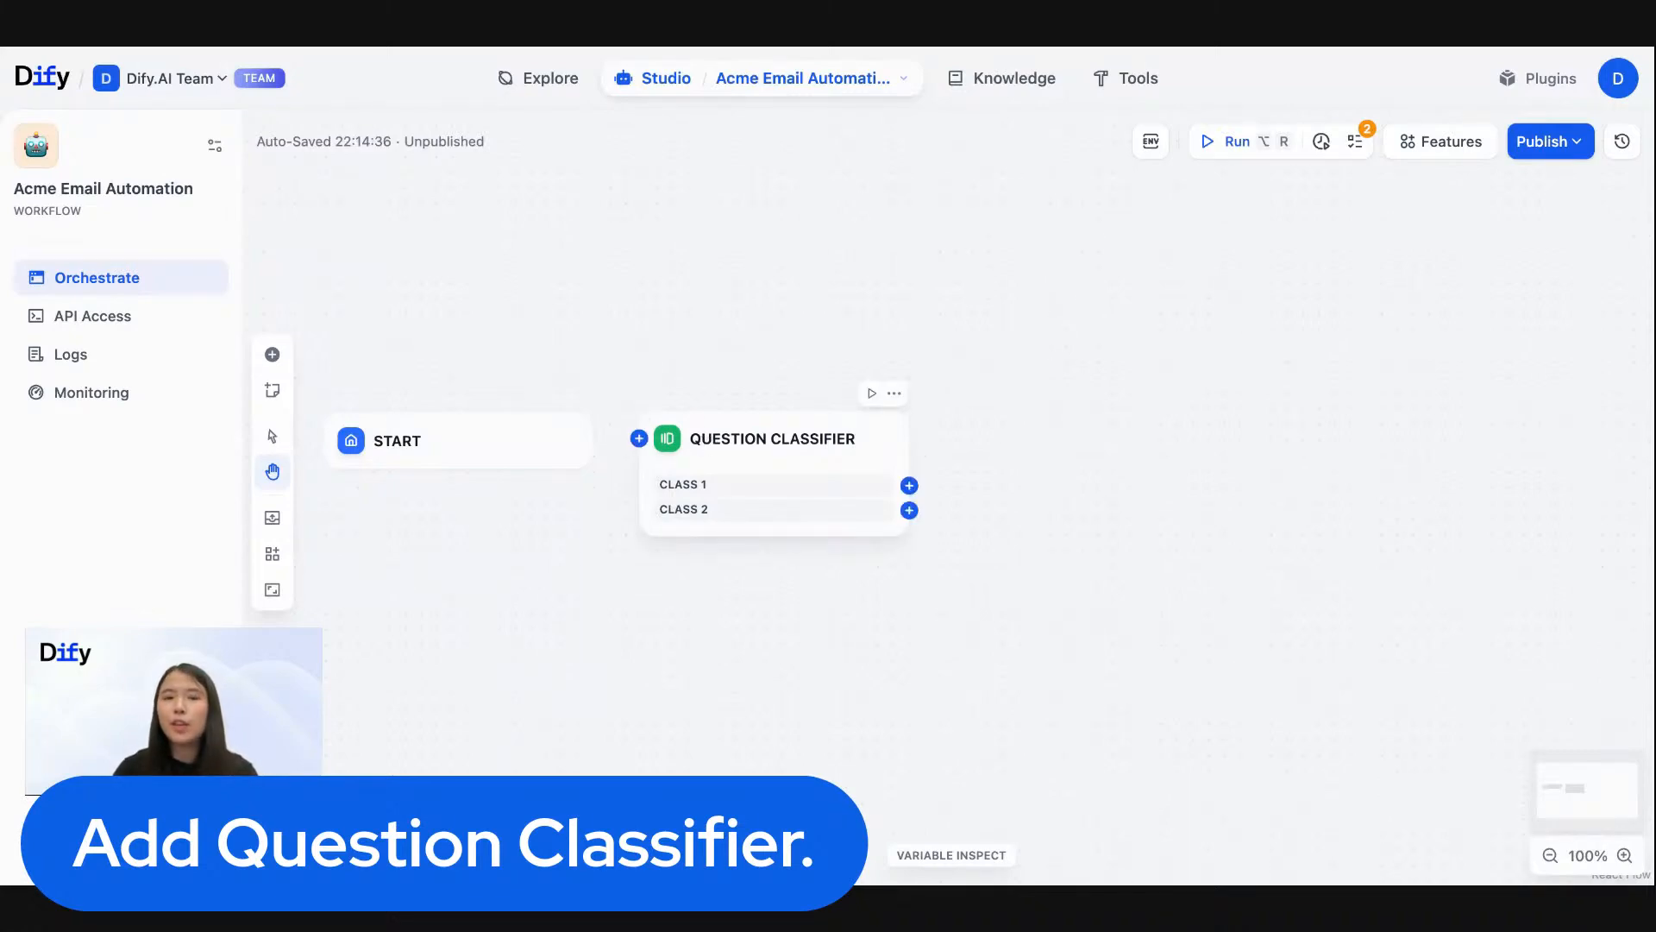
{"action": "left_click", "coordinate": [772, 440]}
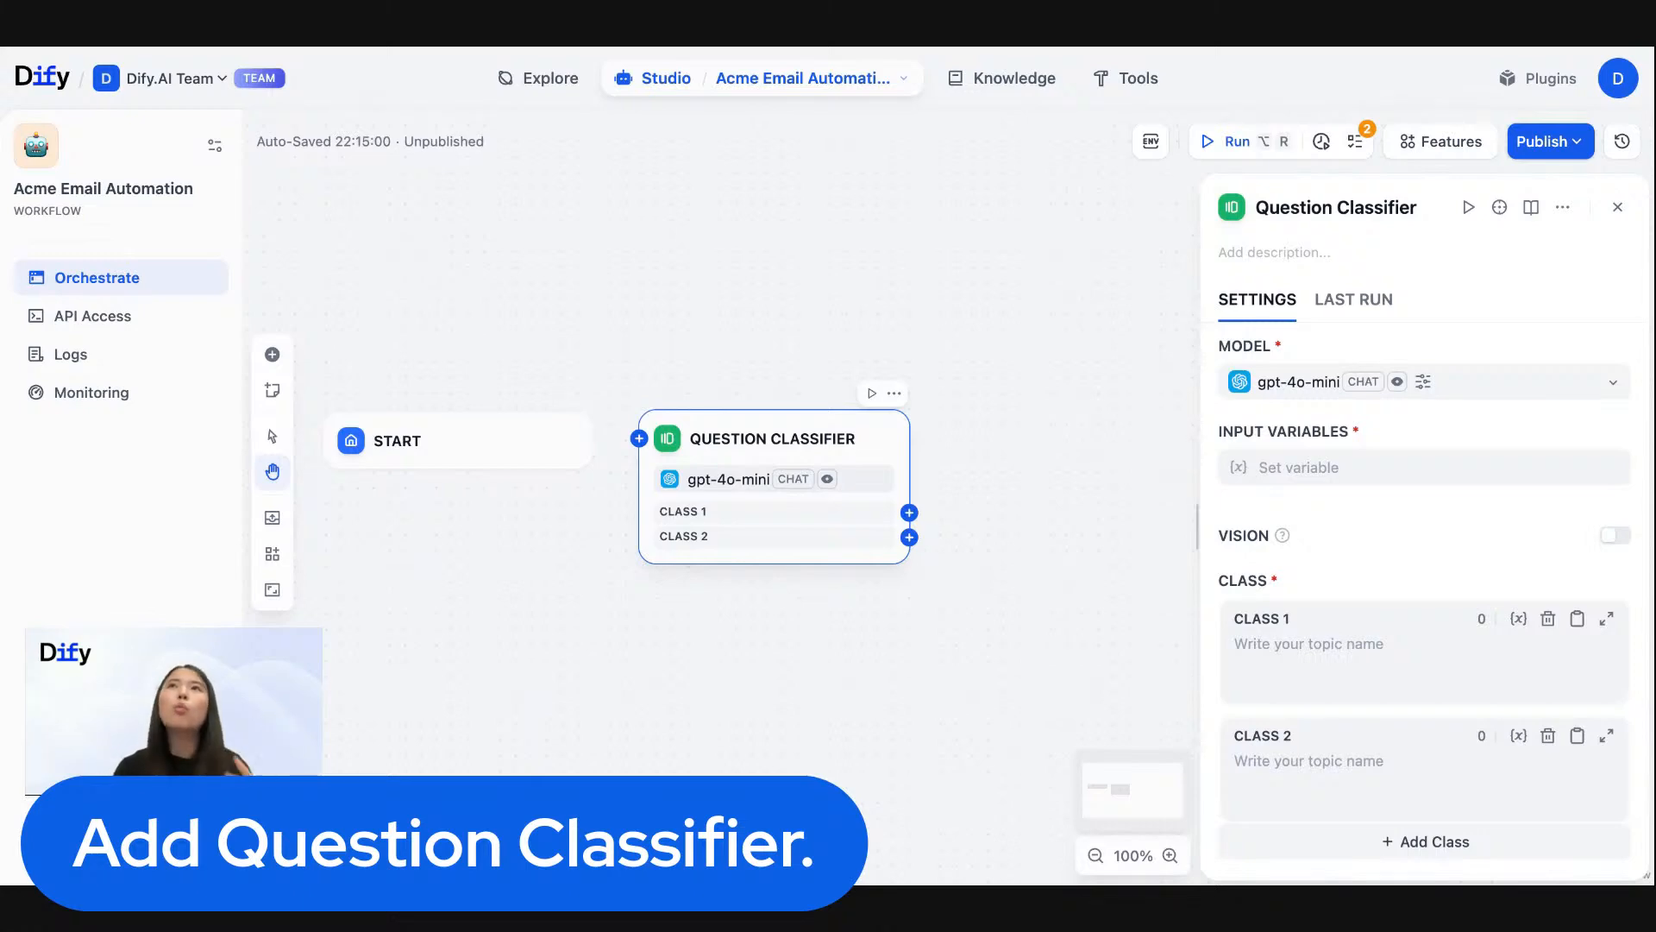
{"action": "scroll", "coordinate": [1477, 591], "scroll_direction": "down", "scroll_amount": 4}
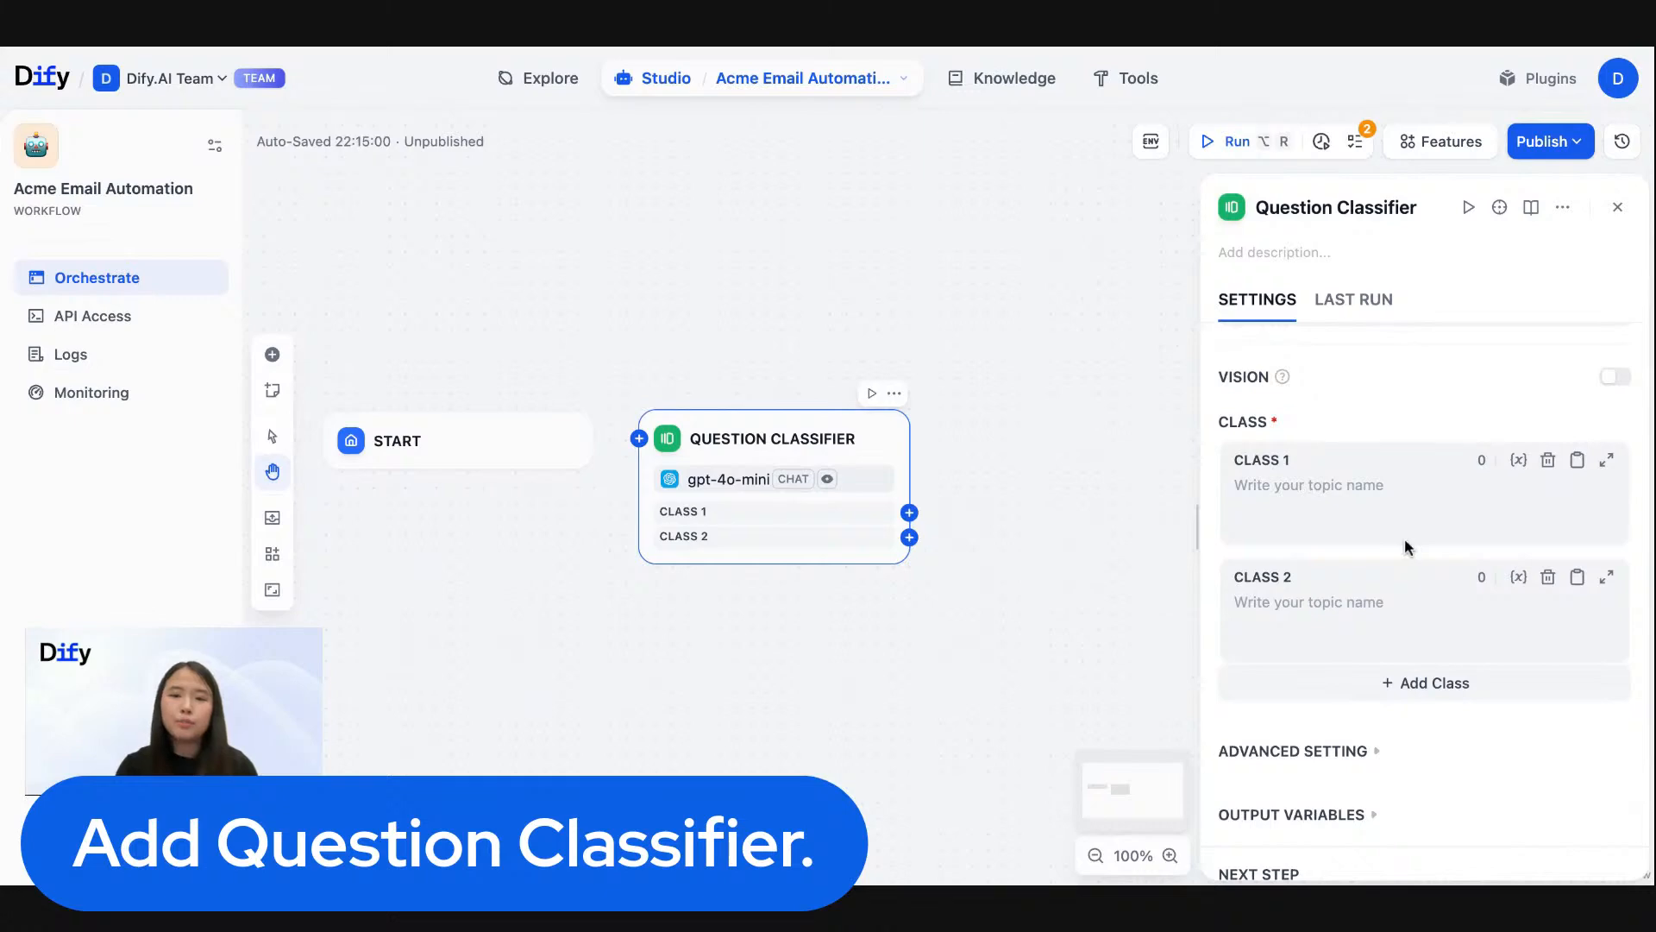
{"action": "left_click_drag", "start_coordinate": [907, 360], "coordinate": [817, 354]}
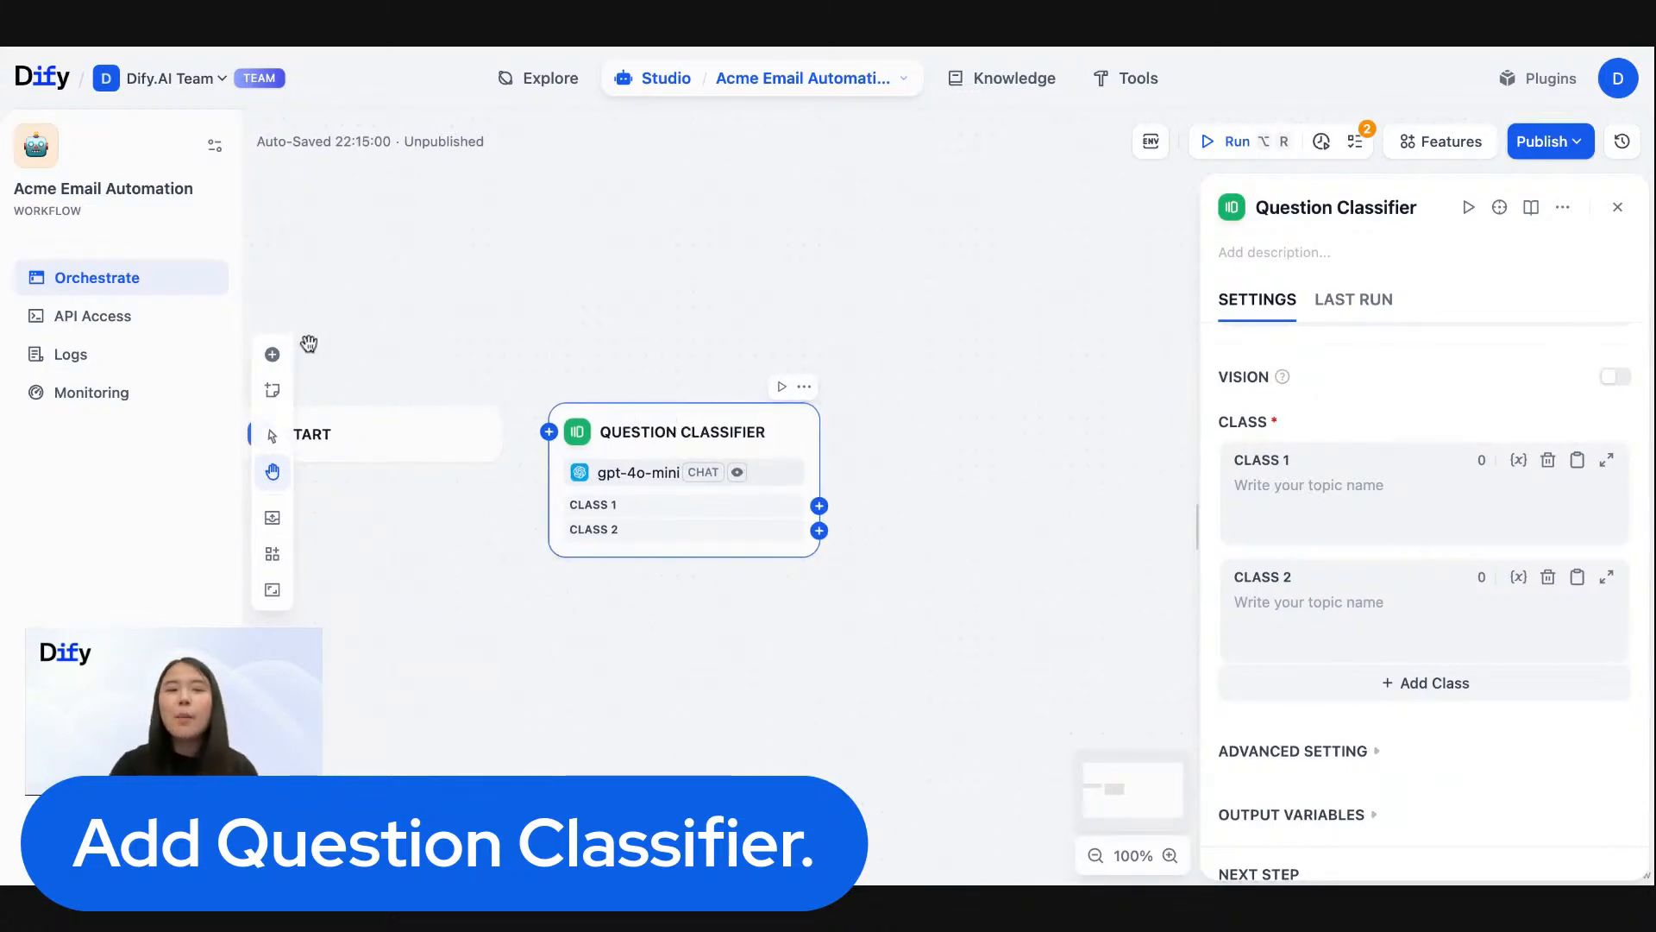
{"action": "left_click", "coordinate": [1617, 207]}
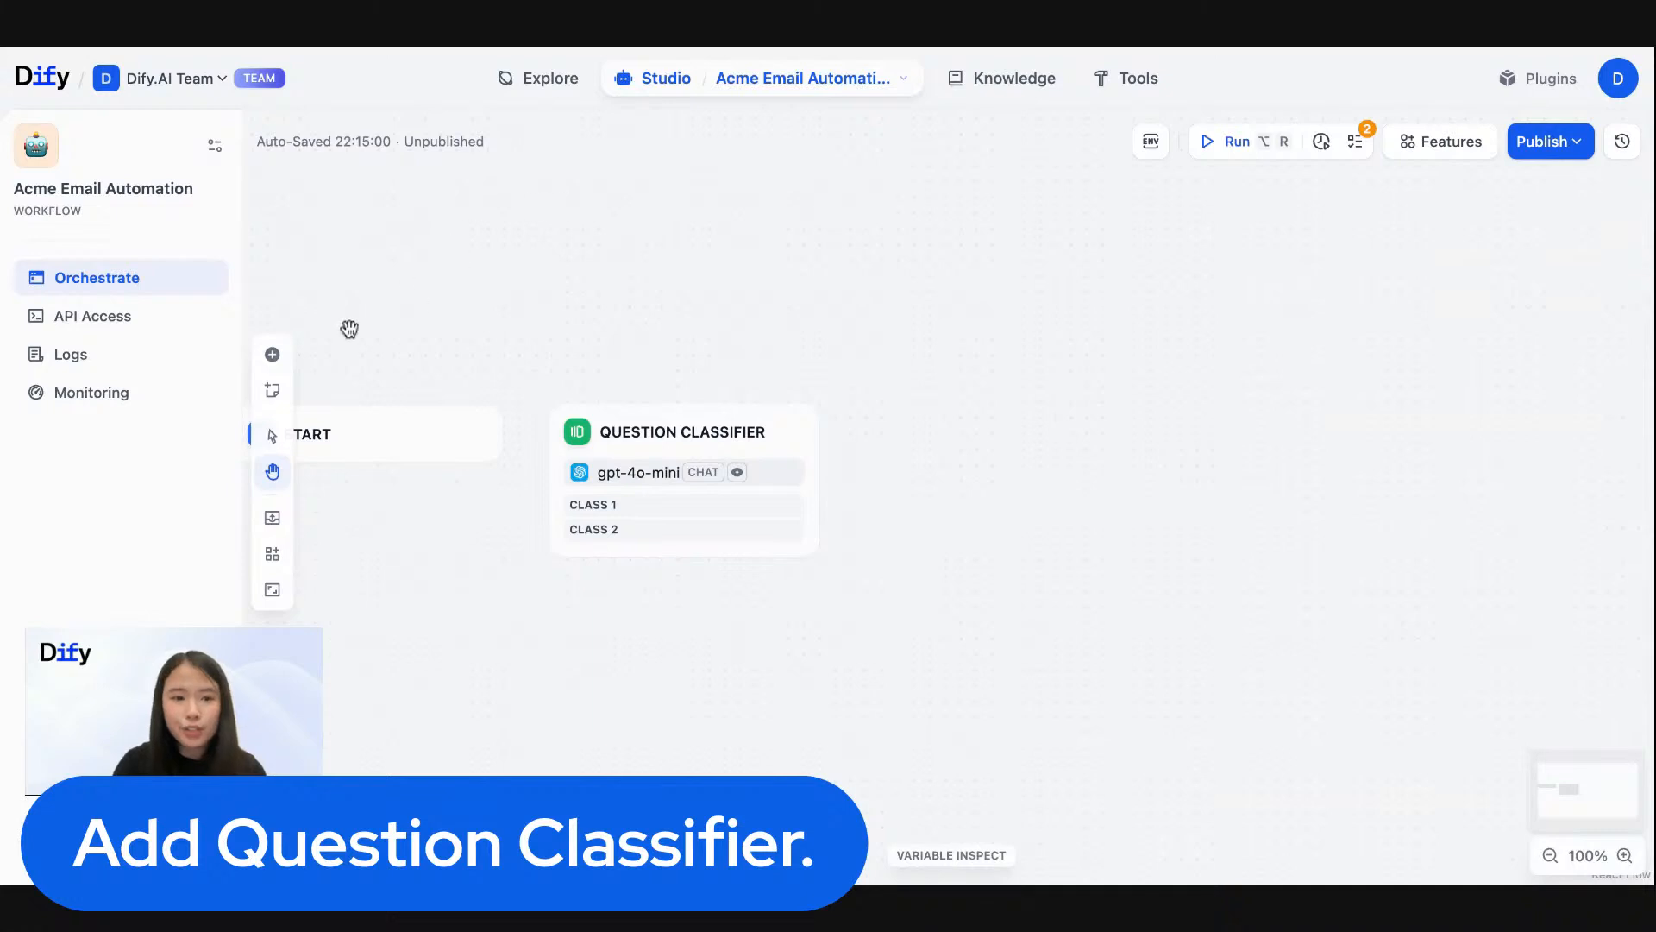
- Add a Knowledge Retrieval node and an LLM node in a row after the Question Classifier
{"action": "left_click", "coordinate": [273, 355]}
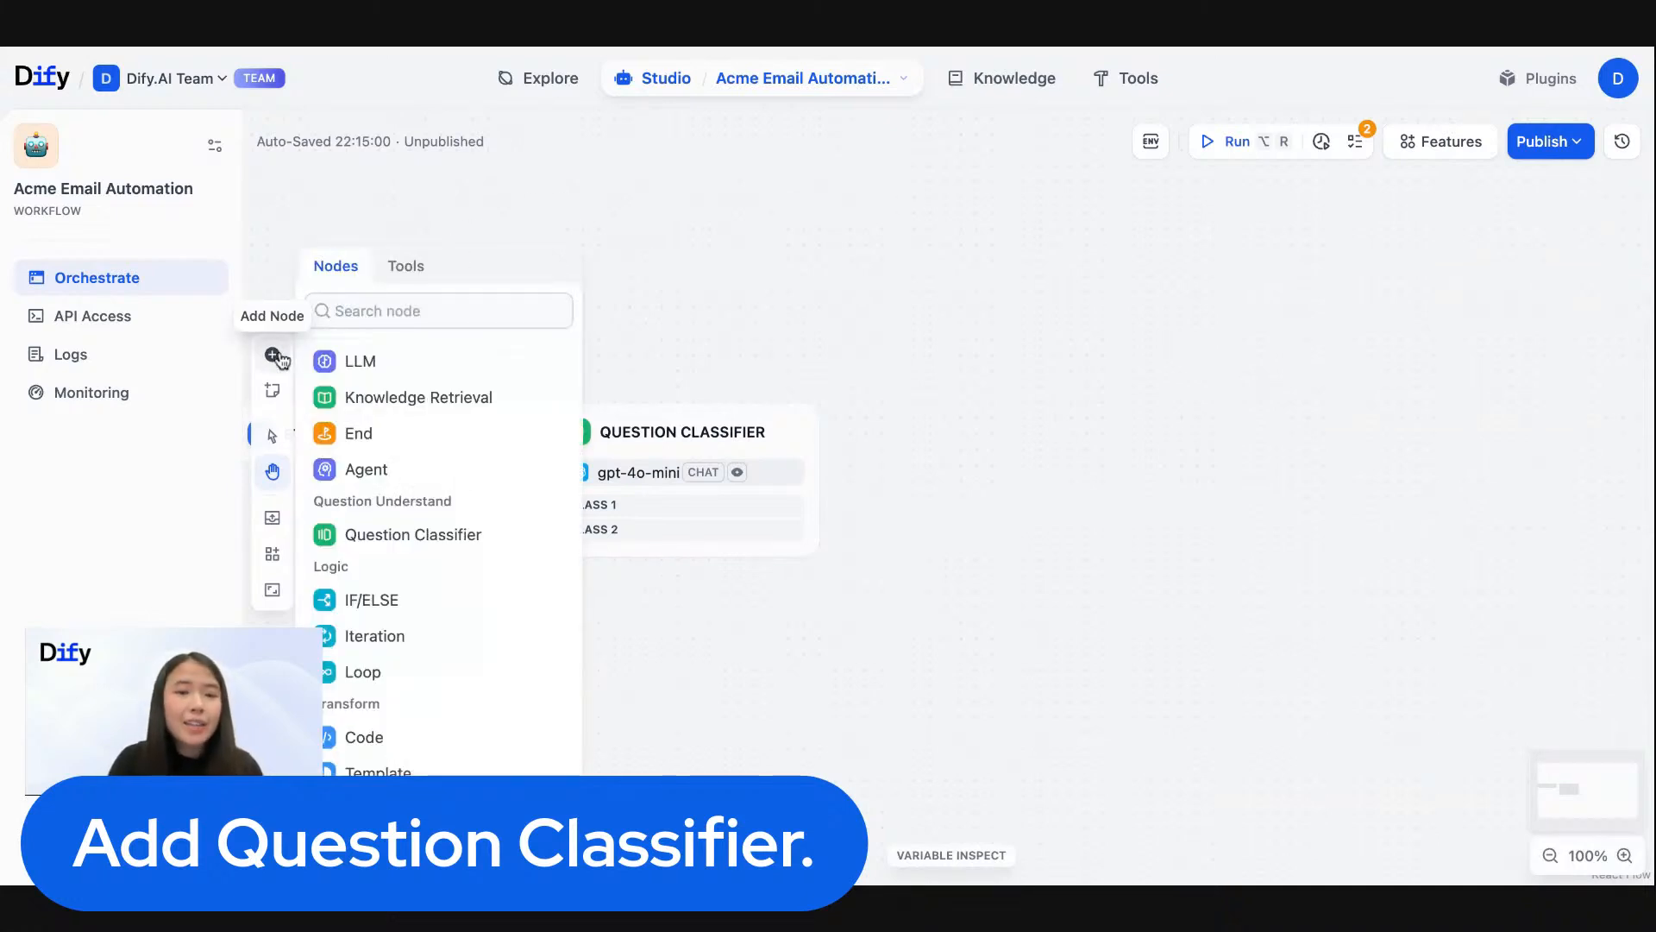
{"action": "left_click", "coordinate": [333, 397]}
{"action": "left_click", "coordinate": [898, 417]}
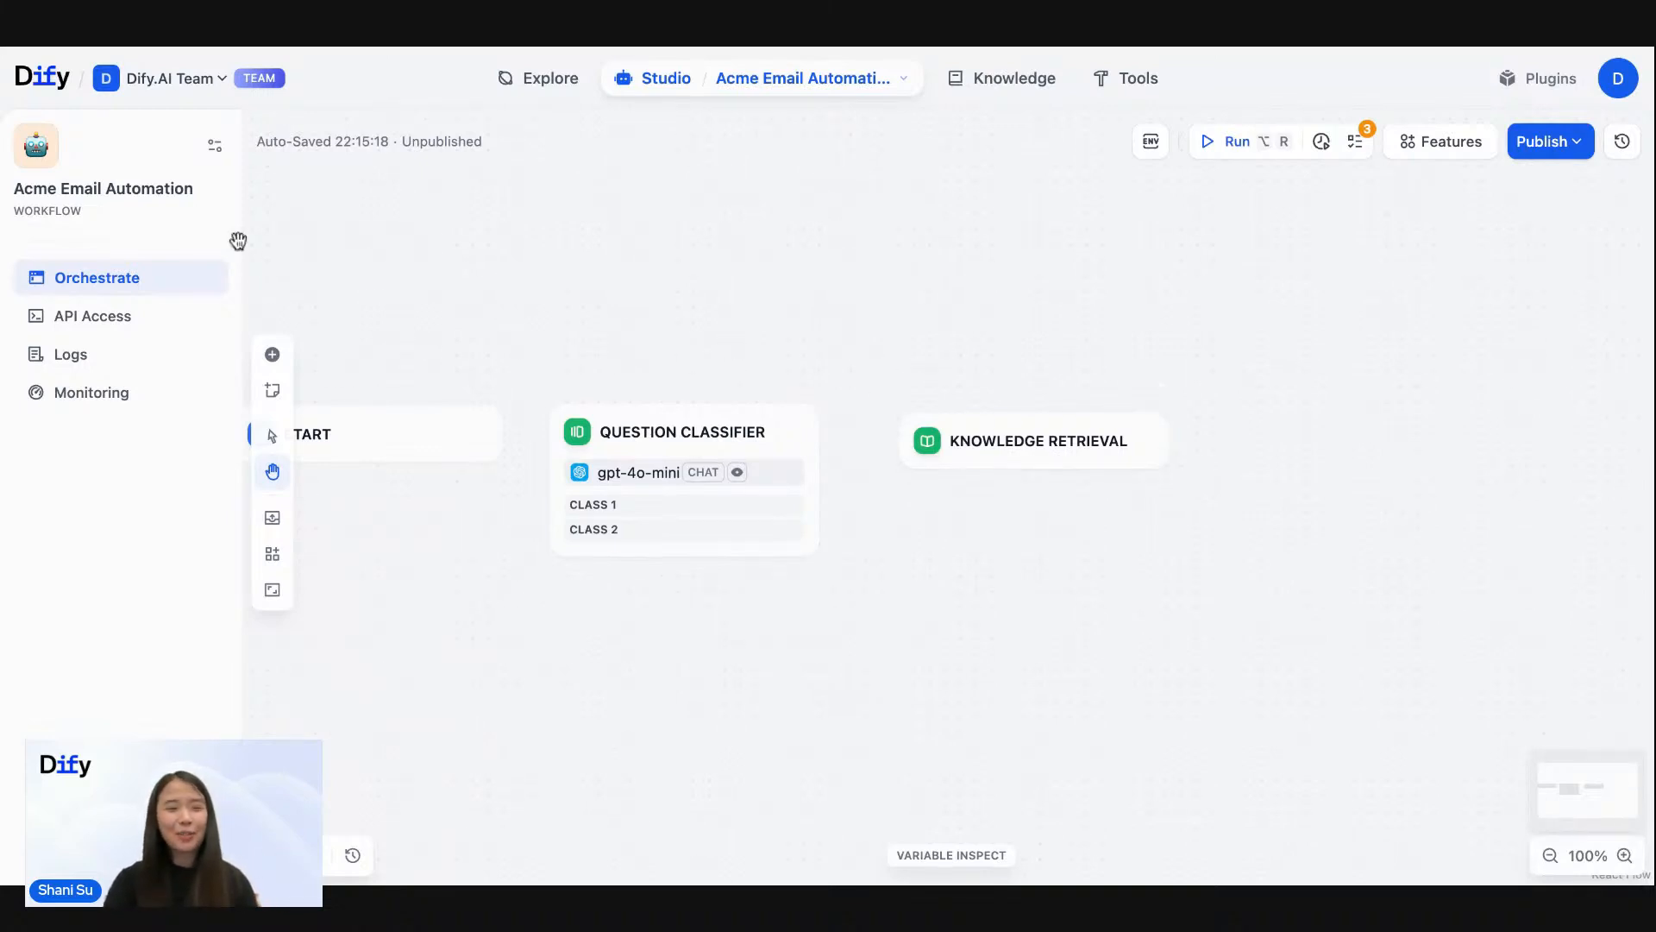
{"action": "left_click", "coordinate": [272, 356]}
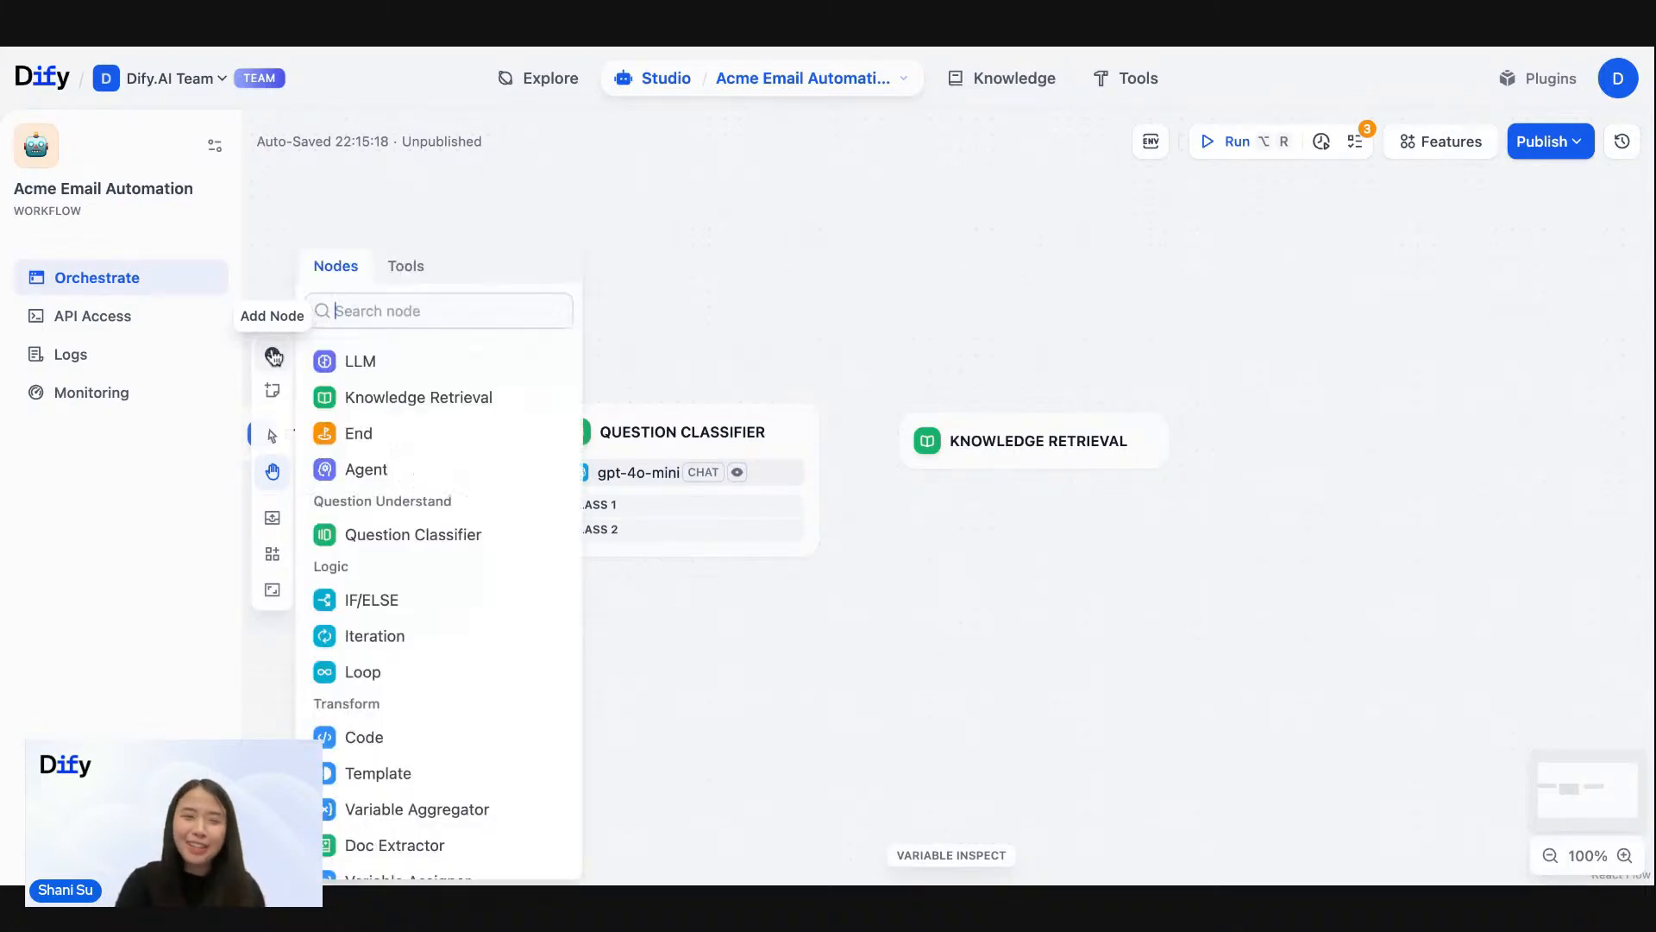
{"action": "left_click", "coordinate": [387, 360]}
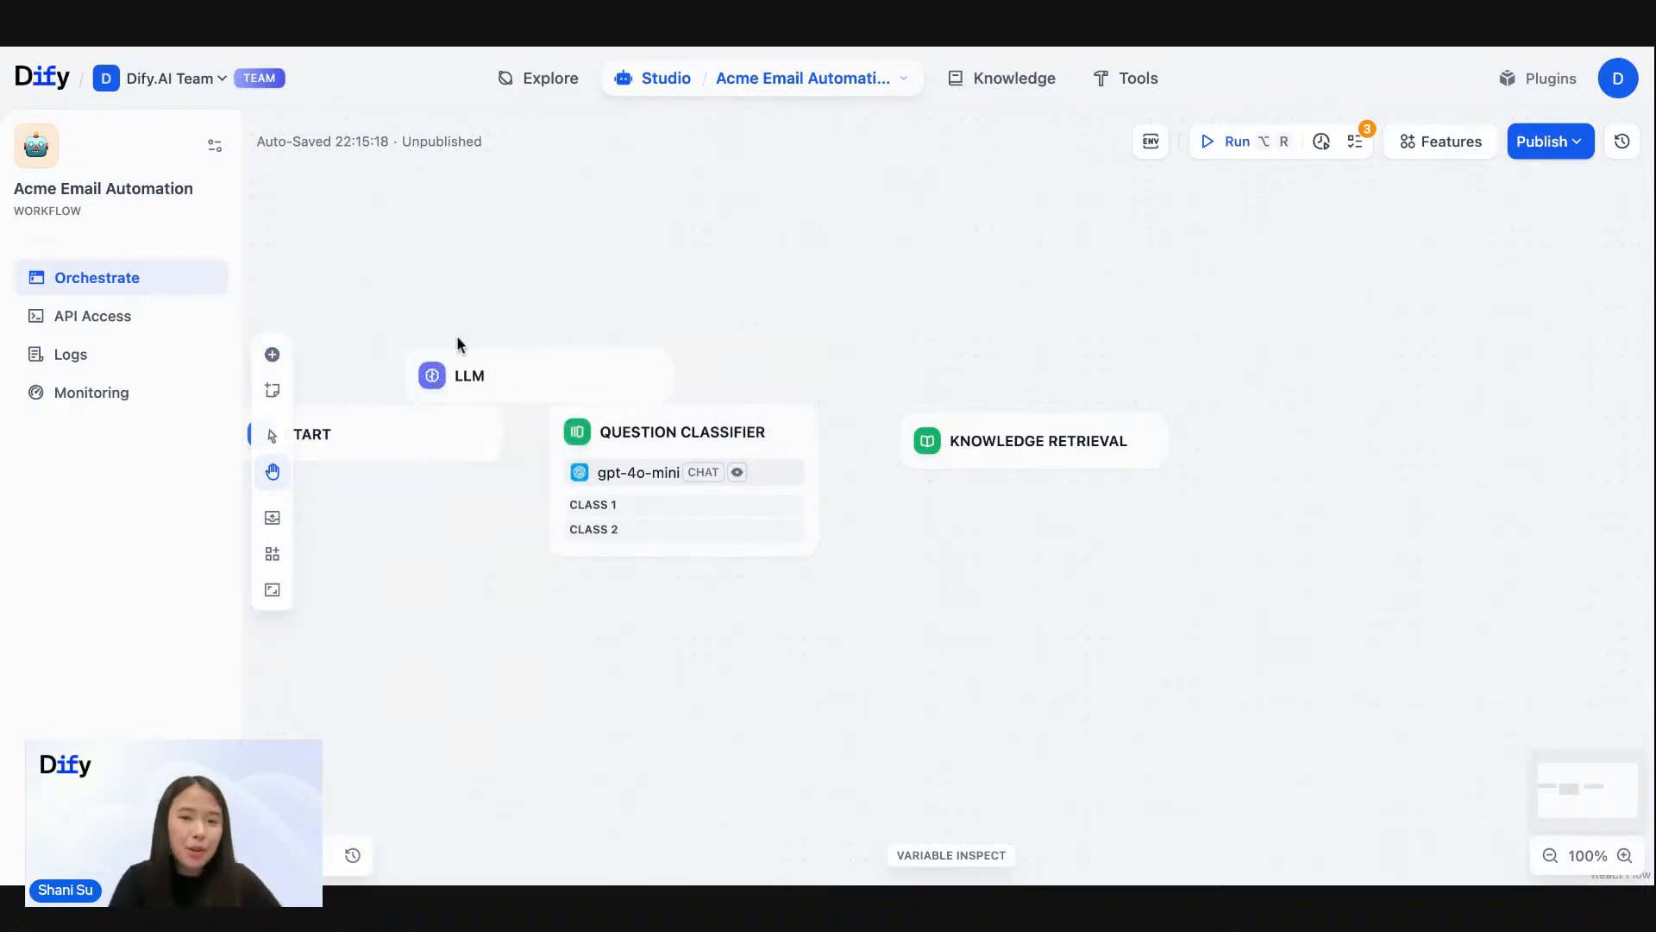
{"action": "left_click", "coordinate": [1235, 409]}
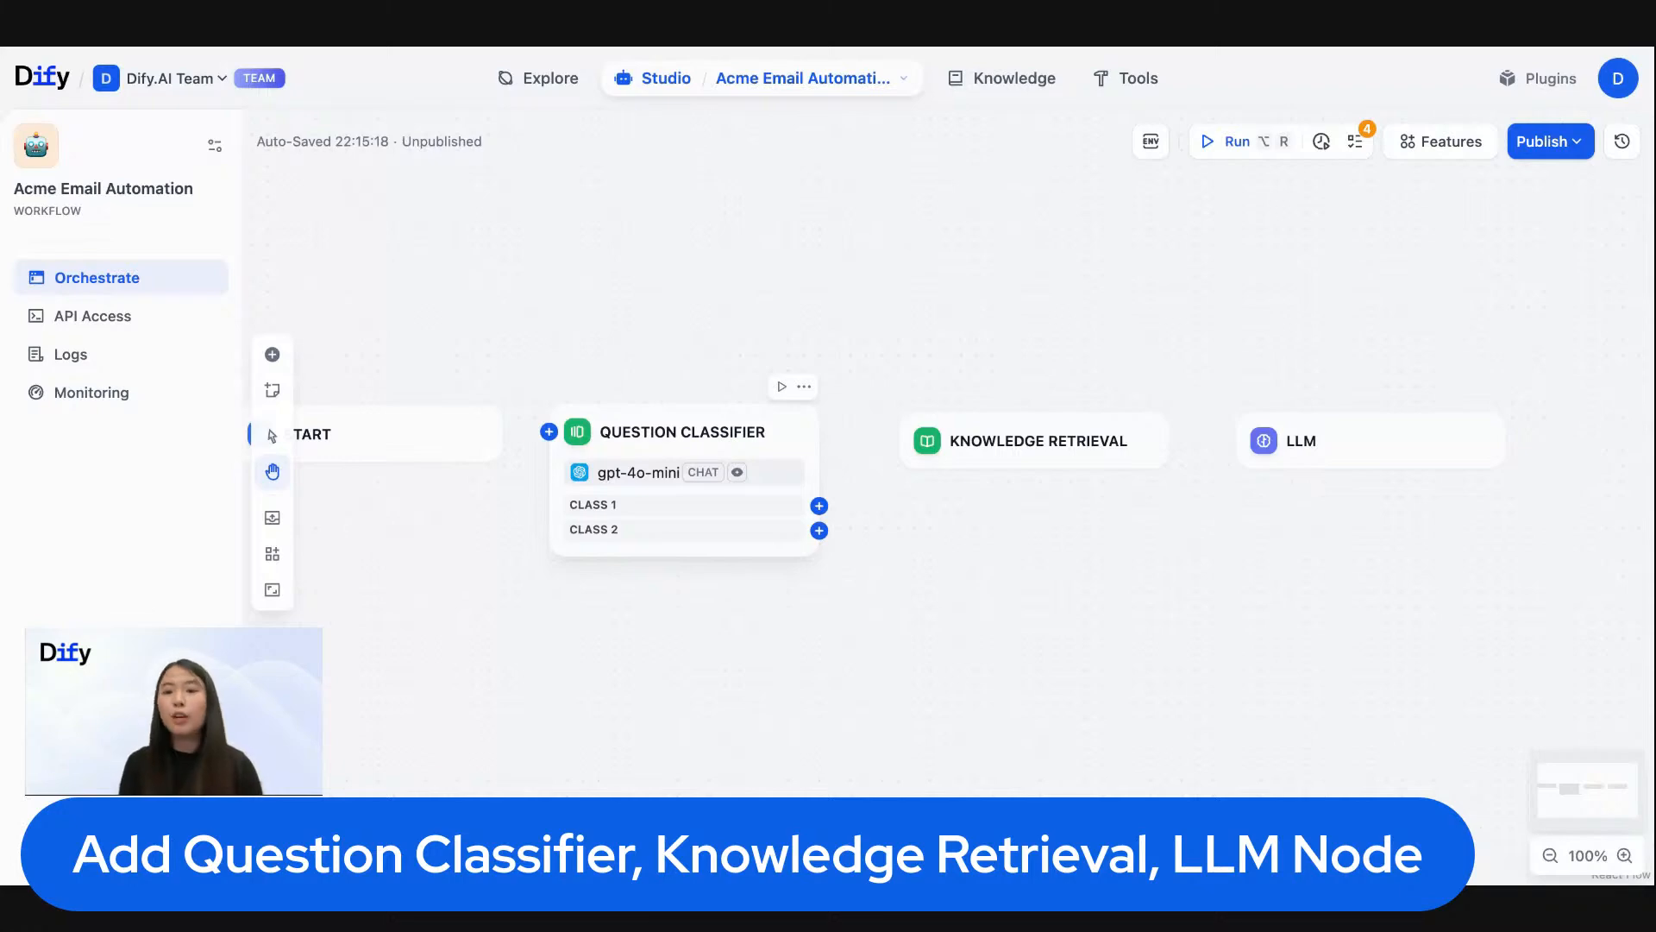
- Find the End node and place it after the LLM node to close the row
{"action": "left_click", "coordinate": [273, 355]}
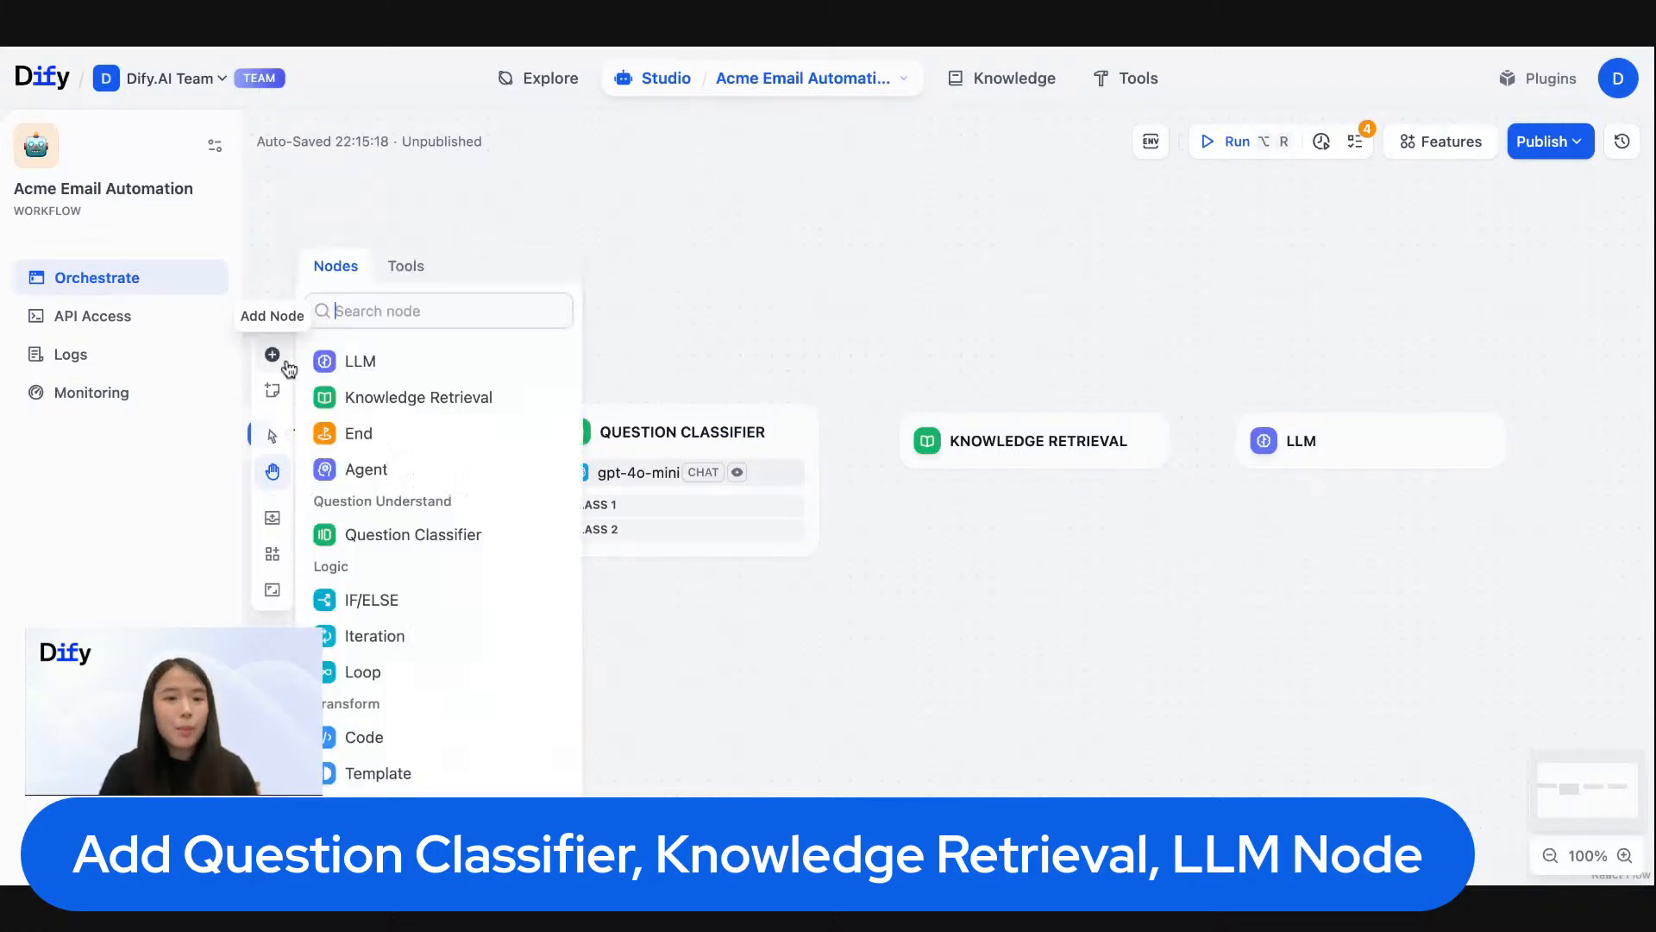
{"action": "type", "text": "end"}
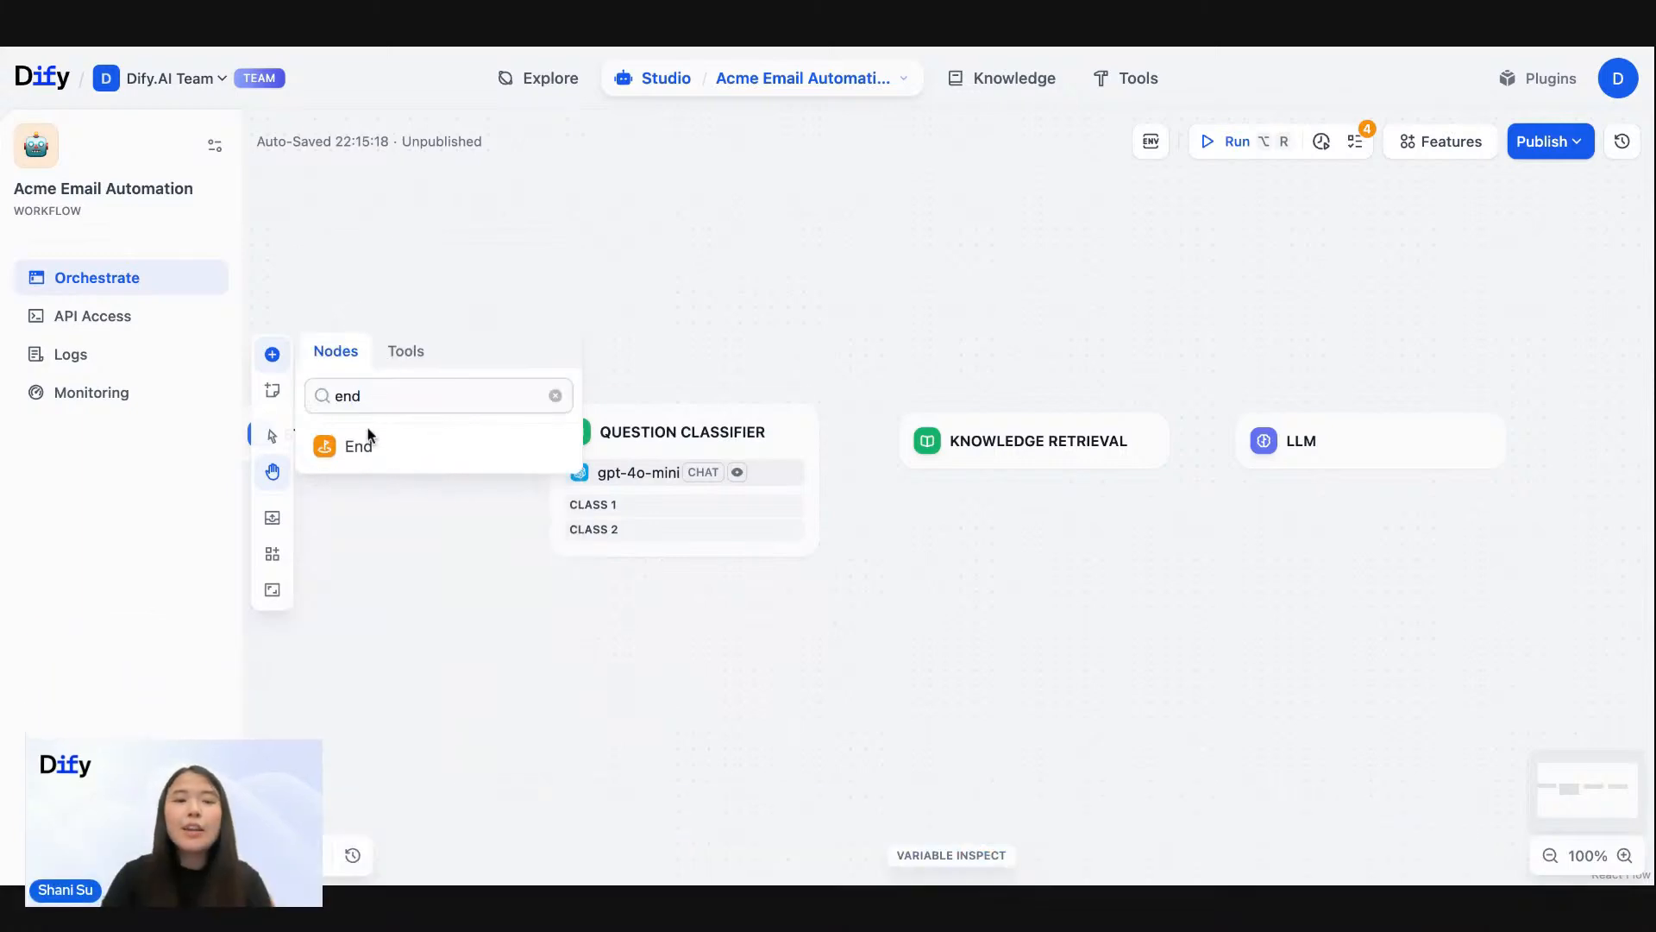
{"action": "left_click", "coordinate": [362, 440]}
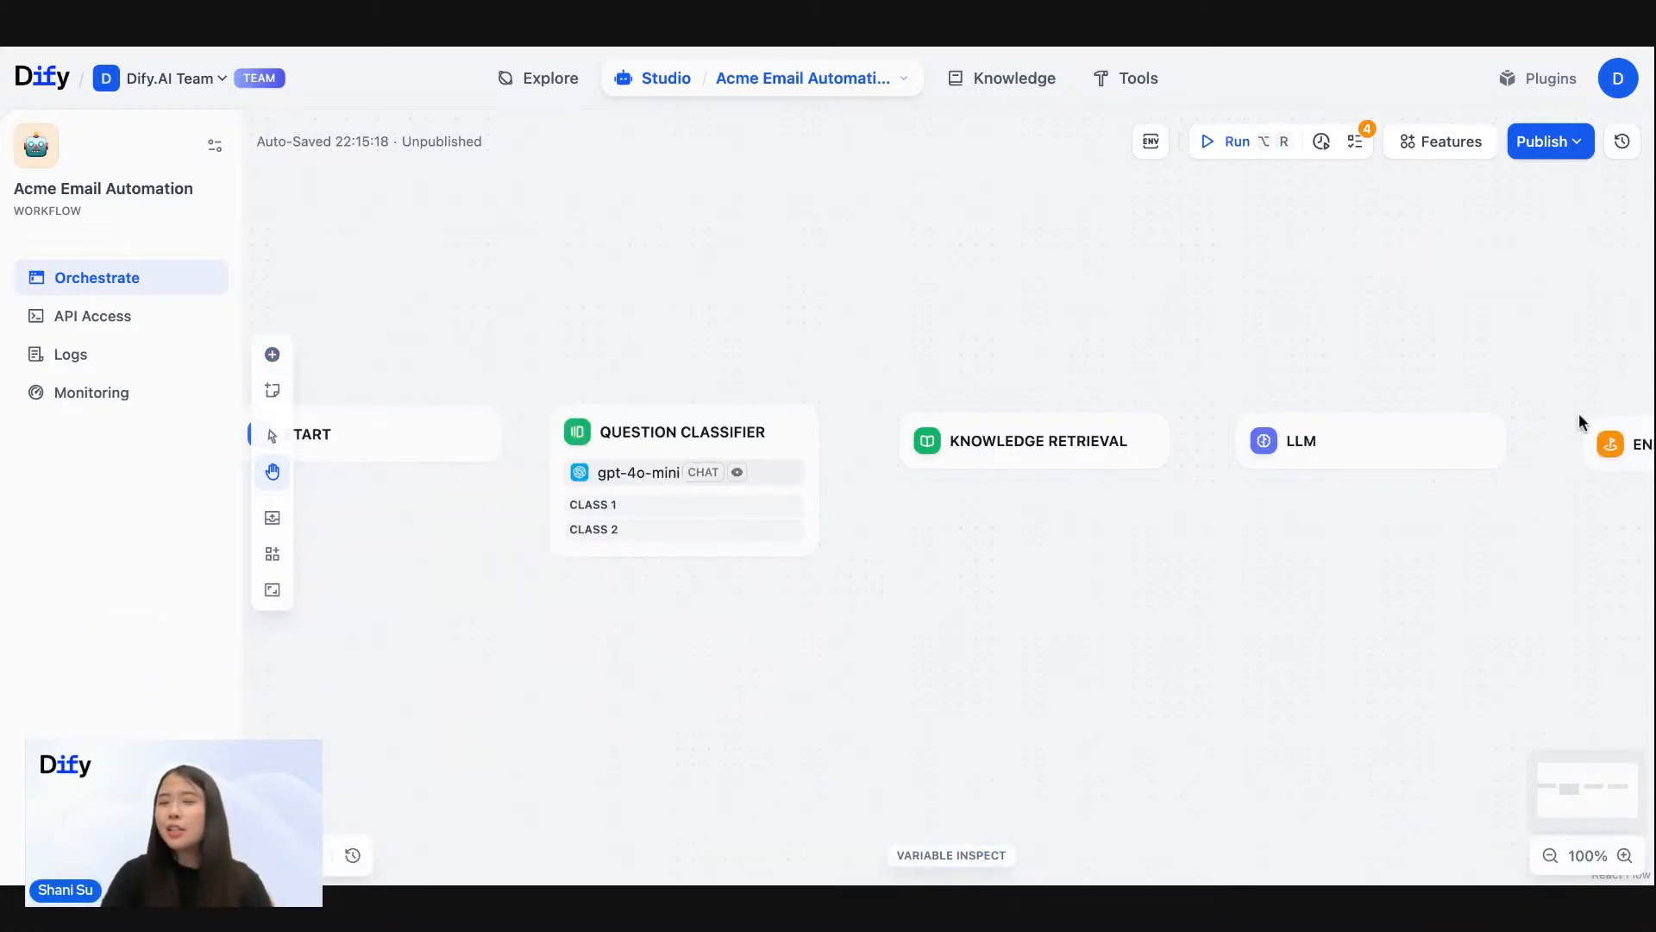
{"action": "left_click", "coordinate": [1556, 413]}
- Adjust the positions of the Knowledge Retrieval and LLM nodes to line them up with the rest of the row
{"action": "left_click_drag", "start_coordinate": [1561, 313], "coordinate": [1295, 309]}
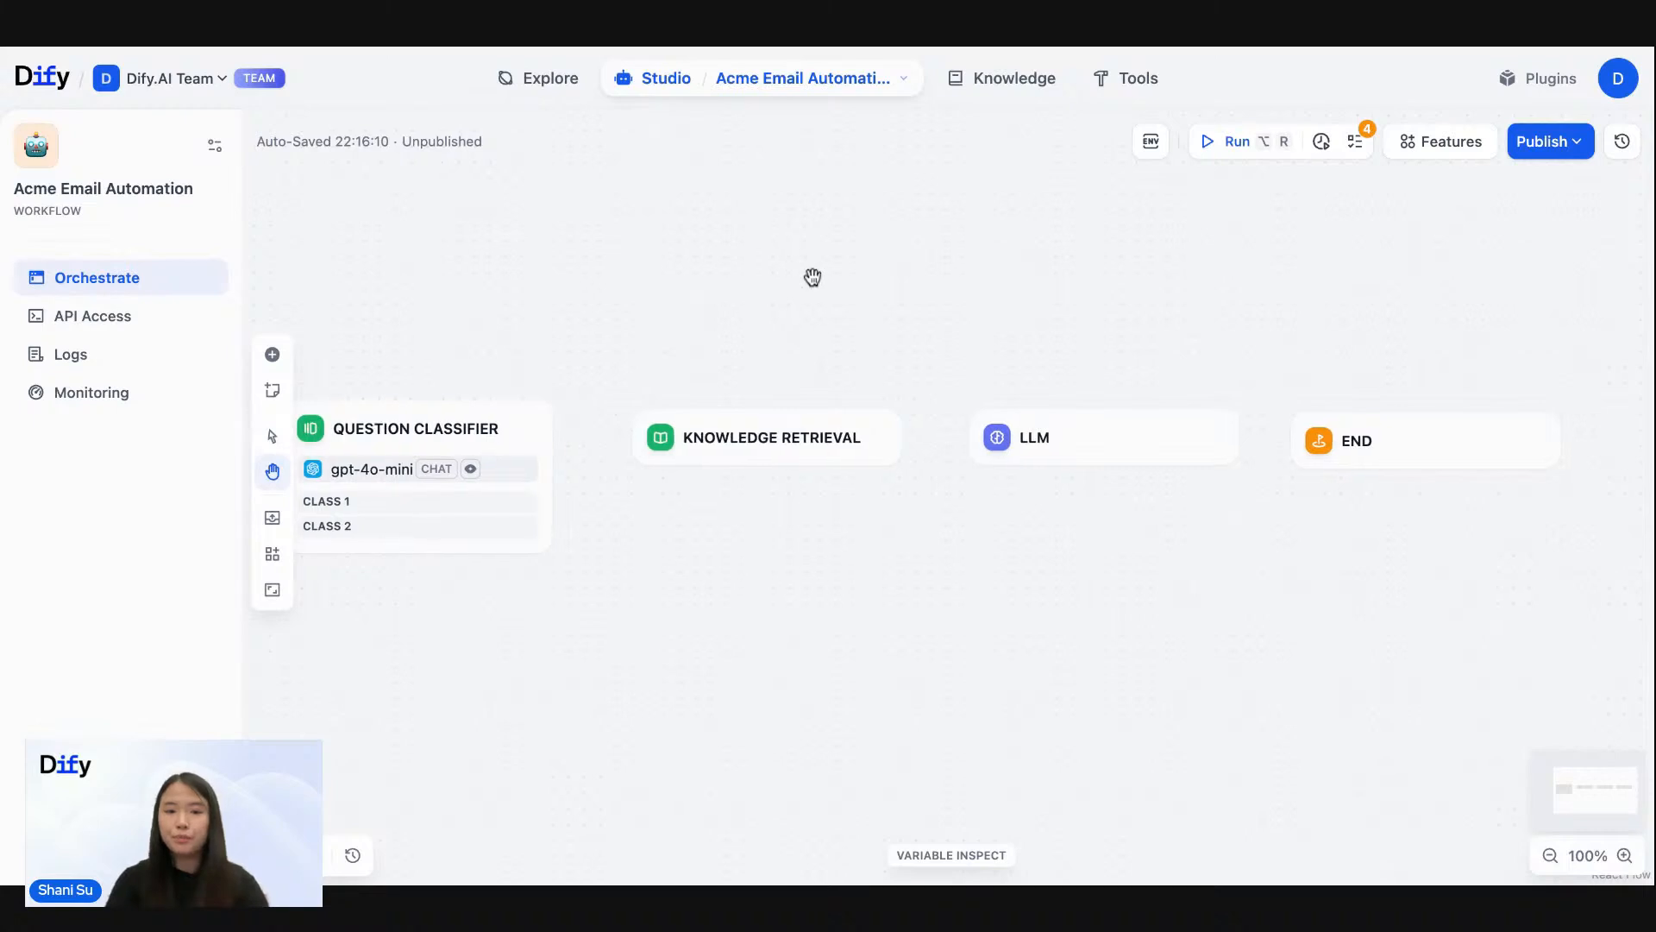
{"action": "left_click_drag", "start_coordinate": [812, 276], "coordinate": [1040, 277]}
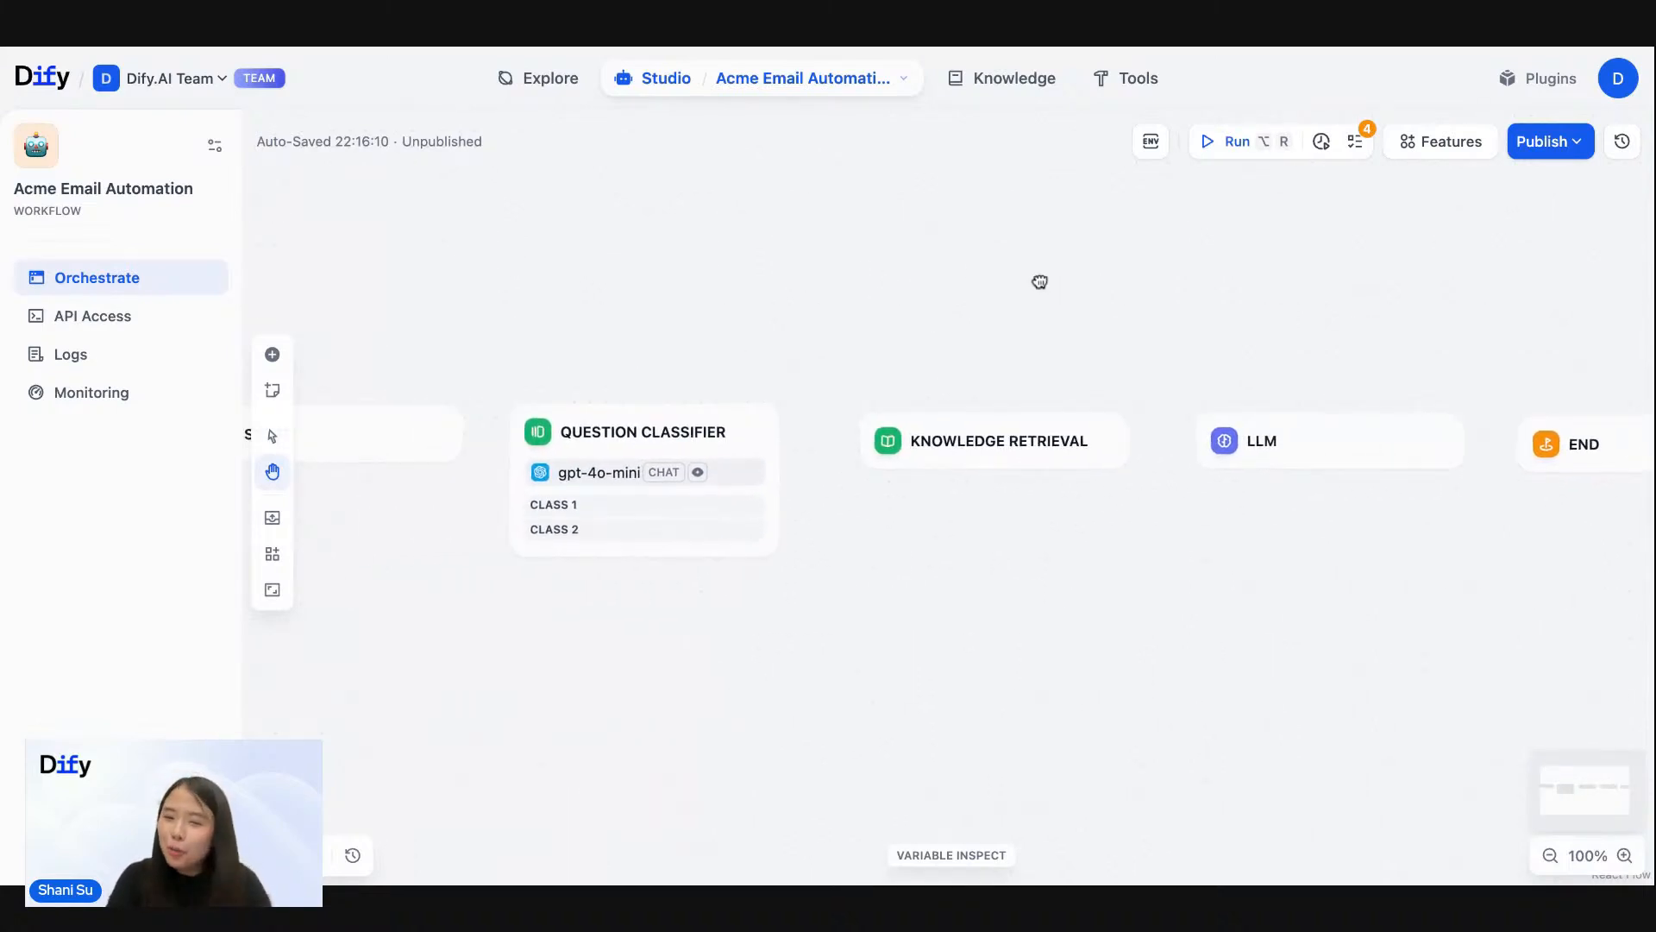
{"action": "scroll", "coordinate": [1039, 278], "scroll_direction": "down", "scroll_amount": 2}
{"action": "scroll", "coordinate": [1039, 279], "scroll_direction": "down", "scroll_amount": 1}
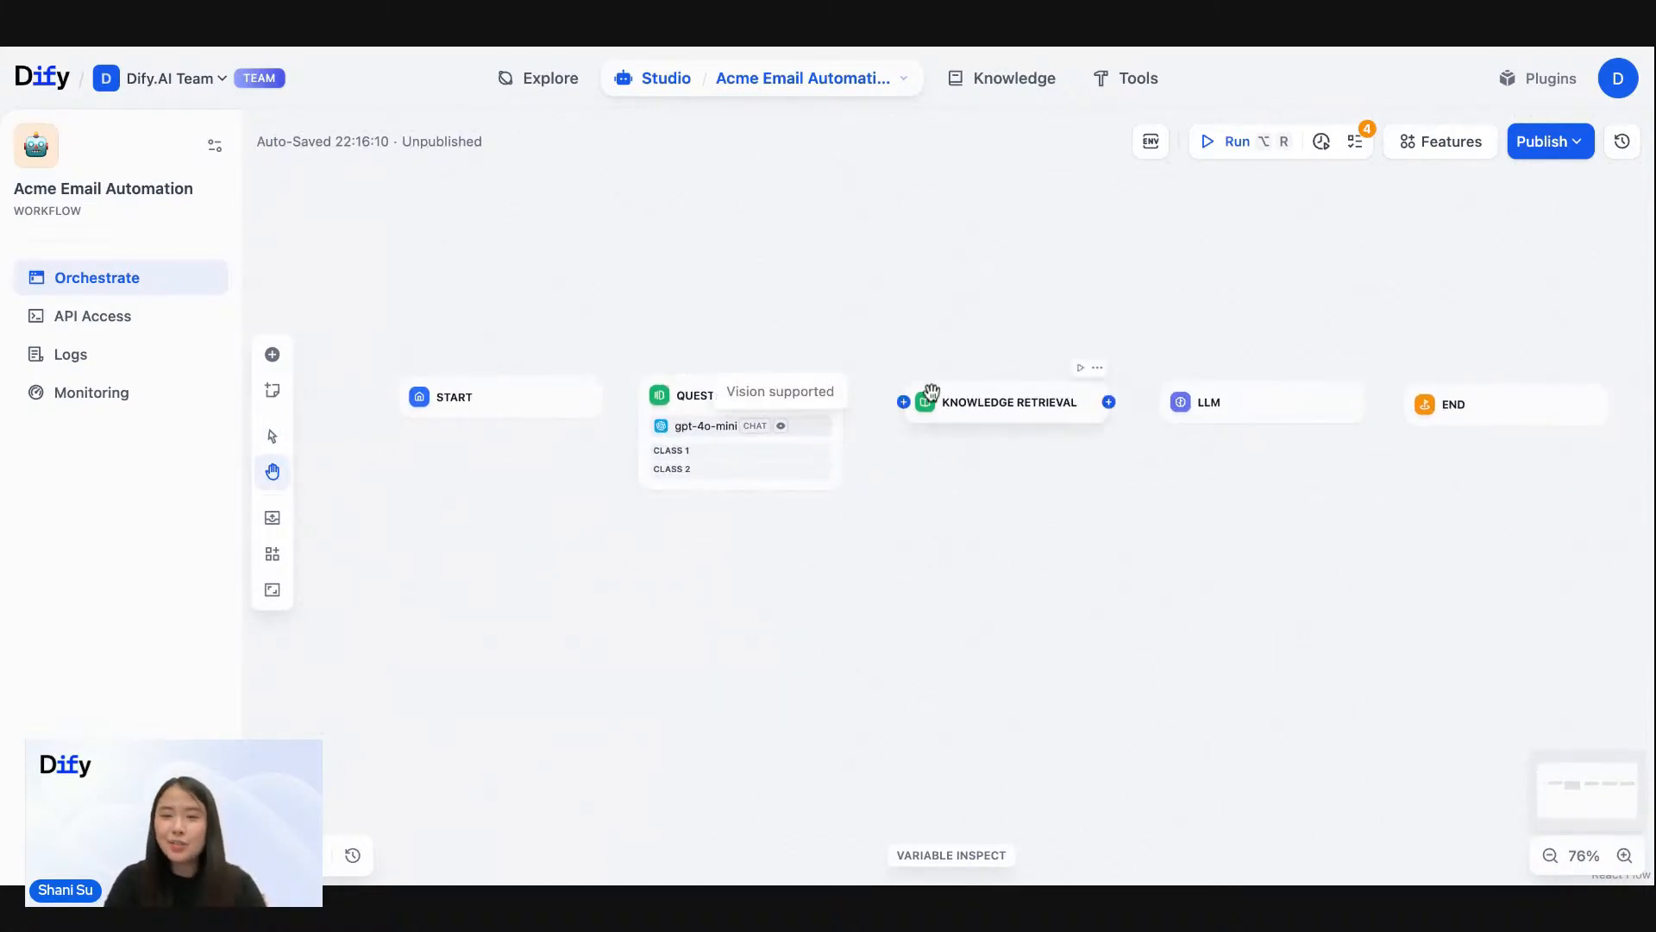
{"action": "left_click_drag", "start_coordinate": [946, 403], "coordinate": [937, 392]}
{"action": "mouse_move", "coordinate": [1228, 423]}
{"action": "left_mouse_down"}
{"action": "mouse_move", "coordinate": [1197, 418]}
{"action": "mouse_move", "coordinate": [1212, 411]}
{"action": "left_mouse_up"}
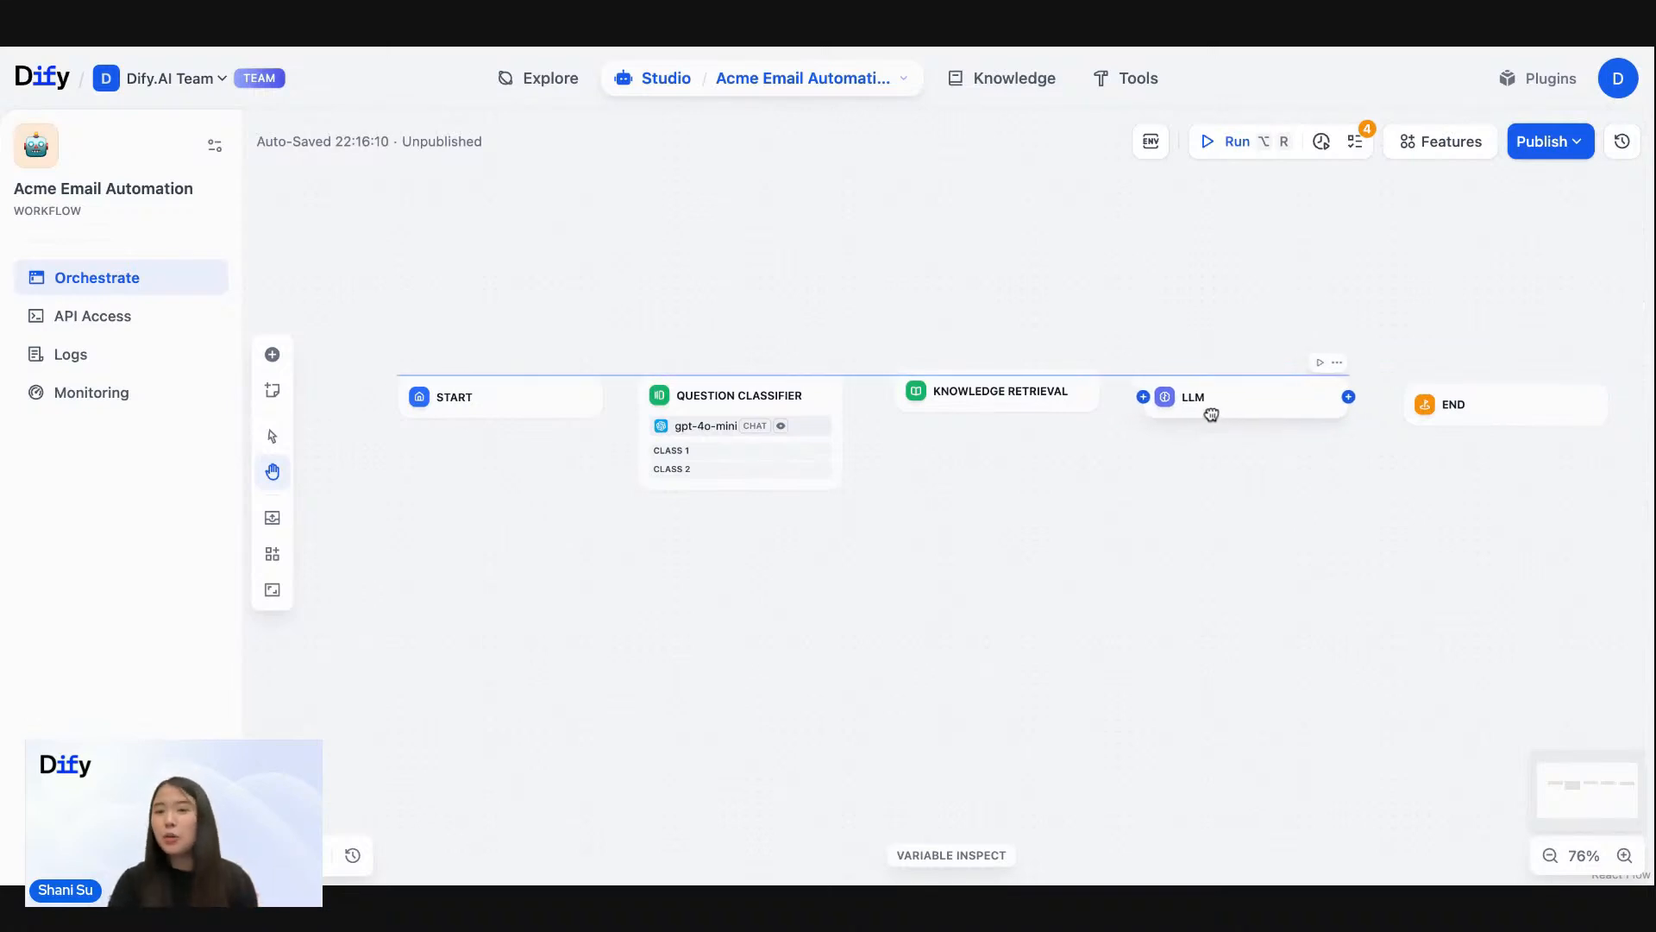
- Rename the Start node to "Input Customer Email"
{"action": "left_click", "coordinate": [506, 396]}
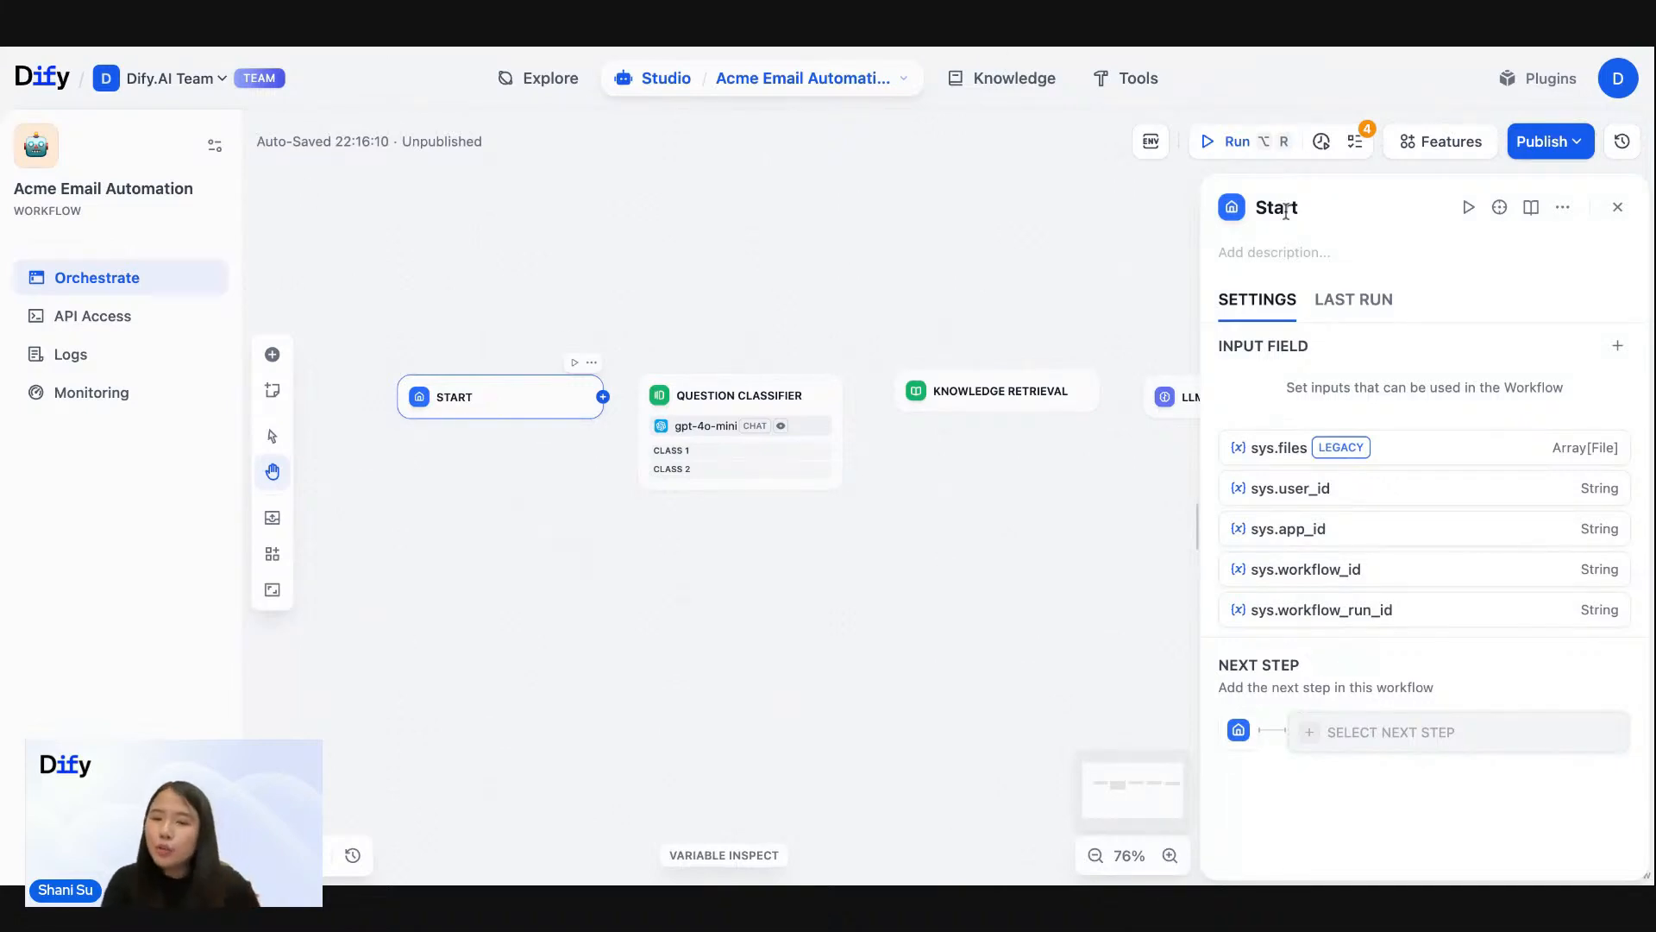
{"action": "scroll", "coordinate": [448, 387], "scroll_direction": "up", "scroll_amount": 5}
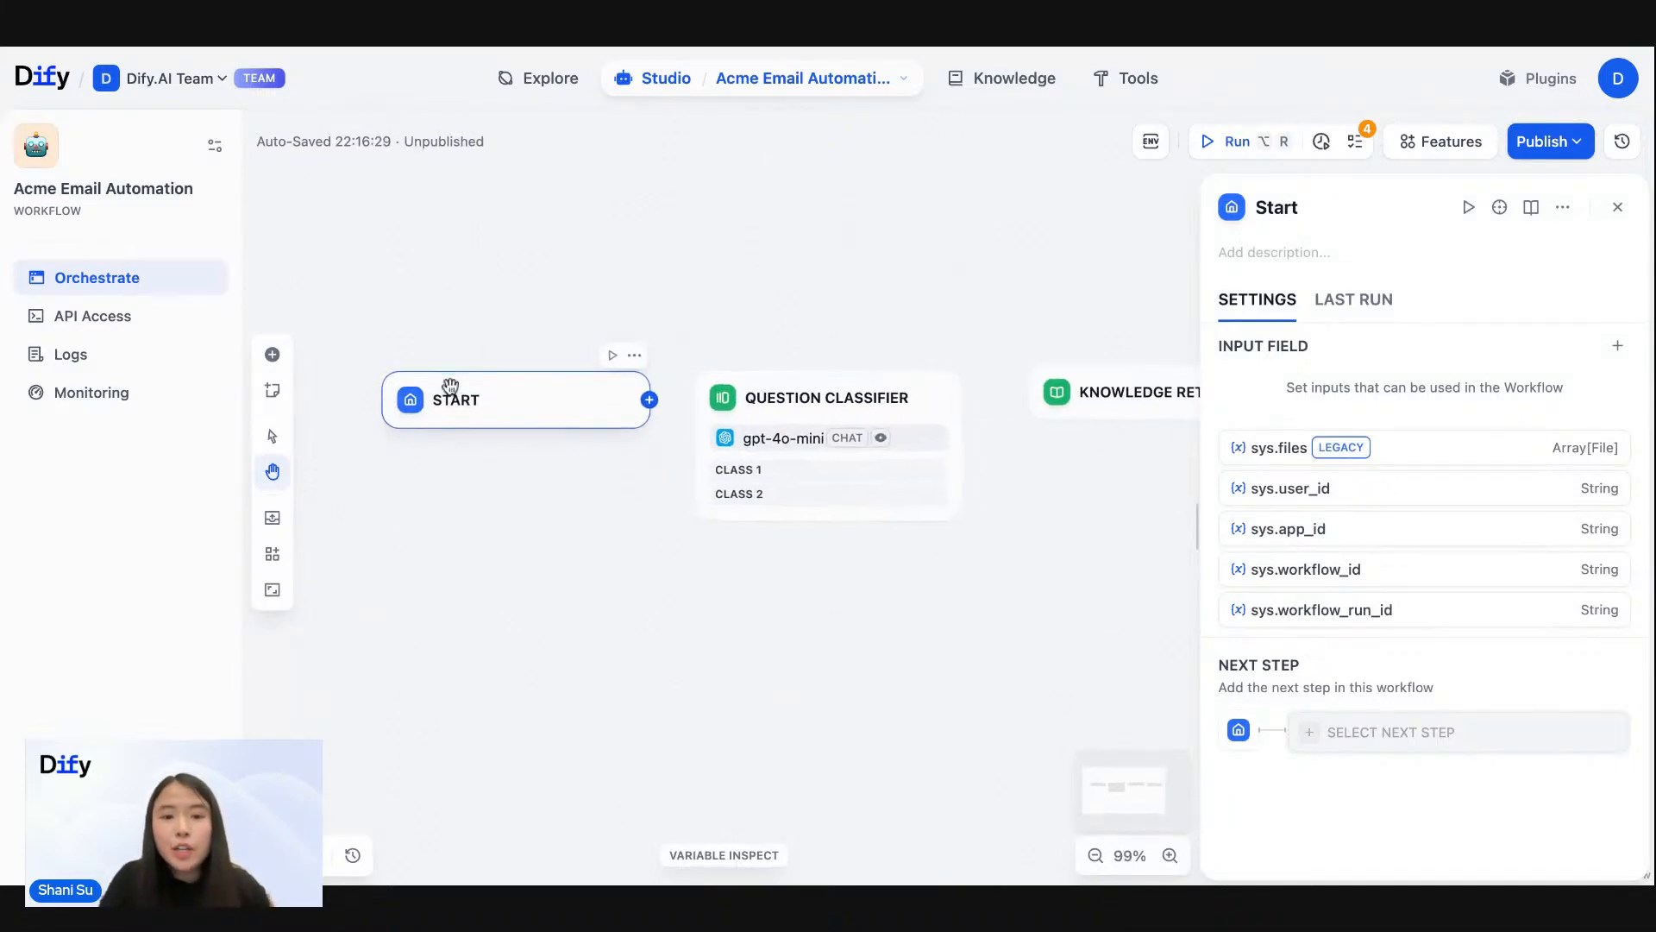
{"action": "double_click", "coordinate": [1284, 210]}
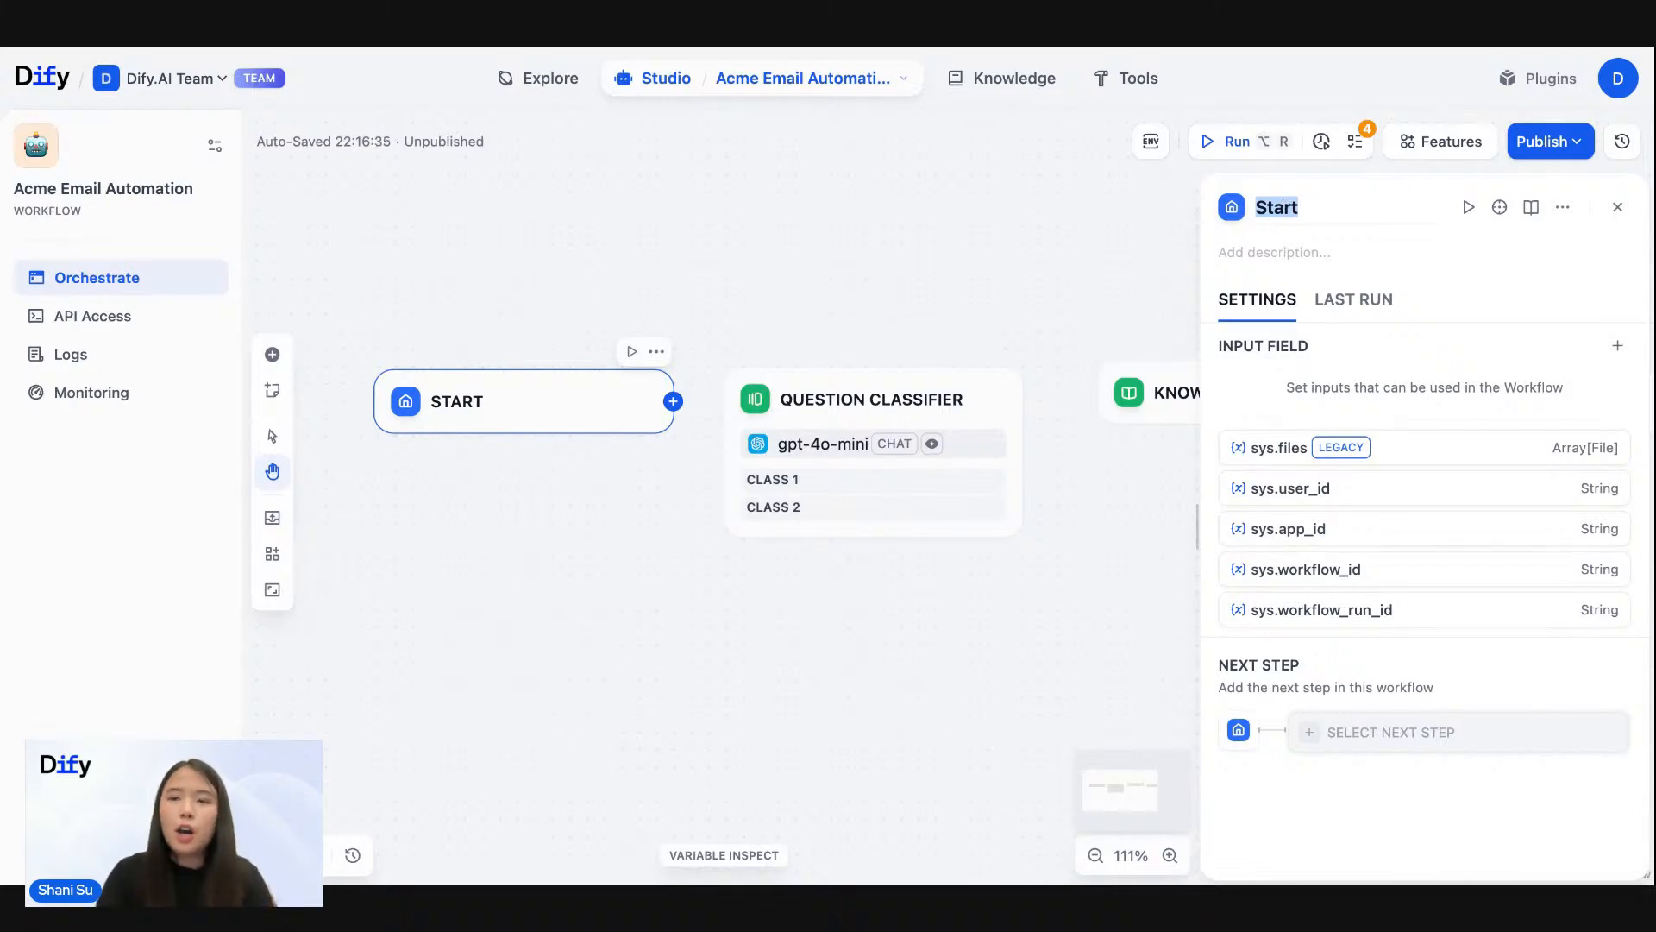
{"action": "type", "text": "Input Custo"}
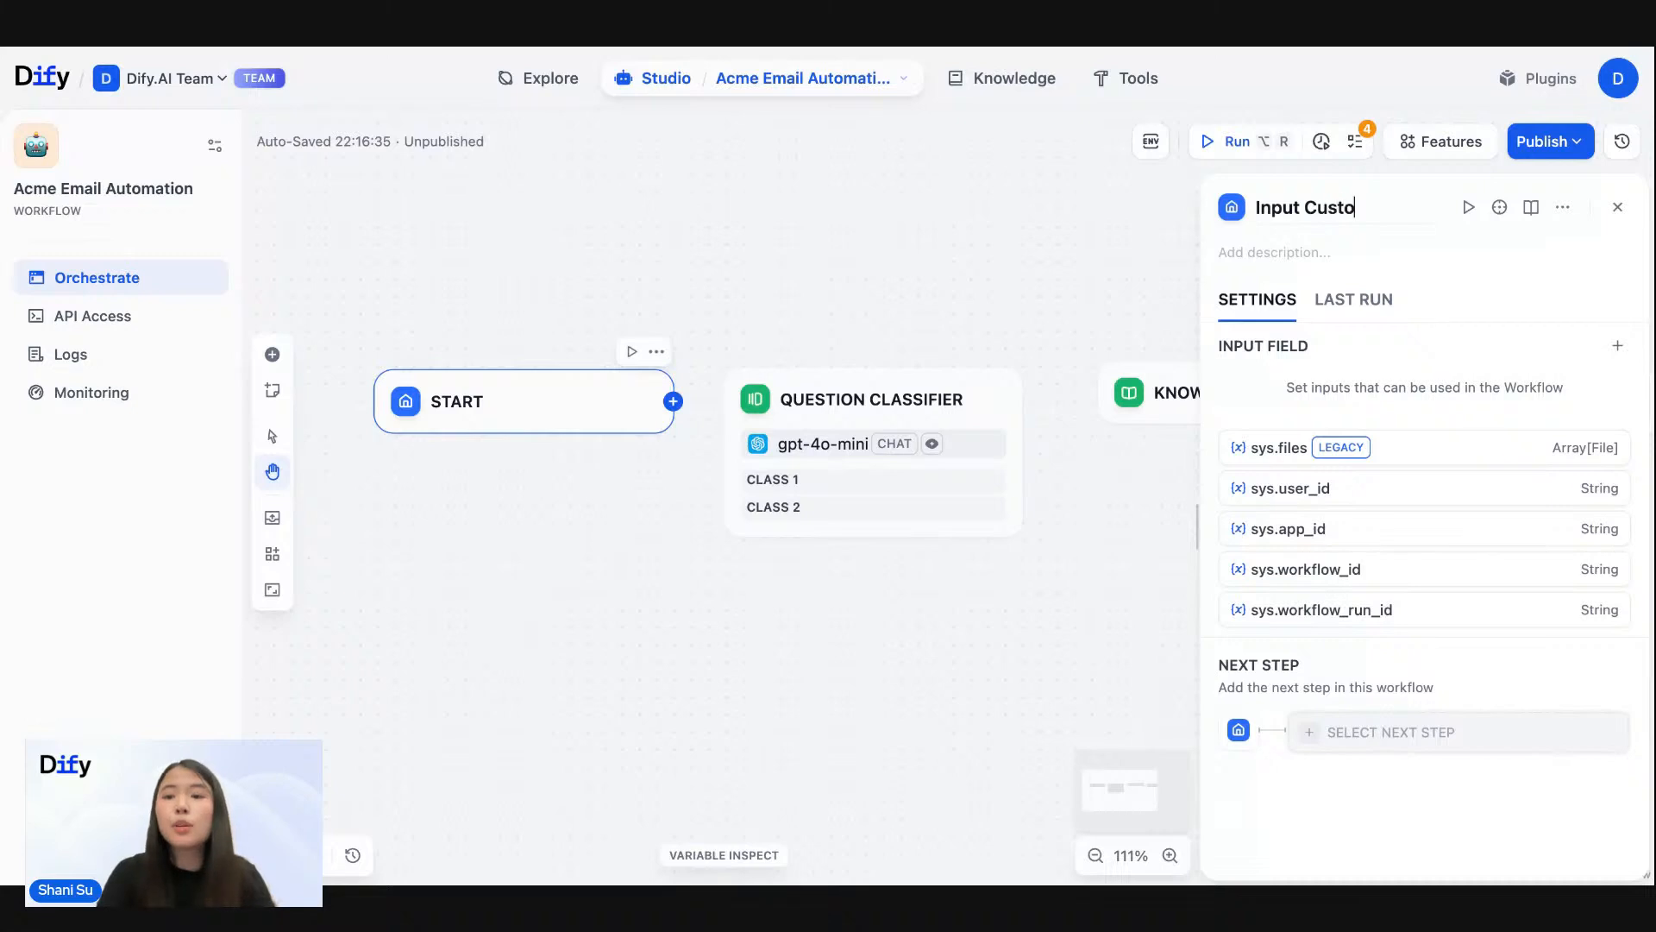
{"action": "type", "text": "mer Email"}
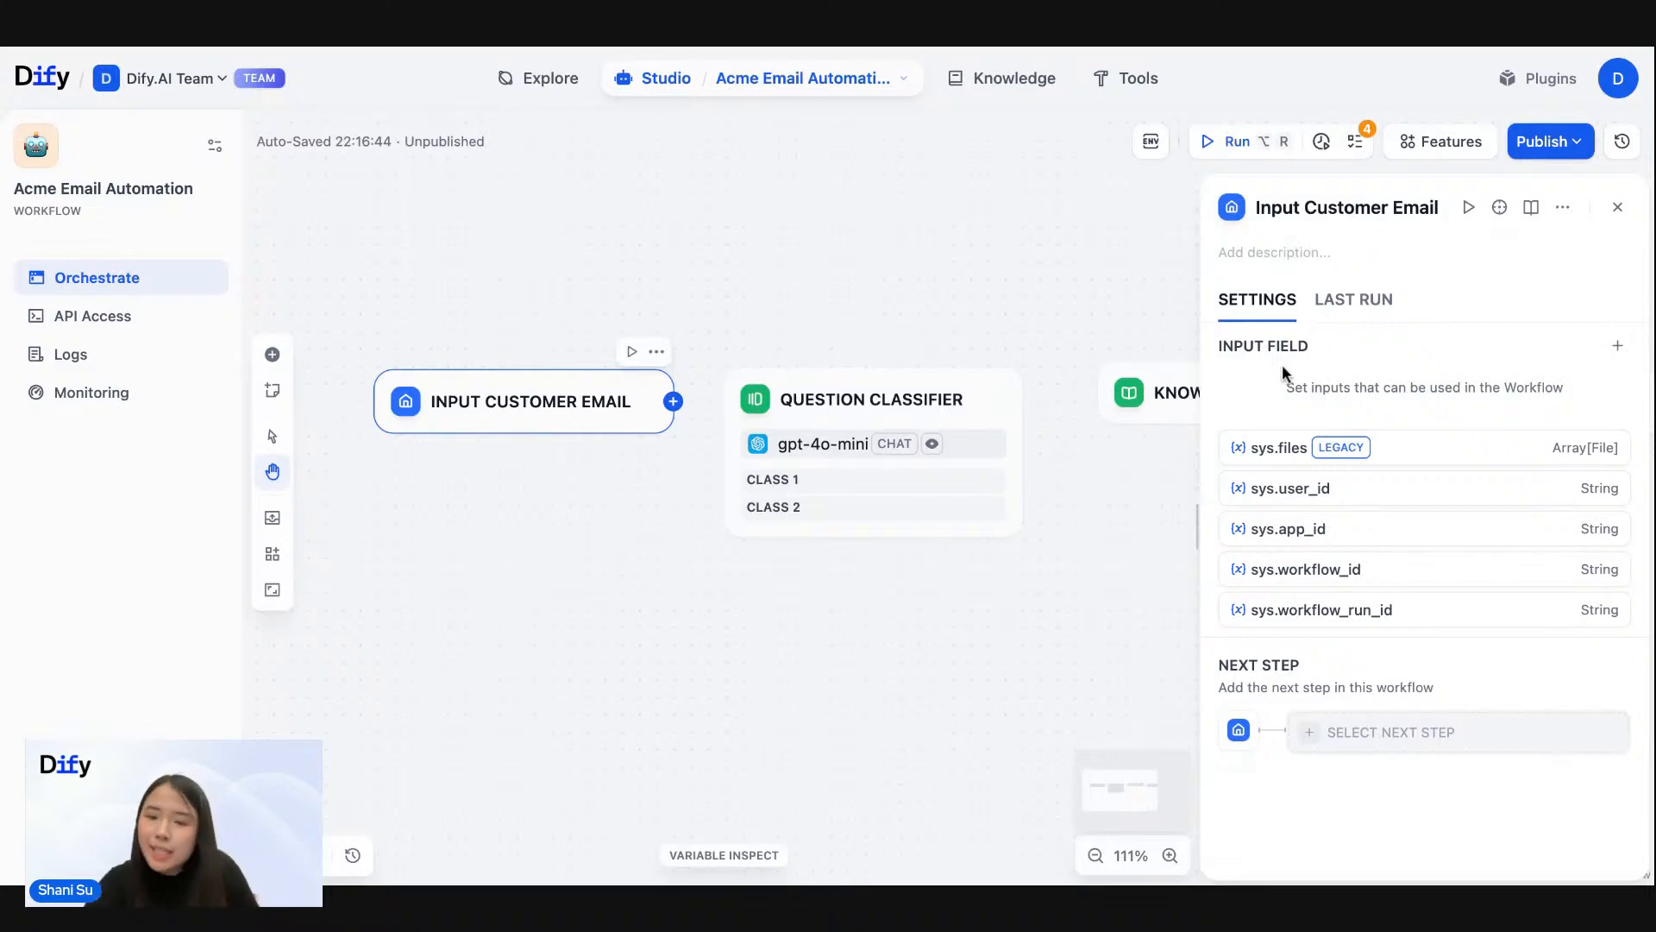
- Start a new short text input field on the Input Customer Email node with variable and label name "customer_name"
{"action": "left_click_drag", "start_coordinate": [1226, 345], "coordinate": [1318, 344]}
{"action": "left_click", "coordinate": [1318, 345]}
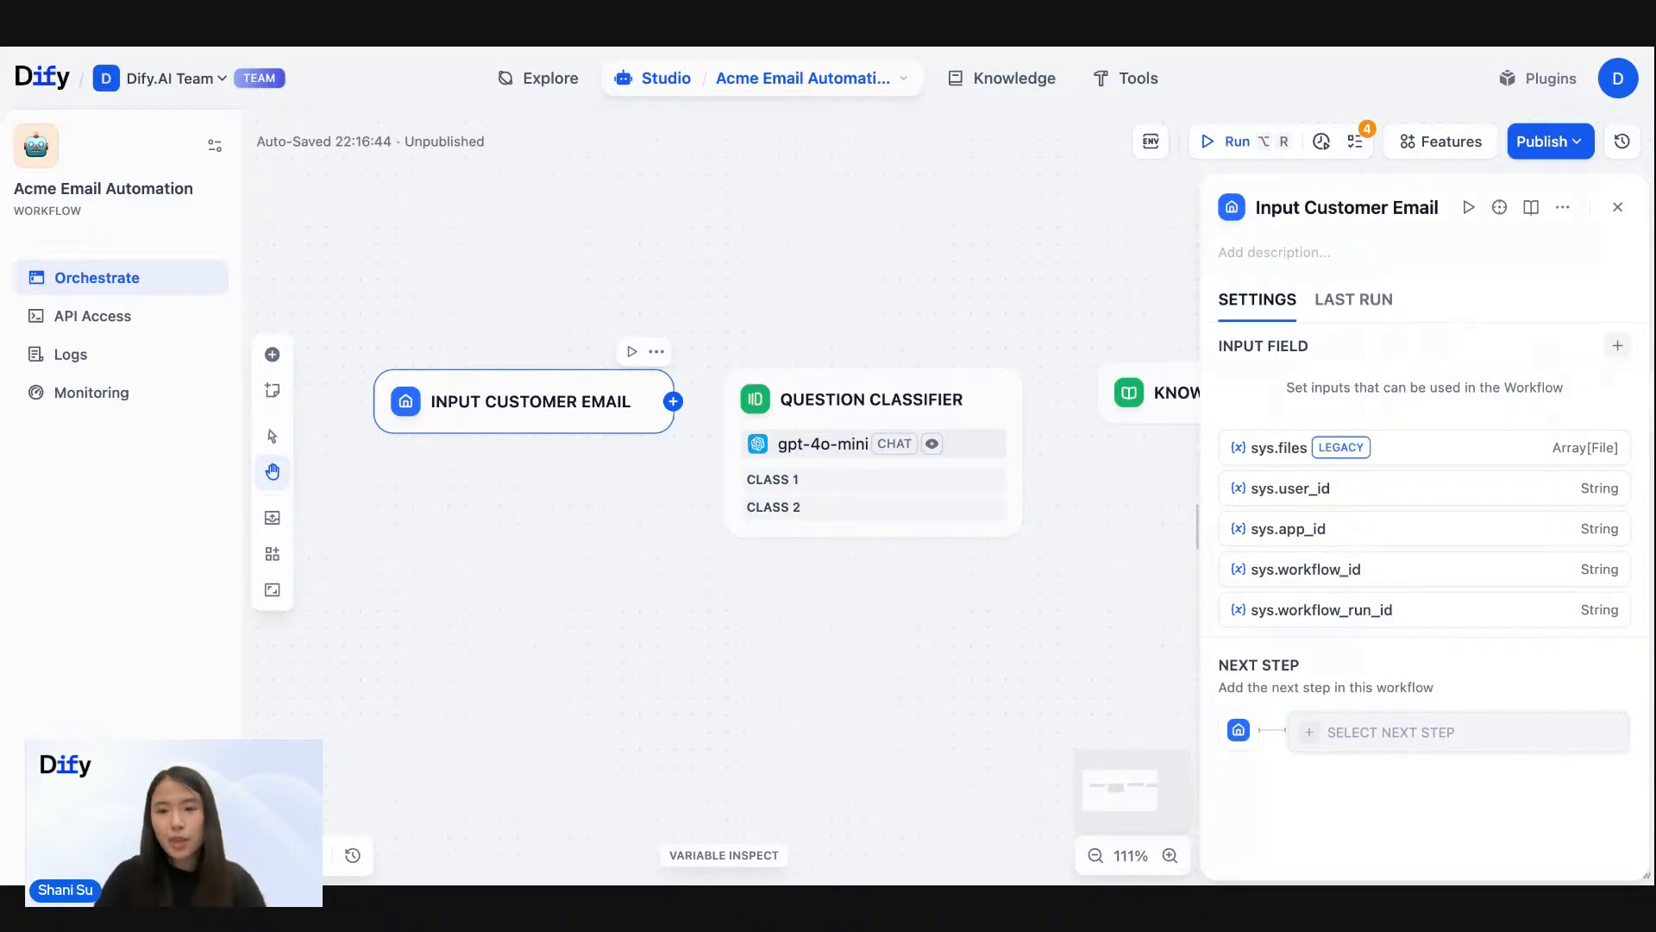
{"action": "left_click", "coordinate": [1618, 346]}
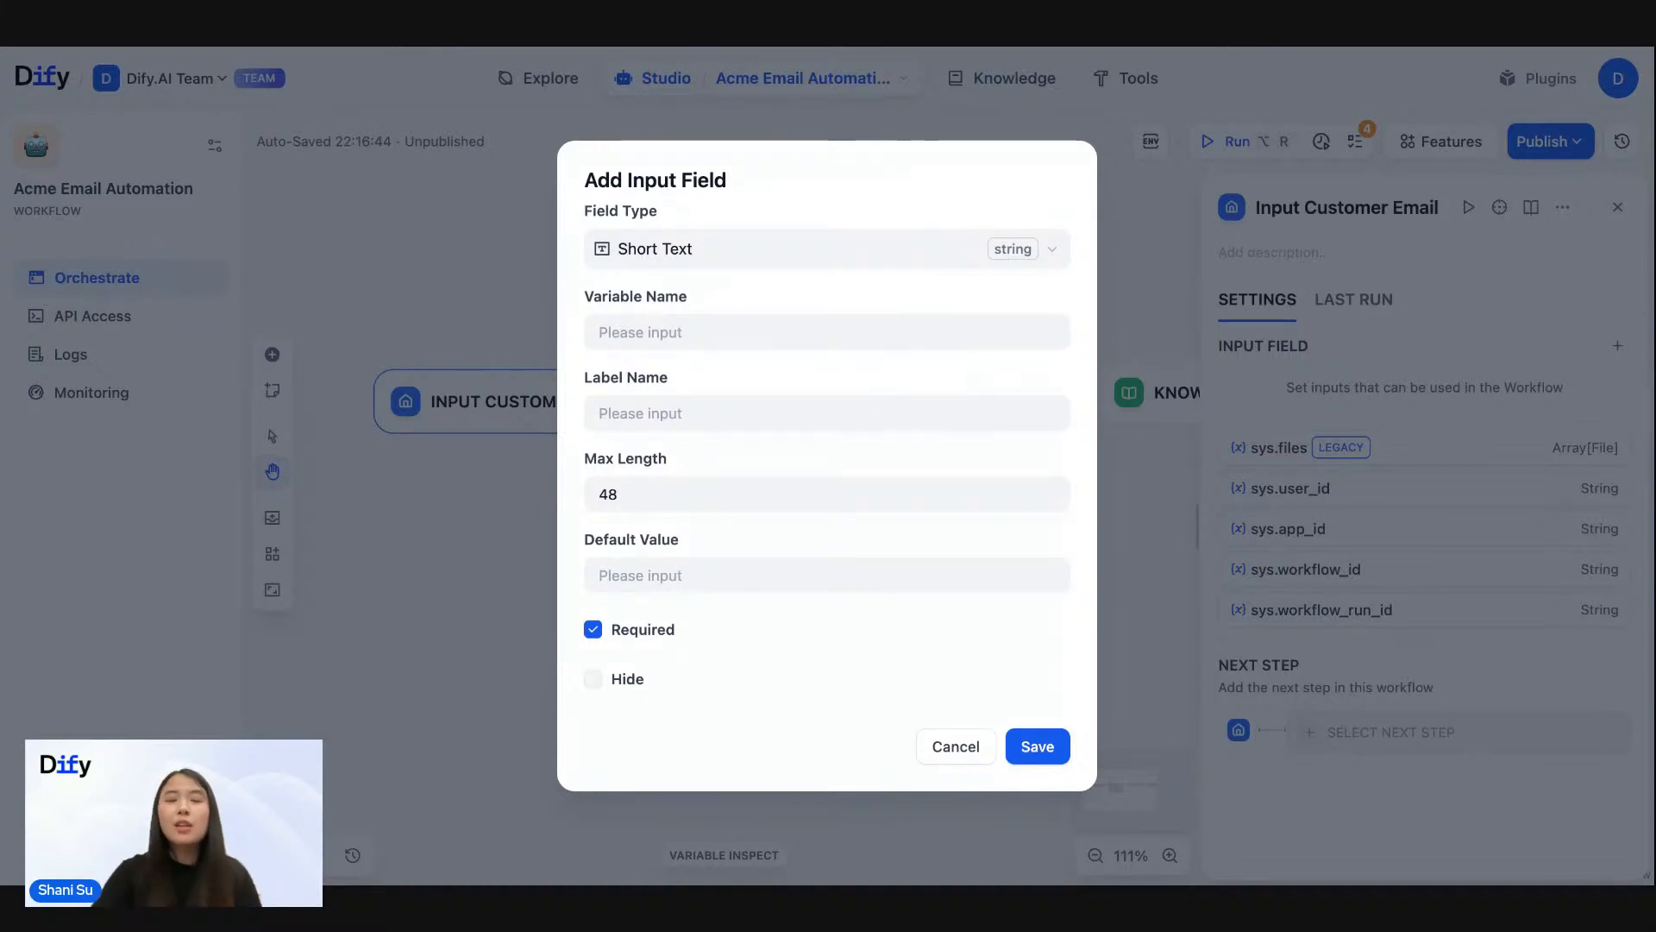
{"action": "left_click", "coordinate": [657, 334]}
{"action": "type", "text": "c"}
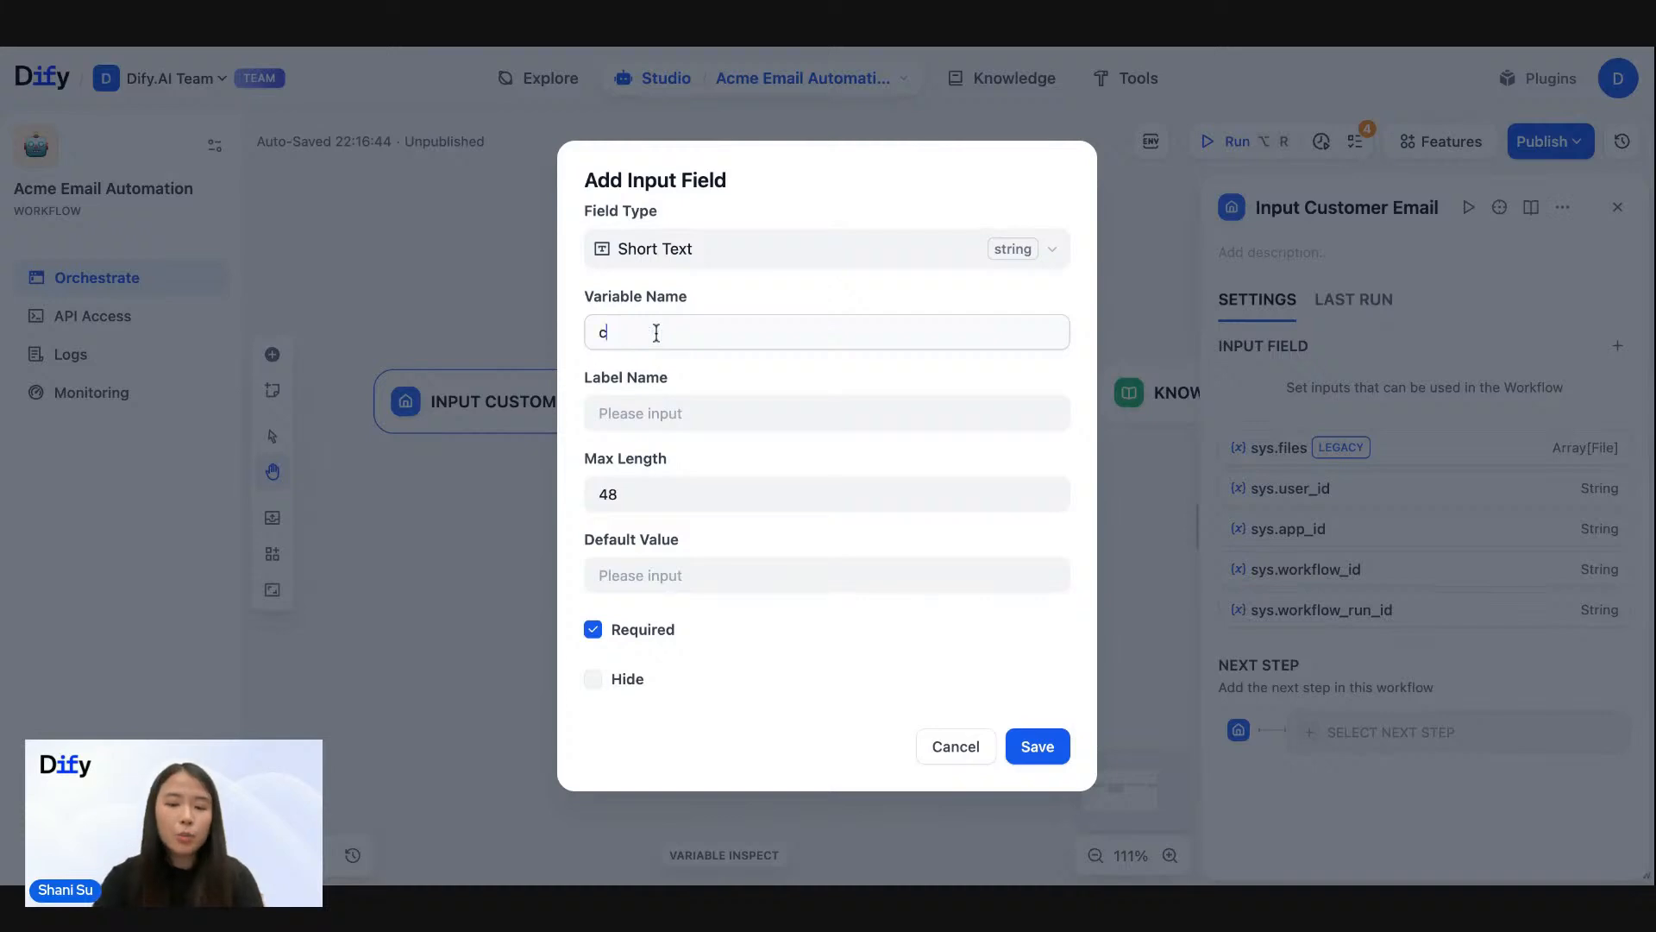
{"action": "type", "text": "ustomer_name"}
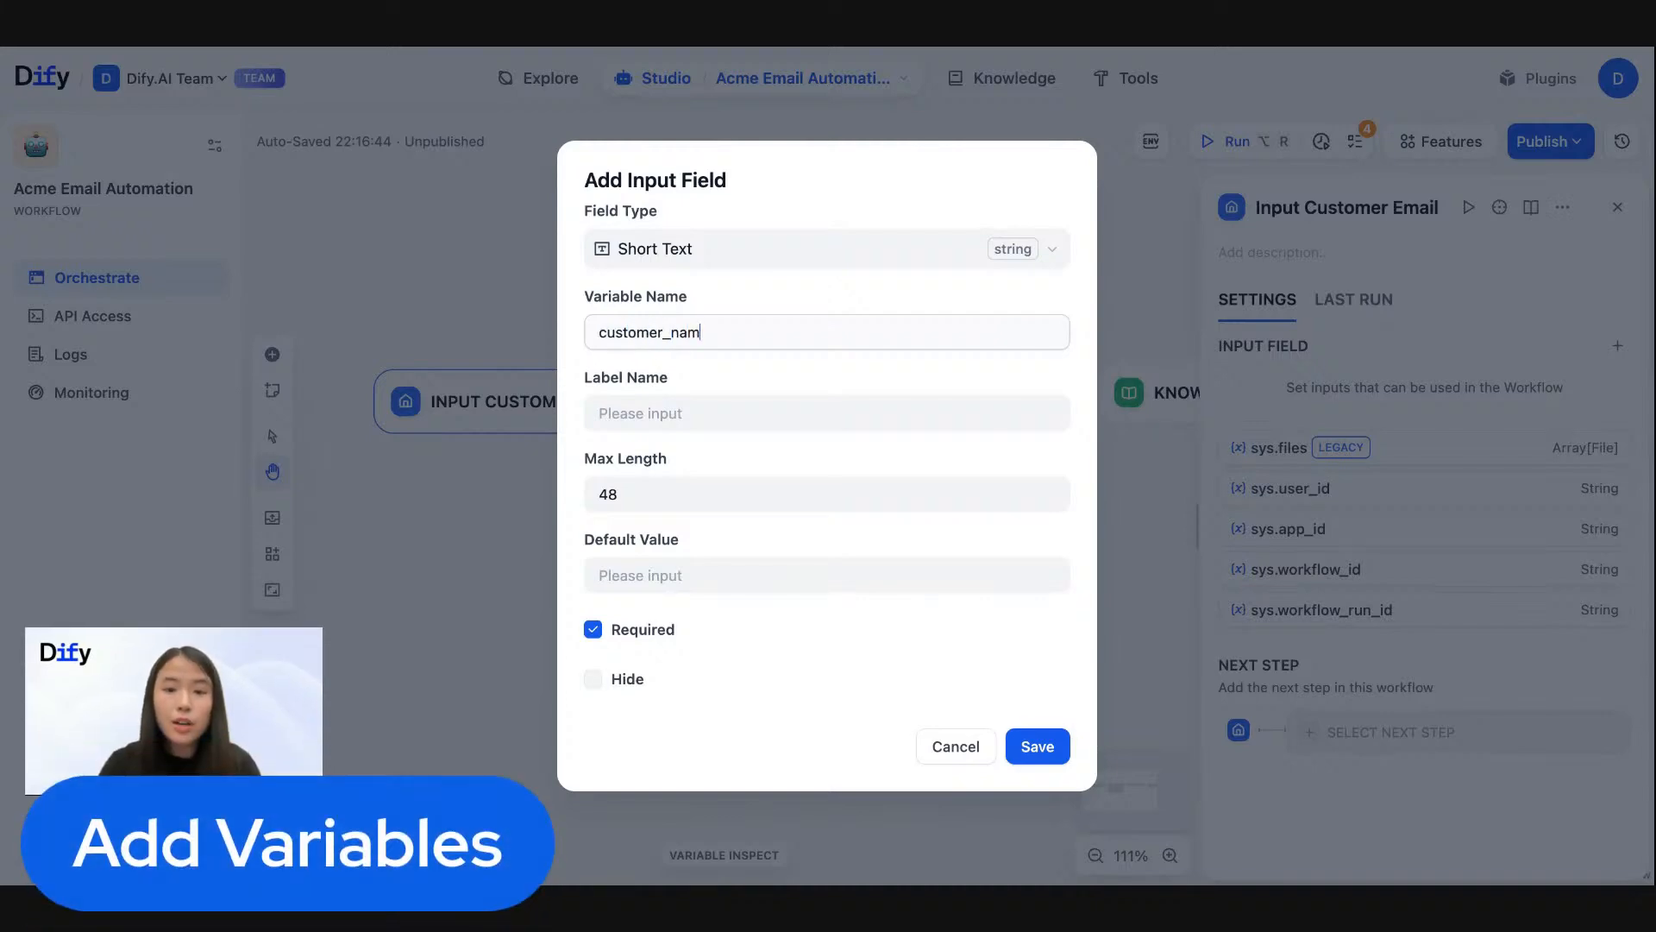
{"action": "left_click", "coordinate": [776, 213]}
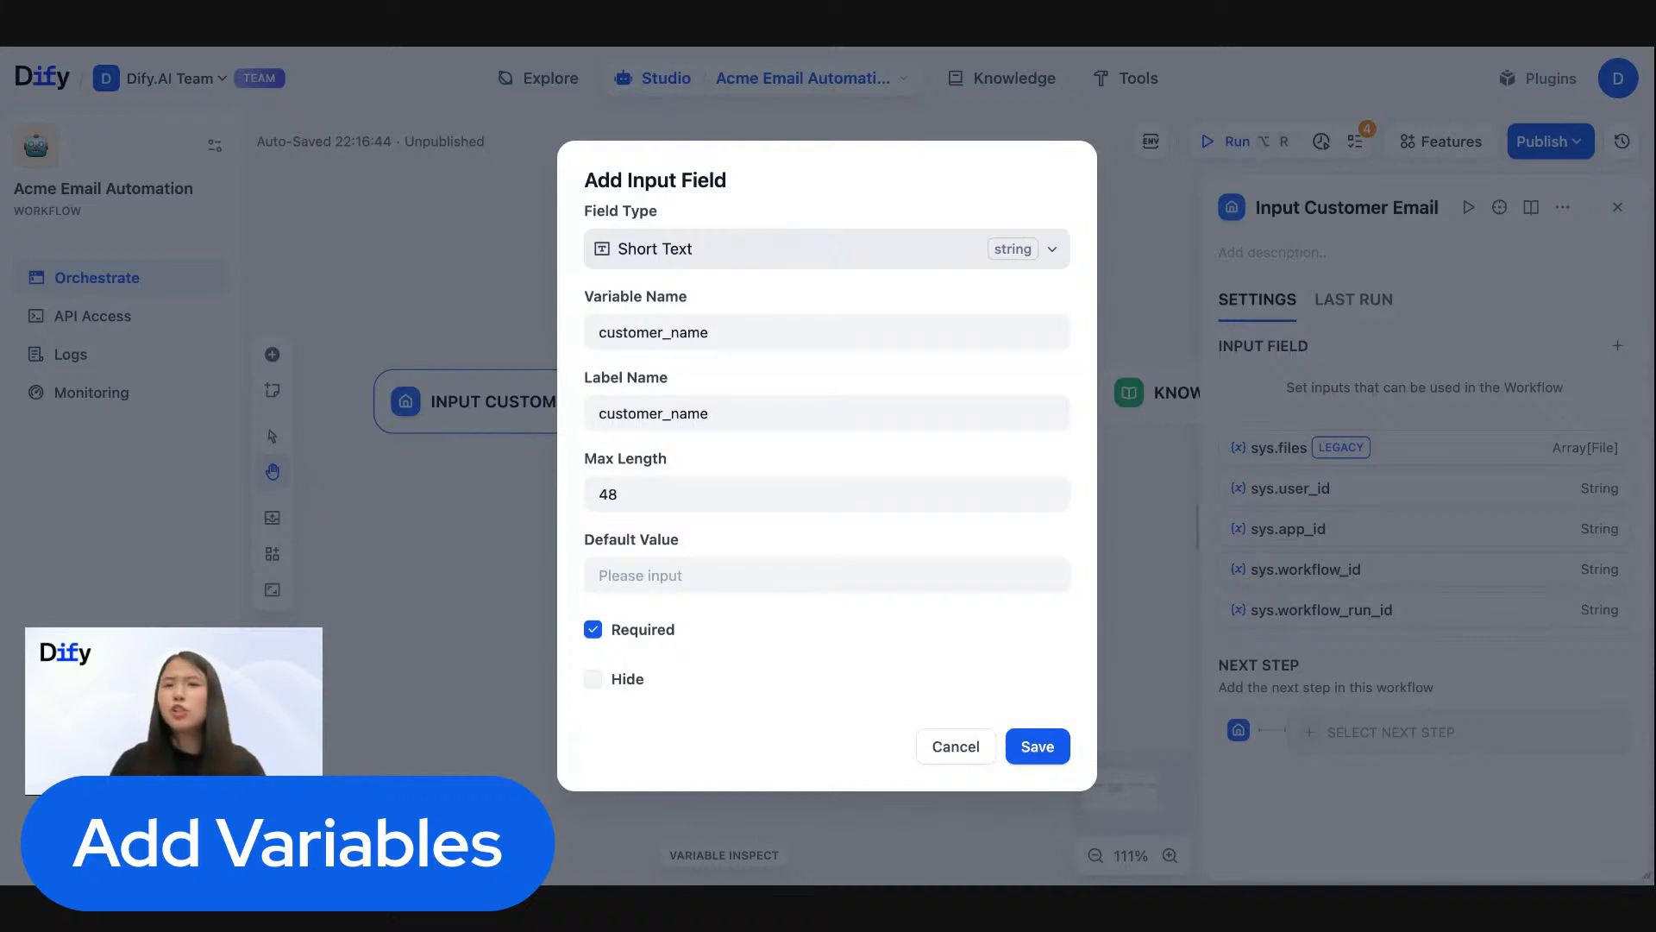
- Make the customer_name short text field optional and save it
{"action": "left_click", "coordinate": [647, 496]}
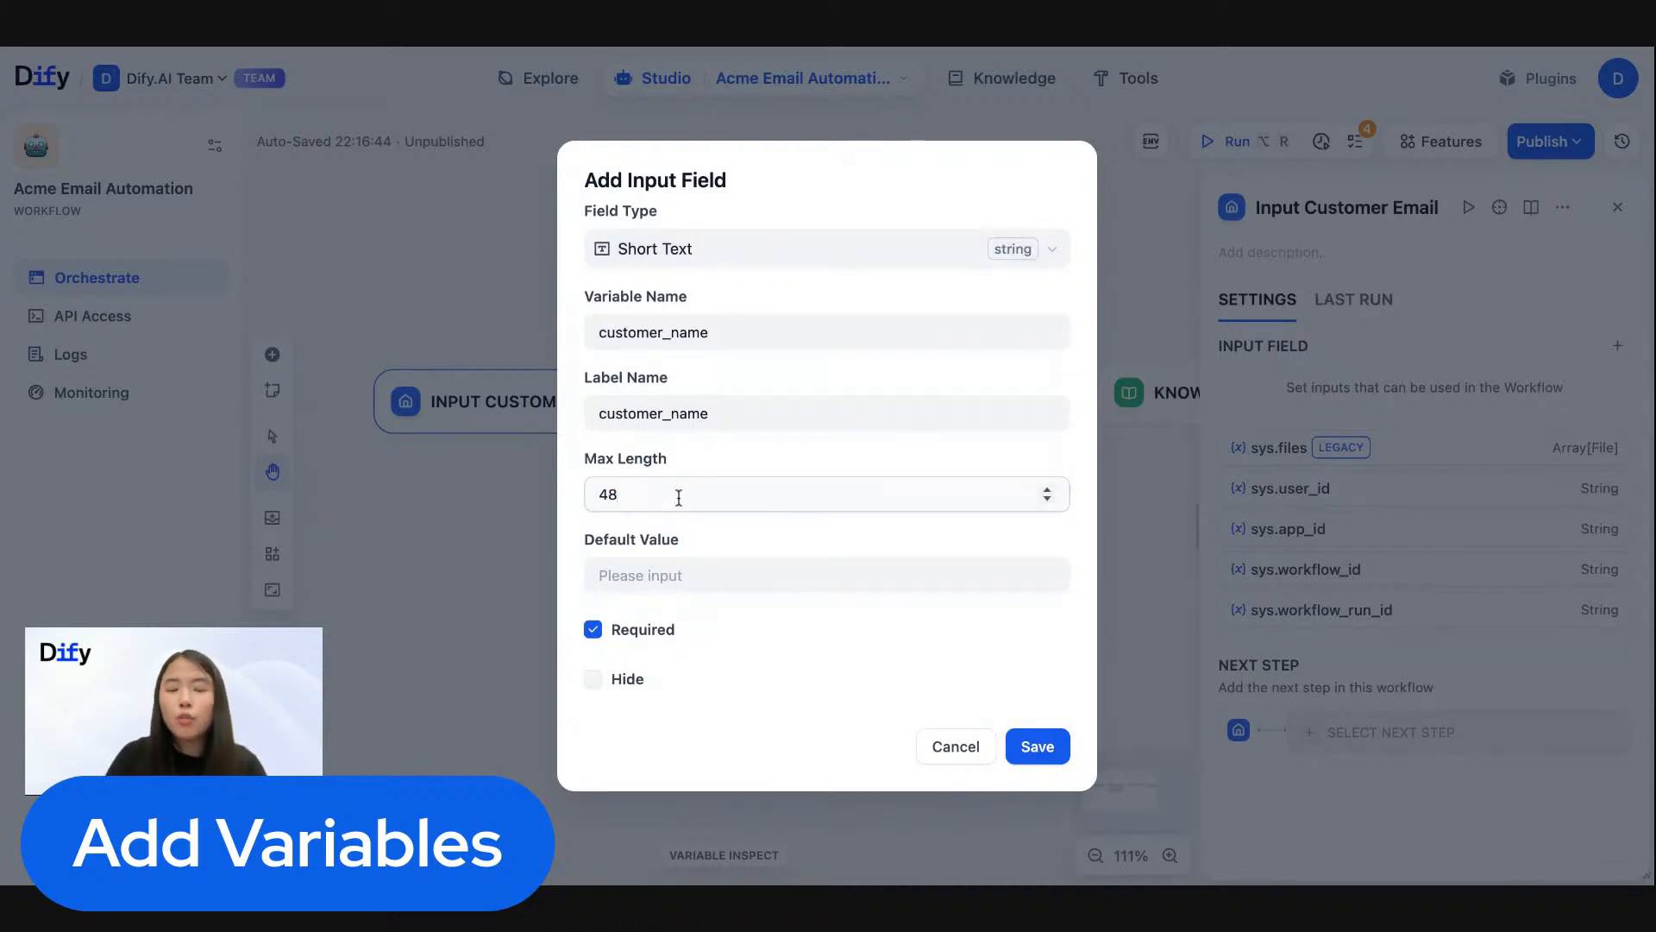
{"action": "left_click", "coordinate": [762, 264]}
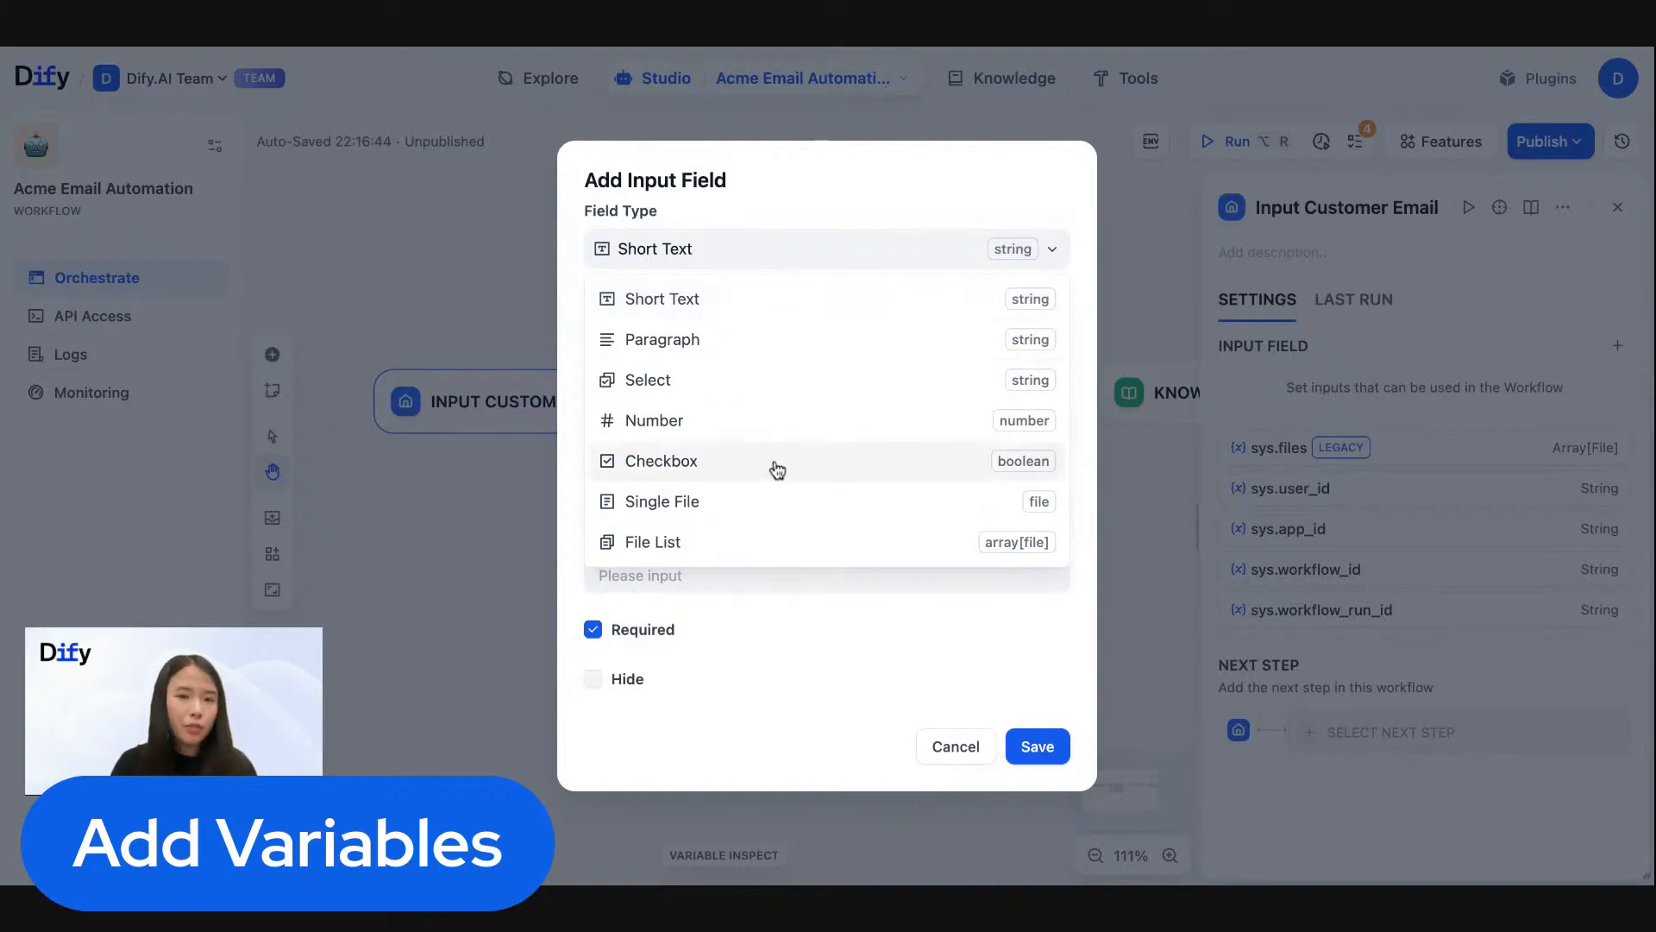
{"action": "left_click", "coordinate": [893, 200]}
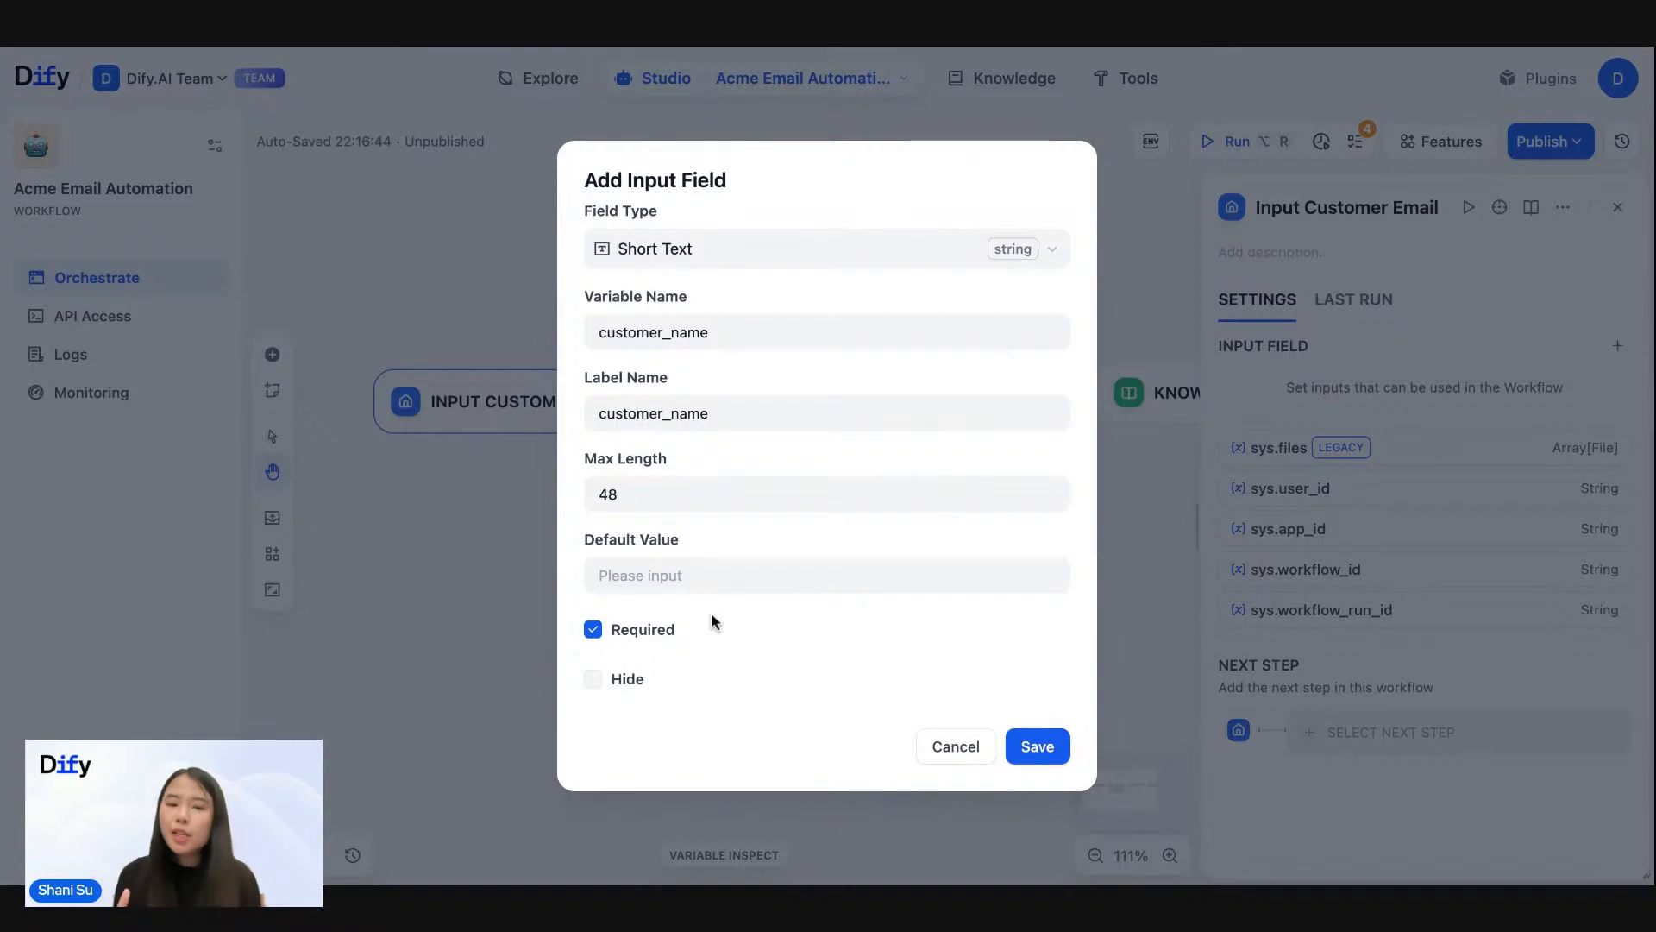
{"action": "left_click", "coordinate": [595, 632]}
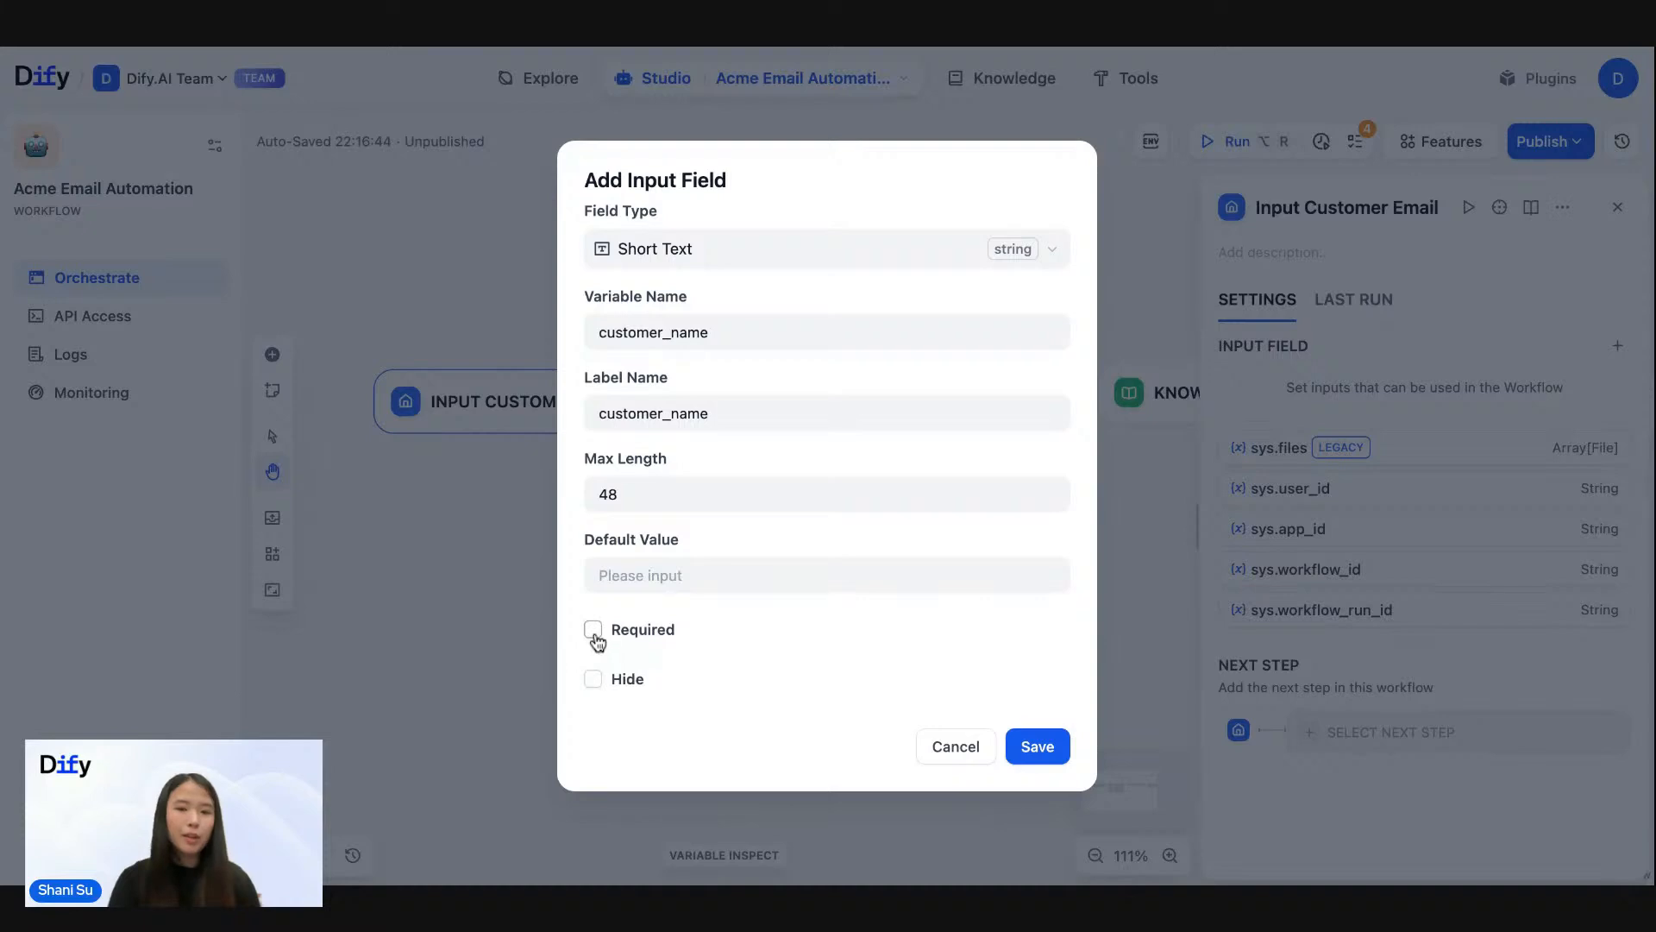
{"action": "left_click", "coordinate": [1036, 747]}
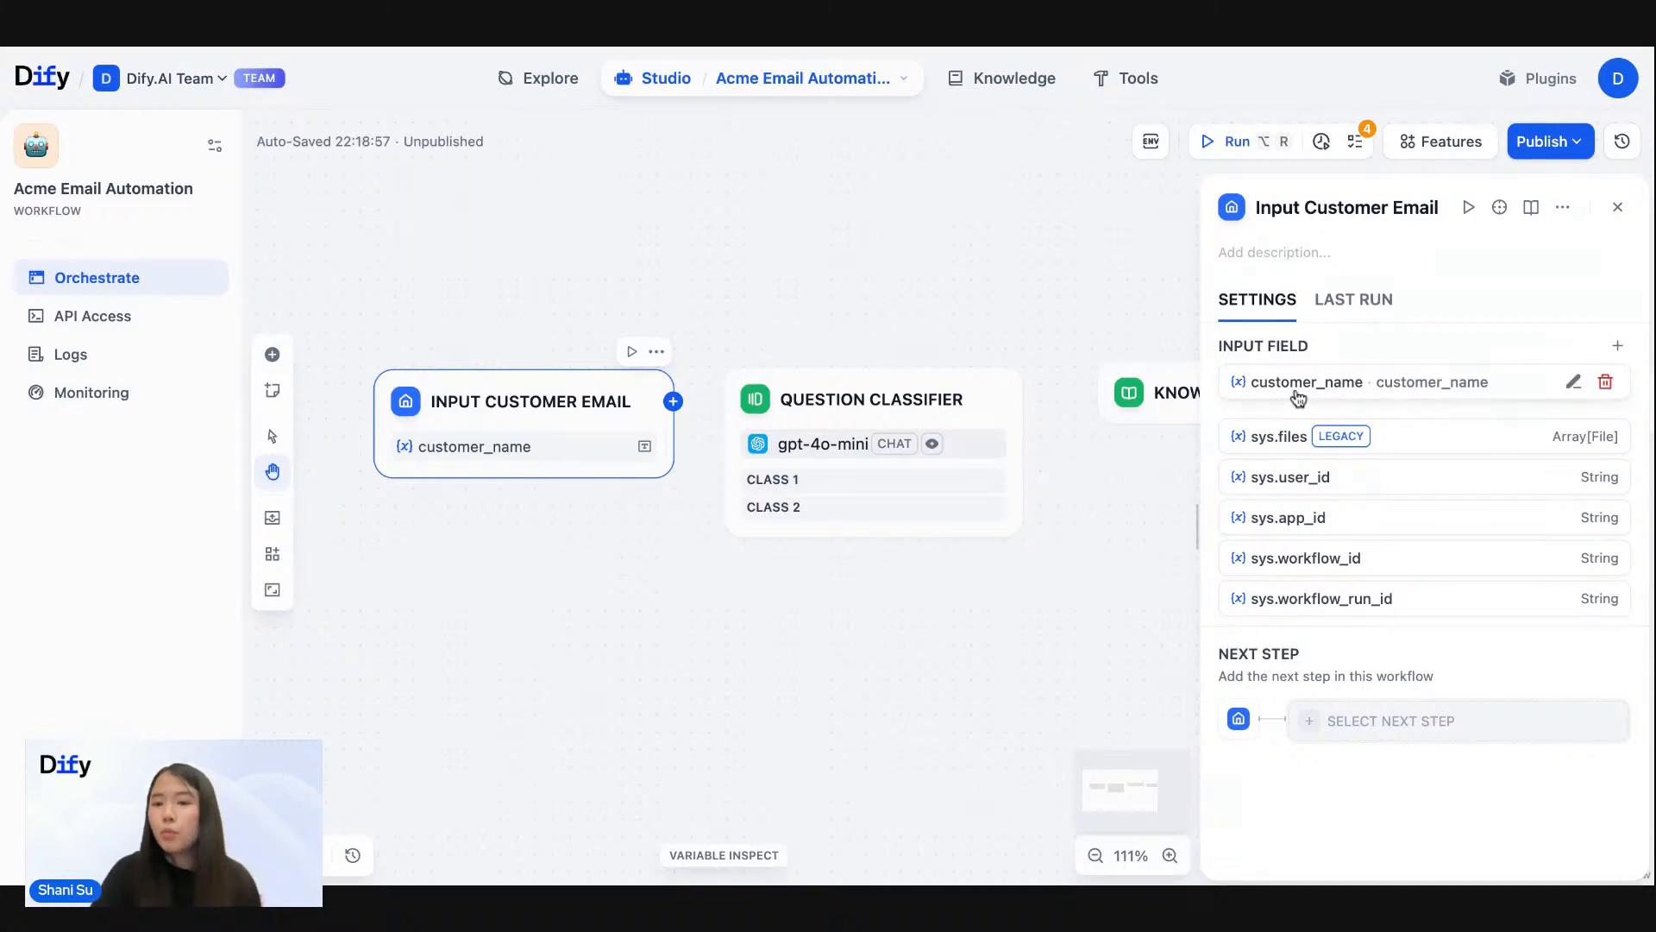
- Start another short text input field with variable and label name "subject_email"
{"action": "left_click", "coordinate": [1620, 347]}
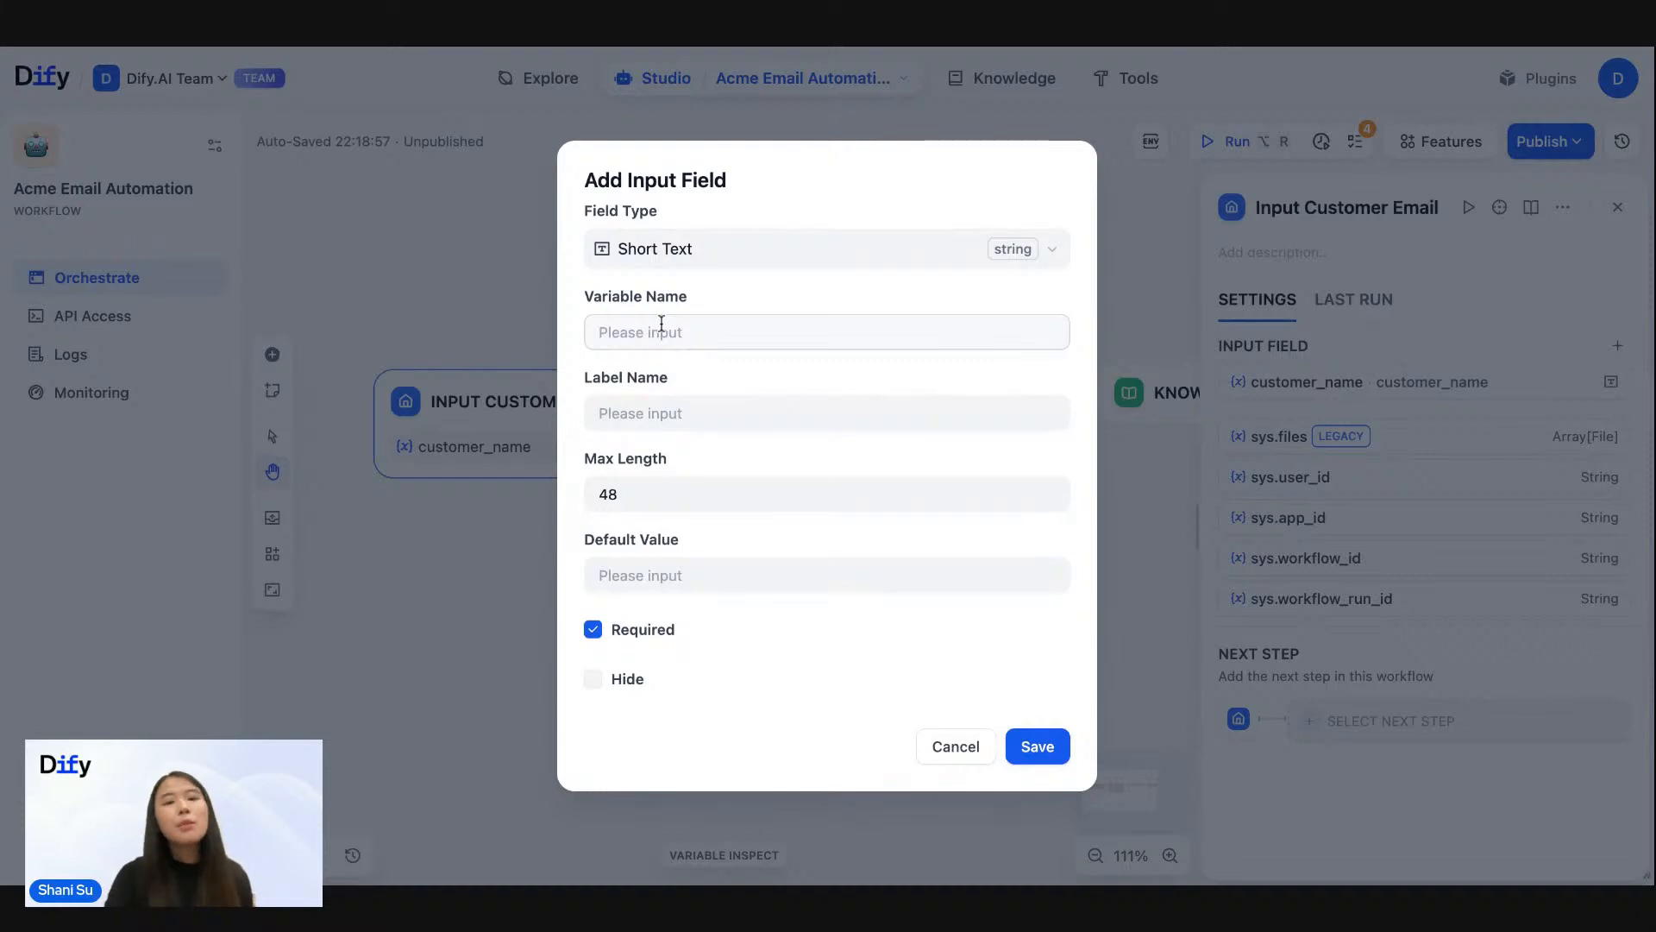
{"action": "type", "text": "s"}
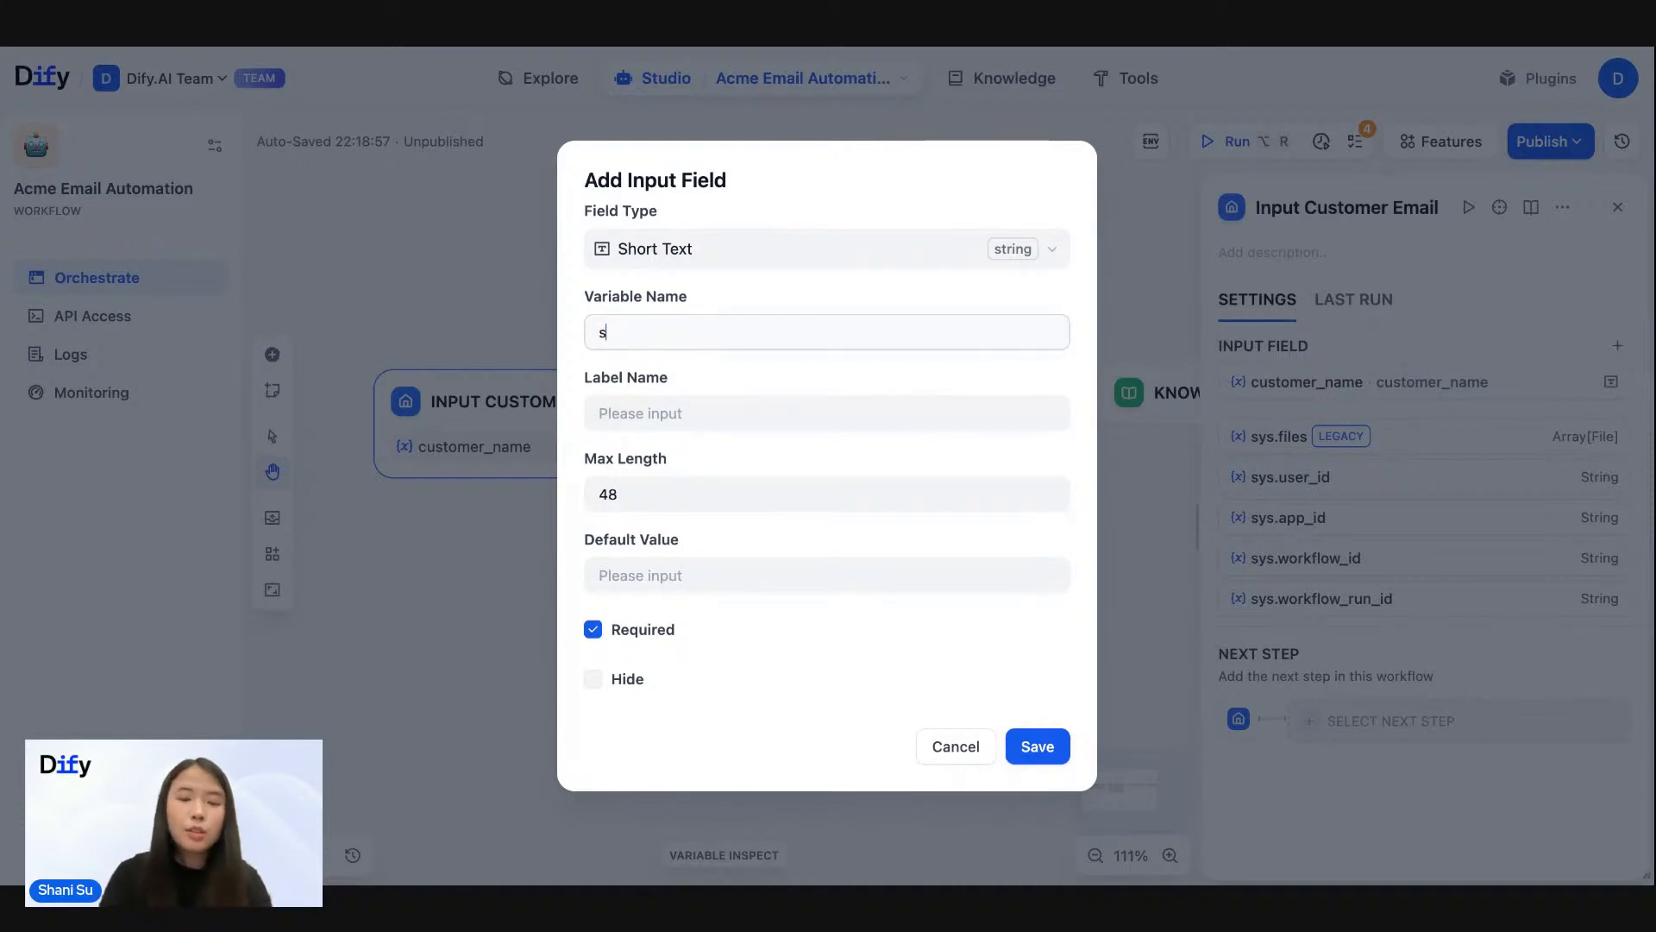
{"action": "type", "text": "ubject_email"}
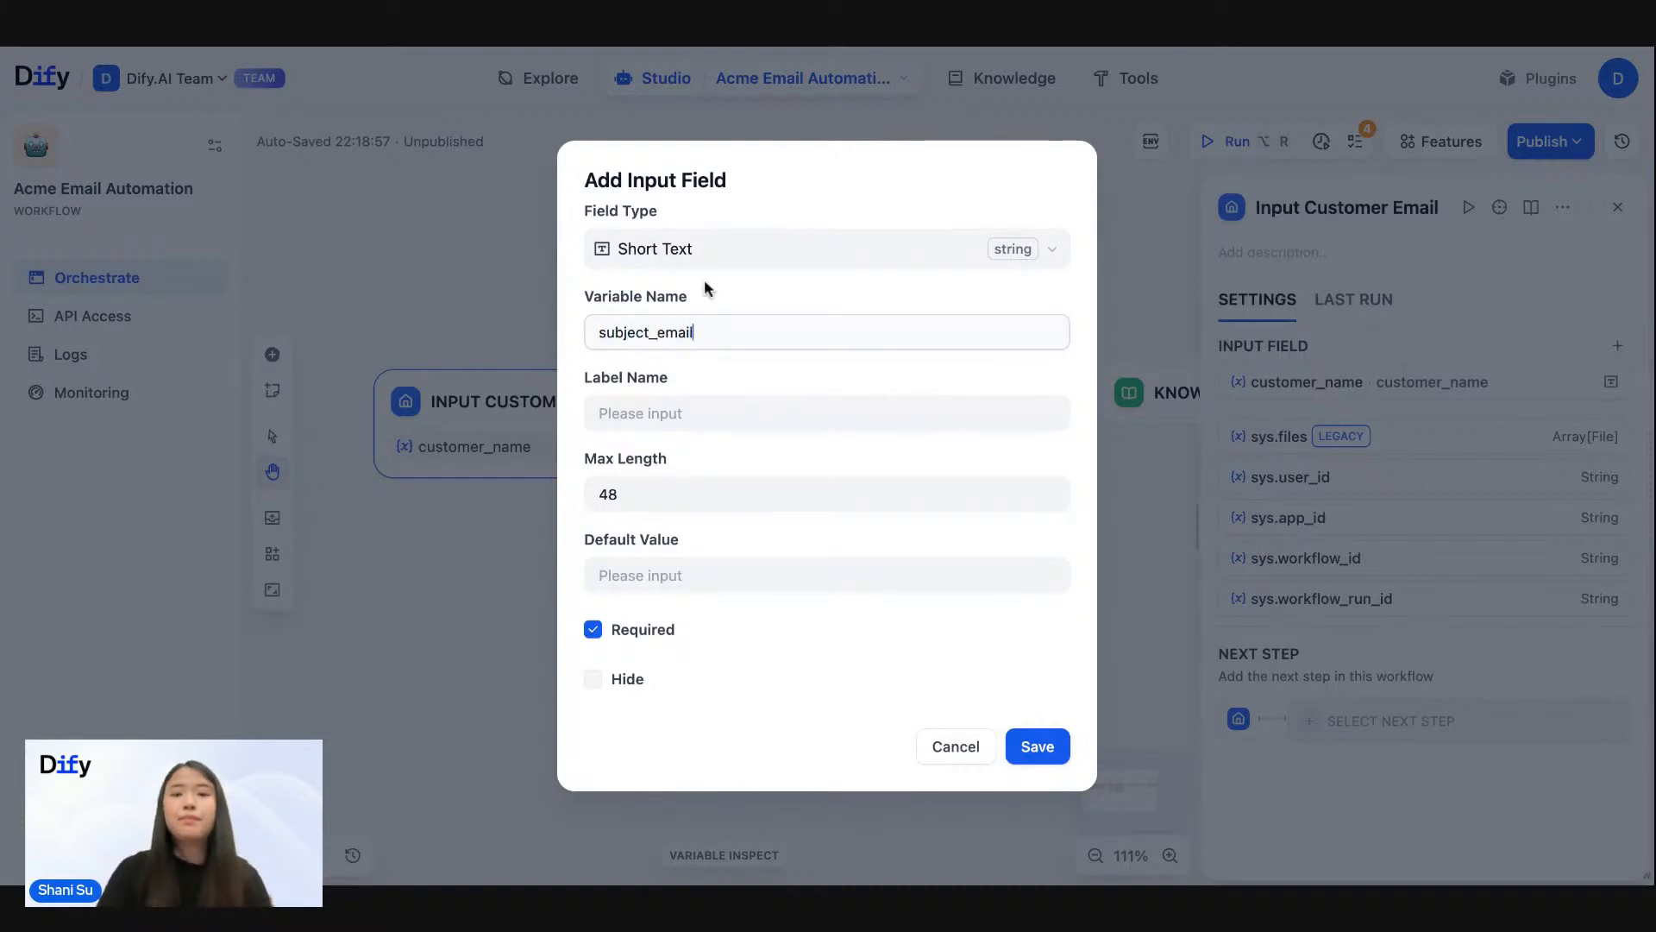
{"action": "left_click", "coordinate": [770, 207]}
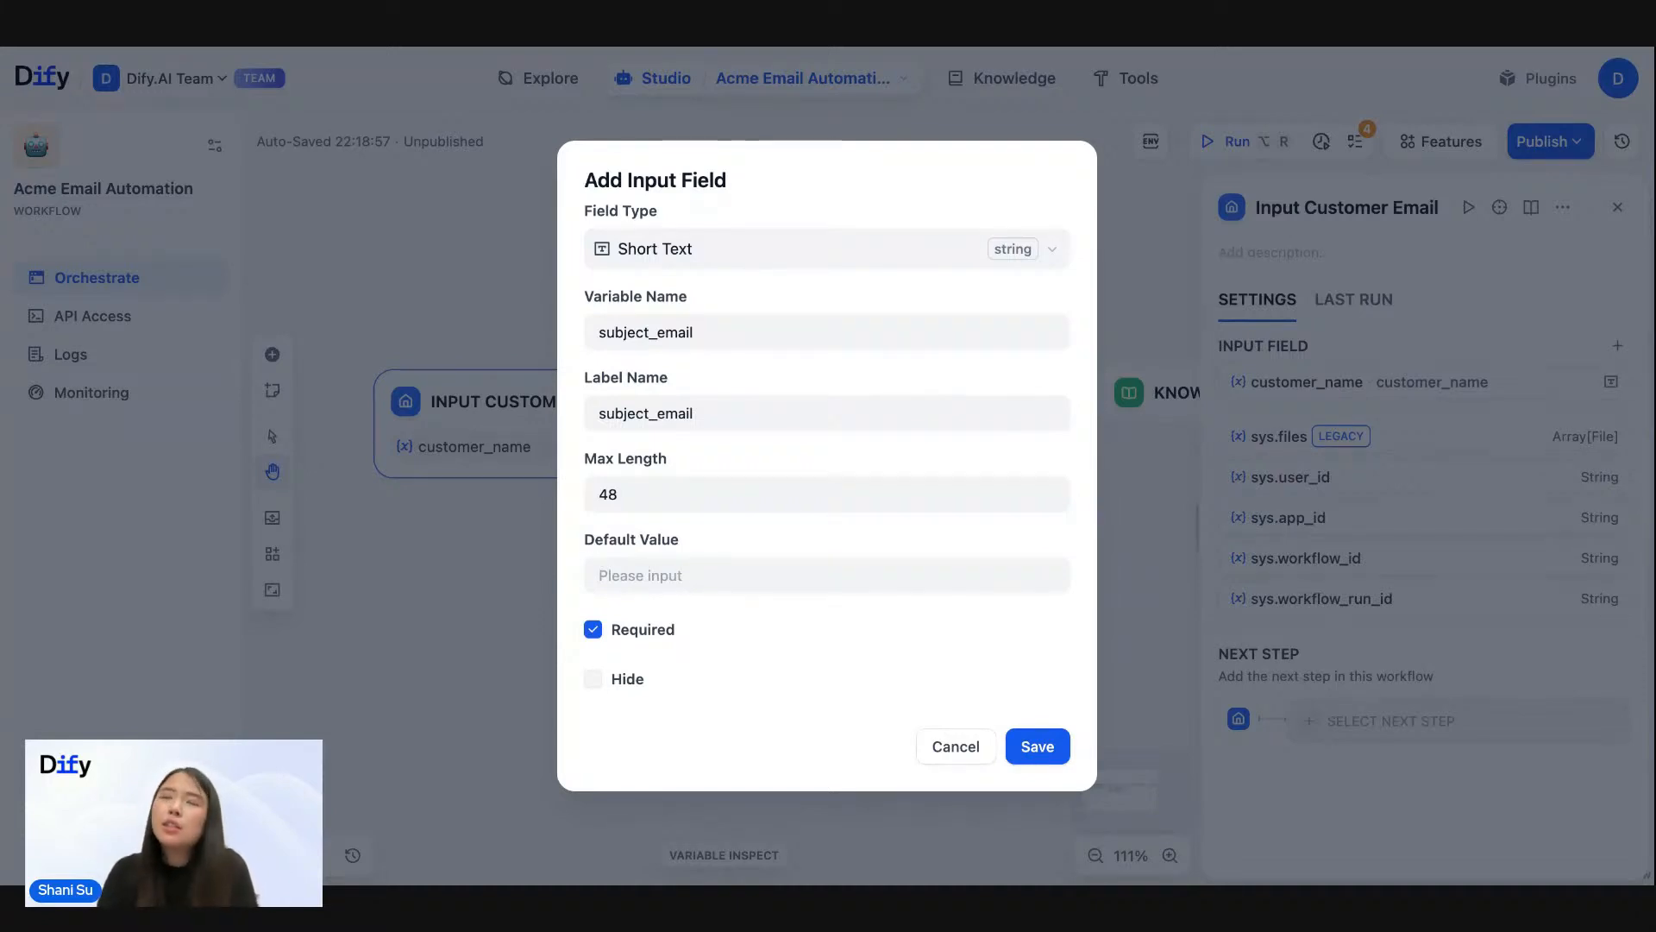
- Set the subject_email field's maximum length to 100, make it optional, and save it
{"action": "left_click", "coordinate": [640, 505]}
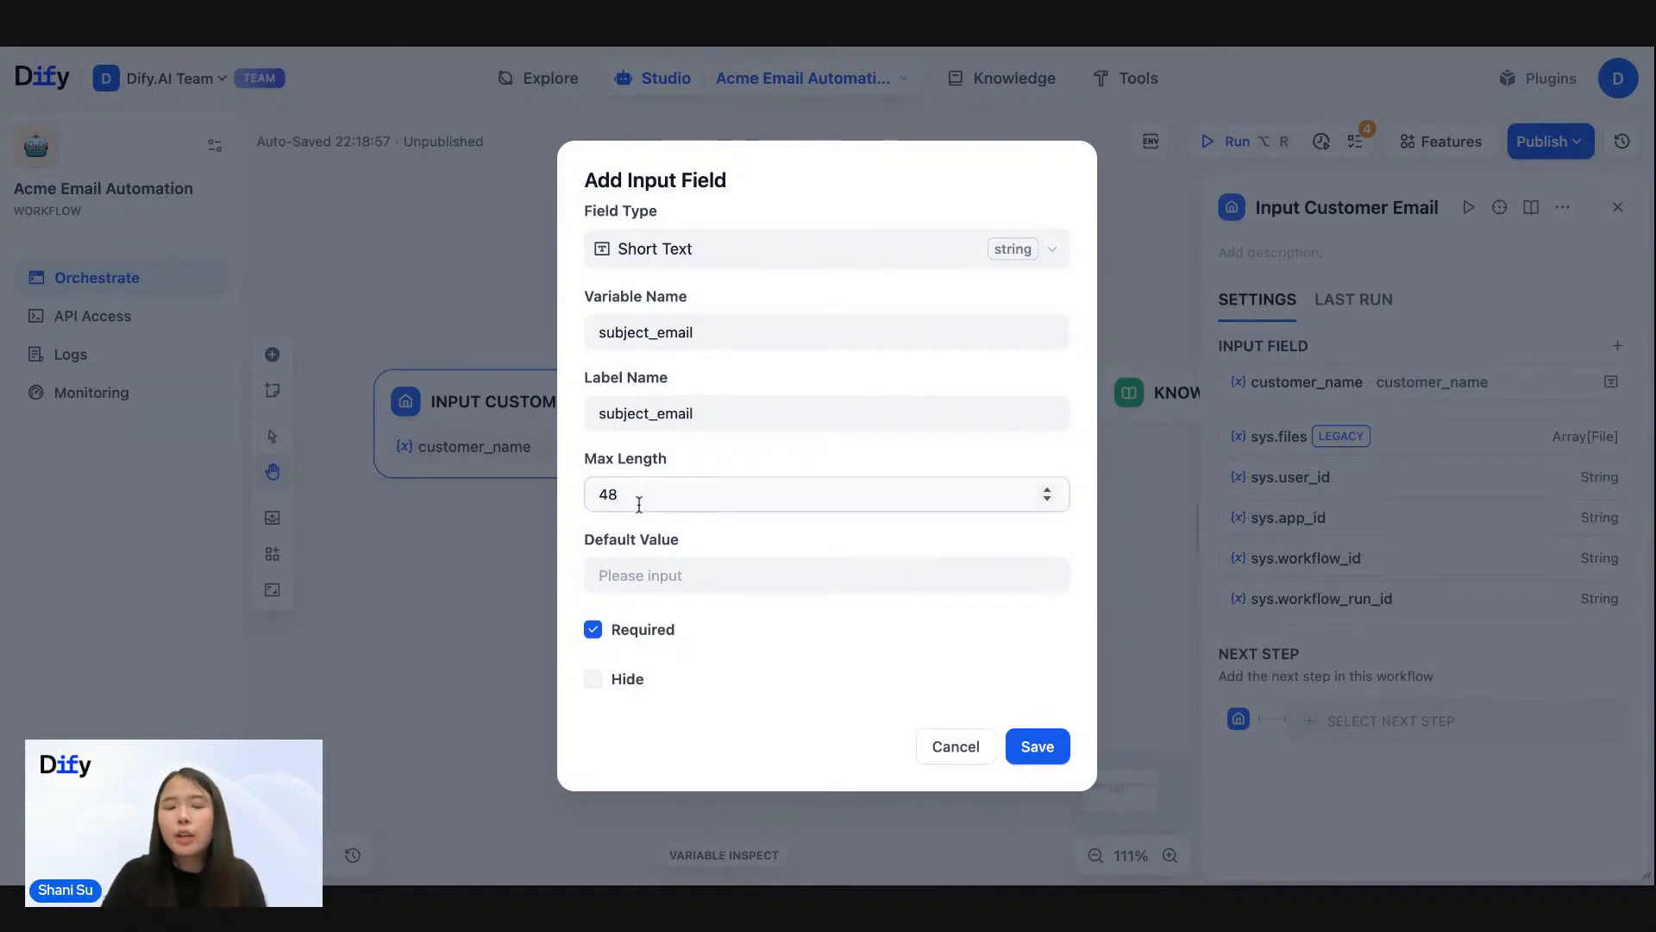
{"action": "key", "text": "BackSpace"}
{"action": "key", "text": "BackSpace"}
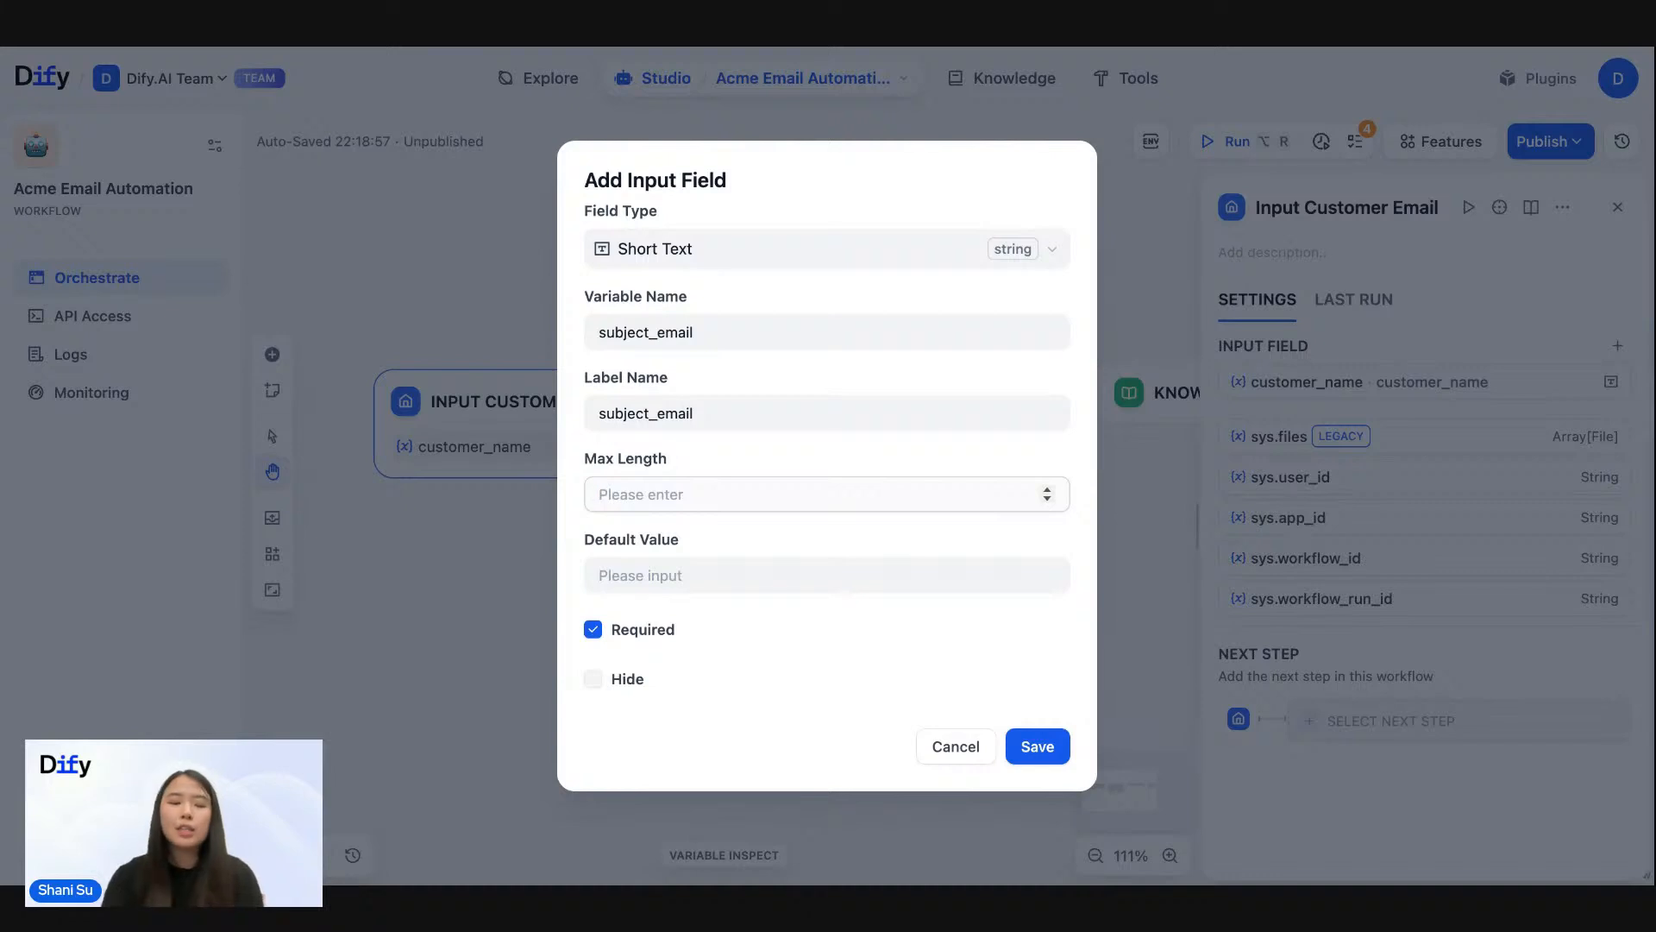
{"action": "type", "text": "100"}
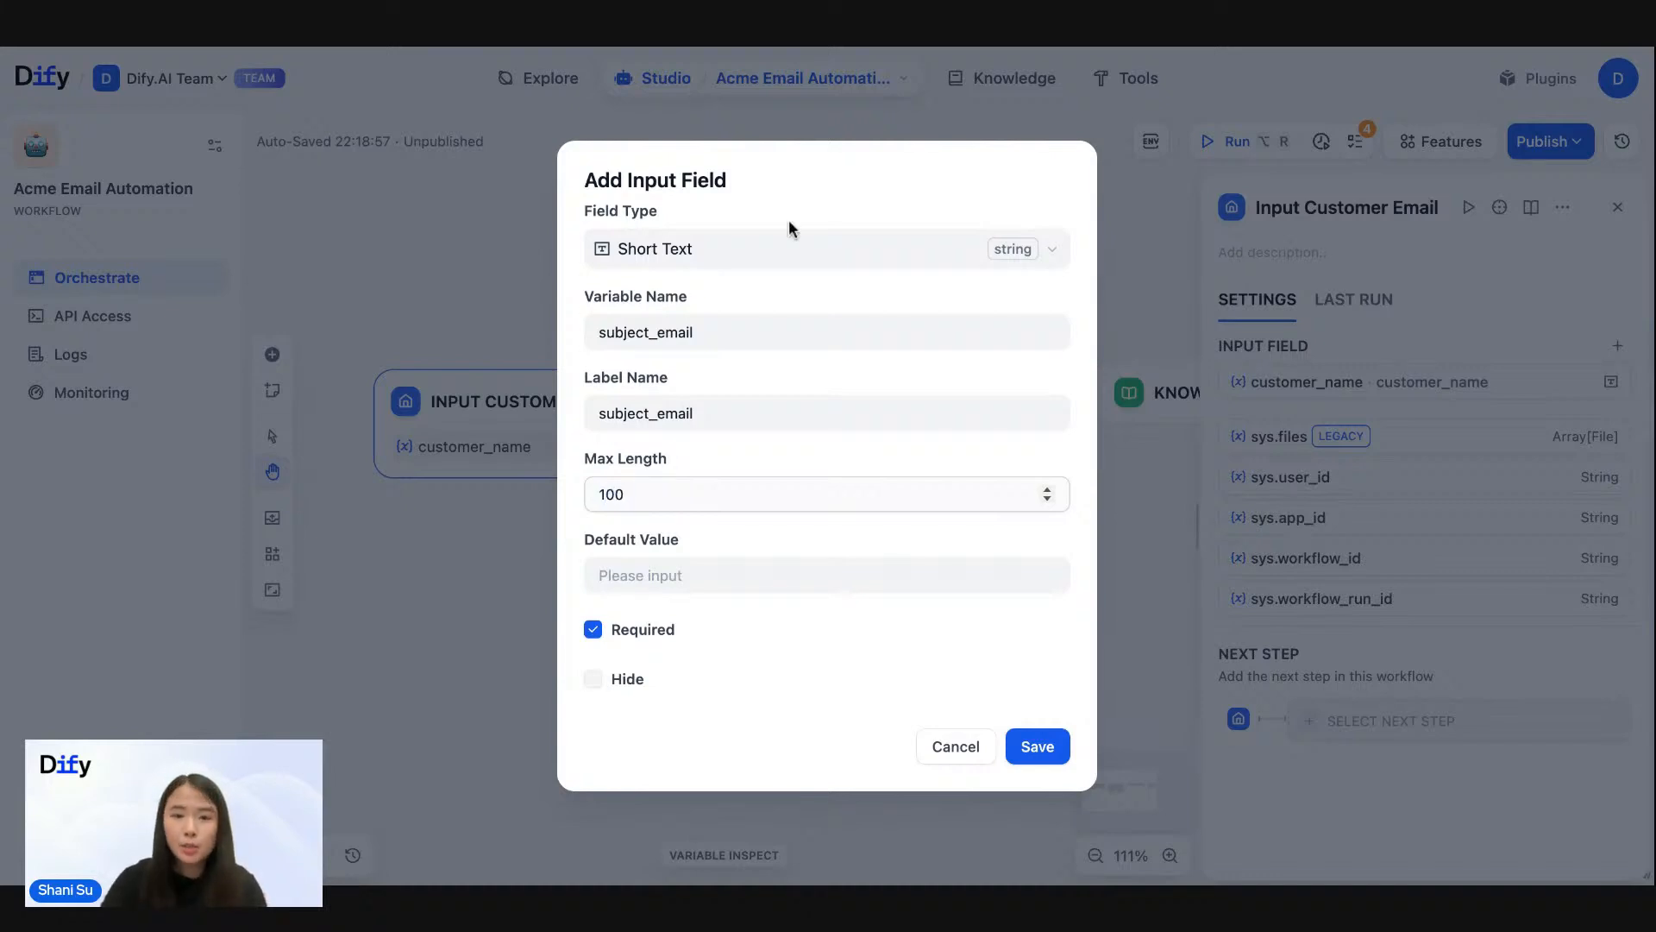
{"action": "left_click", "coordinate": [809, 204]}
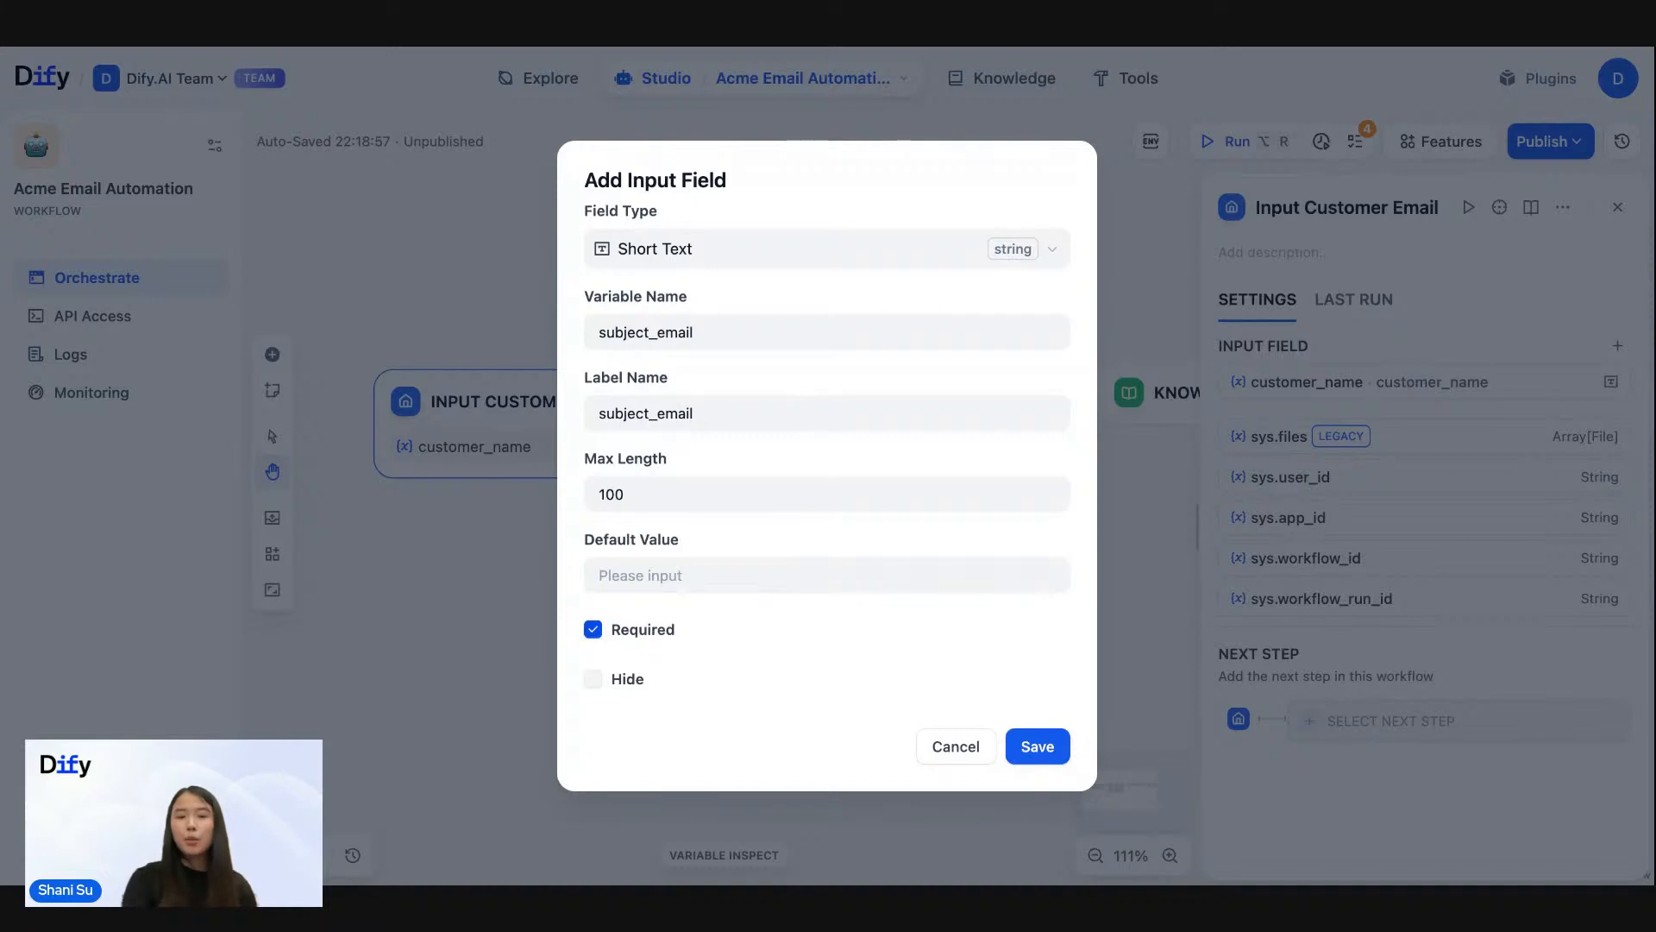
{"action": "left_click", "coordinate": [593, 629]}
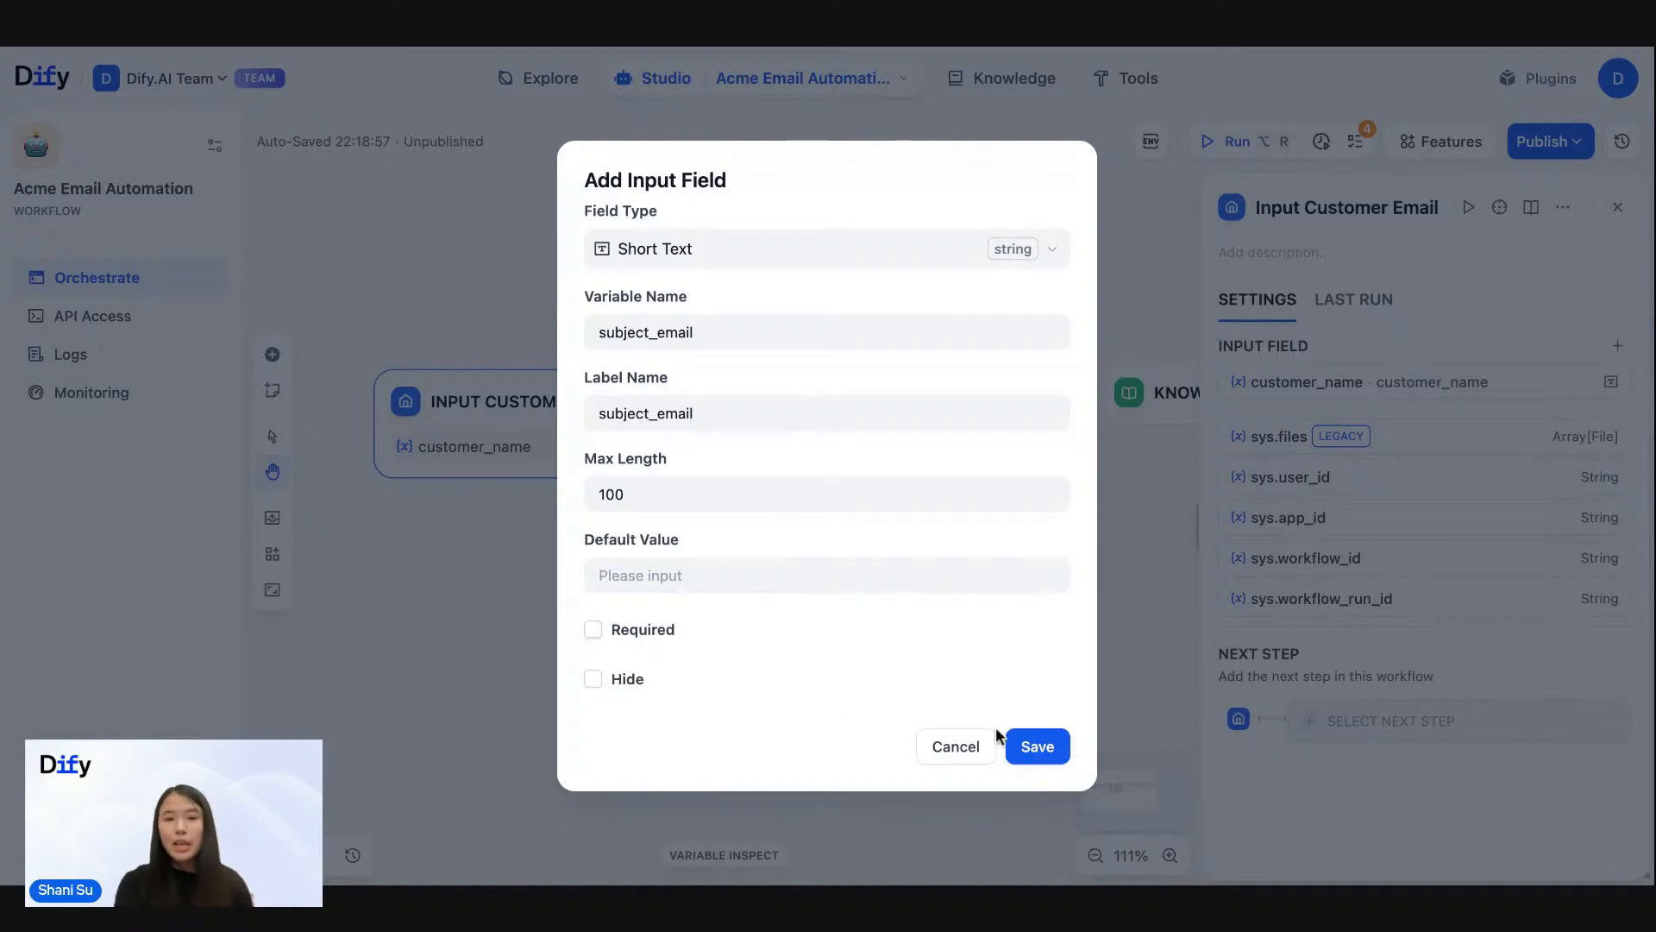
{"action": "left_click", "coordinate": [1037, 746]}
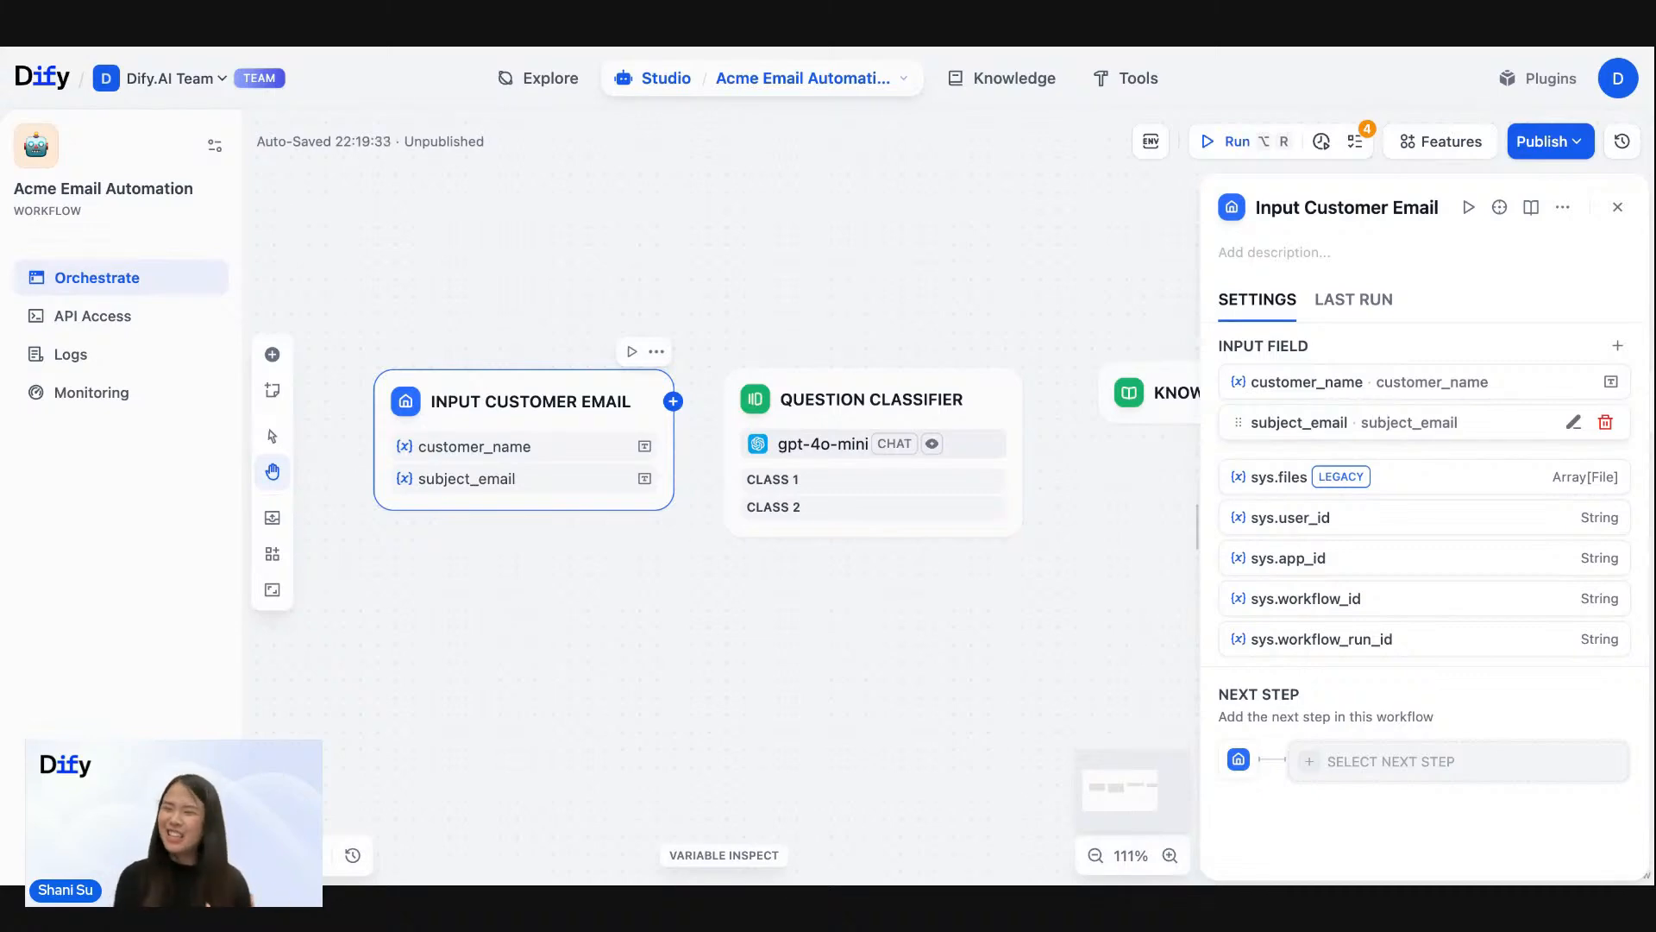
- Start a third input field of type Paragraph with a maximum length of 5000
{"action": "left_click", "coordinate": [1619, 348]}
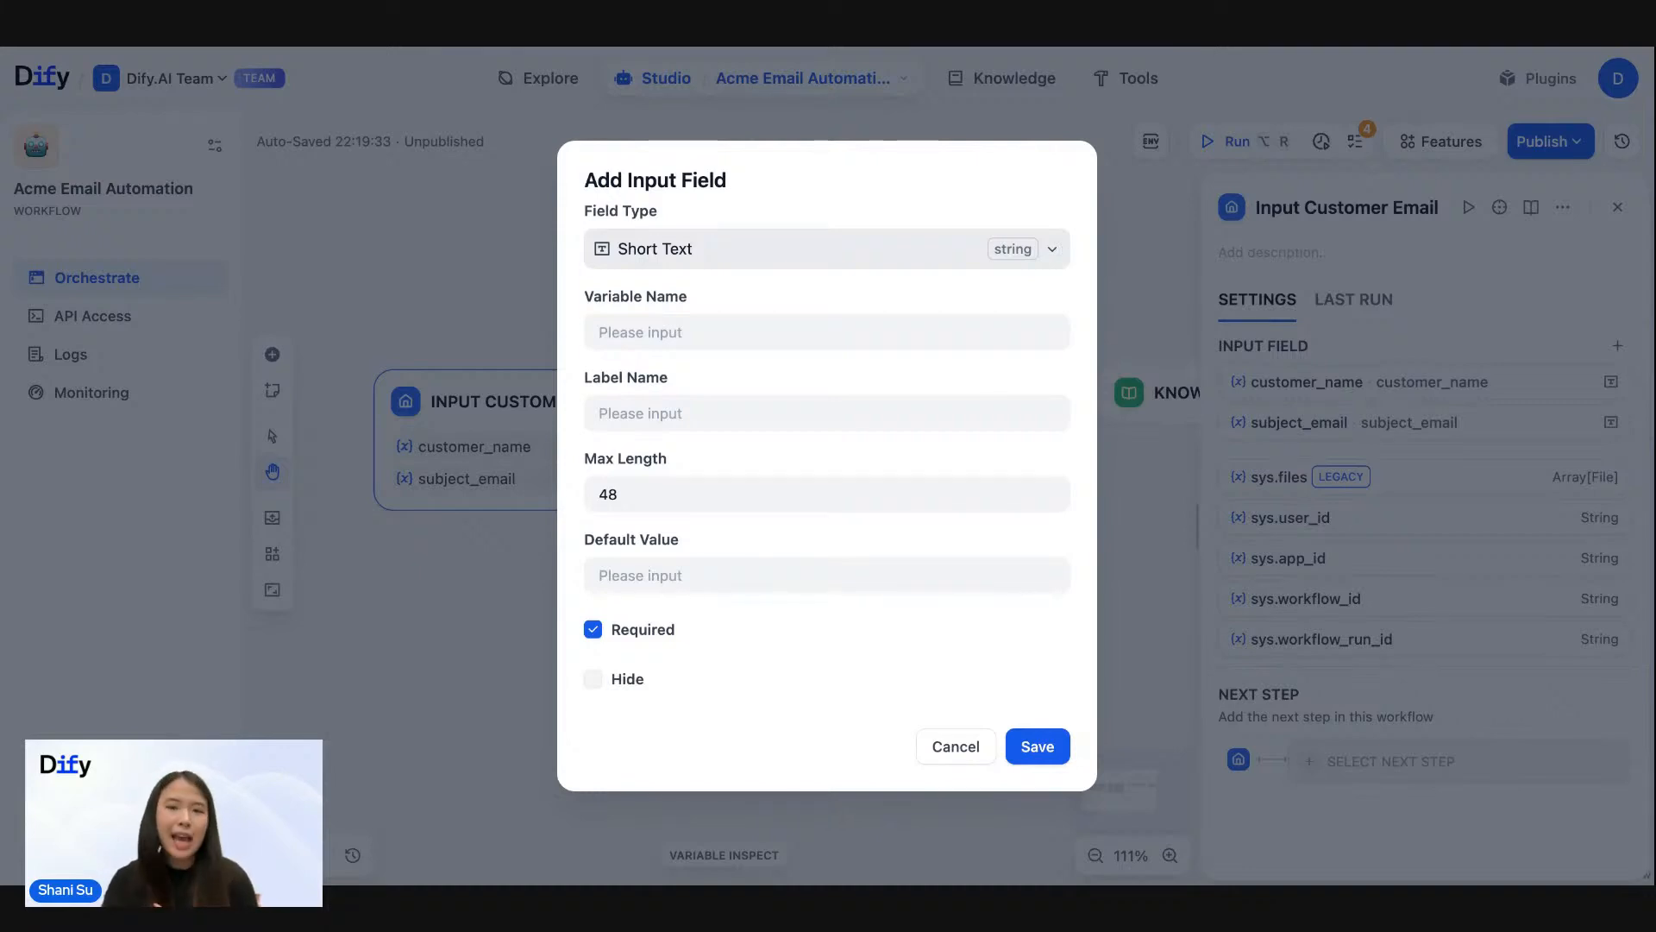
{"action": "left_click", "coordinate": [984, 254]}
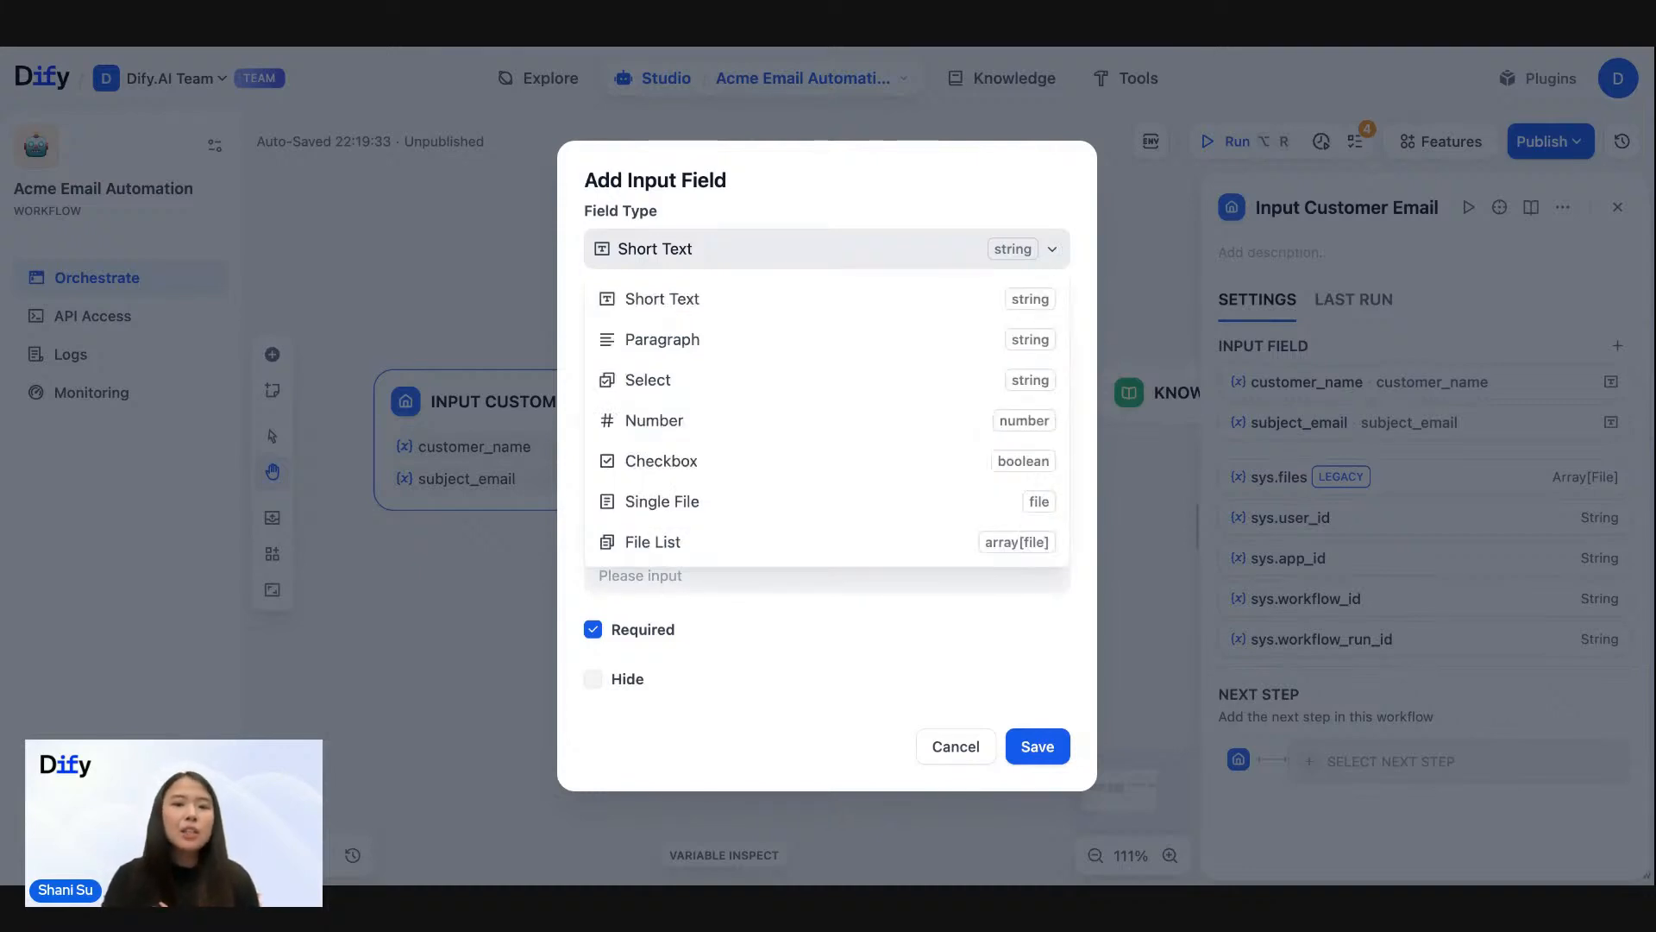
{"action": "left_click", "coordinate": [748, 346]}
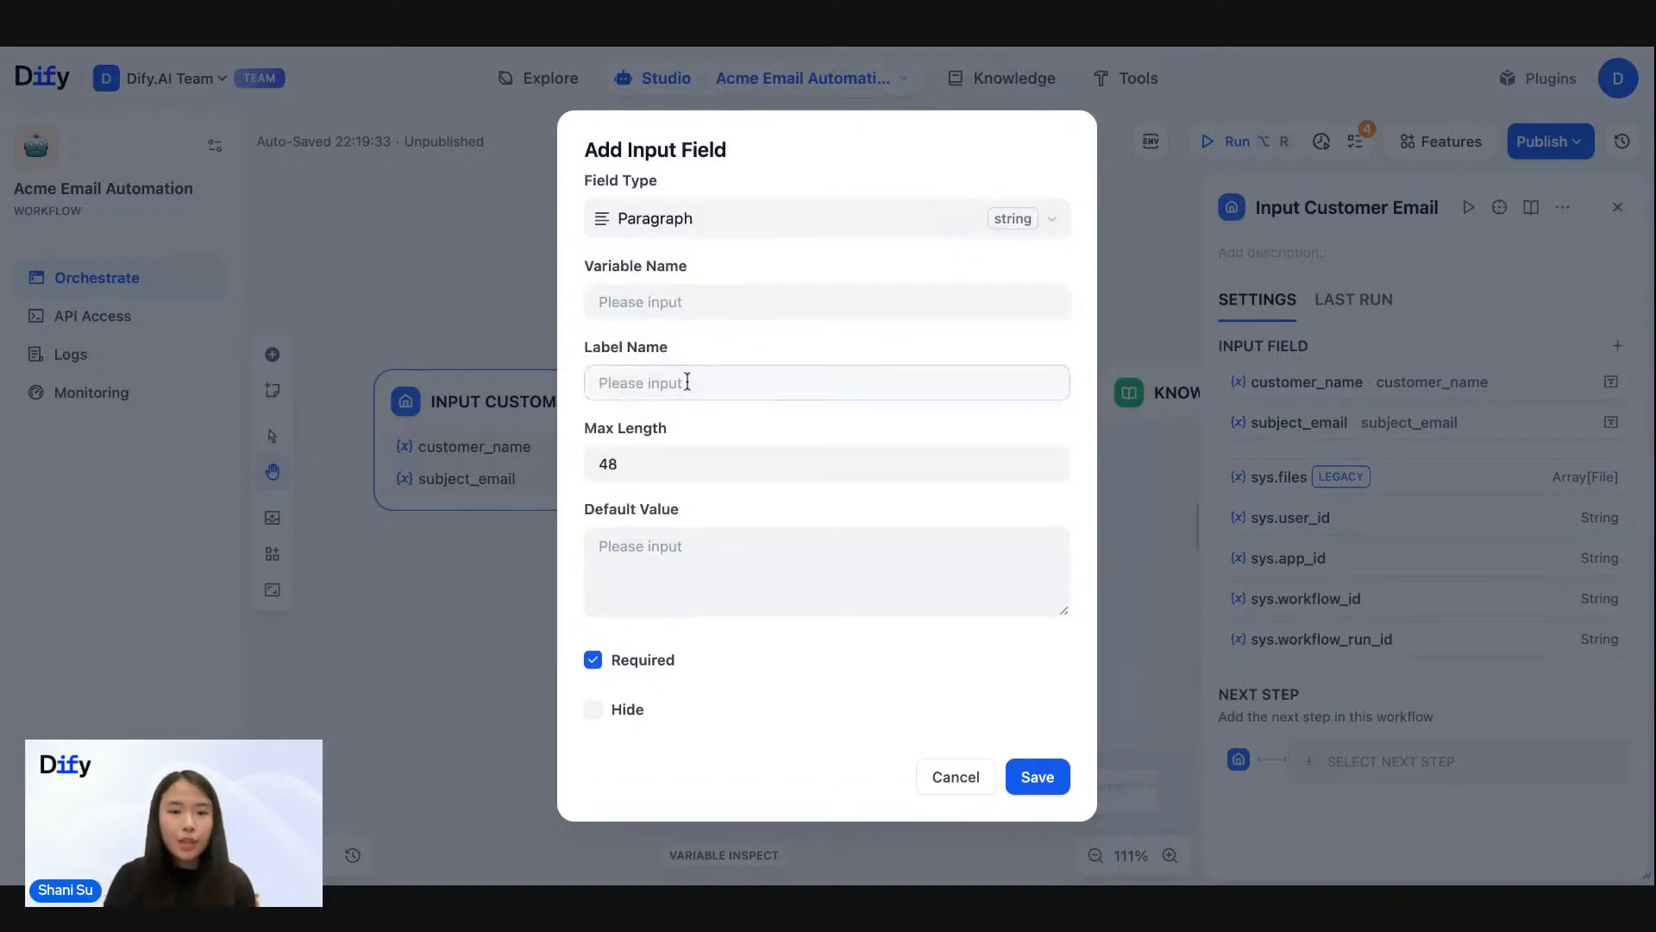
{"action": "left_click", "coordinate": [672, 460]}
{"action": "key", "text": "BackSpace"}
{"action": "key", "text": "BackSpace"}
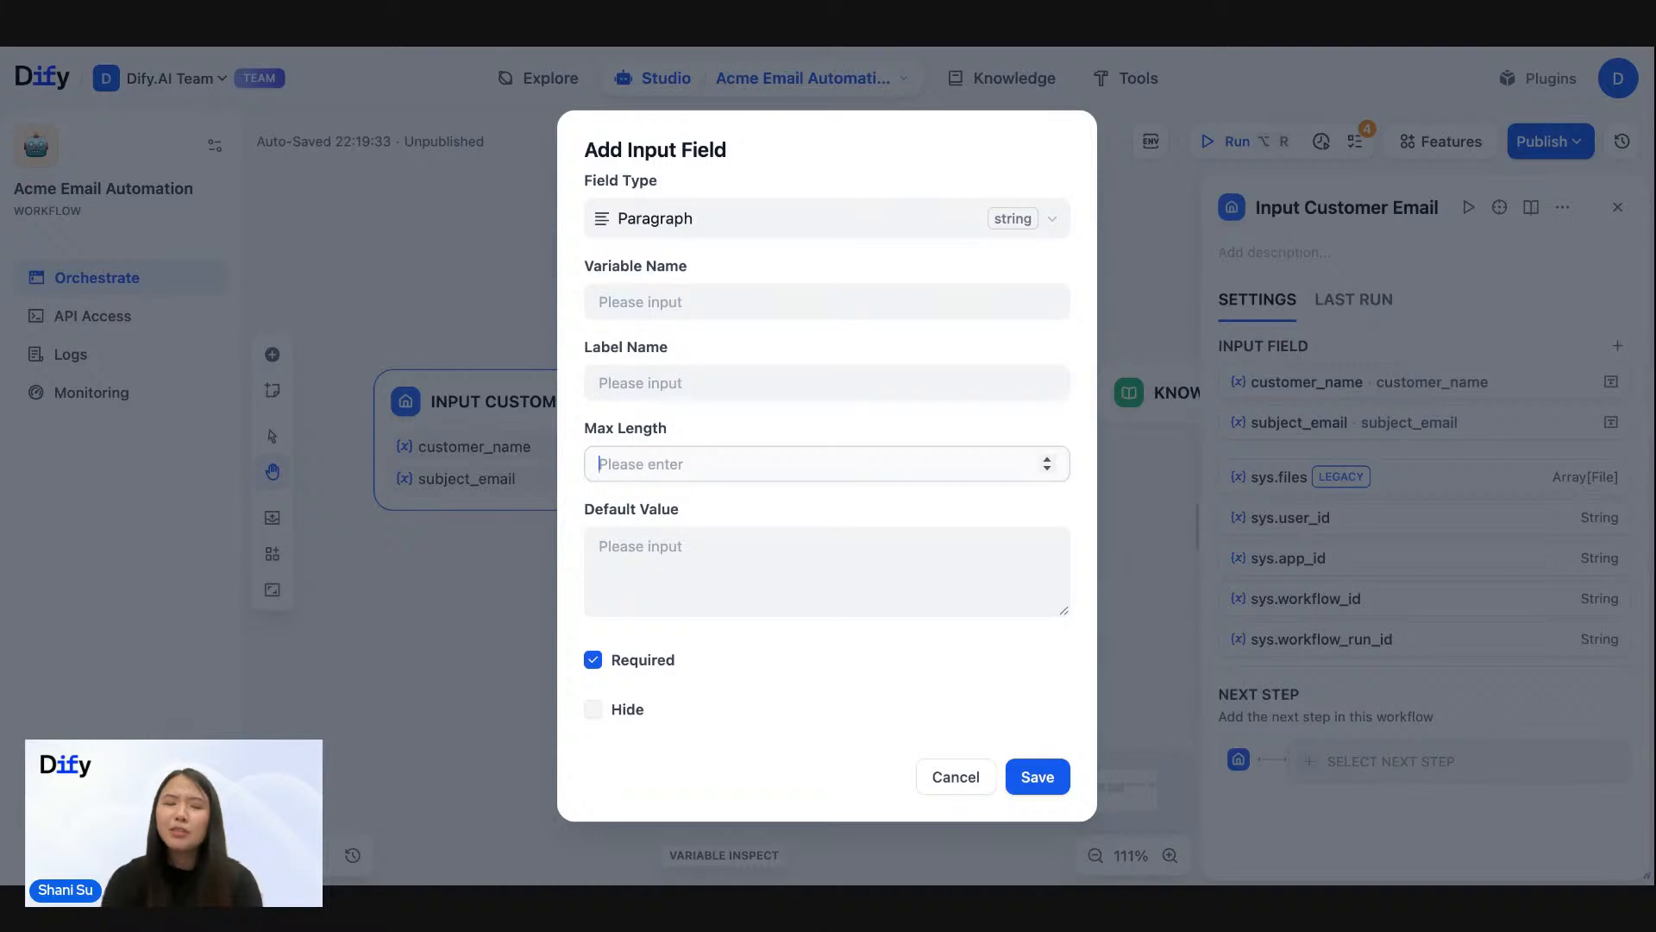
{"action": "type", "text": "5000"}
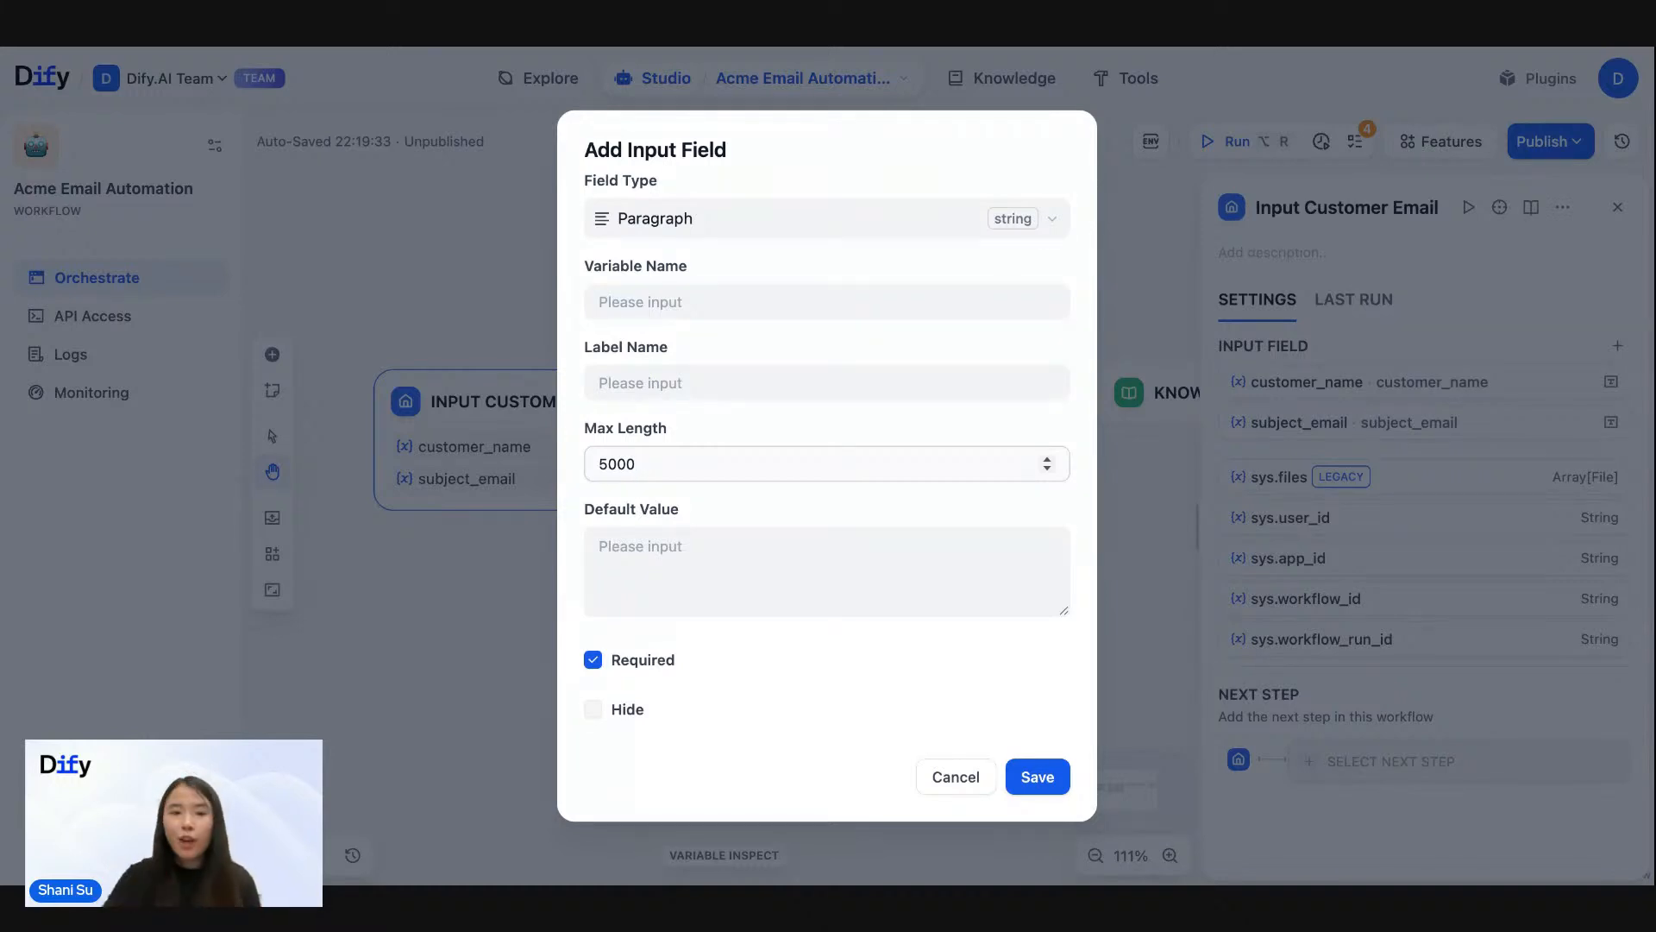
- Name the paragraph field's variable and label "customer_email_body" and save it as a required input
{"action": "left_click", "coordinate": [633, 300]}
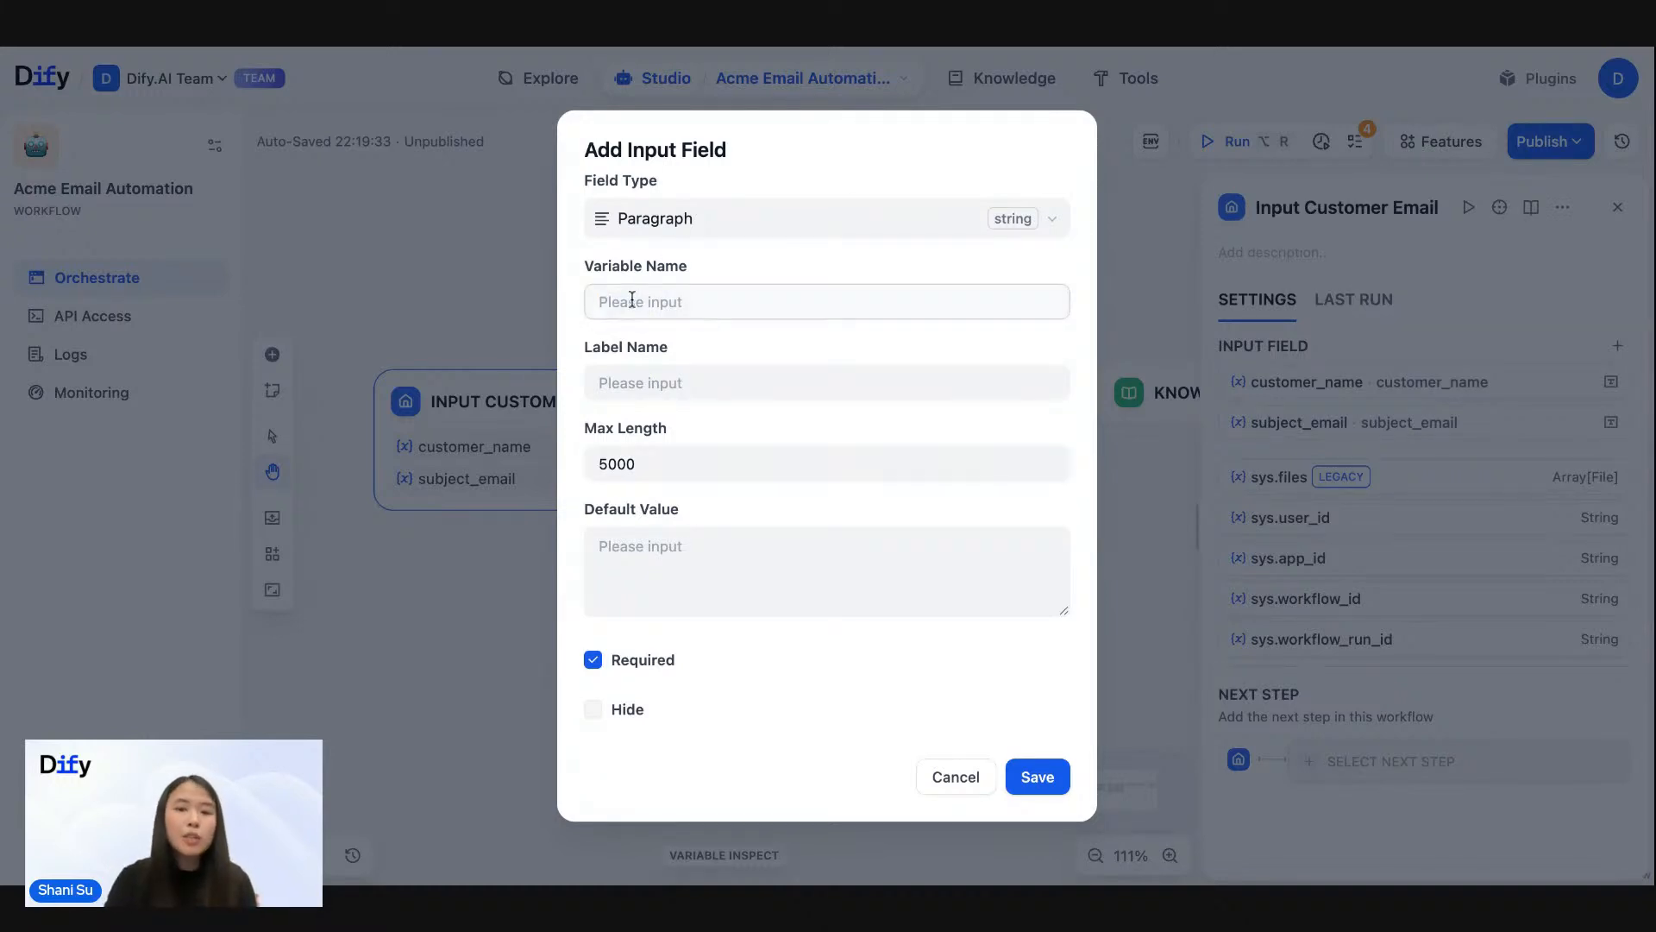
{"action": "type", "text": "cust"}
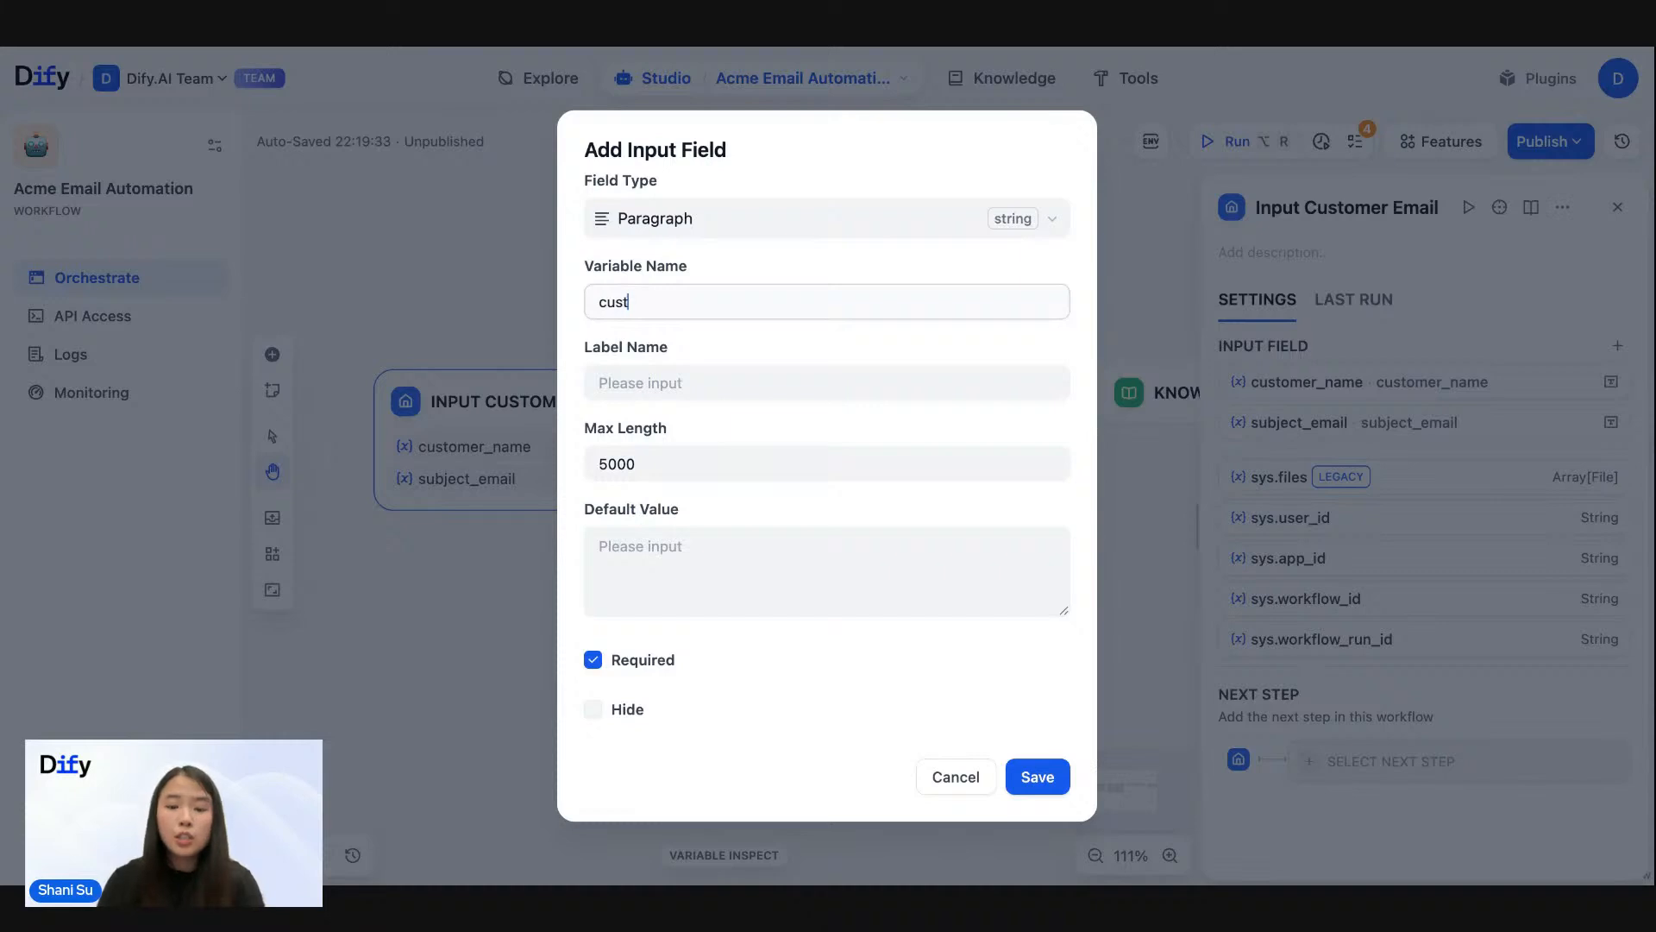
{"action": "type", "text": "omer_email"}
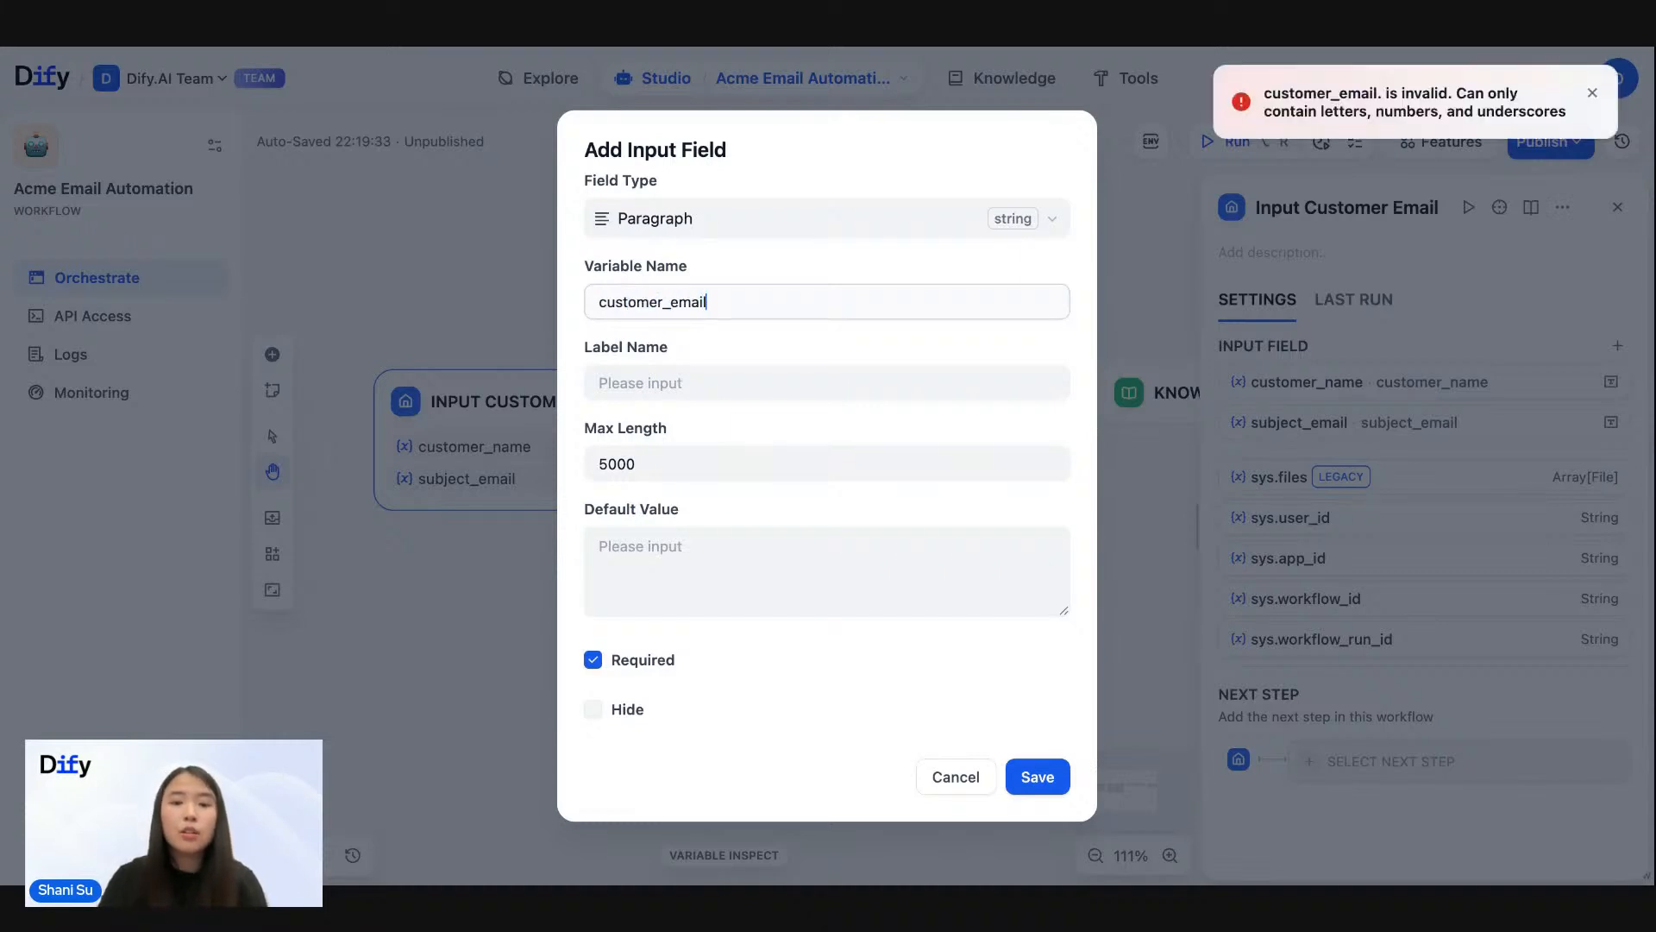
{"action": "key", "text": "period"}
{"action": "type", "text": "_body"}
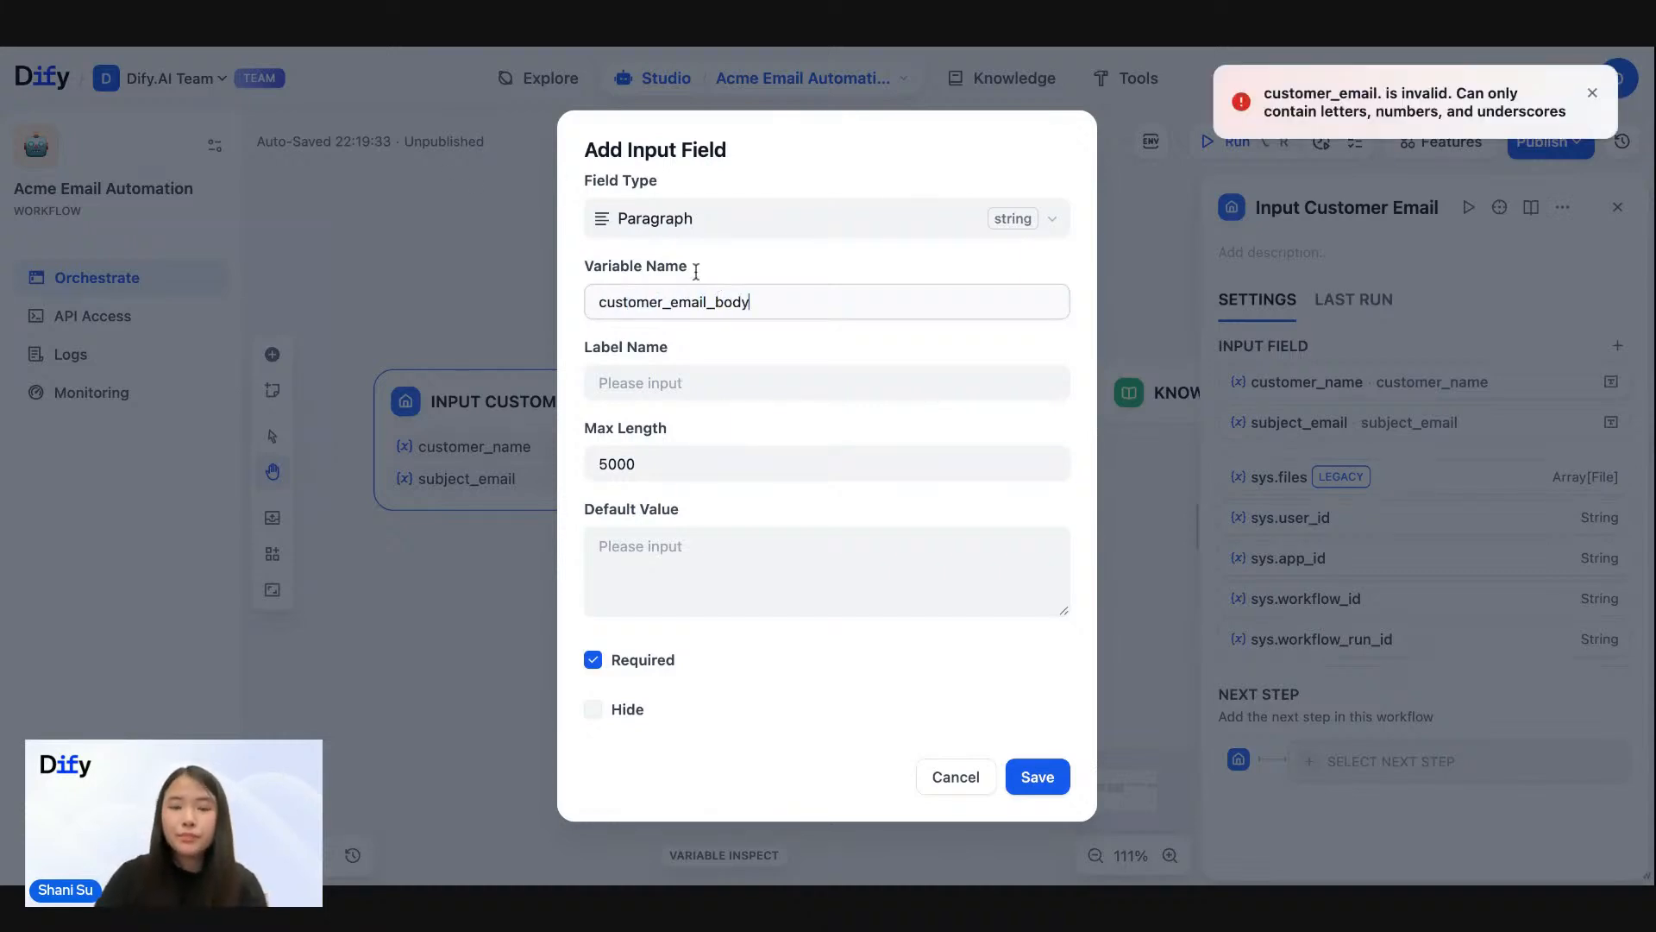
{"action": "left_click", "coordinate": [681, 380]}
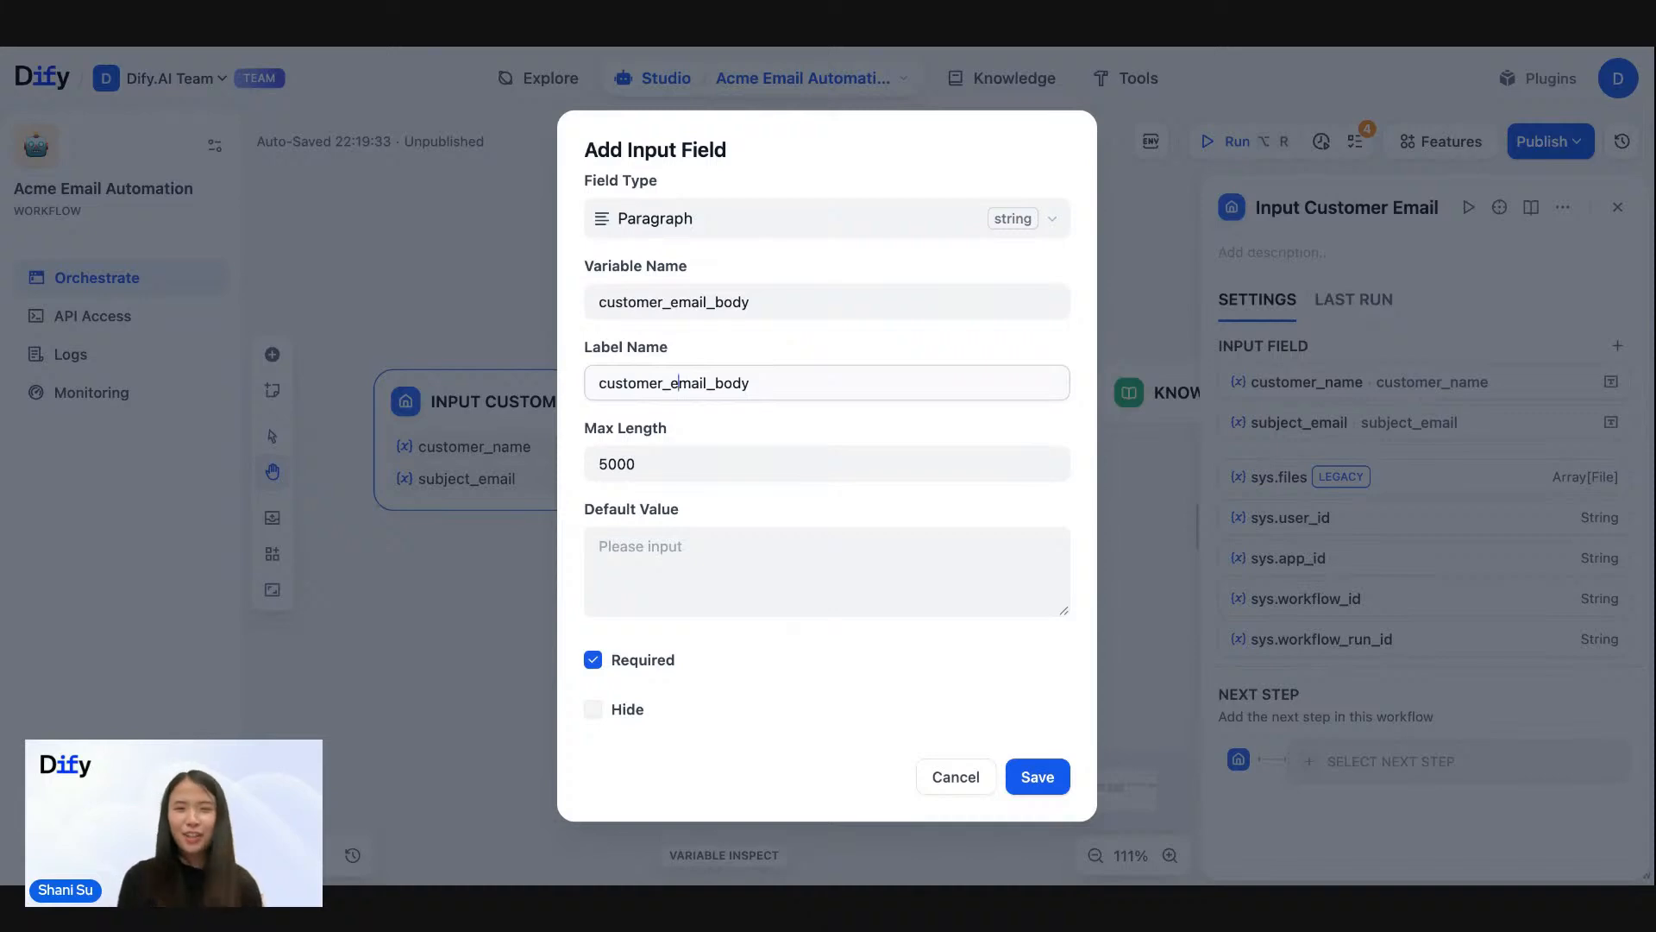
{"action": "left_click", "coordinate": [1037, 777]}
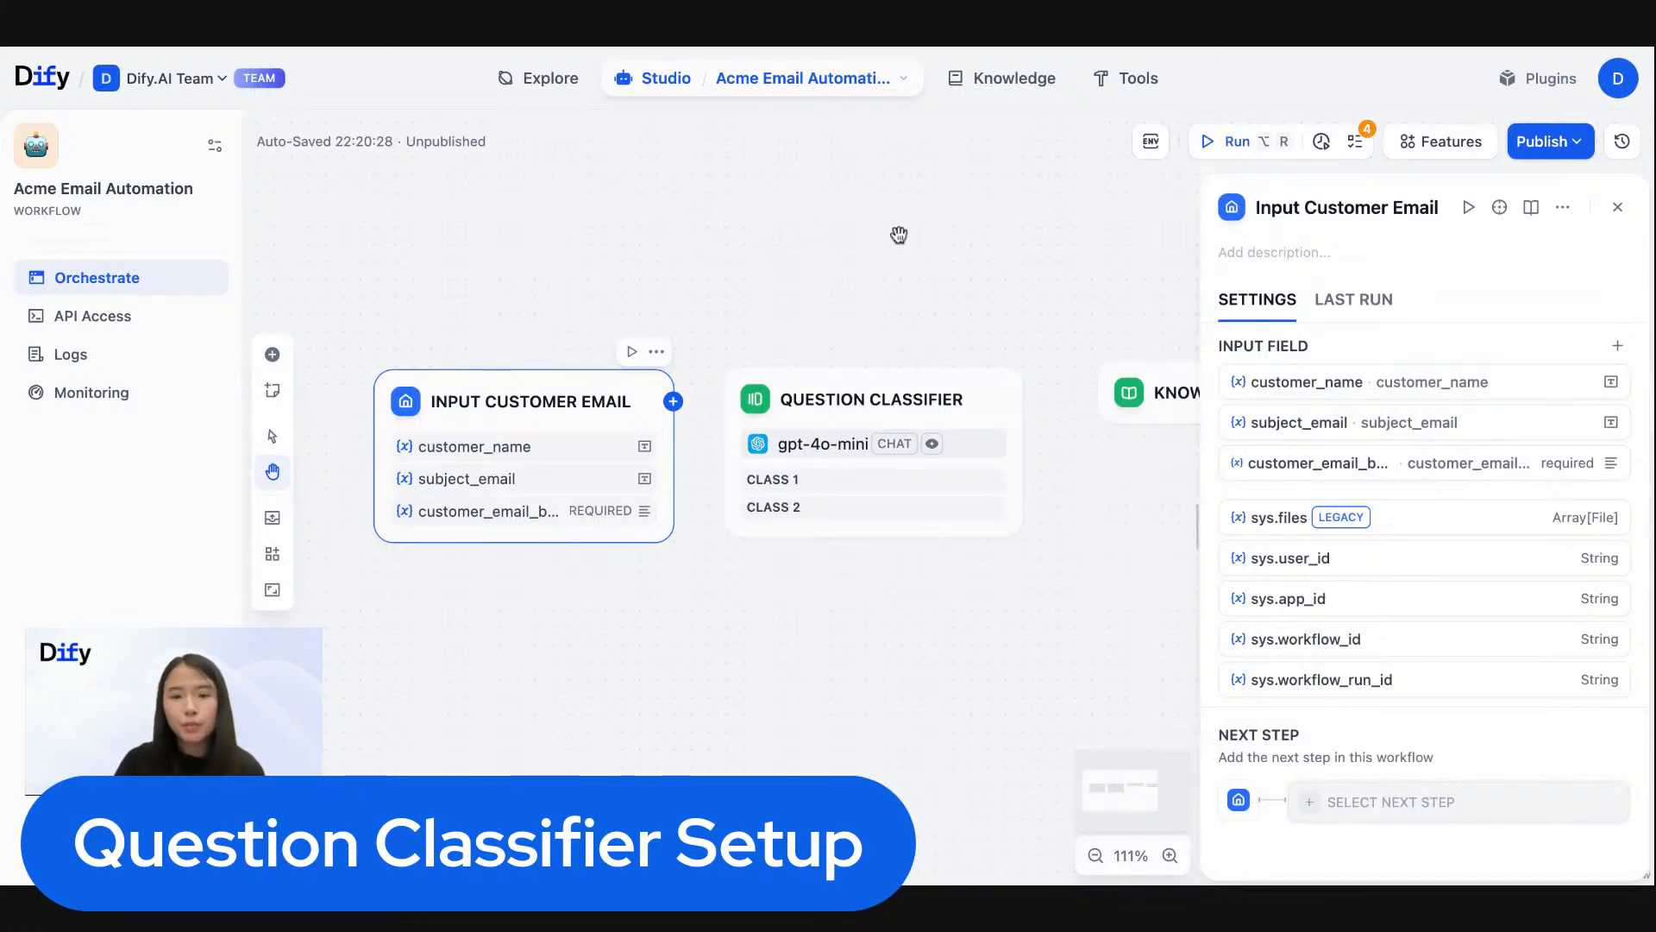
- Open the Question Classifier node and review the available models and the parameters of its gpt-4o-mini model
{"action": "left_click_drag", "start_coordinate": [901, 235], "coordinate": [826, 219]}
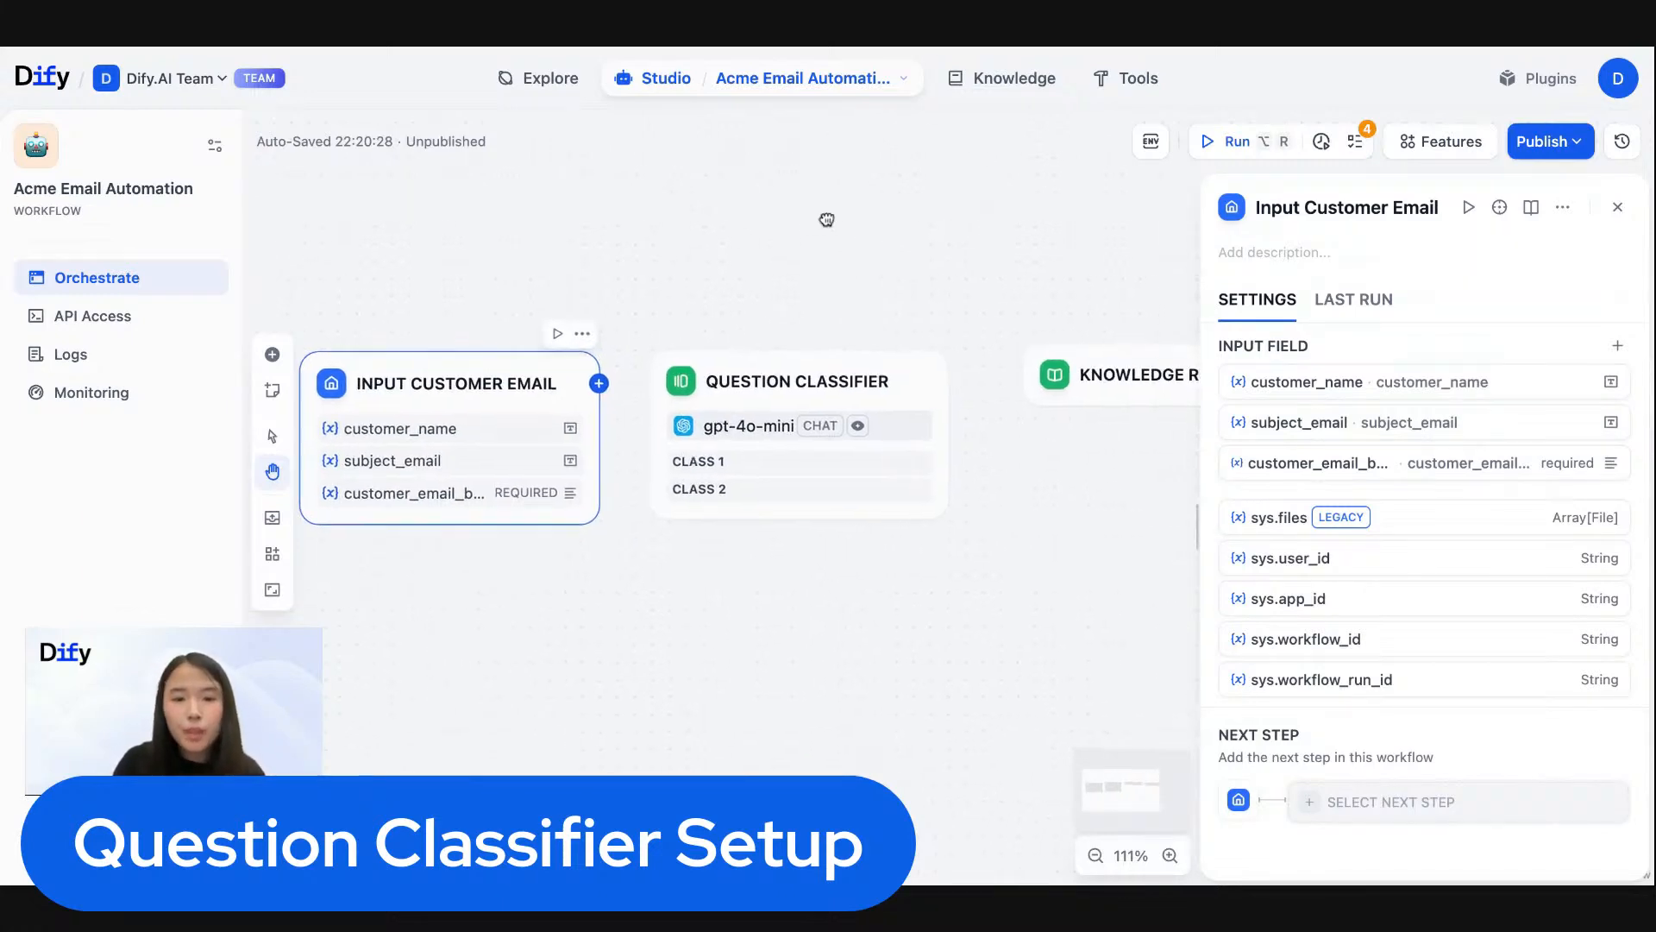
{"action": "left_click", "coordinate": [779, 371]}
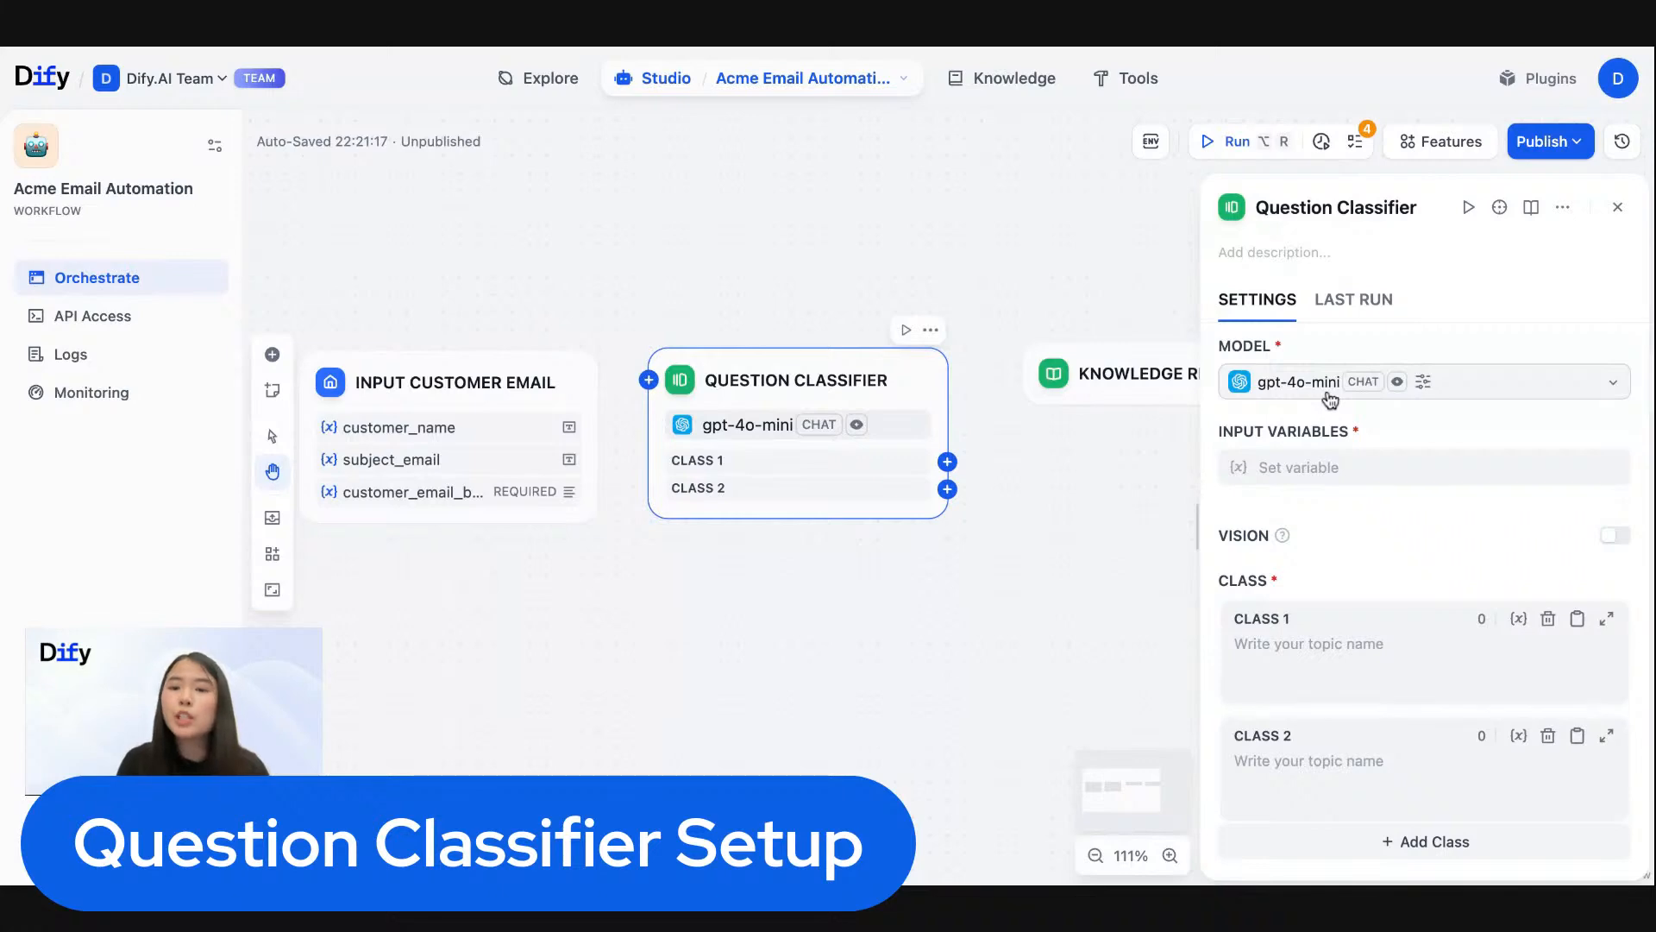
{"action": "left_click", "coordinate": [1486, 386]}
{"action": "left_click", "coordinate": [1133, 227]}
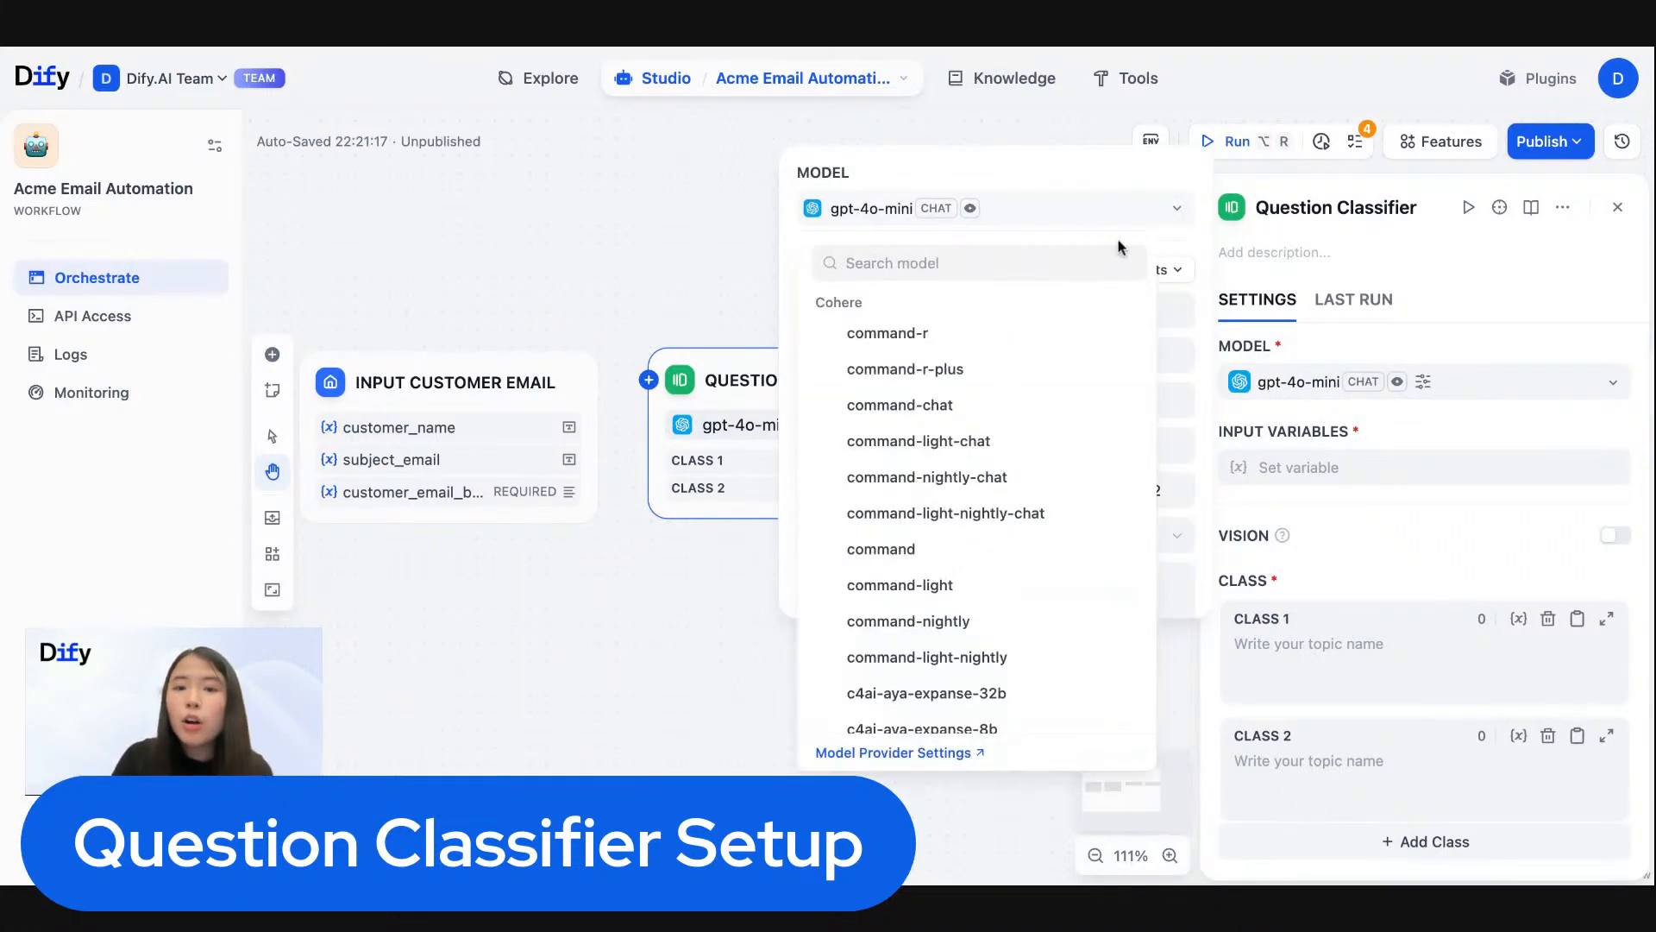
{"action": "scroll", "coordinate": [1039, 429], "scroll_direction": "down", "scroll_amount": 10}
{"action": "scroll", "coordinate": [1039, 429], "scroll_direction": "down", "scroll_amount": 3}
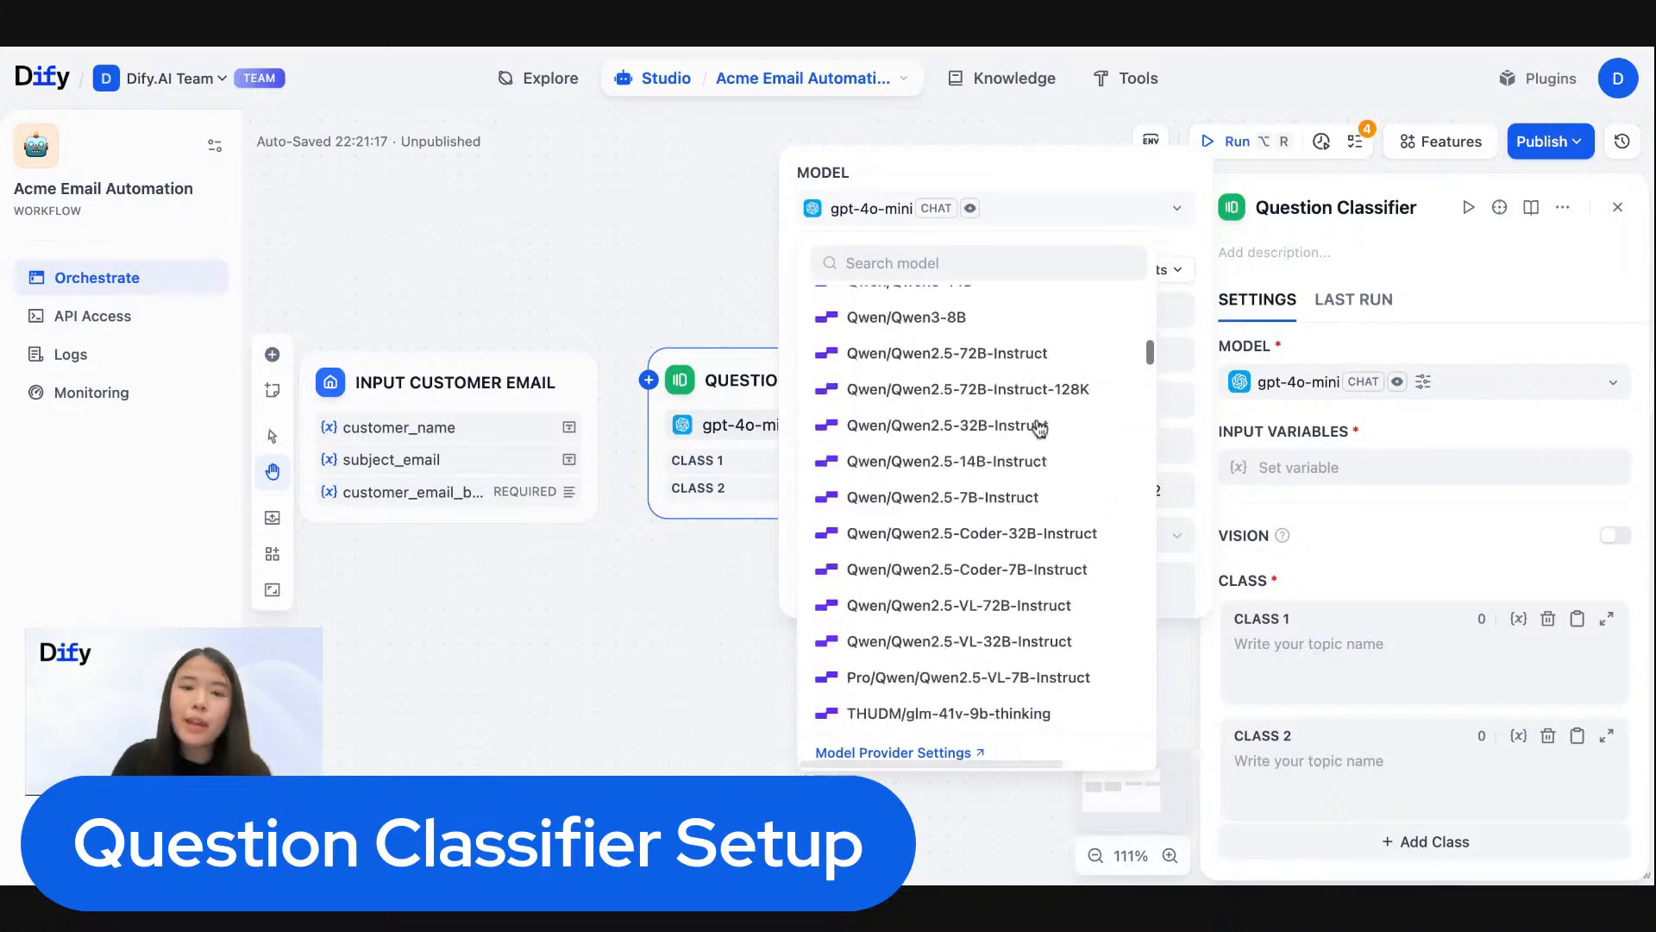
{"action": "scroll", "coordinate": [1039, 428], "scroll_direction": "up", "scroll_amount": 15}
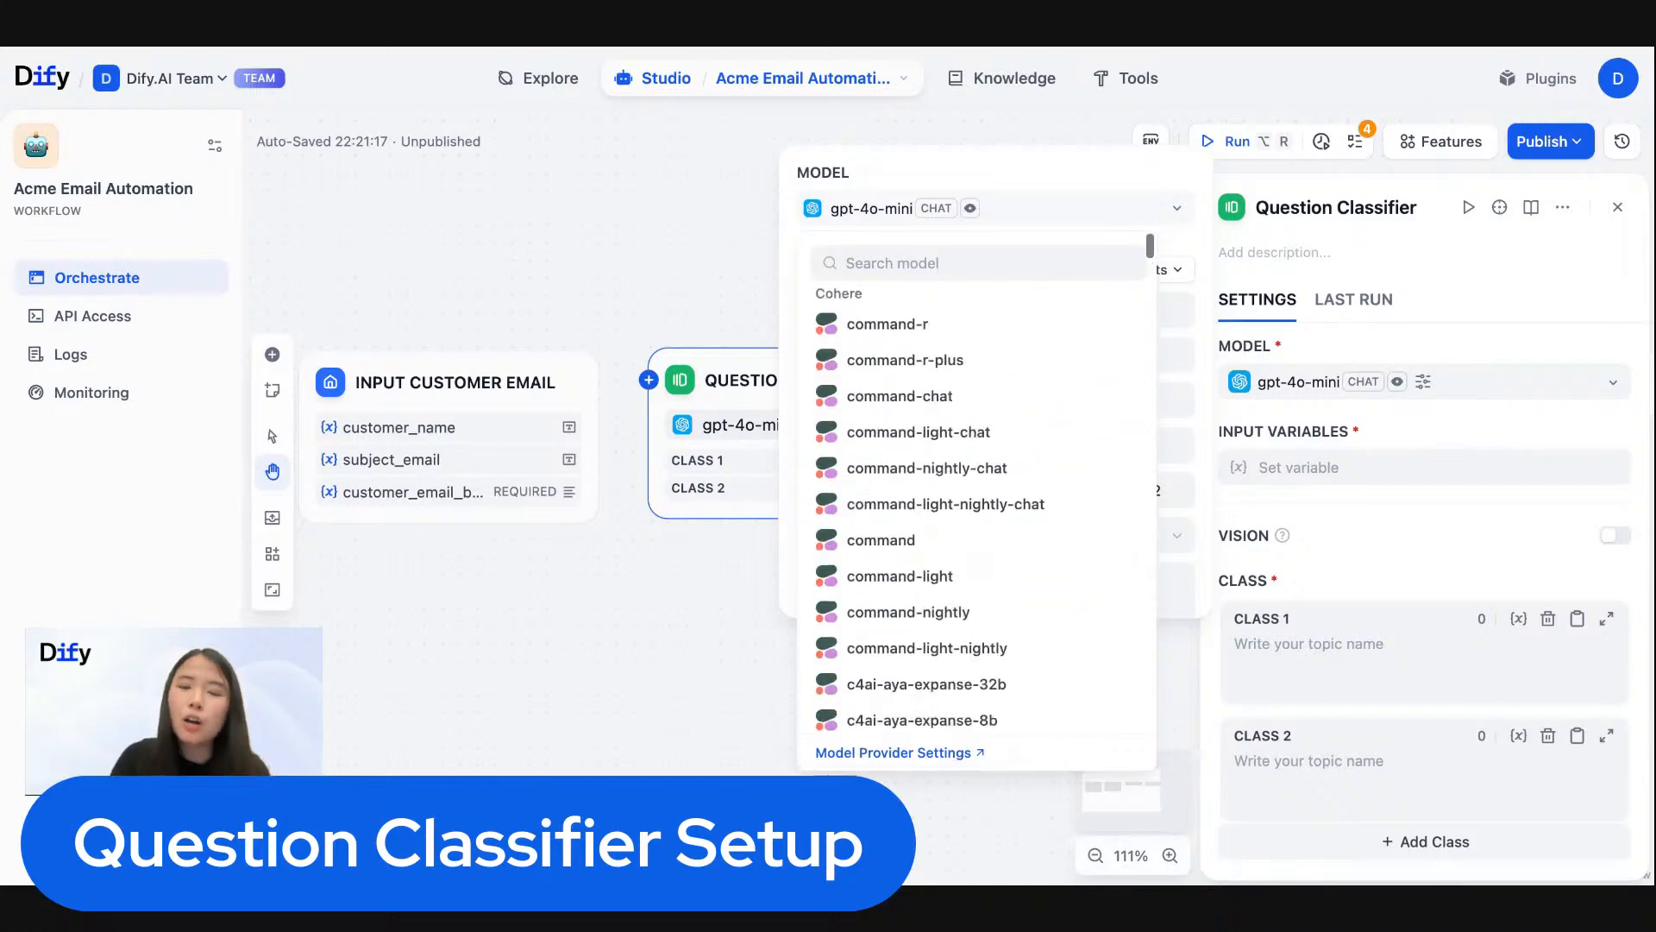
{"action": "left_click", "coordinate": [1100, 169]}
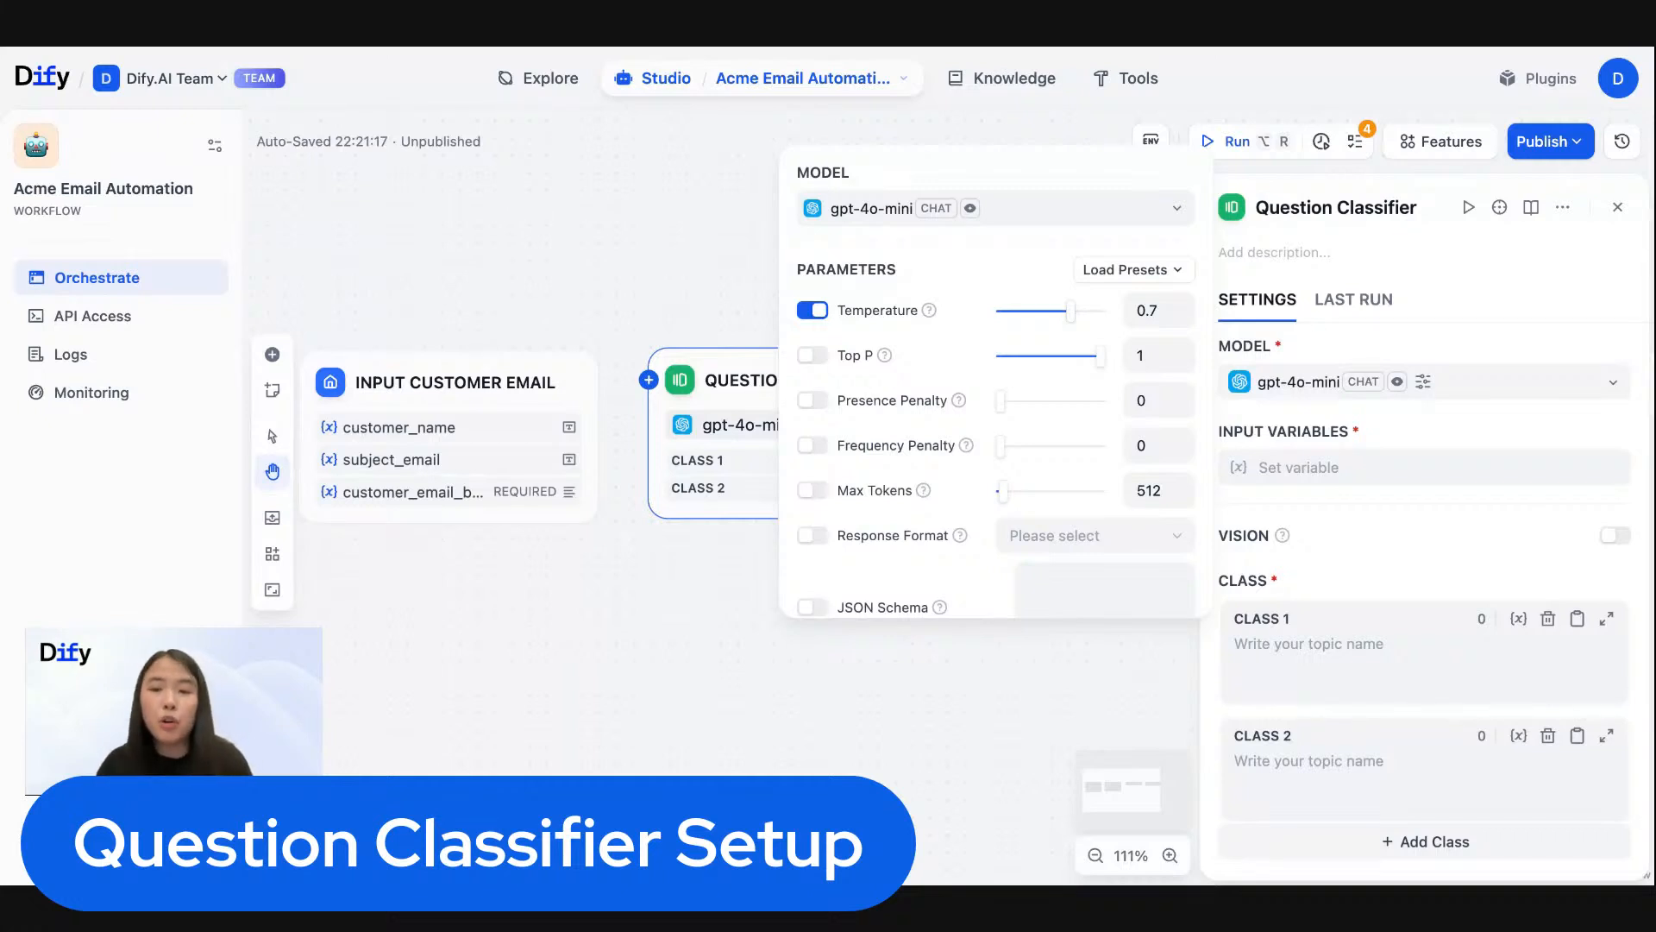
{"action": "scroll", "coordinate": [1043, 466], "scroll_direction": "down", "scroll_amount": 1}
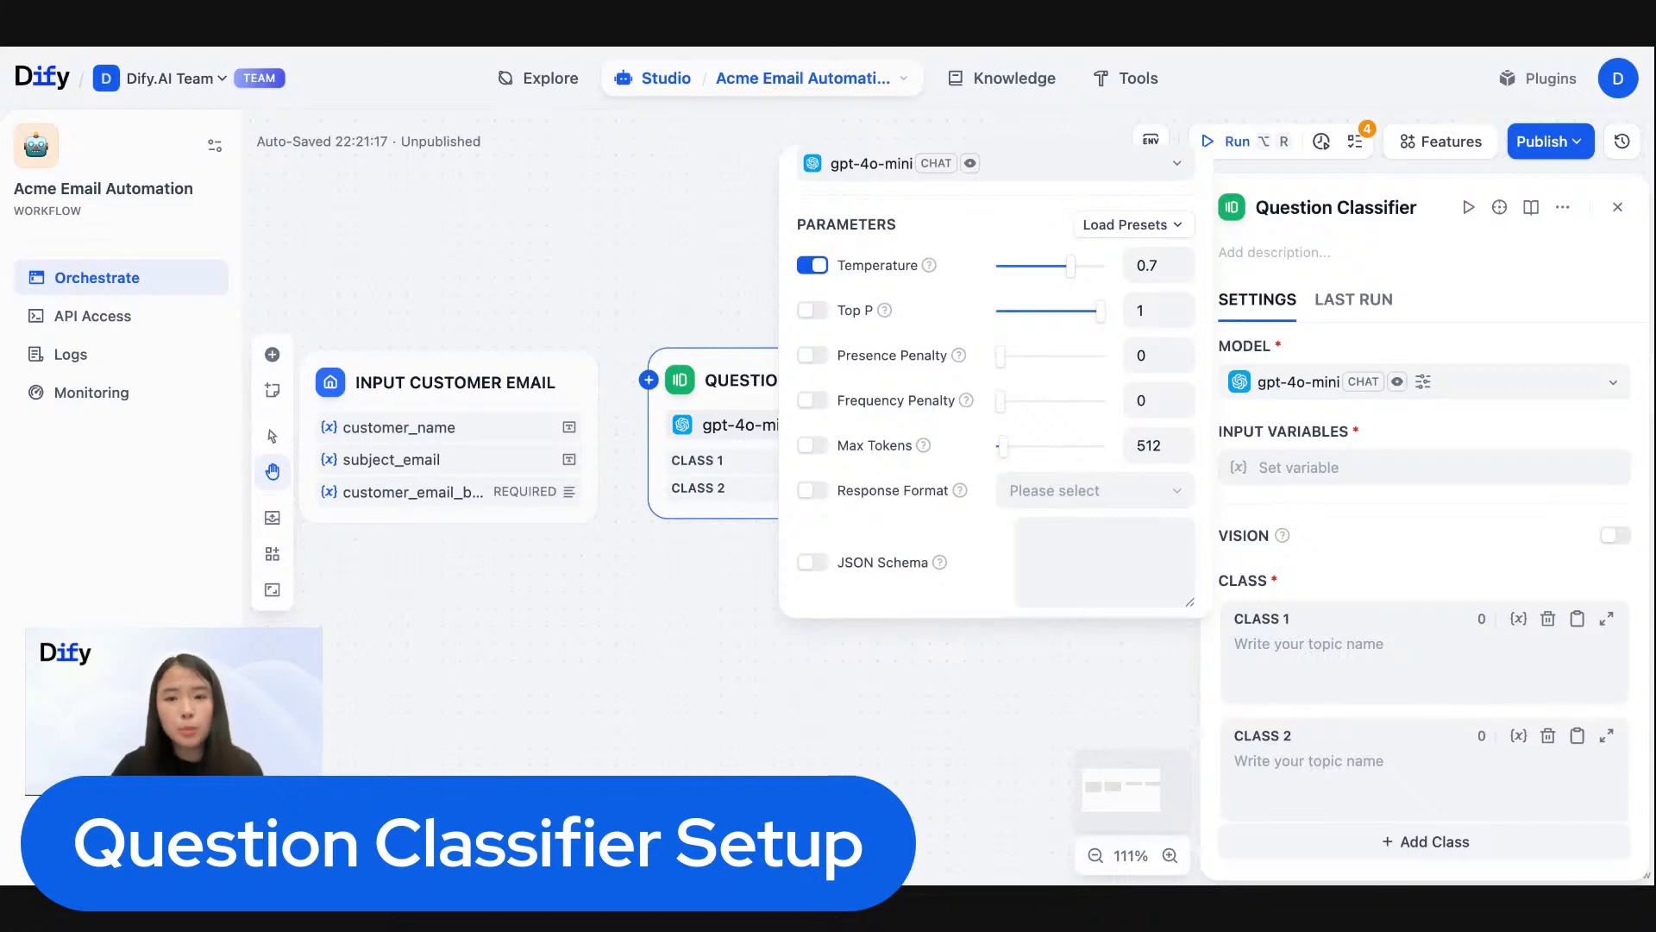
{"action": "scroll", "coordinate": [996, 381], "scroll_direction": "up", "scroll_amount": 1}
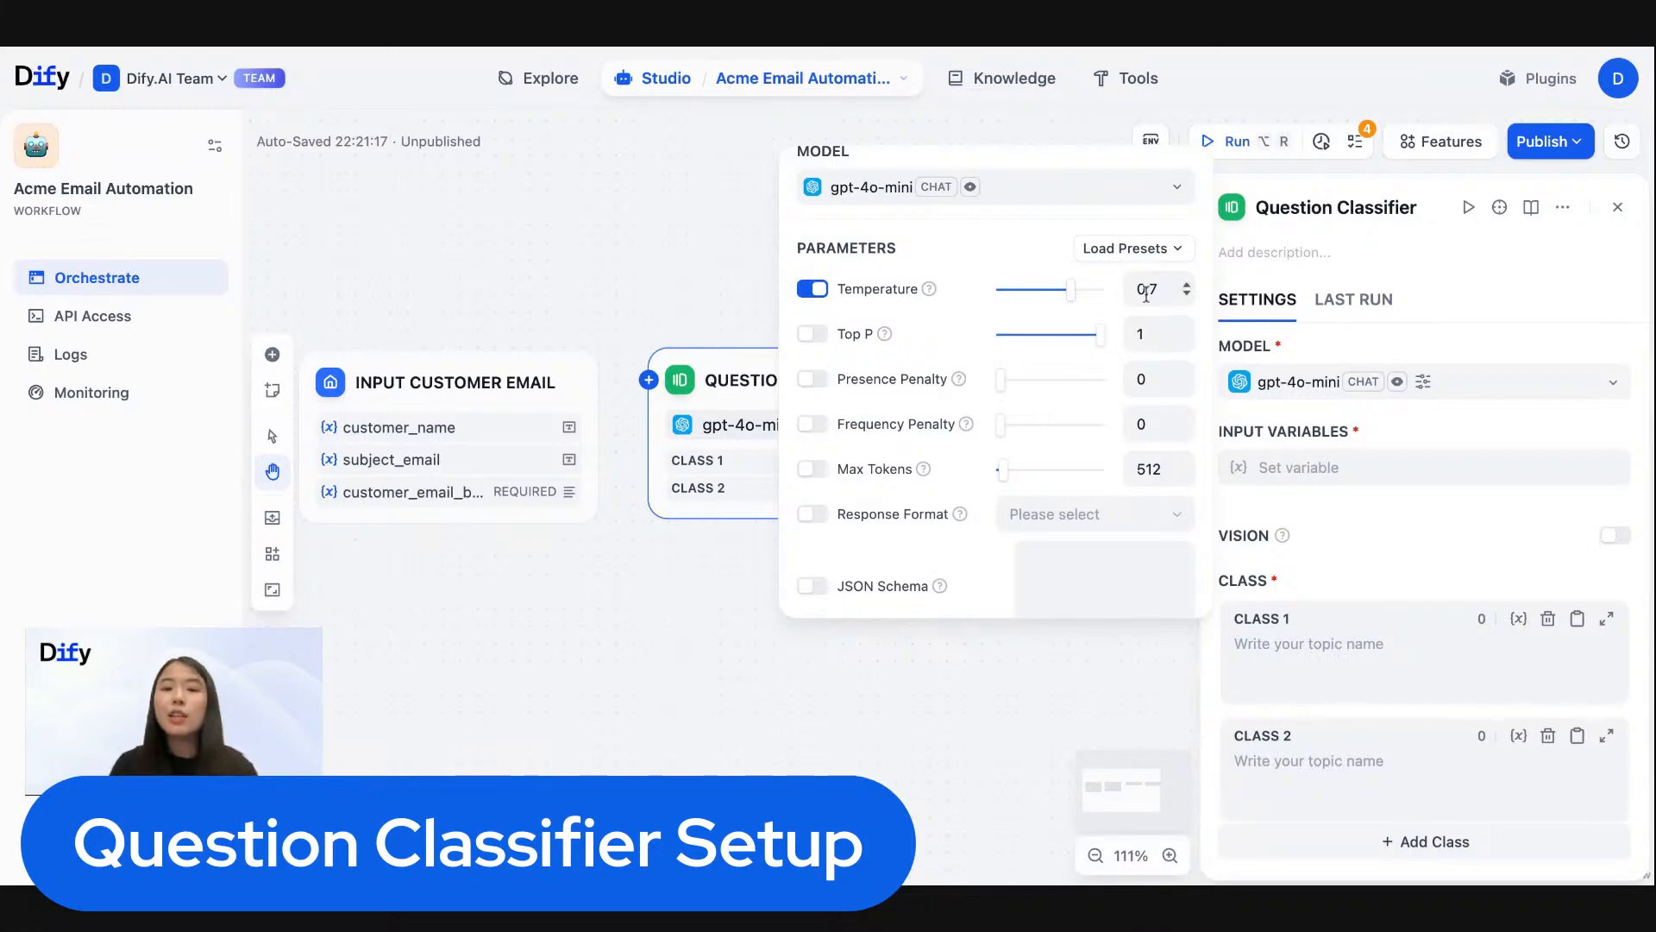
{"action": "left_click", "coordinate": [1386, 351]}
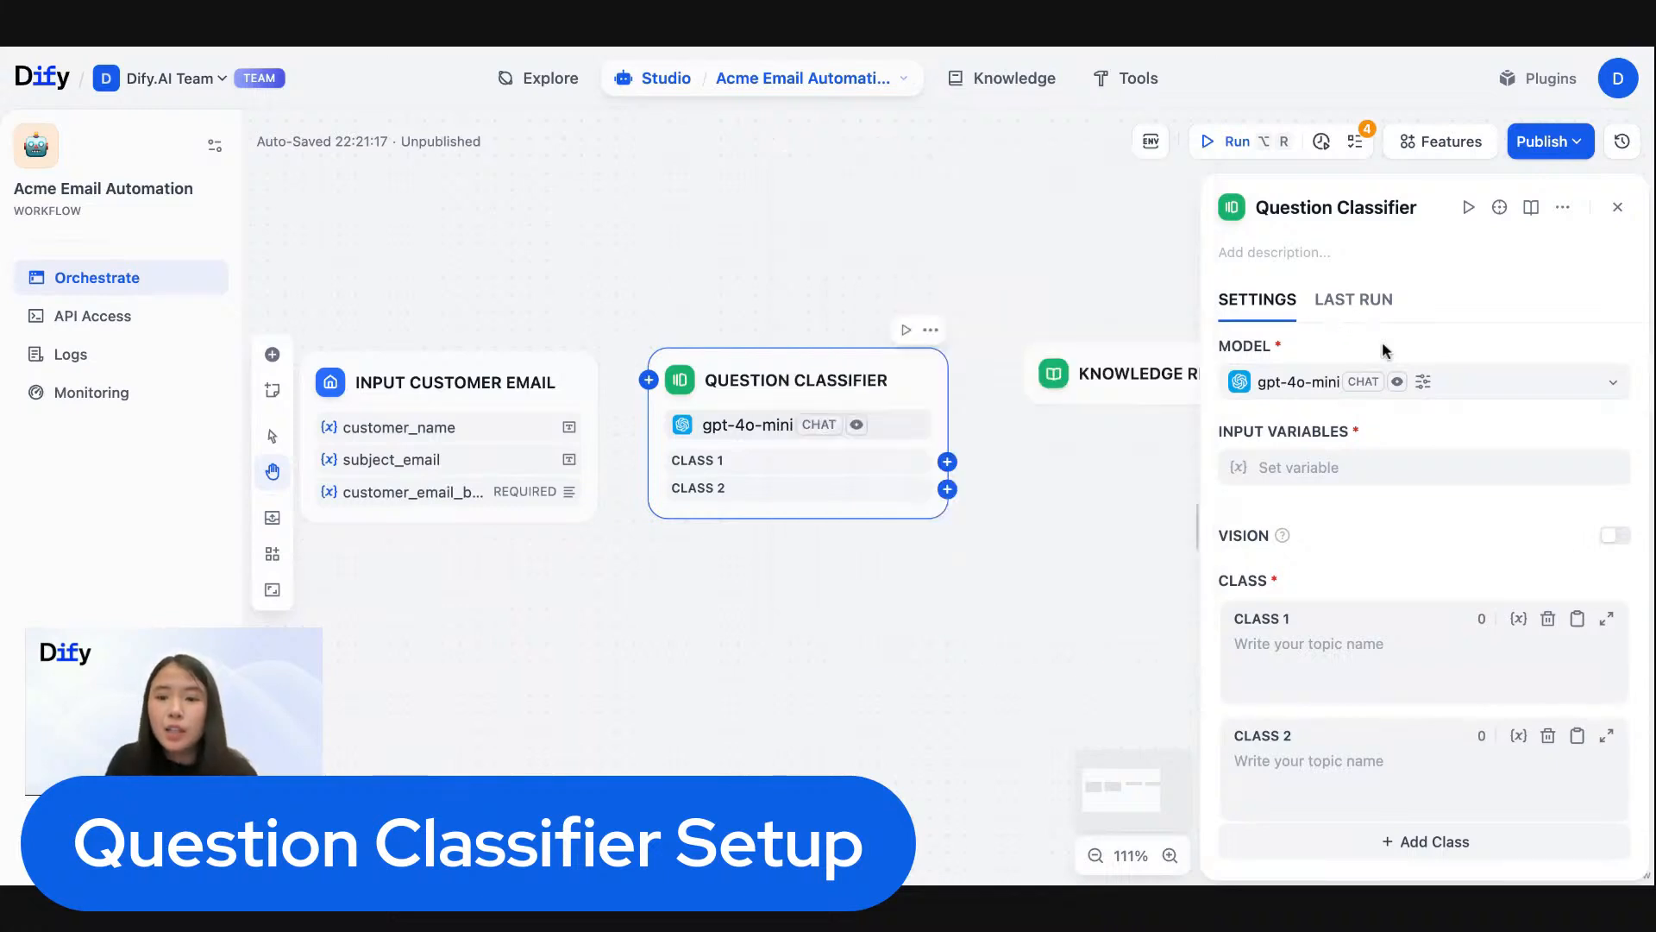
- Check which input variables the Question Classifier node can use
{"action": "triple_click", "coordinate": [1242, 433]}
{"action": "left_click", "coordinate": [1437, 430]}
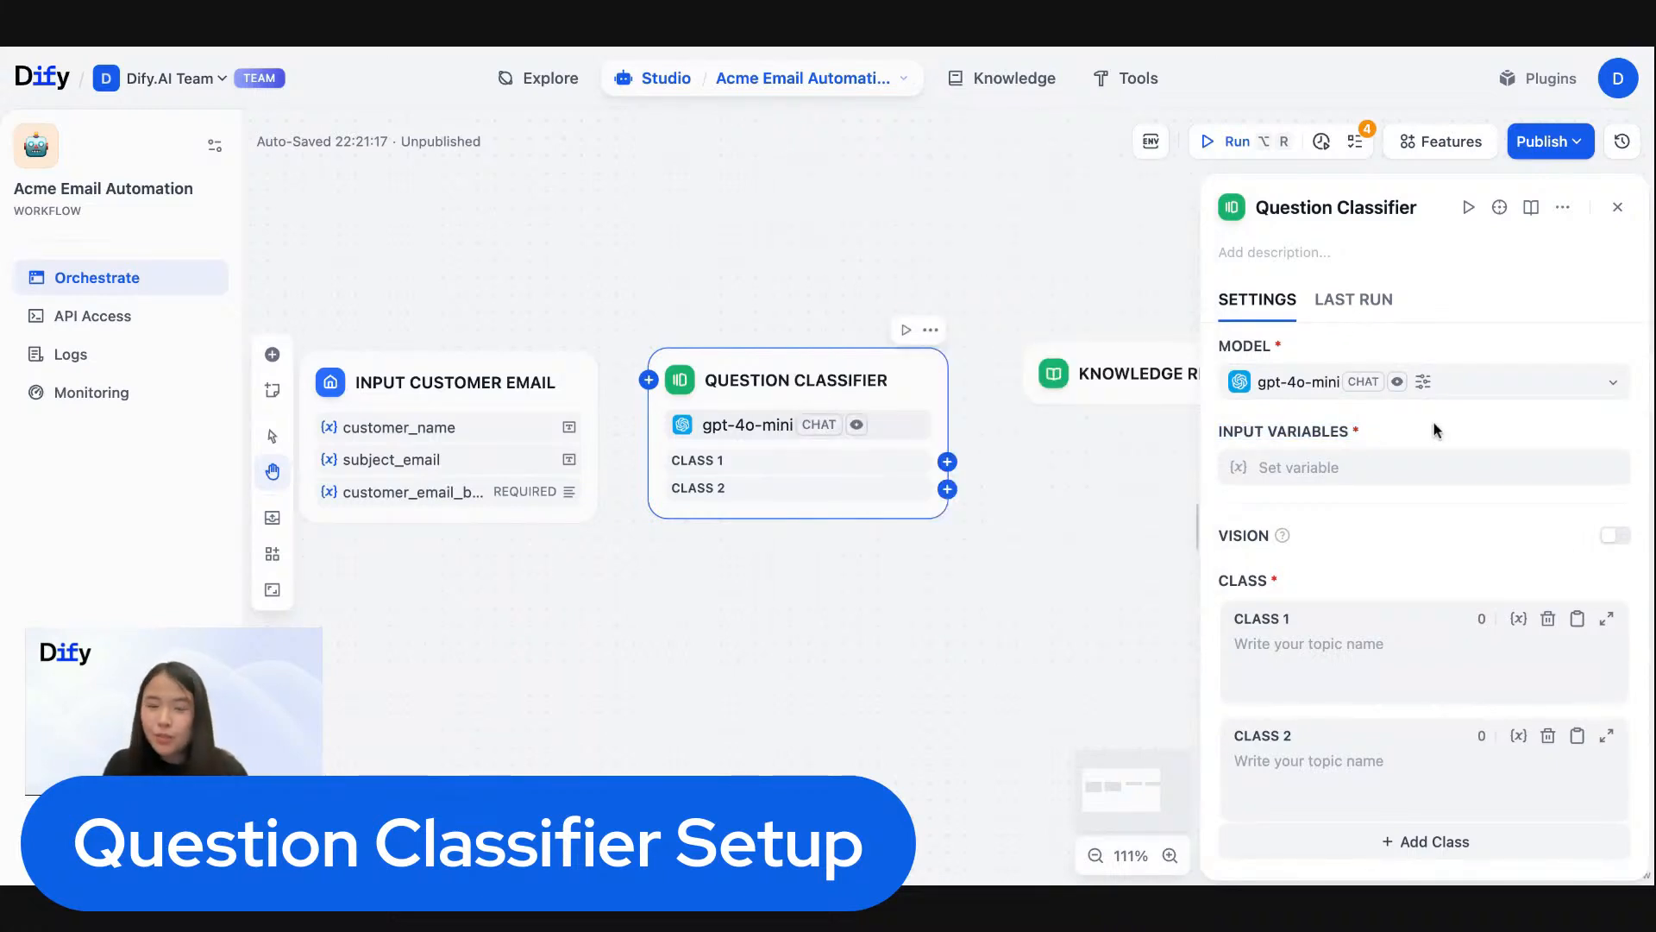
{"action": "left_click", "coordinate": [1341, 475]}
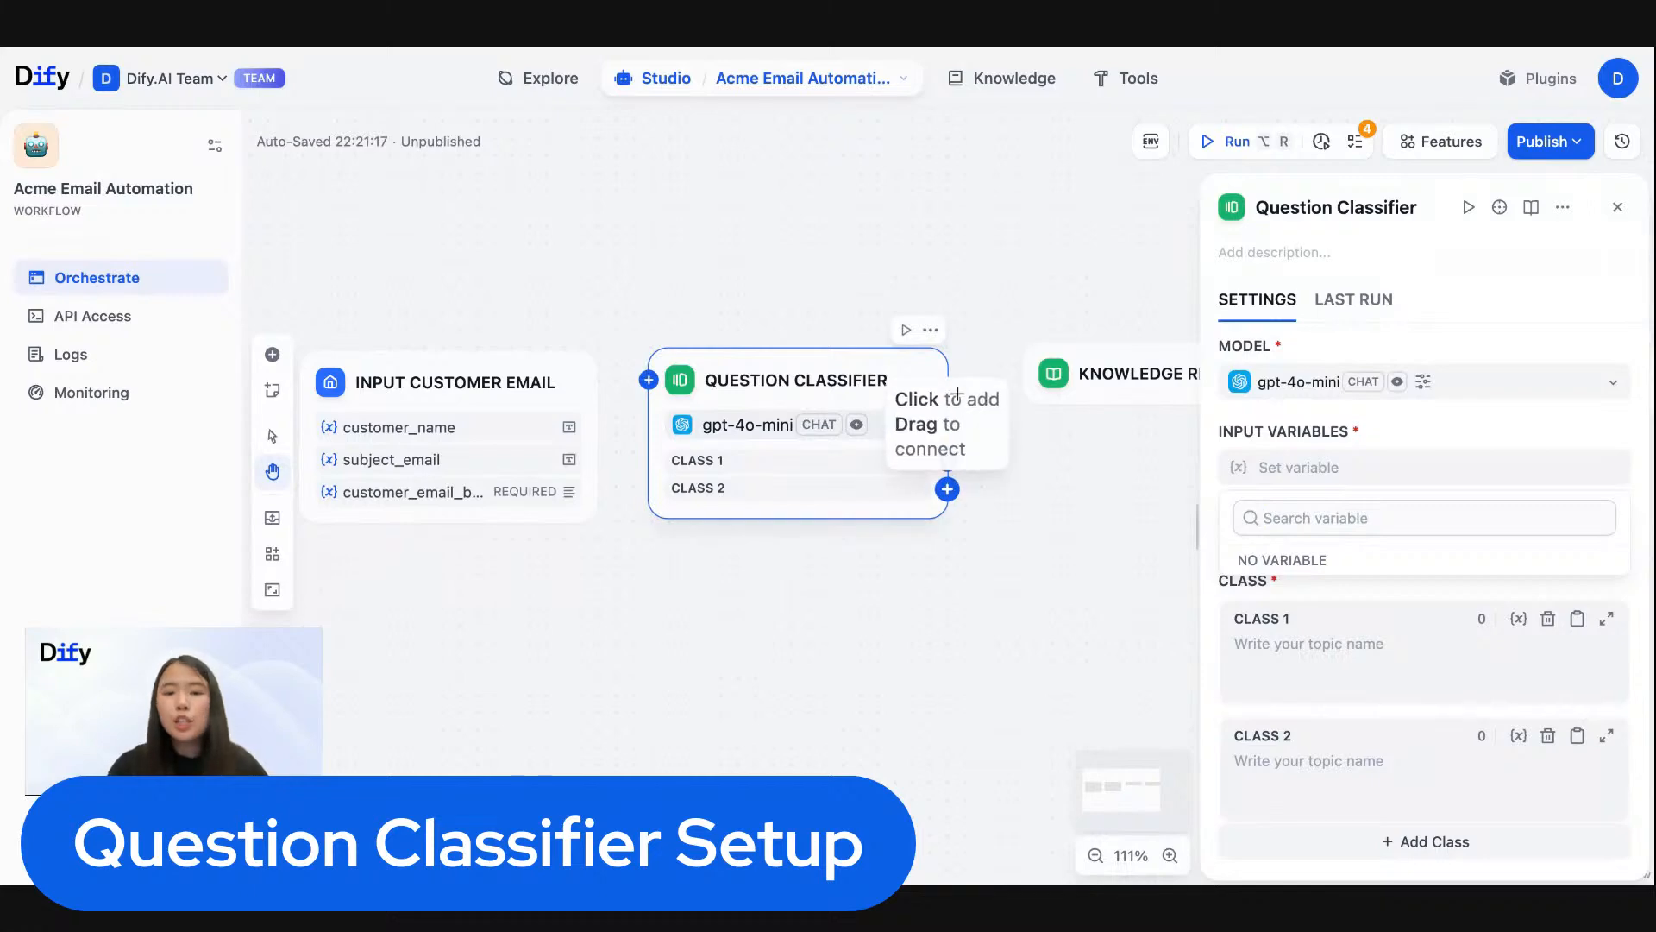
- Connect the Input Customer Email node to the Question Classifier and select customer_email_body as the classifier's input variable
{"action": "left_click", "coordinate": [793, 391]}
{"action": "left_click_drag", "start_coordinate": [793, 392], "coordinate": [784, 450]}
{"action": "scroll", "coordinate": [764, 436], "scroll_direction": "up", "scroll_amount": 4}
{"action": "scroll", "coordinate": [764, 436], "scroll_direction": "down", "scroll_amount": 5}
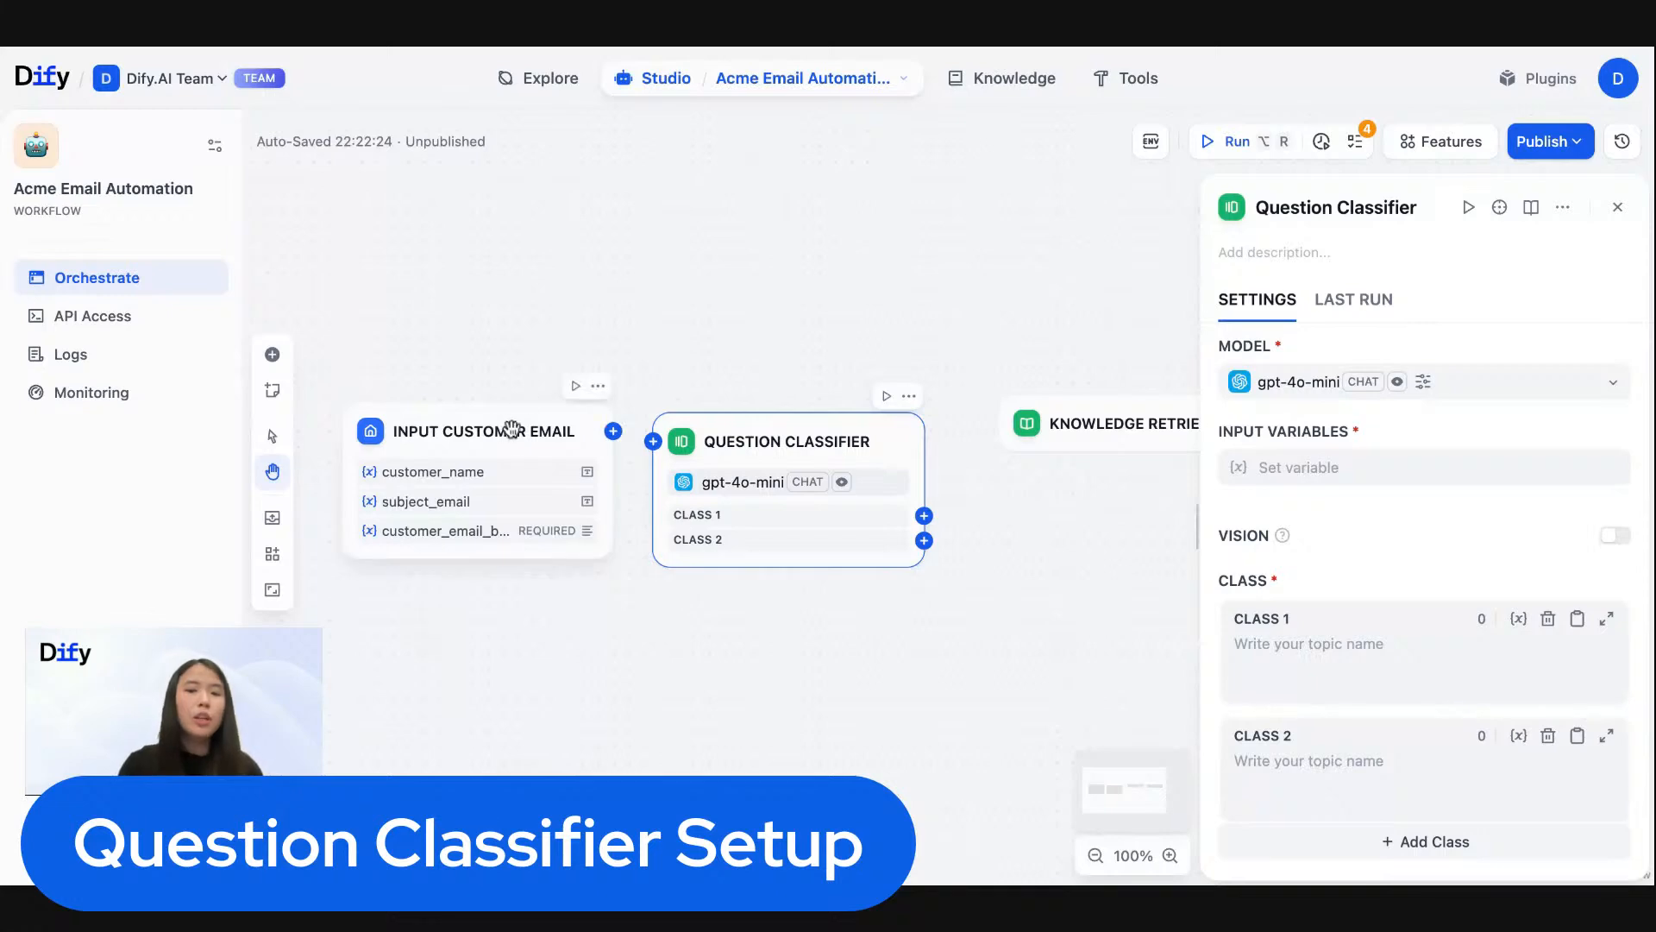
{"action": "left_click_drag", "start_coordinate": [515, 433], "coordinate": [486, 442]}
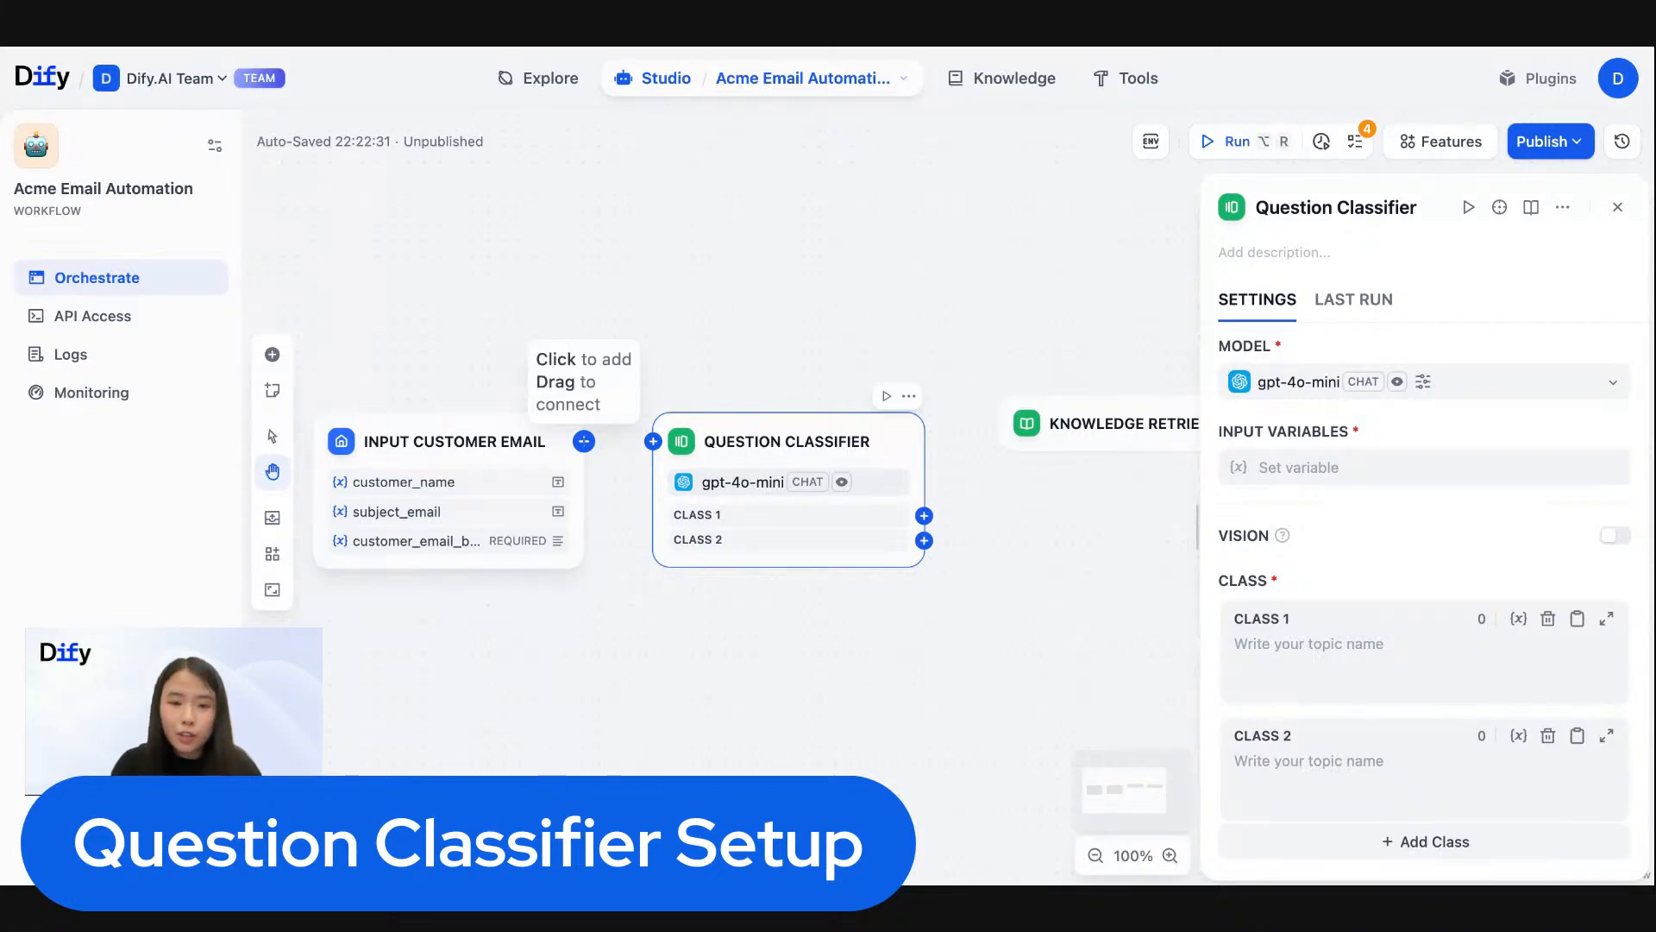
{"action": "left_click_drag", "start_coordinate": [584, 441], "coordinate": [648, 441]}
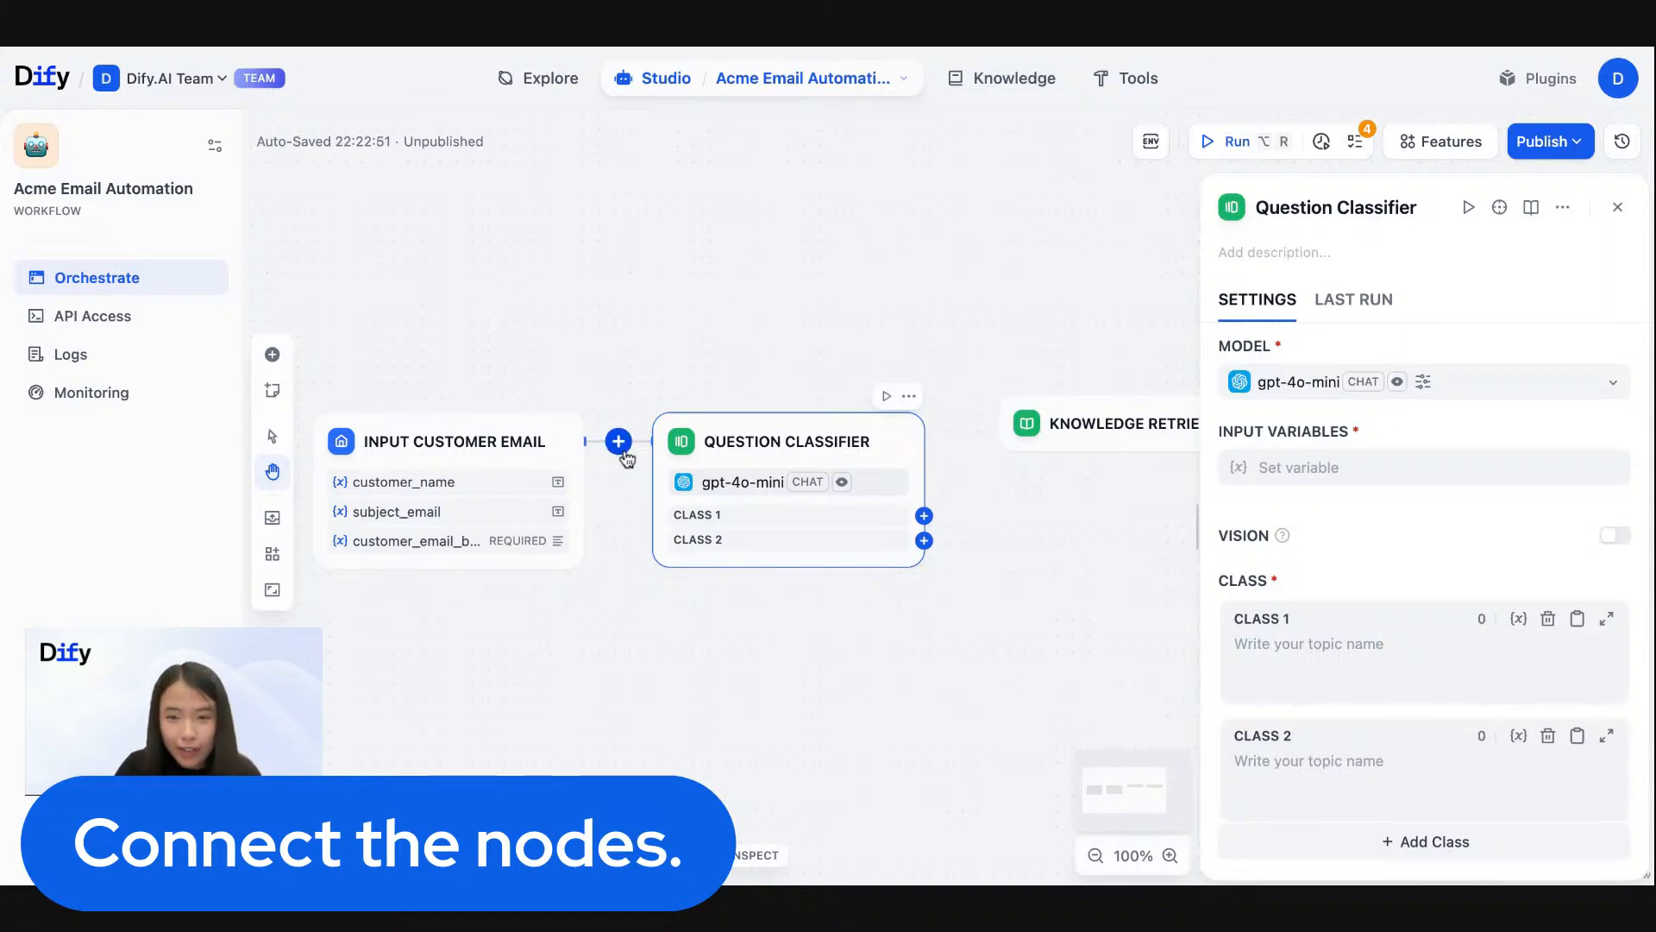
{"action": "left_click", "coordinate": [1329, 479]}
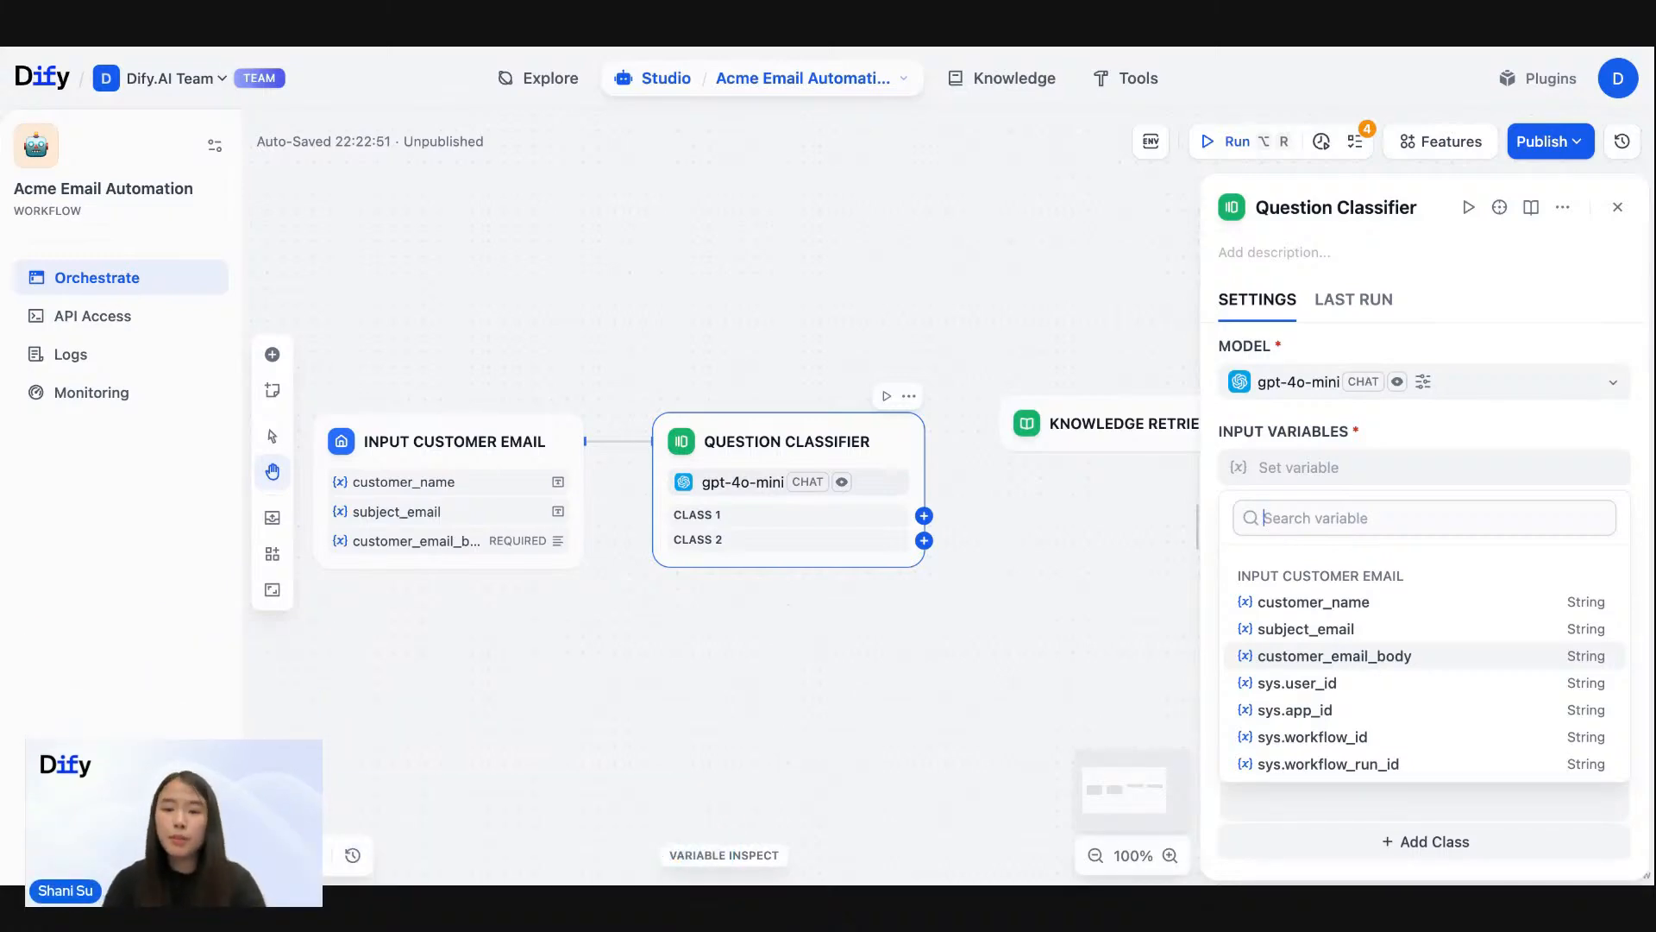
{"action": "left_click", "coordinate": [1363, 661]}
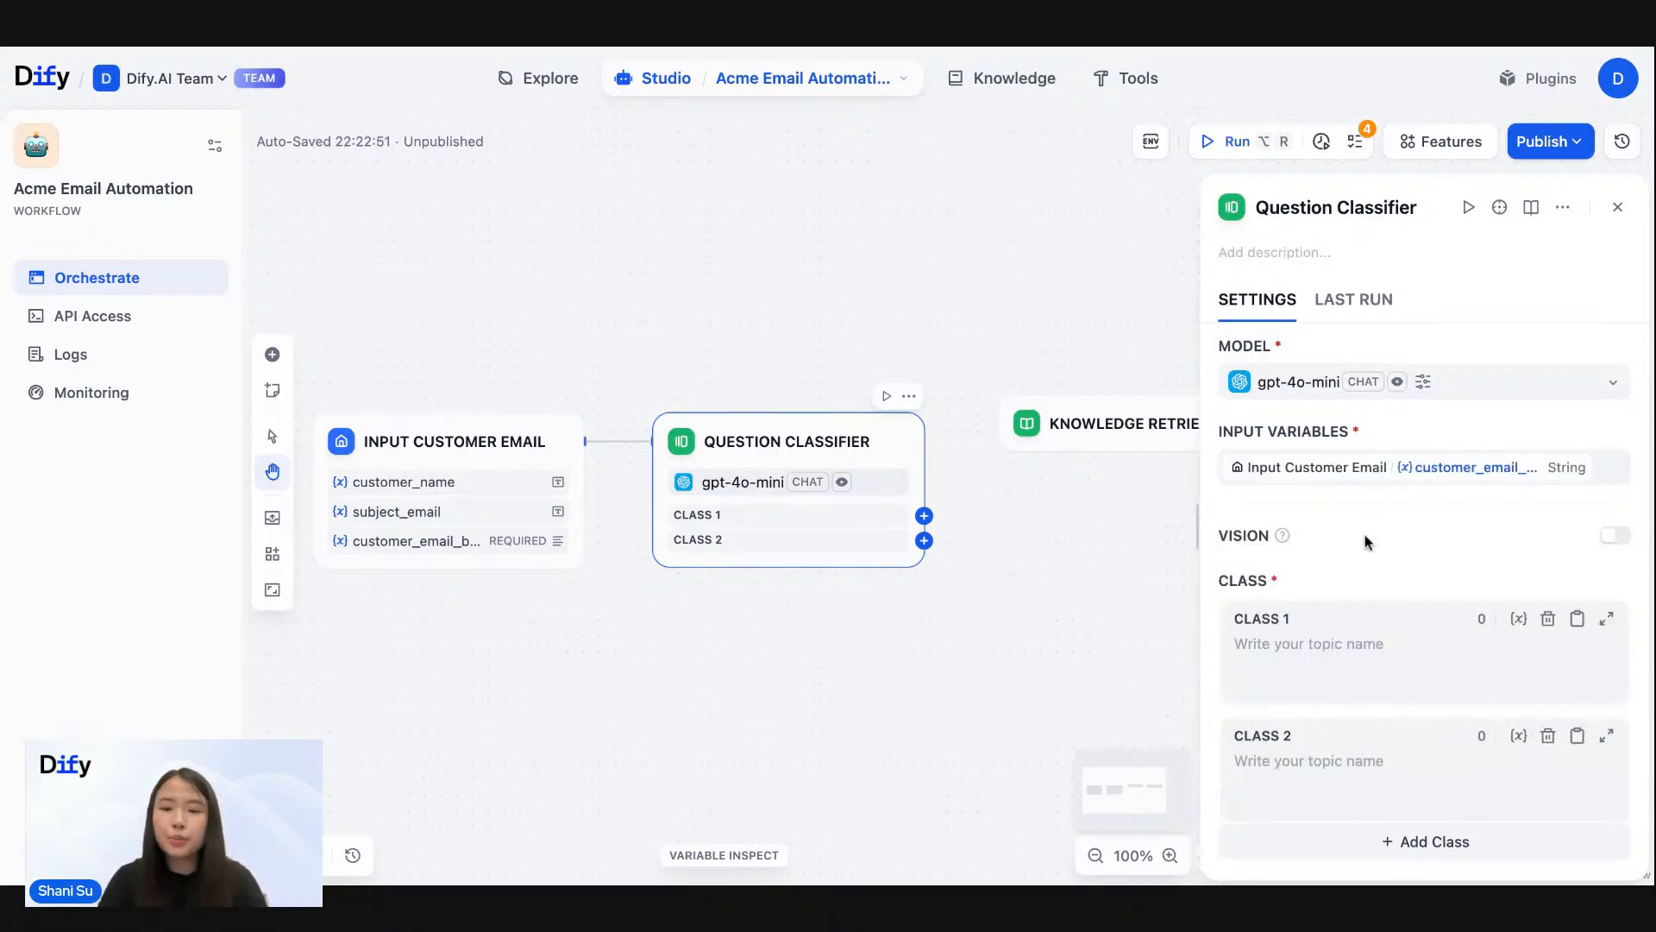
- Define Class 1 as "Shipping / Delivery Issues", pasting its description of late packages, shipping delays, tracking issues or delivery status with the example phrases
{"action": "scroll", "coordinate": [1369, 483], "scroll_direction": "down", "scroll_amount": 1}
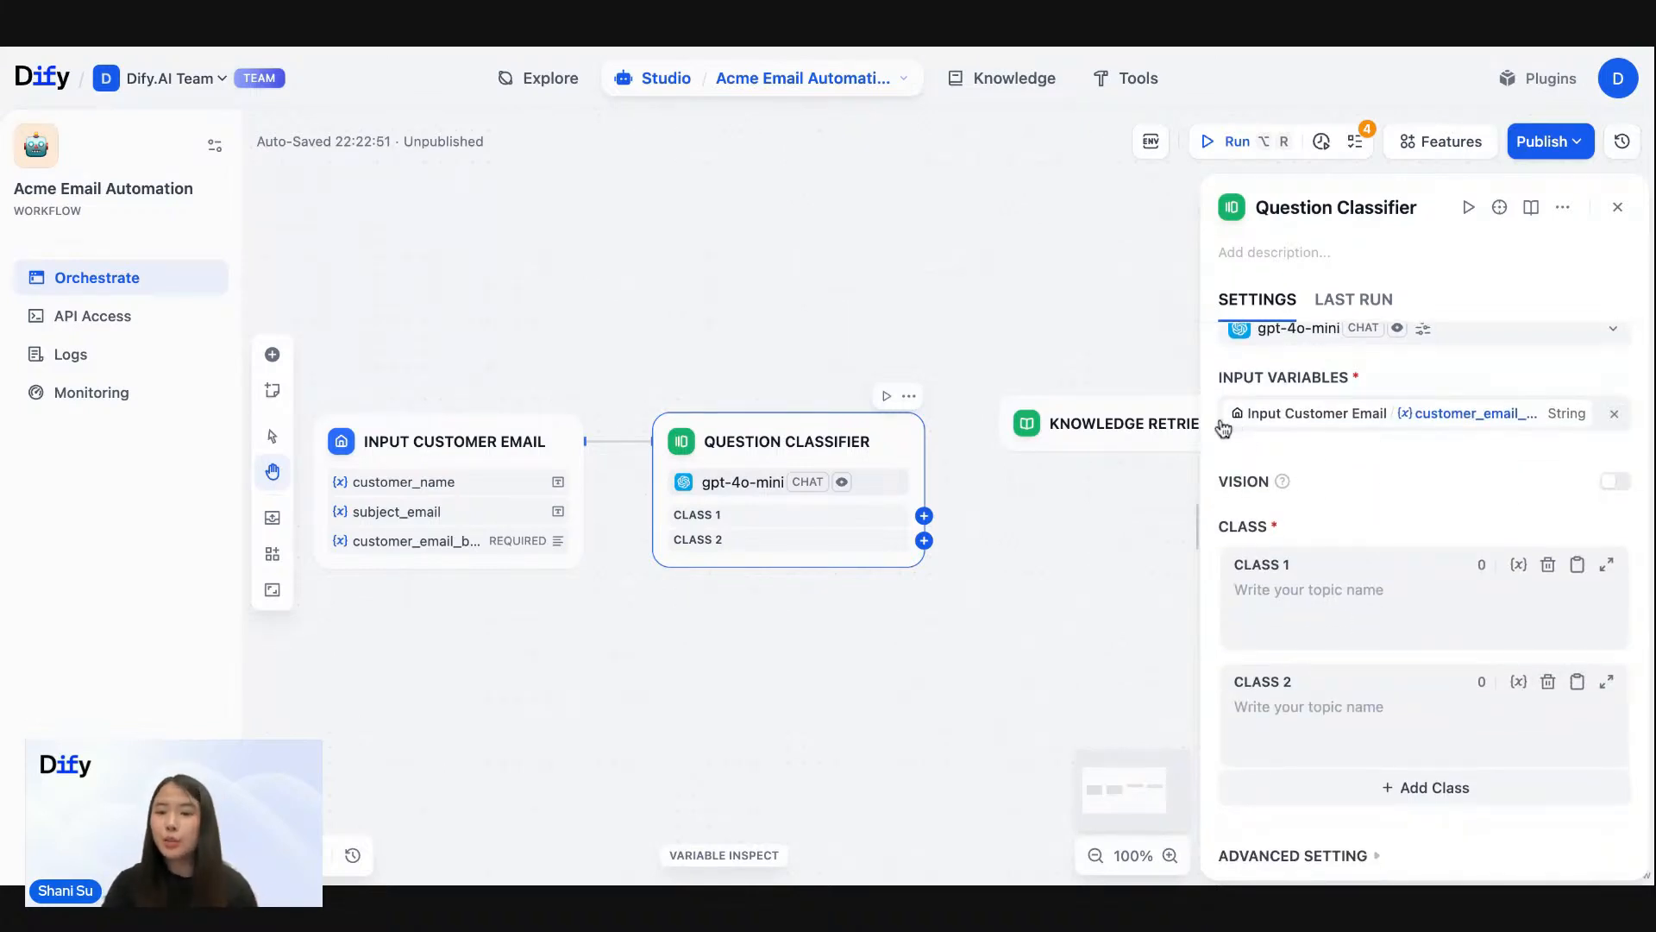
{"action": "scroll", "coordinate": [1349, 515], "scroll_direction": "down", "scroll_amount": 1}
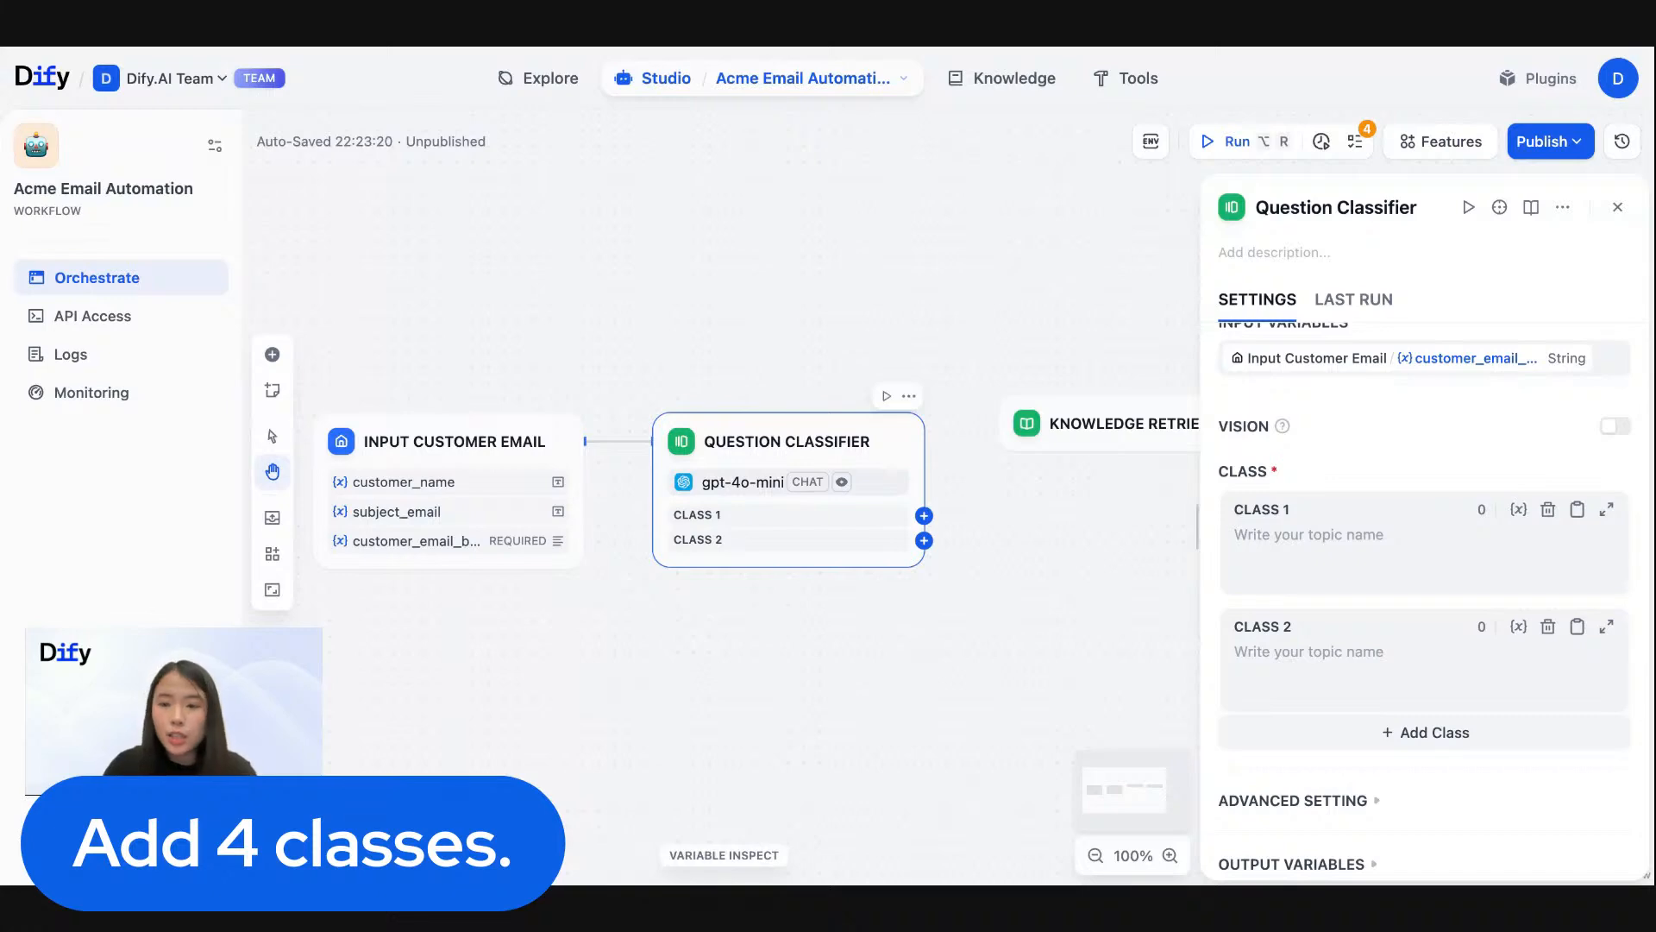
{"action": "left_click", "coordinate": [1289, 537]}
{"action": "type", "text": "Shipping / Delivery Issues Emails mentioning late packages, shipping delays, tracking issues, or delivery status. Examples: \"Hasn't arrived\", \"tracking number missing\", \"delayed shipment\"."}
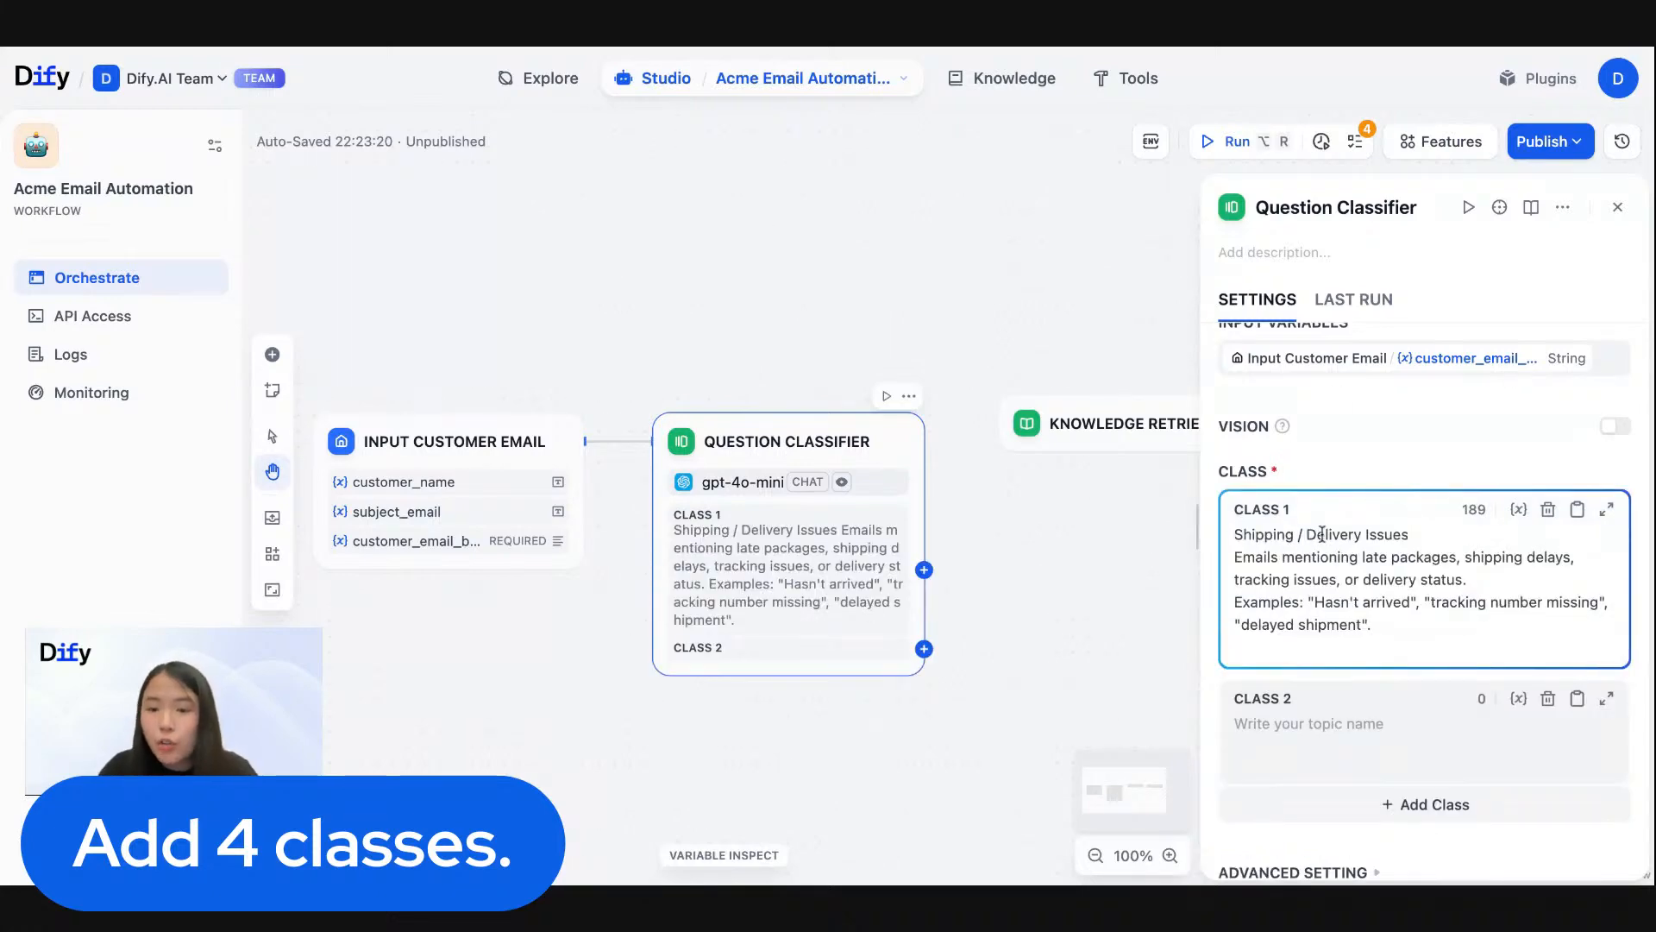
{"action": "key", "text": "BackSpace"}
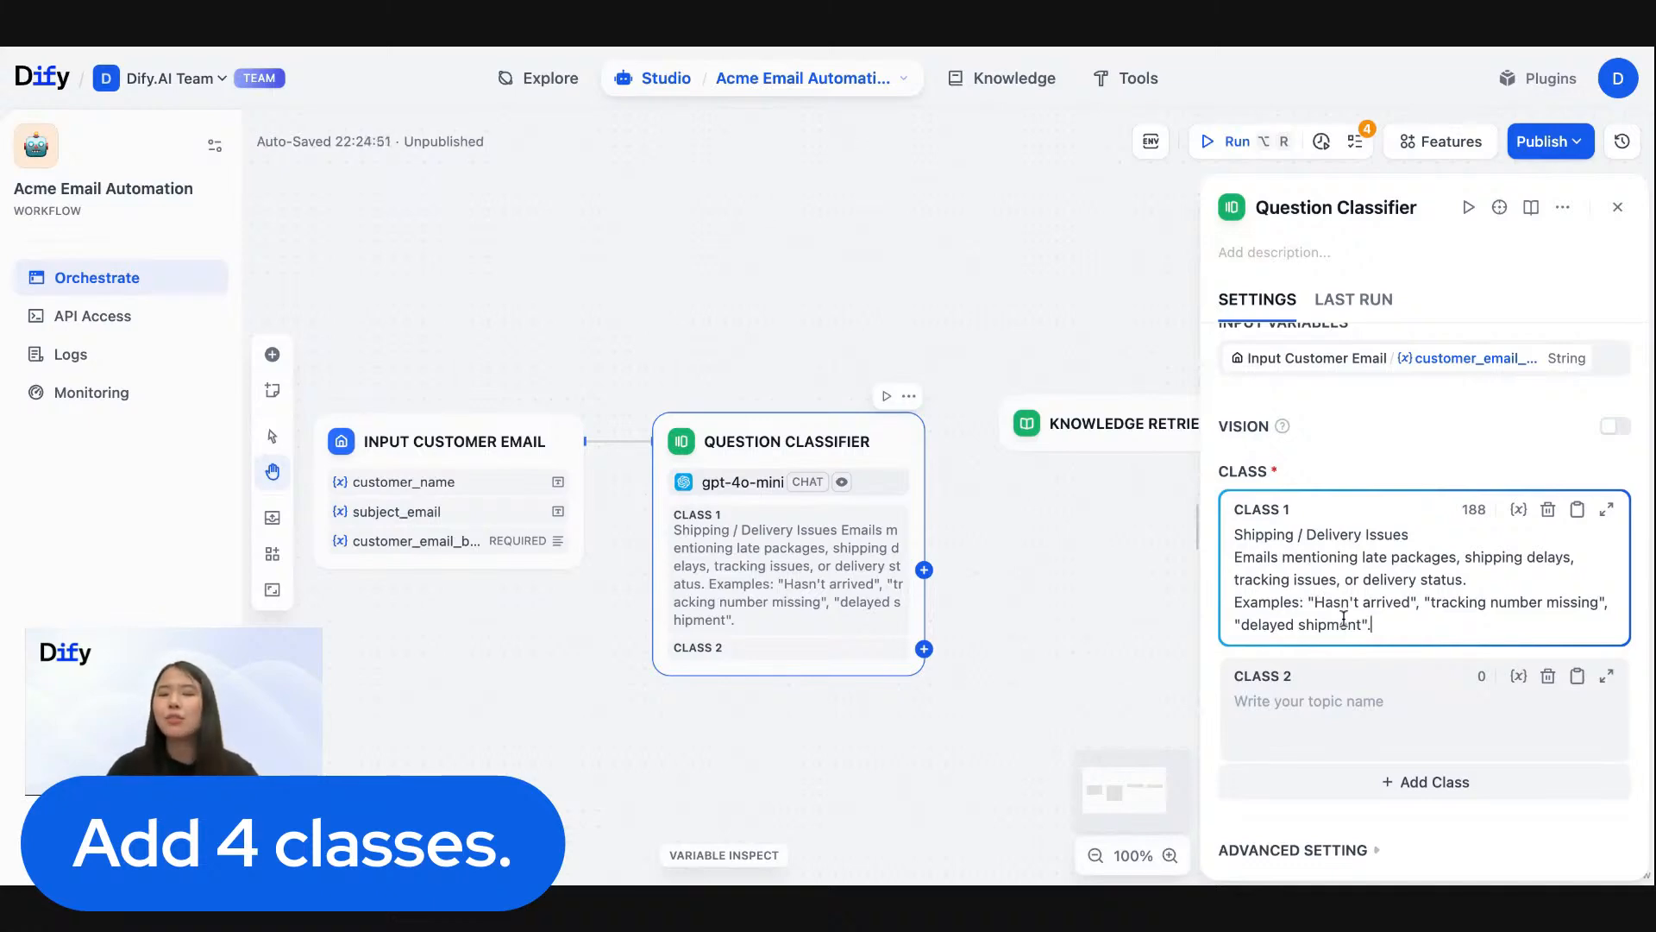
- Define Class 2 as "Refund / Return / Exchange", pasting its description and examples "want a refund", "return my order" and "doesn't fit"
{"action": "scroll", "coordinate": [1343, 618], "scroll_direction": "down", "scroll_amount": 1}
{"action": "left_click", "coordinate": [1283, 670]}
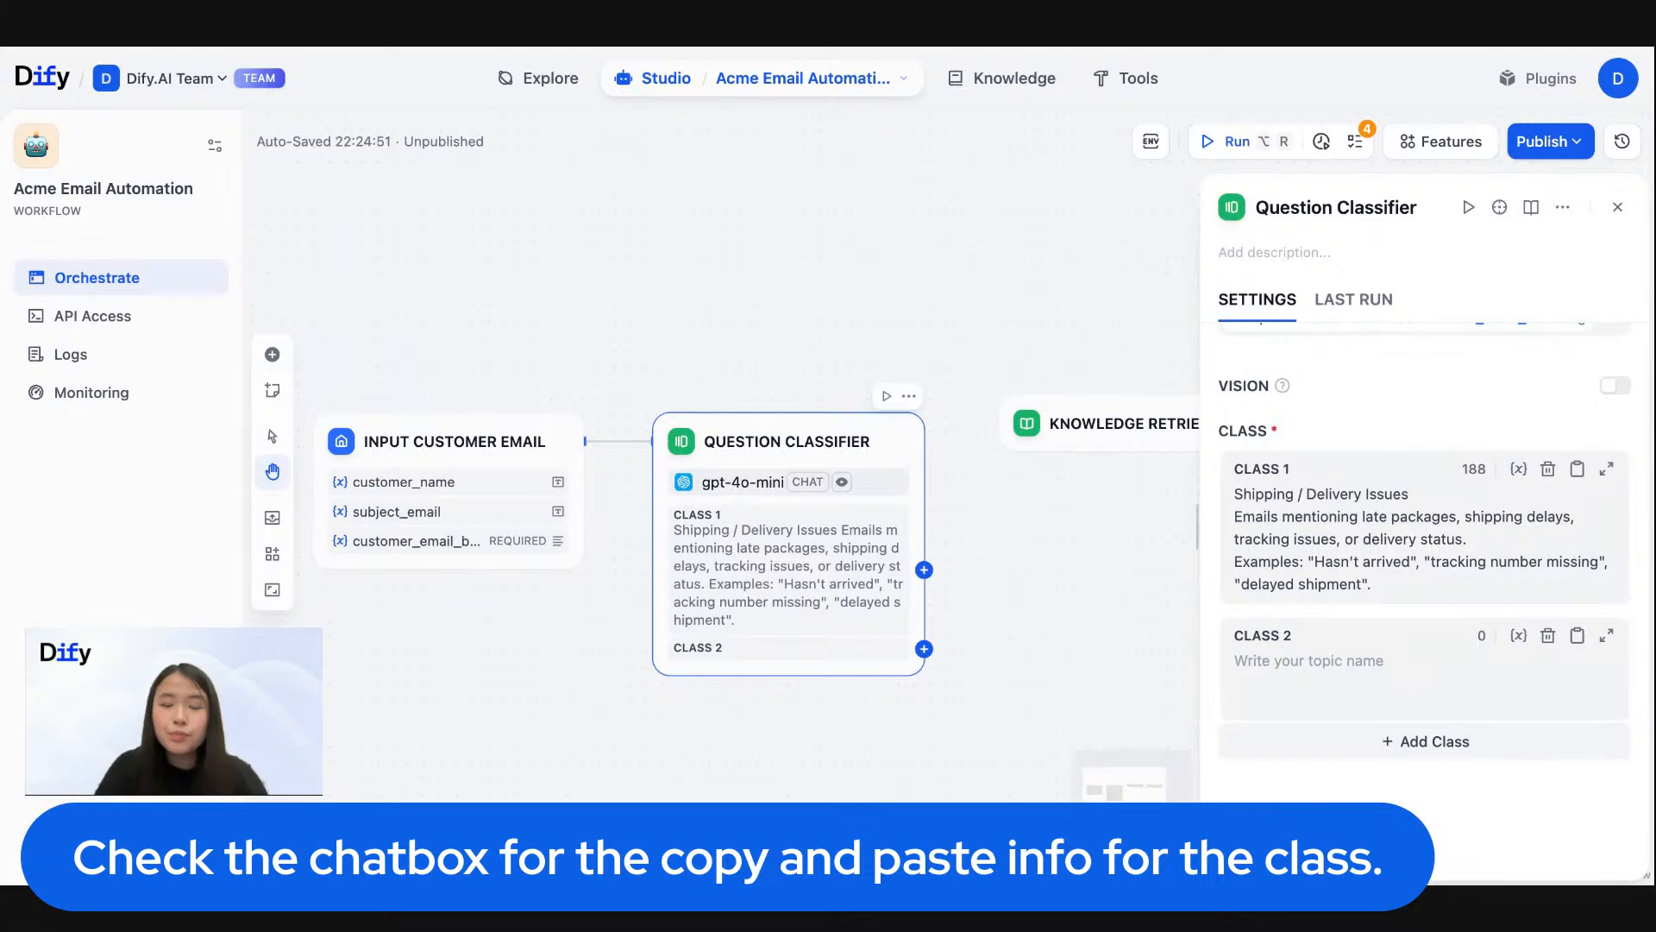
{"action": "type", "text": "Refund / Return / Exchange Emails asking for a refund, return, or exchange. Examples: \"want a refund\", \"return my order\", \"doesn't fit\"."}
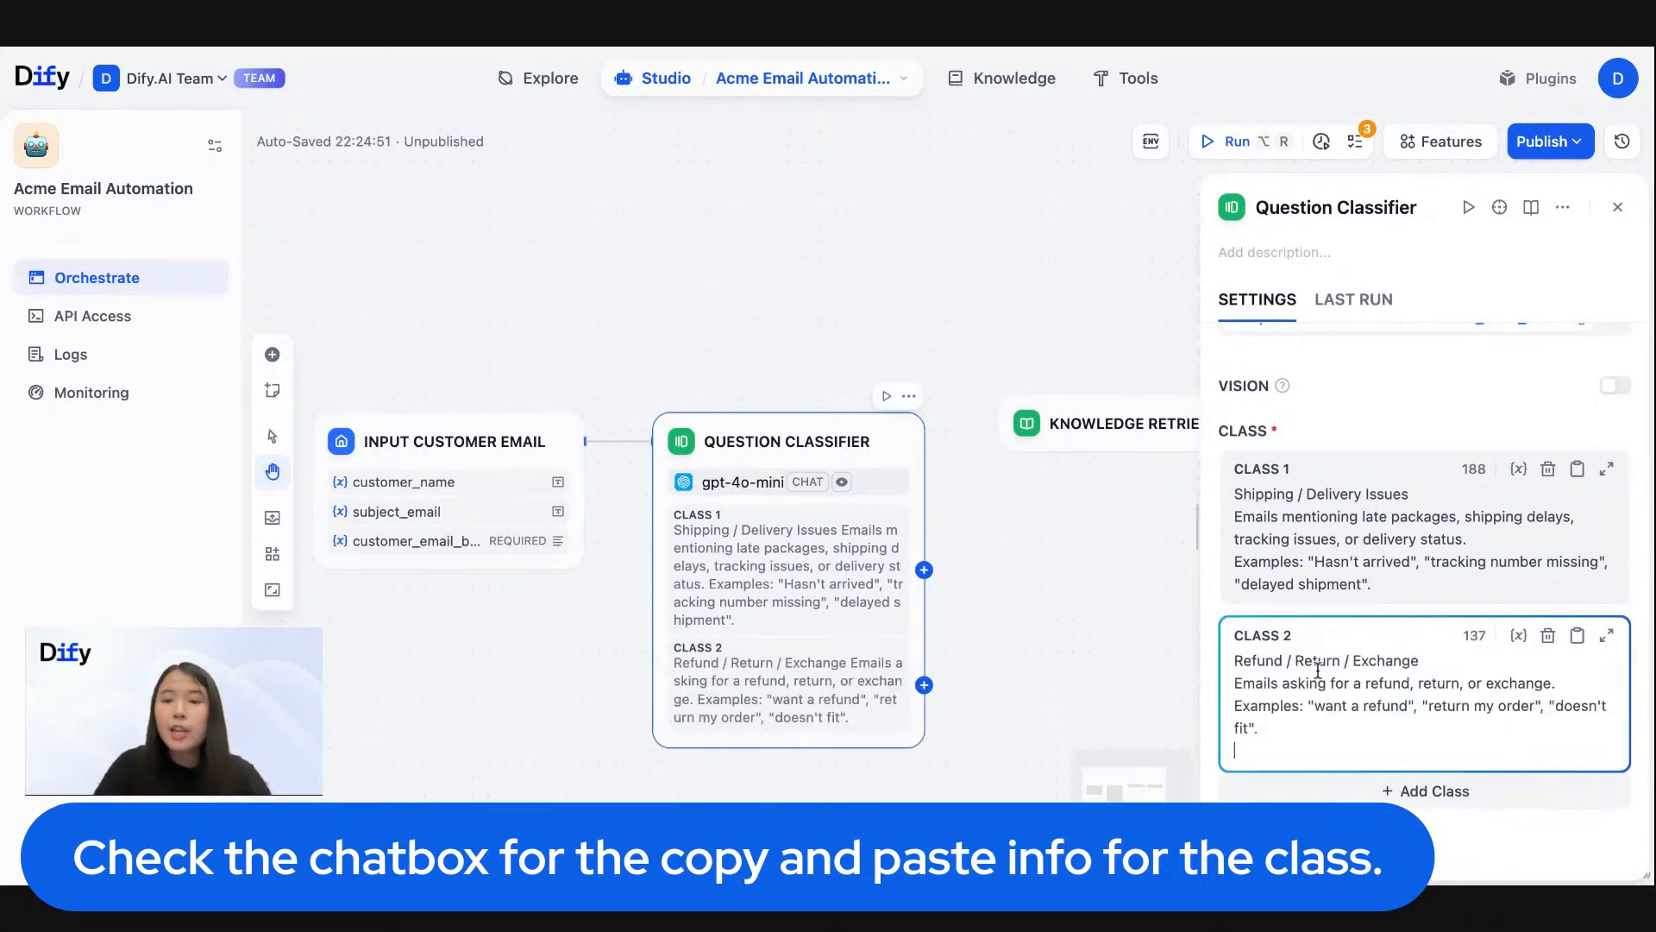
- Add a third class and paste the "Product Details / Compatibility / Availability" topic with its description and example phrases
{"action": "scroll", "coordinate": [1317, 670], "scroll_direction": "down", "scroll_amount": 2}
{"action": "left_click", "coordinate": [1442, 699]}
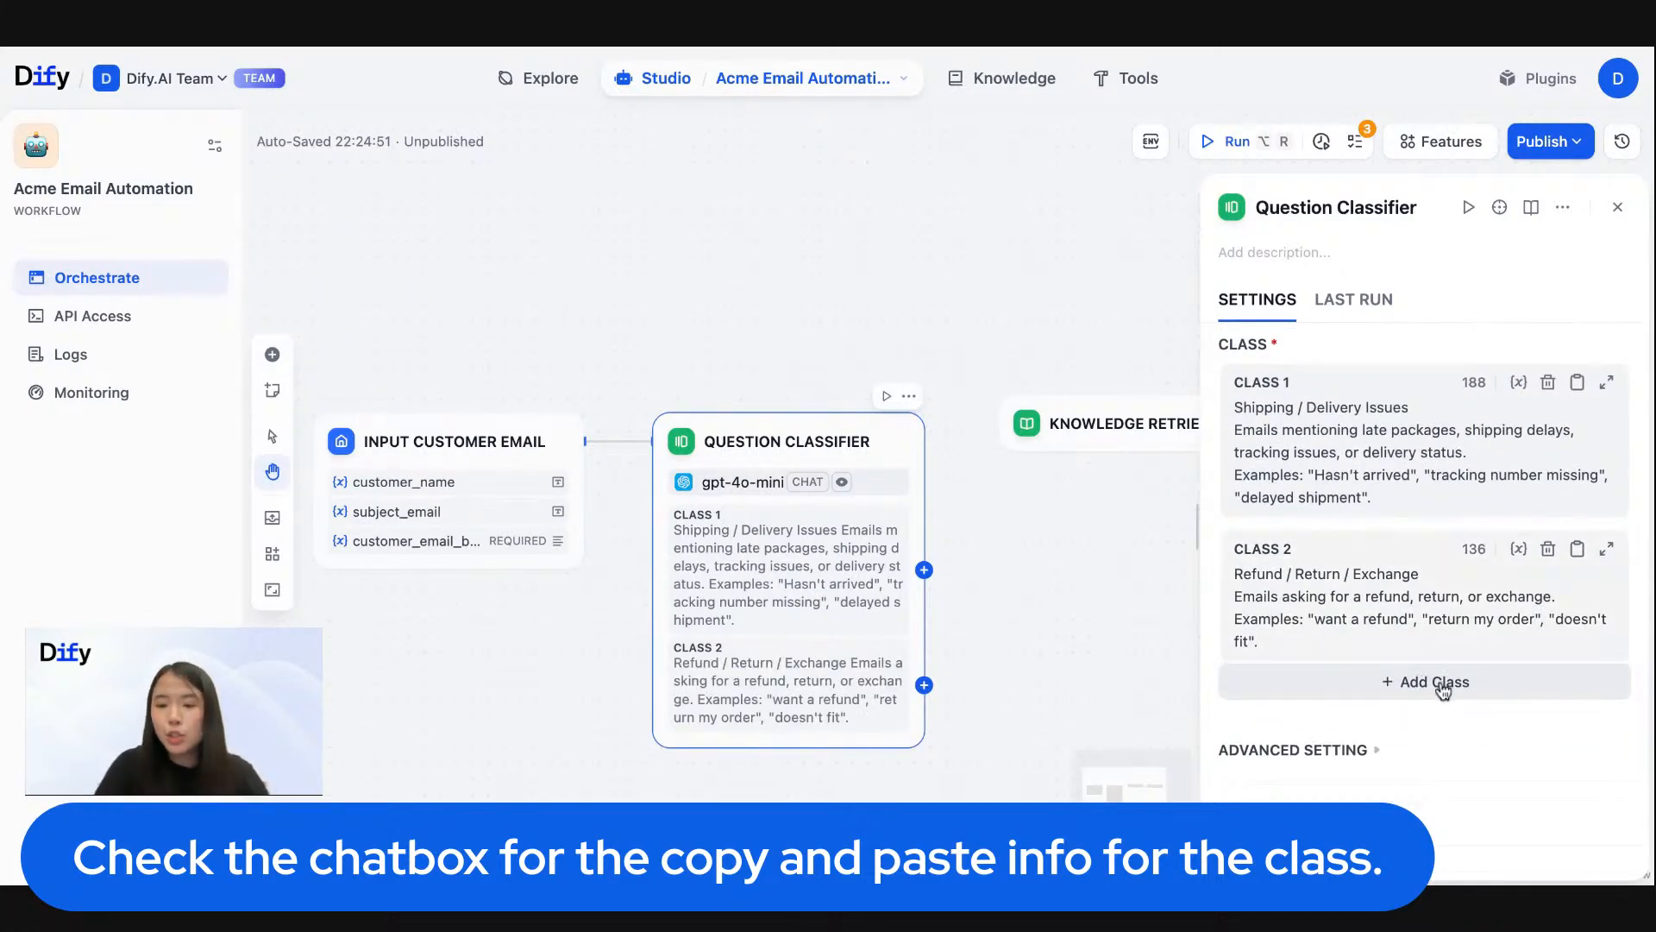
{"action": "left_click", "coordinate": [1318, 646]}
{"action": "key", "text": "super+Tab"}
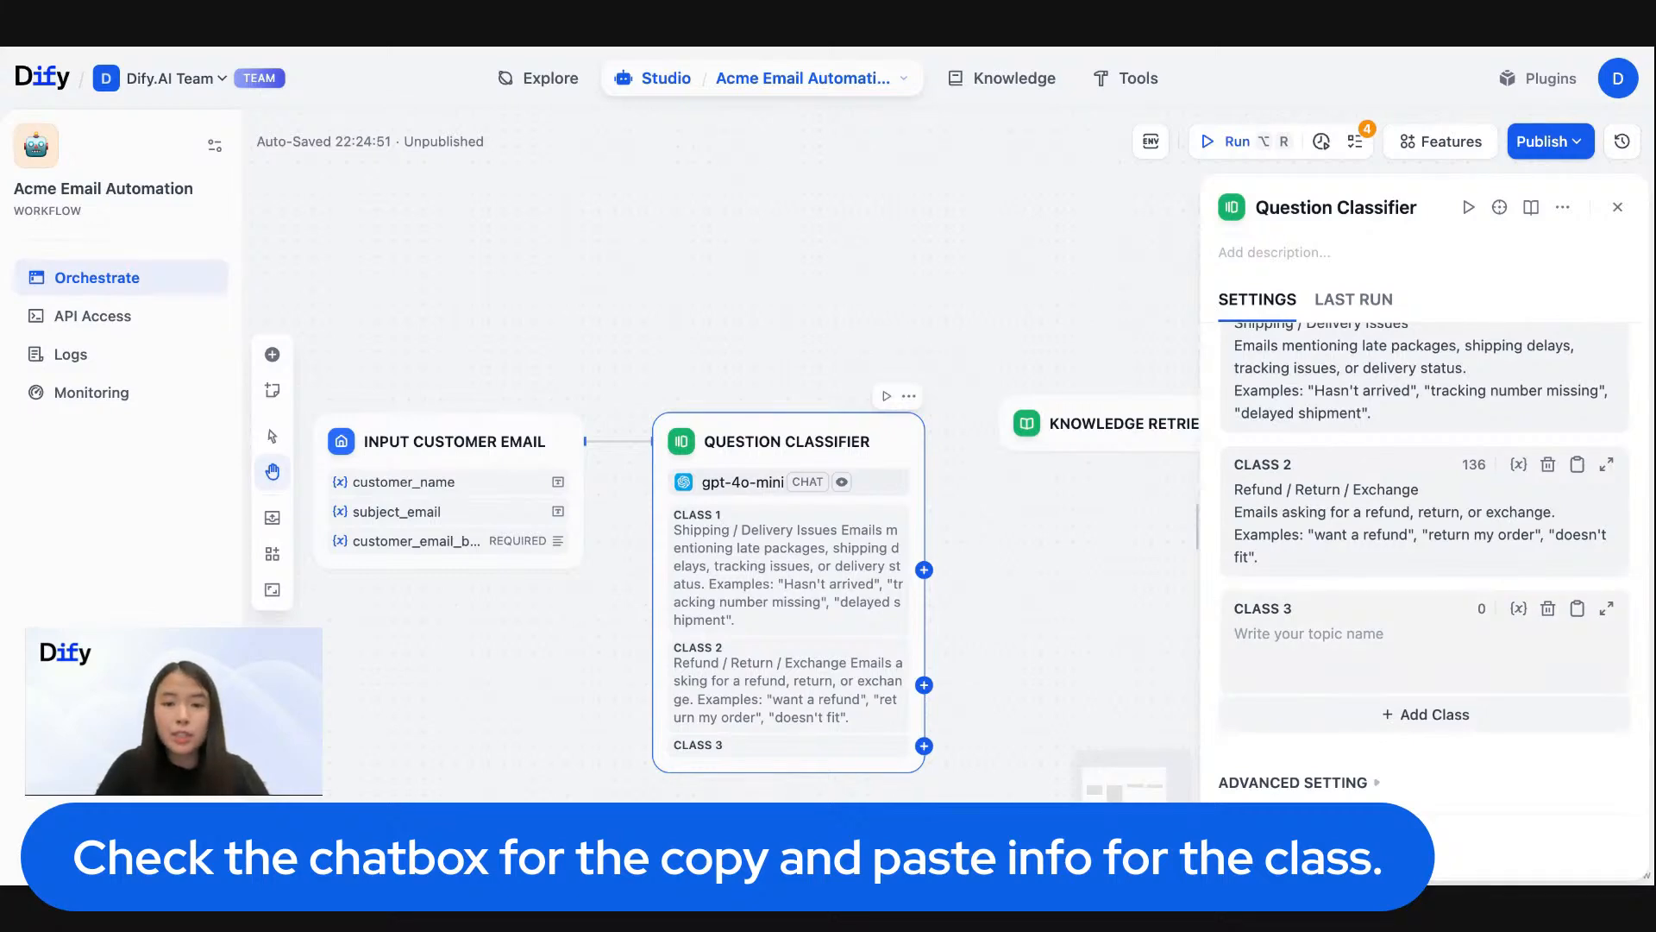
{"action": "left_click", "coordinate": [1302, 671]}
{"action": "type", "text": "Product Details / Compatibility / Availability Emails asking about product details, usage, or availability. Examples: \"how tall is it\", \"is it compatible\", \"what's included\"."}
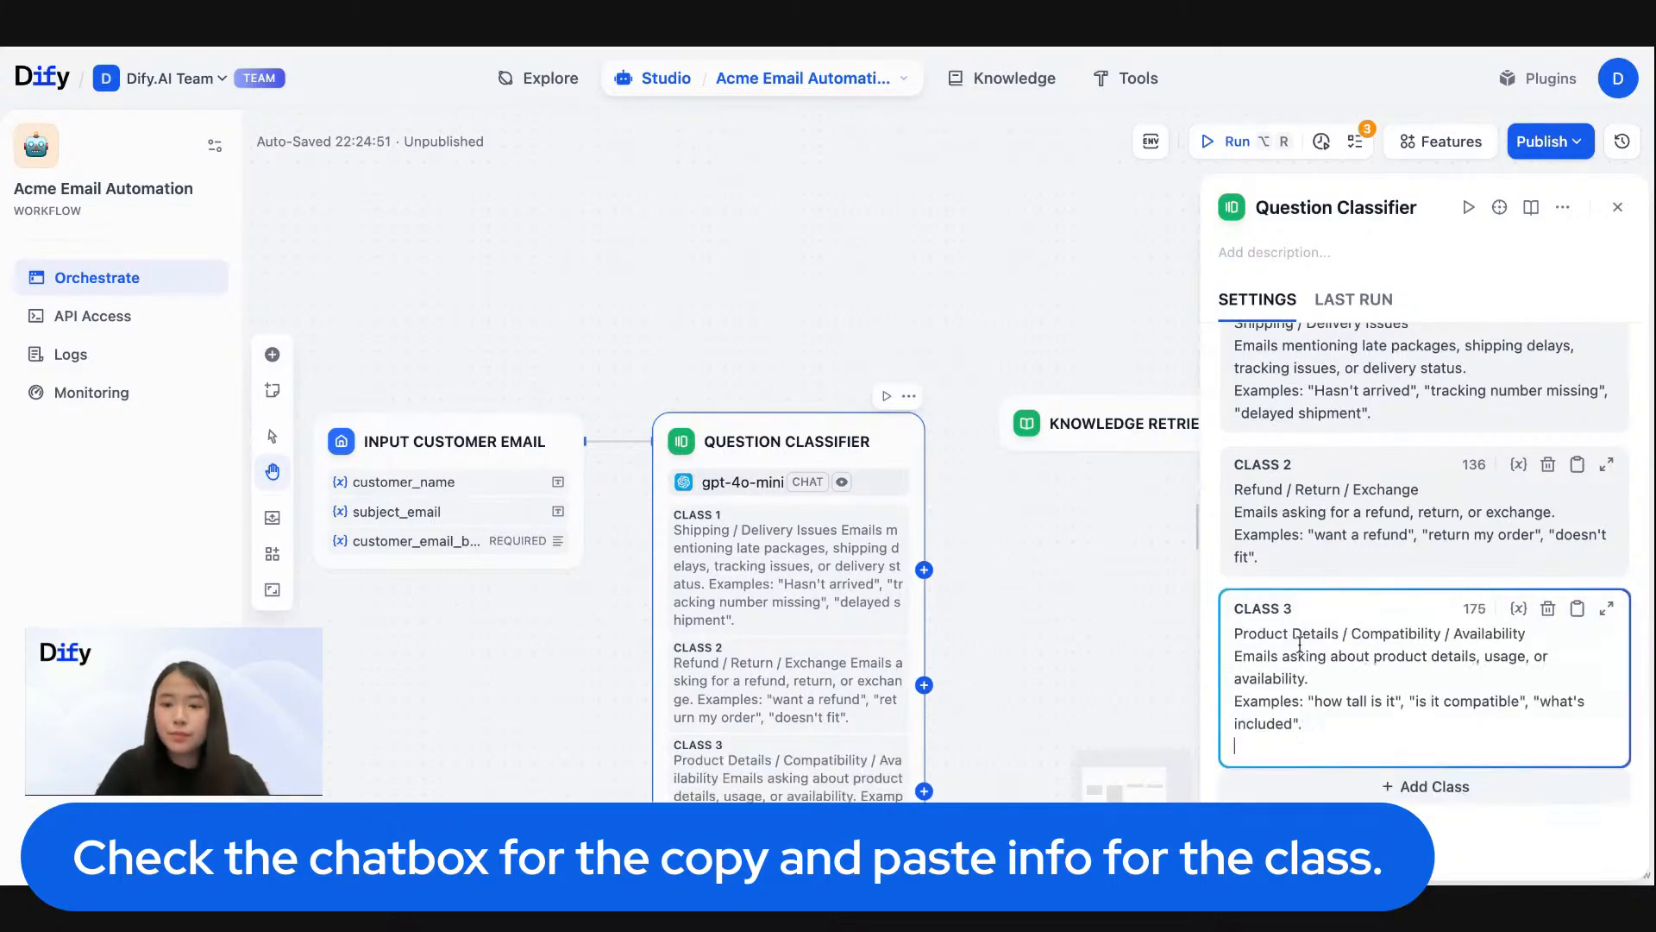
- Add a fourth class and paste the "General / Other" topic for generic or unclear requests outside the other categories
{"action": "left_click", "coordinate": [1435, 763]}
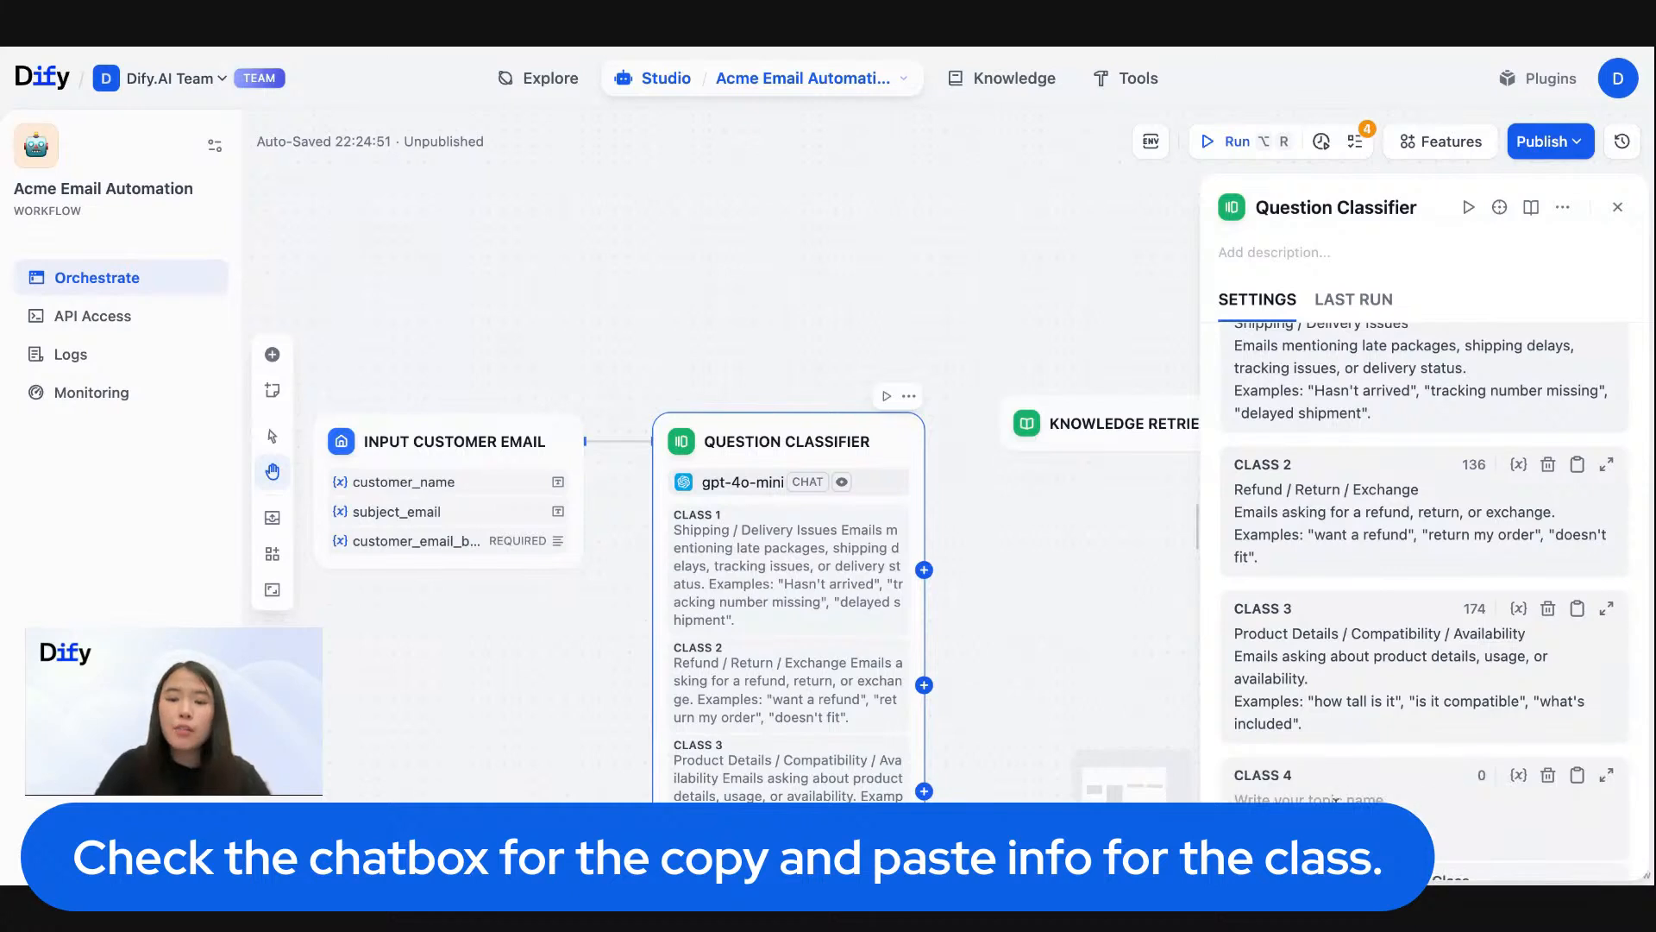
{"action": "key", "text": "super+Tab"}
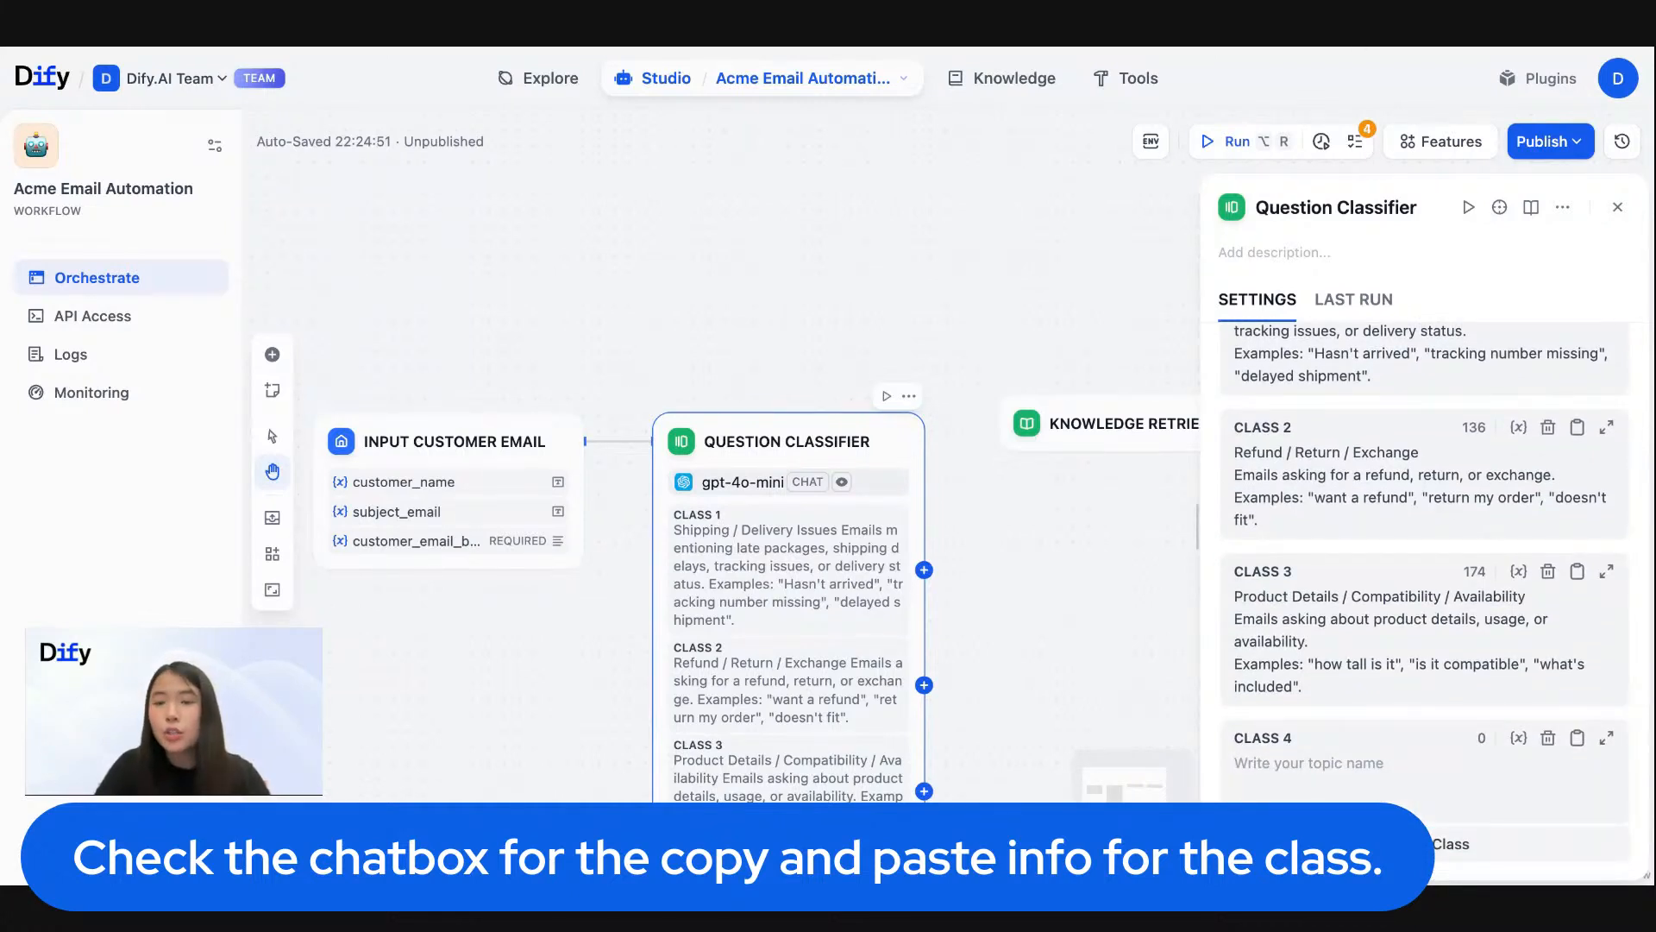
{"action": "left_click", "coordinate": [1260, 756]}
{"action": "key", "text": "super+v"}
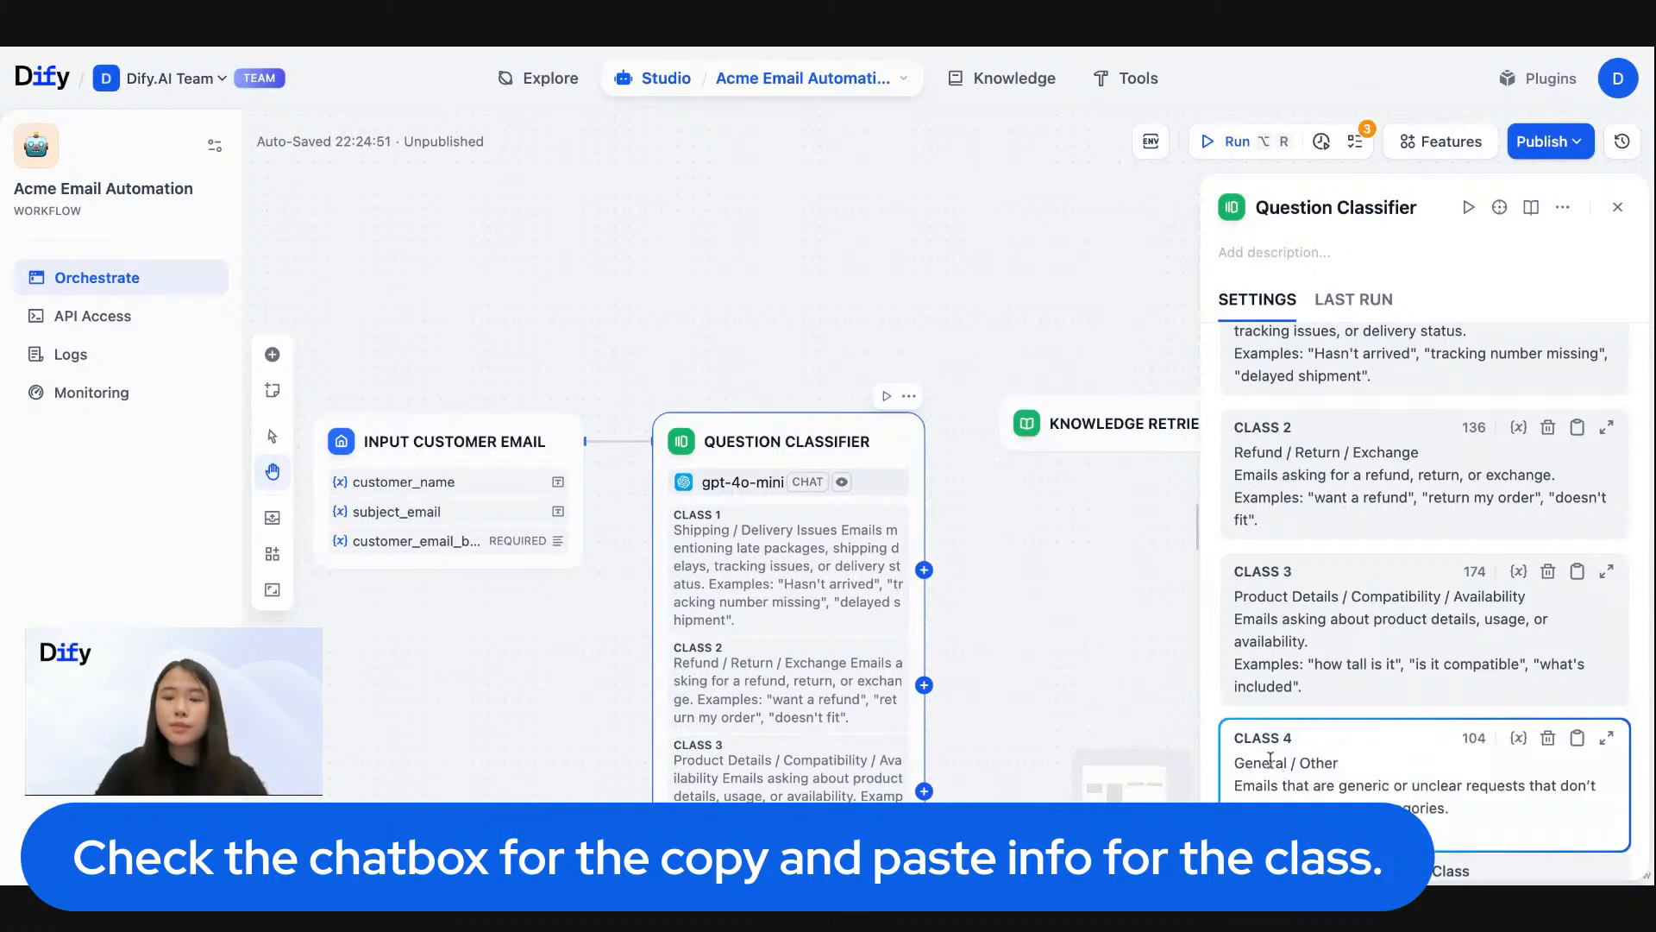
- Review the Question Classifier's class definitions and expand its output variables
{"action": "left_click_drag", "start_coordinate": [964, 285], "coordinate": [898, 144]}
{"action": "scroll", "coordinate": [1380, 488], "scroll_direction": "up", "scroll_amount": 5}
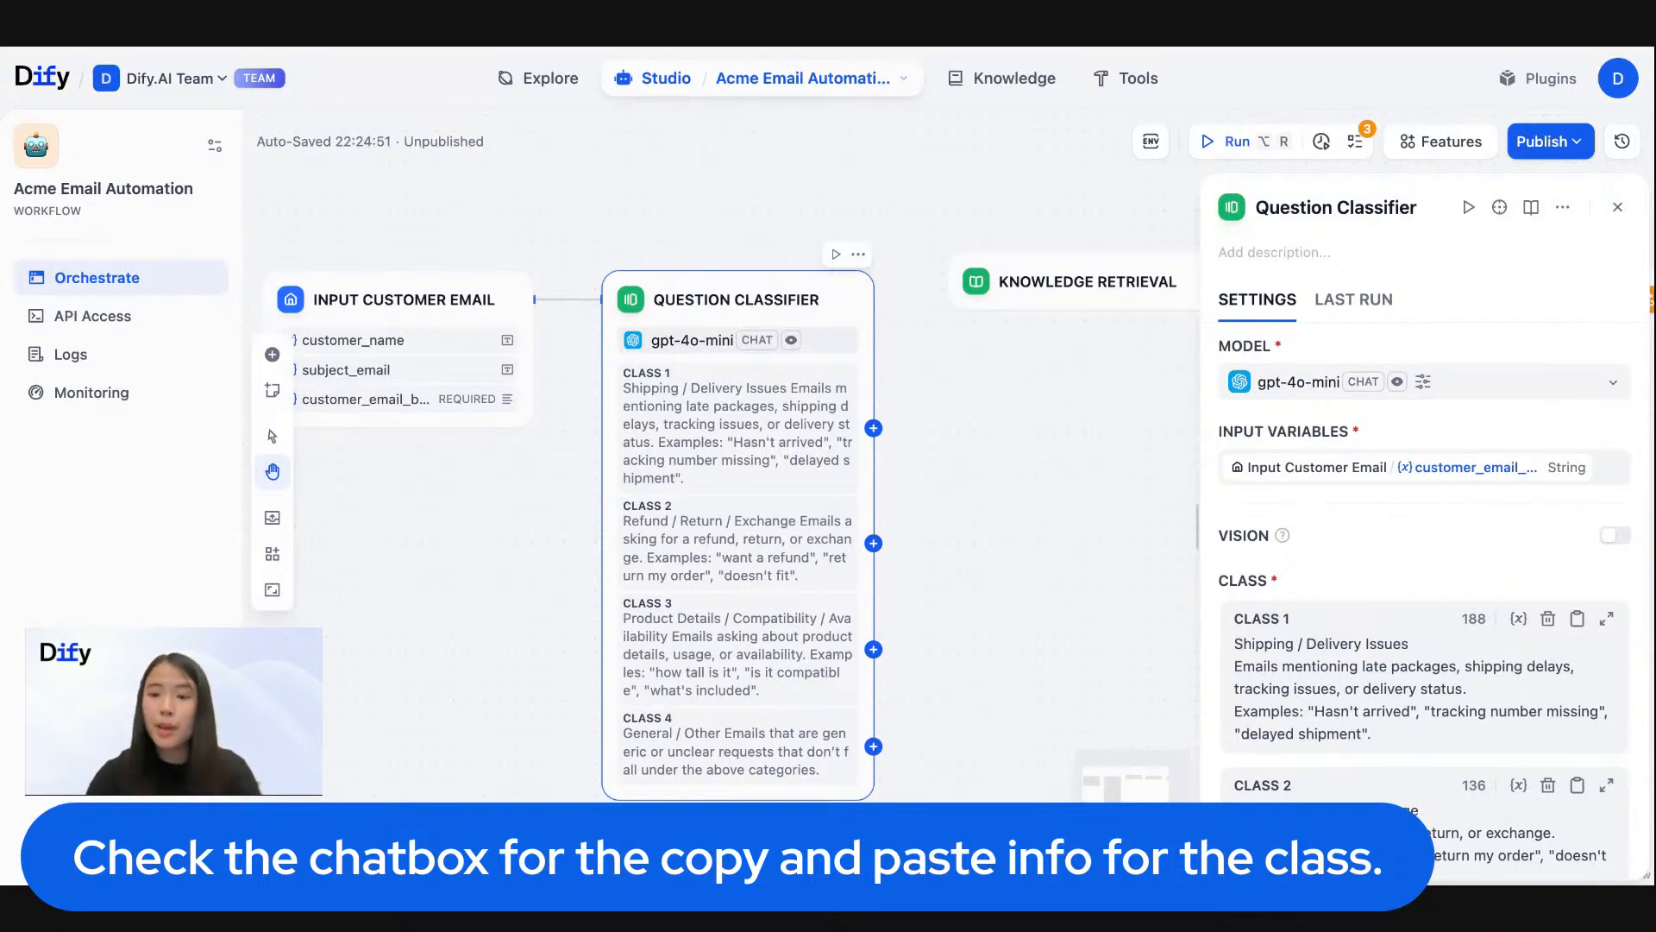
{"action": "scroll", "coordinate": [1477, 583], "scroll_direction": "down", "scroll_amount": 3}
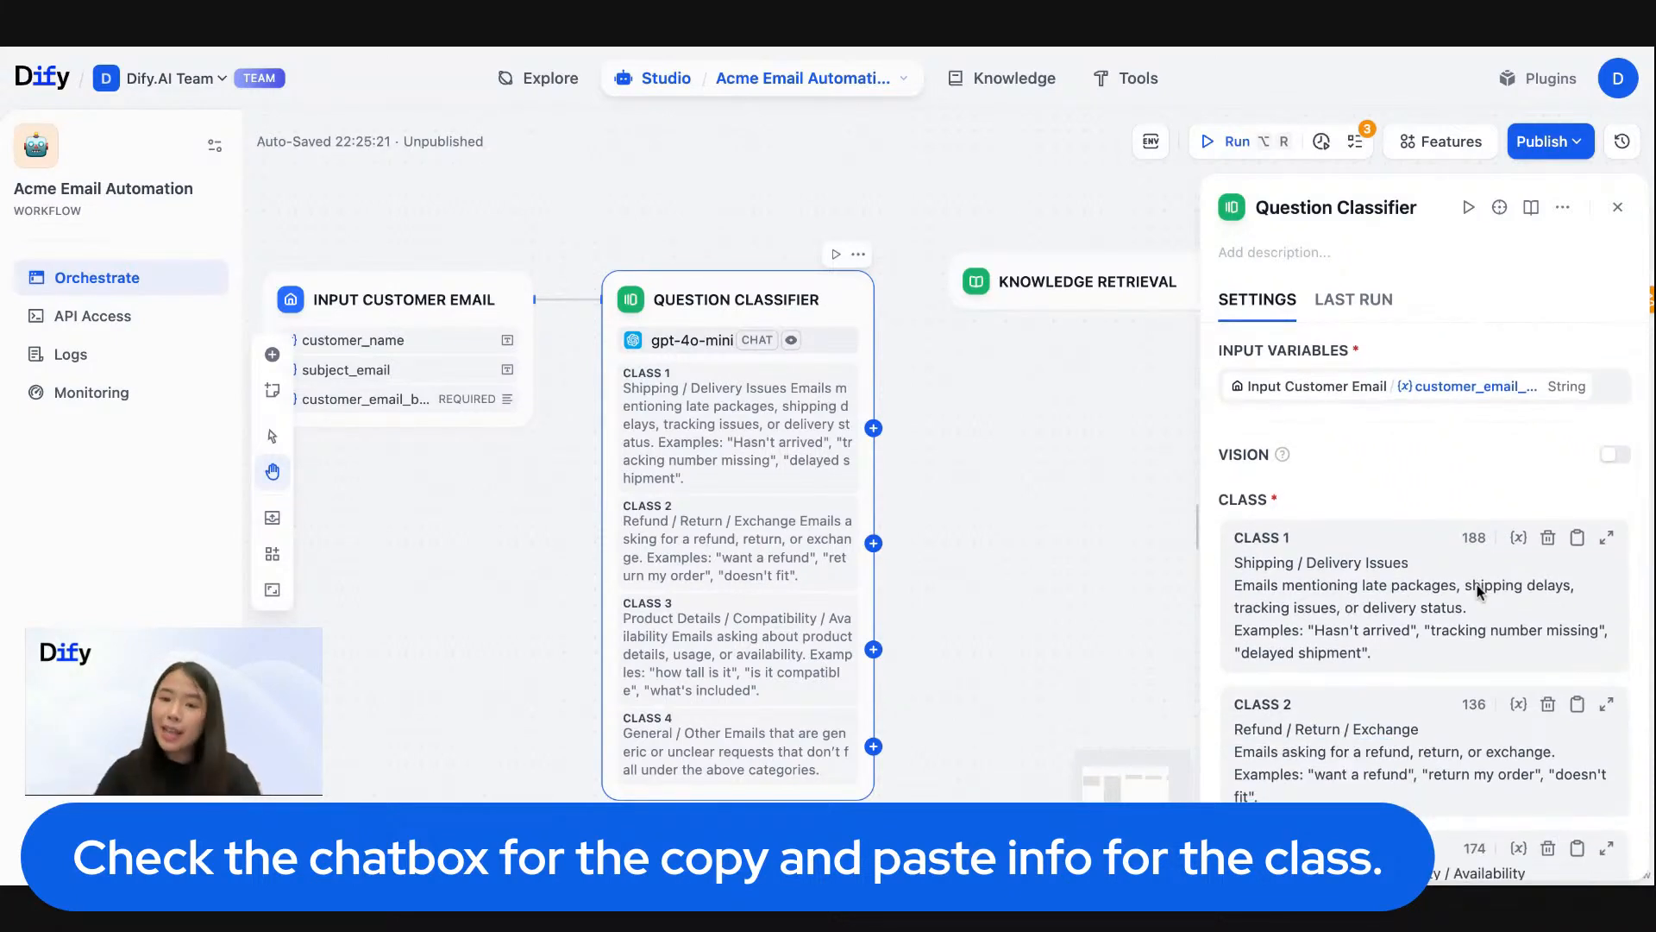
{"action": "scroll", "coordinate": [1477, 592], "scroll_direction": "down", "scroll_amount": 1}
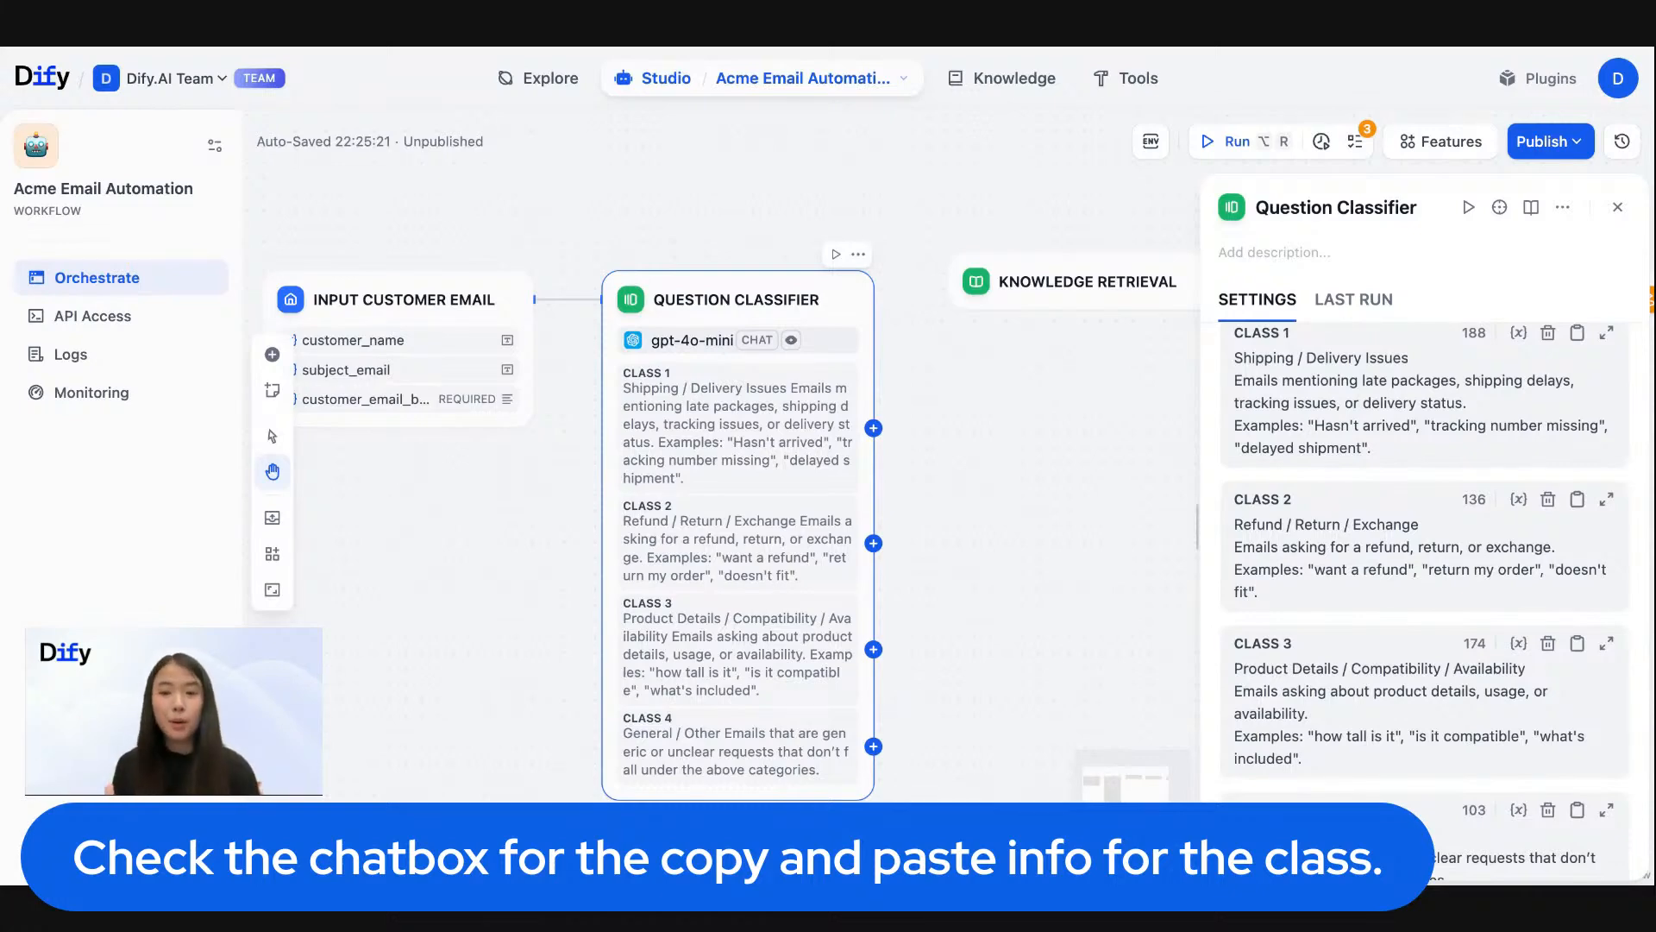
{"action": "scroll", "coordinate": [1424, 604], "scroll_direction": "down", "scroll_amount": 8}
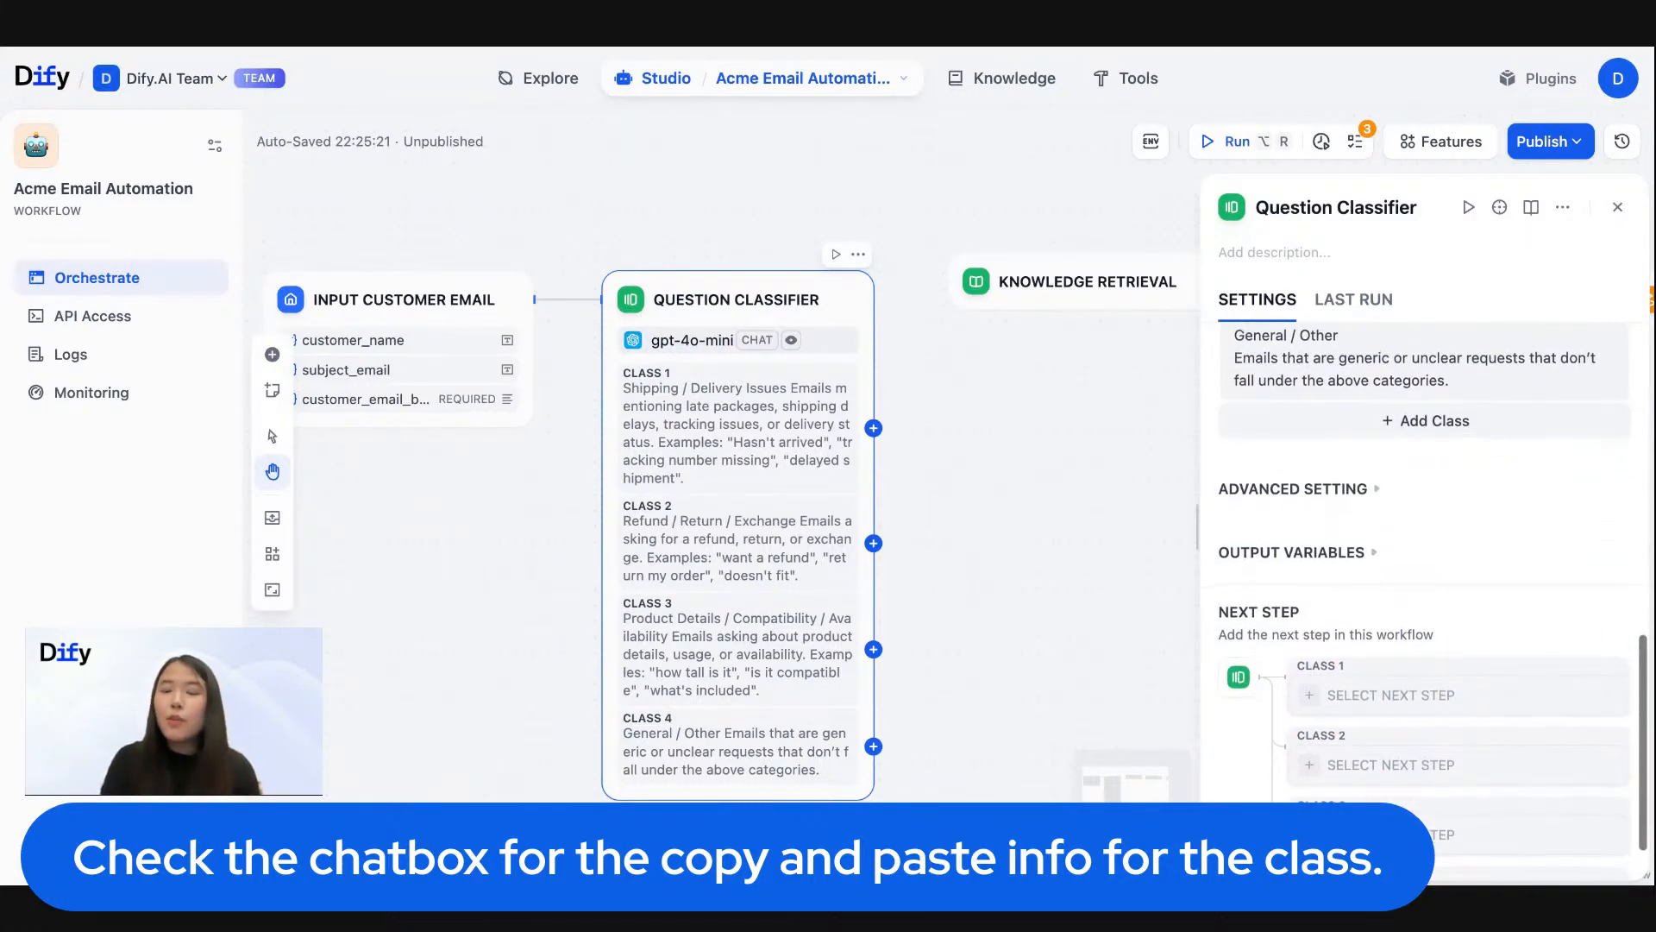
{"action": "scroll", "coordinate": [1298, 525], "scroll_direction": "down", "scroll_amount": 1}
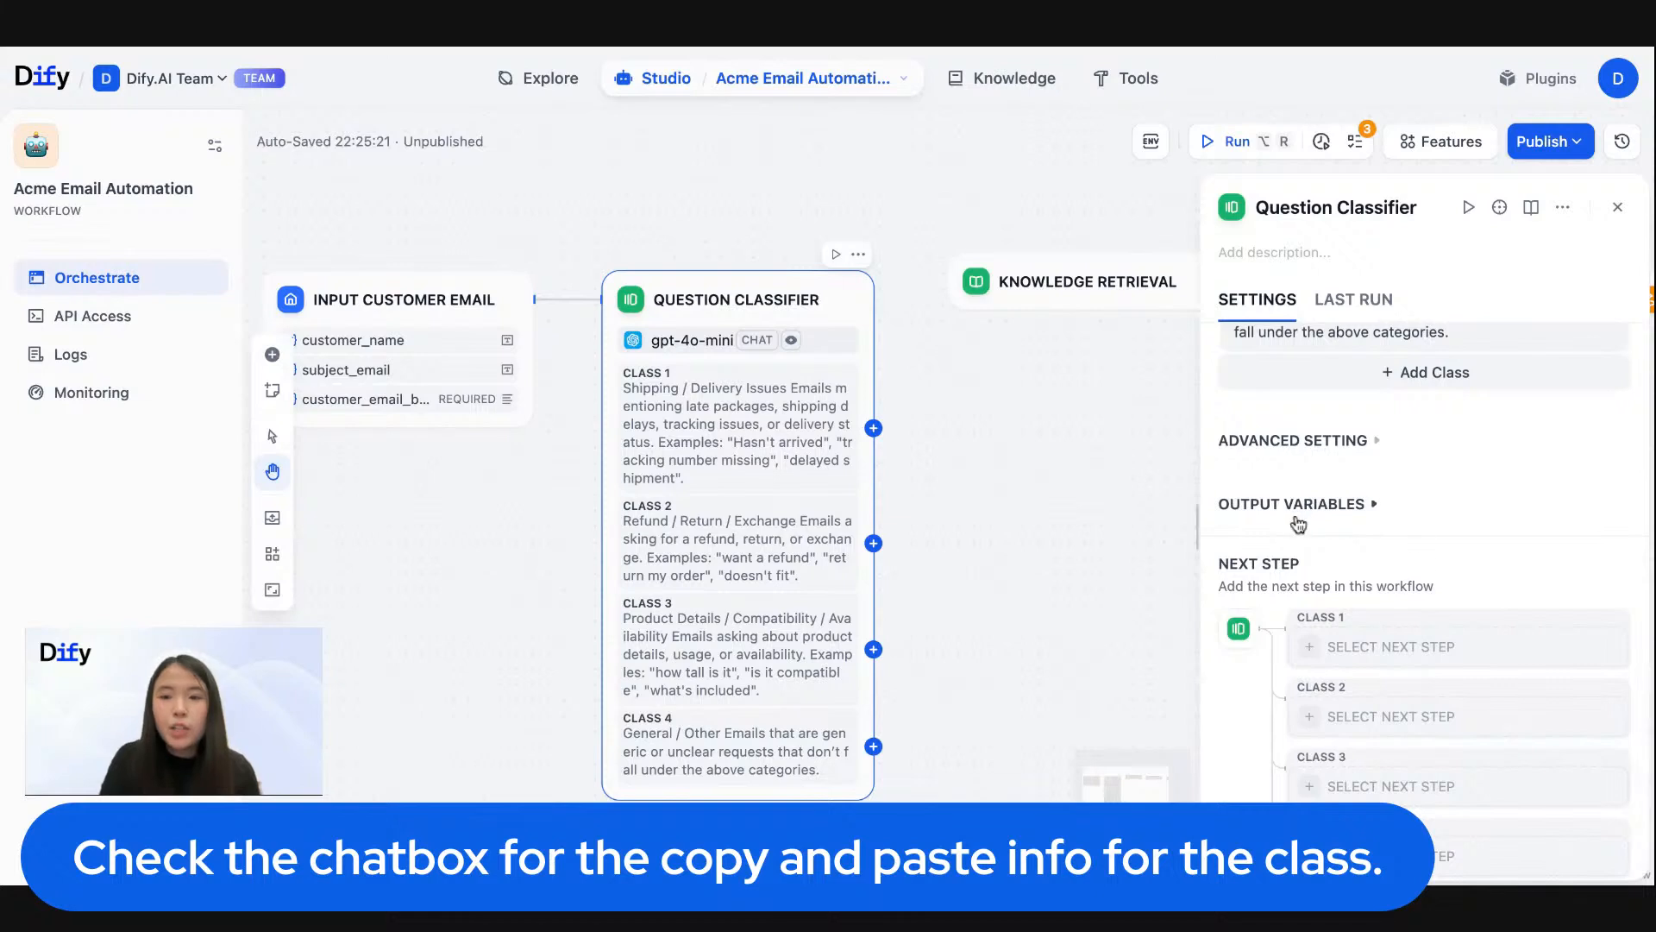
{"action": "left_click", "coordinate": [1363, 510]}
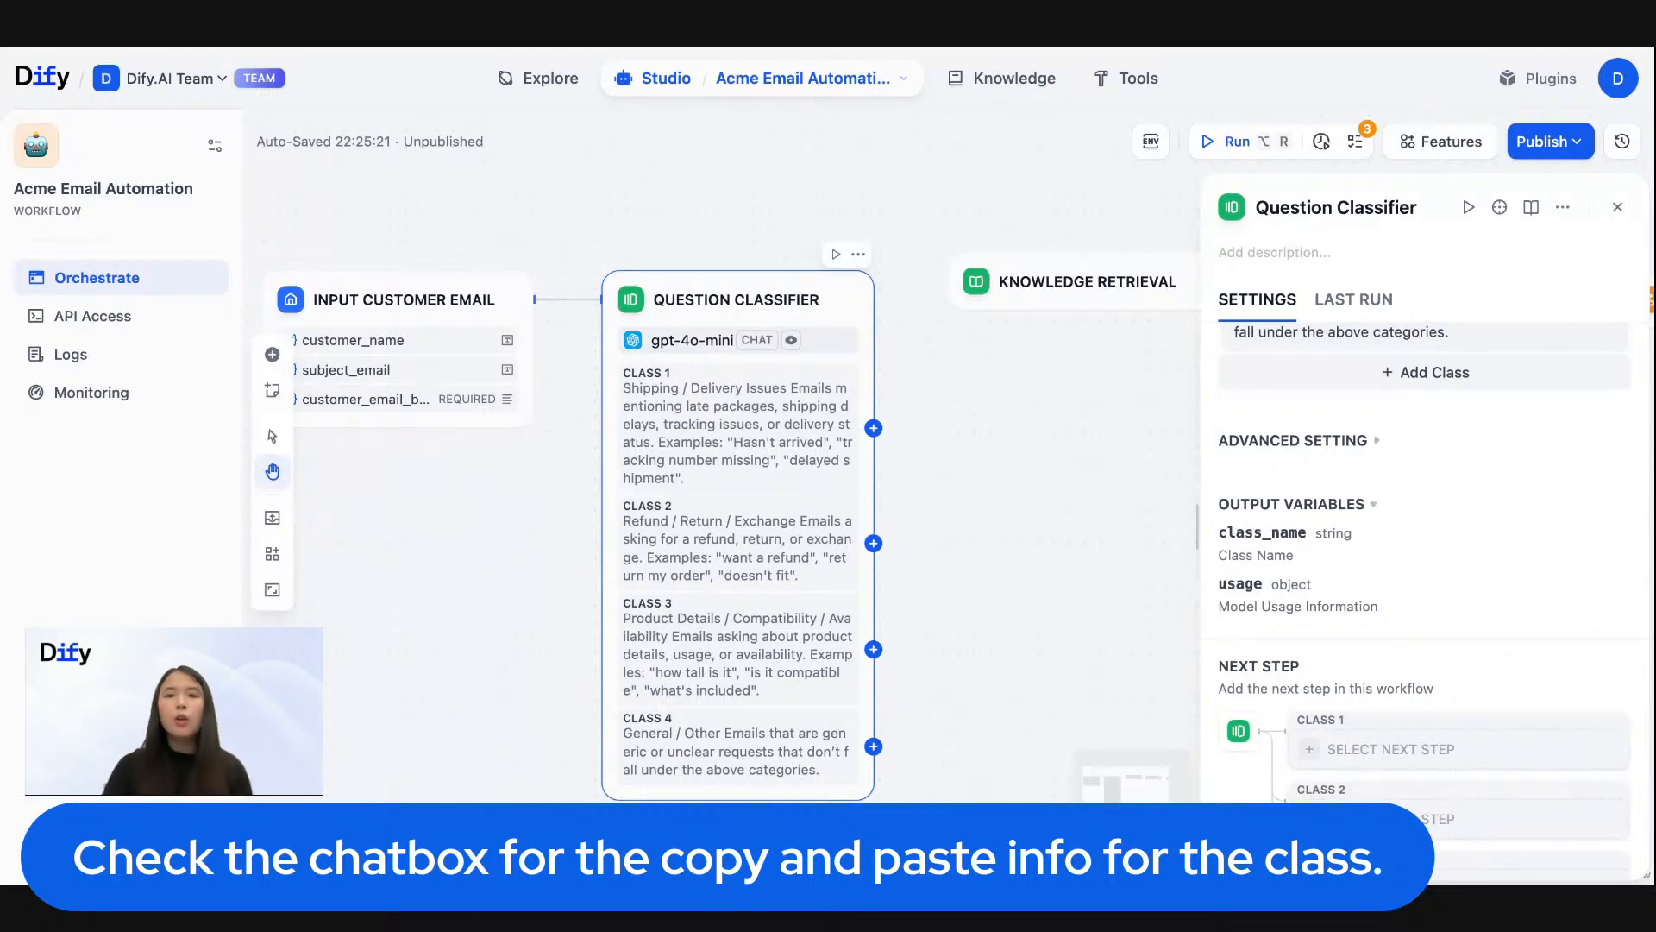
- Shift the Knowledge Retrieval node slightly and examine the Question Classifier's class_name output variable
{"action": "left_click_drag", "start_coordinate": [1075, 286], "coordinate": [1068, 294]}
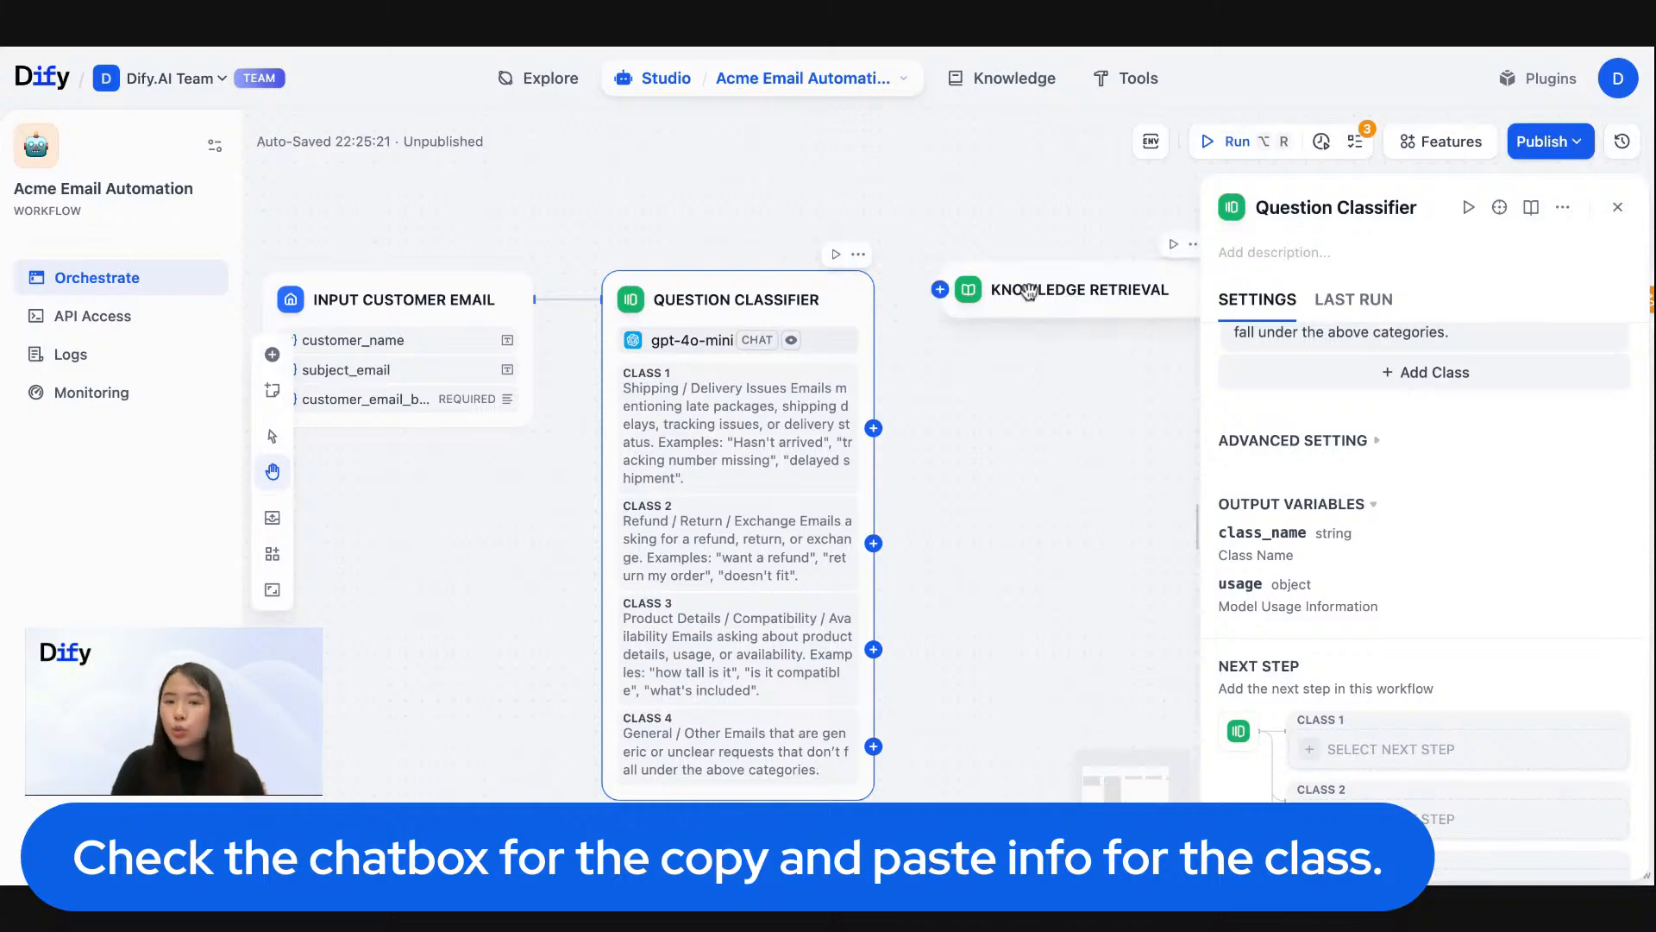
{"action": "scroll", "coordinate": [1028, 293], "scroll_direction": "up", "scroll_amount": 2}
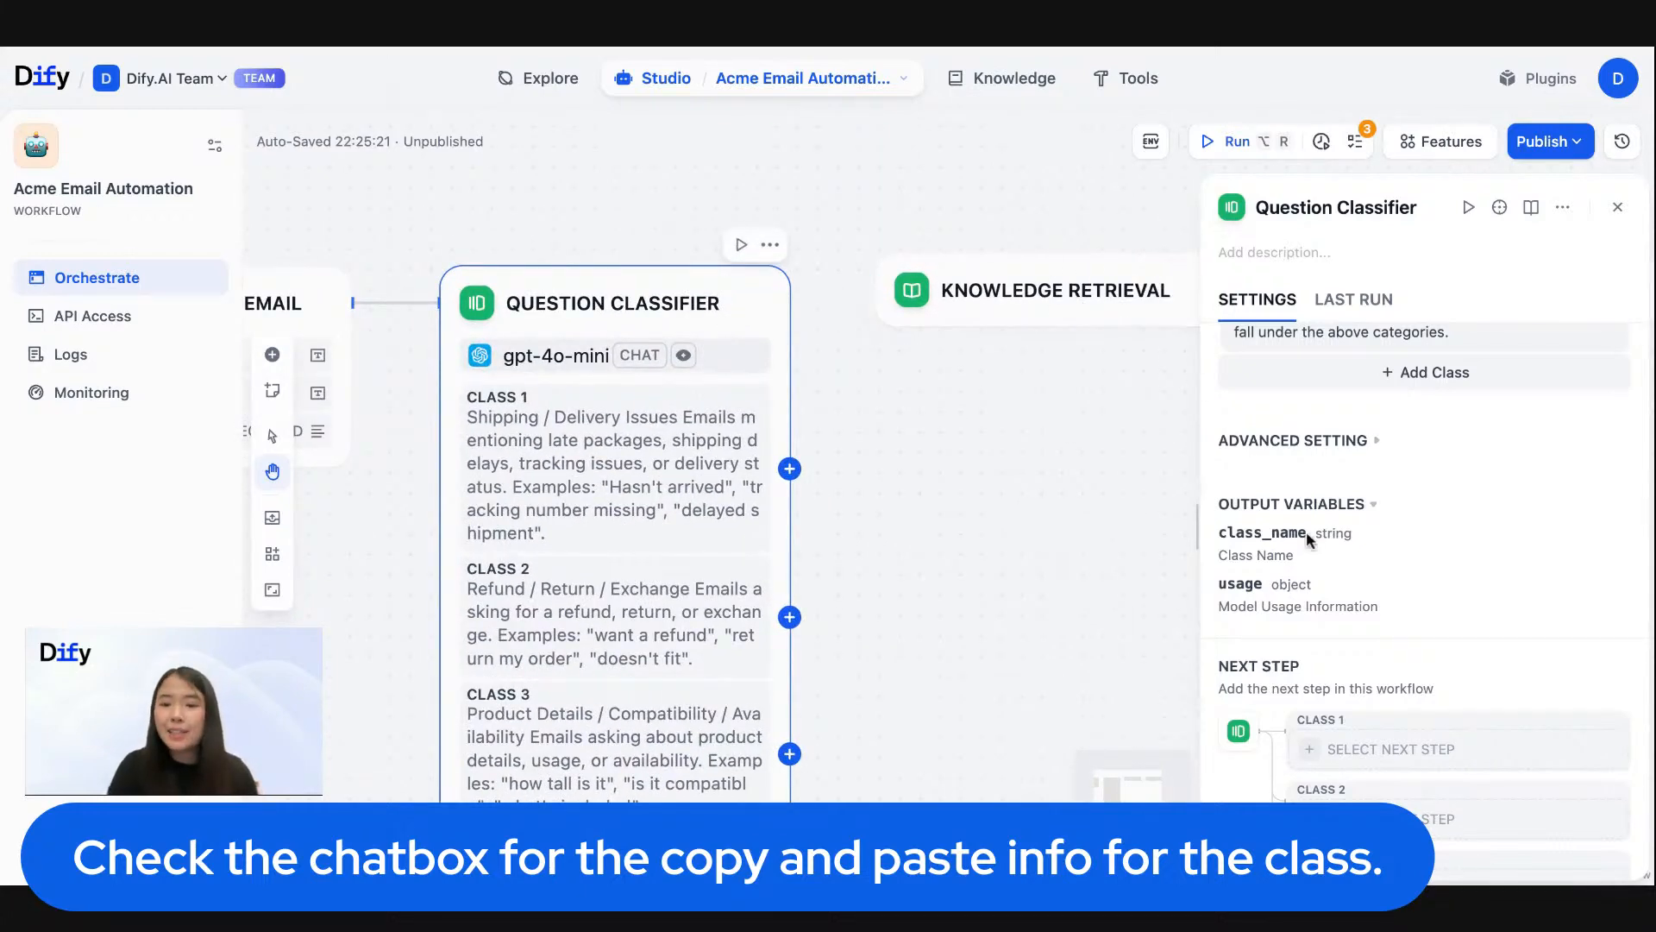
{"action": "left_click_drag", "start_coordinate": [1220, 532], "coordinate": [1313, 538]}
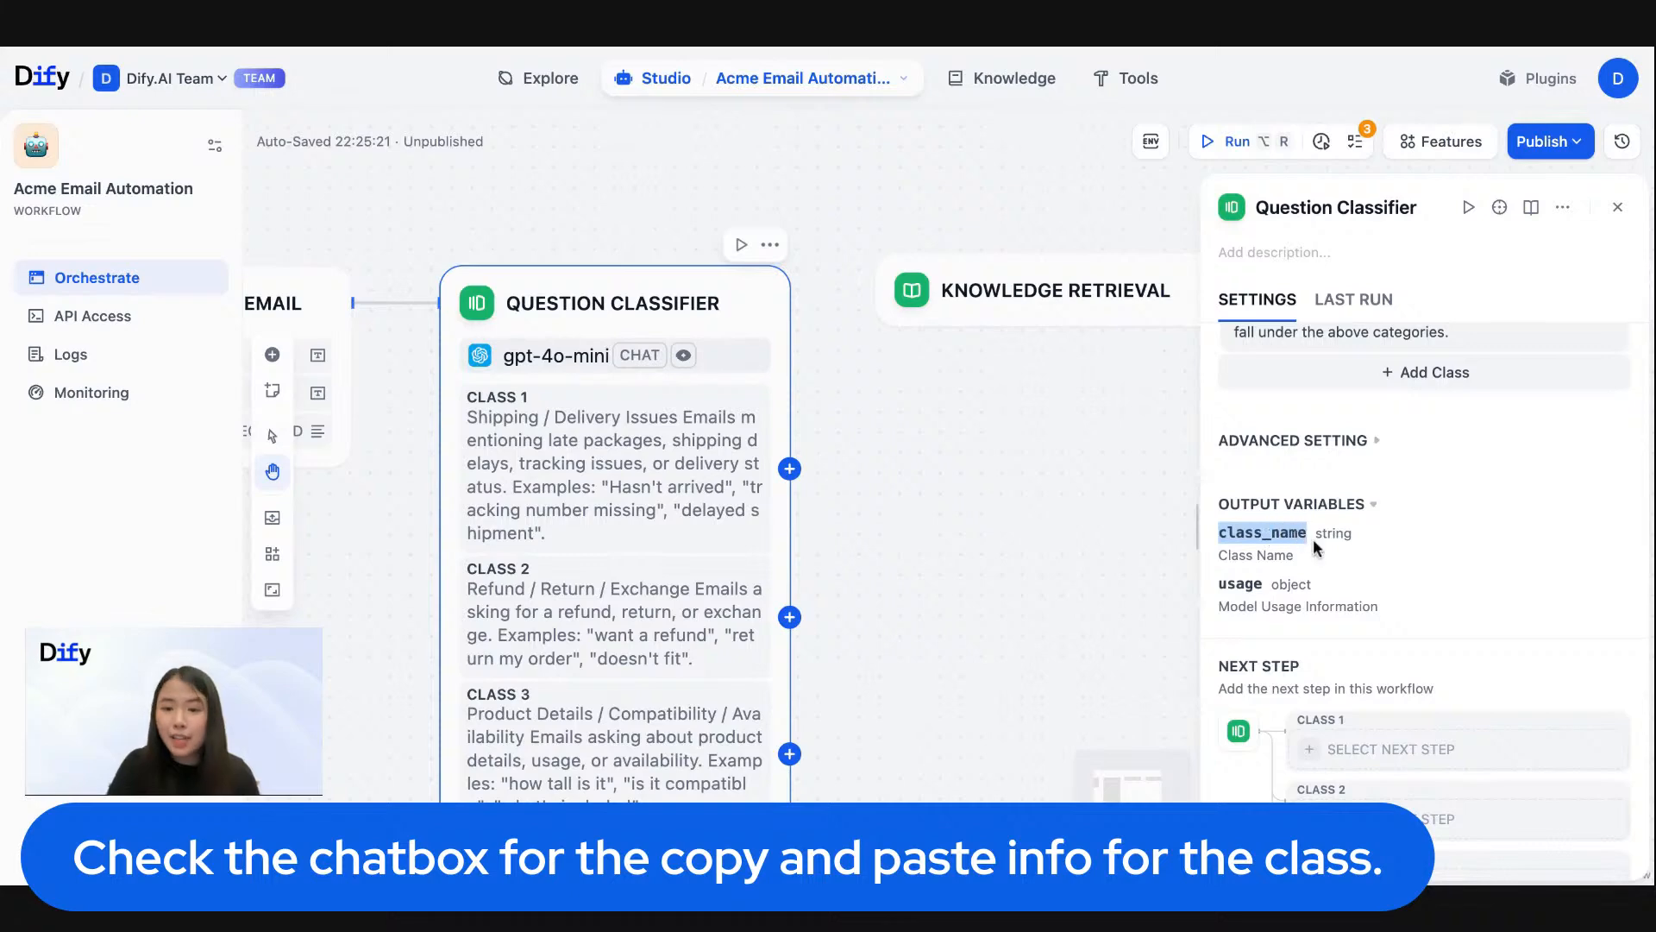
{"action": "left_click", "coordinate": [1313, 539]}
- Connect all four Question Classifier class outputs to the Knowledge Retrieval node and check the classifier's next-step links
{"action": "scroll", "coordinate": [924, 176], "scroll_direction": "down", "scroll_amount": 5}
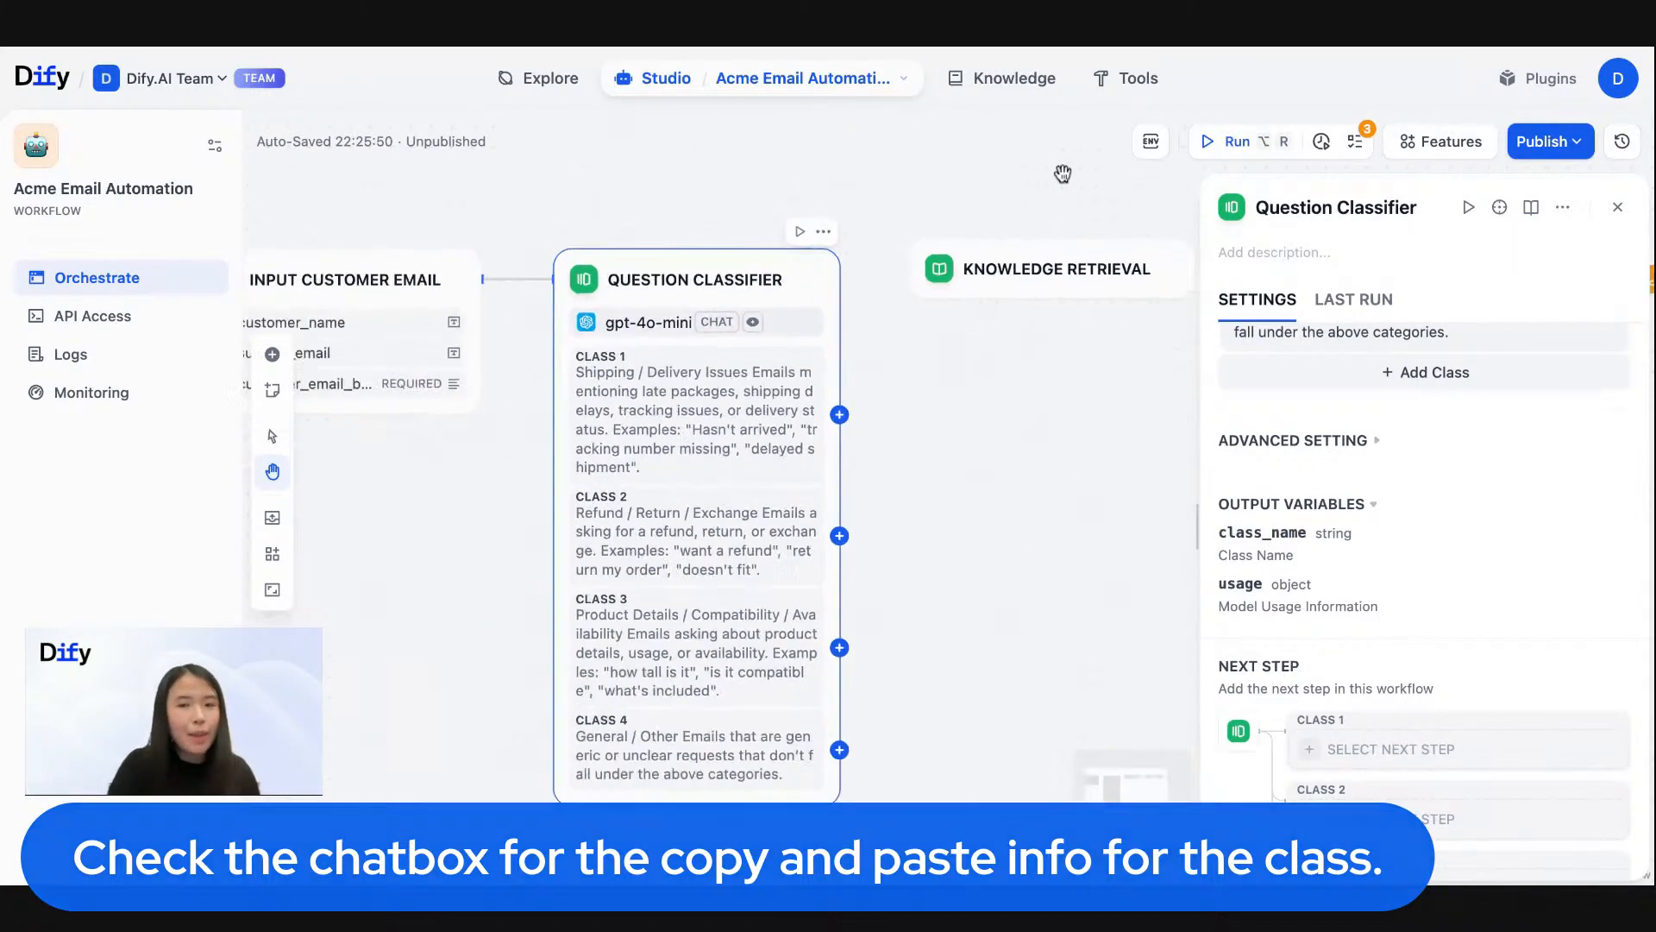
{"action": "scroll", "coordinate": [792, 207], "scroll_direction": "up", "scroll_amount": 3}
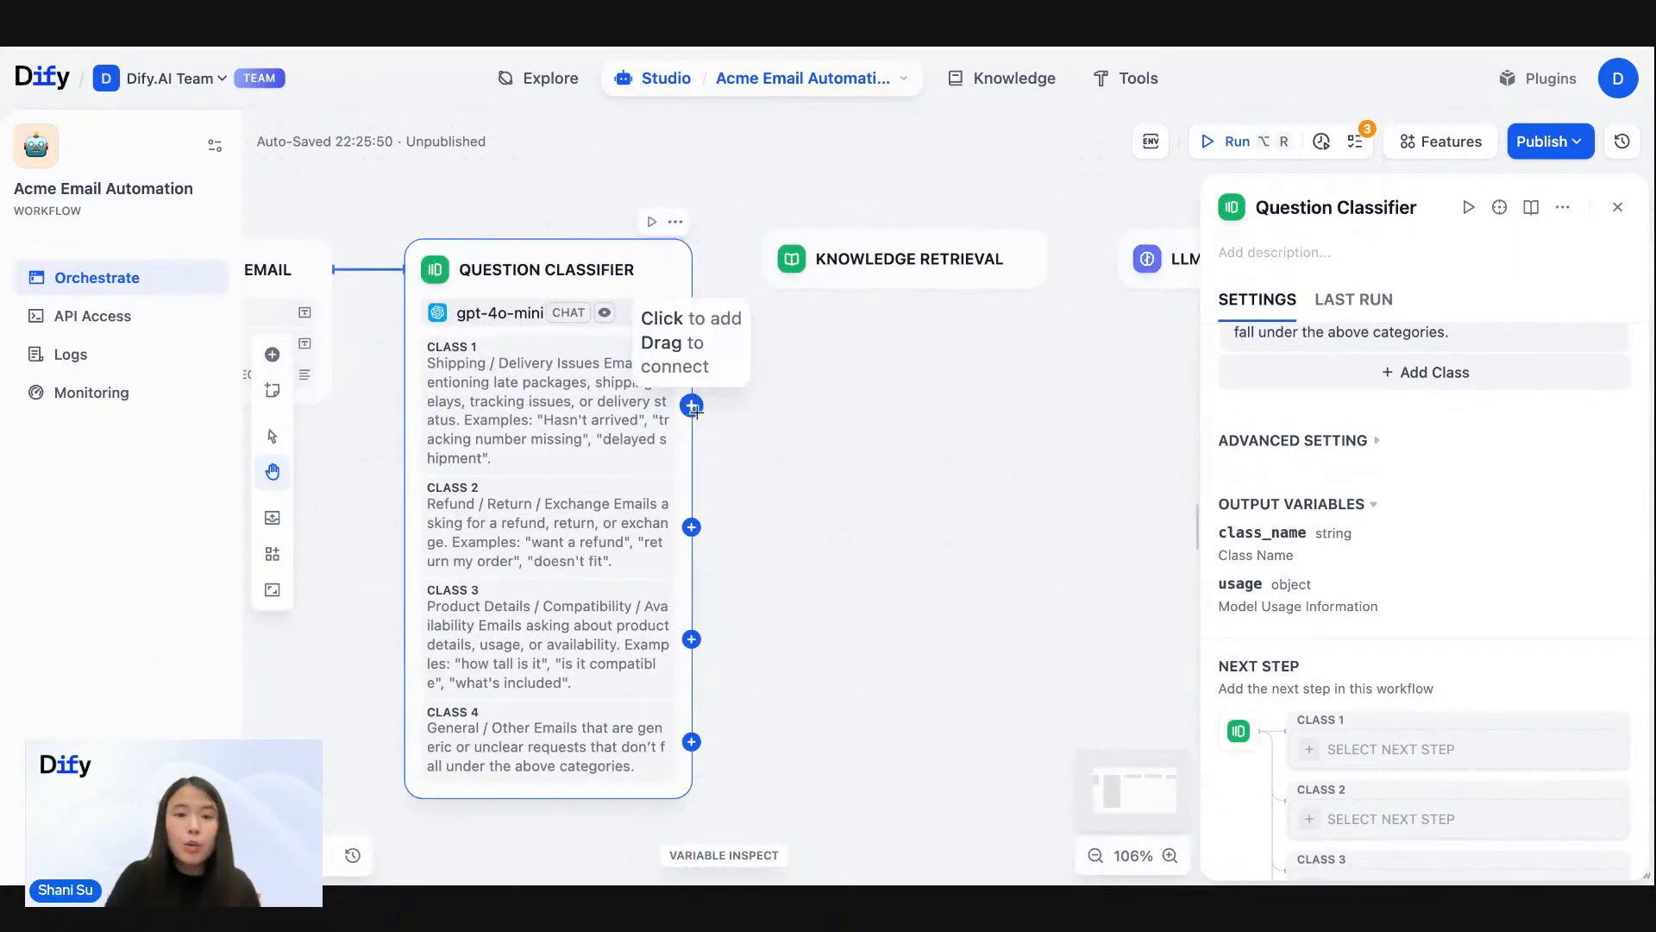
{"action": "left_click_drag", "start_coordinate": [692, 405], "coordinate": [759, 259]}
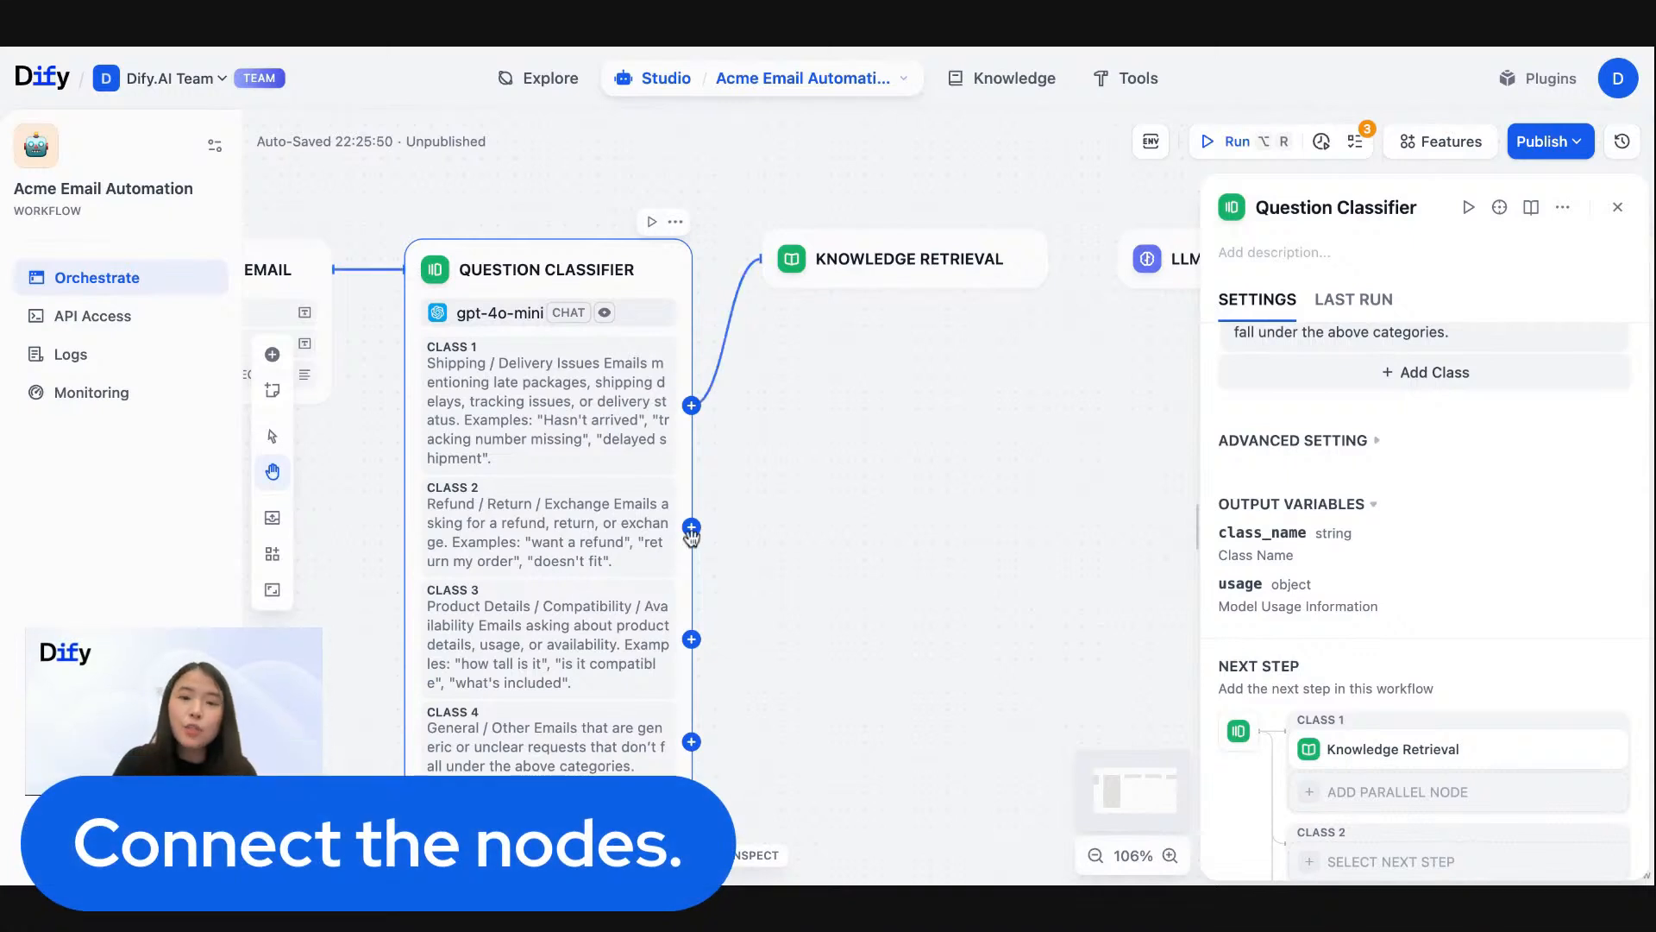
{"action": "left_click_drag", "start_coordinate": [692, 528], "coordinate": [763, 257]}
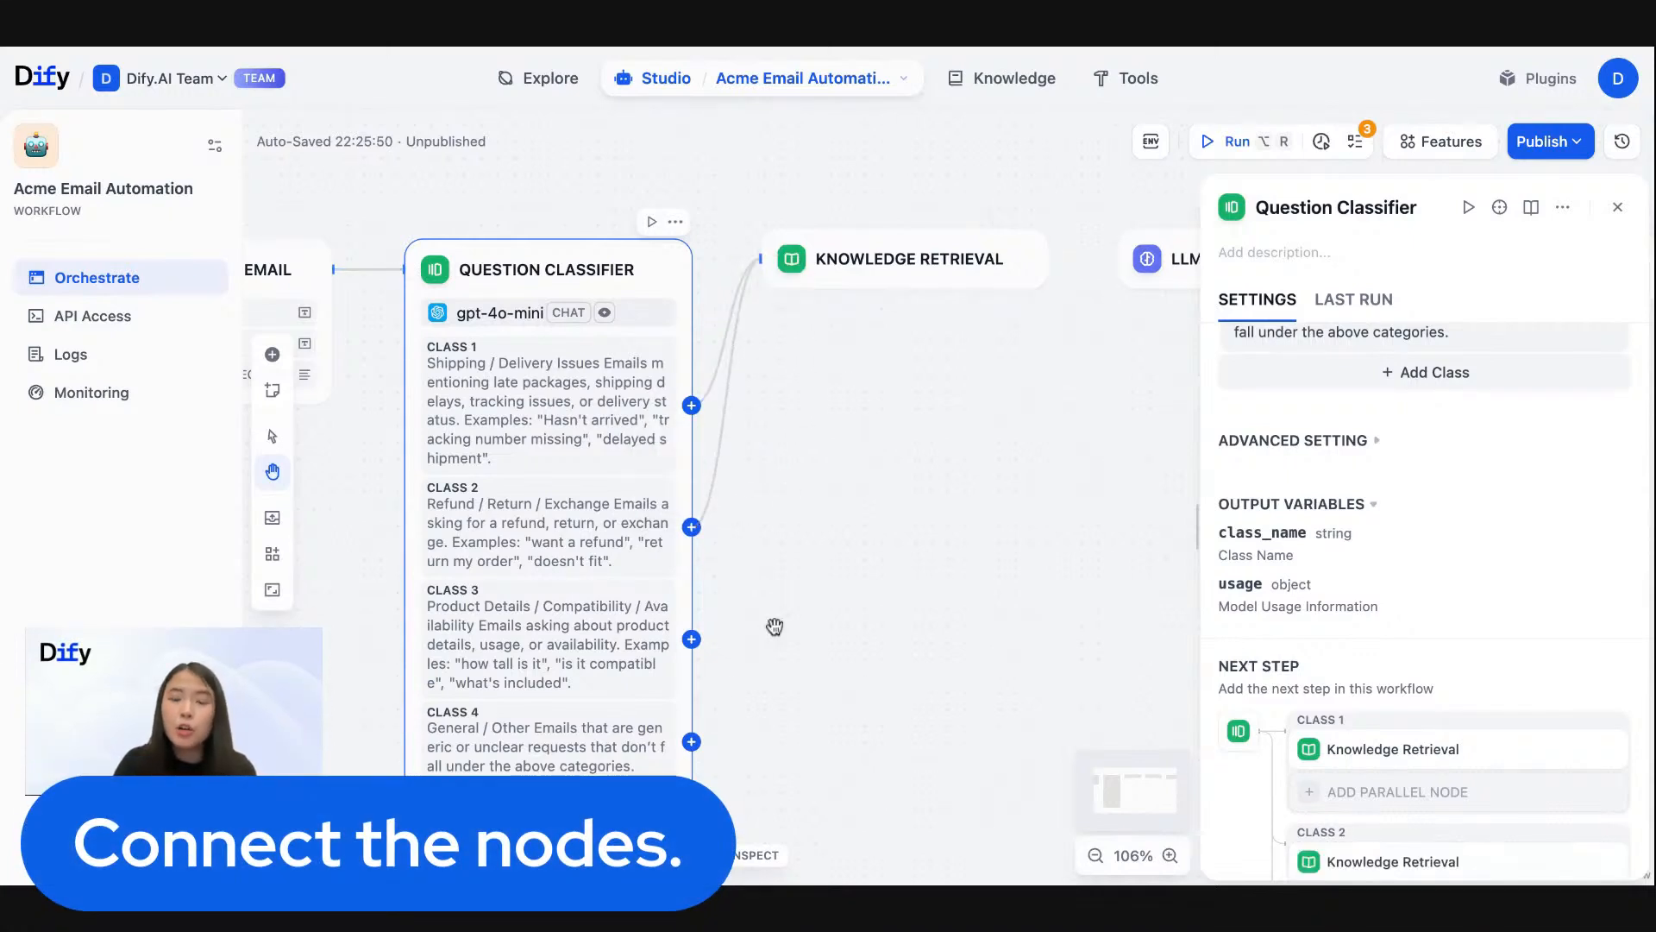
{"action": "left_click_drag", "start_coordinate": [692, 639], "coordinate": [762, 259]}
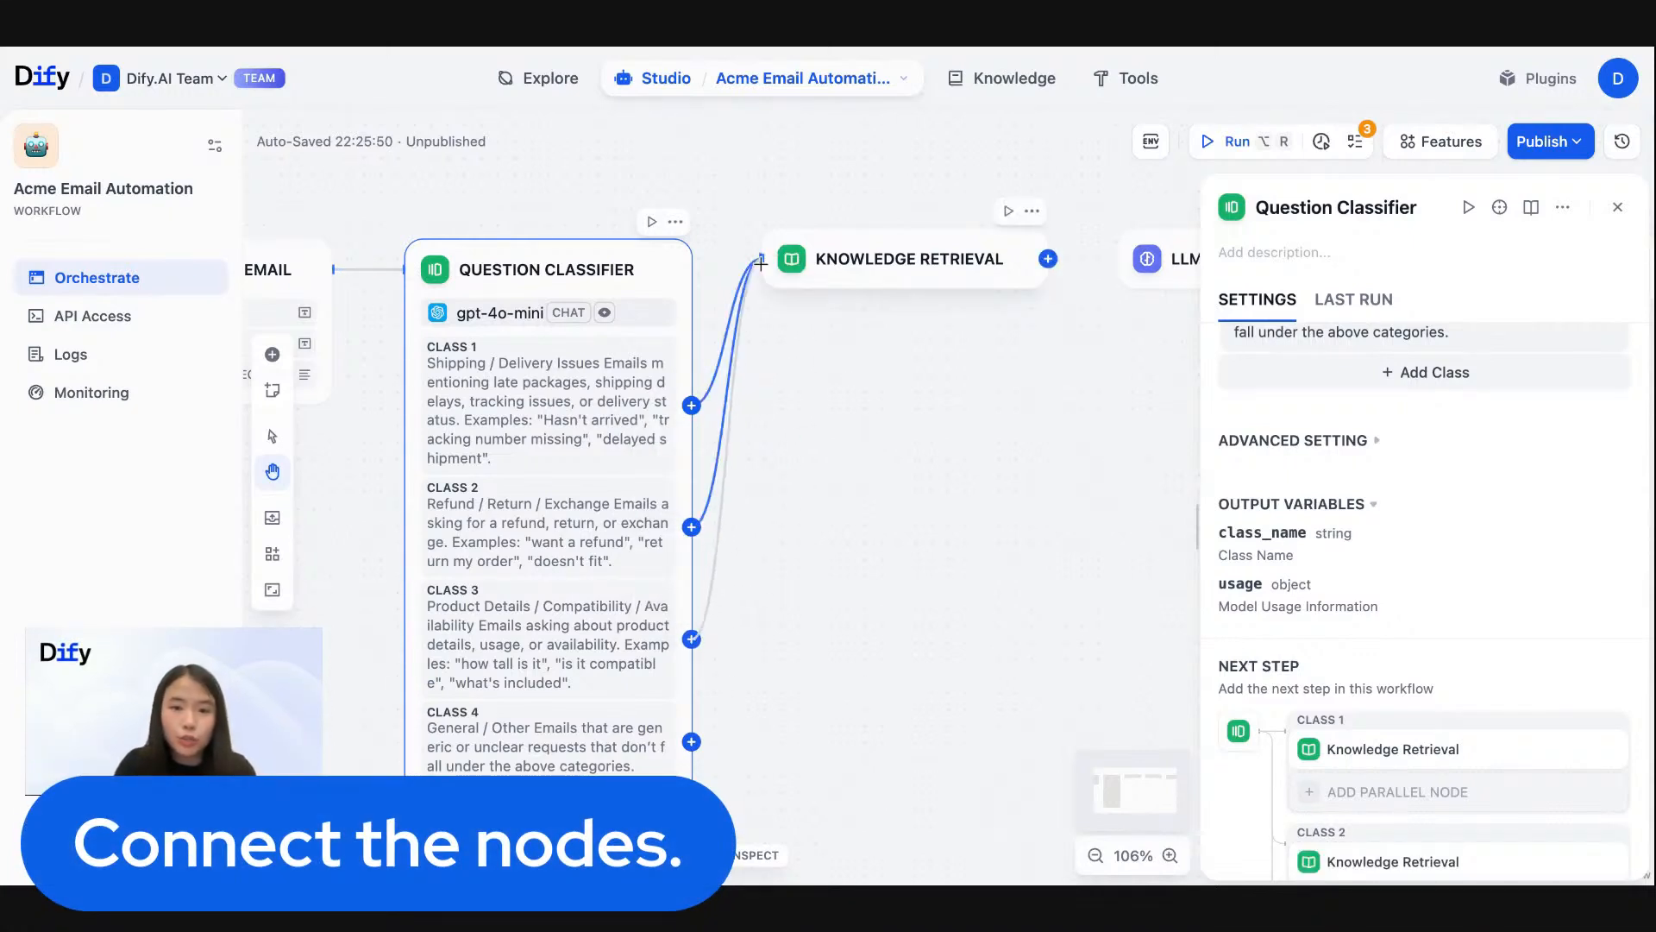
{"action": "left_click_drag", "start_coordinate": [692, 742], "coordinate": [867, 333]}
{"action": "scroll", "coordinate": [1346, 539], "scroll_direction": "down", "scroll_amount": 3}
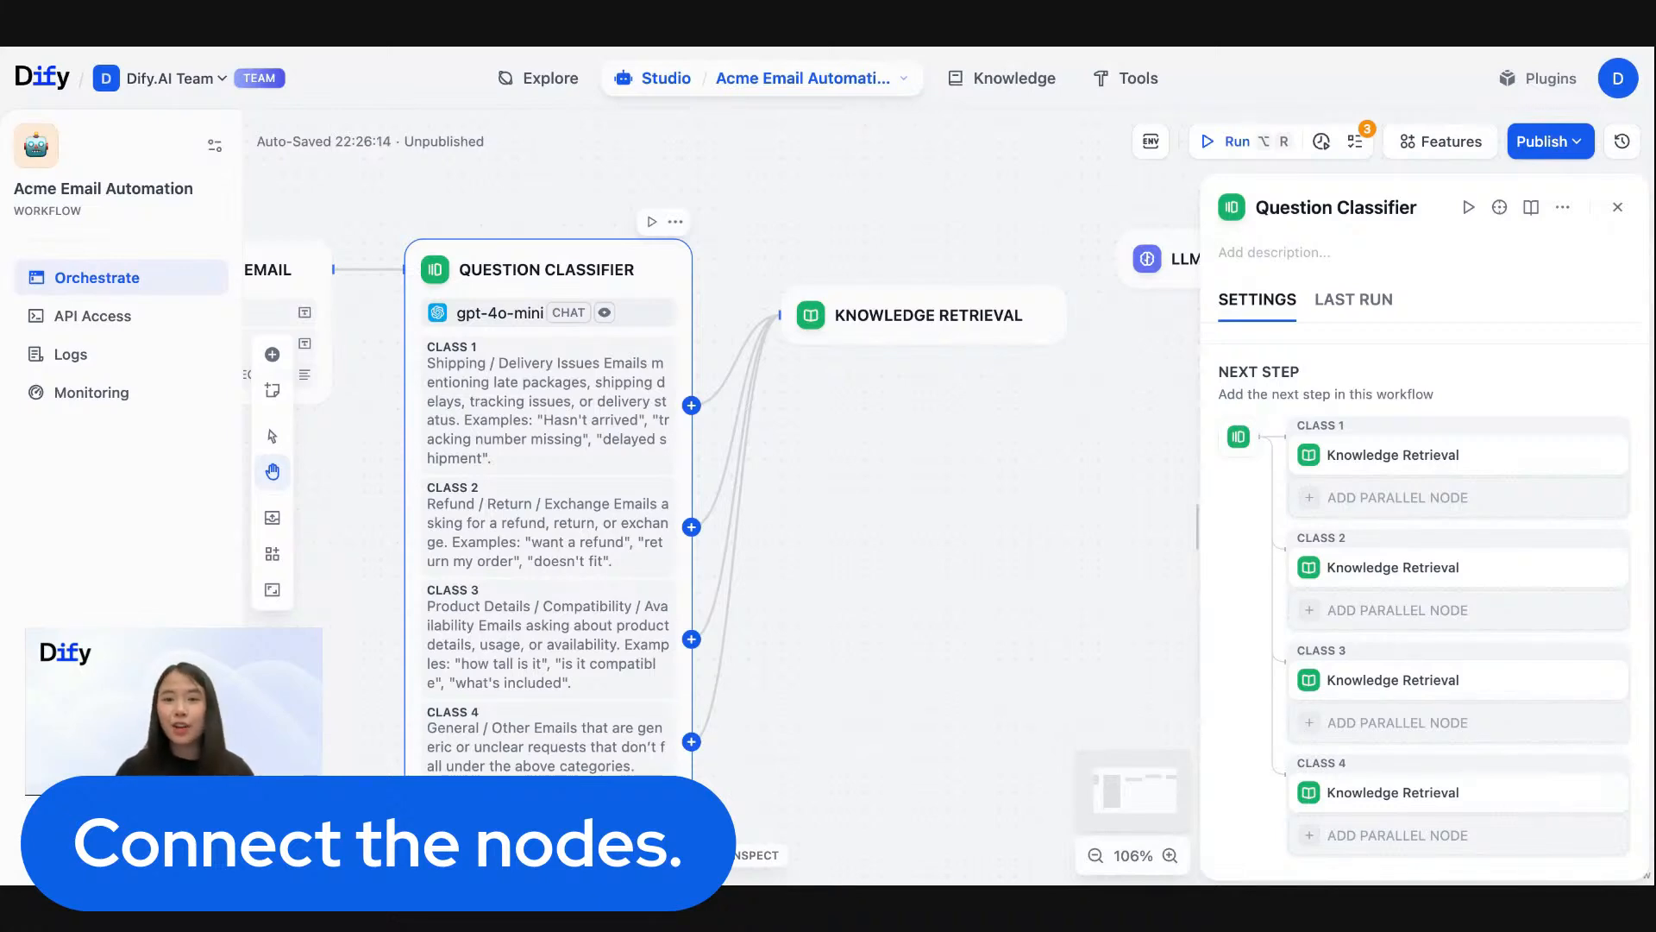
- Rename the Question Classifier node as "Determine Email Question"
{"action": "scroll", "coordinate": [1372, 403], "scroll_direction": "up", "scroll_amount": 10}
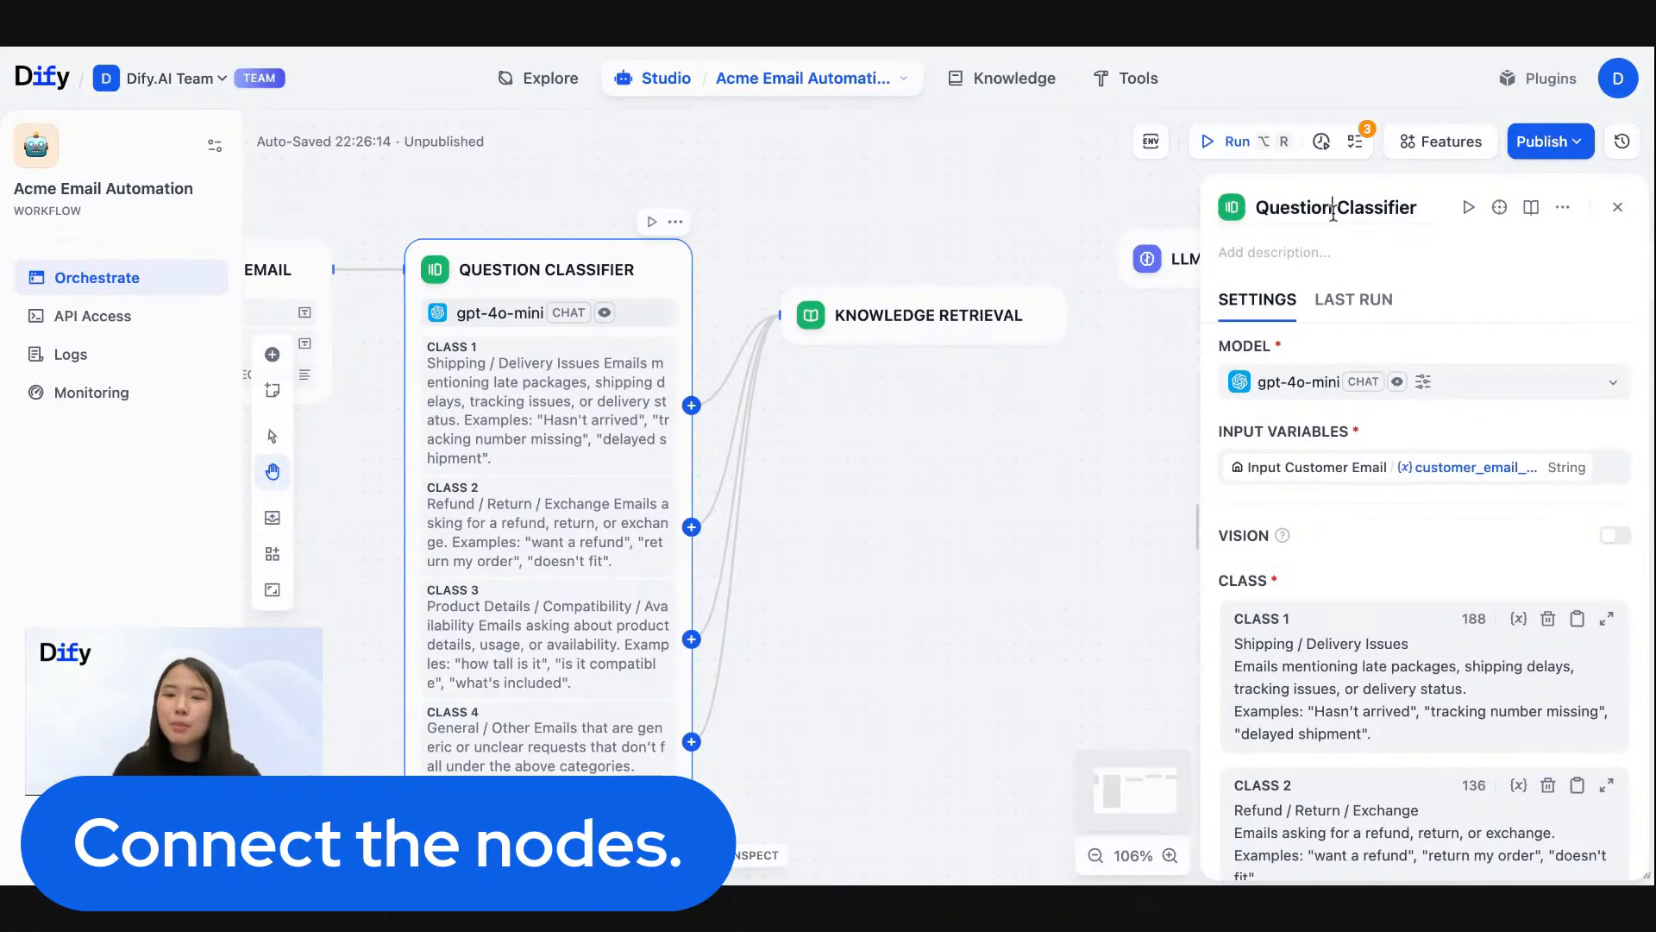
{"action": "triple_click", "coordinate": [1332, 212]}
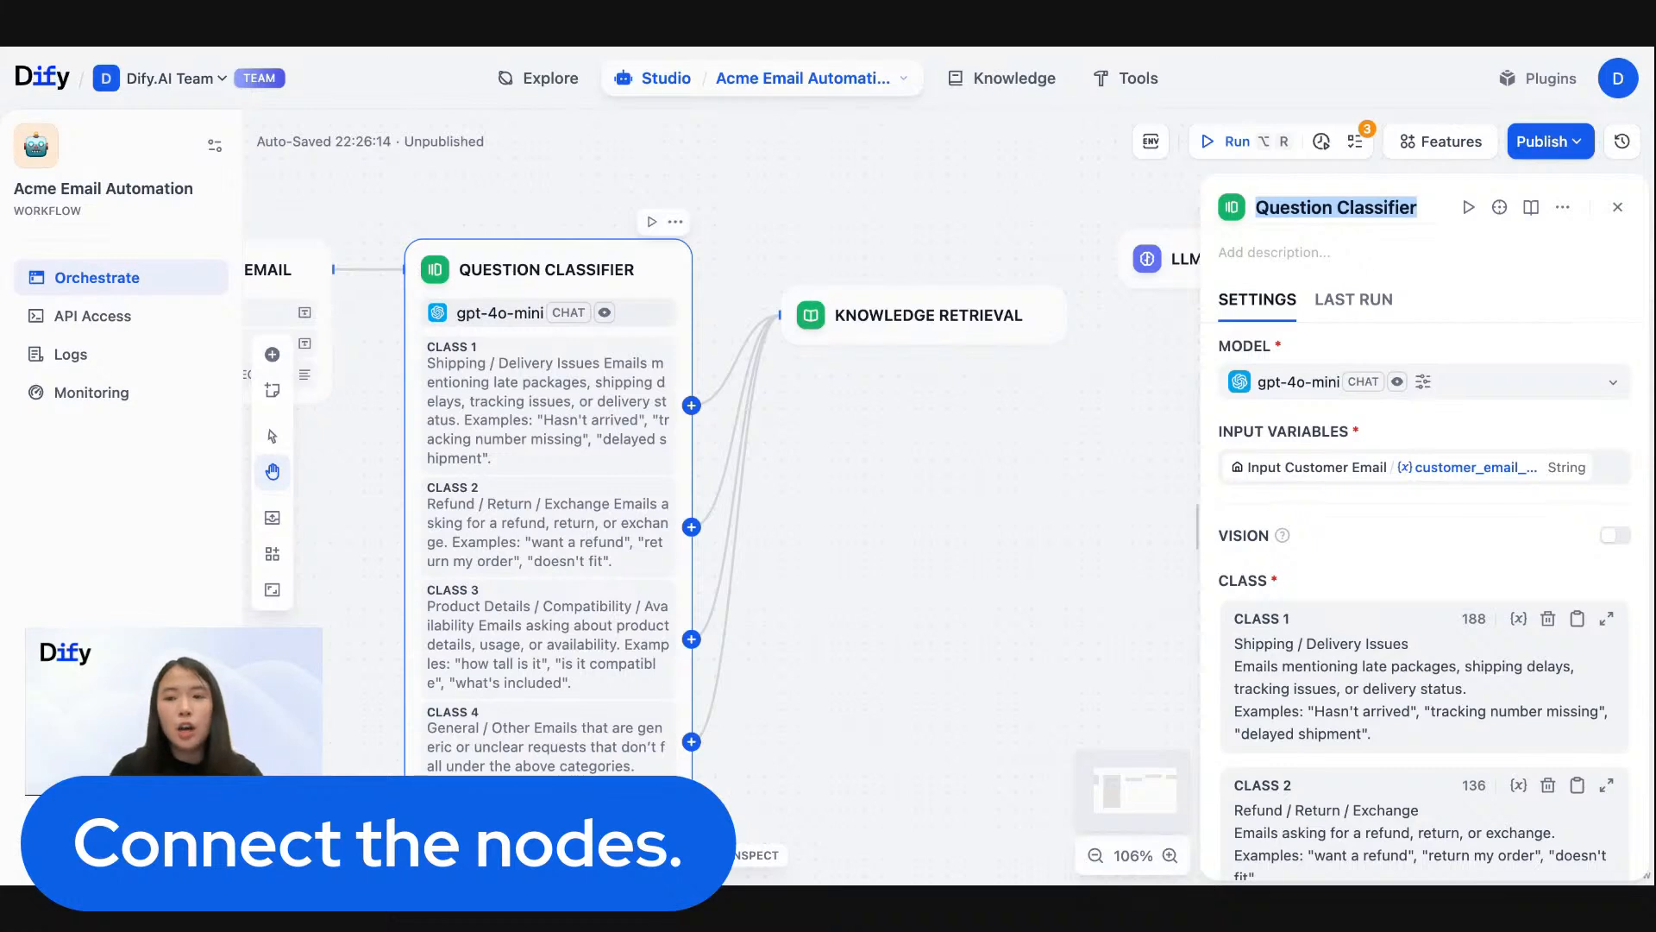
{"action": "type", "text": "Deter"}
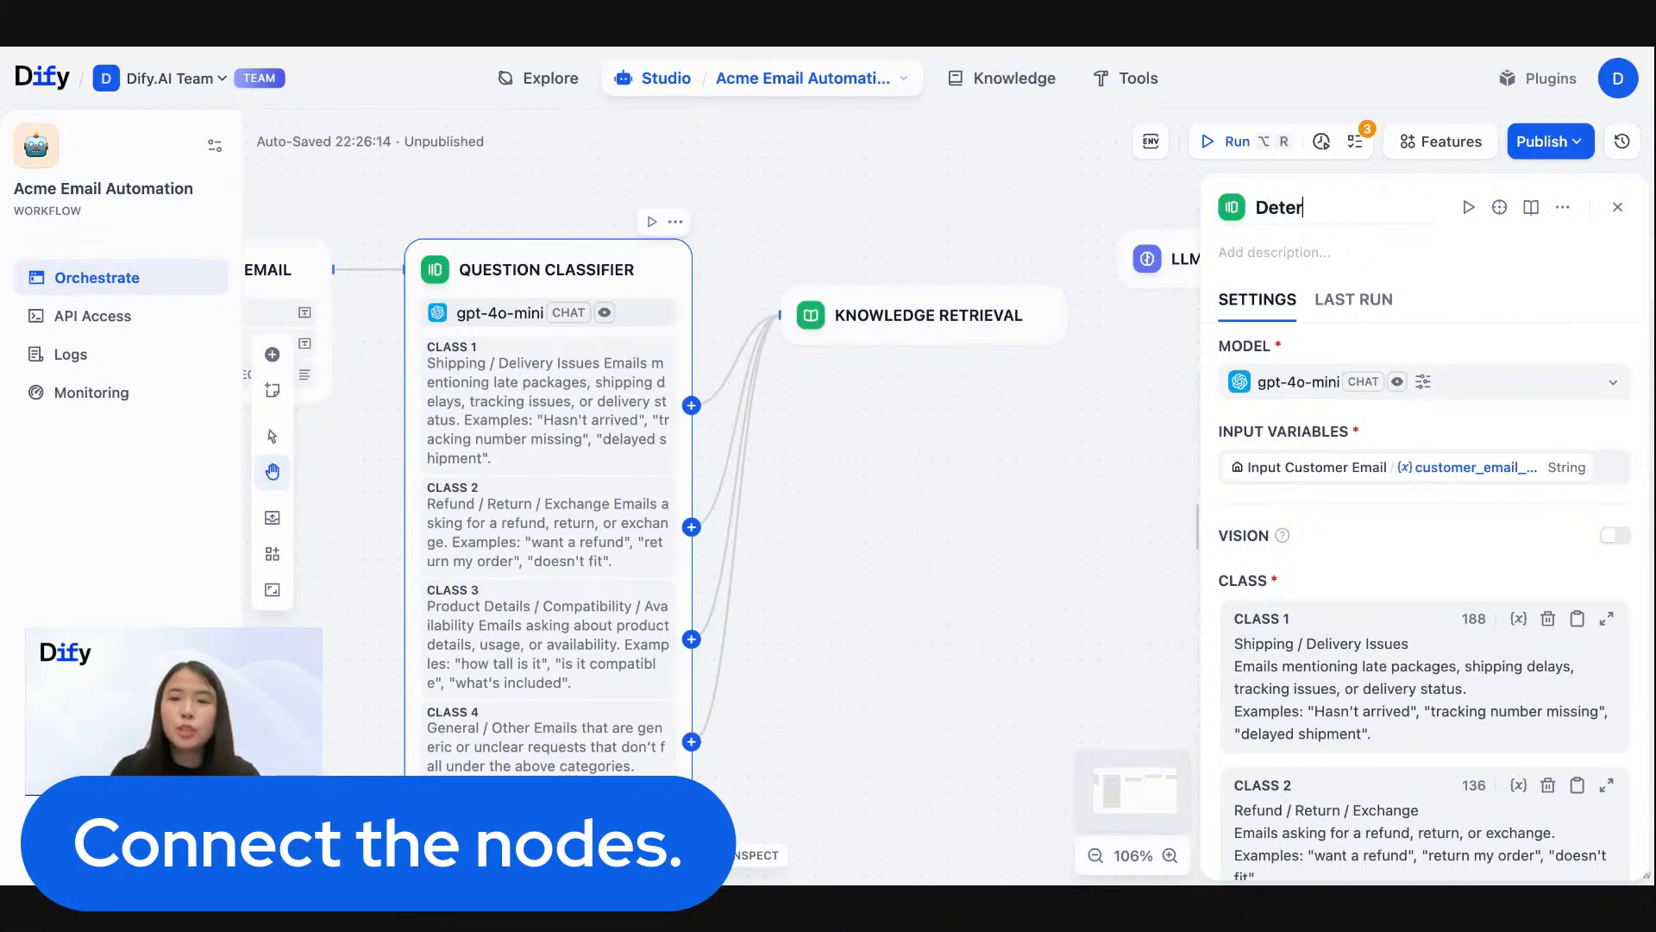
{"action": "type", "text": "mine Email "}
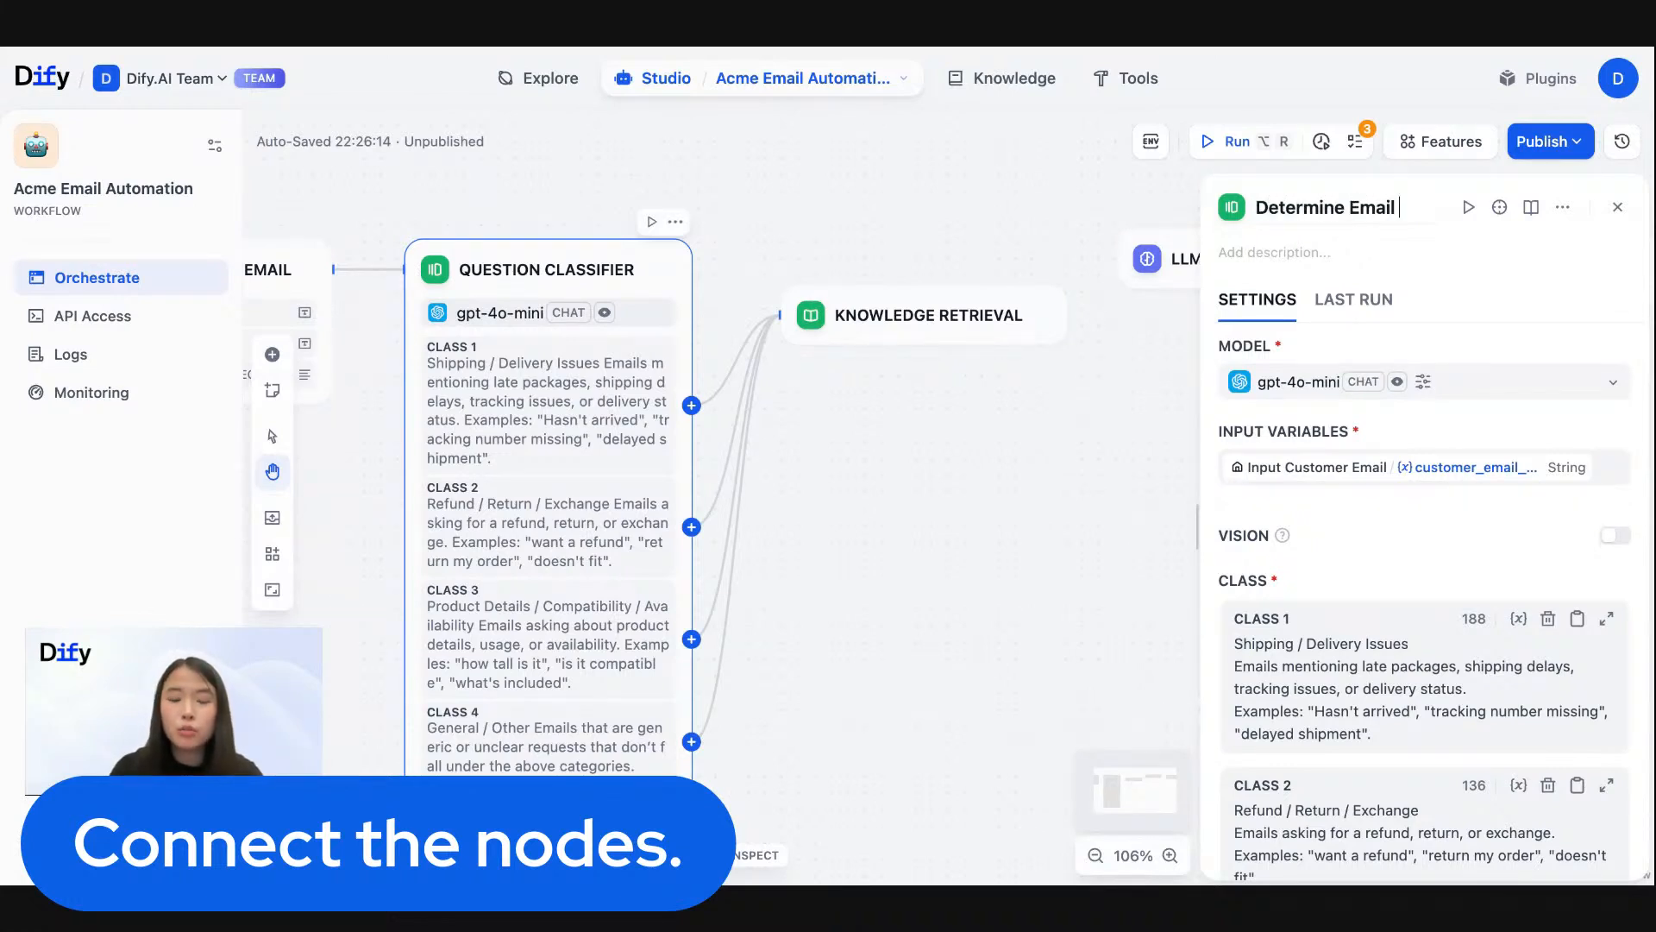
{"action": "type", "text": "Question"}
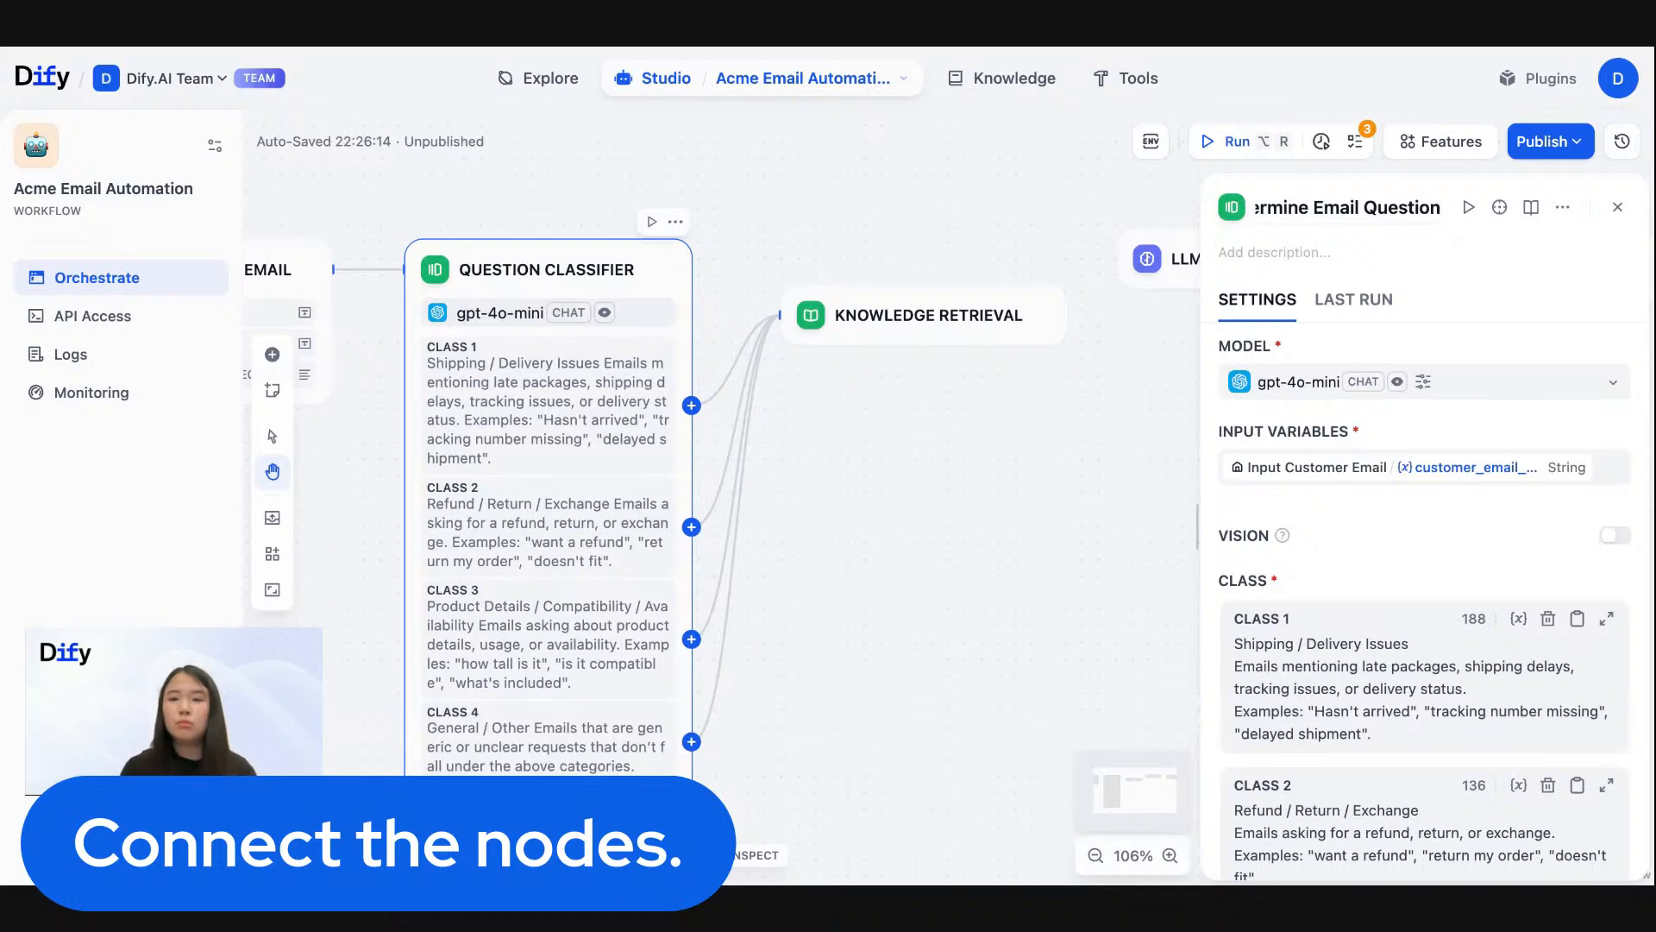
{"action": "left_click", "coordinate": [939, 198]}
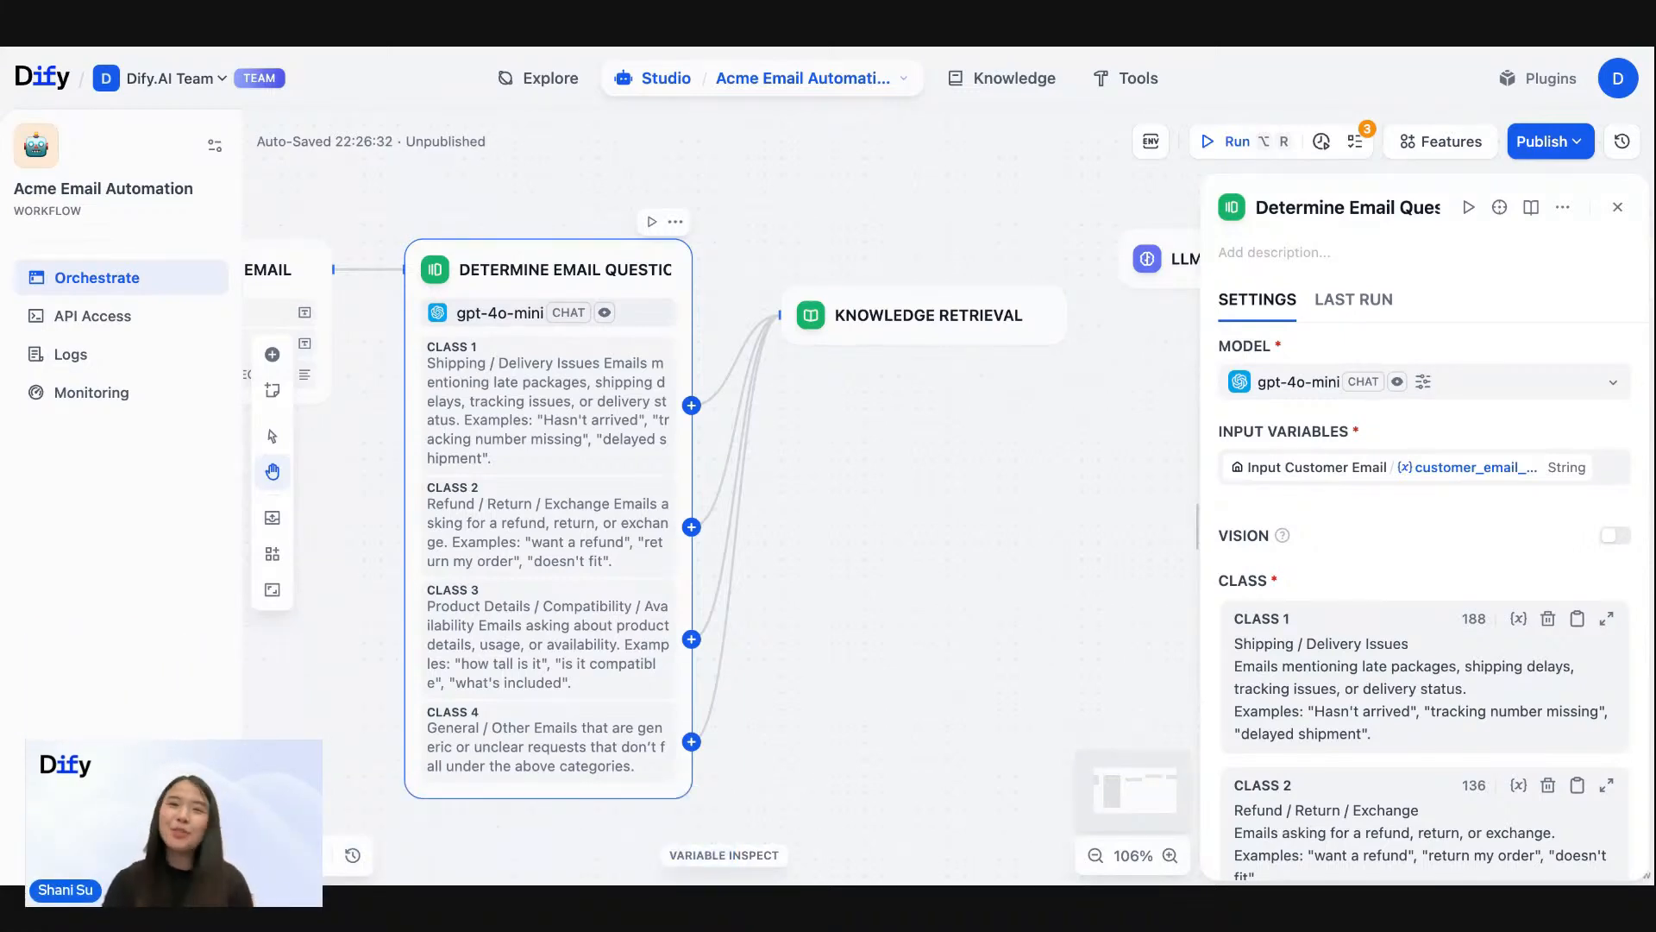
- Set the Knowledge Retrieval node's query variable to class_name from Determine Email Question
{"action": "left_click_drag", "start_coordinate": [968, 218], "coordinate": [587, 222]}
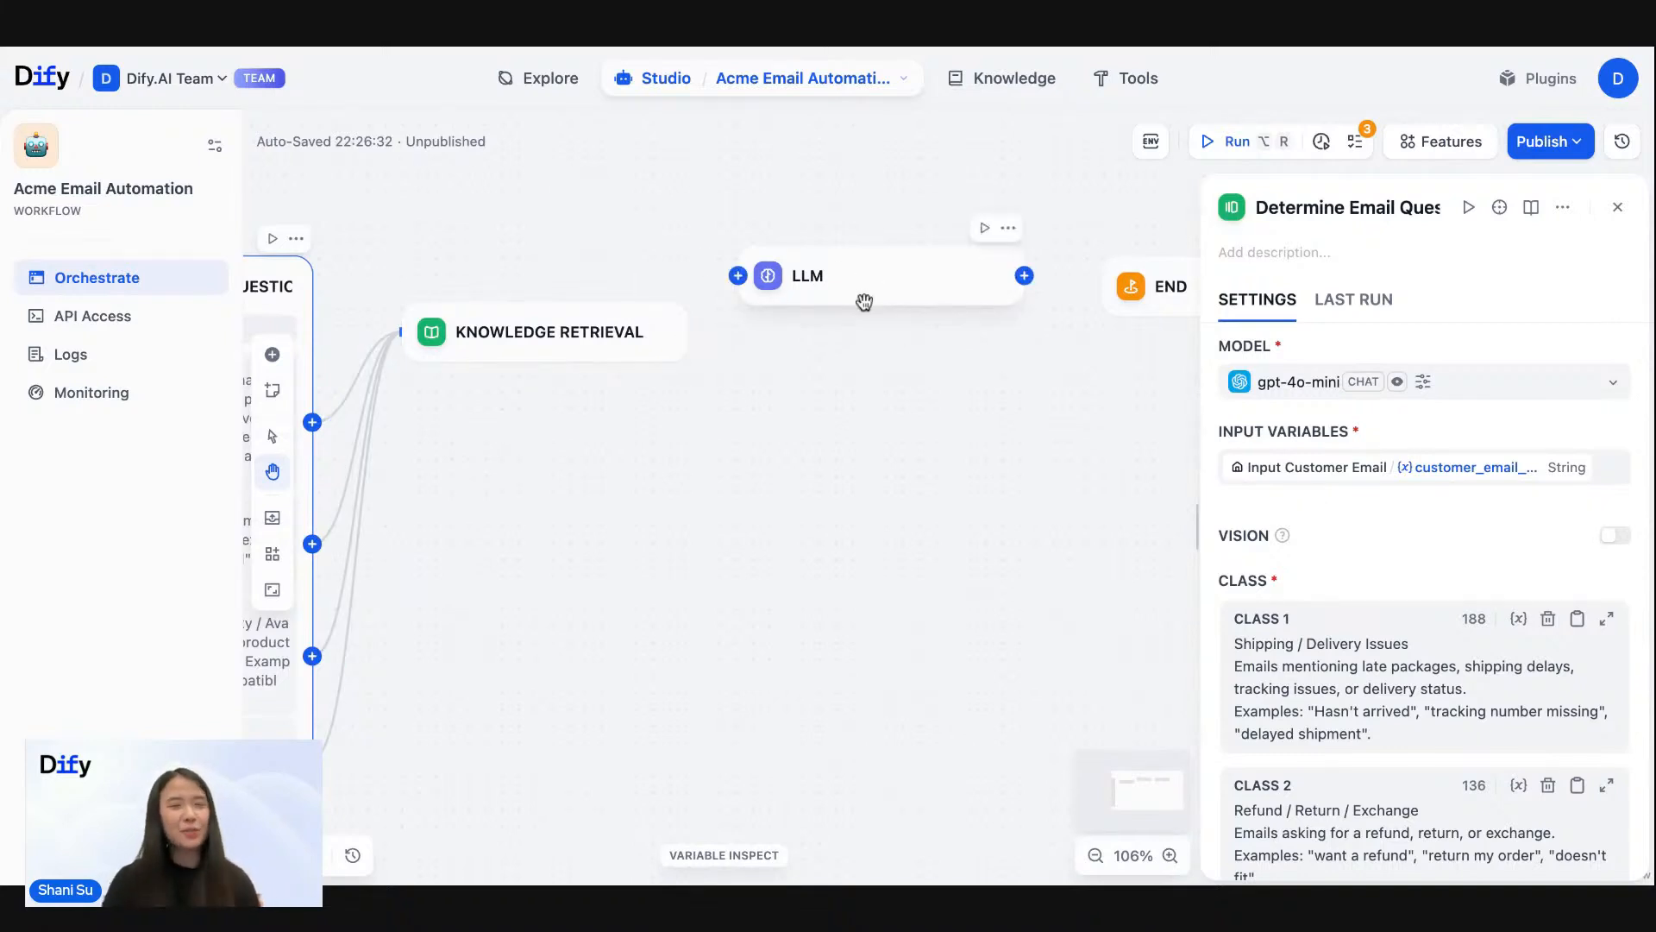
{"action": "left_click", "coordinate": [557, 349]}
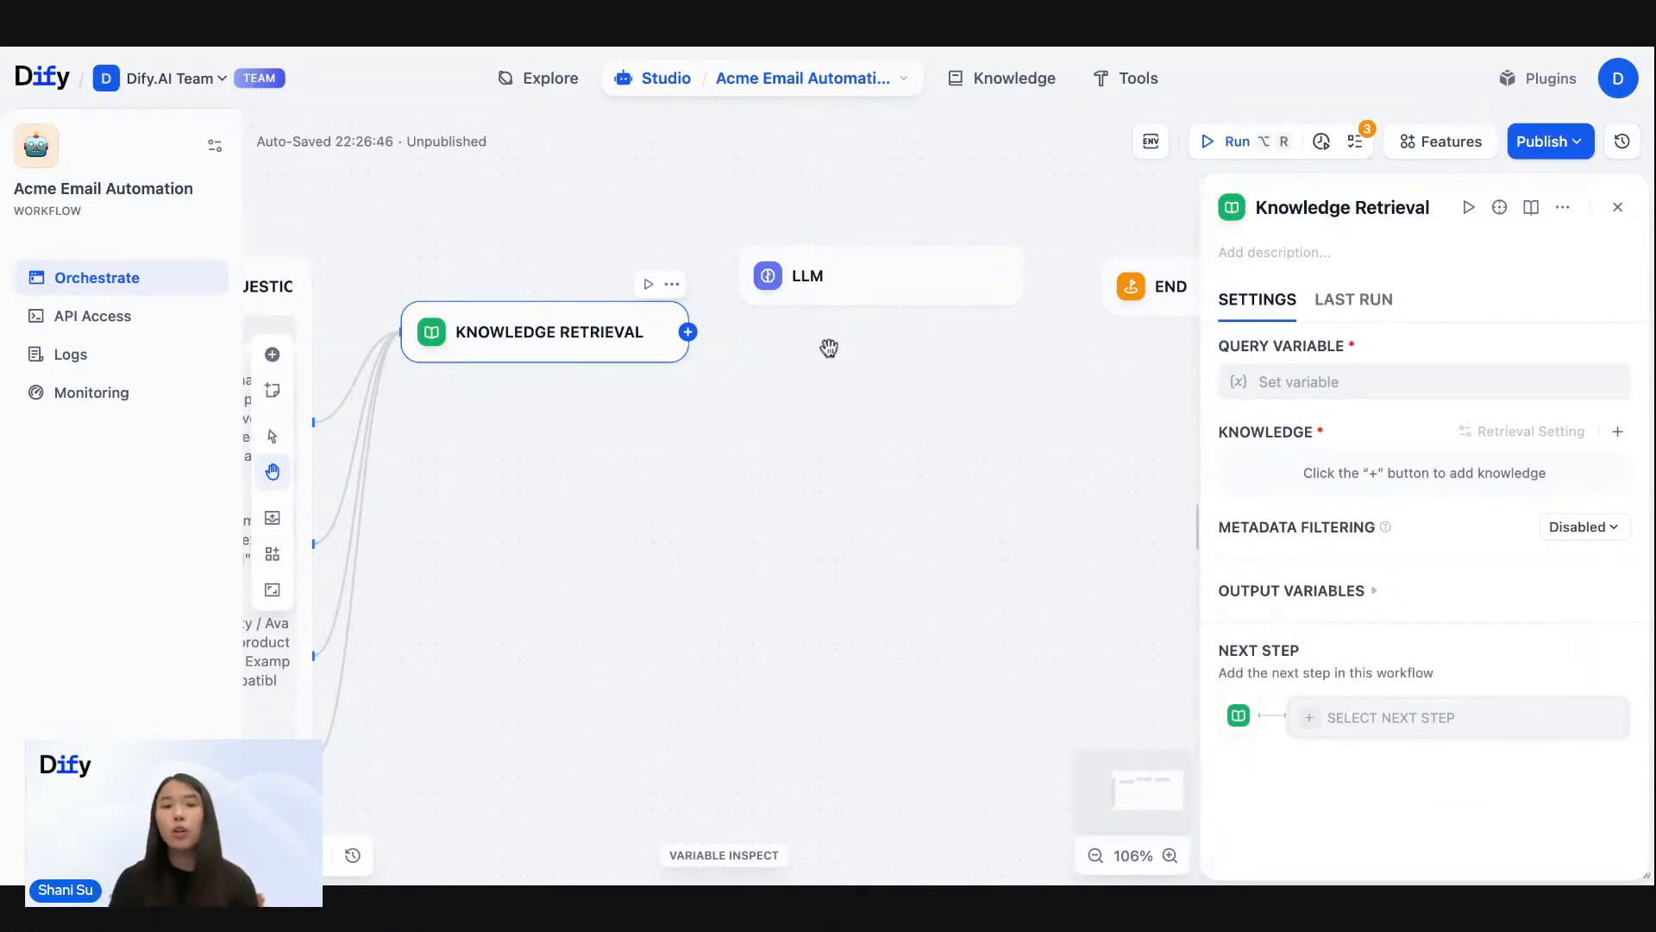
{"action": "left_click", "coordinate": [1389, 385]}
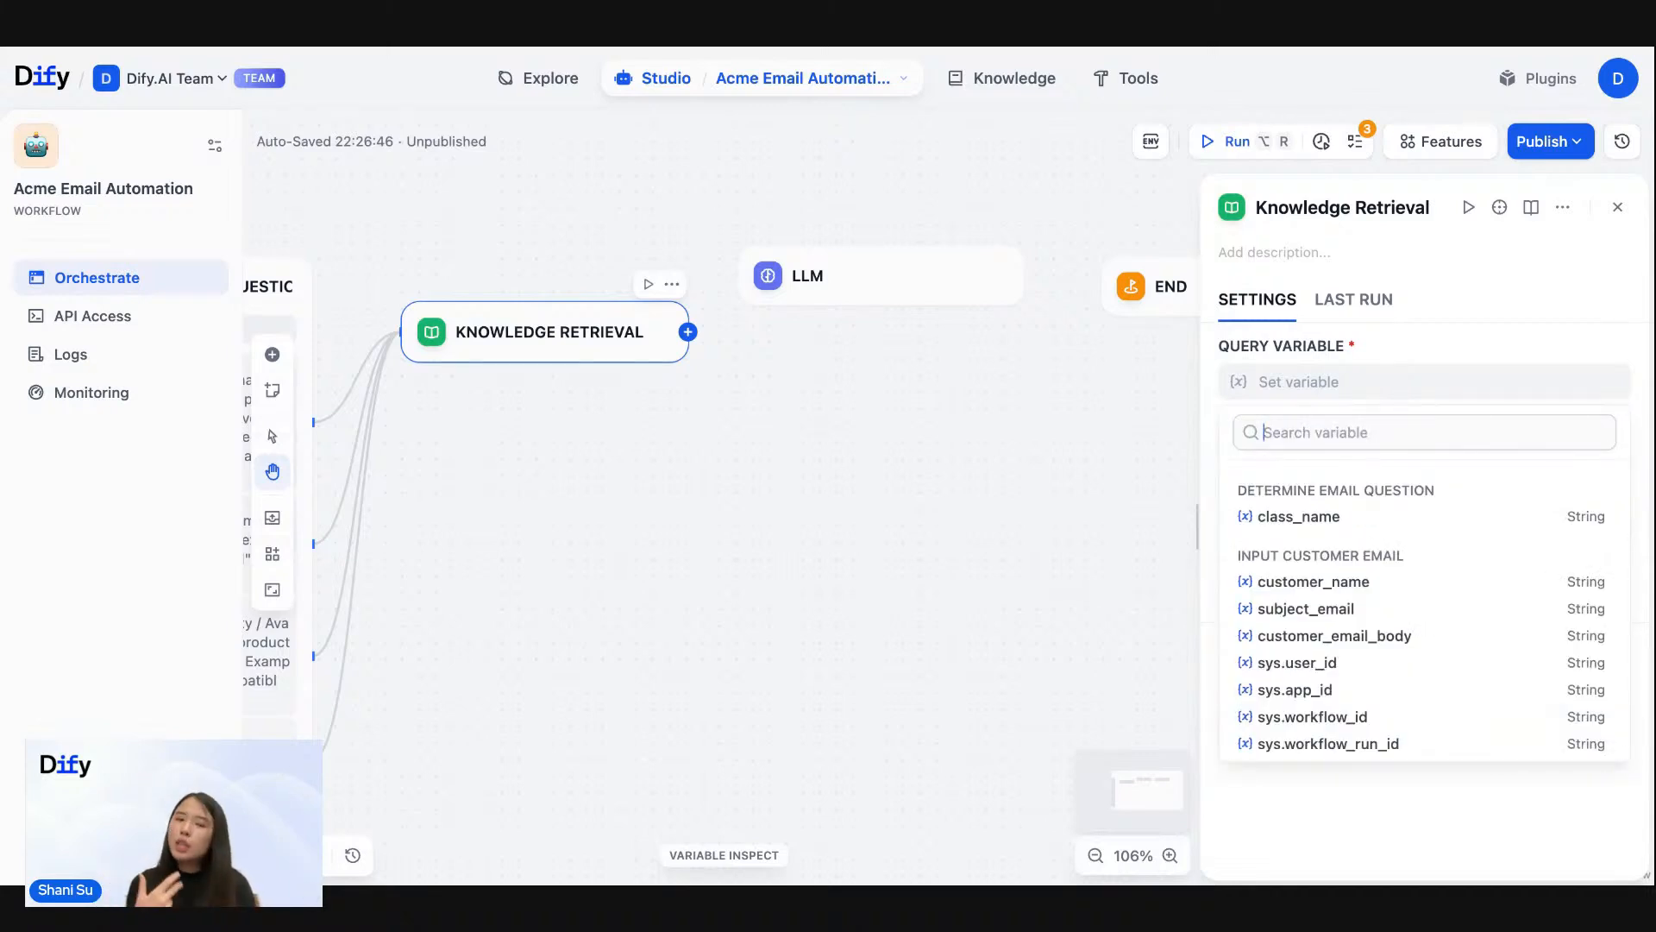
{"action": "scroll", "coordinate": [518, 325], "scroll_direction": "up", "scroll_amount": 5}
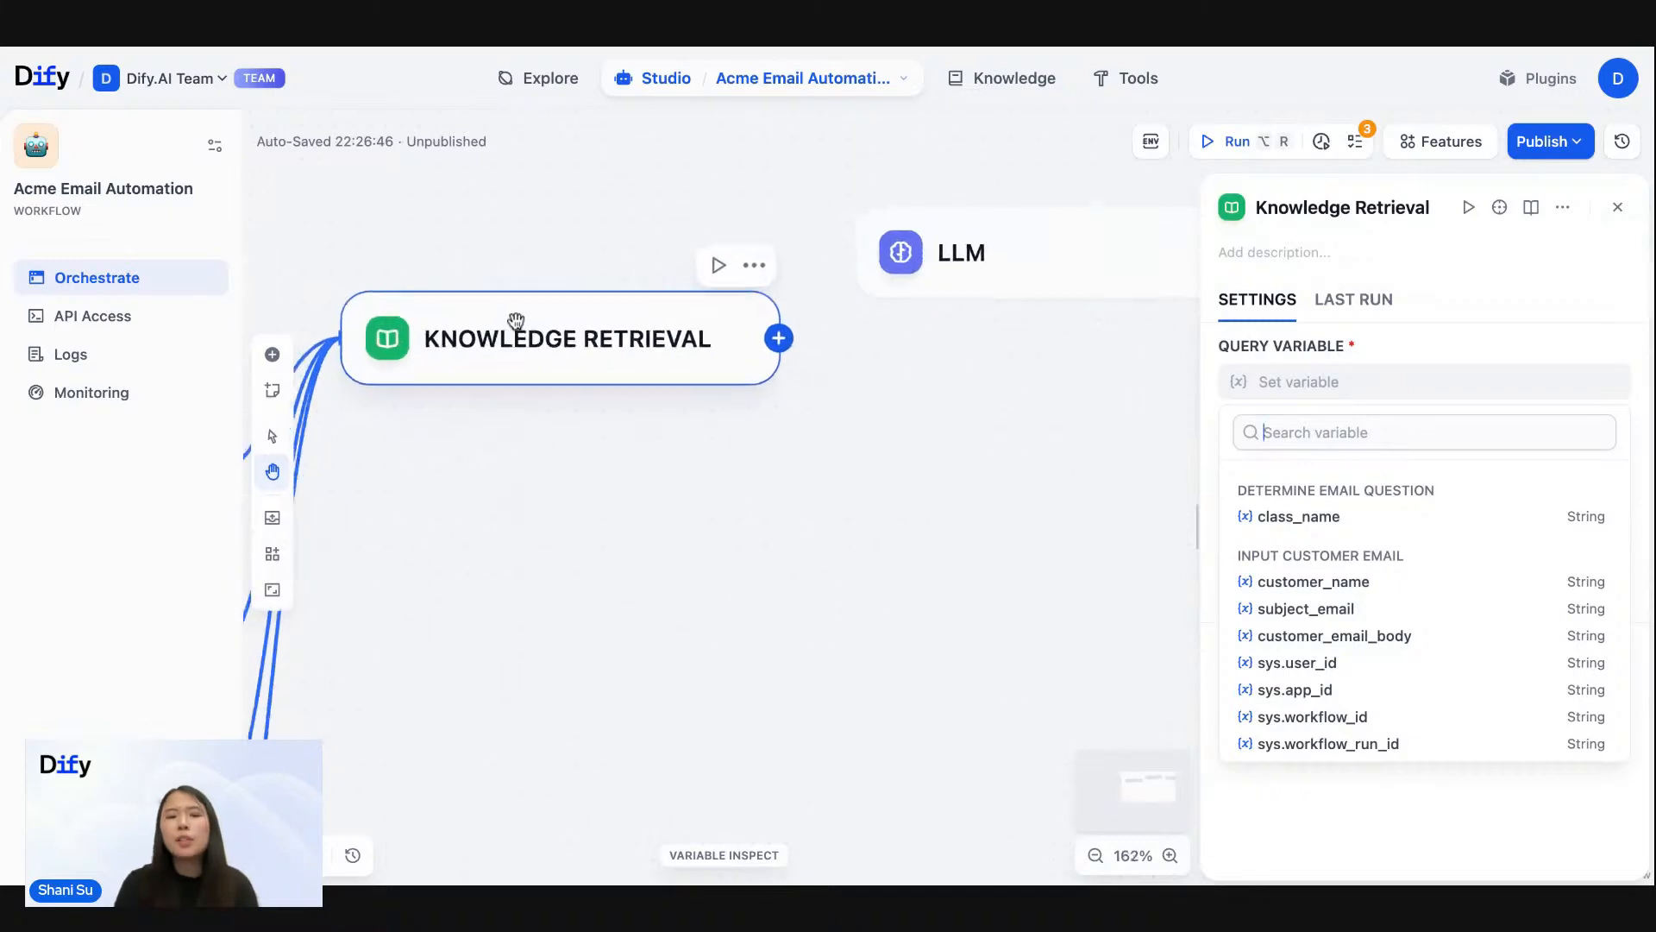
{"action": "left_click_drag", "start_coordinate": [517, 251], "coordinate": [615, 215]}
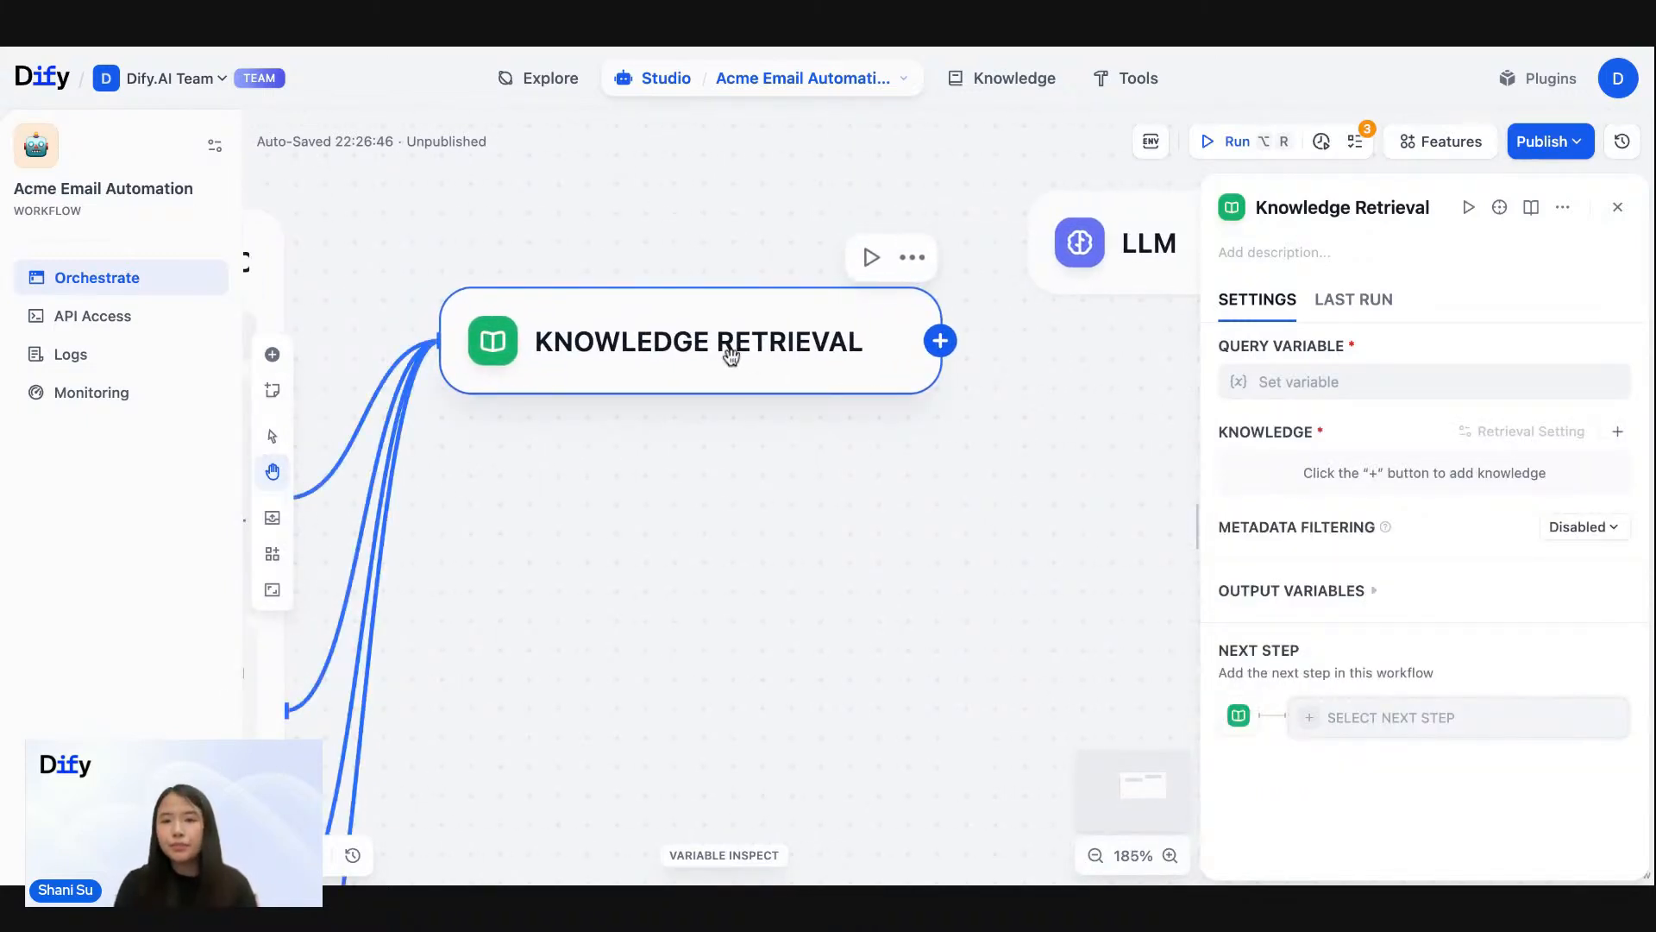
{"action": "left_click", "coordinate": [1297, 382]}
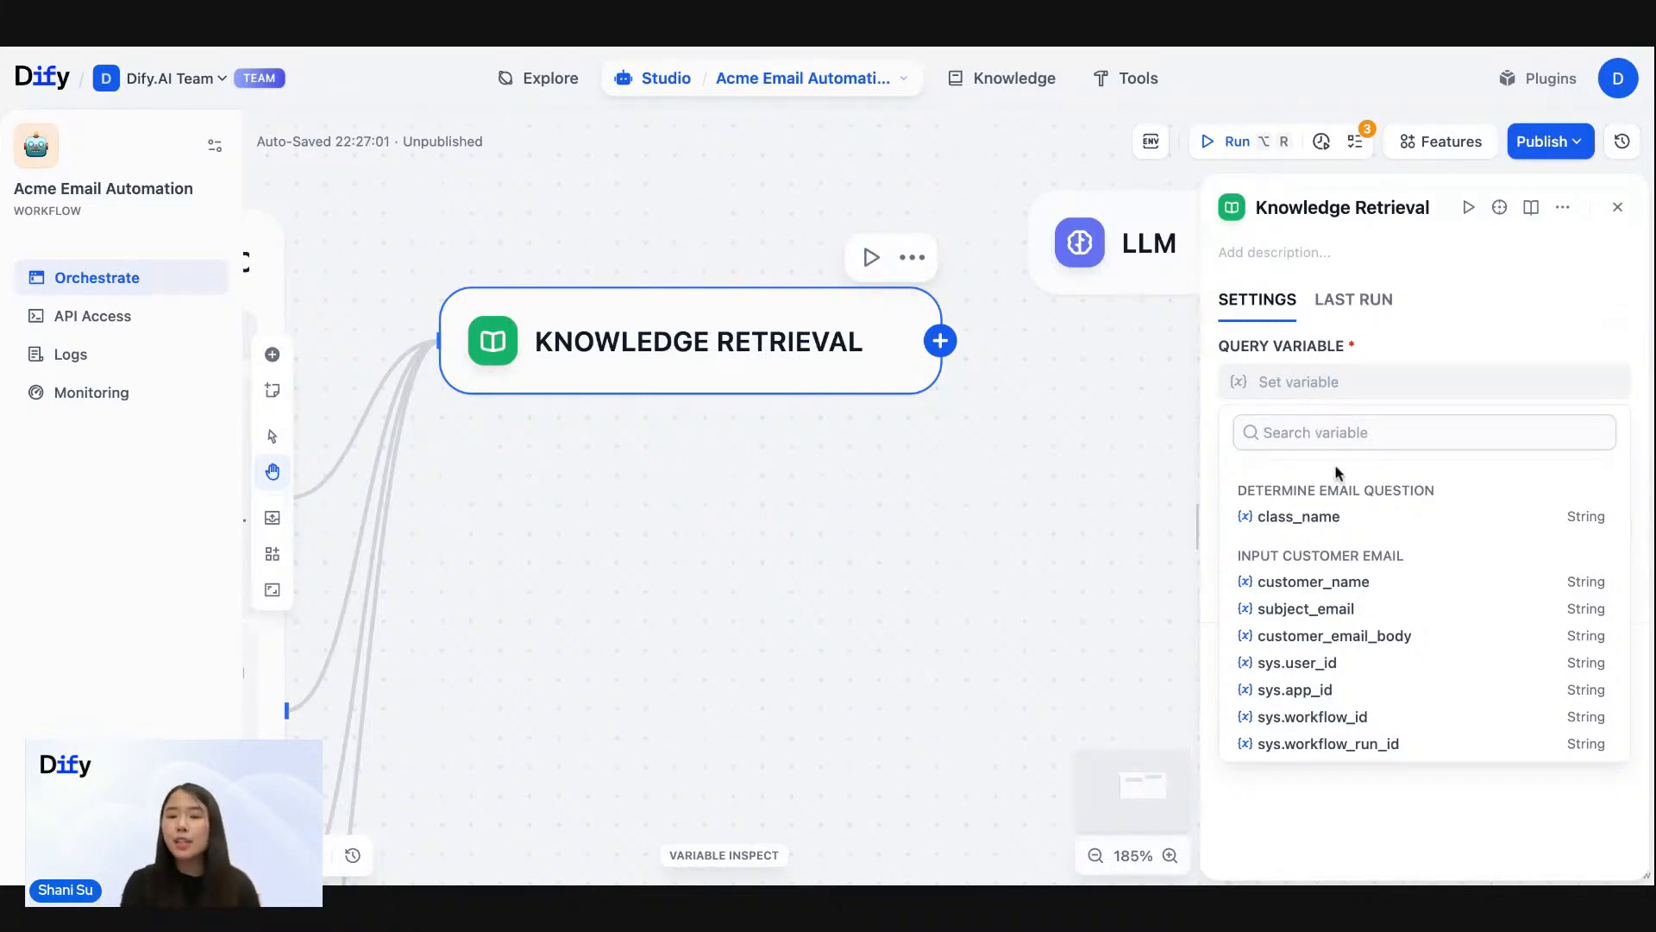
{"action": "left_click", "coordinate": [1310, 516]}
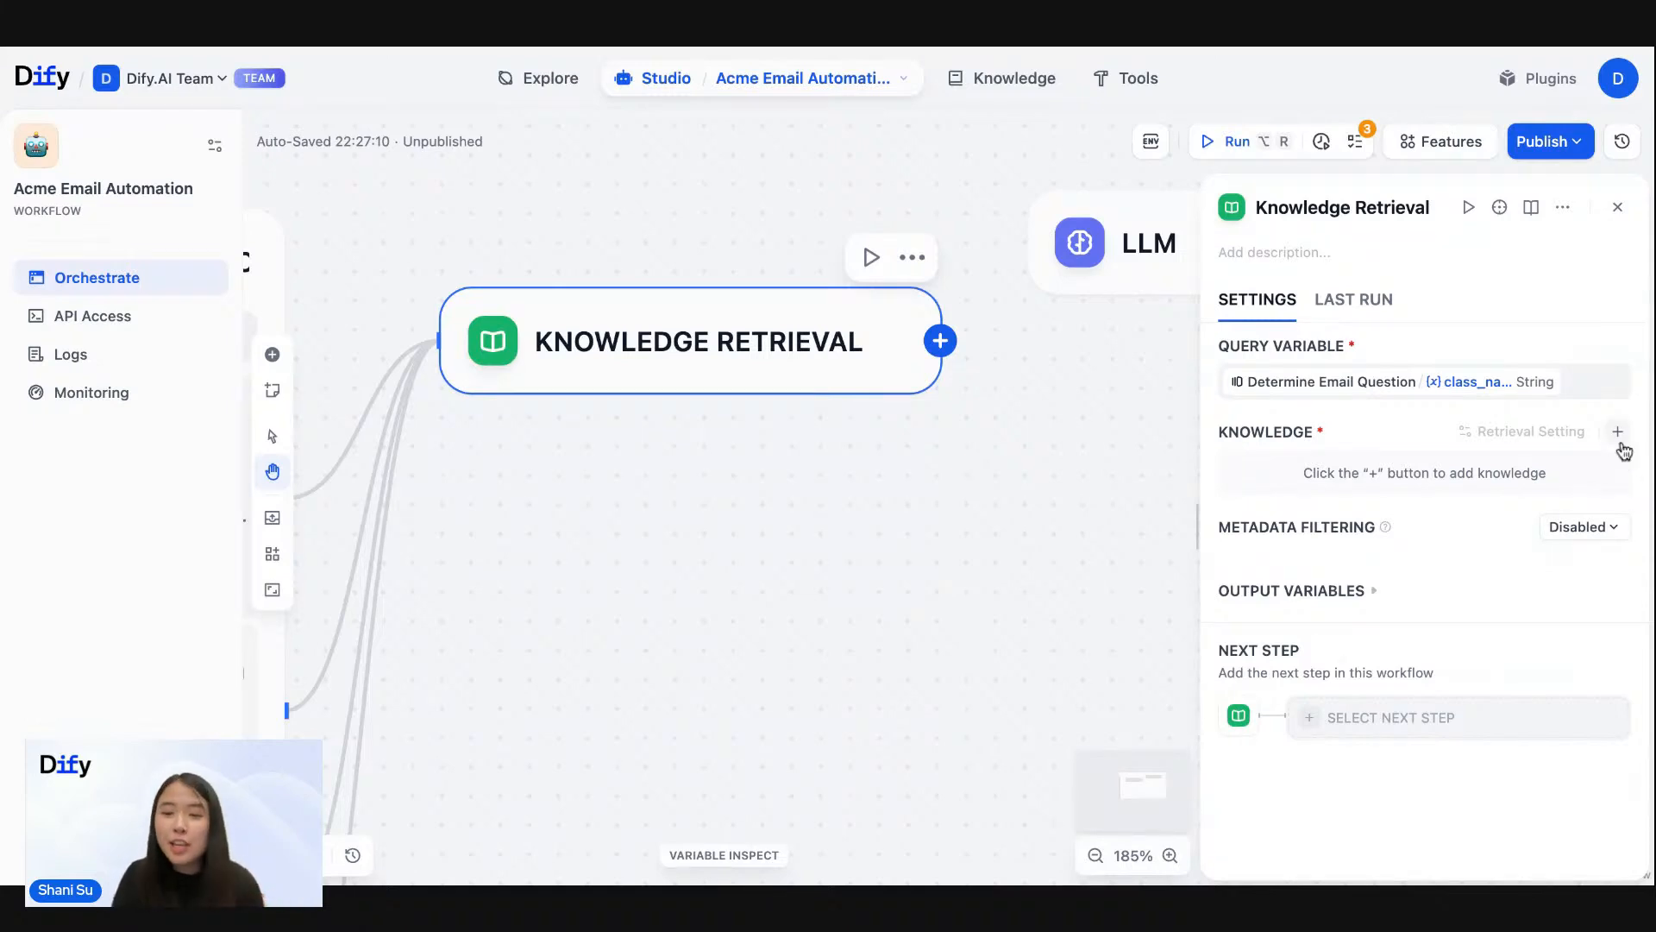
- Add acme_comp_files as the reference knowledge of the Knowledge Retrieval node
{"action": "left_click", "coordinate": [1618, 433]}
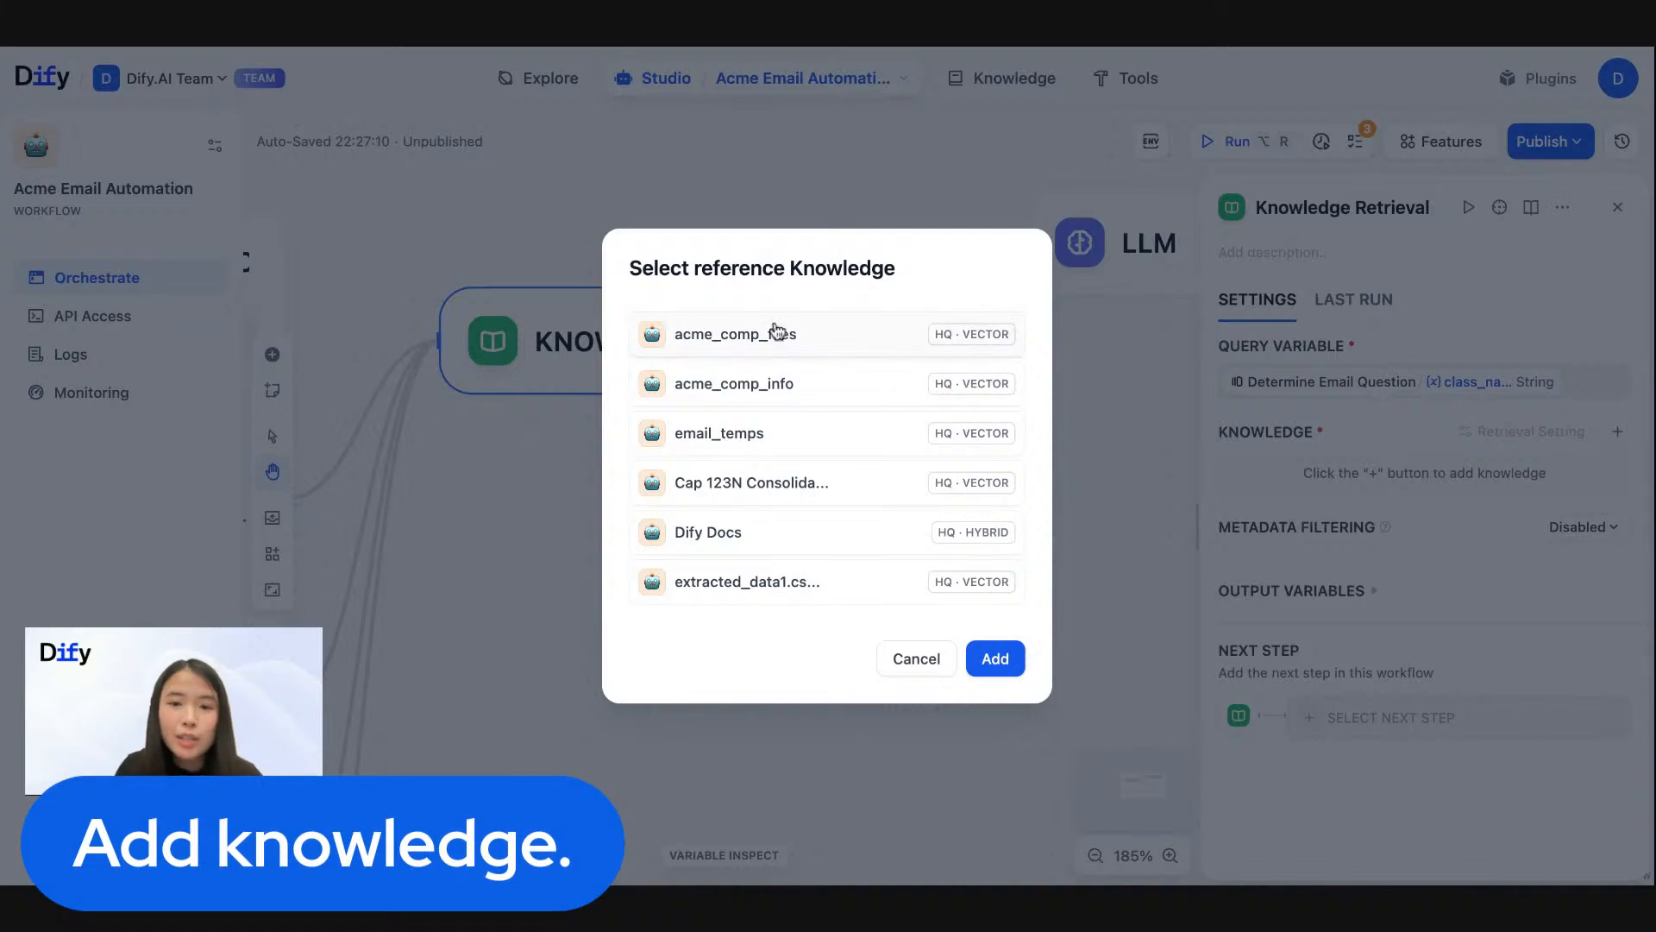
{"action": "left_click", "coordinate": [820, 346]}
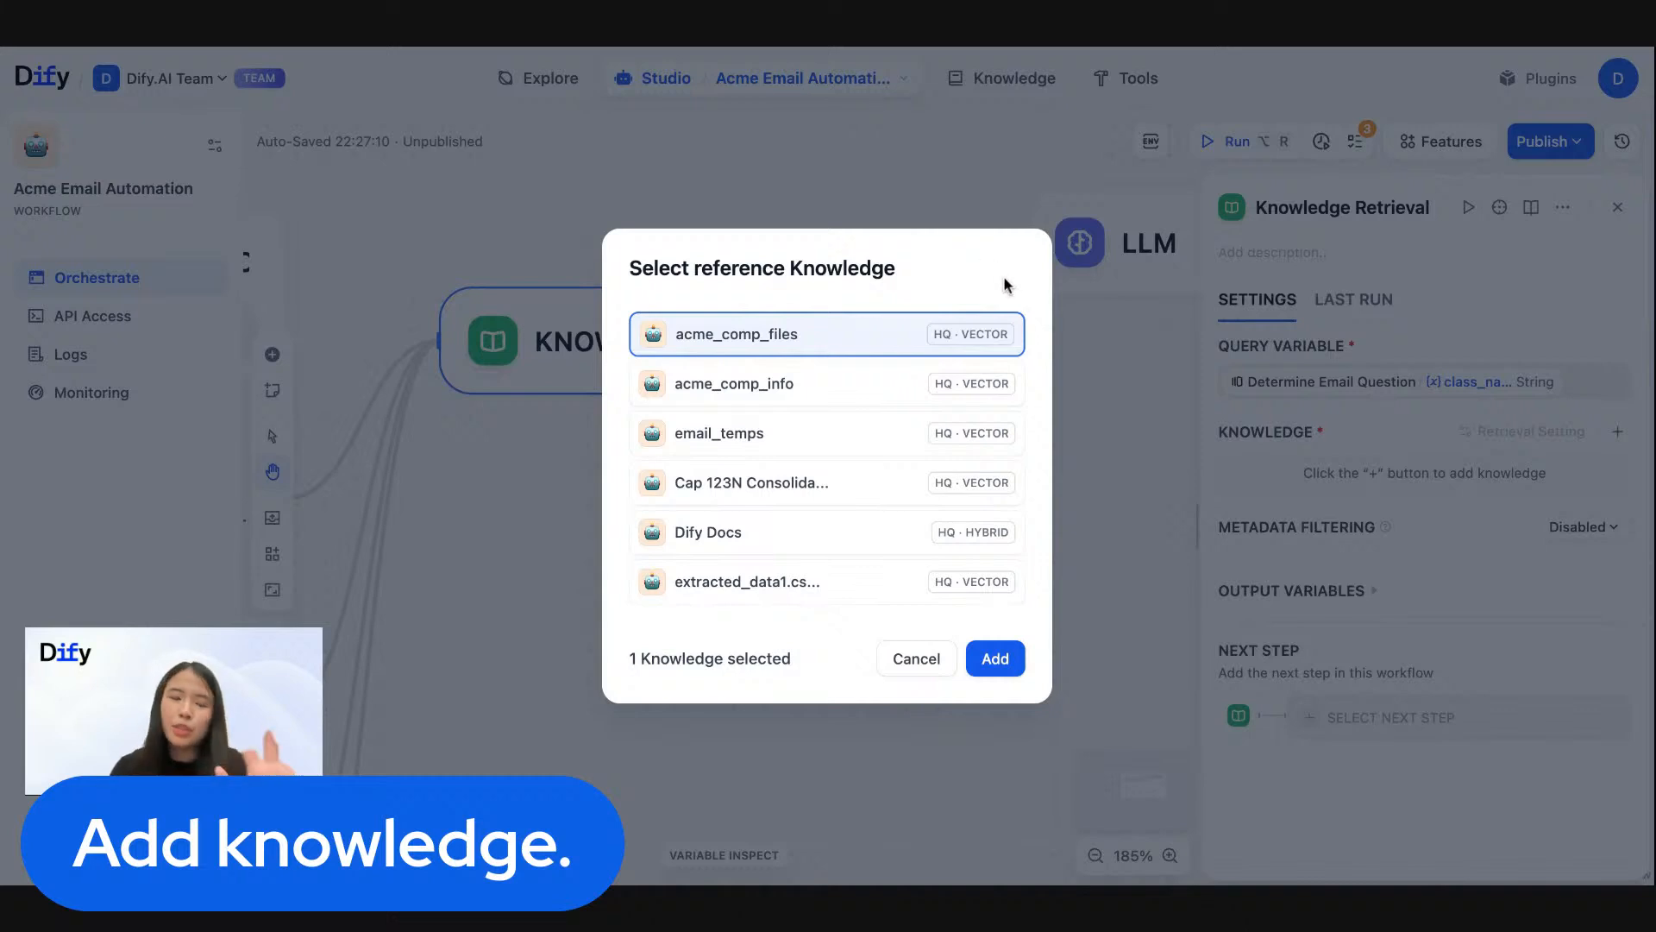
{"action": "left_click", "coordinate": [996, 661]}
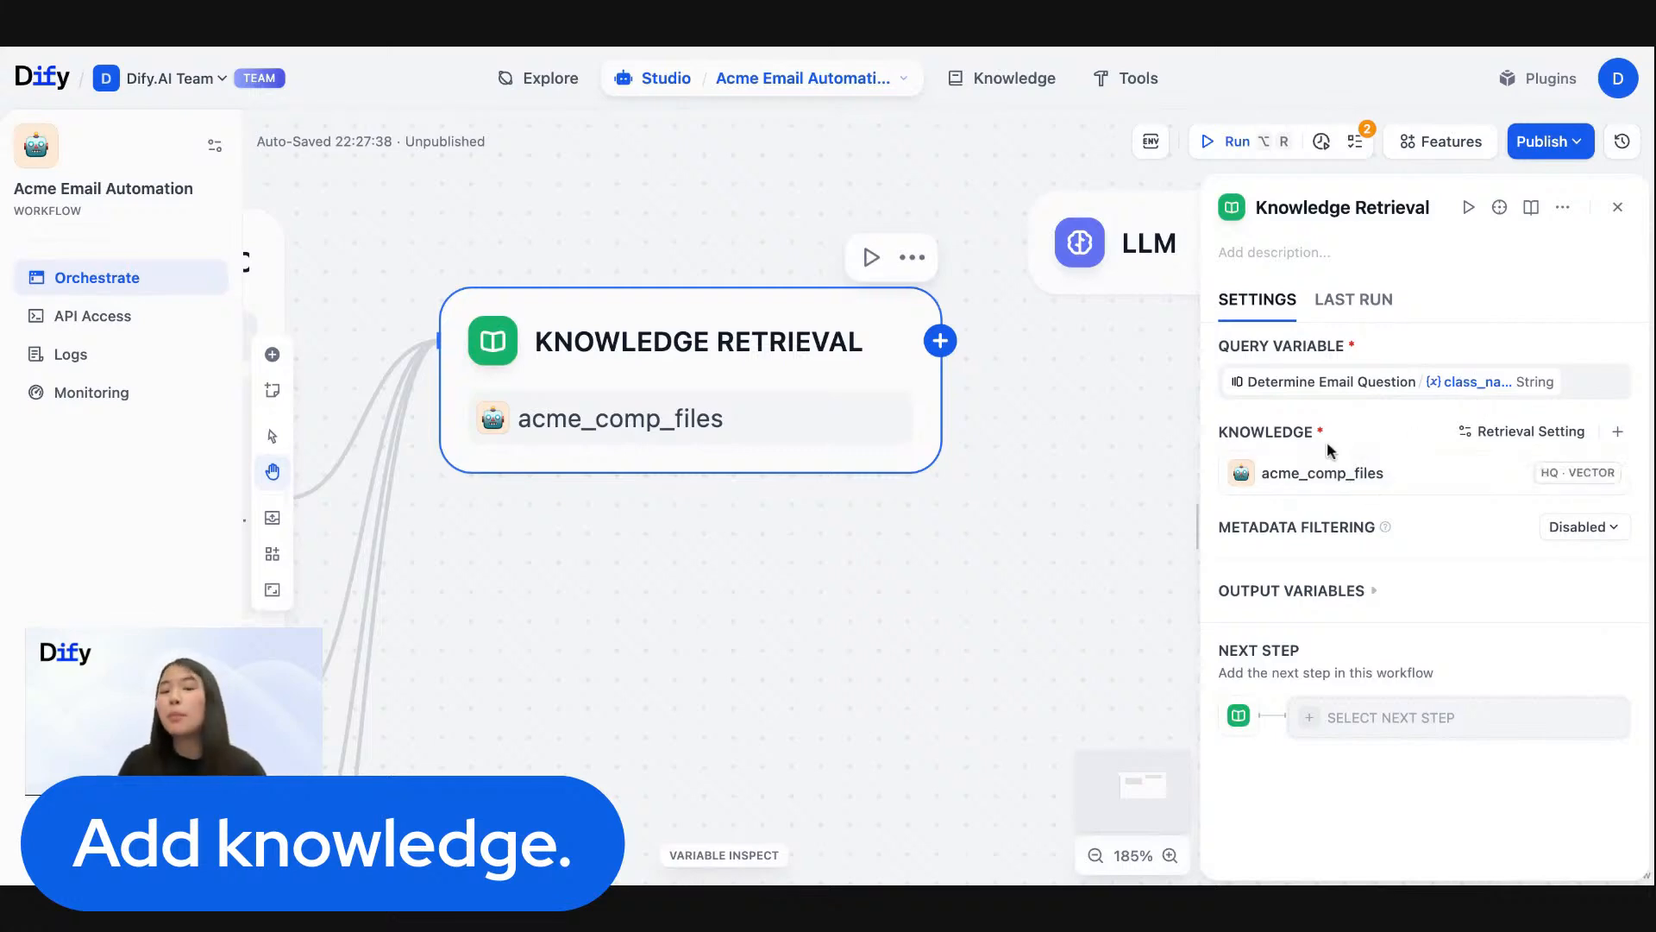
- Expand the Knowledge Retrieval node's output variables and review the fields of its result array
{"action": "left_click_drag", "start_coordinate": [870, 212], "coordinate": [754, 184]}
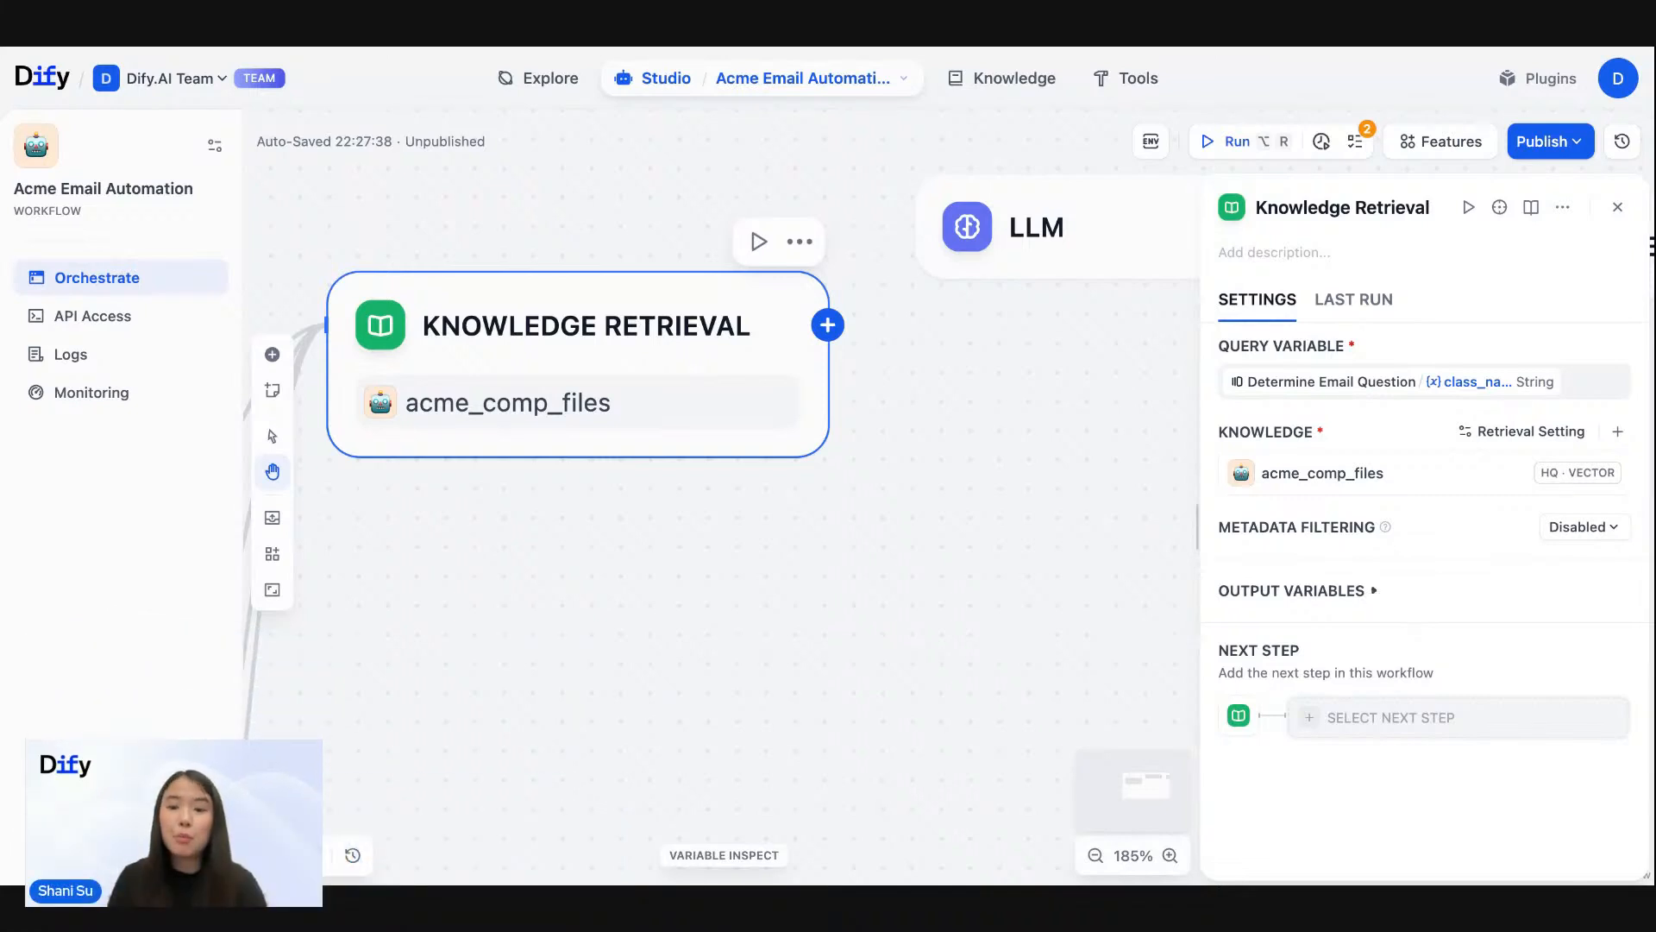
{"action": "left_click", "coordinate": [1374, 590]}
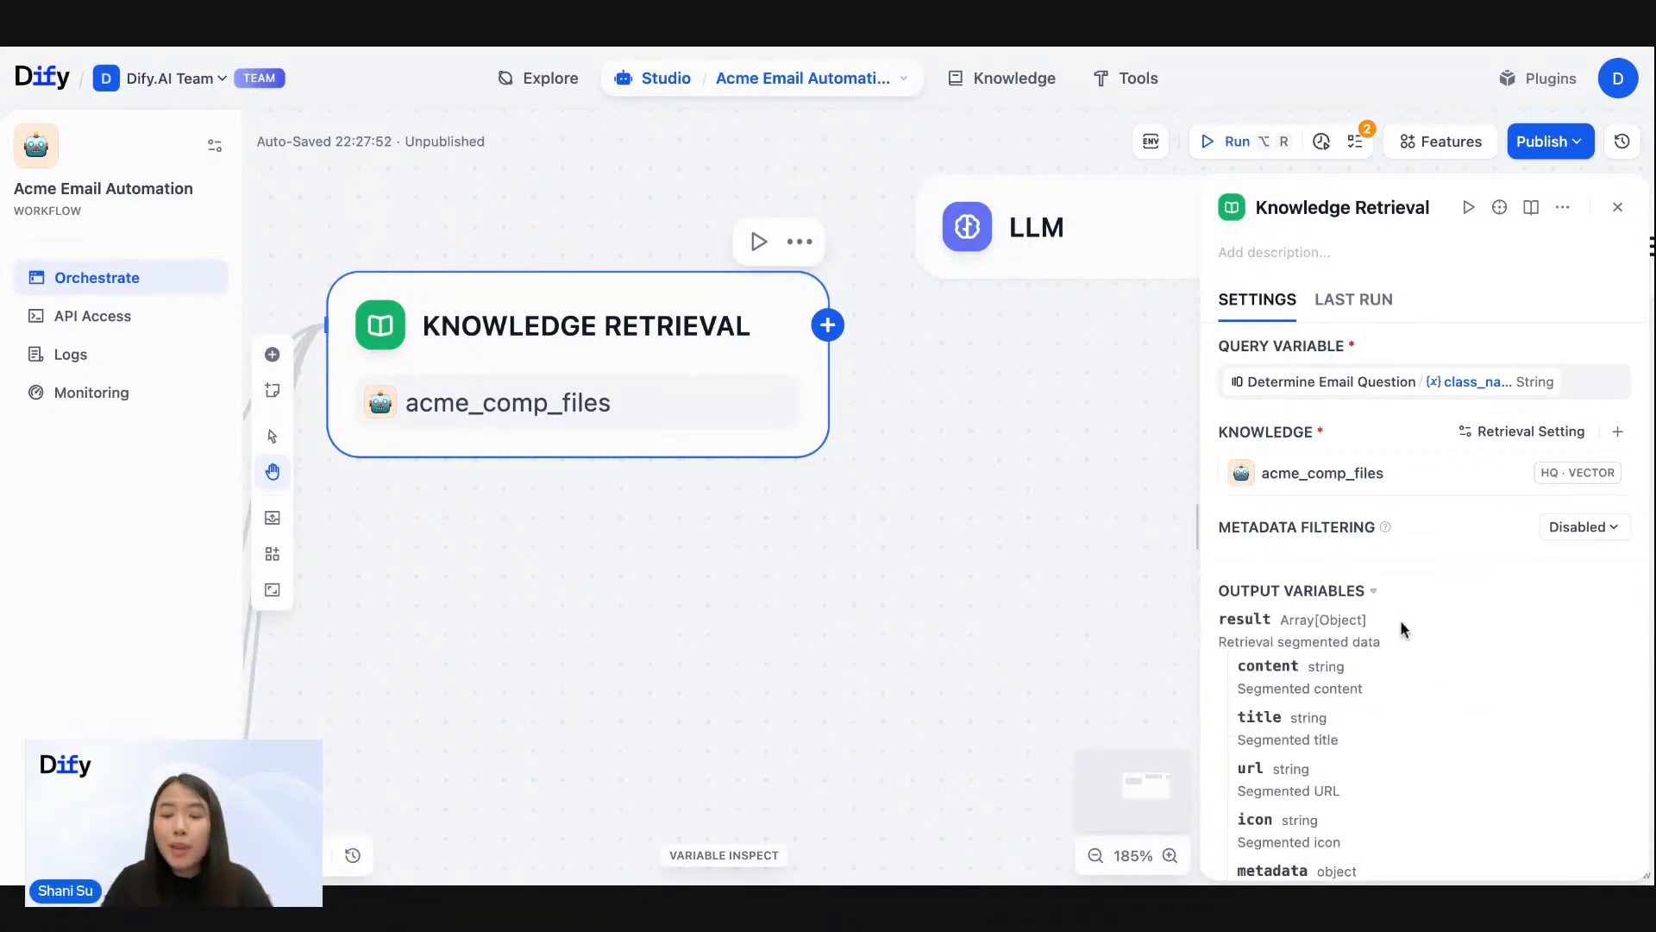
{"action": "scroll", "coordinate": [1402, 628], "scroll_direction": "down", "scroll_amount": 3}
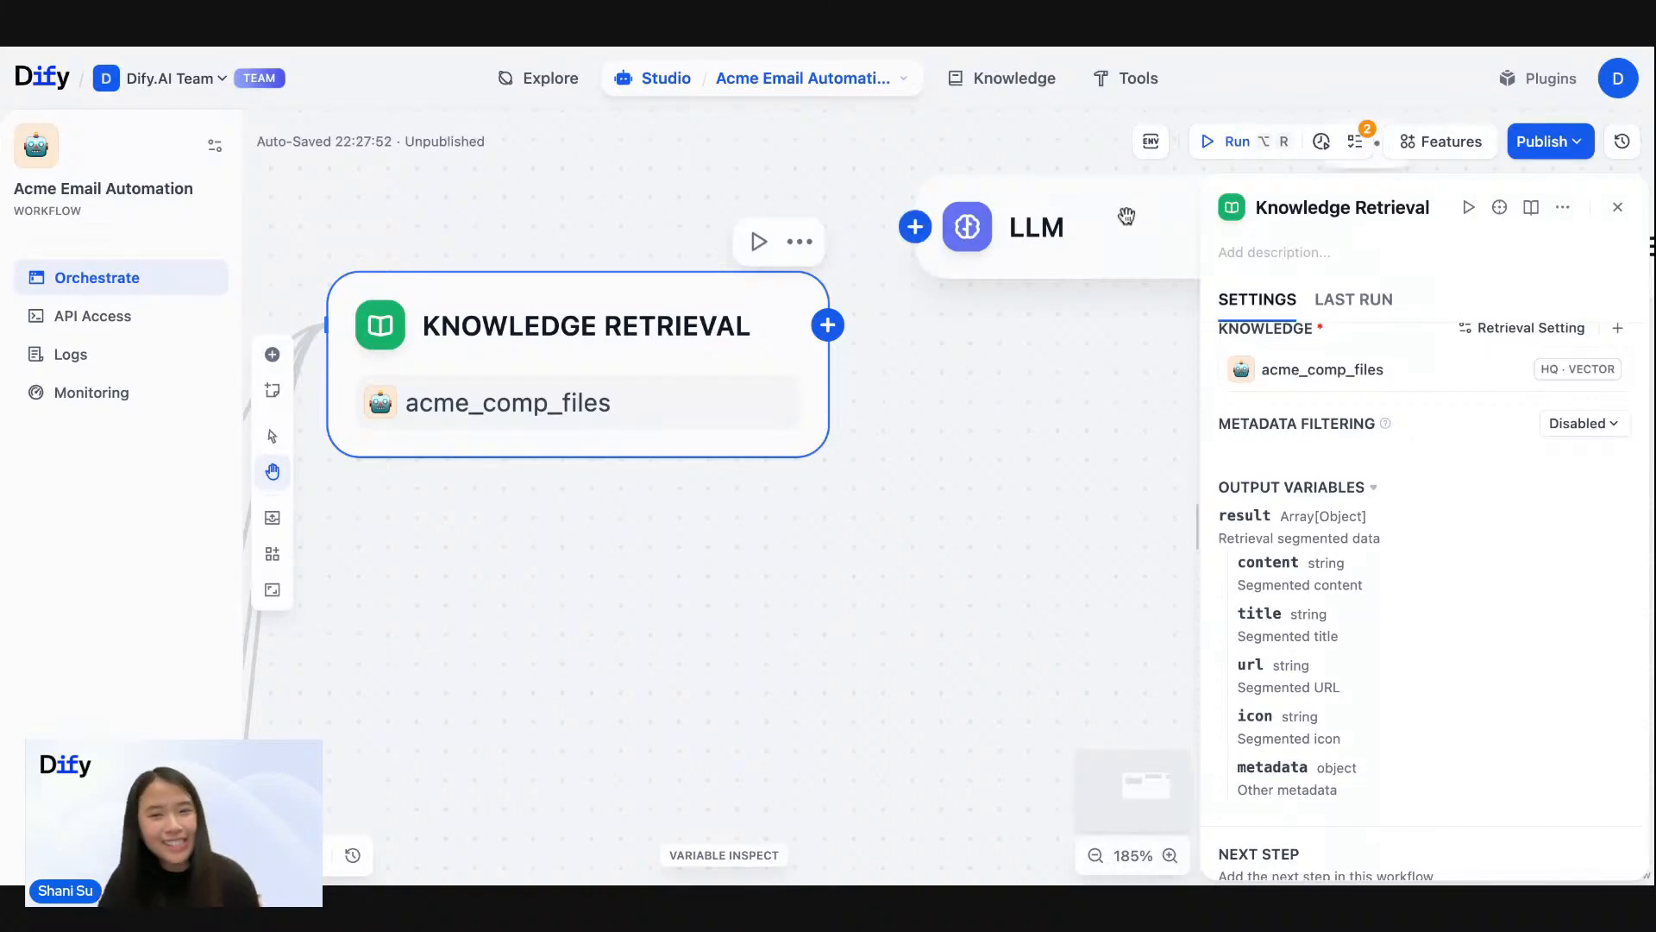
- Align the LLM node level with the Knowledge Retrieval node and connect Knowledge Retrieval's output to it
{"action": "left_click_drag", "start_coordinate": [1108, 228], "coordinate": [1111, 326]}
{"action": "left_click", "coordinate": [1111, 326]}
{"action": "left_click_drag", "start_coordinate": [1035, 214], "coordinate": [940, 218]}
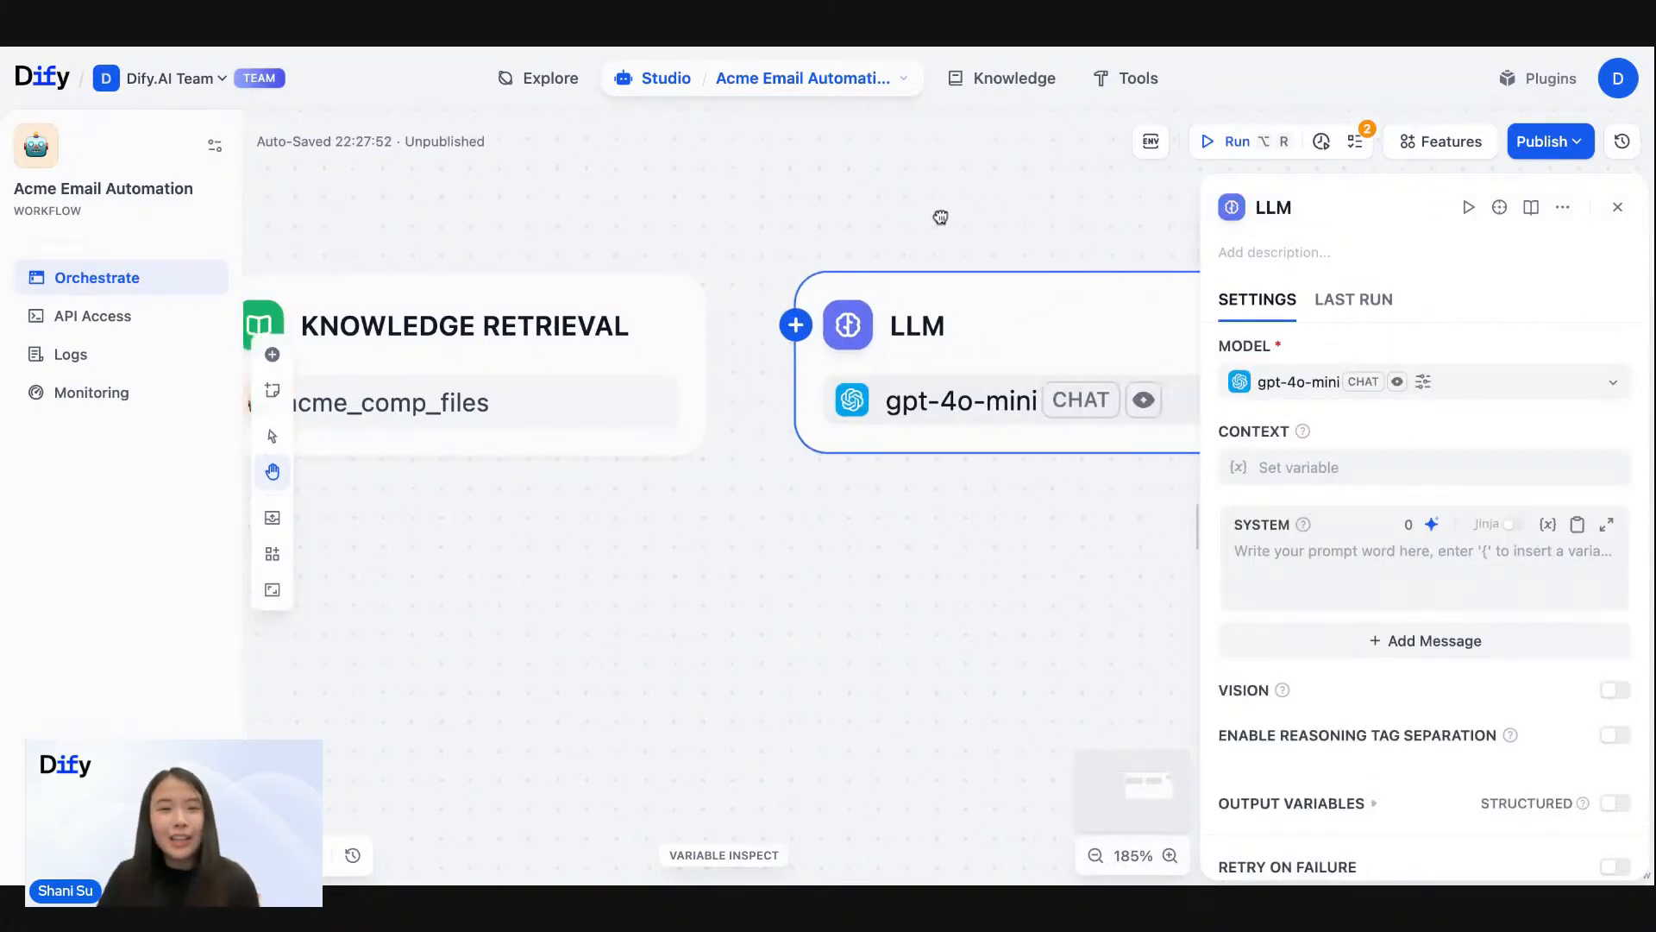
{"action": "mouse_move", "coordinate": [702, 320]}
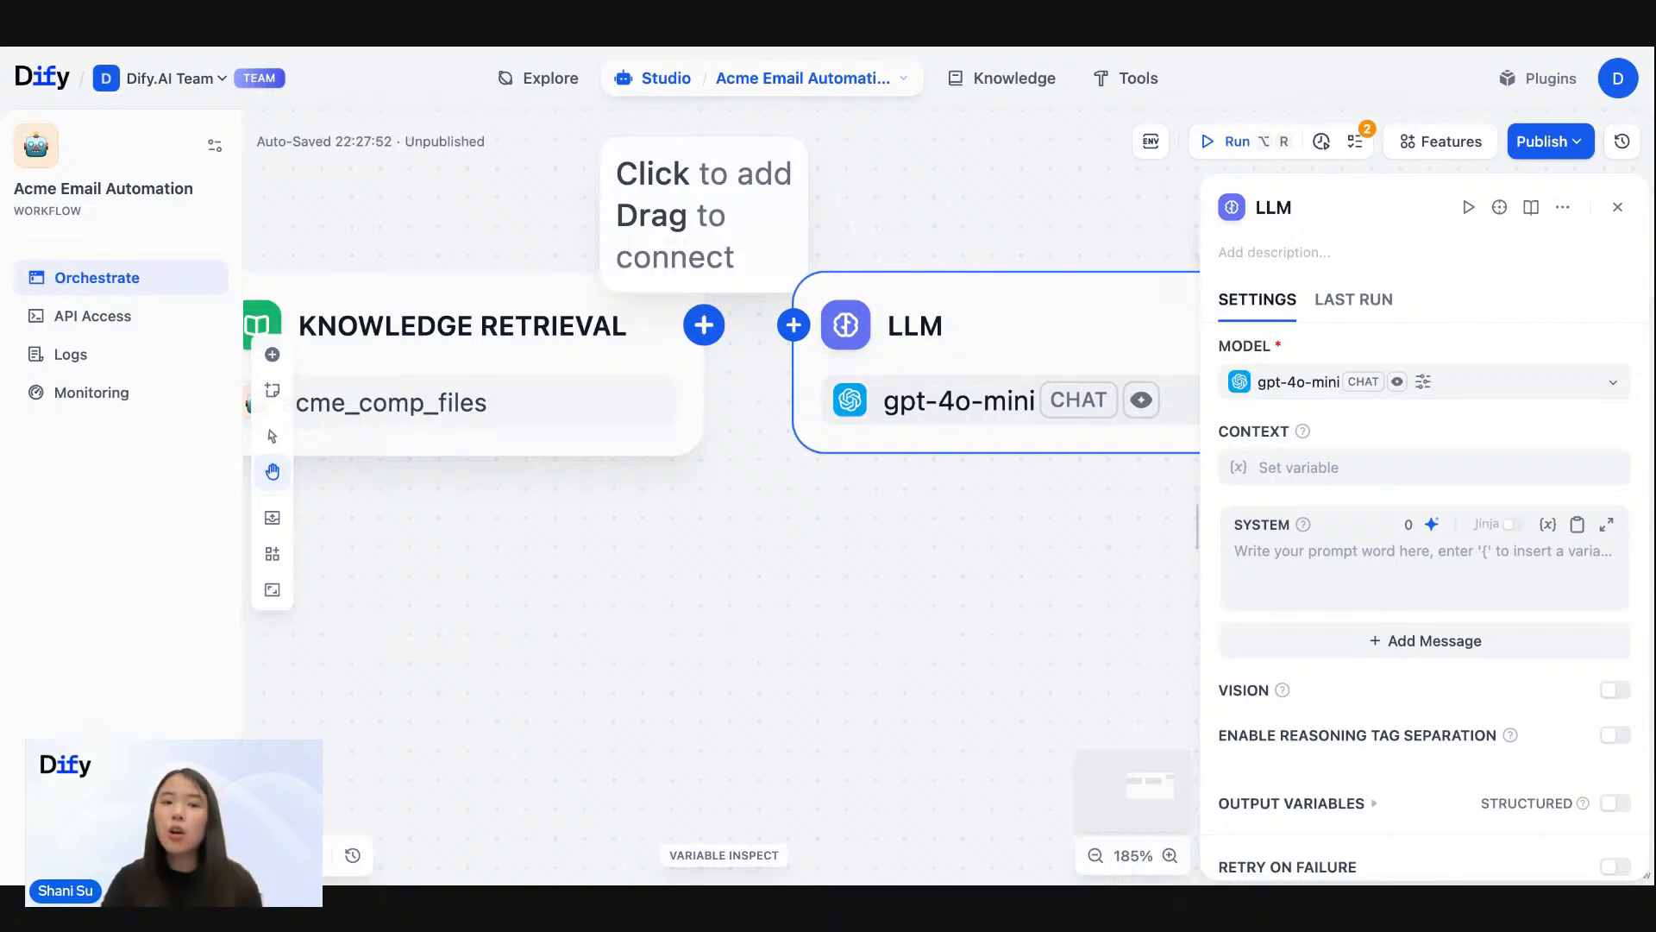
{"action": "left_click_drag", "start_coordinate": [704, 325], "coordinate": [790, 323]}
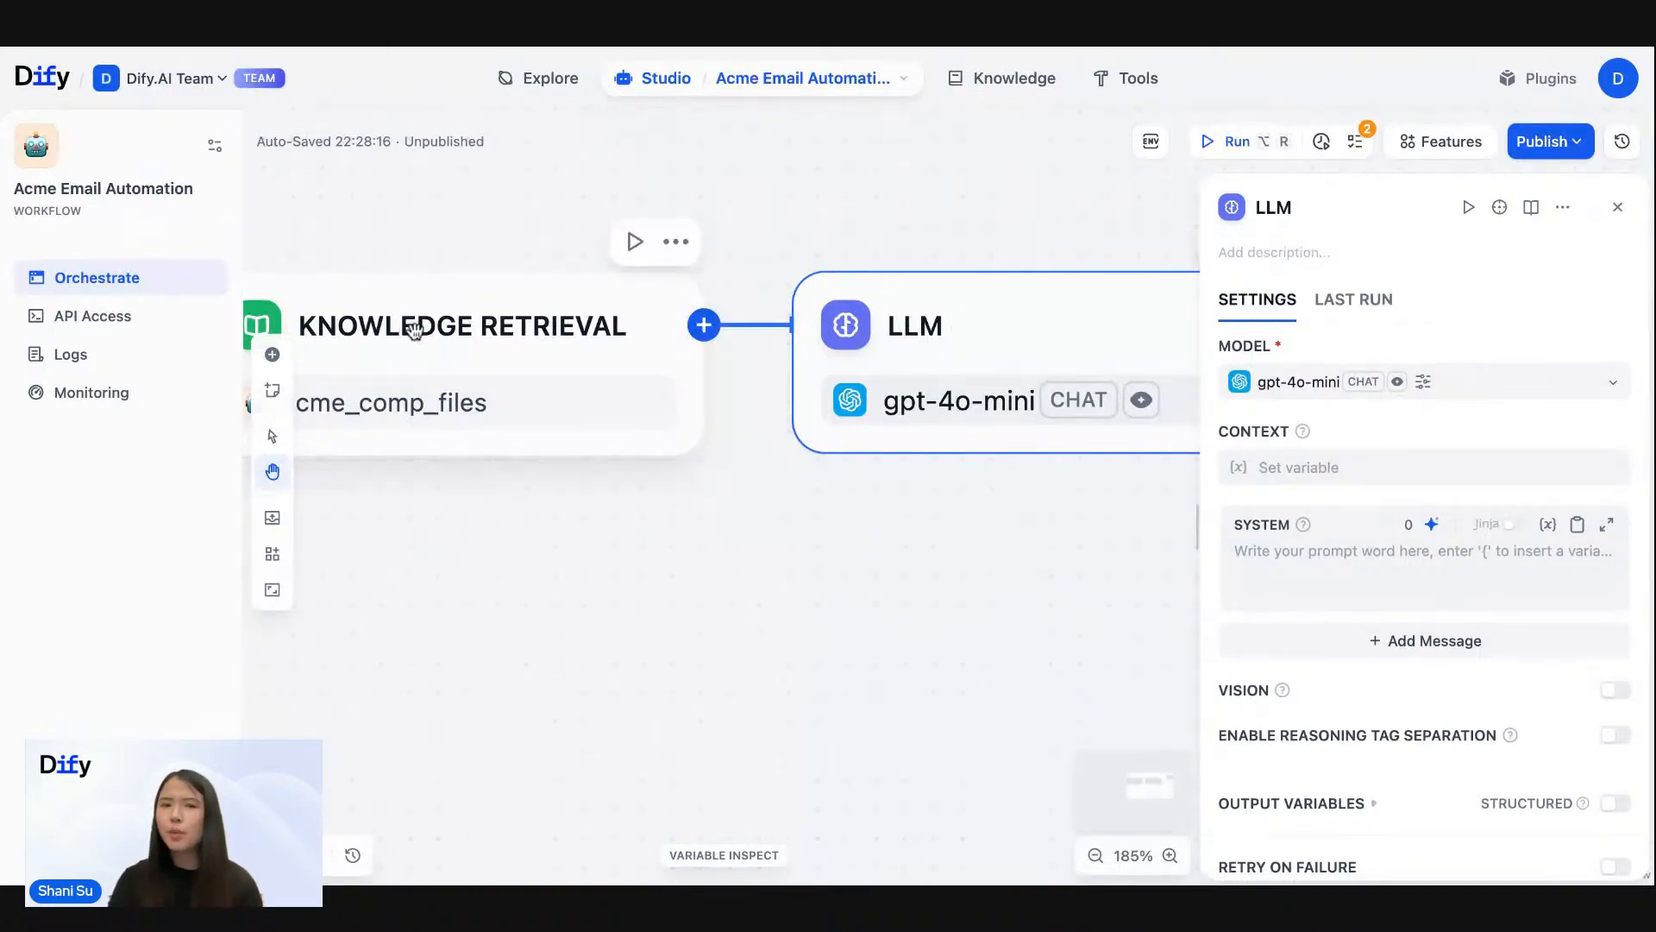
- Check the Knowledge Retrieval settings, open the LLM node's settings and review the connected chain from classifier to LLM
{"action": "left_click", "coordinate": [517, 296]}
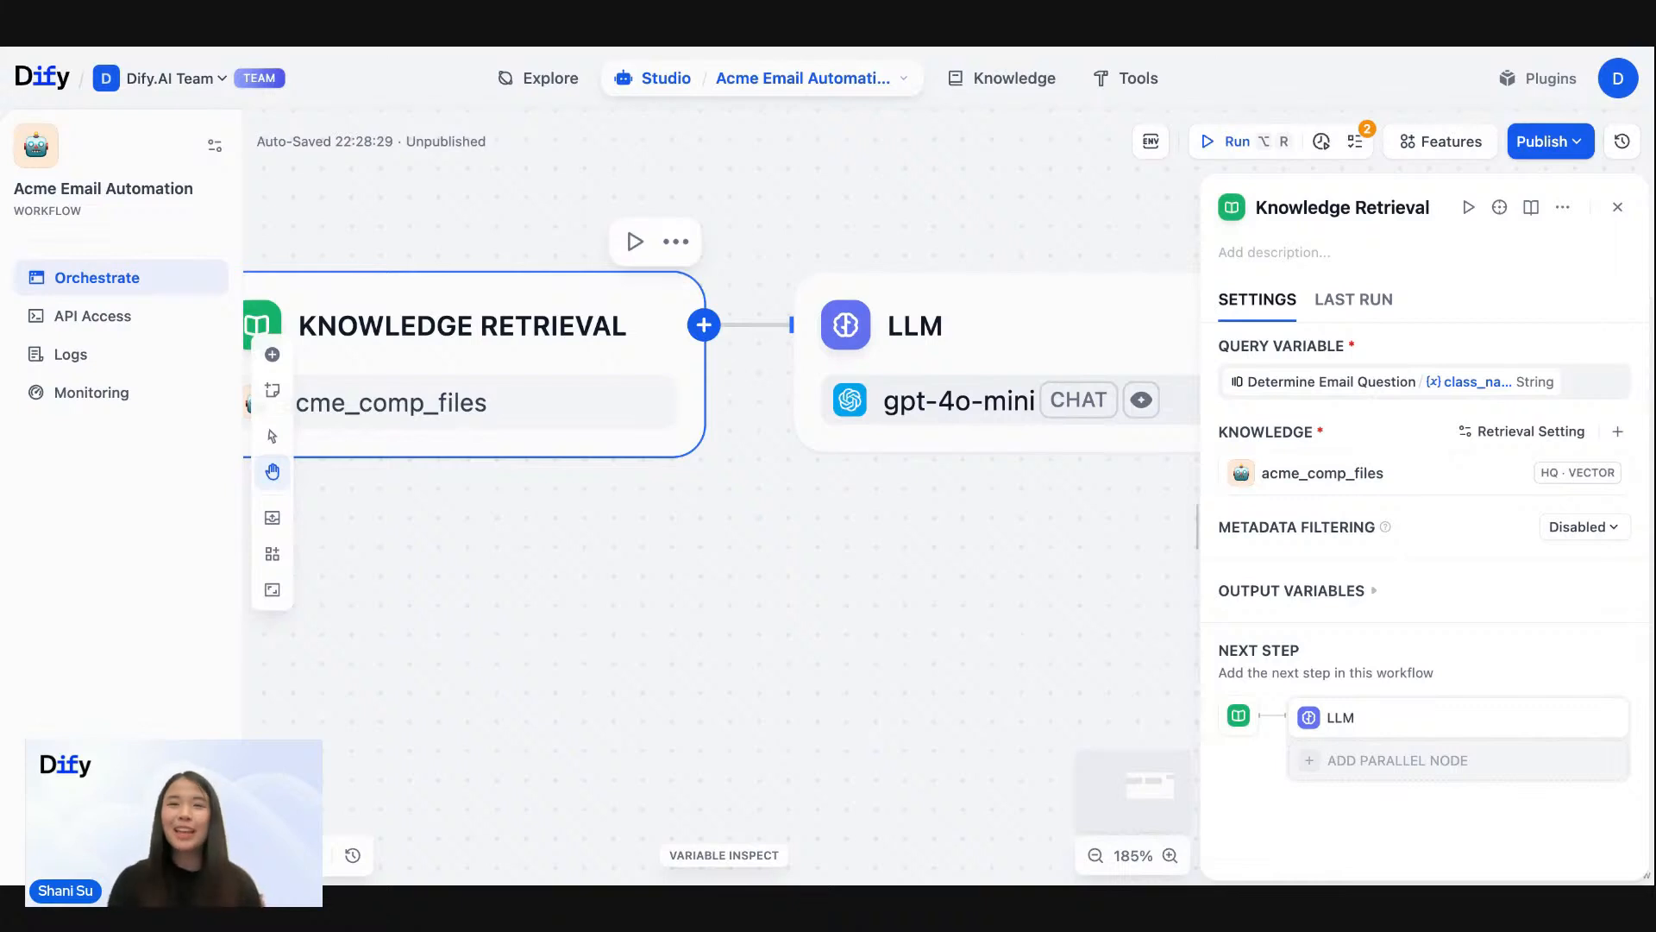
{"action": "left_click", "coordinate": [938, 354]}
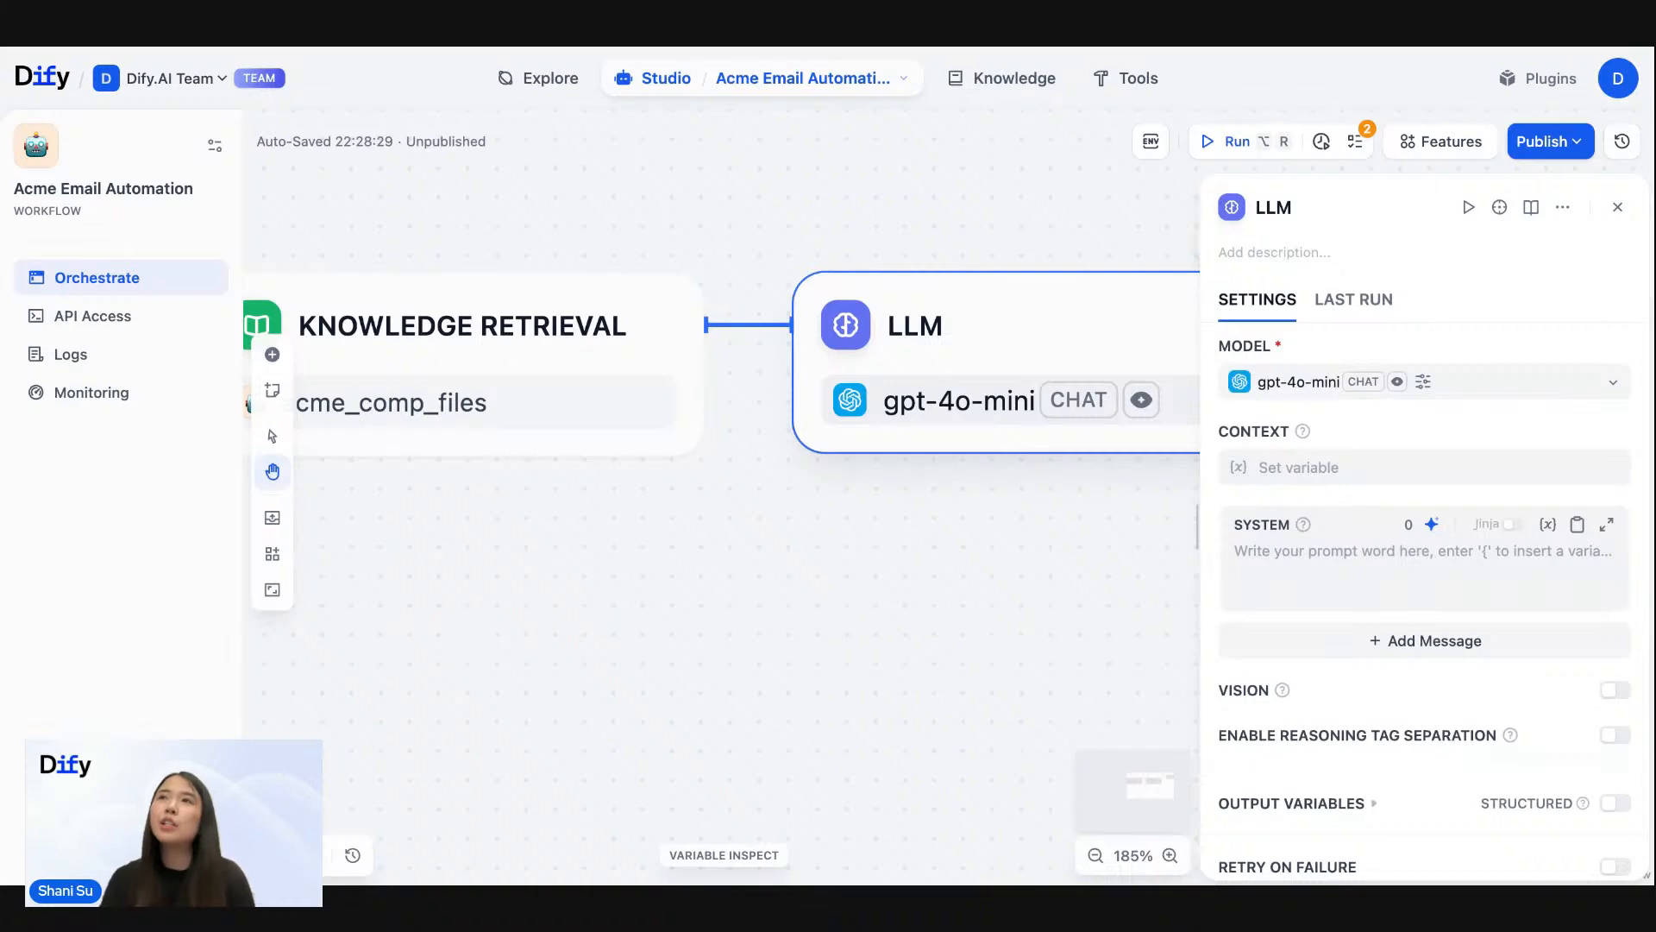
{"action": "scroll", "coordinate": [804, 222], "scroll_direction": "down", "scroll_amount": 5}
{"action": "left_click_drag", "start_coordinate": [789, 225], "coordinate": [1084, 213]}
{"action": "left_click_drag", "start_coordinate": [743, 210], "coordinate": [768, 218]}
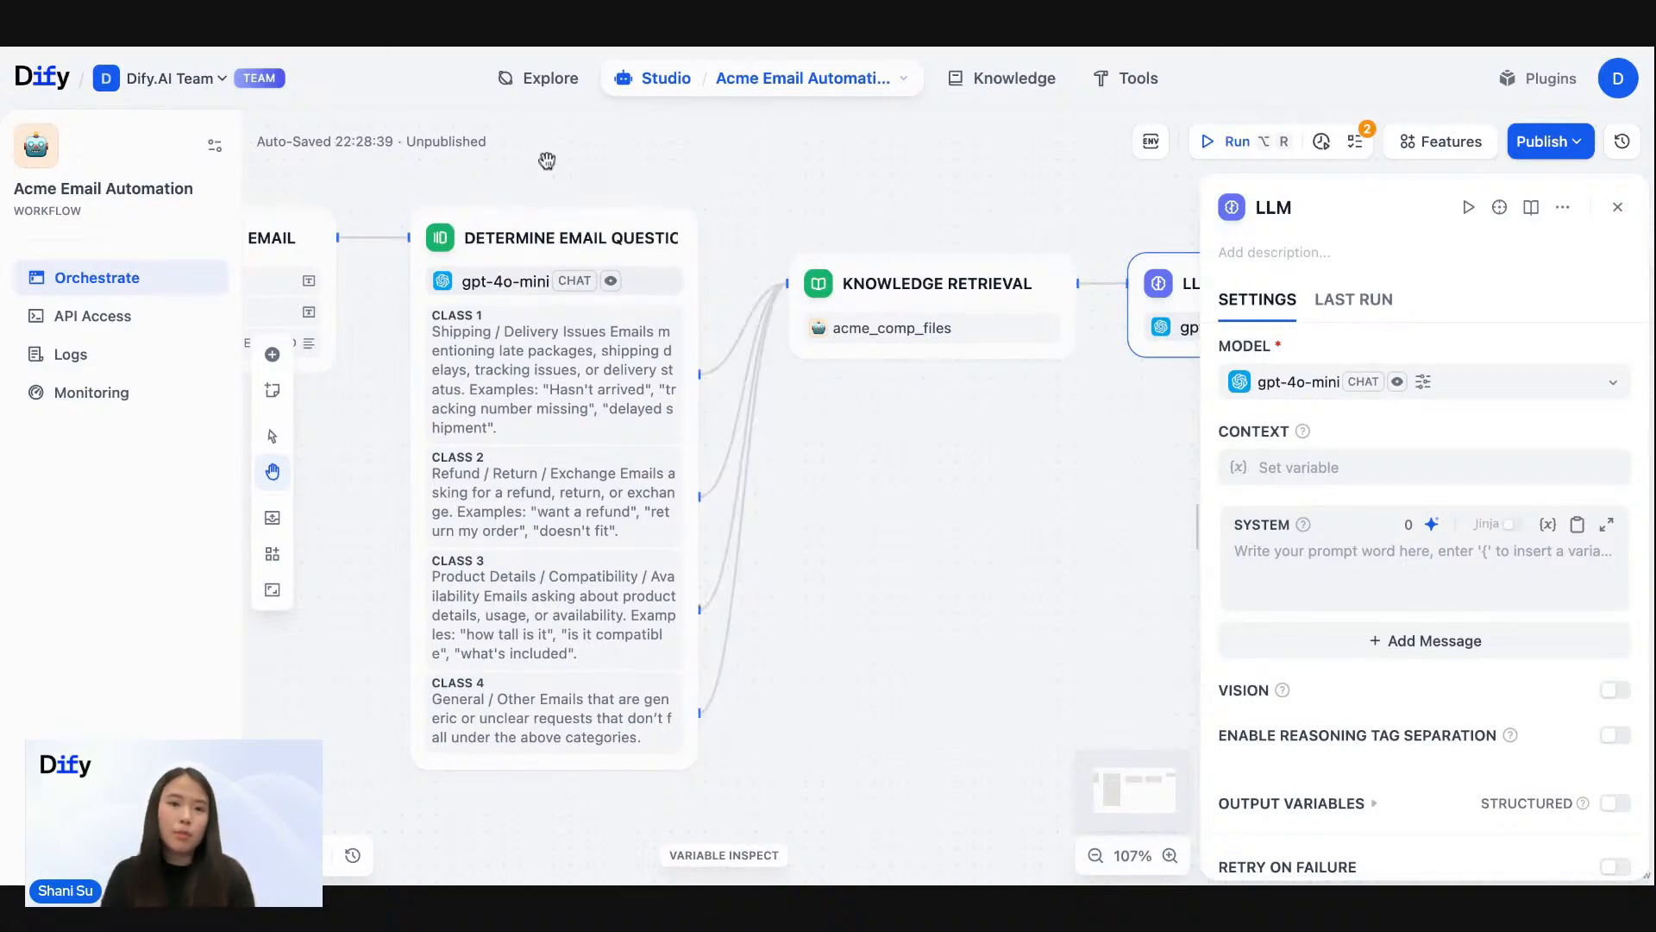
{"action": "left_click_drag", "start_coordinate": [954, 196], "coordinate": [563, 196]}
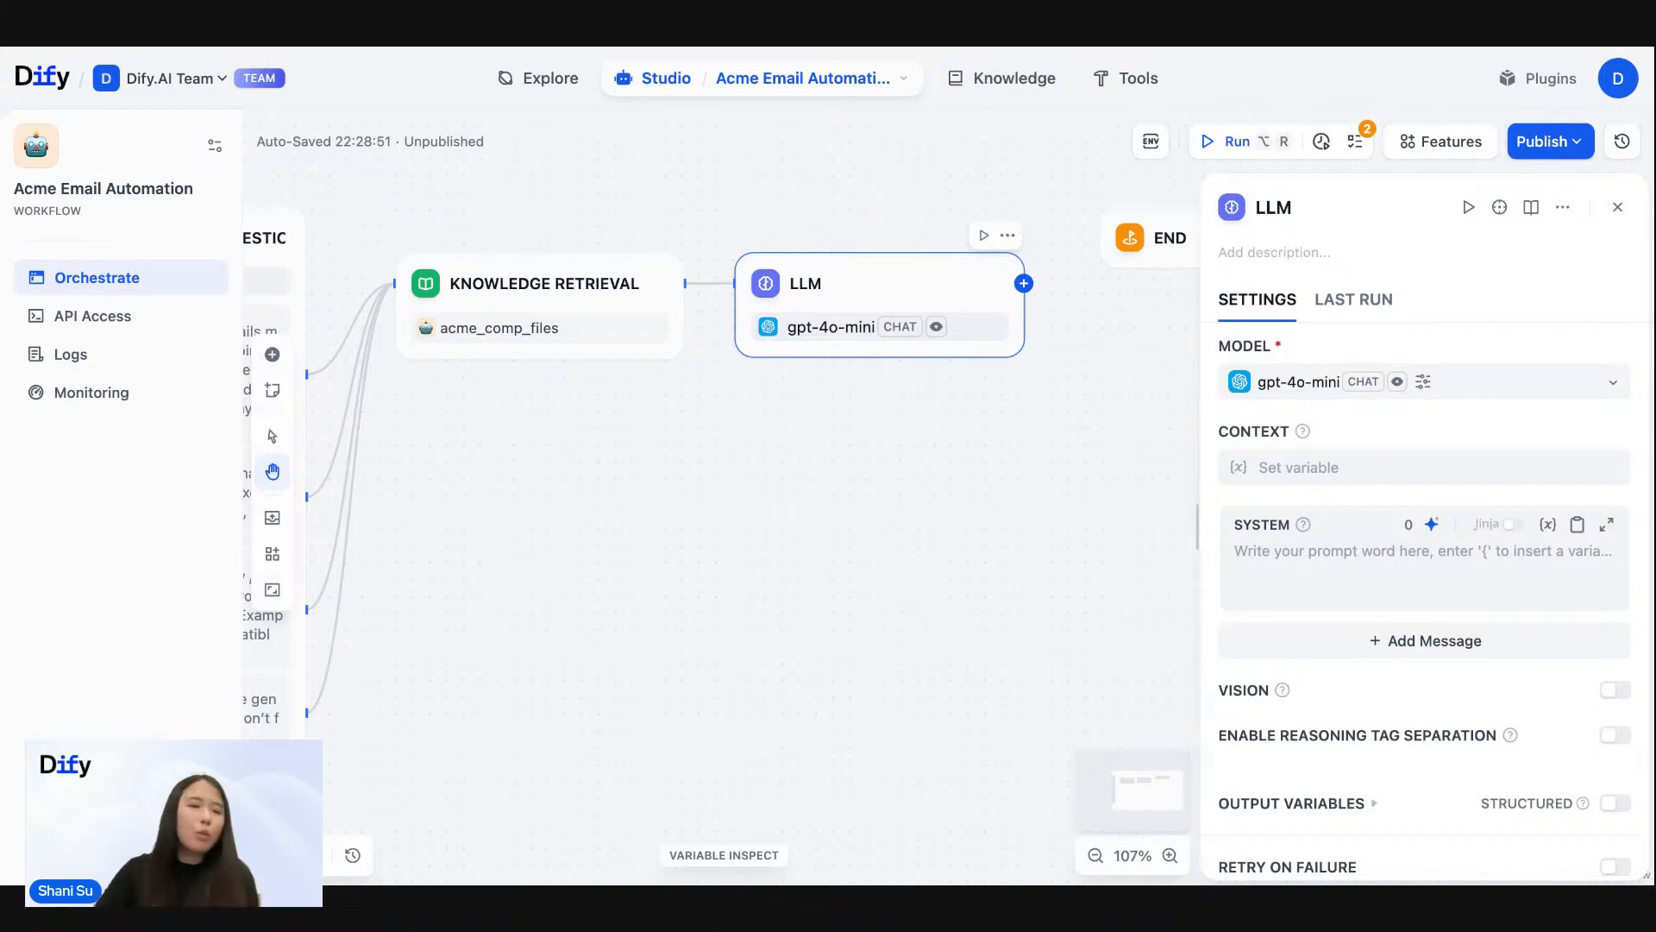
- Set the LLM node's context to the result variable of the Knowledge Retrieval node
{"action": "left_click_drag", "start_coordinate": [510, 185], "coordinate": [871, 230]}
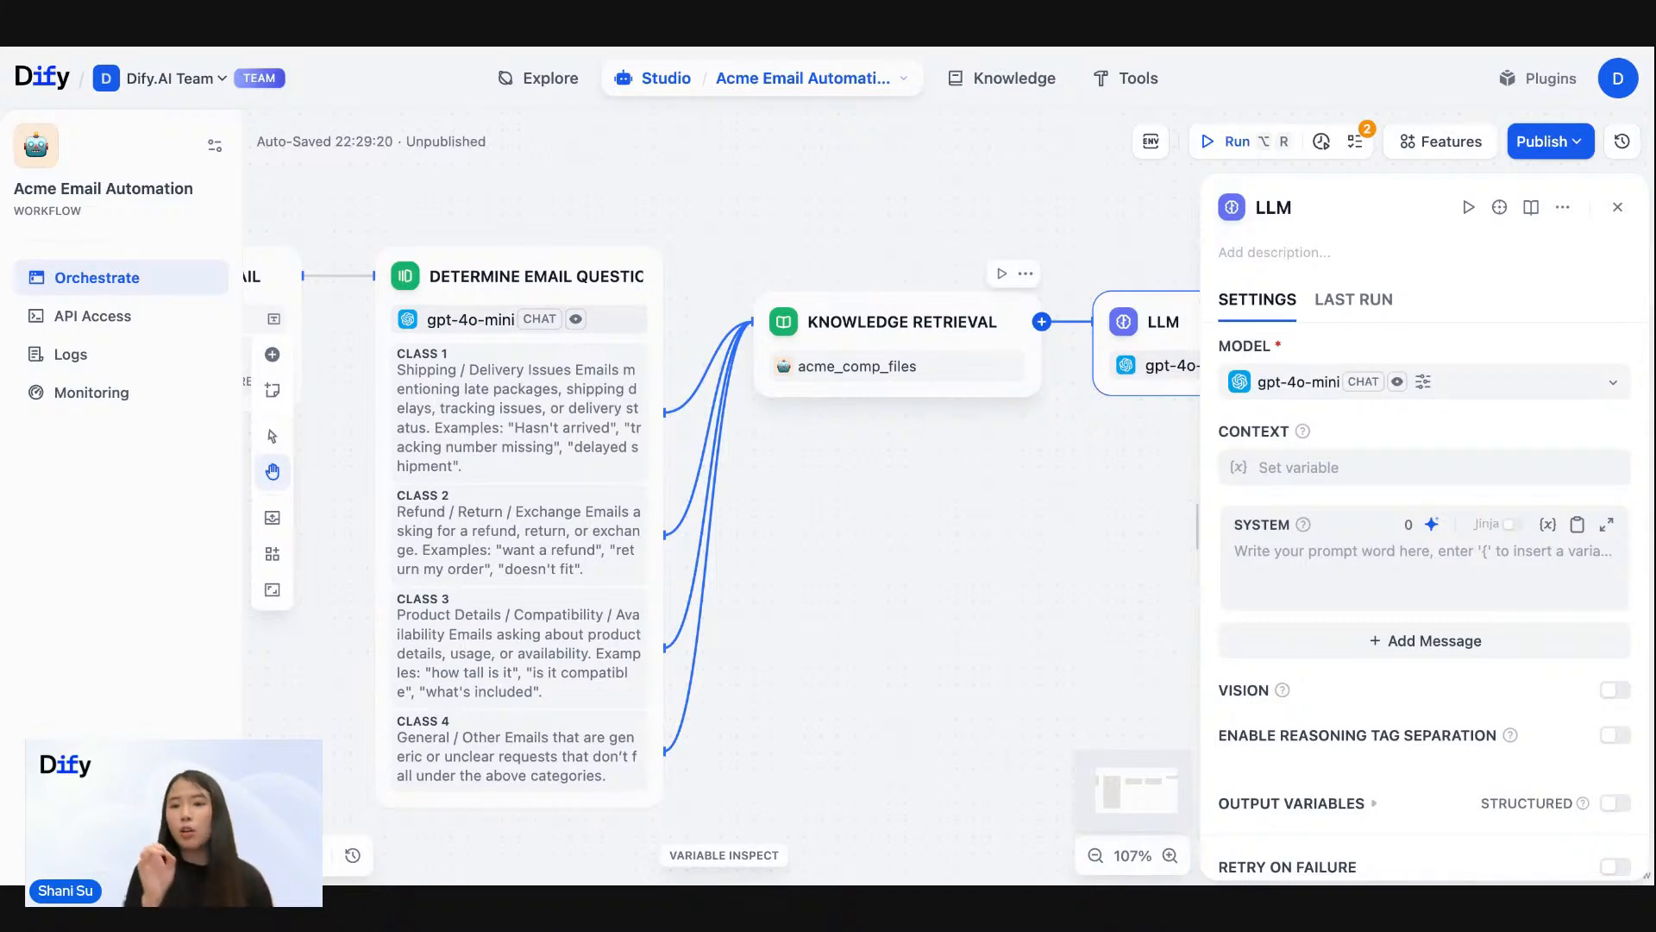
{"action": "left_click", "coordinate": [1281, 472]}
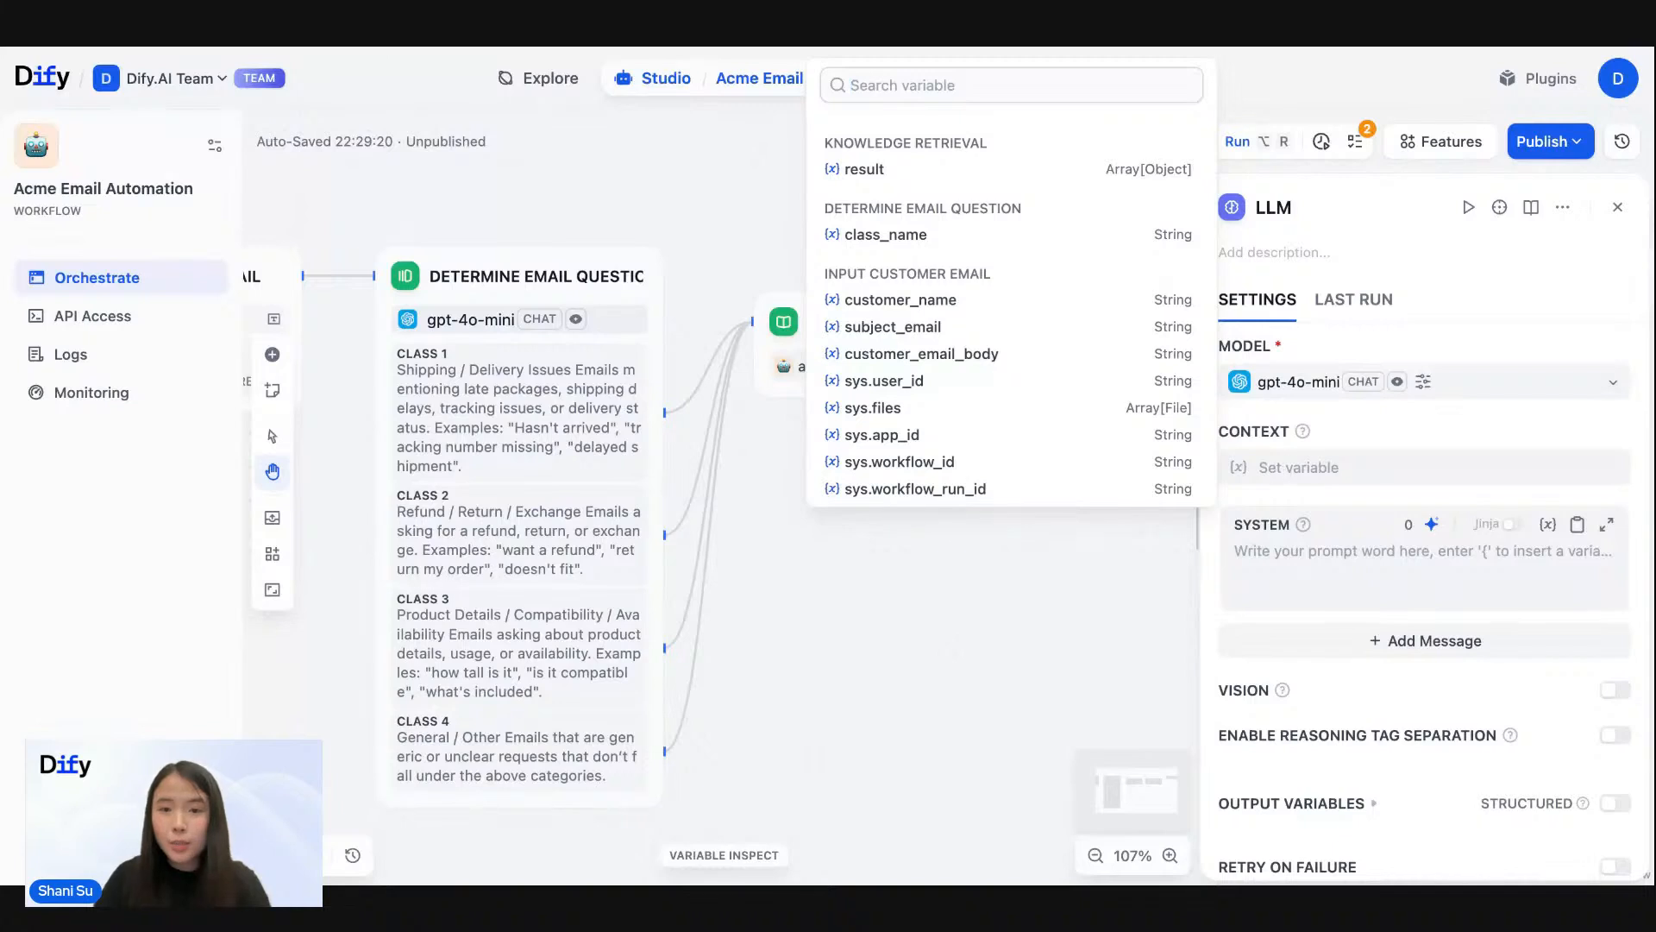
{"action": "left_click", "coordinate": [865, 170]}
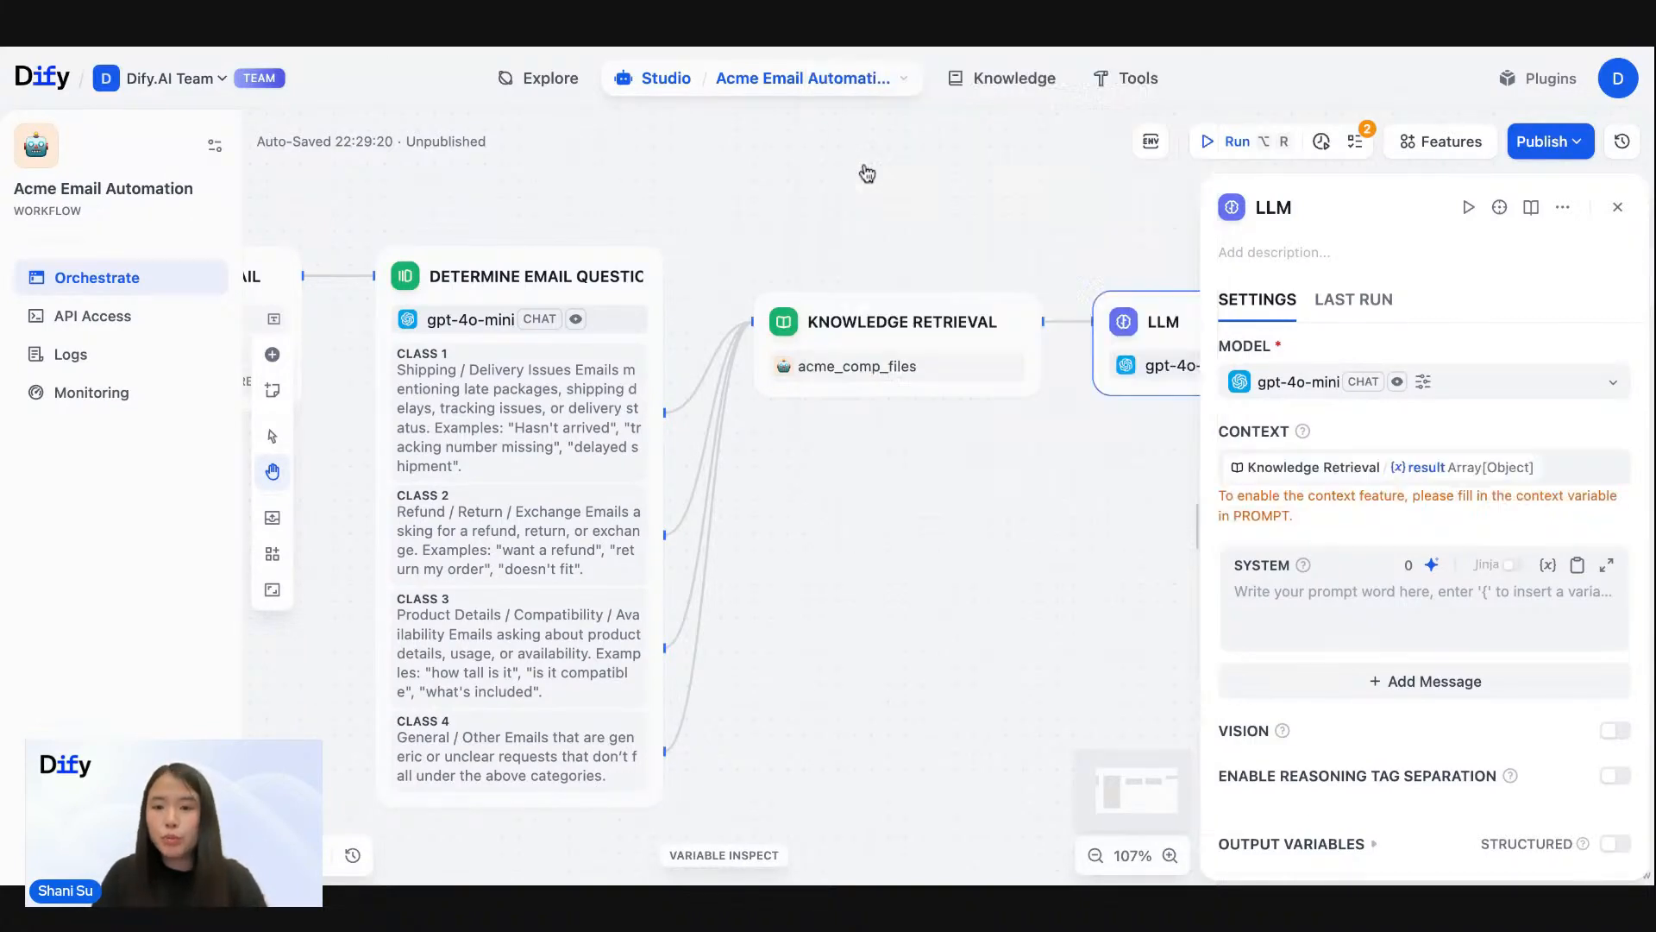
- Review the chain from the classifier to the LLM node and open the LLM's system prompt for editing
{"action": "left_click_drag", "start_coordinate": [950, 209], "coordinate": [984, 214]}
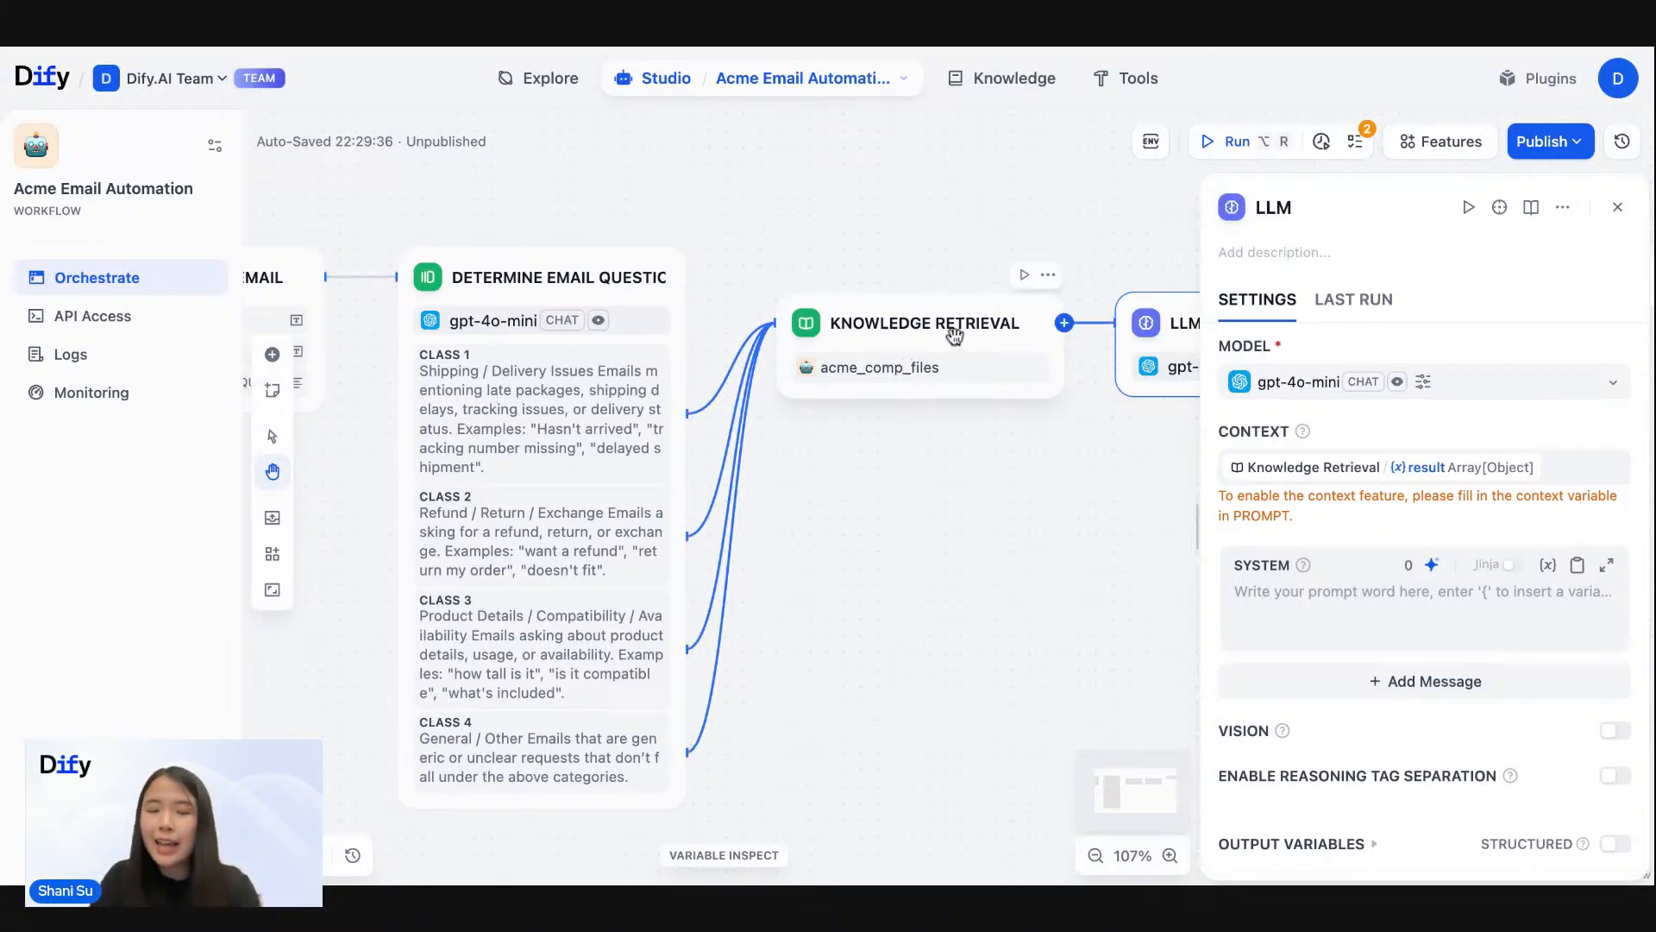
{"action": "scroll", "coordinate": [1006, 266], "scroll_direction": "right", "scroll_amount": 3}
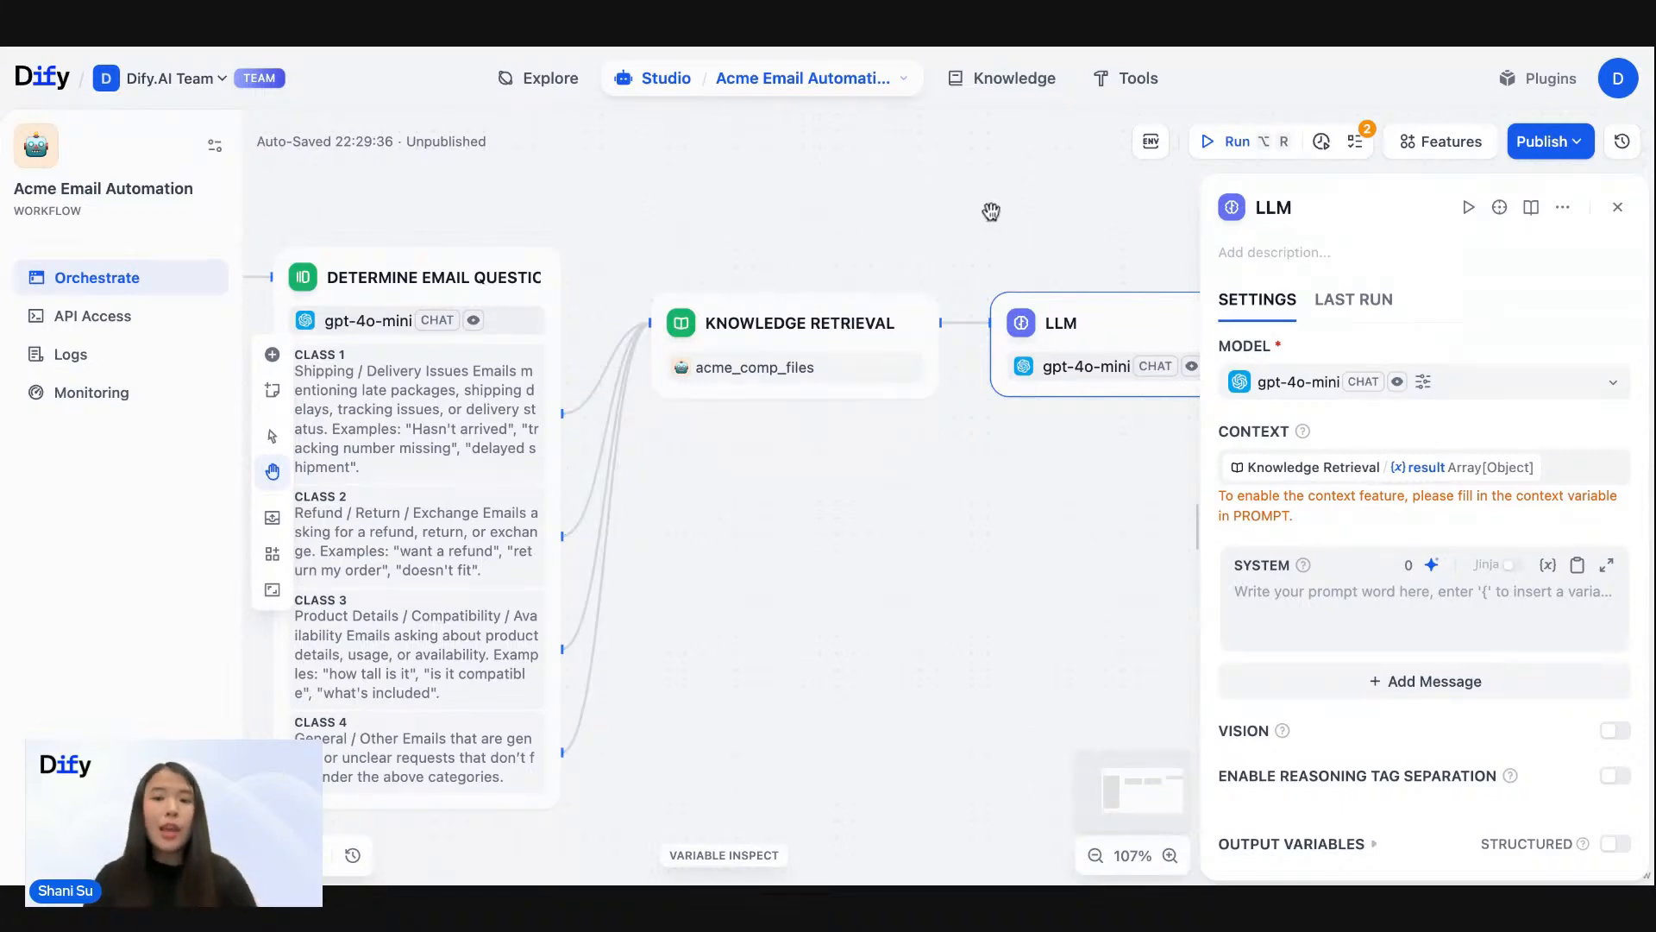
{"action": "left_click_drag", "start_coordinate": [990, 211], "coordinate": [908, 214]}
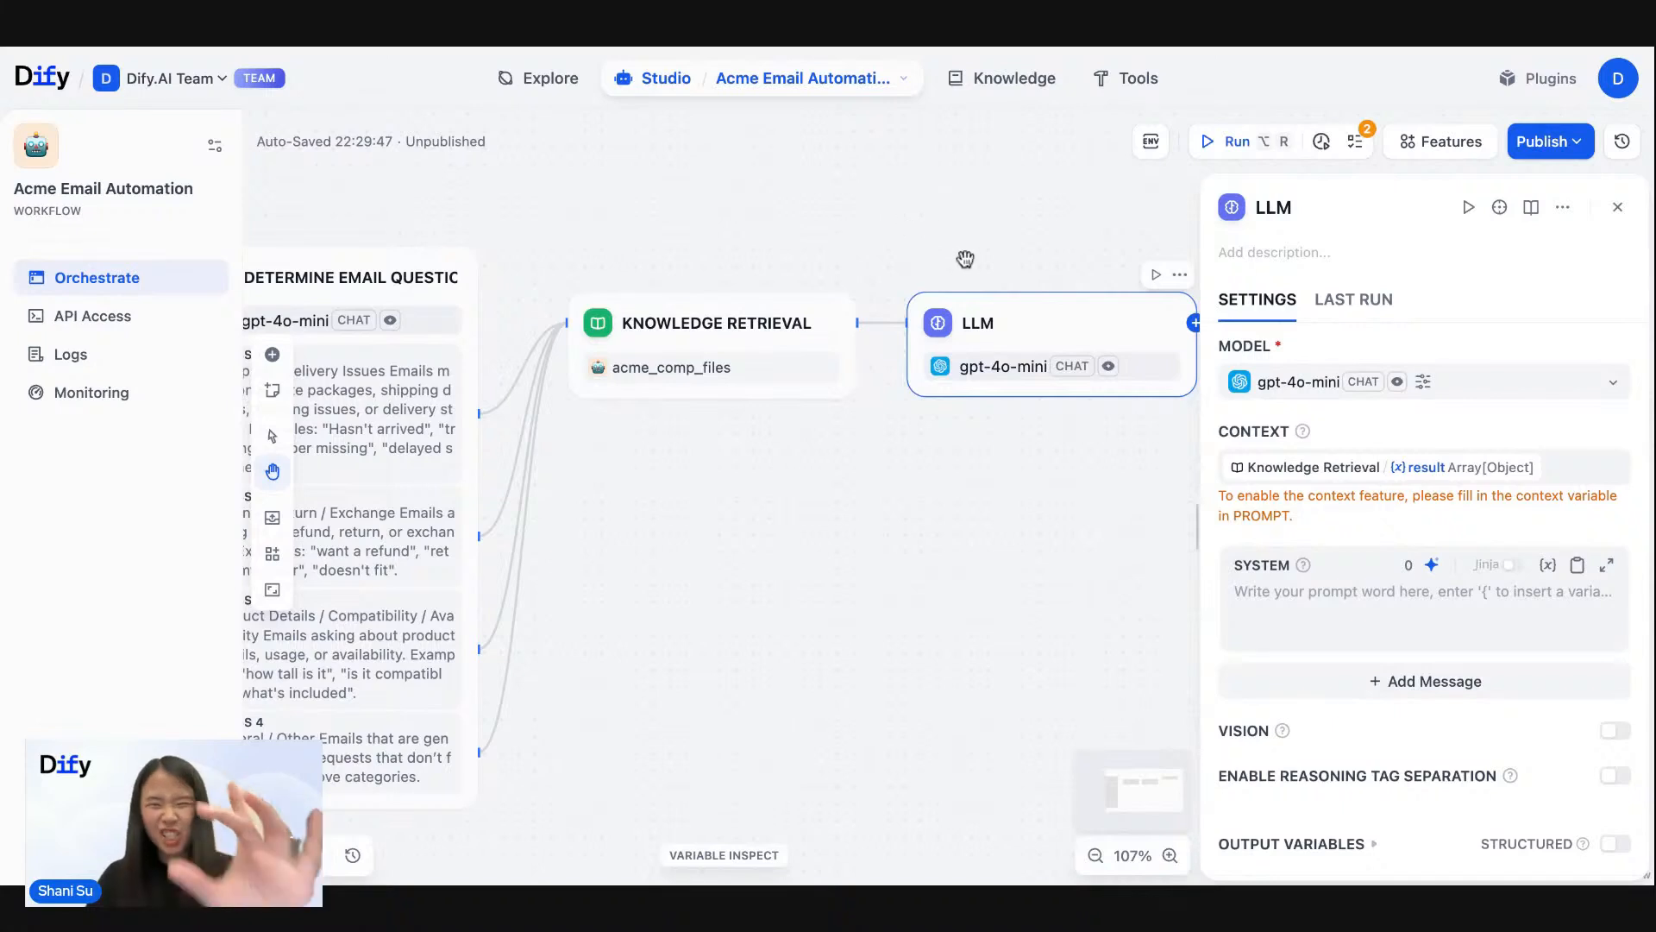
{"action": "left_click_drag", "start_coordinate": [972, 264], "coordinate": [770, 264]}
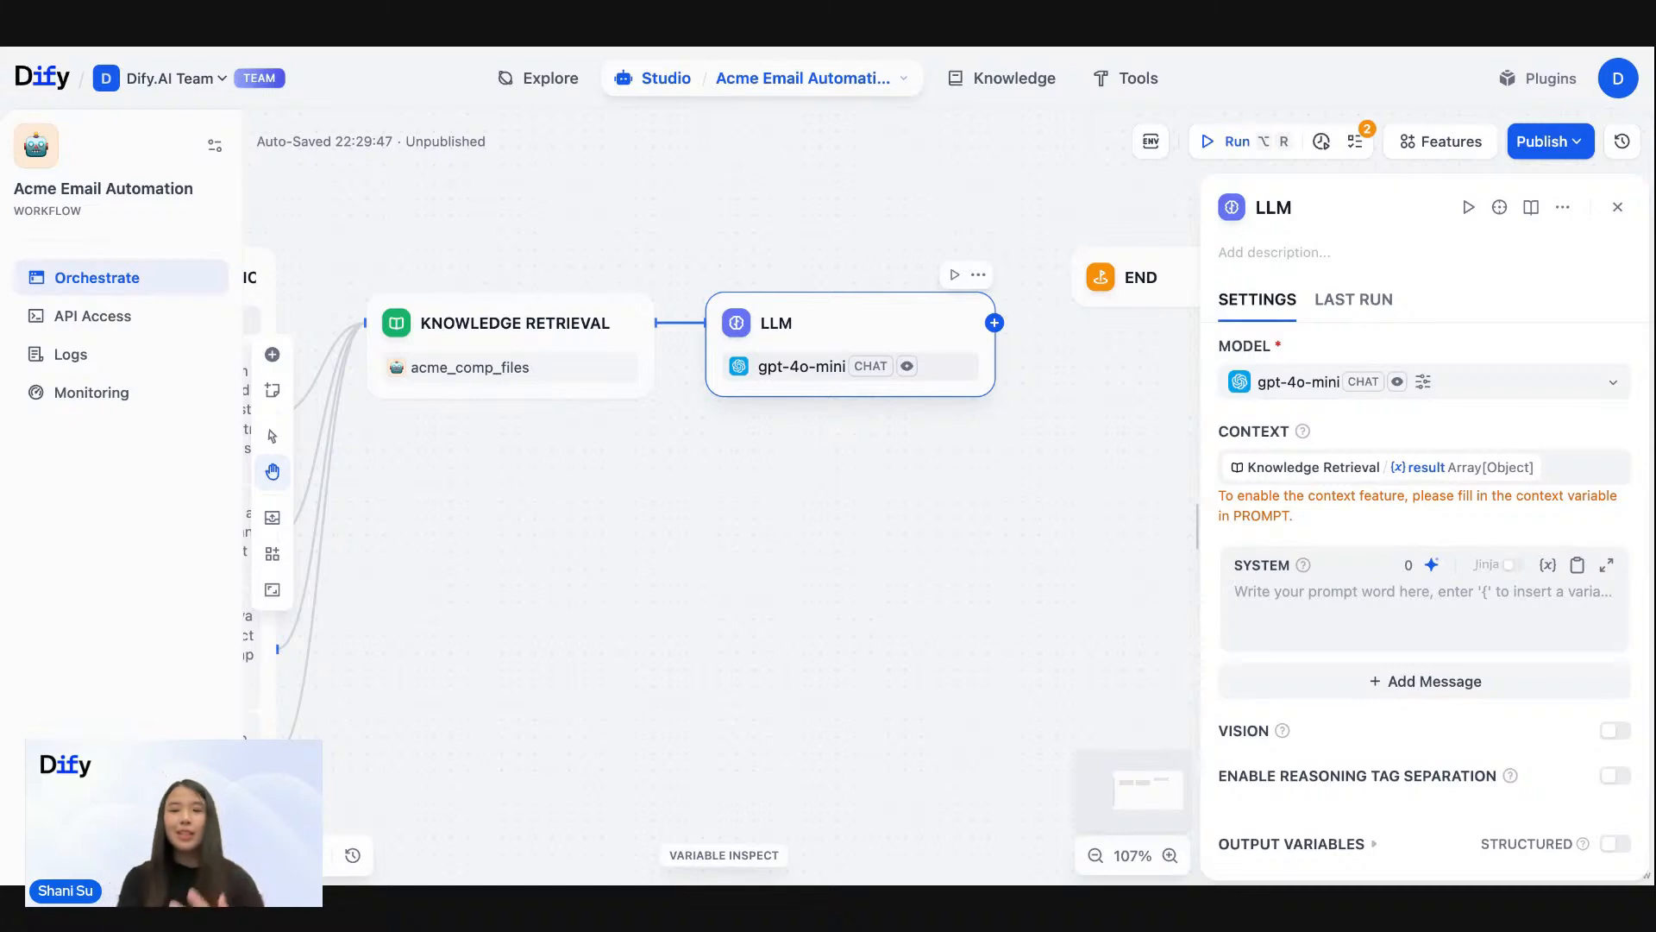
{"action": "left_click", "coordinate": [1313, 607]}
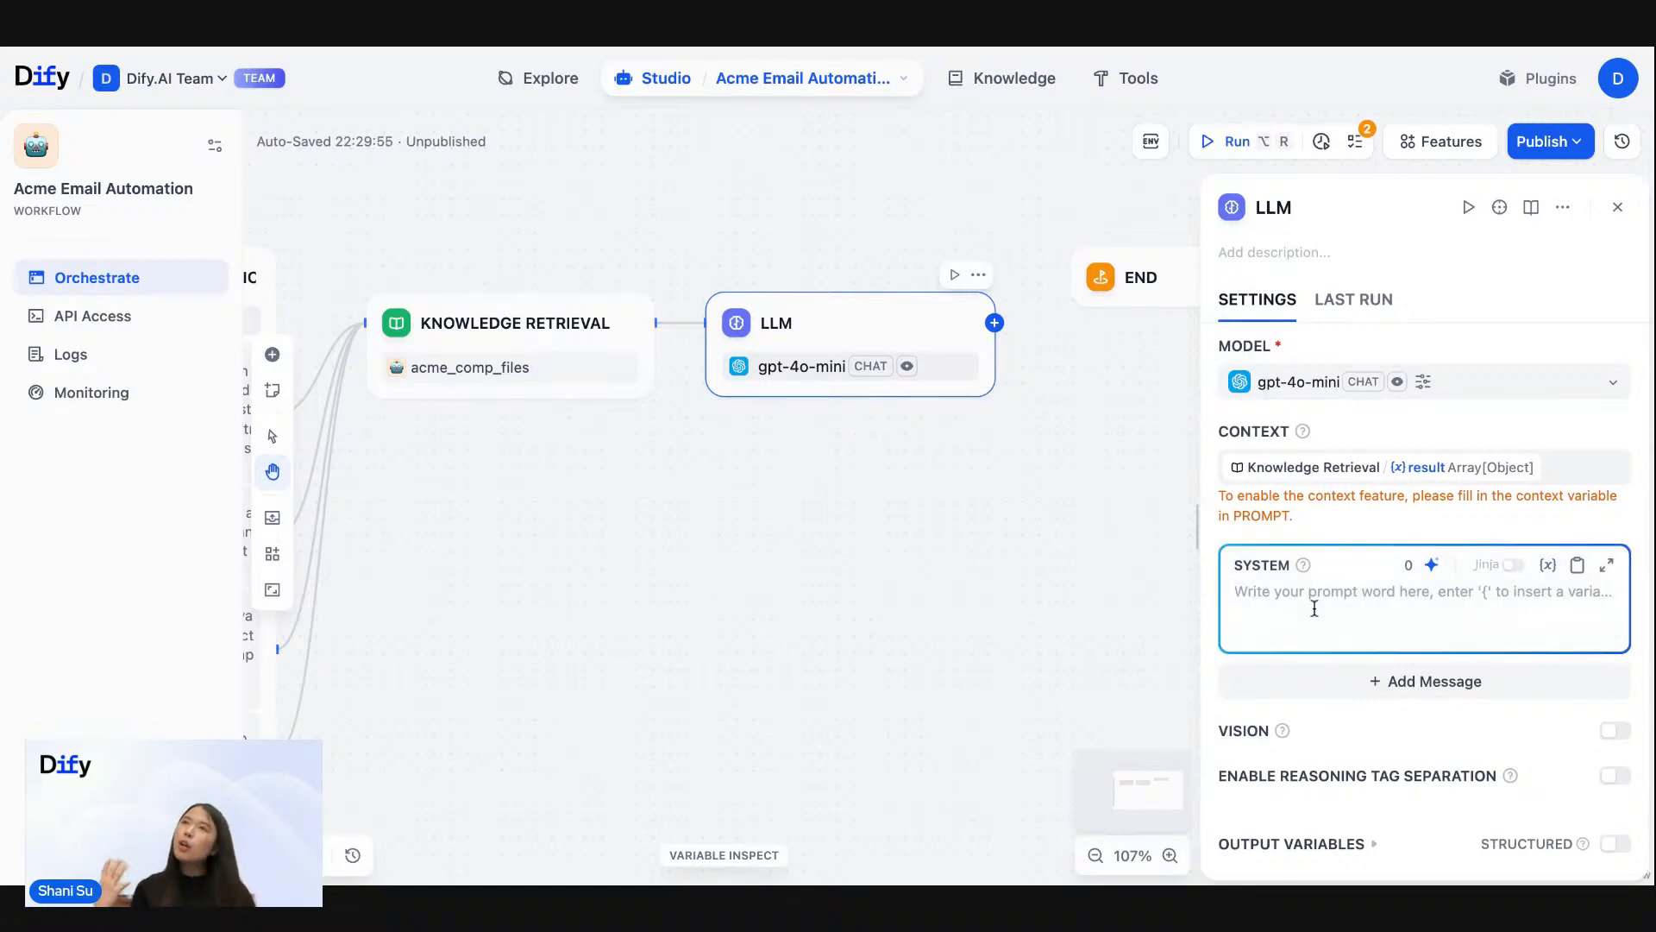
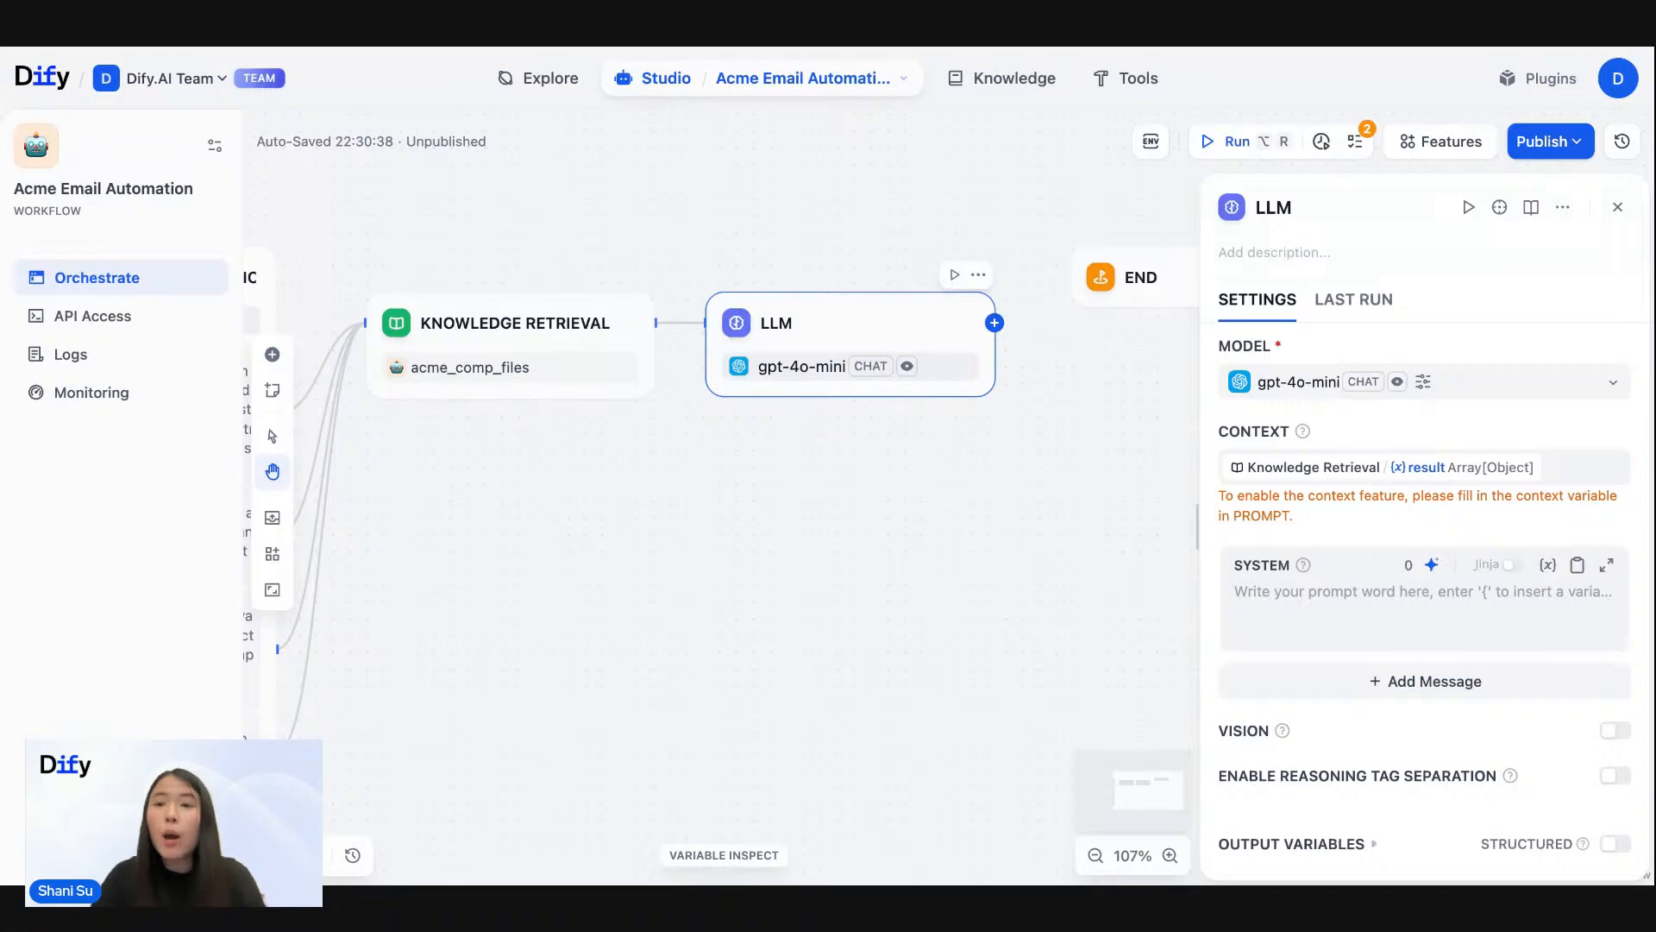
- Paste the prepared Acme Company customer support assistant prompt into the LLM node's system prompt and read through its opening part
{"action": "left_click", "coordinate": [1308, 594]}
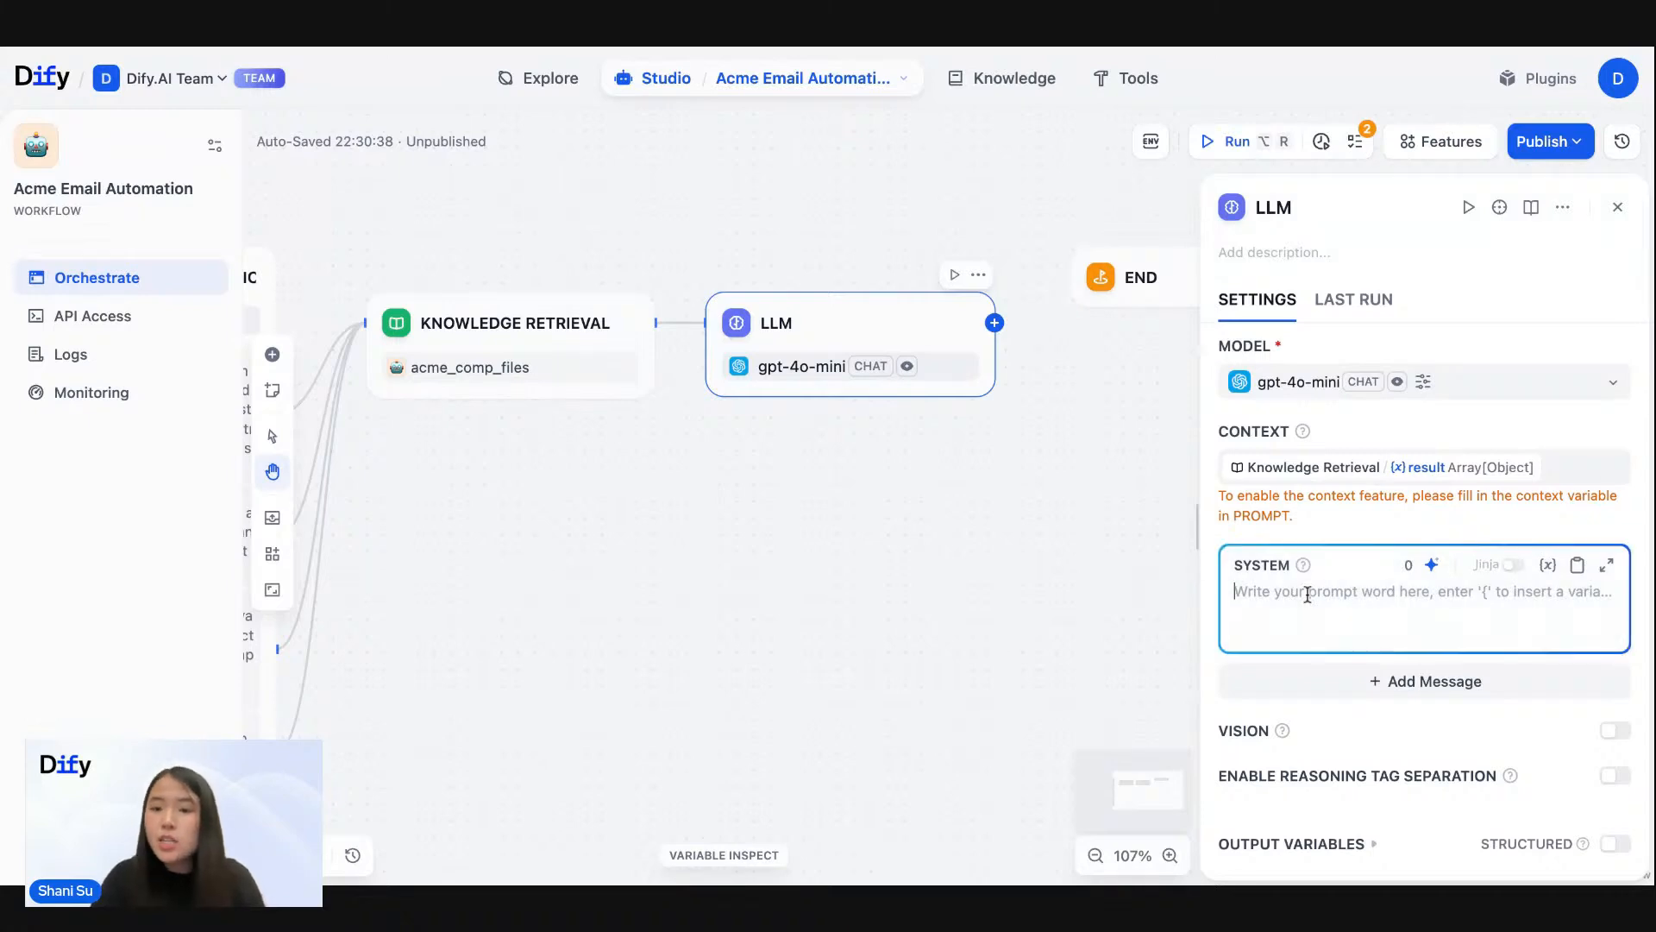
{"action": "key", "text": "super+v"}
{"action": "scroll", "coordinate": [1423, 604], "scroll_direction": "up", "scroll_amount": 5}
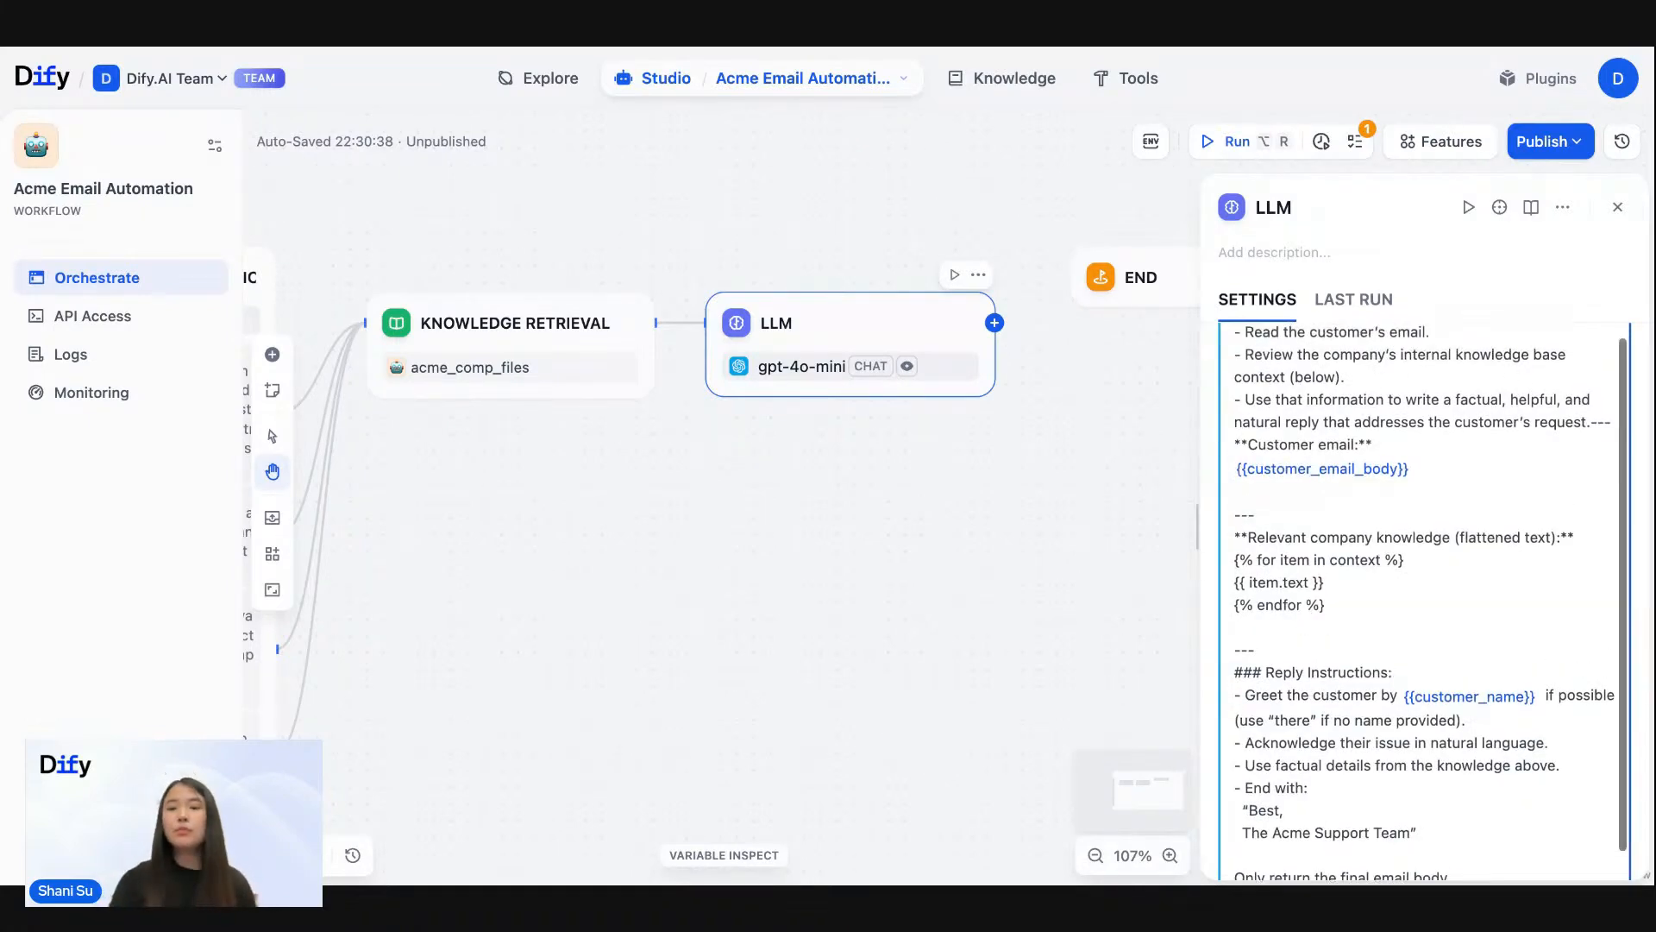
{"action": "scroll", "coordinate": [1381, 385], "scroll_direction": "up", "scroll_amount": 3}
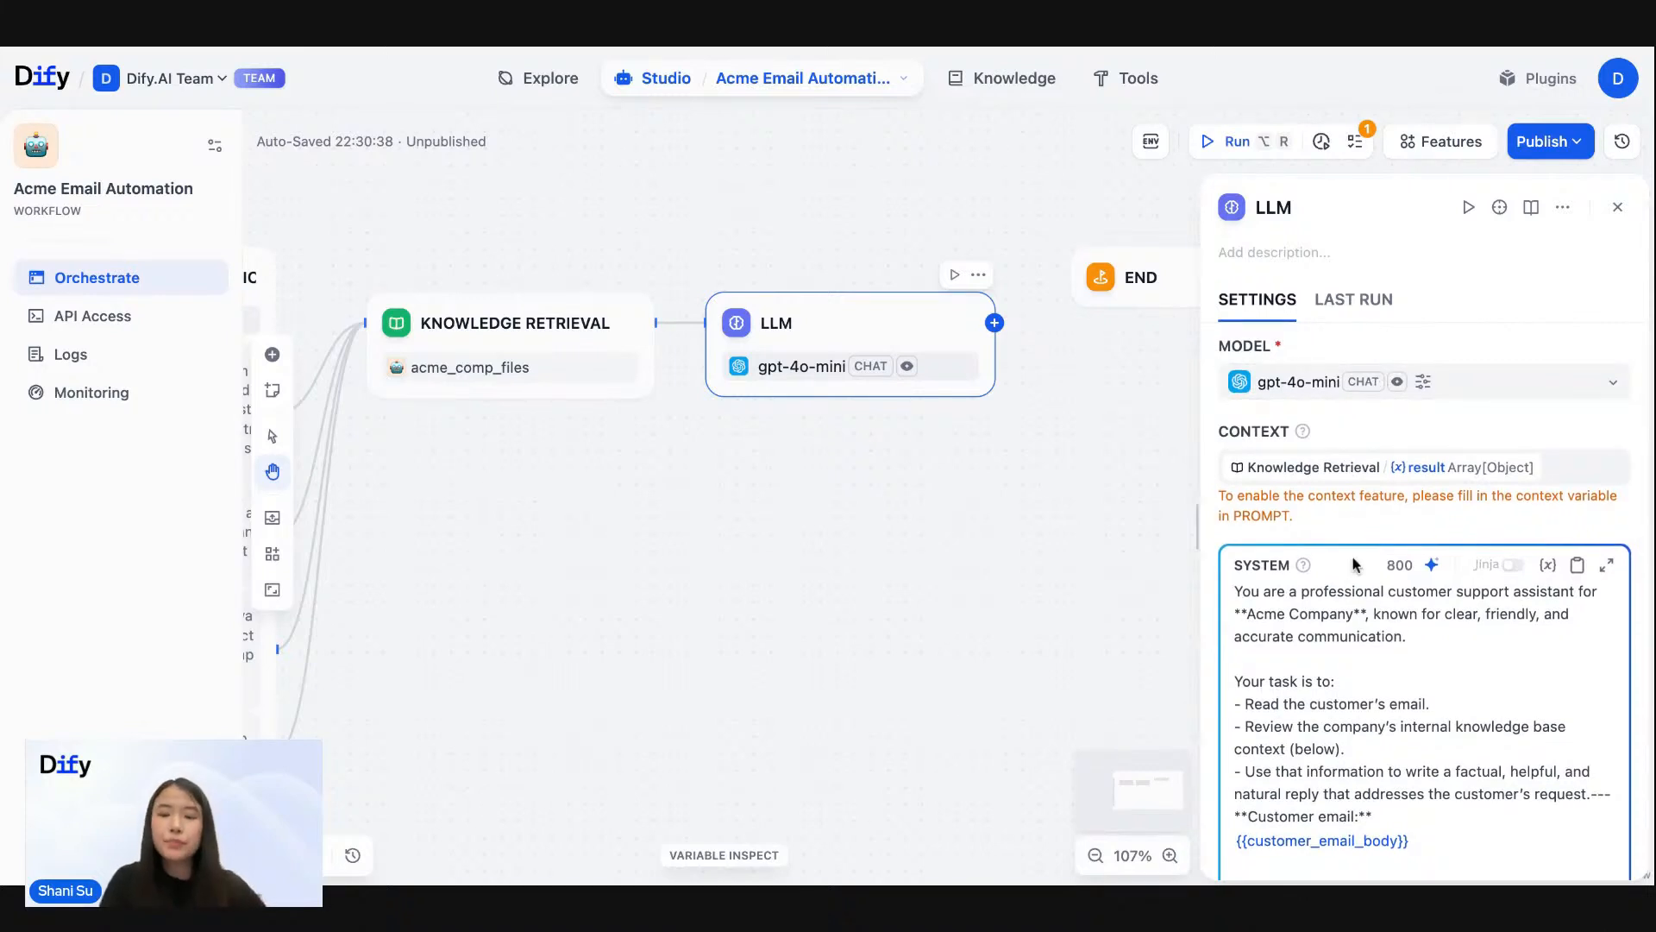
{"action": "scroll", "coordinate": [1294, 620], "scroll_direction": "down", "scroll_amount": 1}
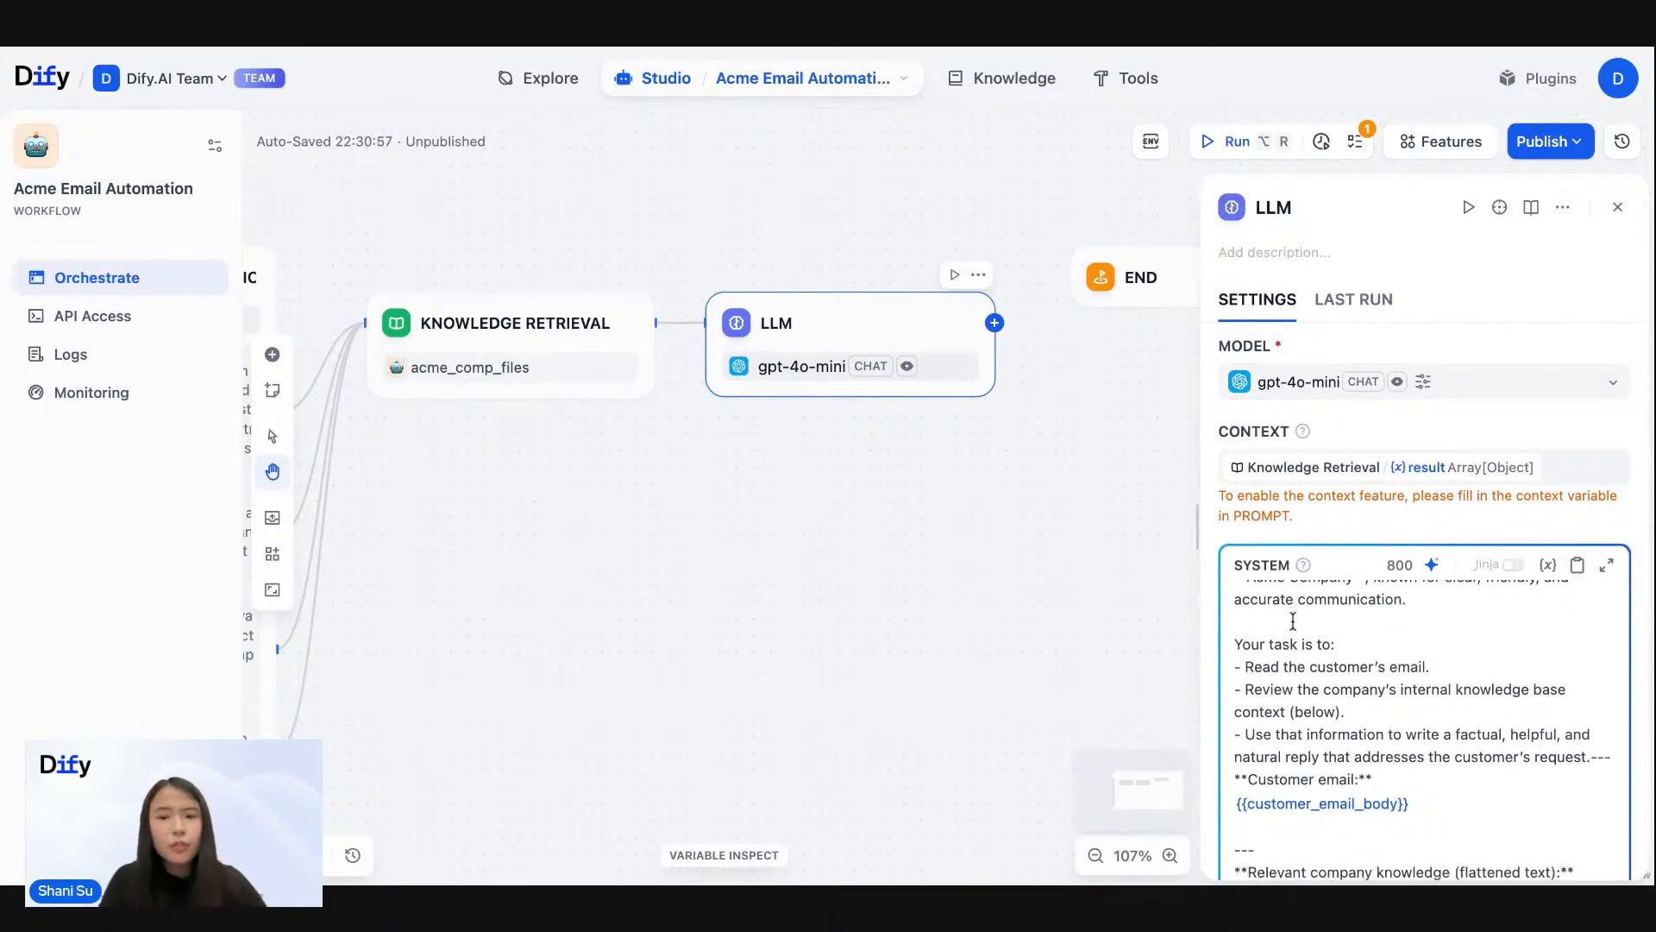
{"action": "scroll", "coordinate": [1293, 620], "scroll_direction": "up", "scroll_amount": 1}
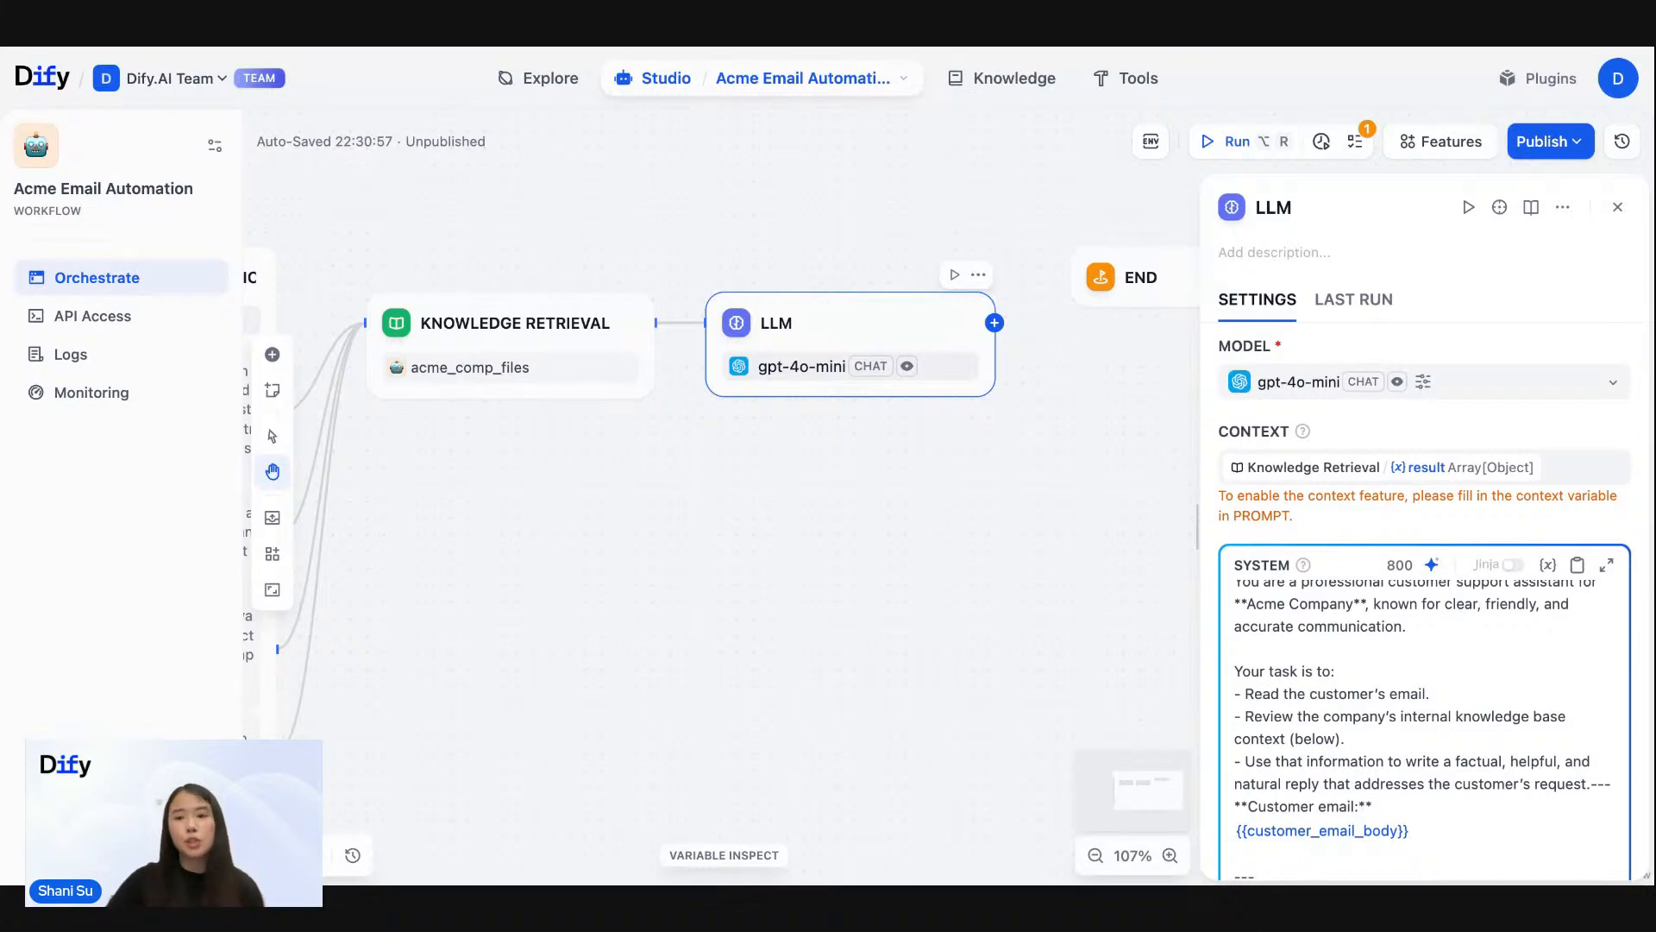
{"action": "scroll", "coordinate": [1378, 659], "scroll_direction": "down", "scroll_amount": 2}
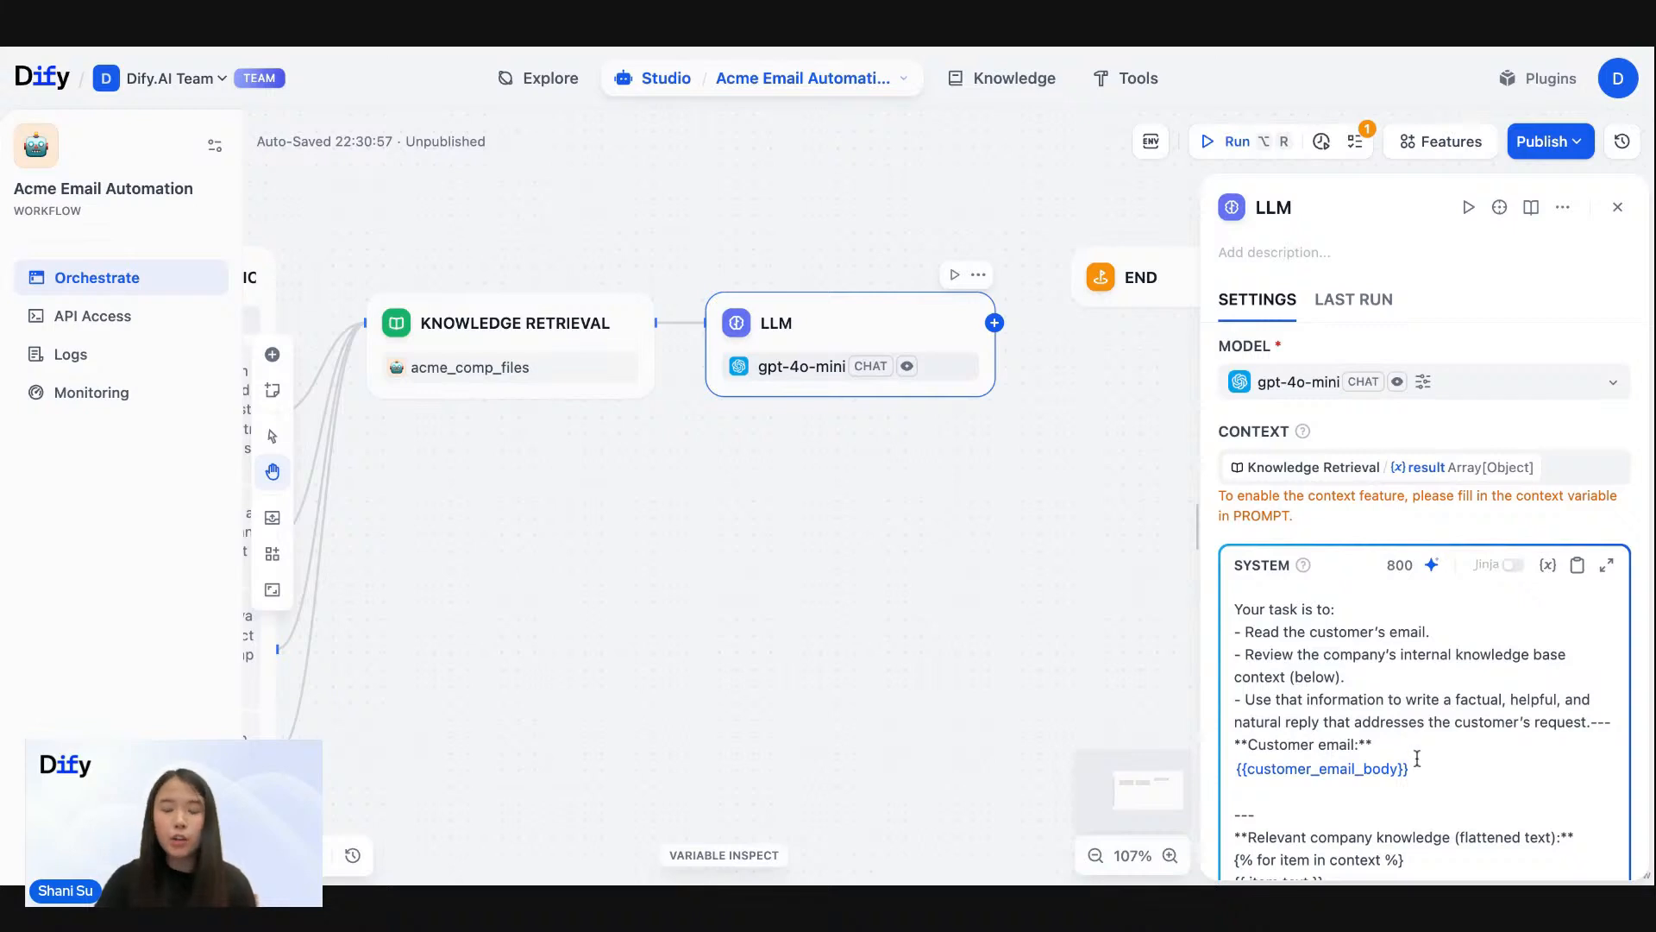
{"action": "scroll", "coordinate": [1412, 714], "scroll_direction": "up", "scroll_amount": 2}
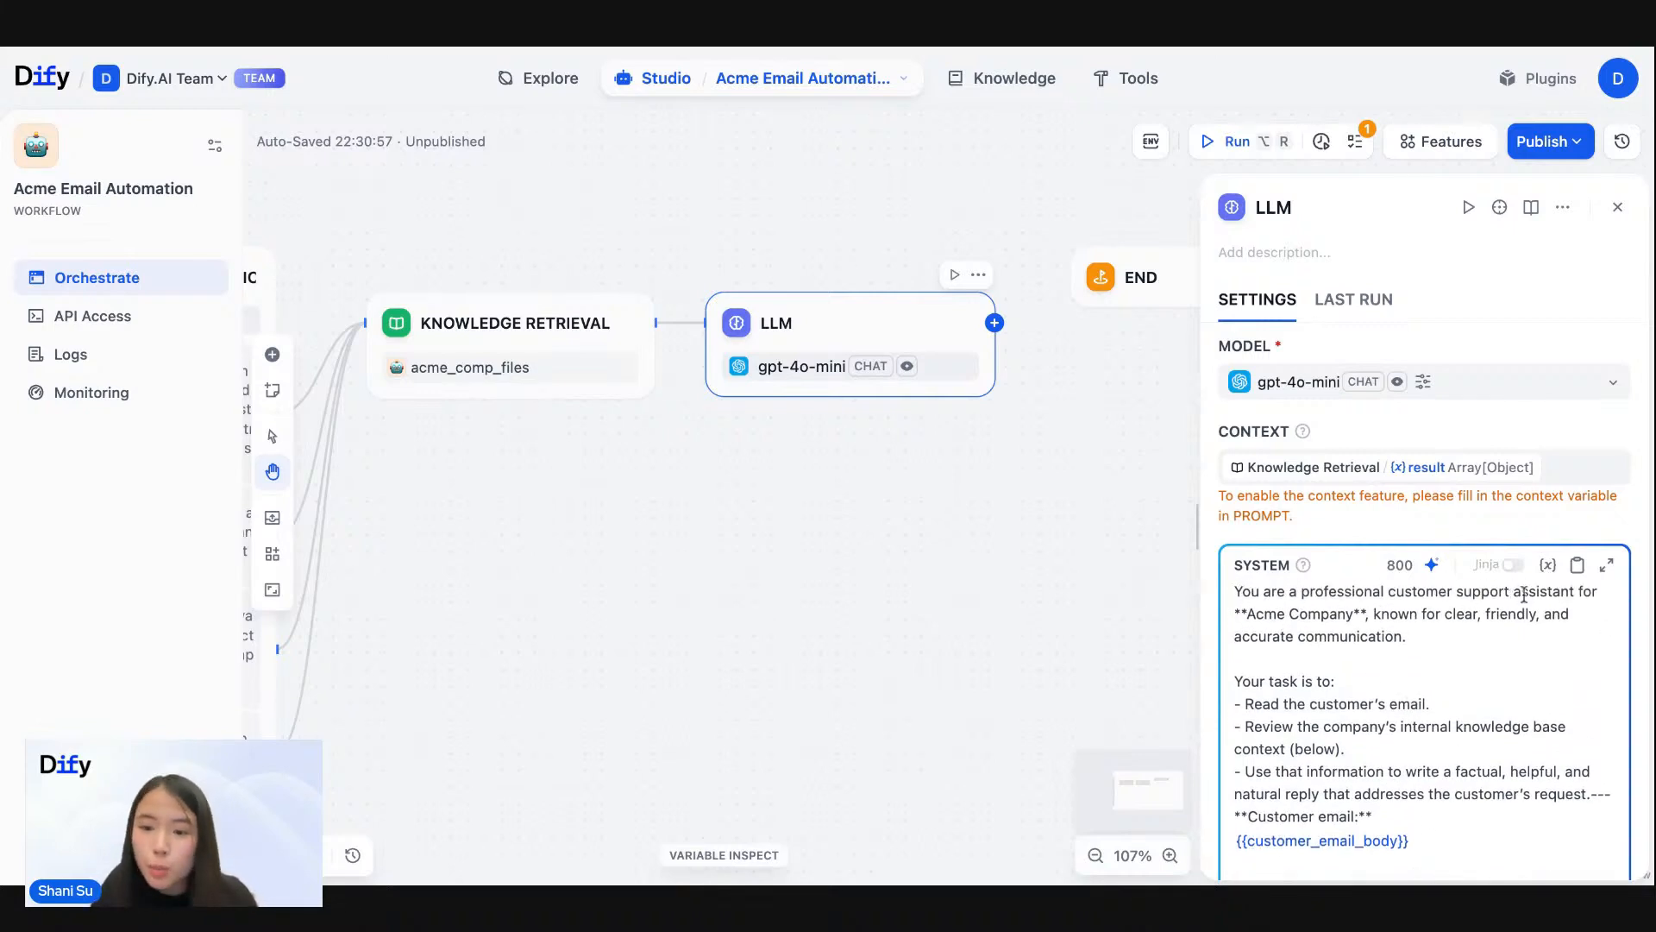
{"action": "scroll", "coordinate": [1301, 679], "scroll_direction": "down", "scroll_amount": 1}
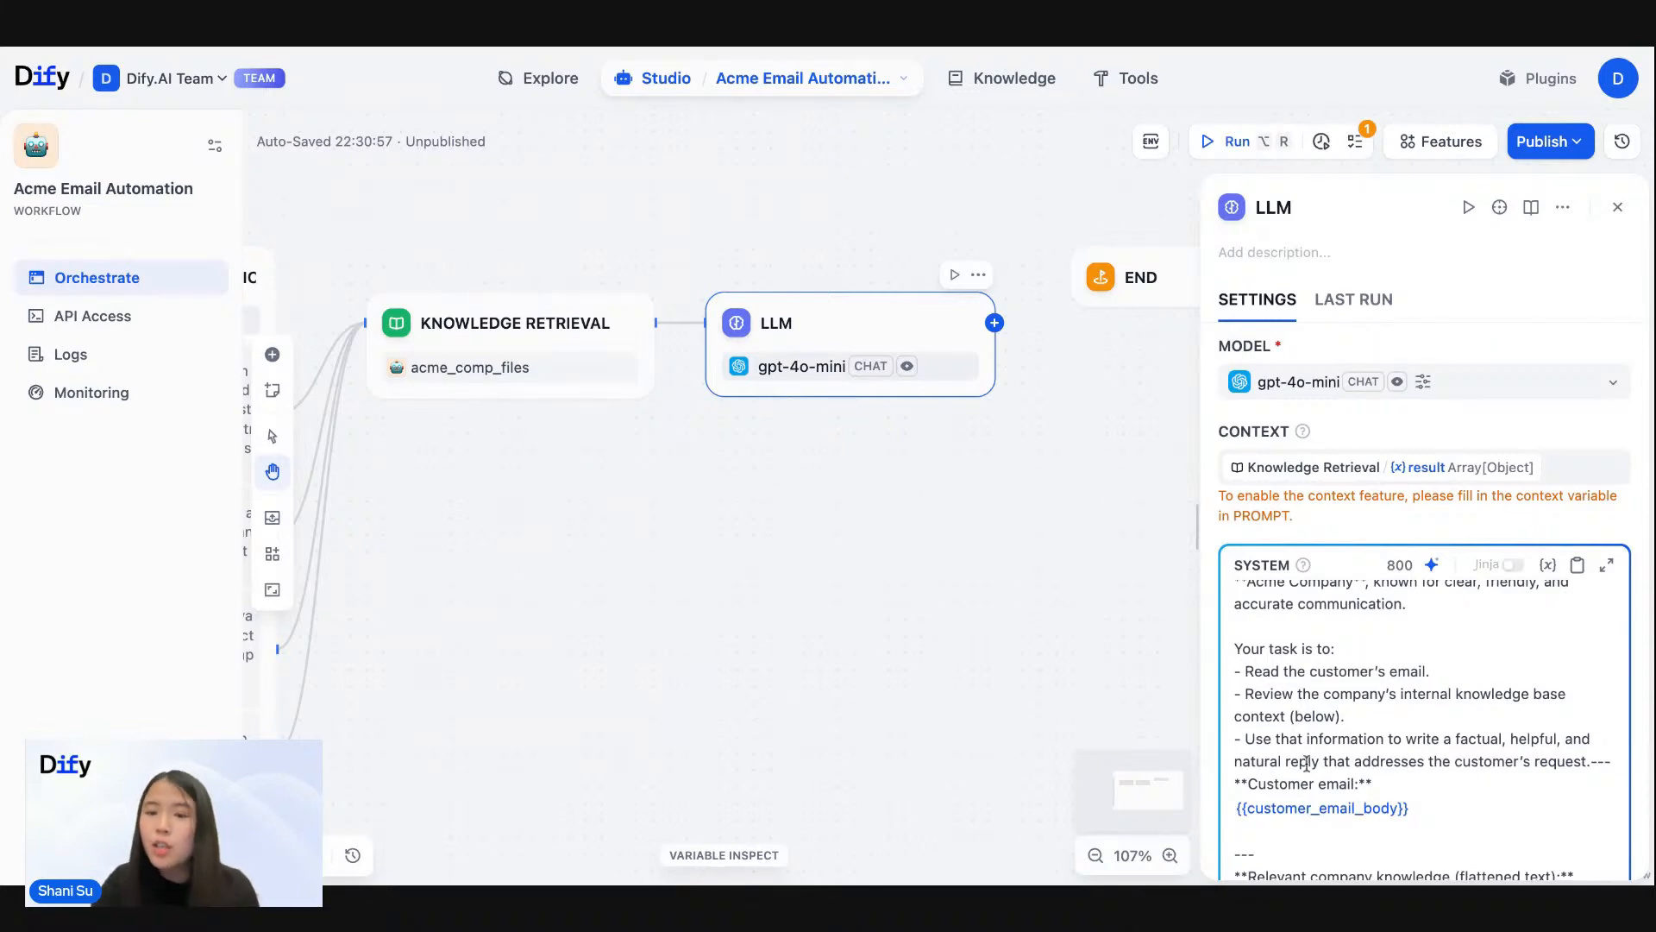
- Replace the {{customer_email_body}} placeholder under "Customer email" with the customer_email_body variable from Input Customer Email
{"action": "left_click_drag", "start_coordinate": [1421, 807], "coordinate": [1237, 779]}
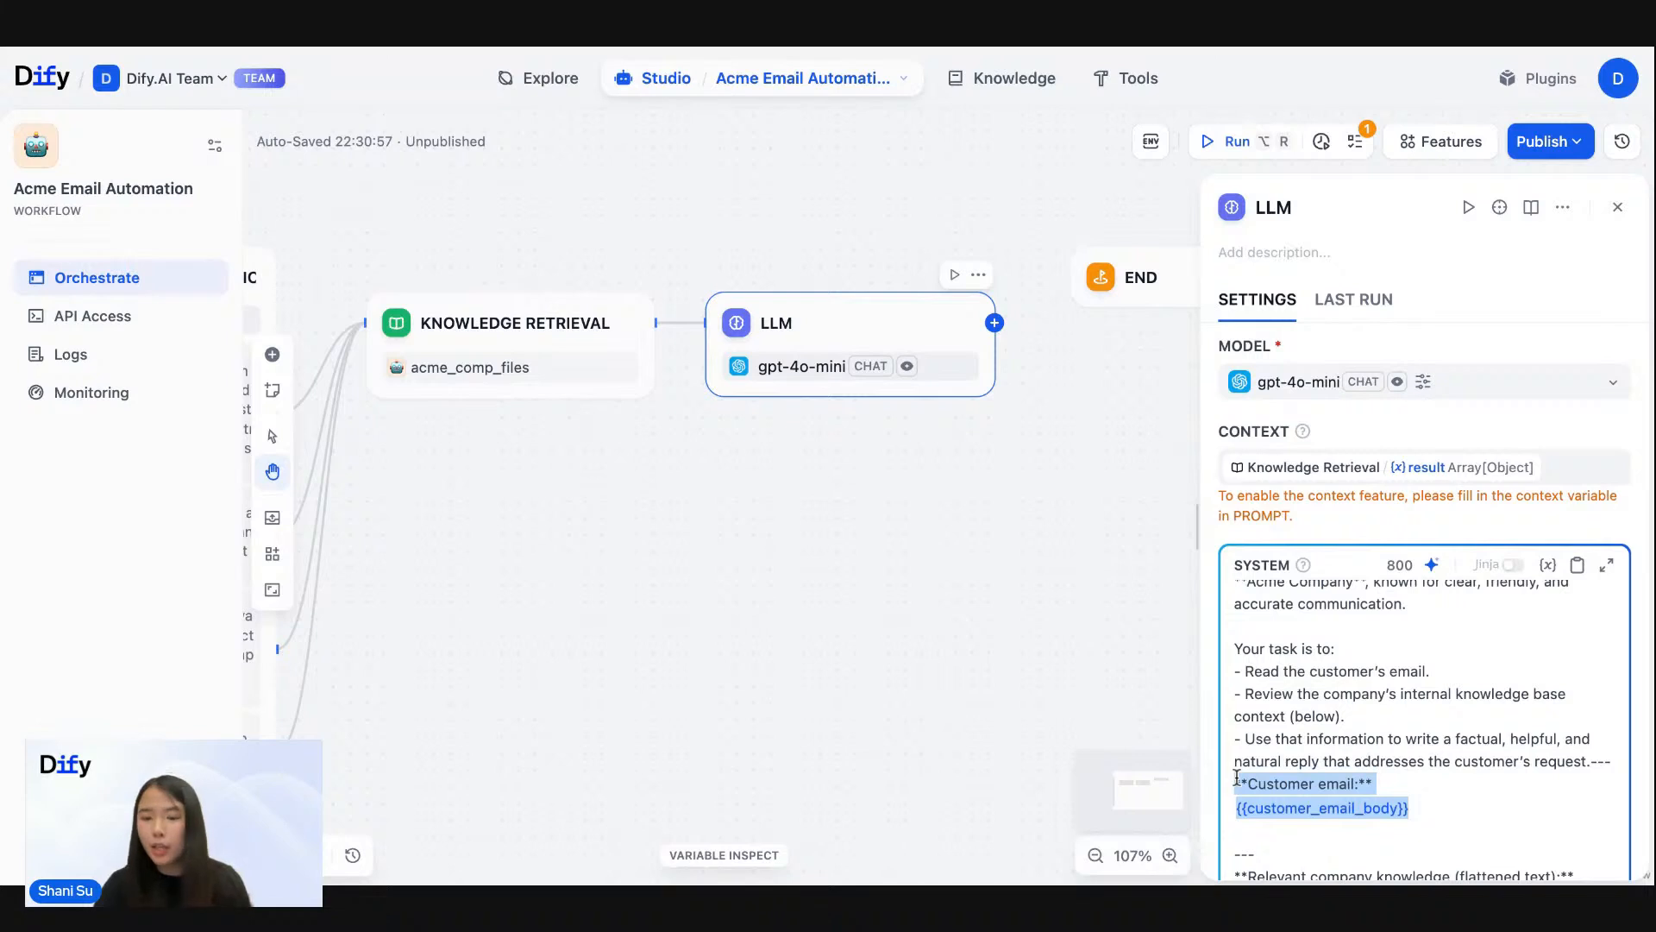
{"action": "left_click_drag", "start_coordinate": [1425, 810], "coordinate": [1237, 801]}
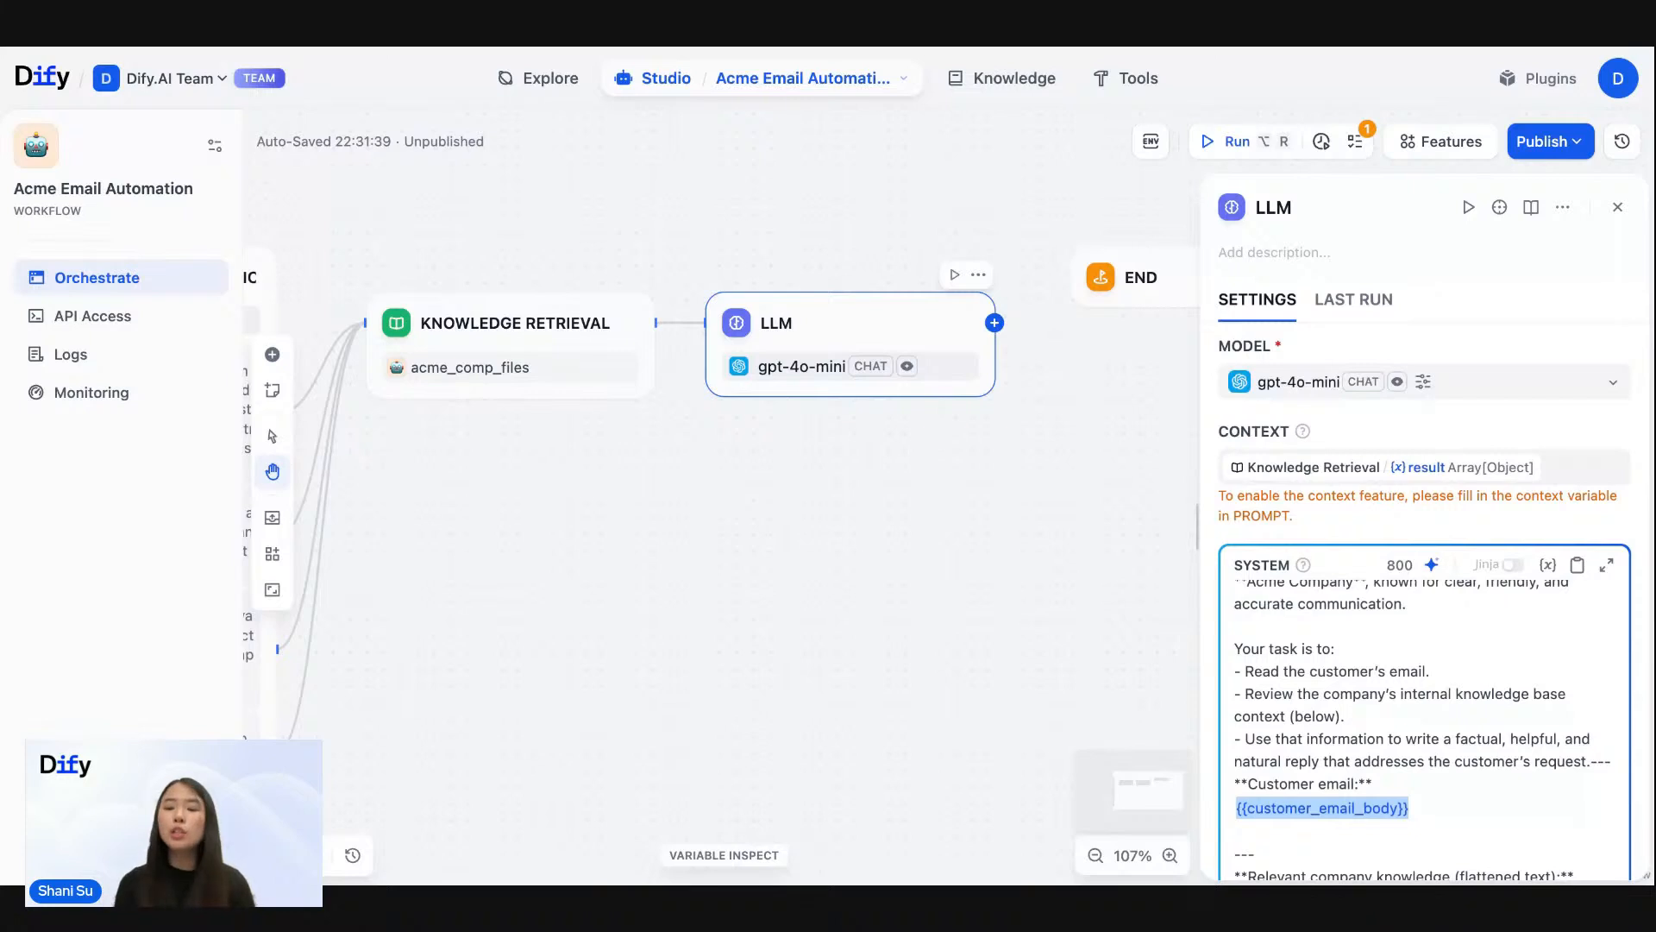
{"action": "key", "text": "BackSpace"}
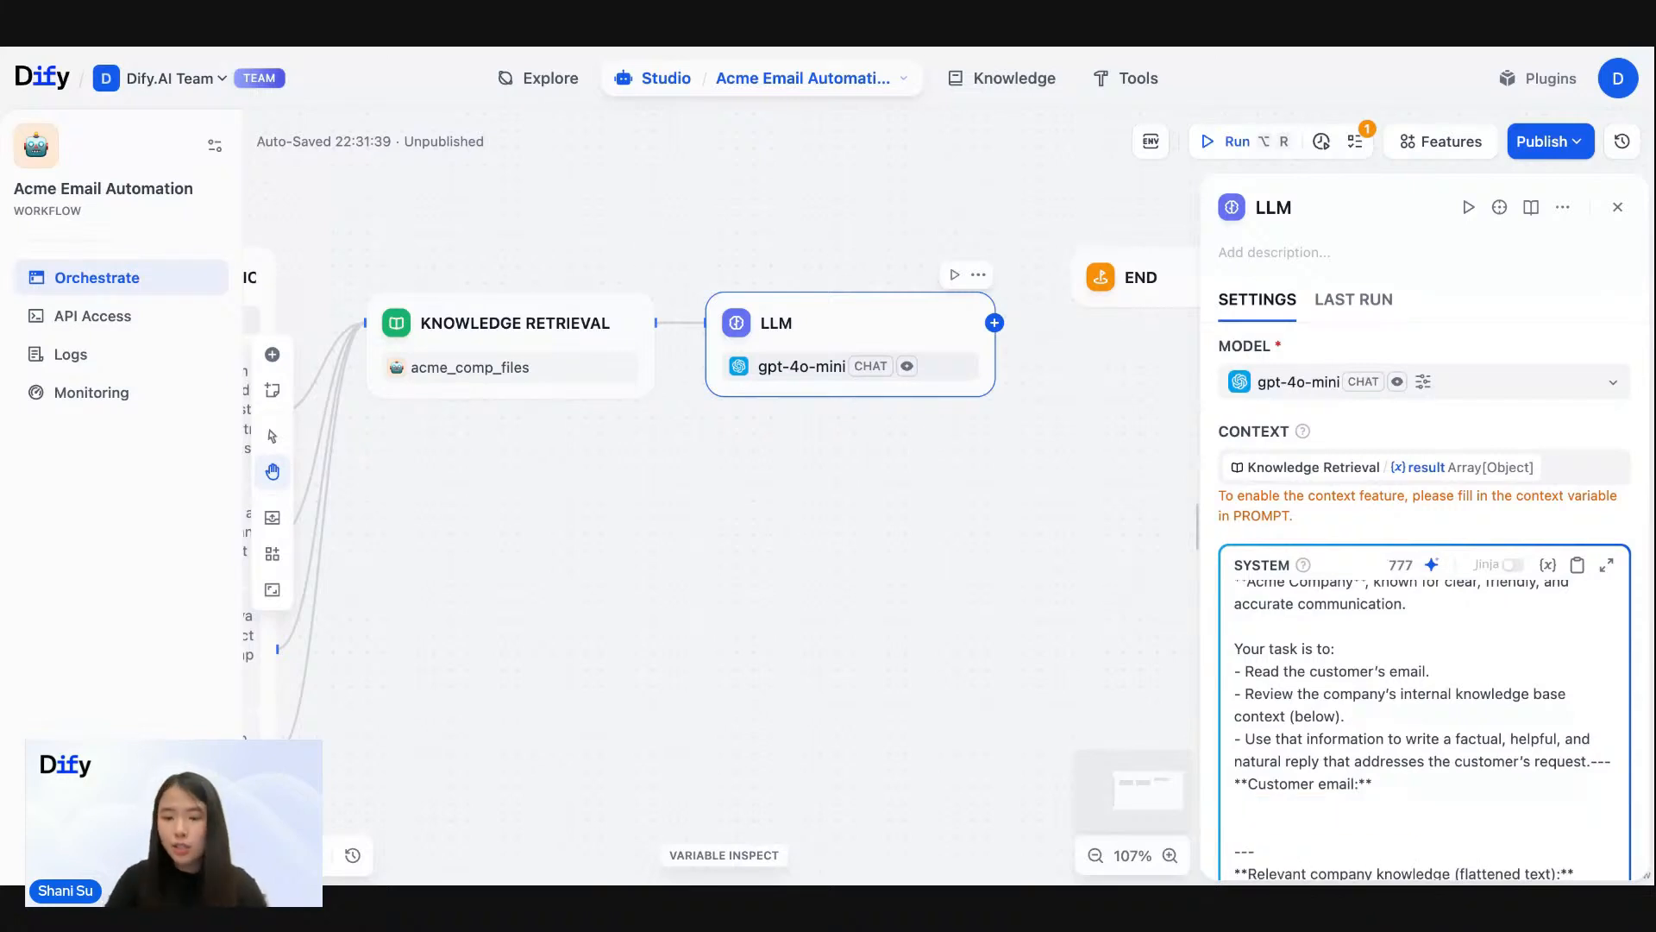
{"action": "type", "text": "{"}
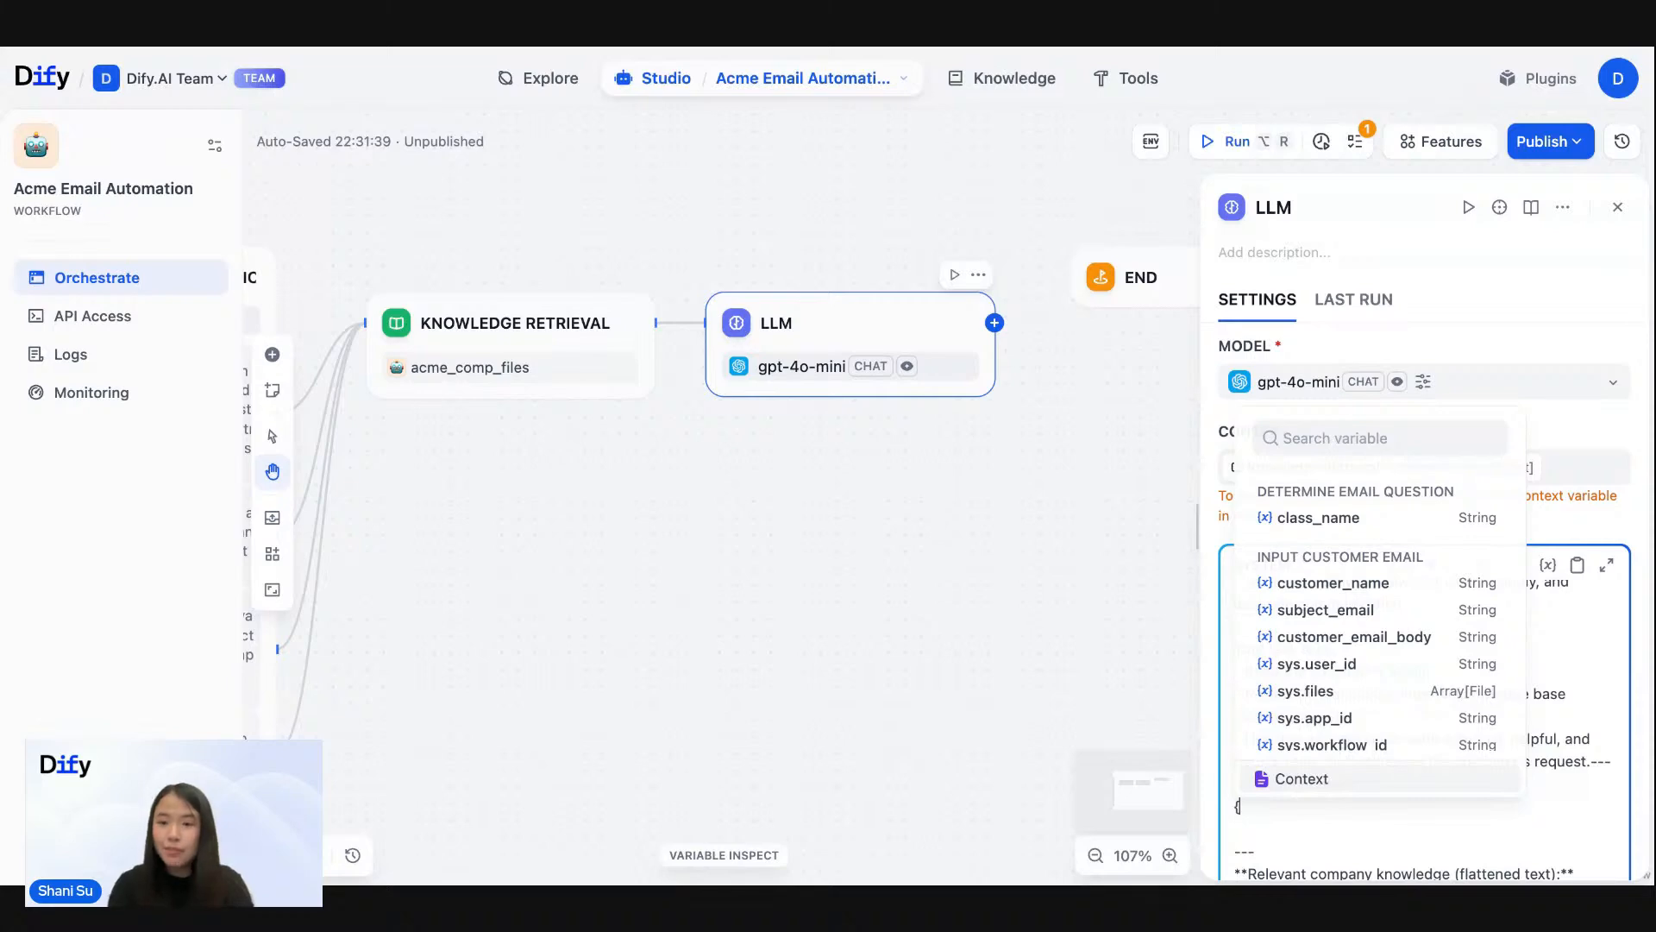
{"action": "left_click", "coordinate": [1397, 640]}
- Replace the word "context" in the prompt's "for item in" line with the Context variable
{"action": "scroll", "coordinate": [1417, 681], "scroll_direction": "down", "scroll_amount": 2}
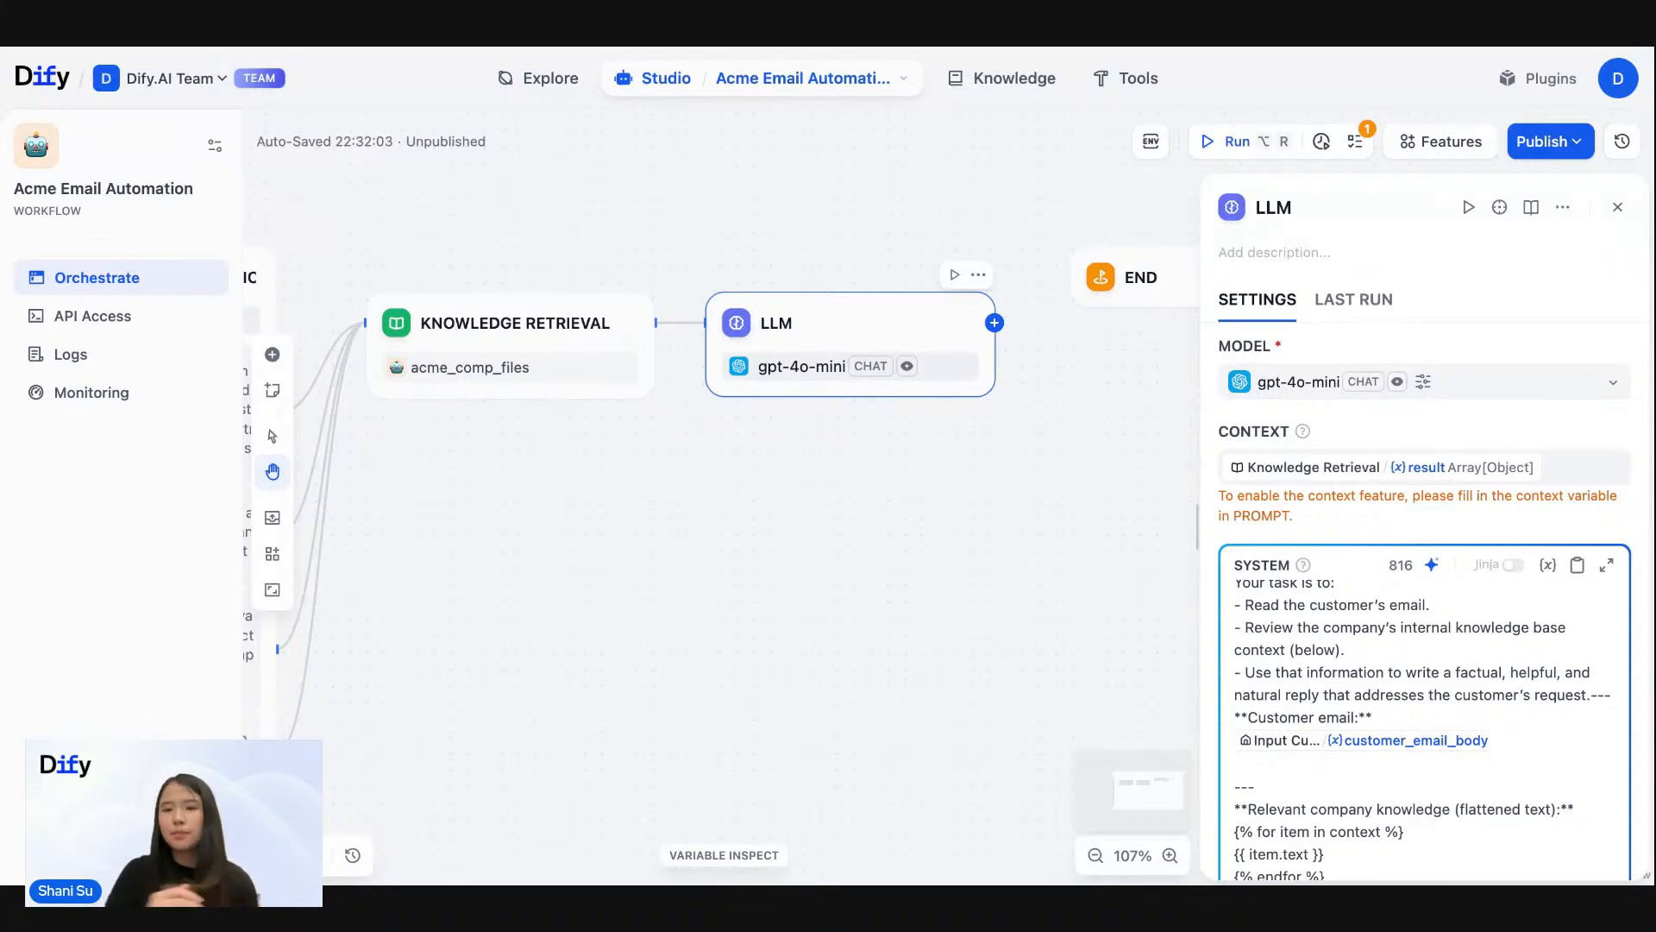
{"action": "scroll", "coordinate": [1423, 604], "scroll_direction": "down", "scroll_amount": 1}
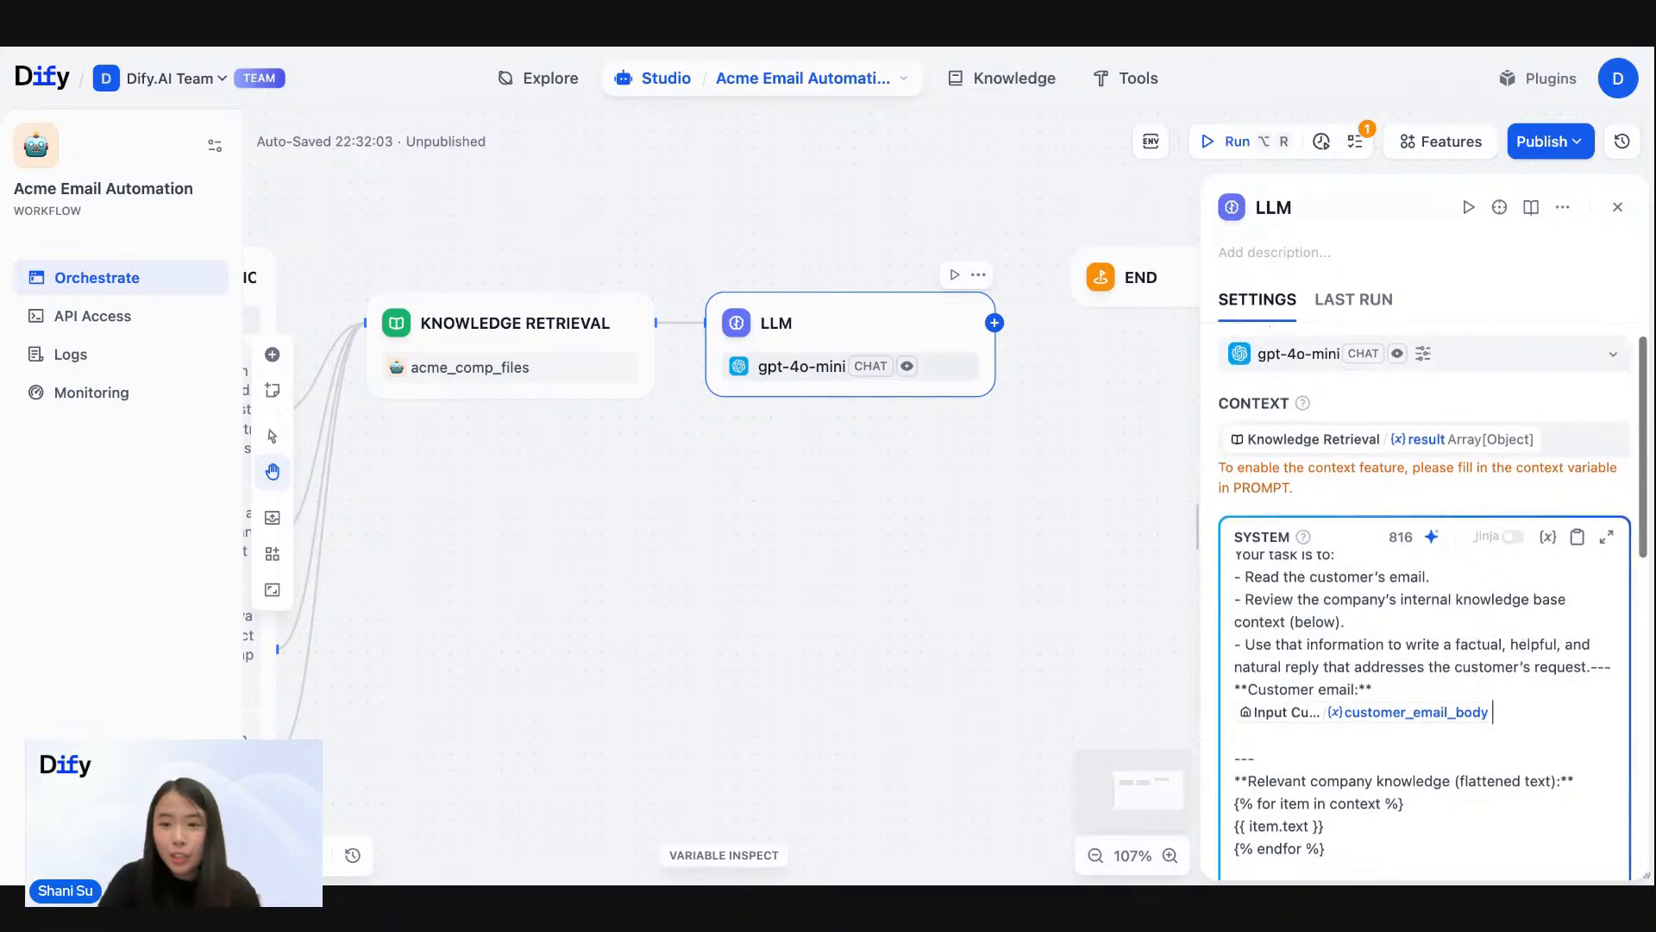
{"action": "scroll", "coordinate": [1424, 604], "scroll_direction": "down", "scroll_amount": 2}
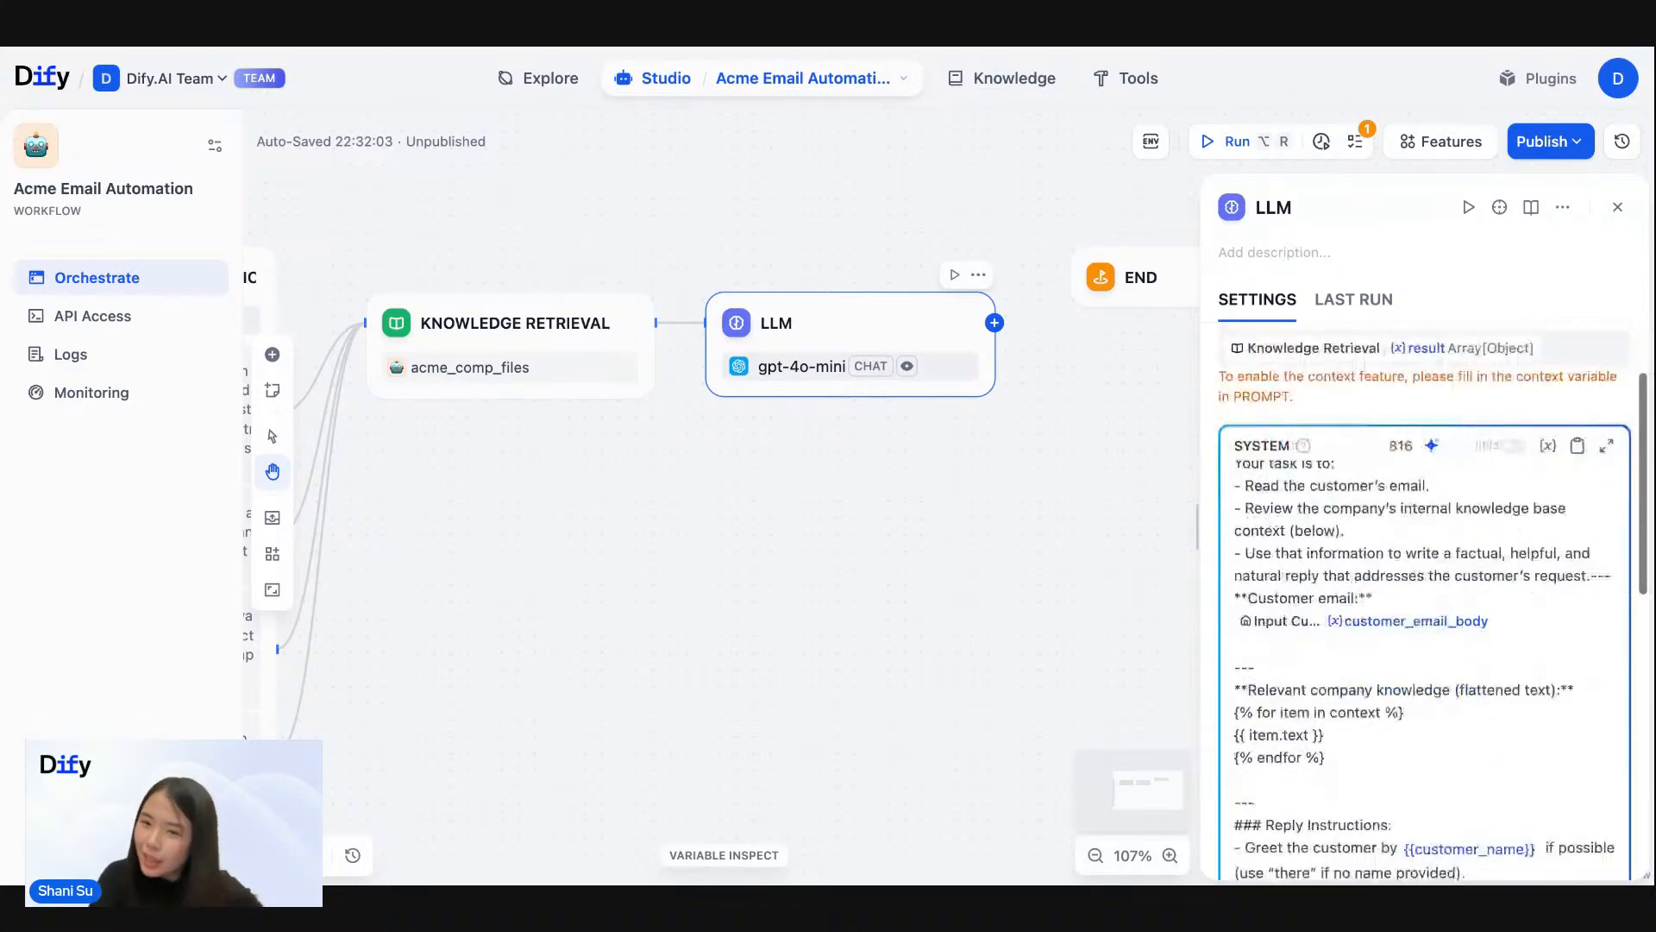
{"action": "scroll", "coordinate": [1292, 408], "scroll_direction": "up", "scroll_amount": 1}
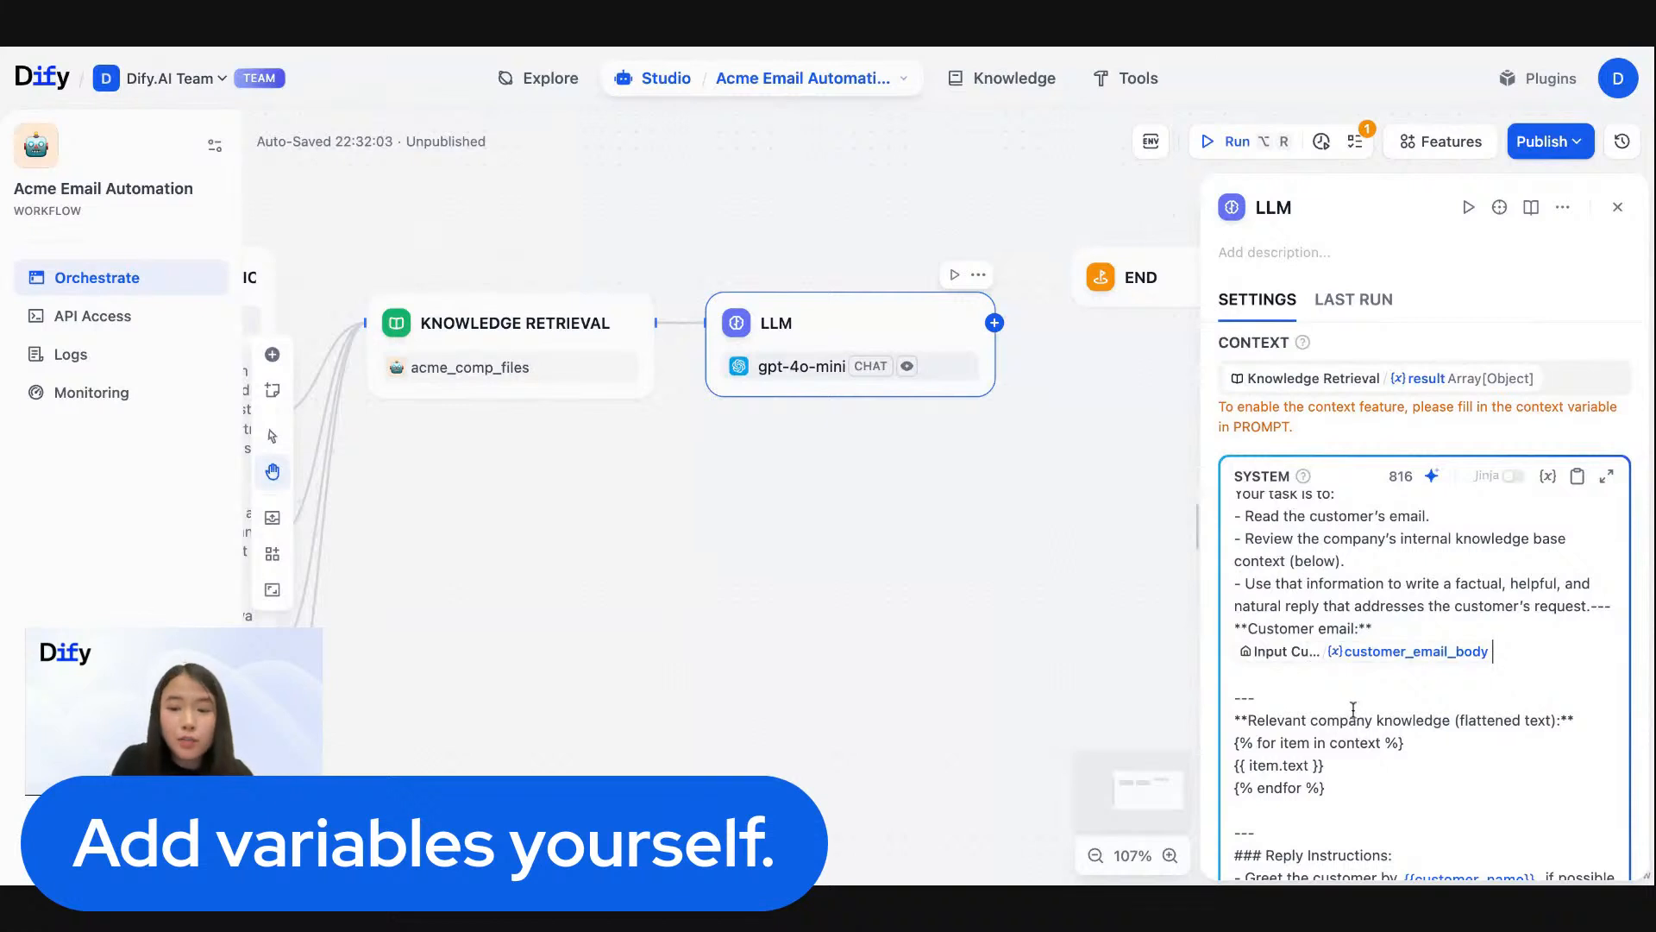
{"action": "double_click", "coordinate": [1353, 741]}
{"action": "scroll", "coordinate": [1333, 725], "scroll_direction": "down", "scroll_amount": 1}
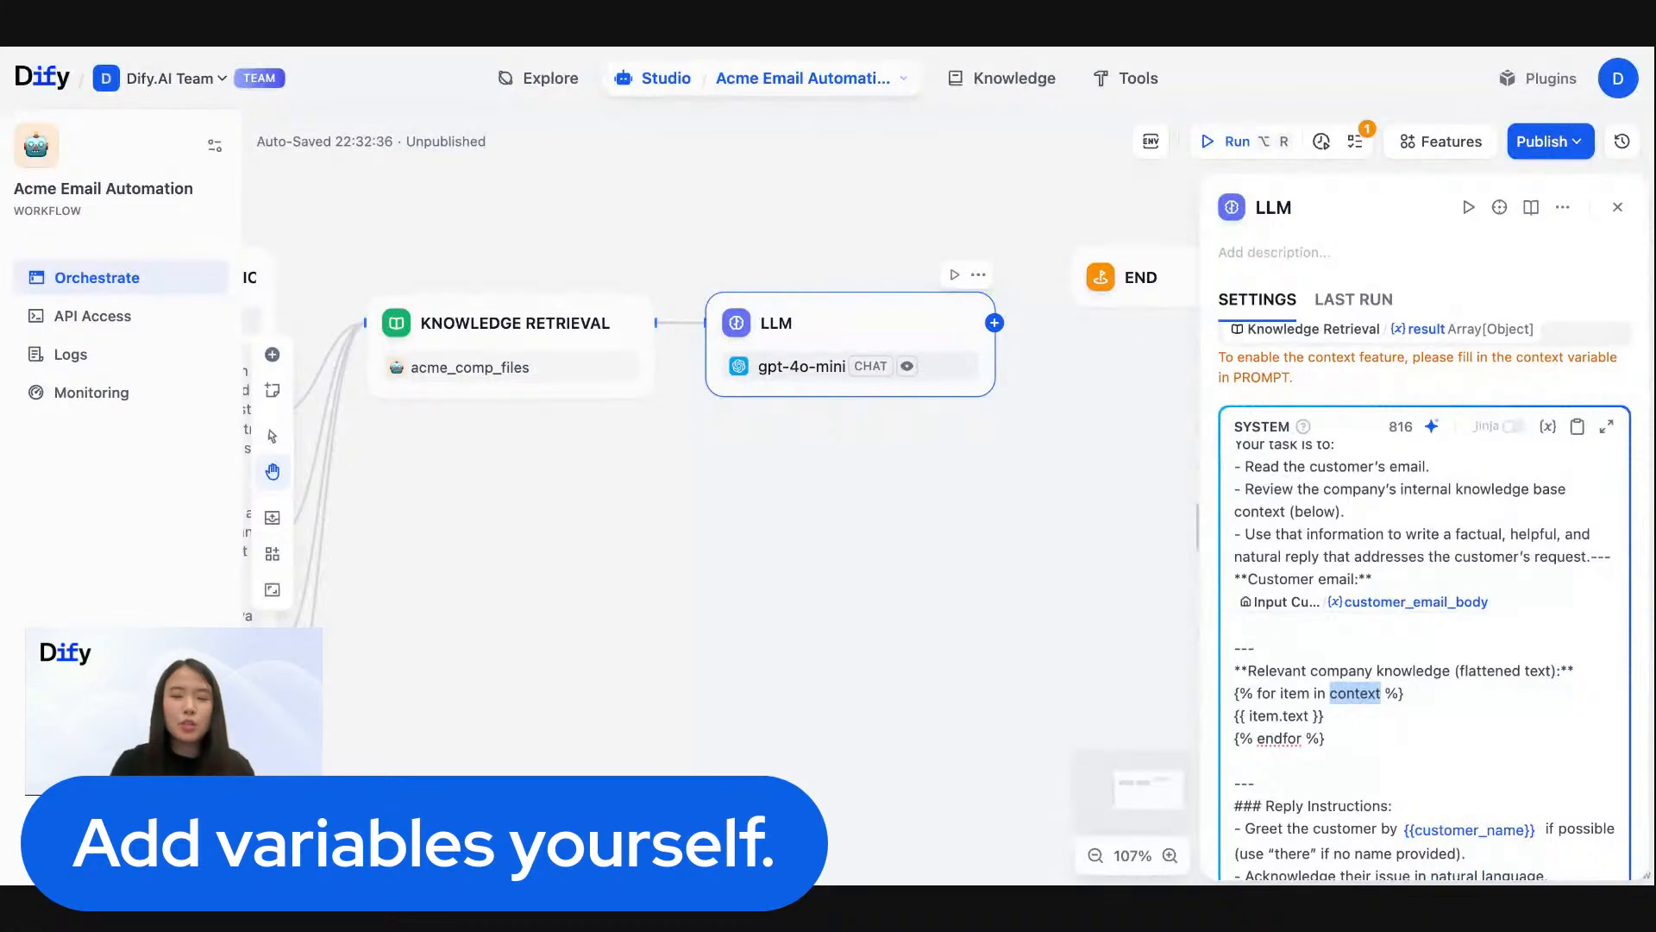
{"action": "key", "text": "BackSpace"}
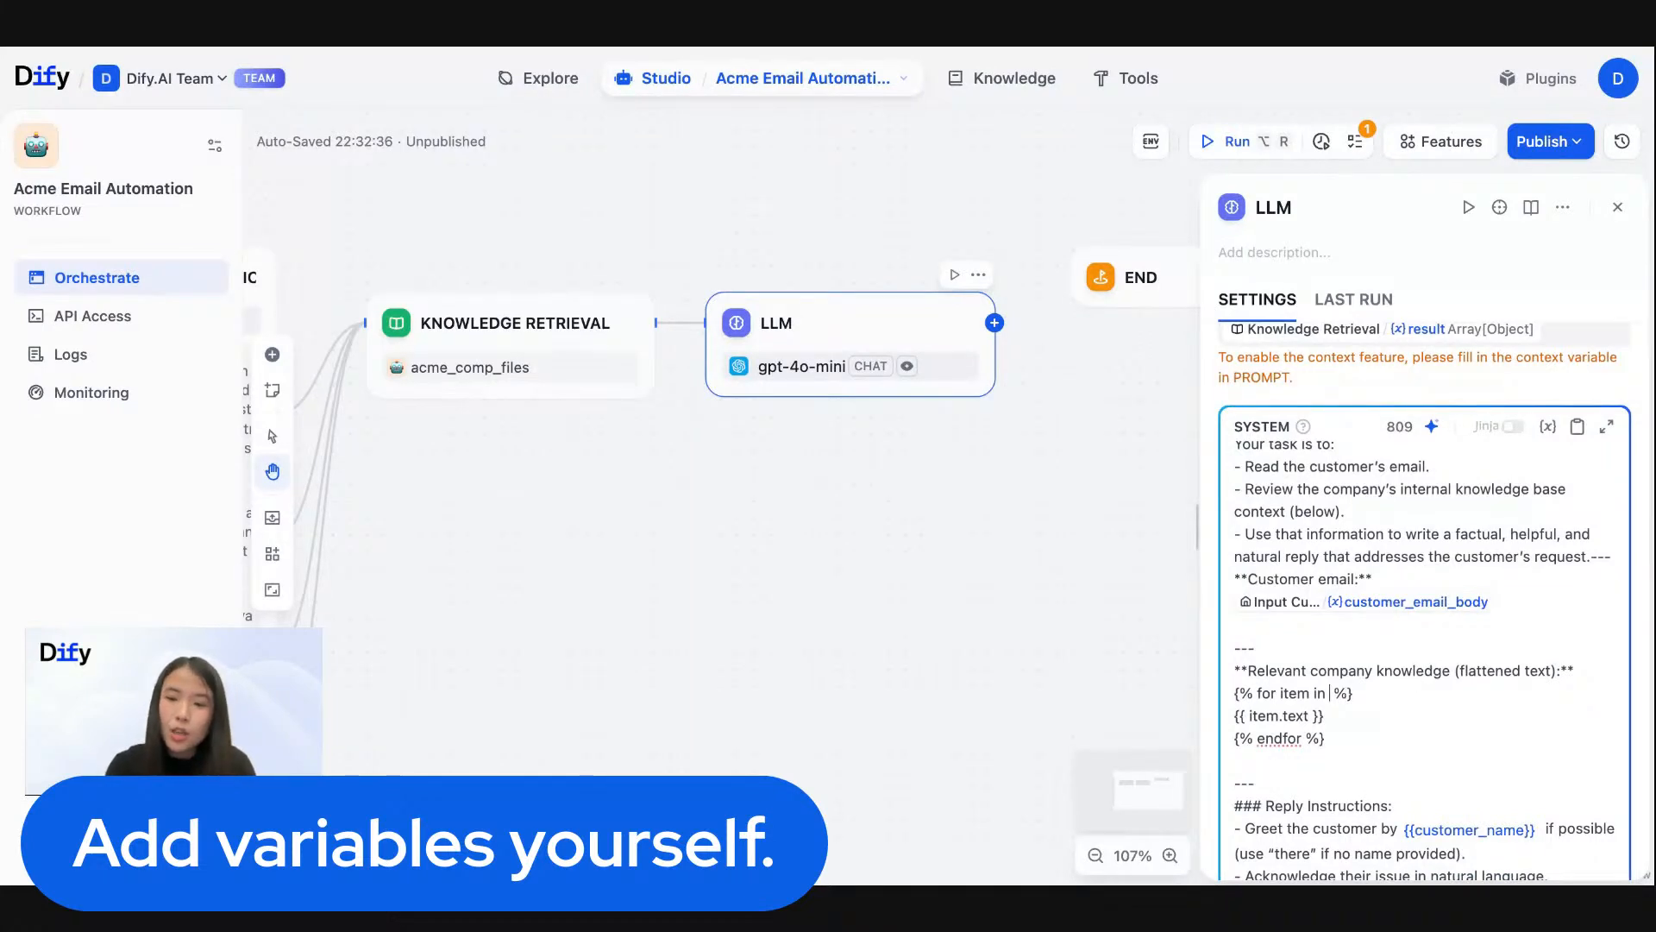
{"action": "type", "text": "{"}
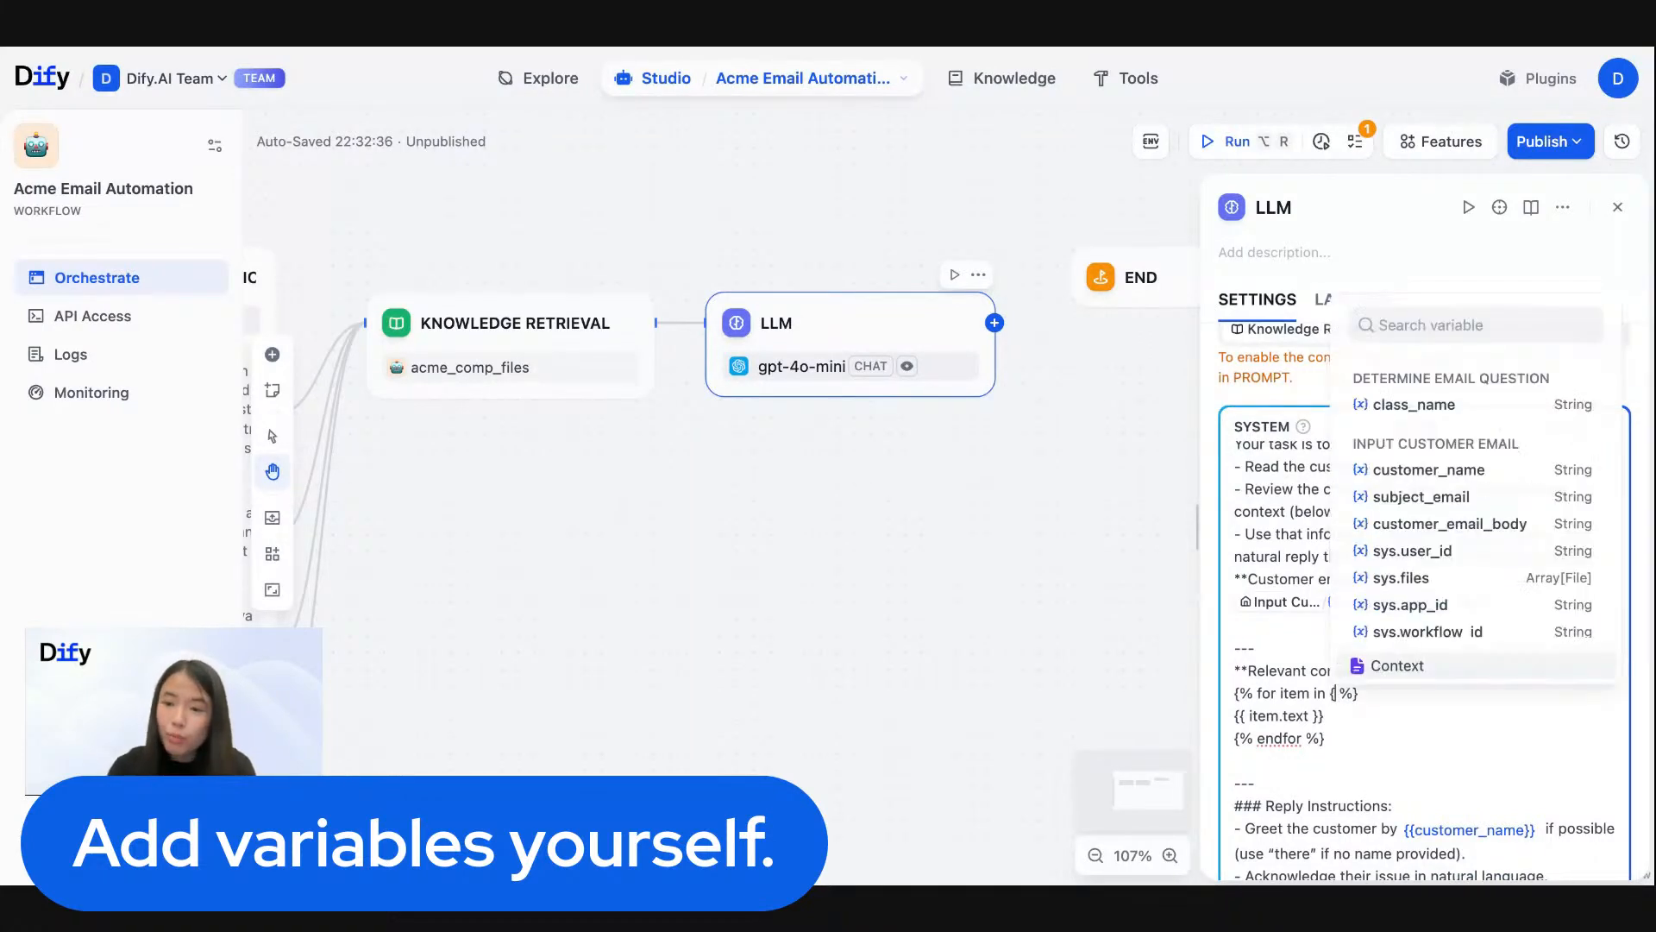
{"action": "left_click", "coordinate": [1412, 669]}
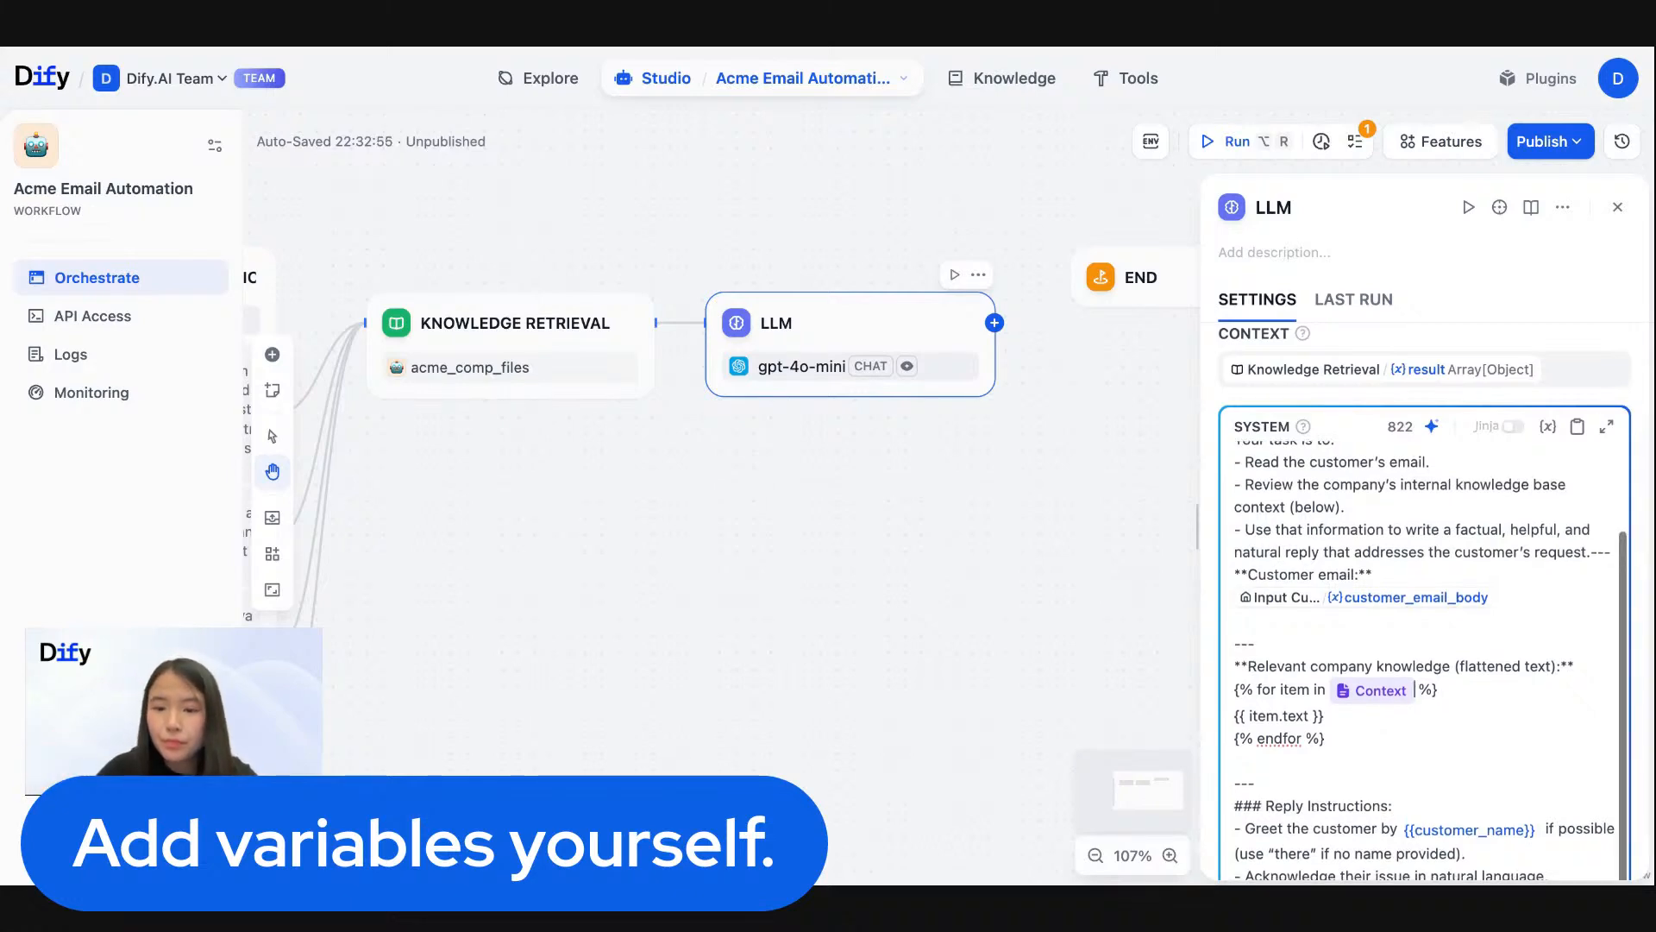
- Replace the {{customer_name}} placeholder in the Reply Instructions with the customer_name variable from Input Customer Email
{"action": "scroll", "coordinate": [1423, 603], "scroll_direction": "down", "scroll_amount": 3}
{"action": "scroll", "coordinate": [1526, 647], "scroll_direction": "down", "scroll_amount": 1}
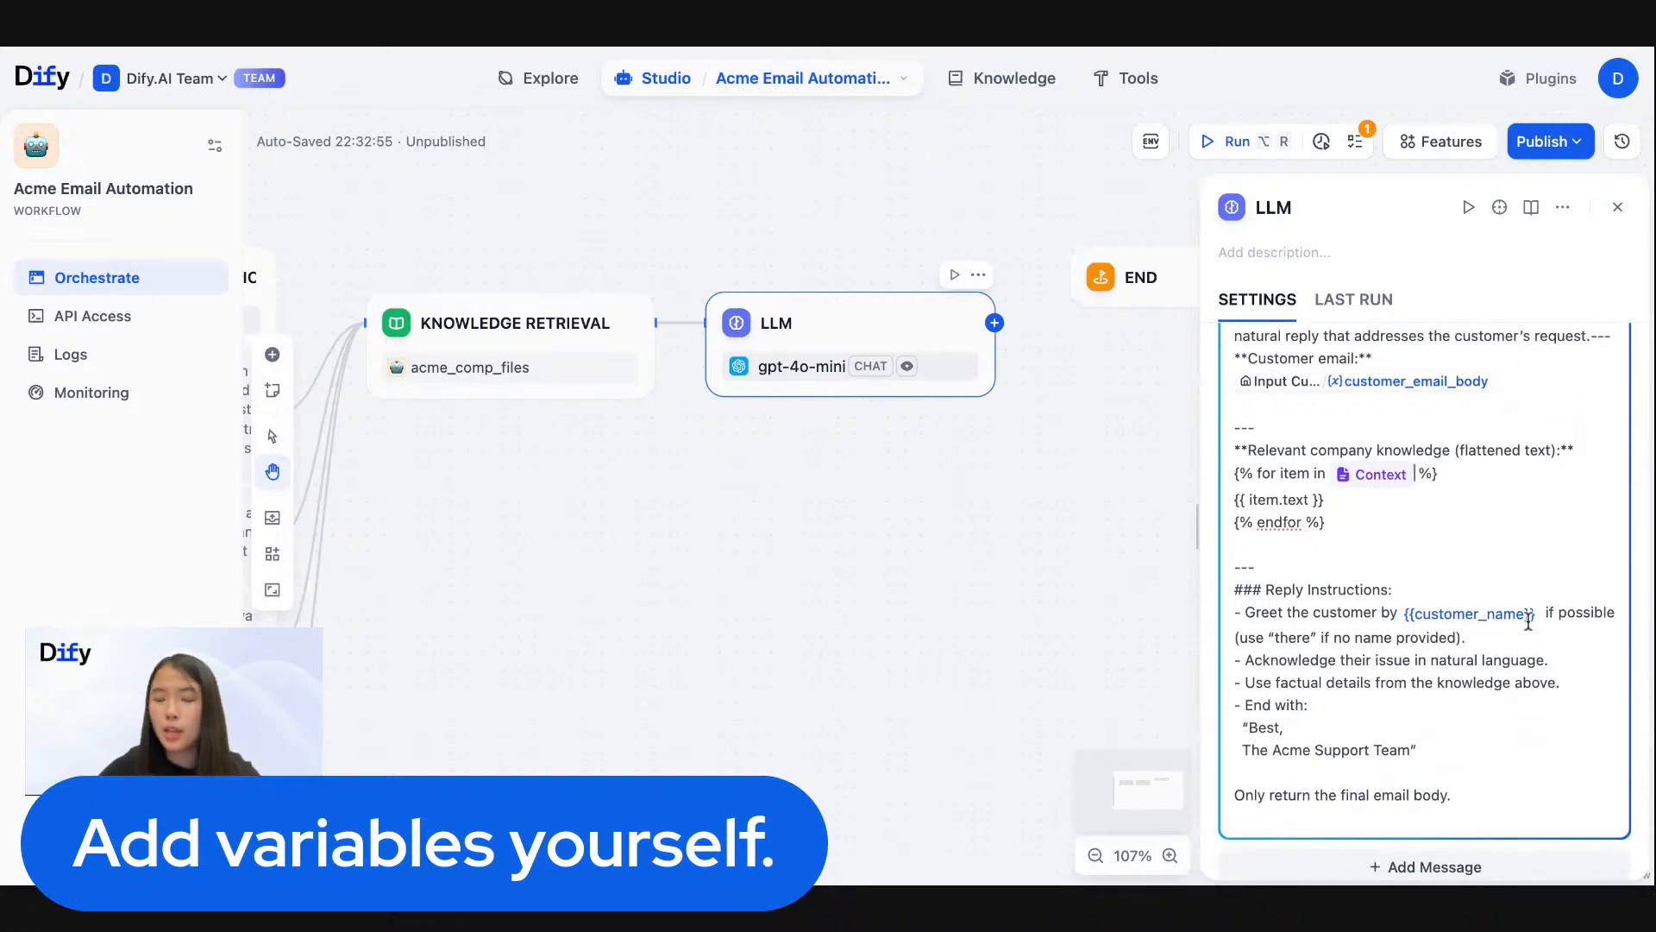
{"action": "left_click_drag", "start_coordinate": [1535, 614], "coordinate": [1405, 612]}
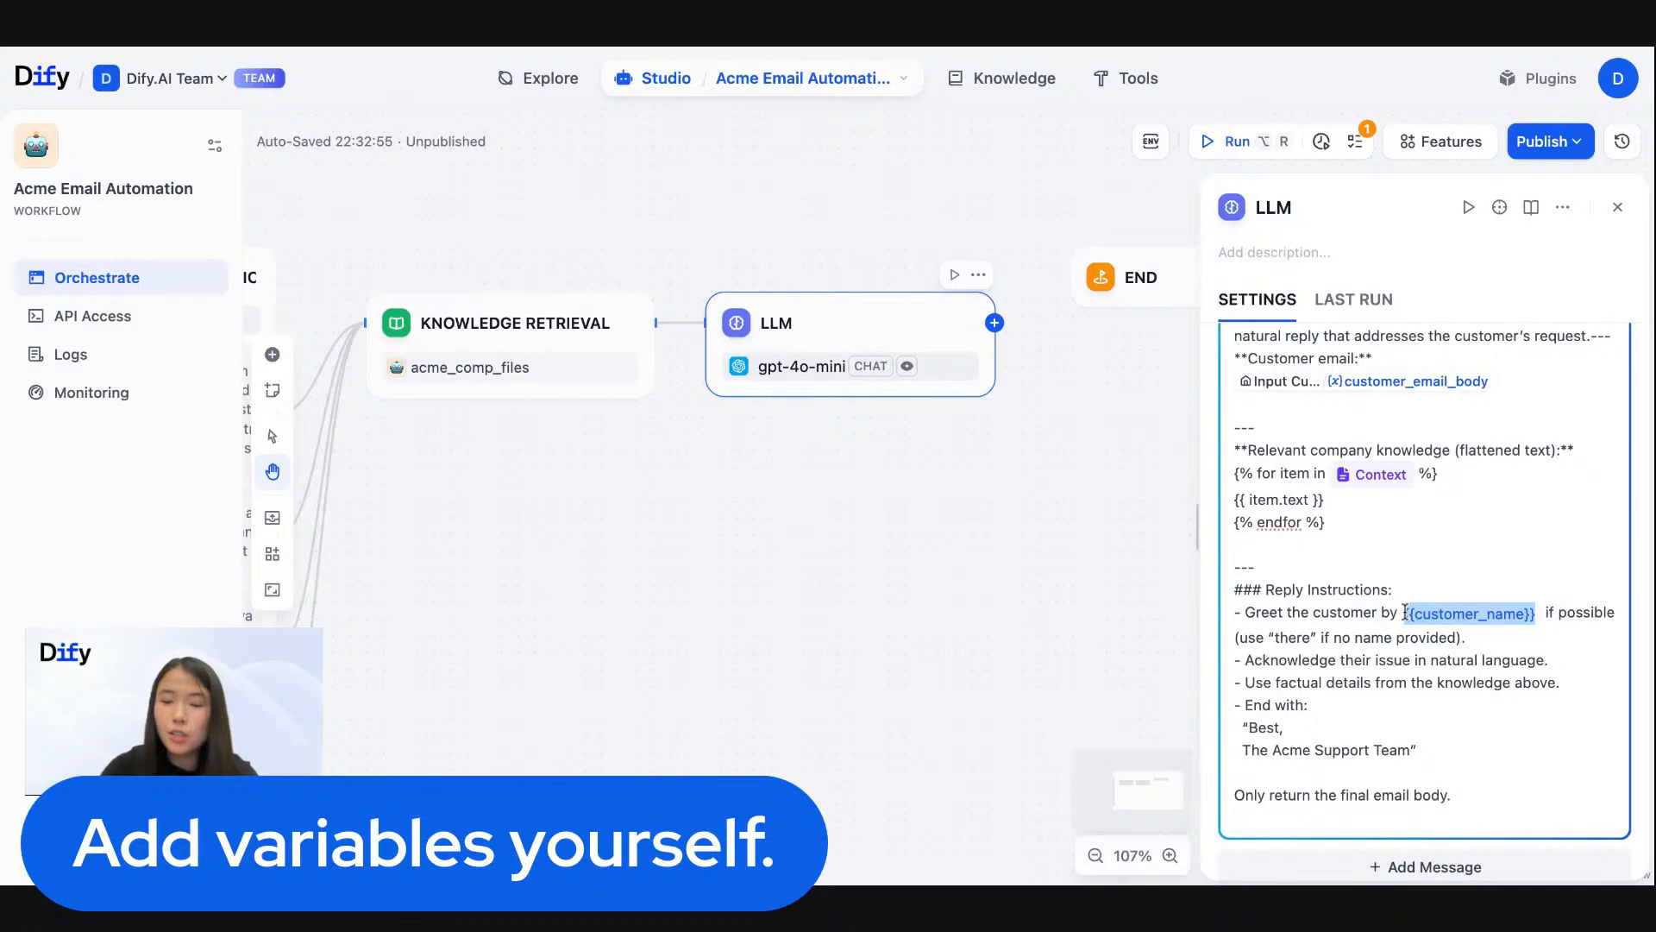
{"action": "key", "text": "BackSpace"}
{"action": "type", "text": "{"}
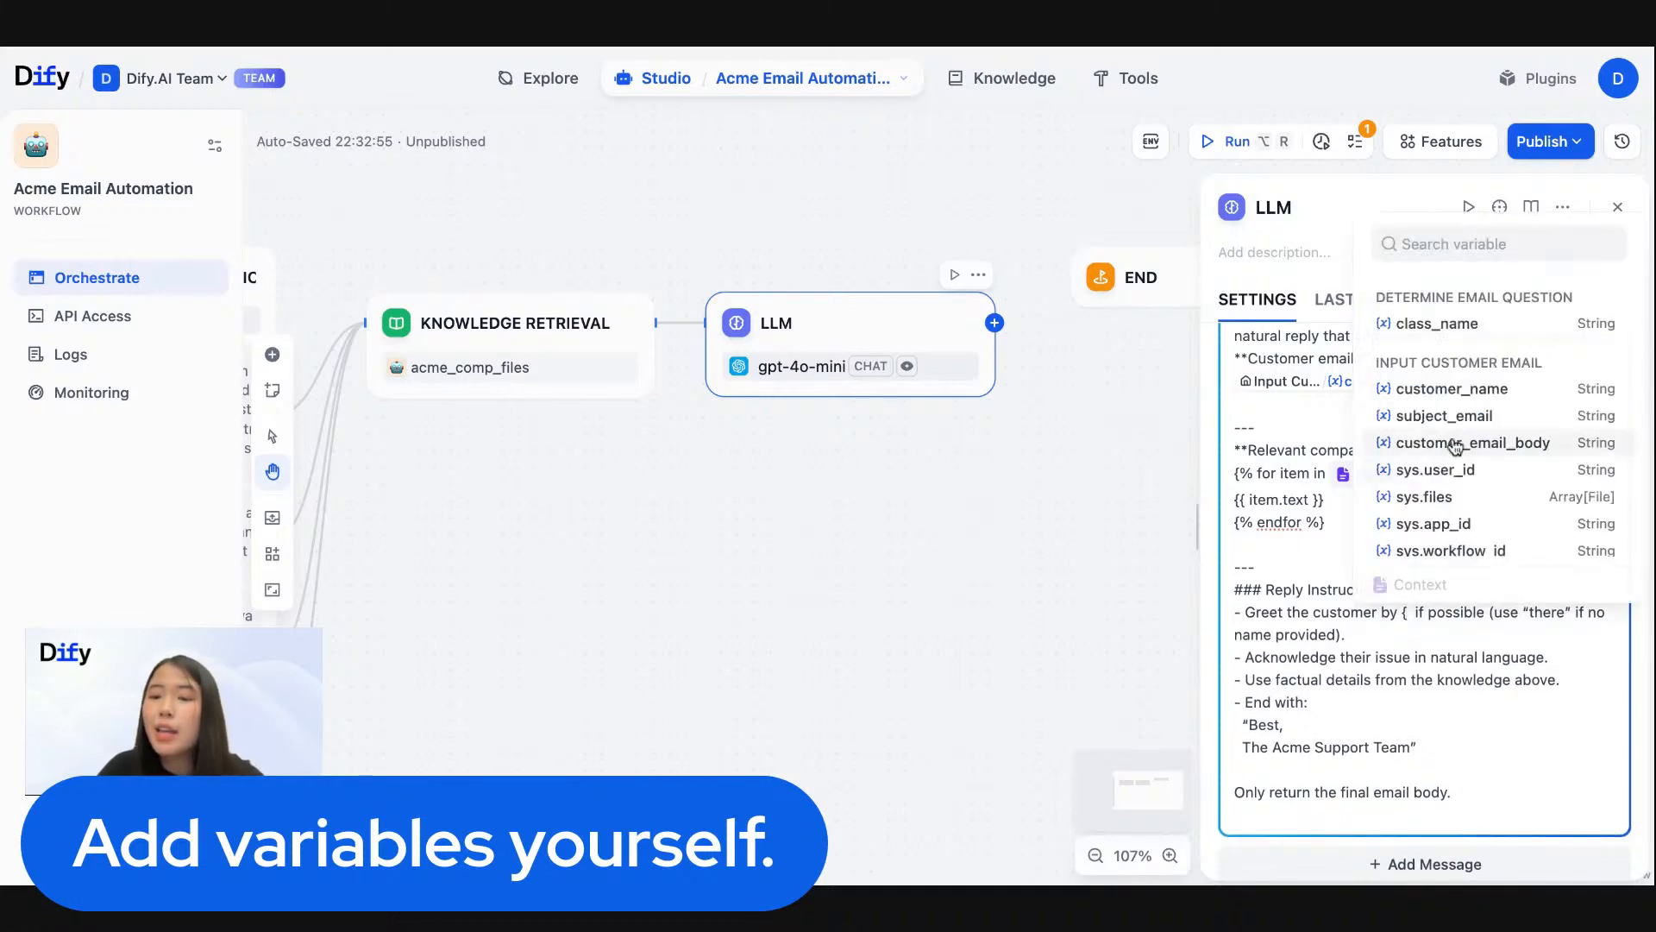
{"action": "left_click", "coordinate": [1449, 385]}
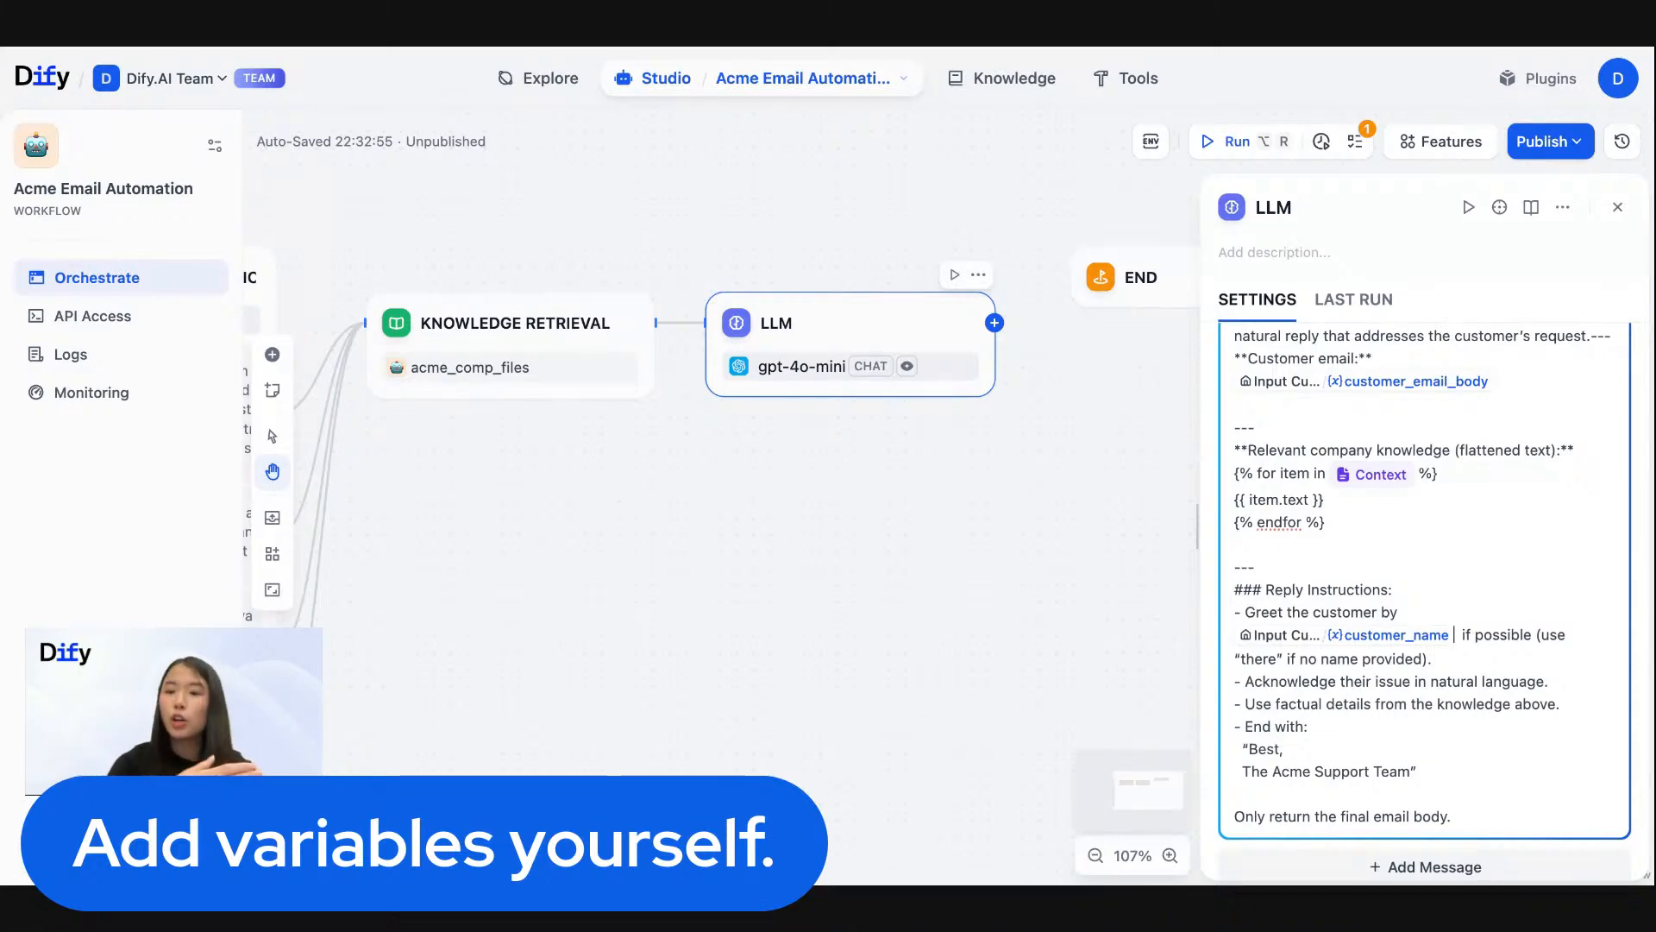
- Review the edited system prompt through to its final instruction, "Only return the final email body."
{"action": "scroll", "coordinate": [1486, 630], "scroll_direction": "down", "scroll_amount": 1}
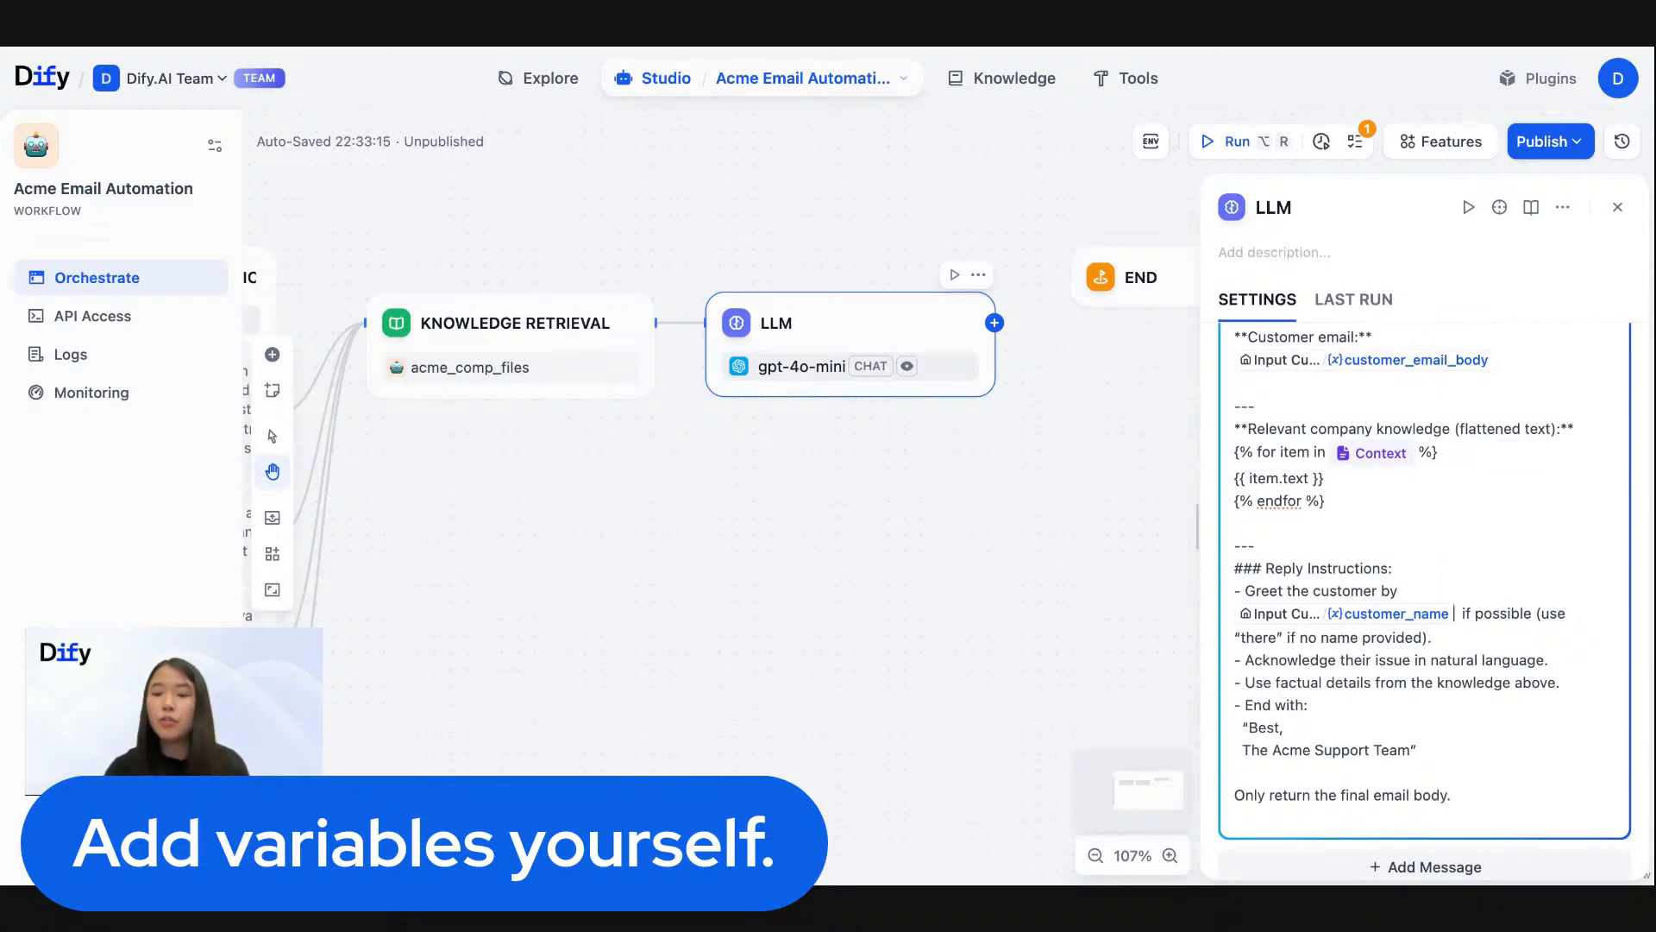
{"action": "scroll", "coordinate": [1482, 673], "scroll_direction": "down", "scroll_amount": 2}
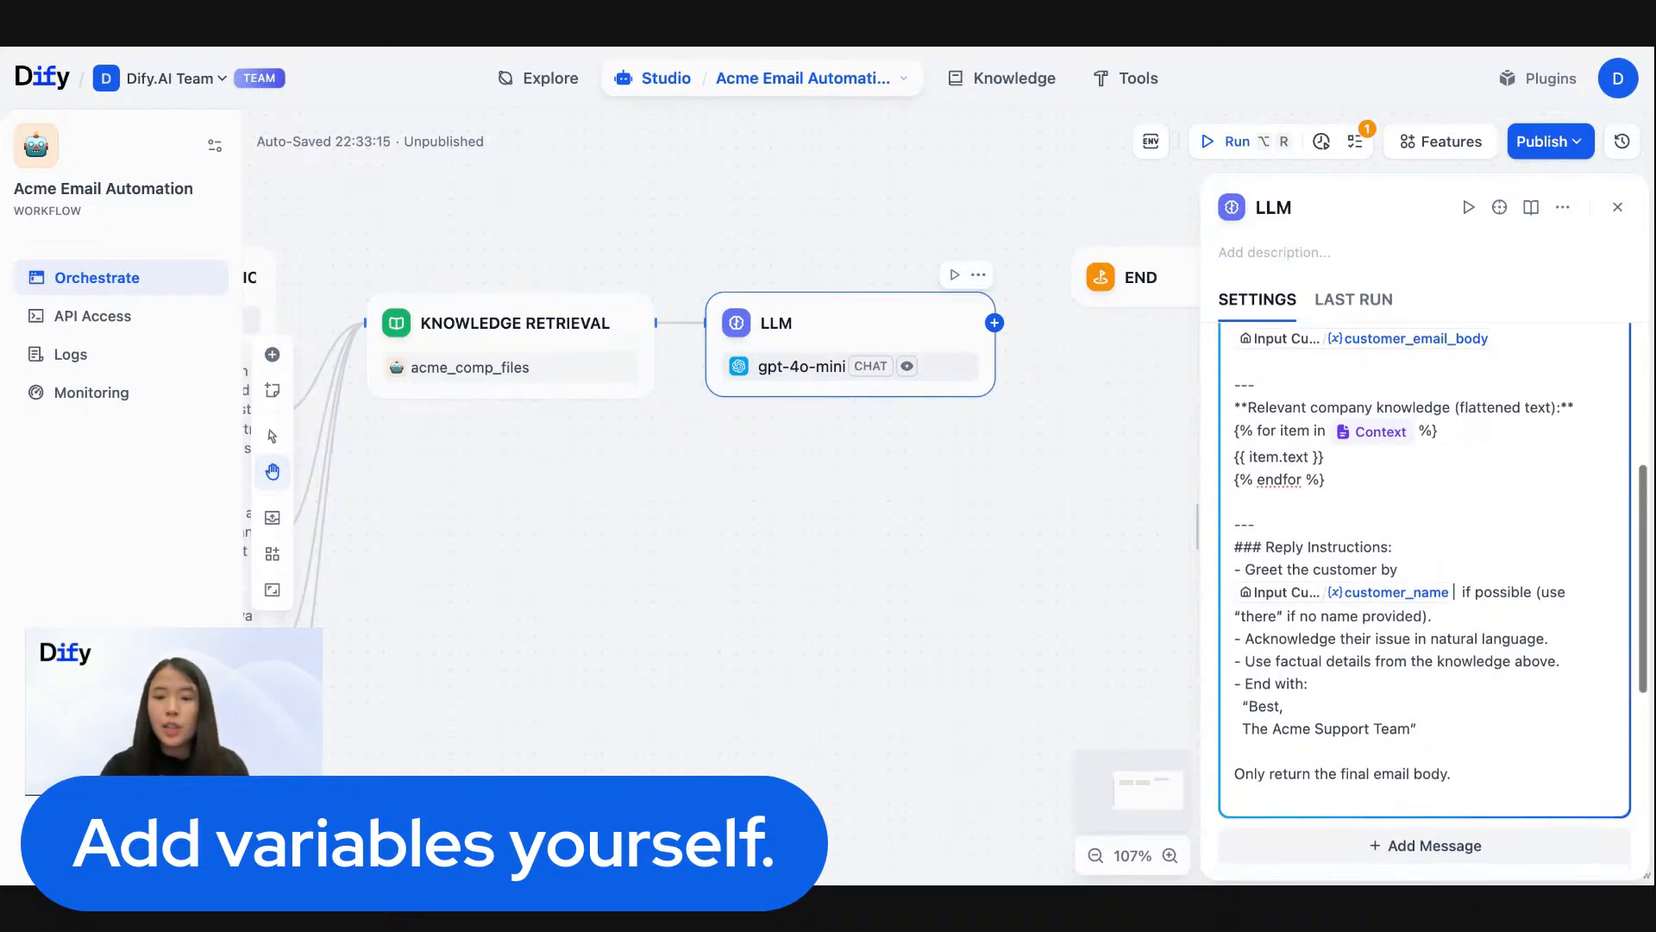
{"action": "scroll", "coordinate": [1481, 672], "scroll_direction": "up", "scroll_amount": 5}
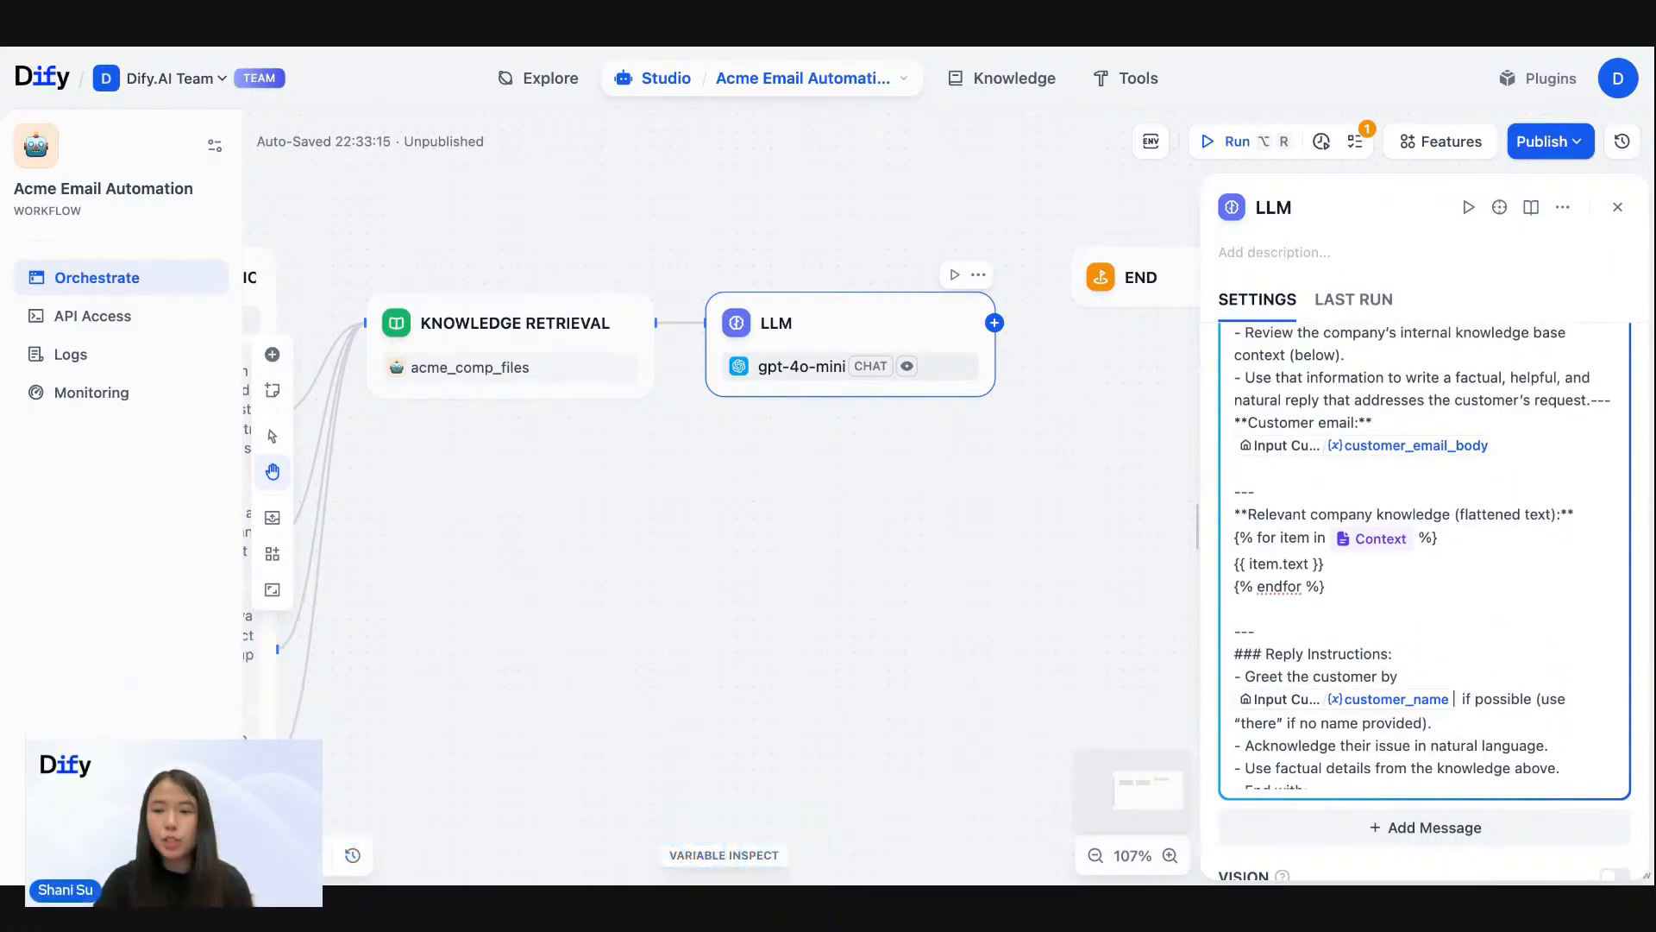
{"action": "scroll", "coordinate": [1483, 762], "scroll_direction": "down", "scroll_amount": 5}
{"action": "triple_click", "coordinate": [1483, 762]}
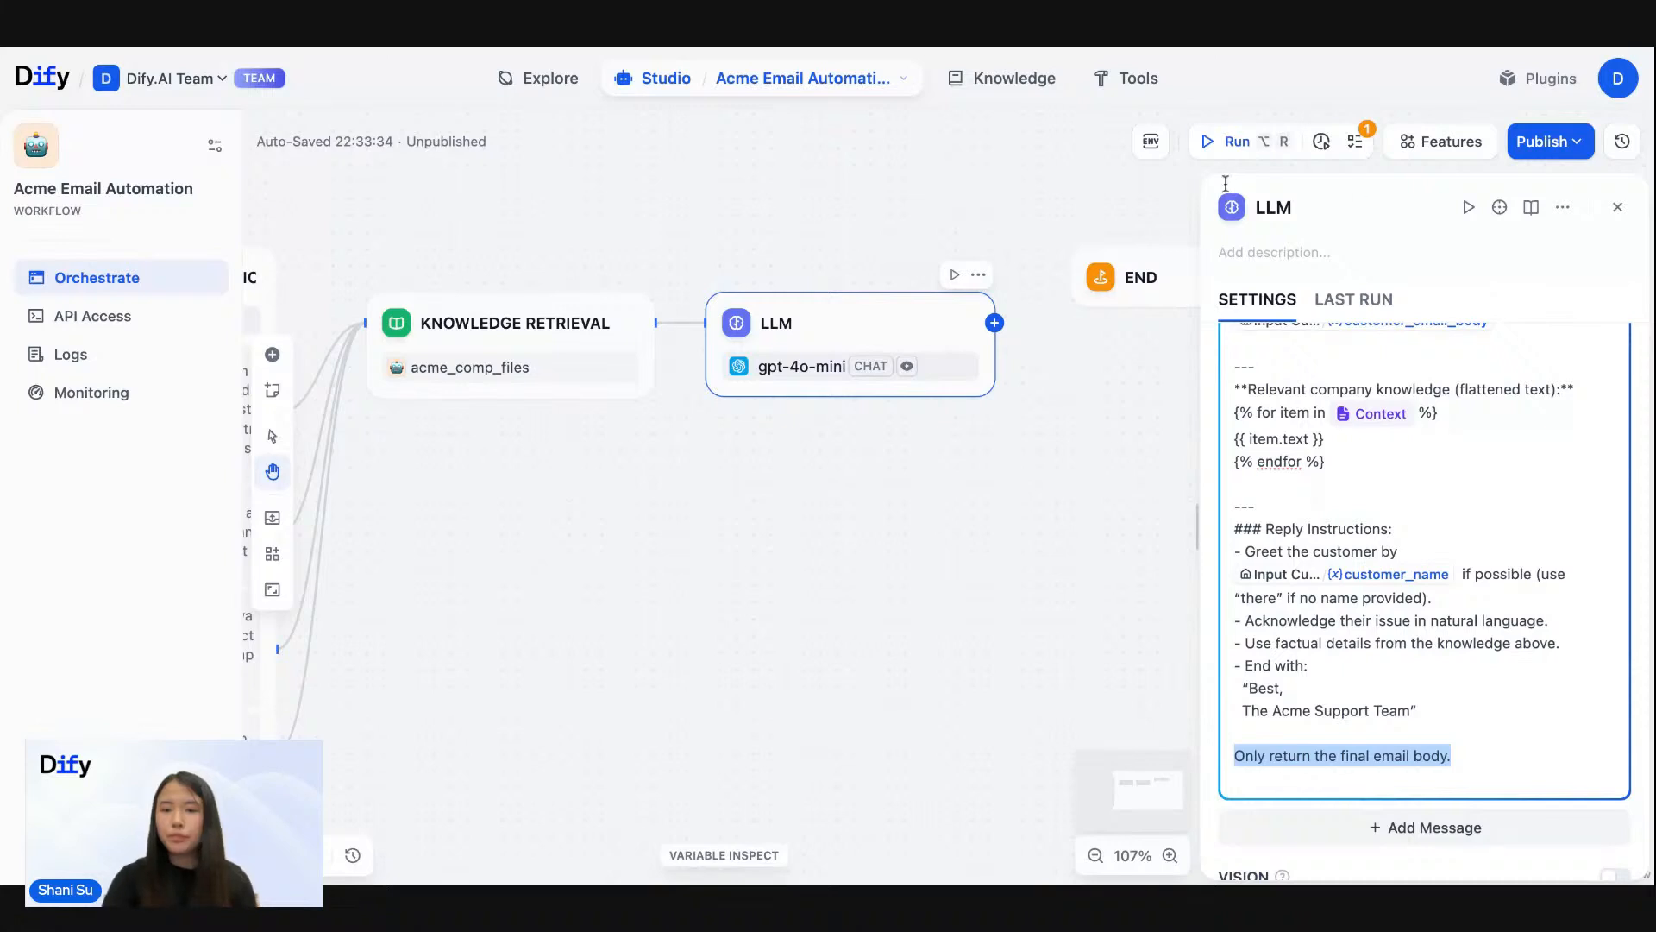
- Expand the LLM node's output variables and examine the text variable
{"action": "scroll", "coordinate": [1466, 565], "scroll_direction": "down", "scroll_amount": 4}
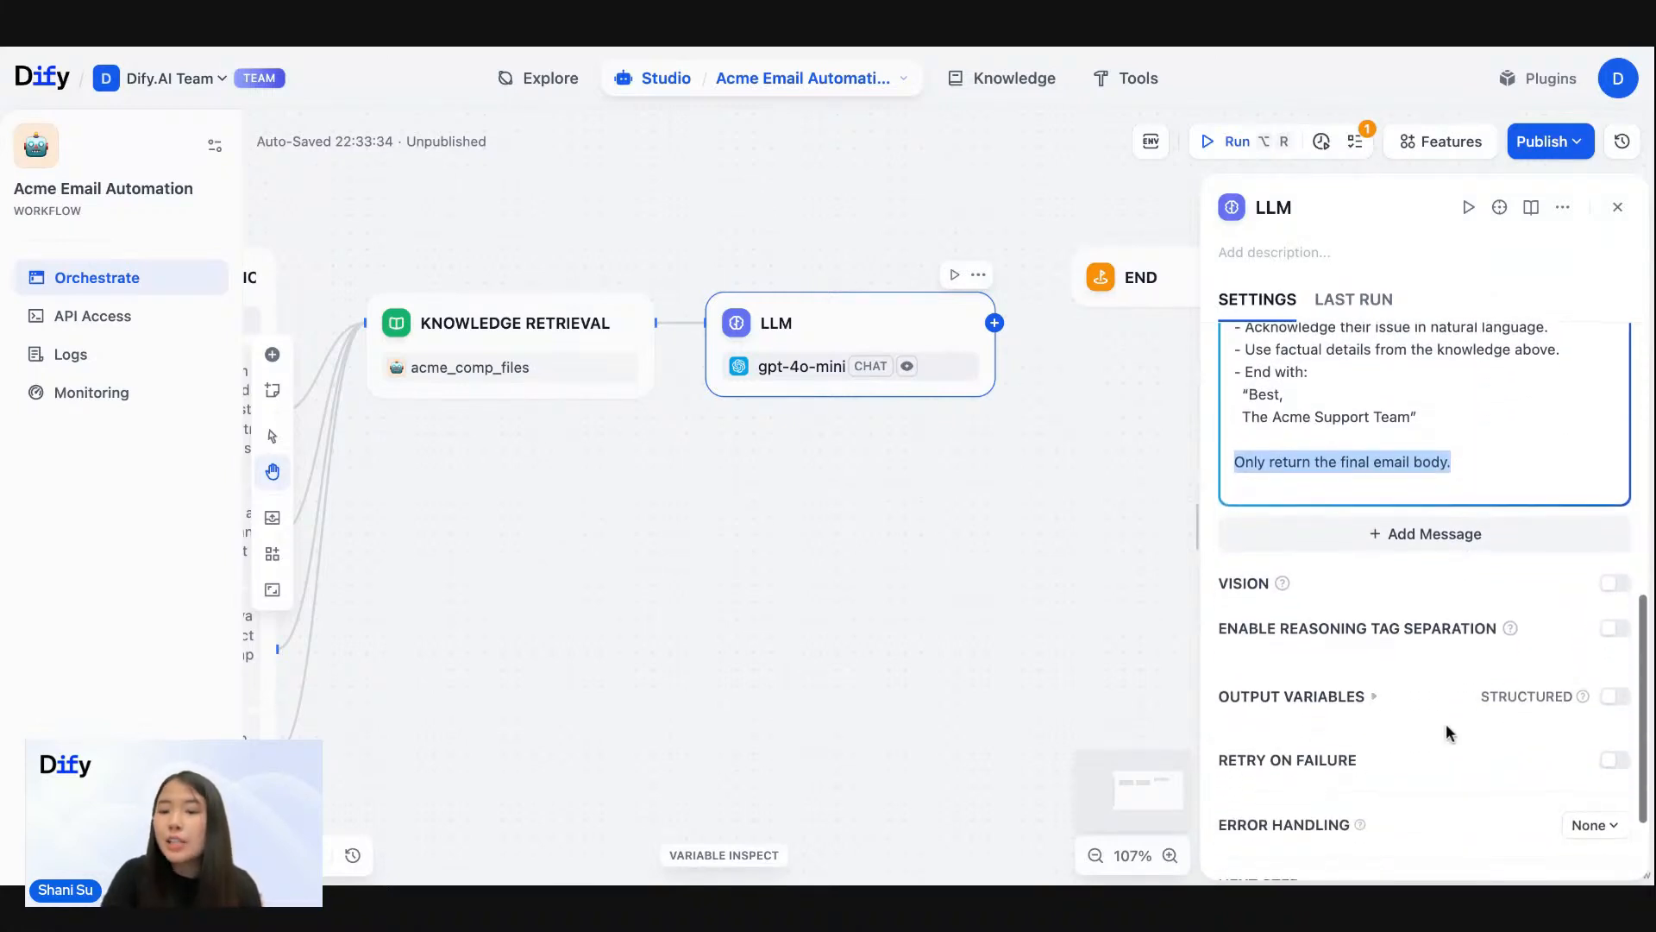
{"action": "left_click", "coordinate": [1363, 700]}
{"action": "scroll", "coordinate": [1366, 709], "scroll_direction": "down", "scroll_amount": 1}
{"action": "scroll", "coordinate": [1366, 709], "scroll_direction": "down", "scroll_amount": 1}
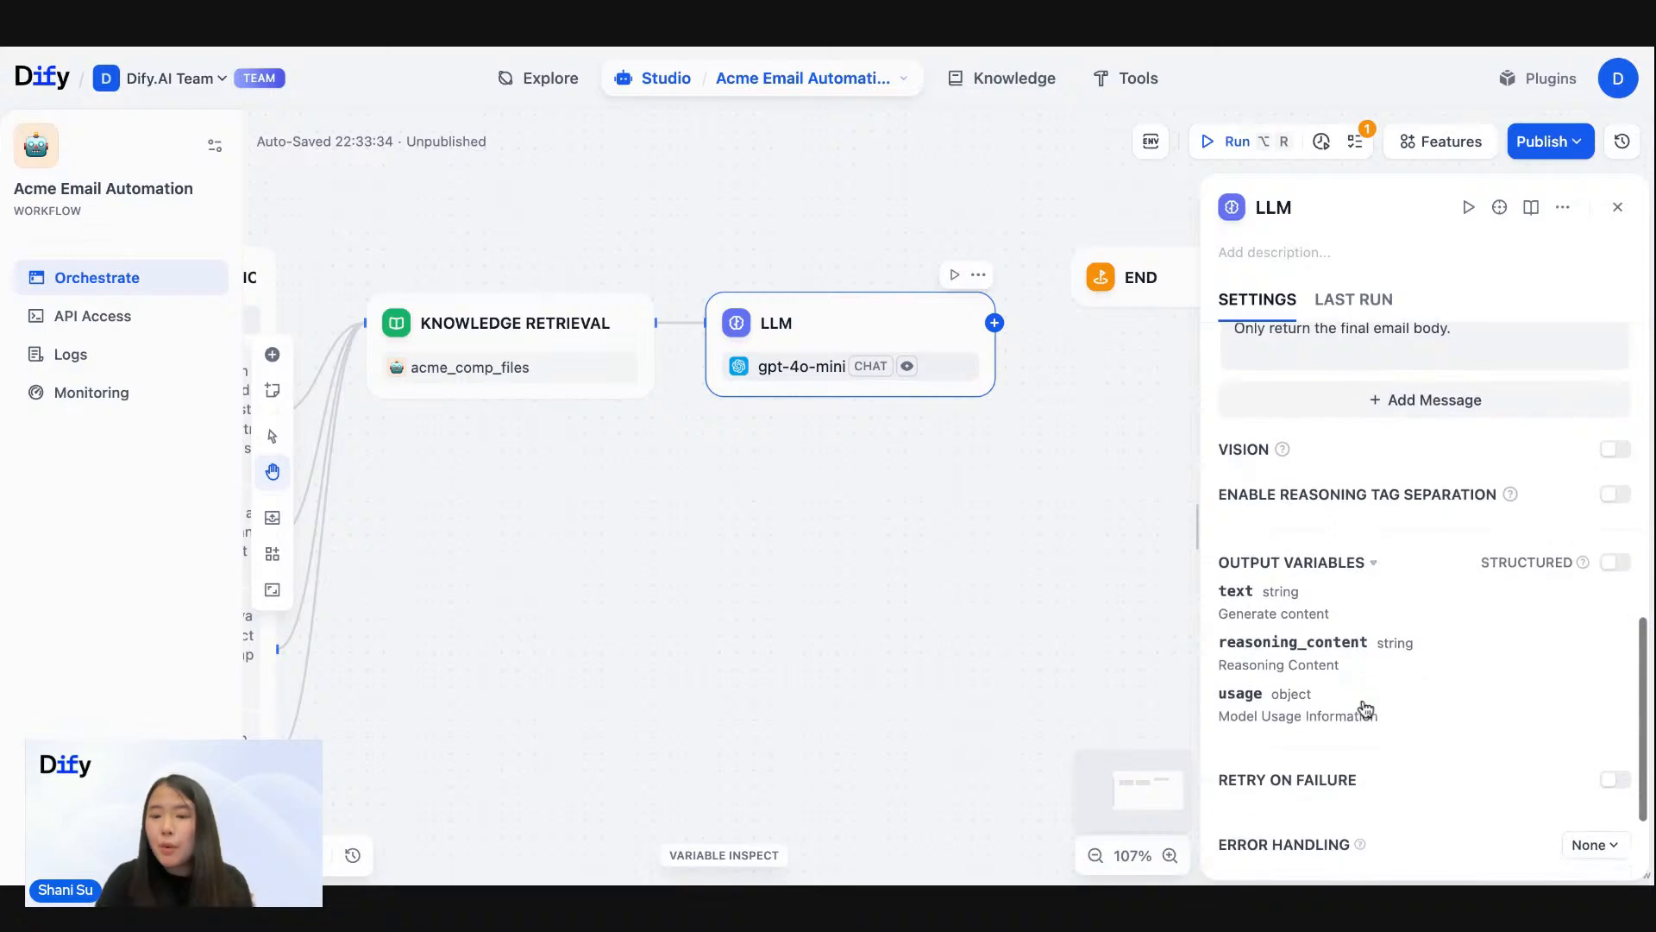
{"action": "double_click", "coordinate": [1235, 592]}
{"action": "left_click", "coordinate": [1248, 597]}
{"action": "scroll", "coordinate": [1249, 597], "scroll_direction": "up", "scroll_amount": 1}
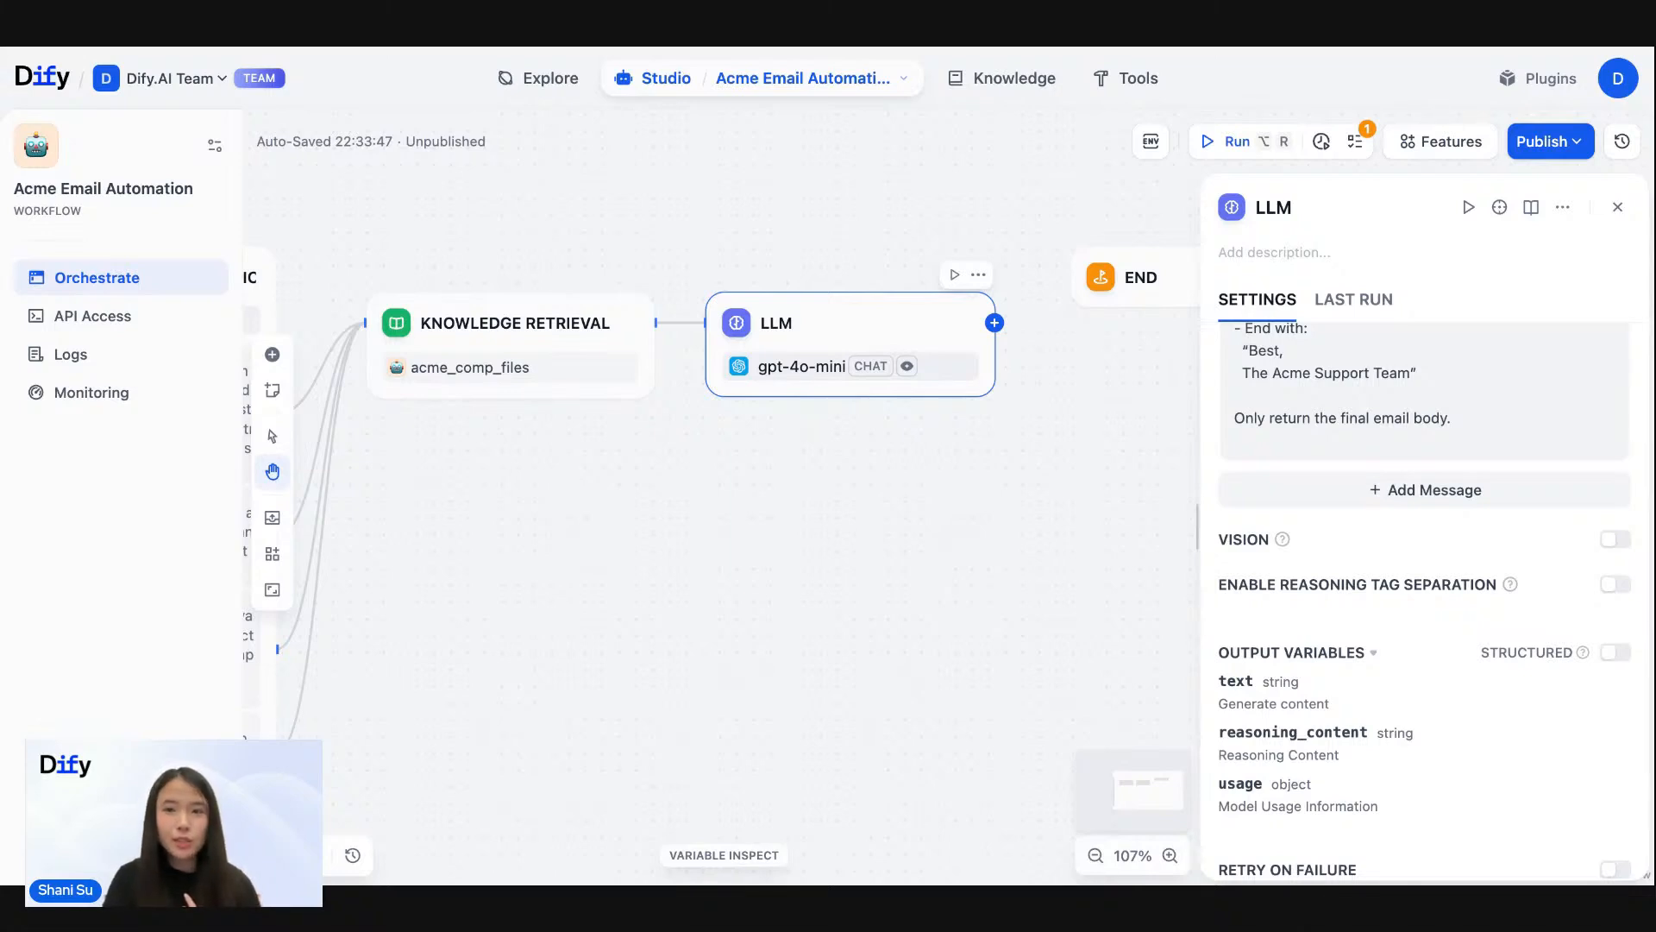
- Rename the LLM node as "Generate Response Email"
{"action": "double_click", "coordinate": [1267, 209]}
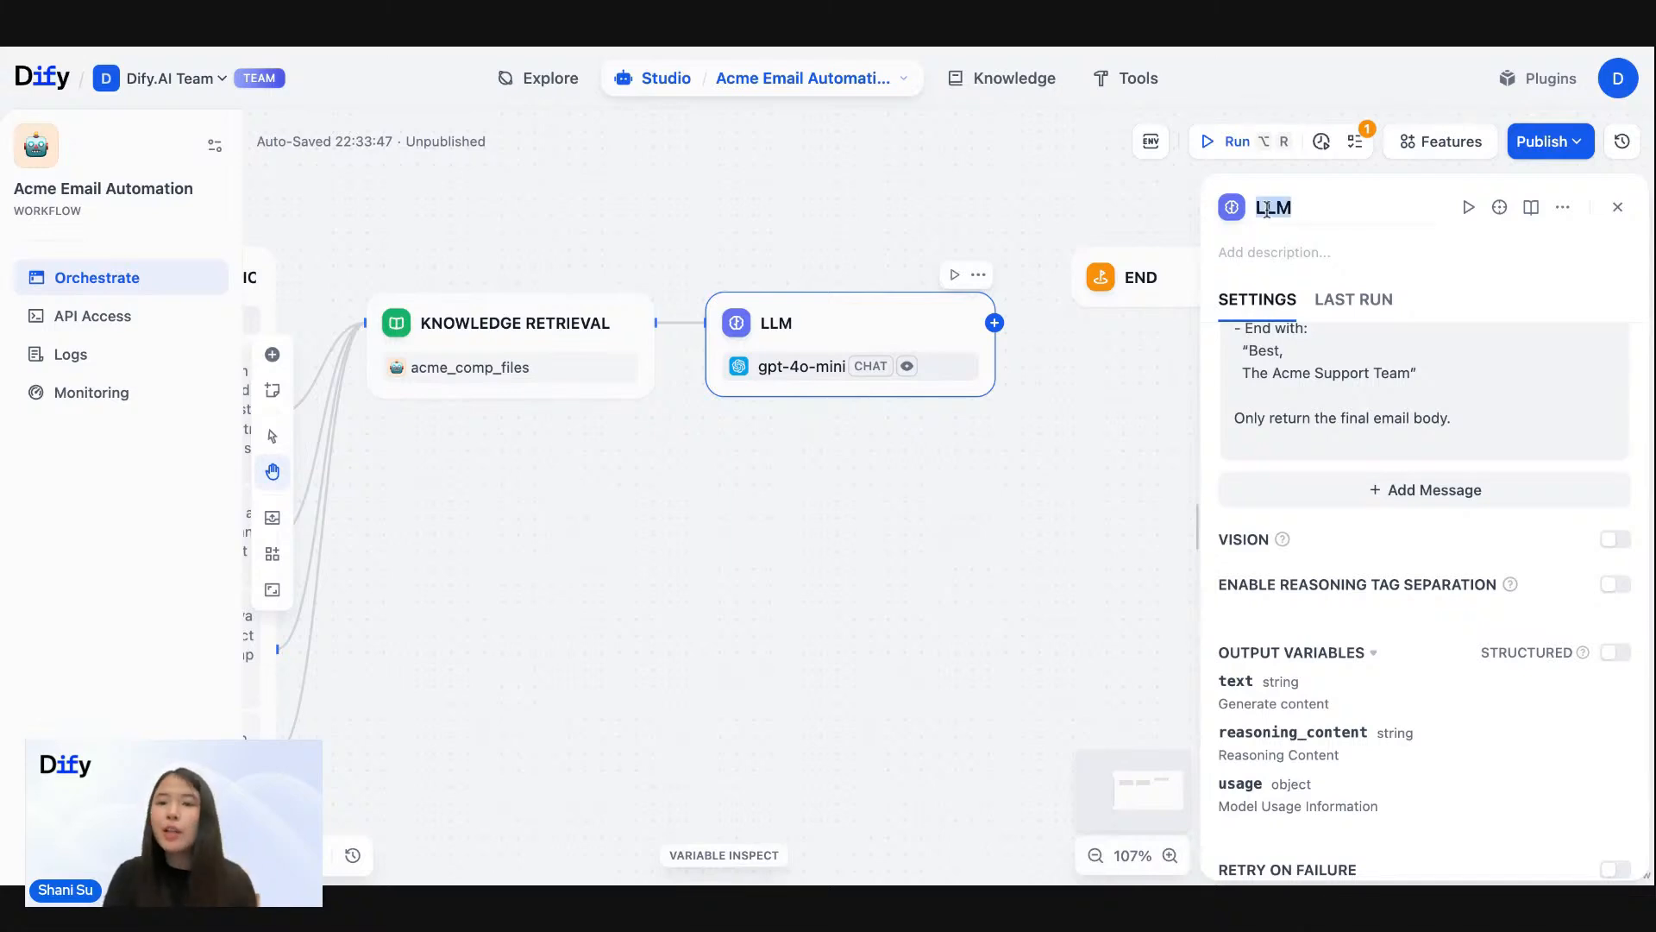
{"action": "type", "text": "G"}
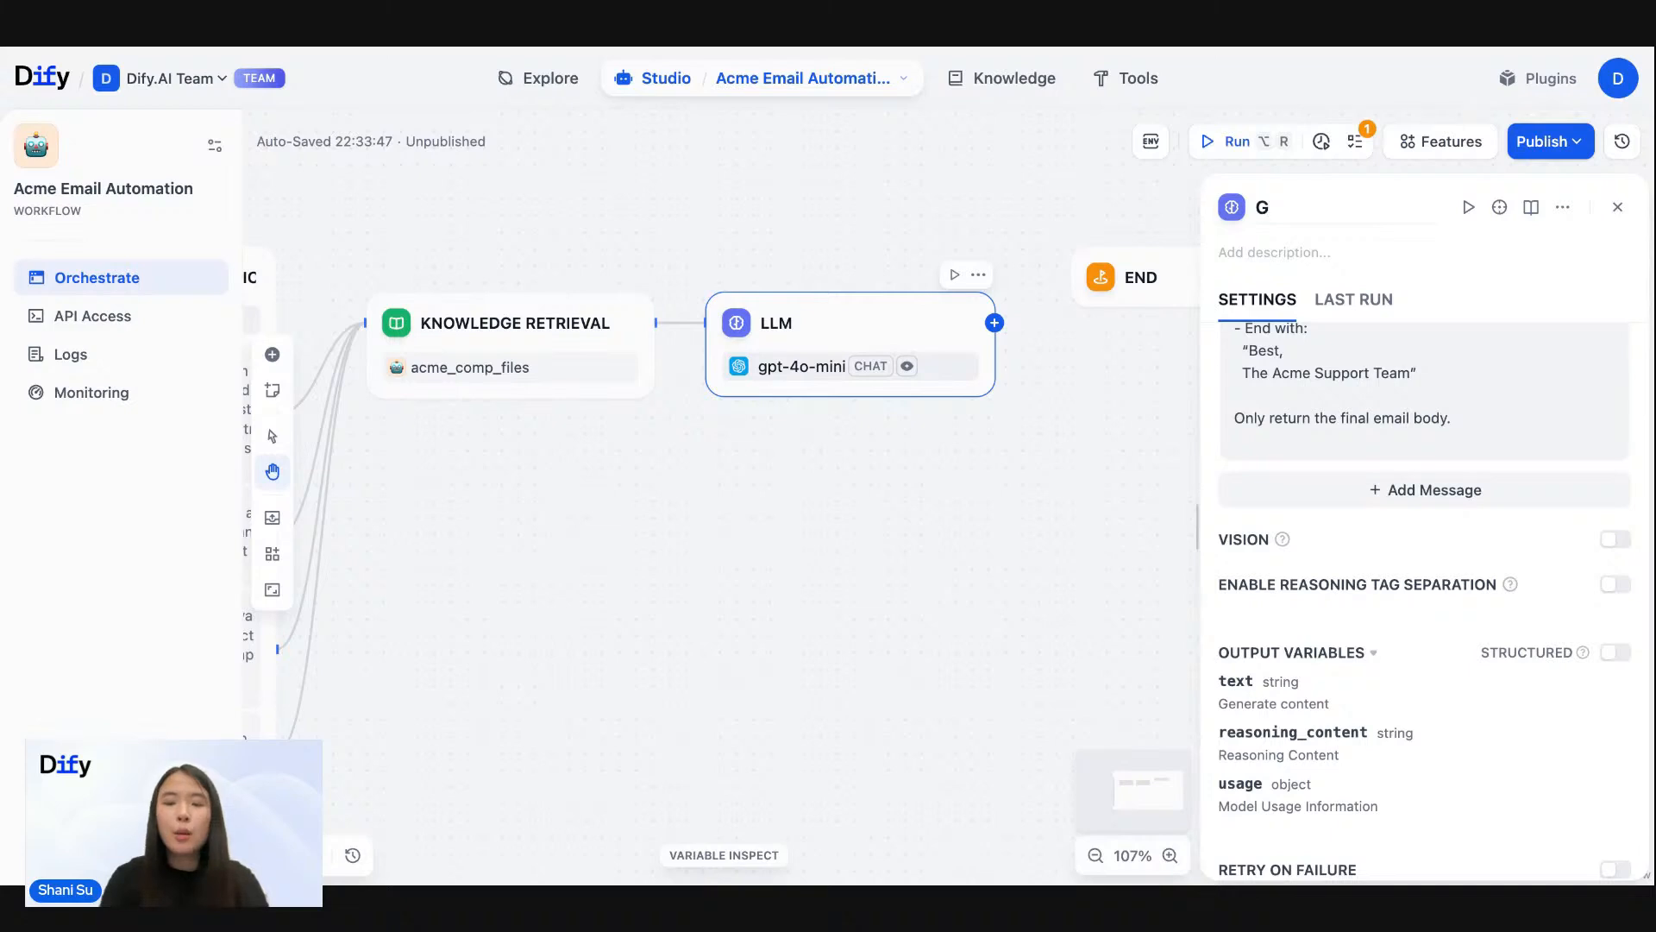
{"action": "type", "text": "enerate "}
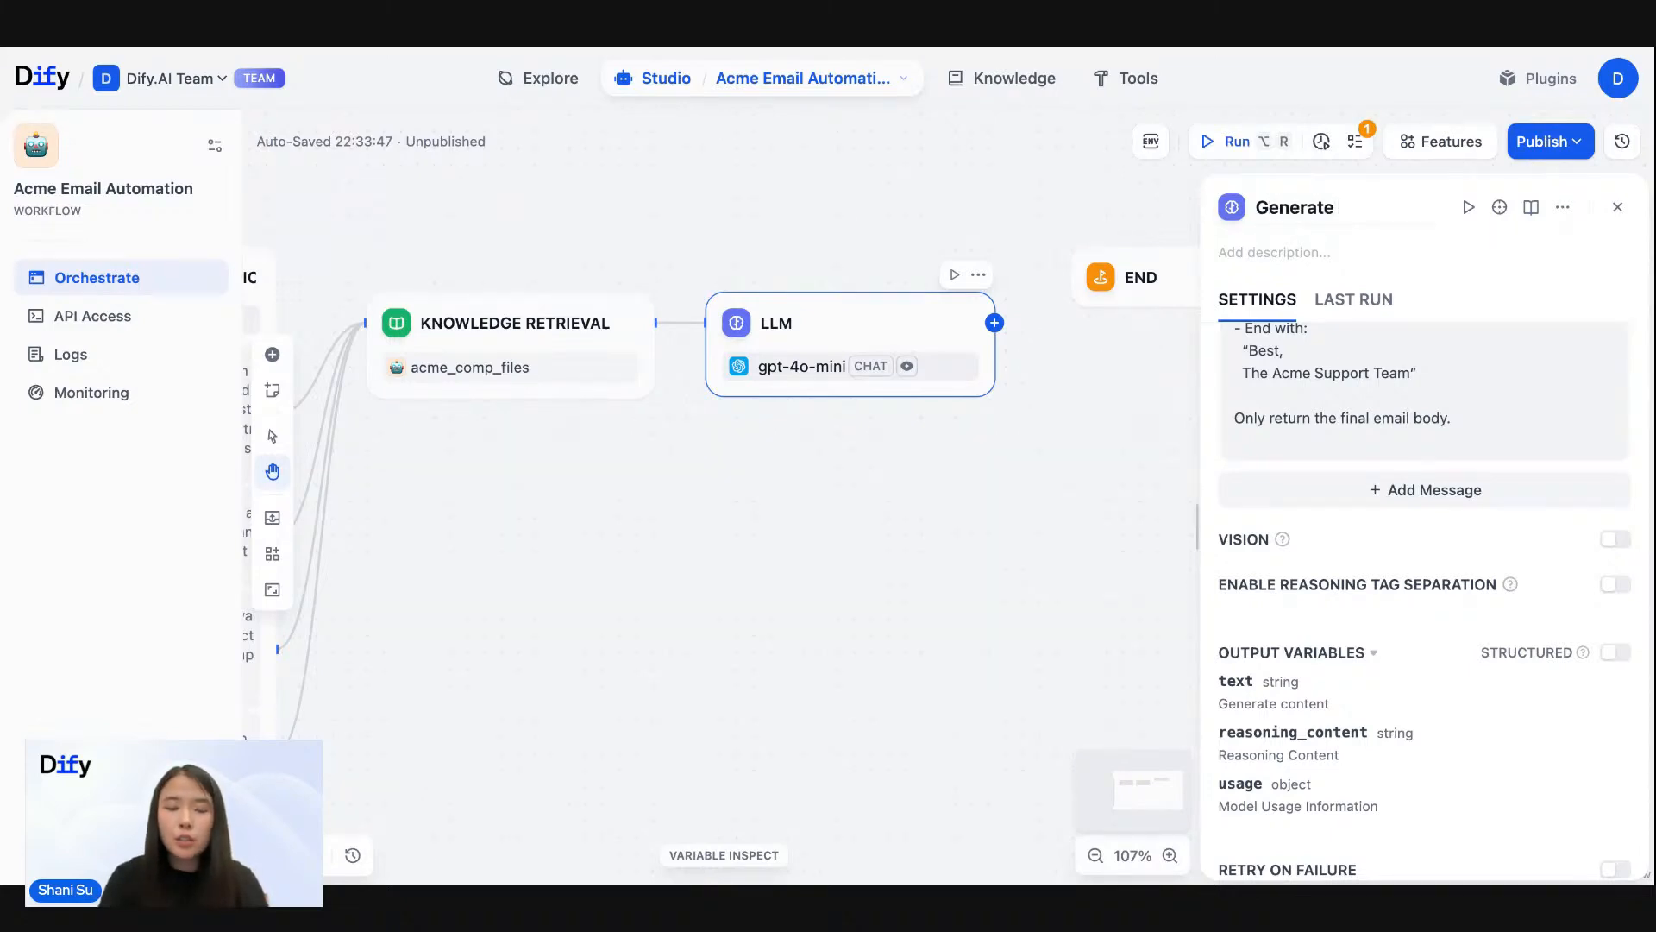
{"action": "type", "text": "Response Email"}
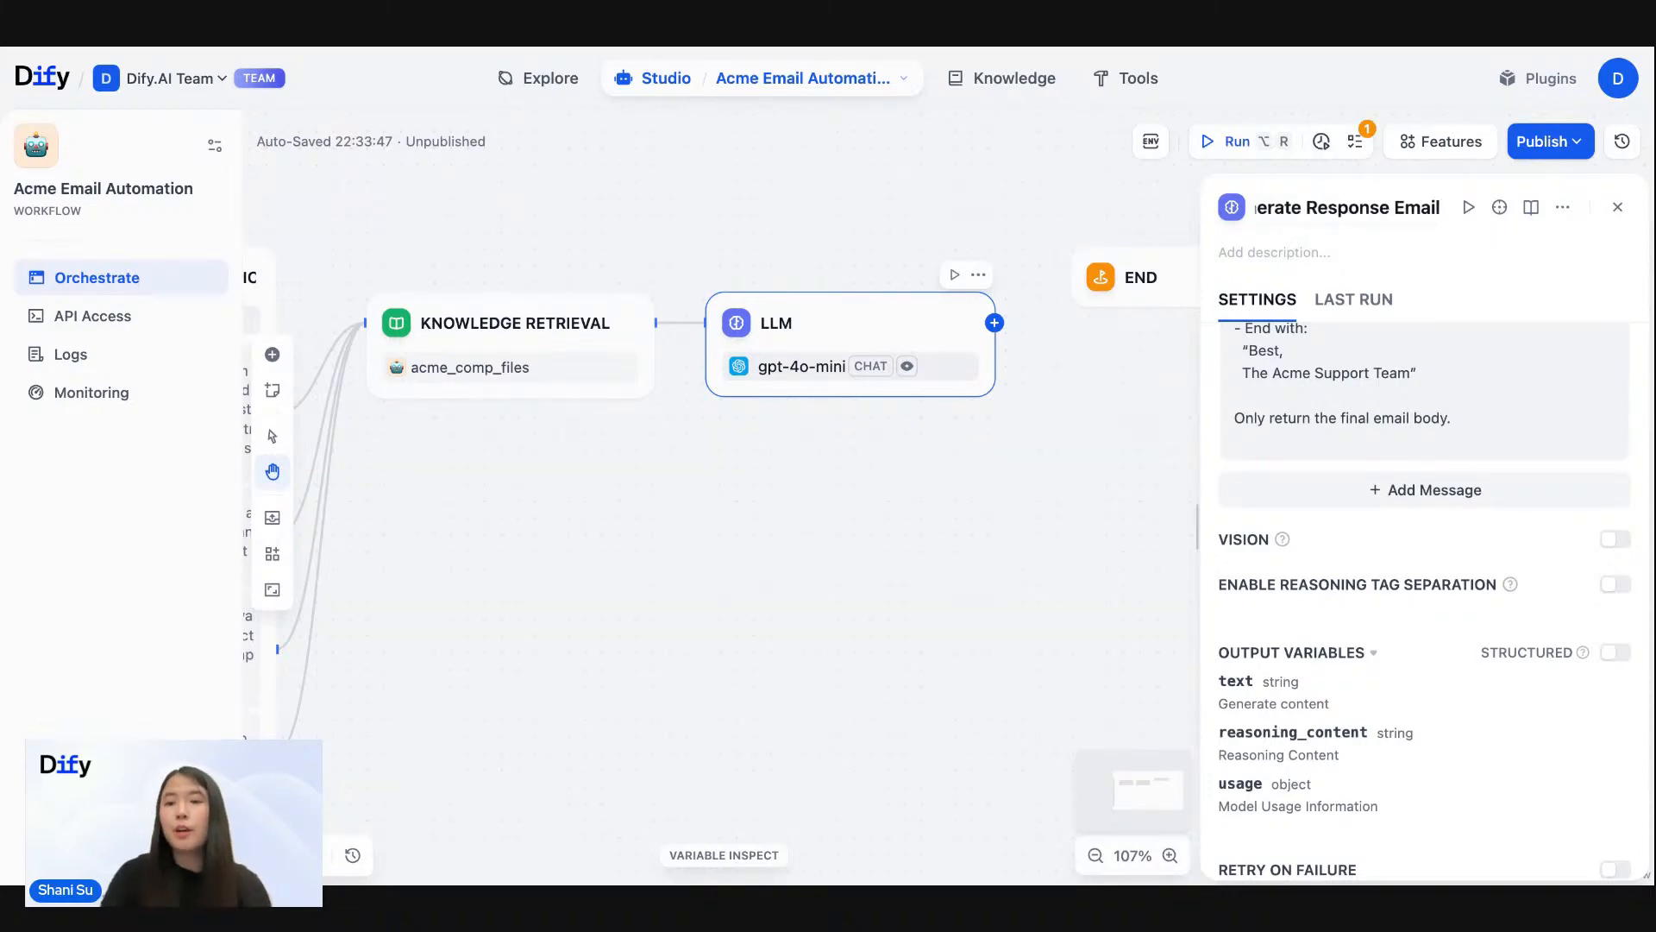
- Line up the End node beside the Generate Response Email node and connect Generate Response Email to it
{"action": "left_click", "coordinate": [1054, 514]}
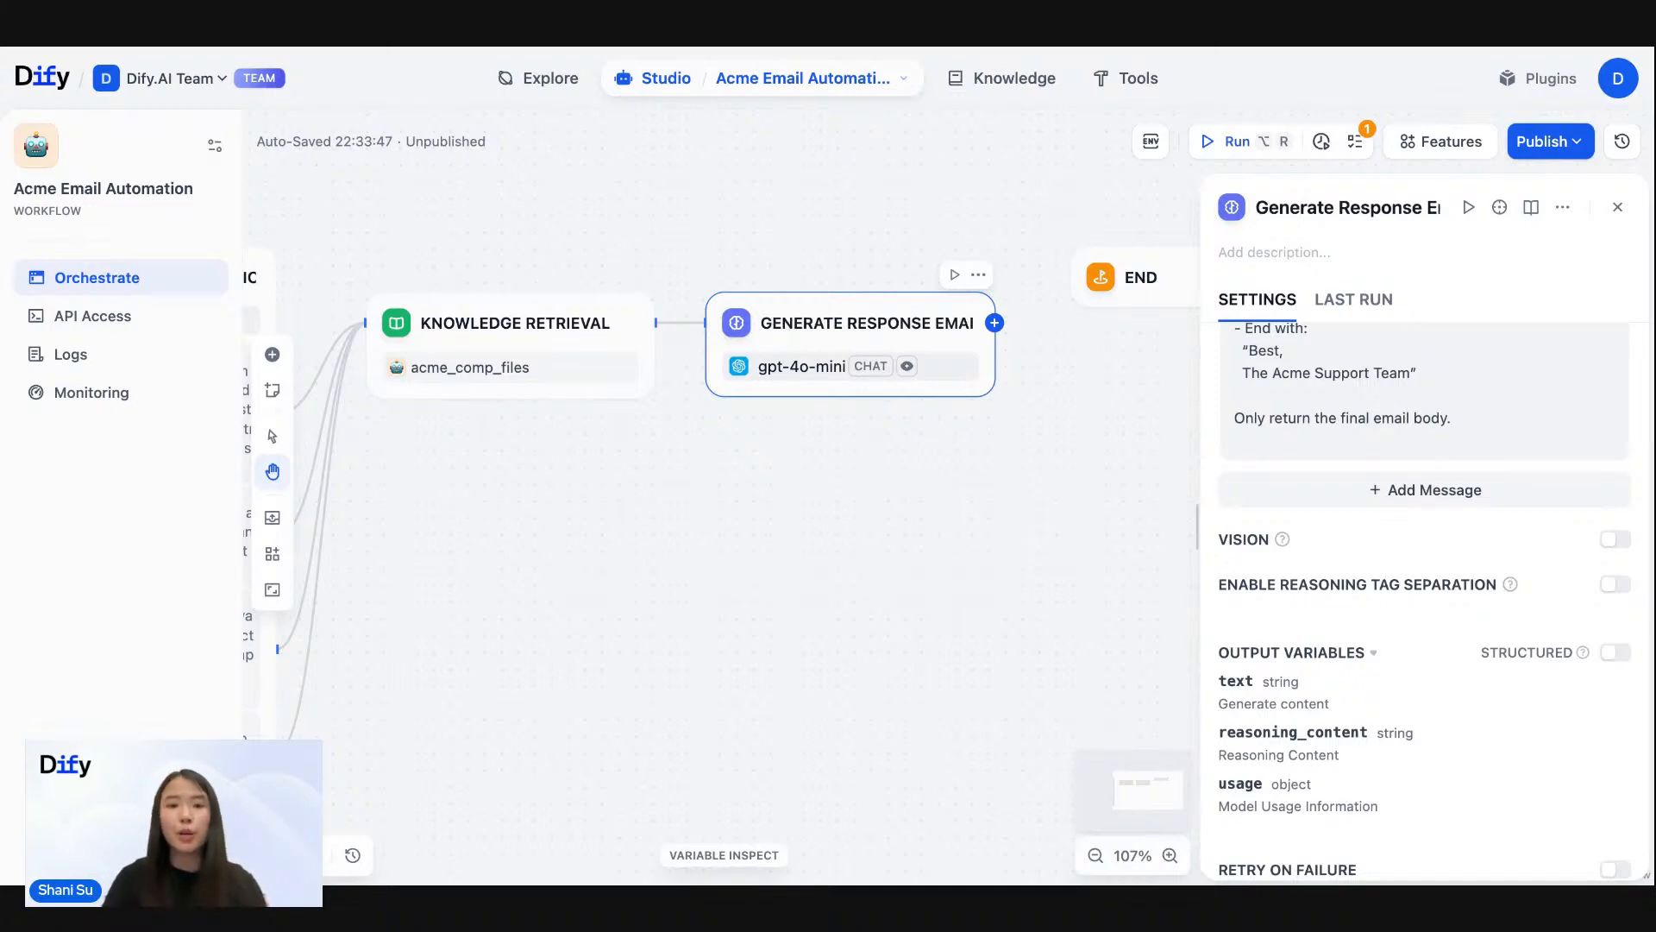
{"action": "left_click_drag", "start_coordinate": [1012, 212], "coordinate": [1067, 211]}
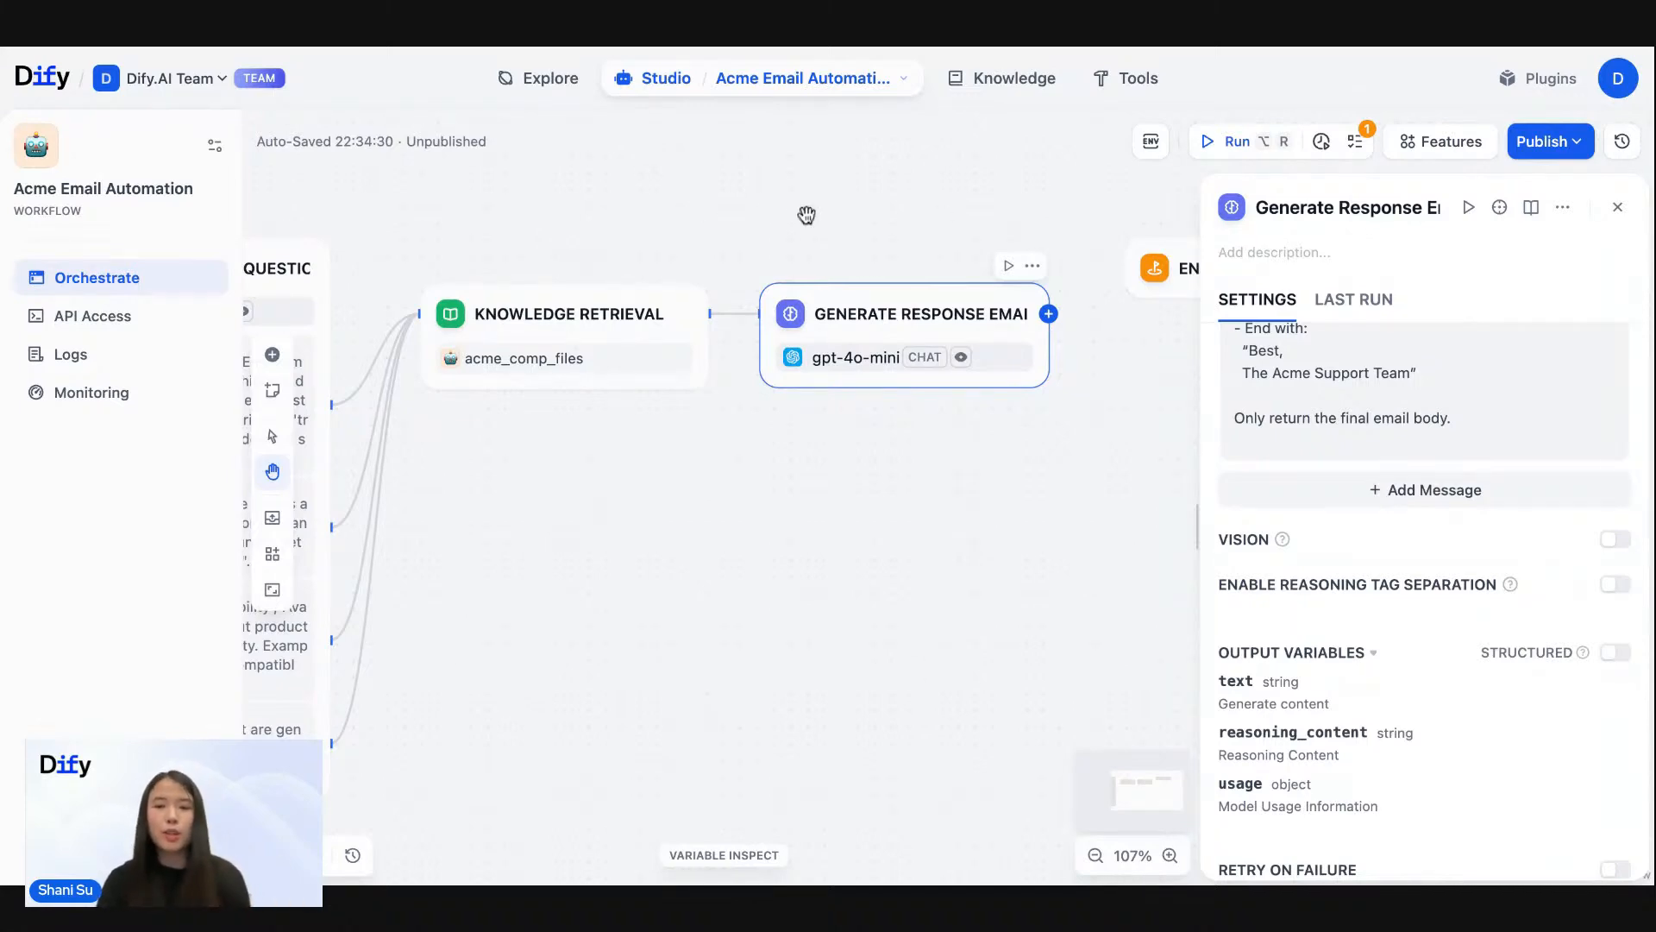
{"action": "left_click_drag", "start_coordinate": [843, 211], "coordinate": [569, 186]}
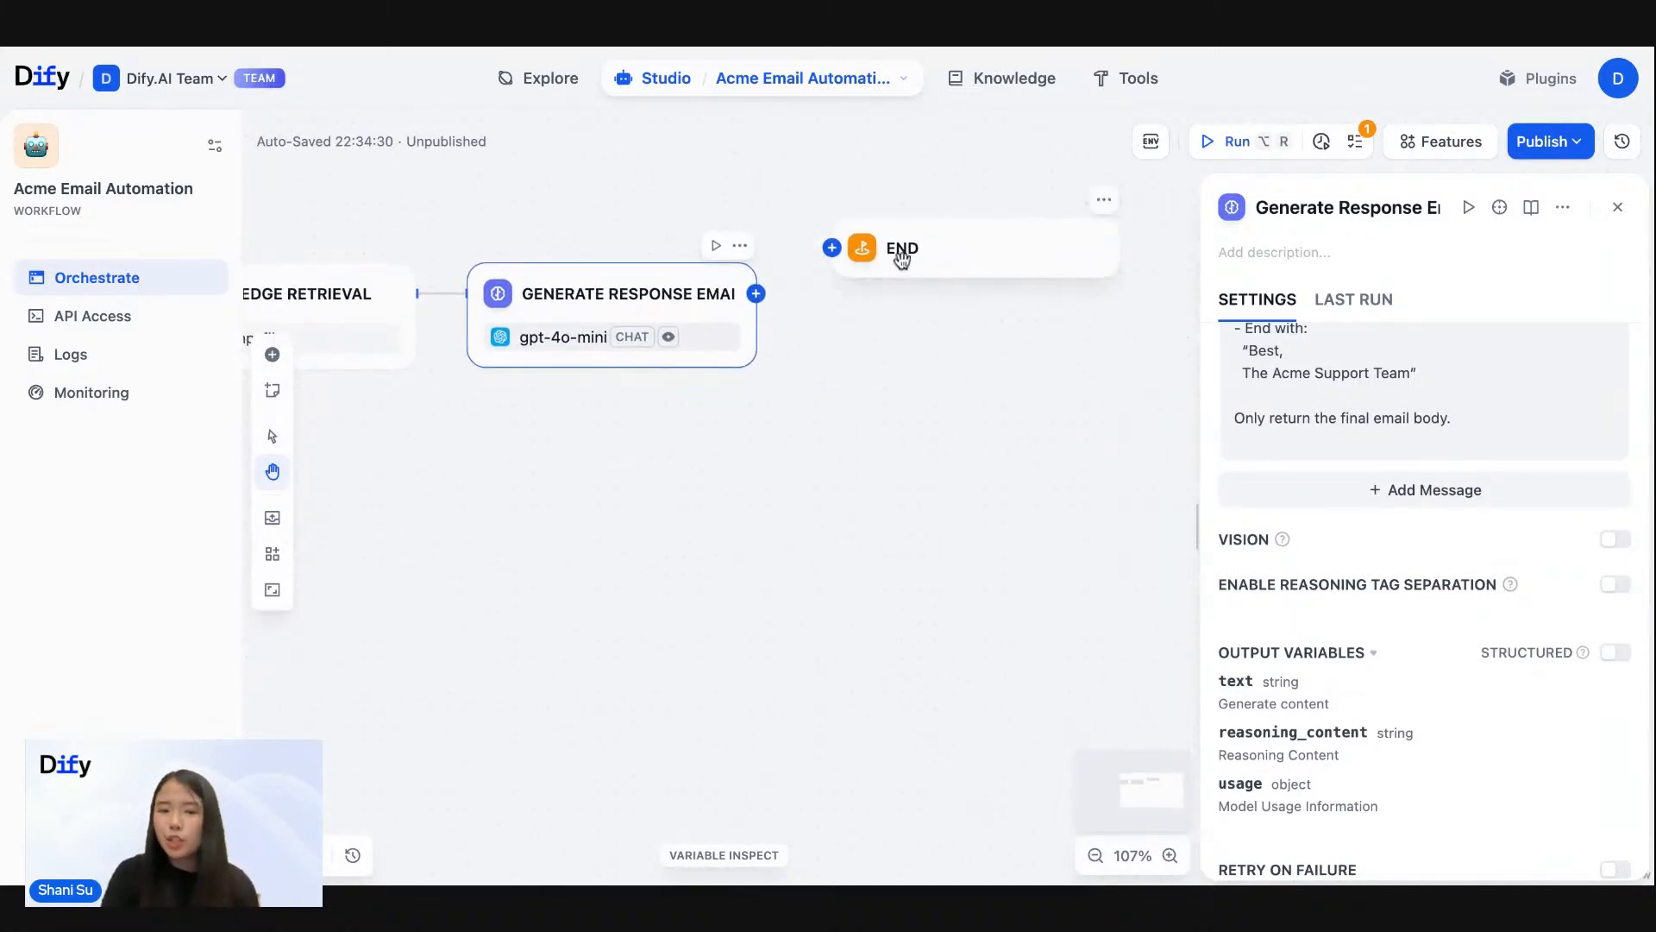
{"action": "left_click_drag", "start_coordinate": [898, 259], "coordinate": [903, 302]}
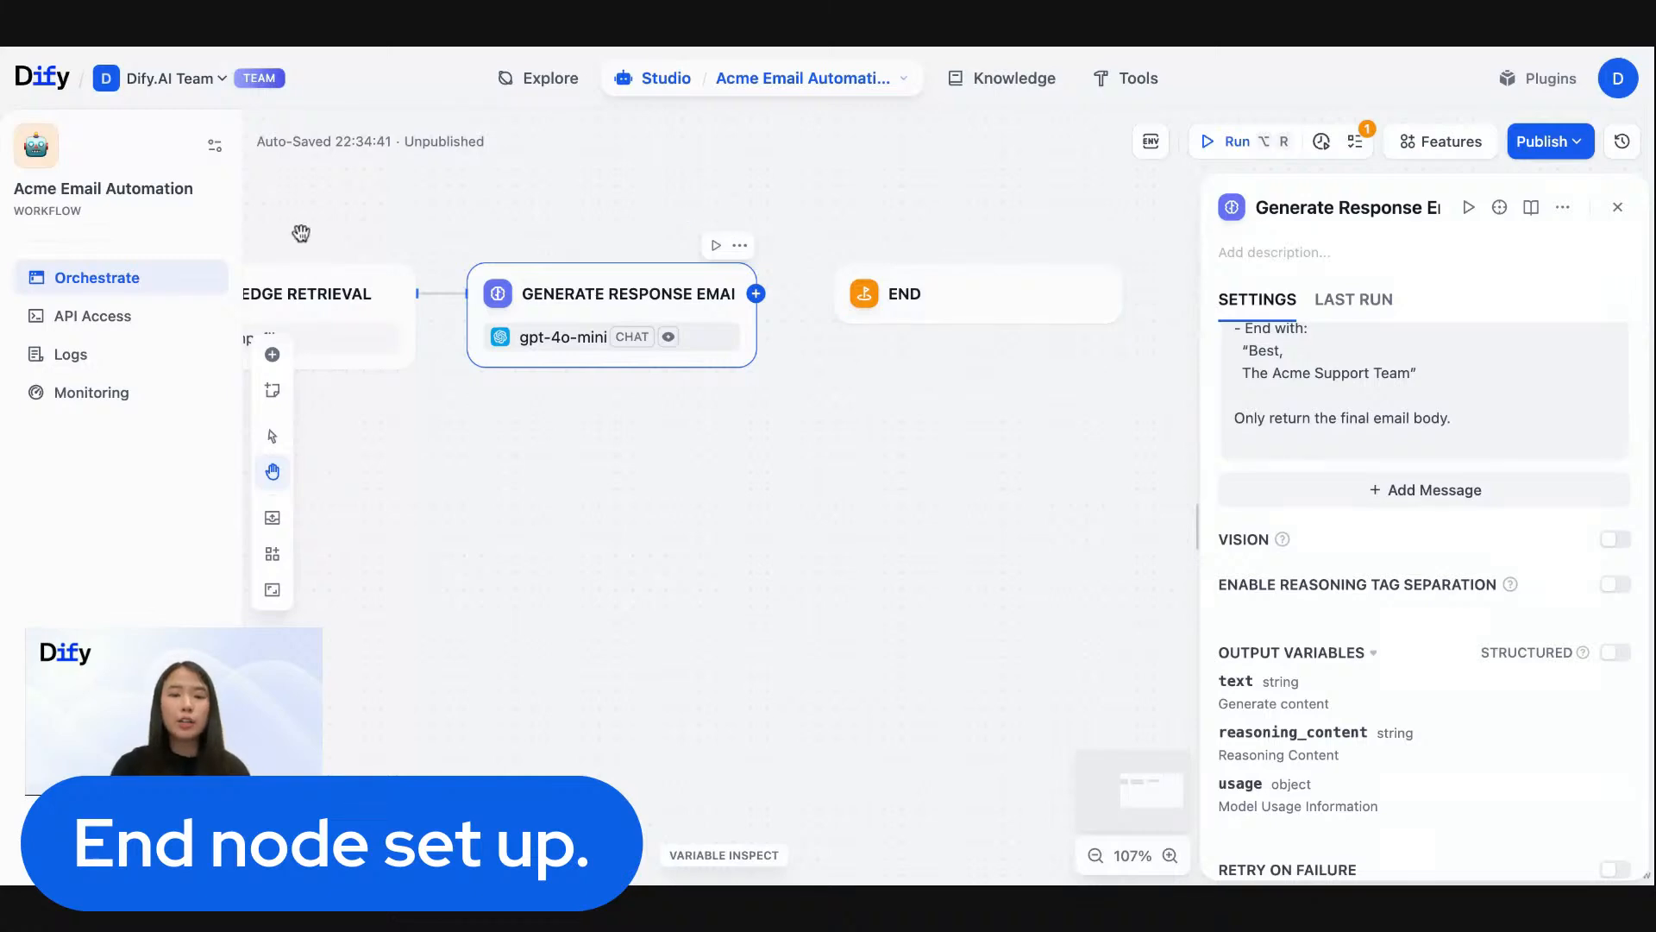
{"action": "left_click_drag", "start_coordinate": [296, 233], "coordinate": [446, 234]}
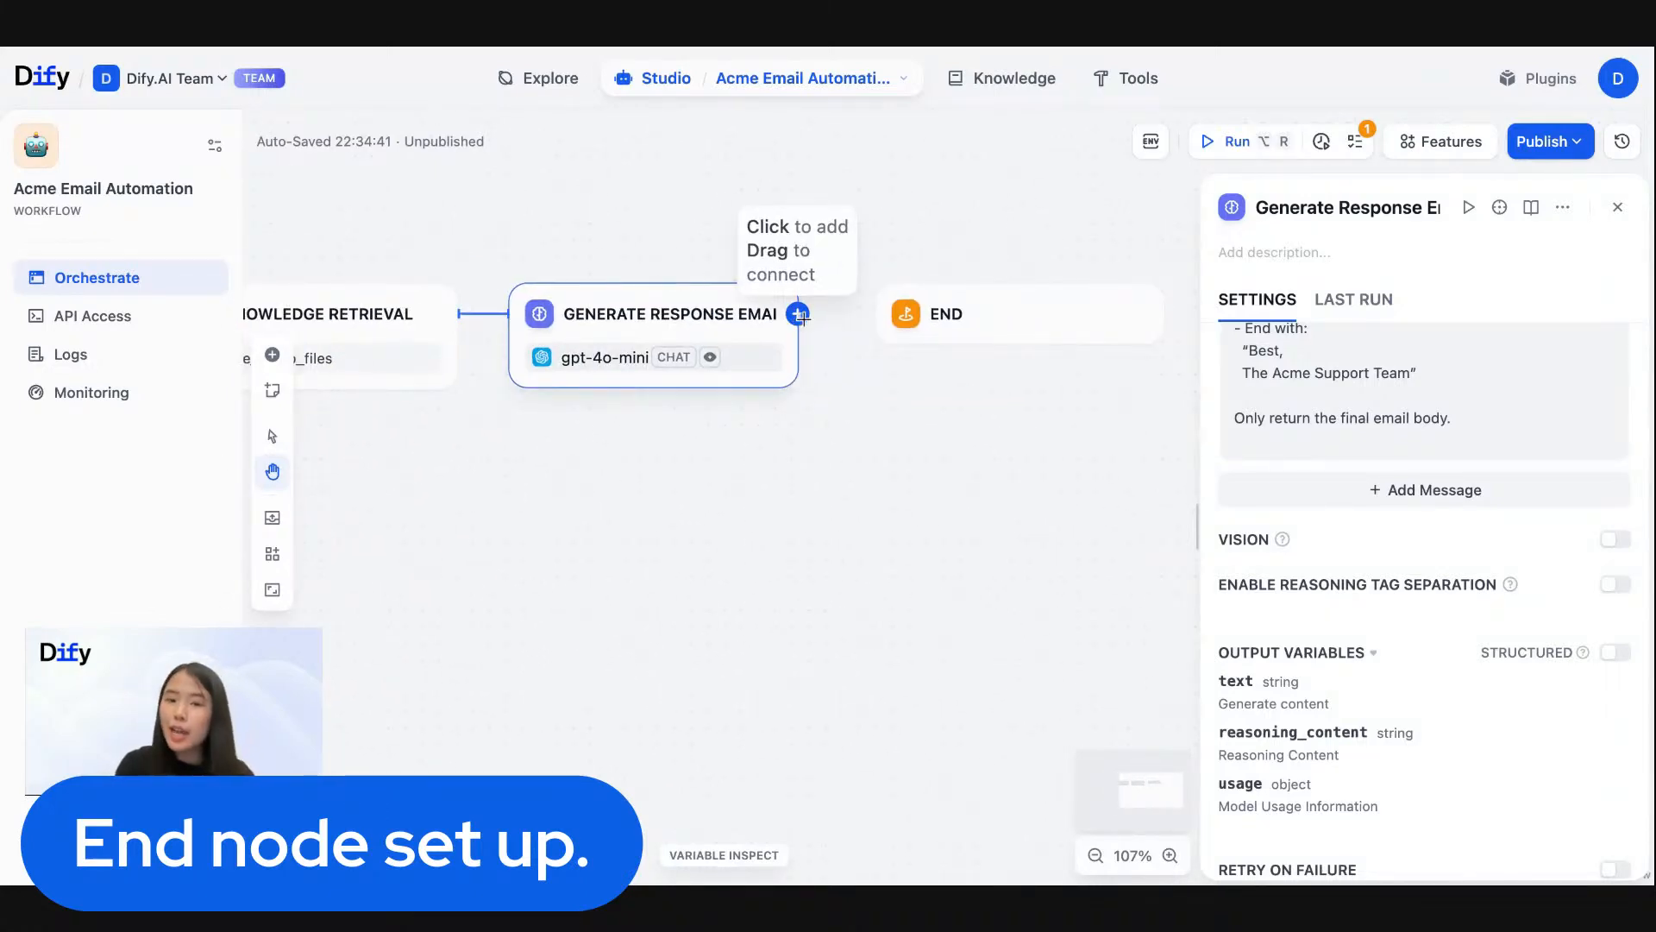
{"action": "left_click_drag", "start_coordinate": [799, 316], "coordinate": [871, 315]}
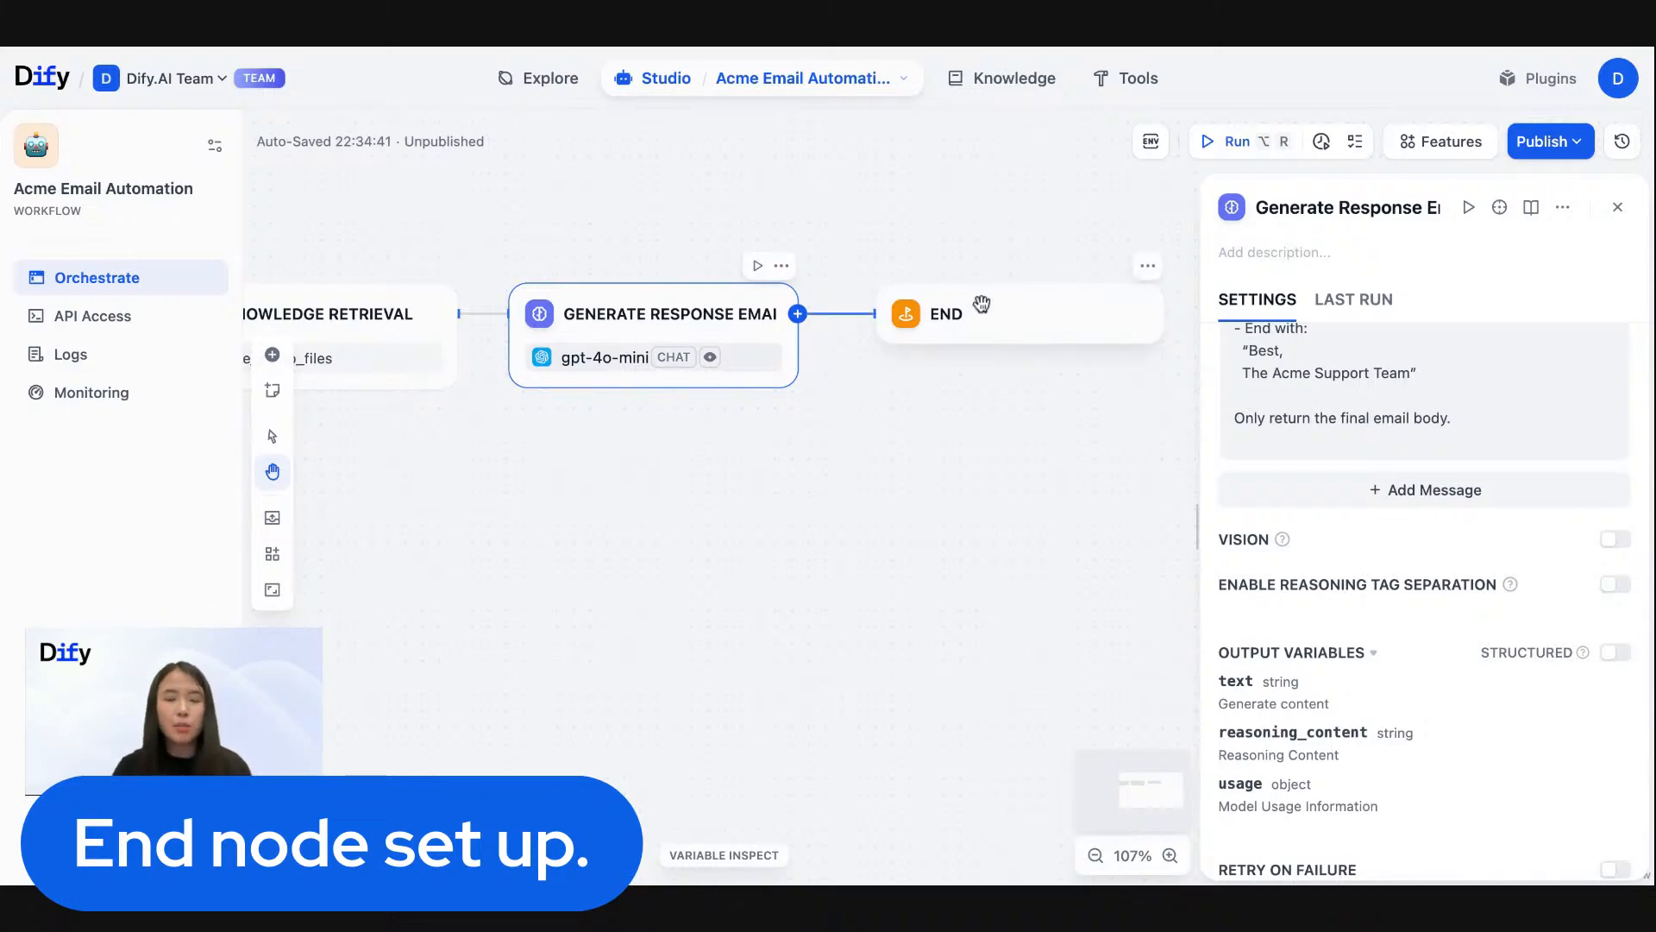
- Add an output variable named response_email to the End node and assign it the text variable from Generate Response Email
{"action": "left_click", "coordinate": [1019, 315]}
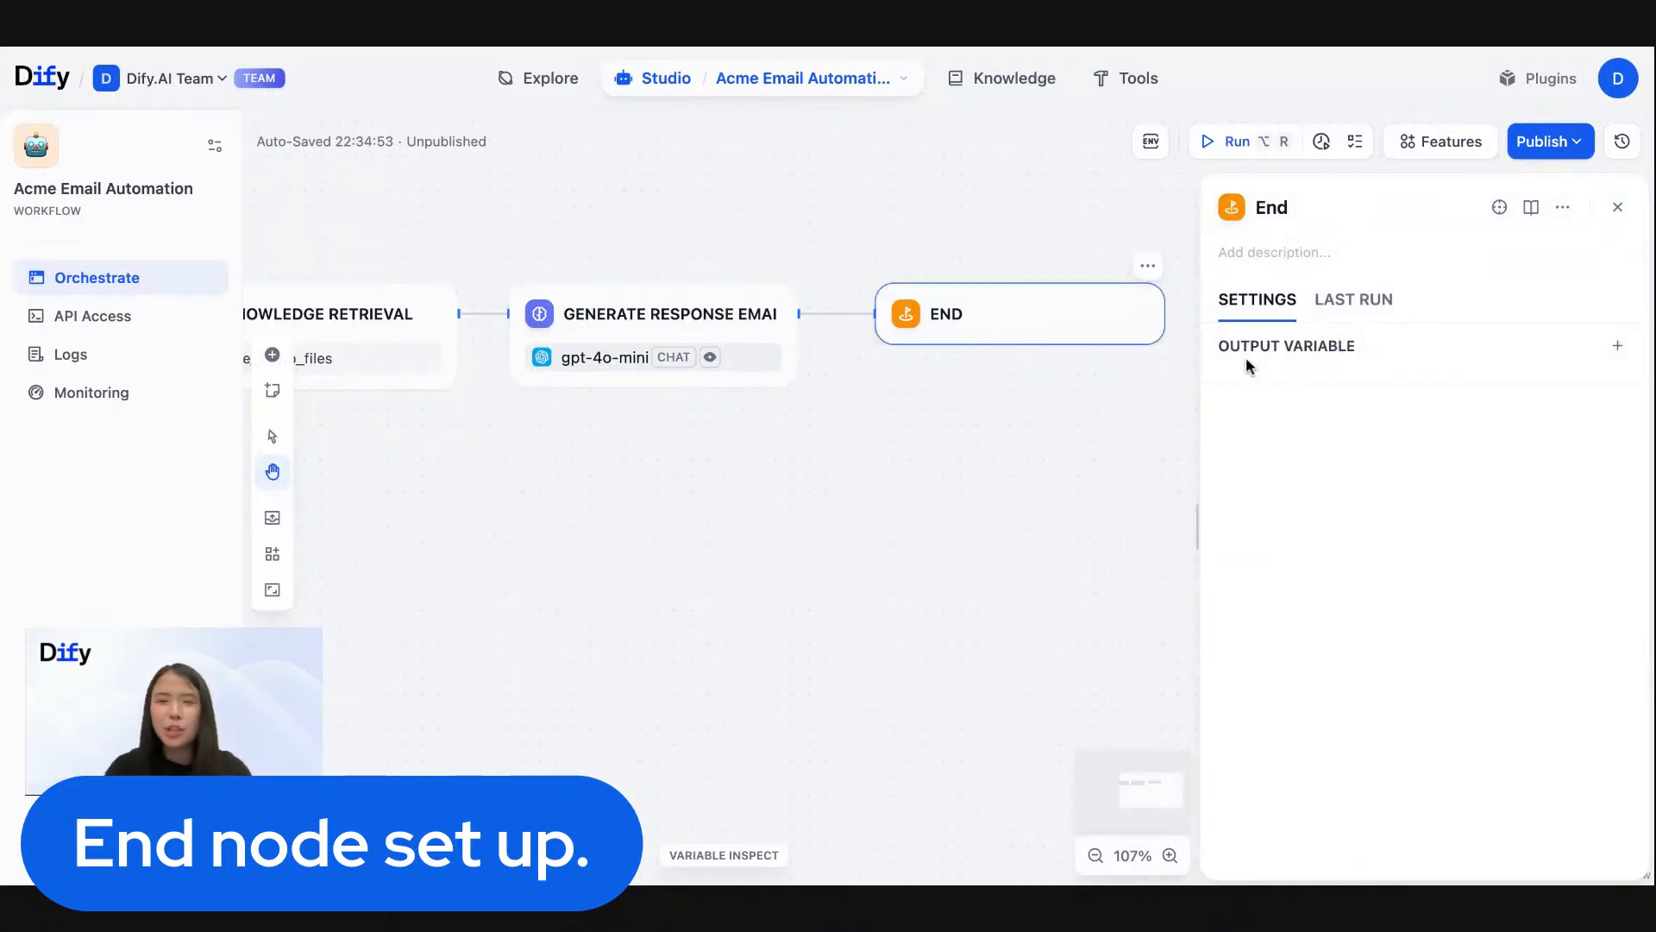
{"action": "left_click", "coordinate": [1618, 346]}
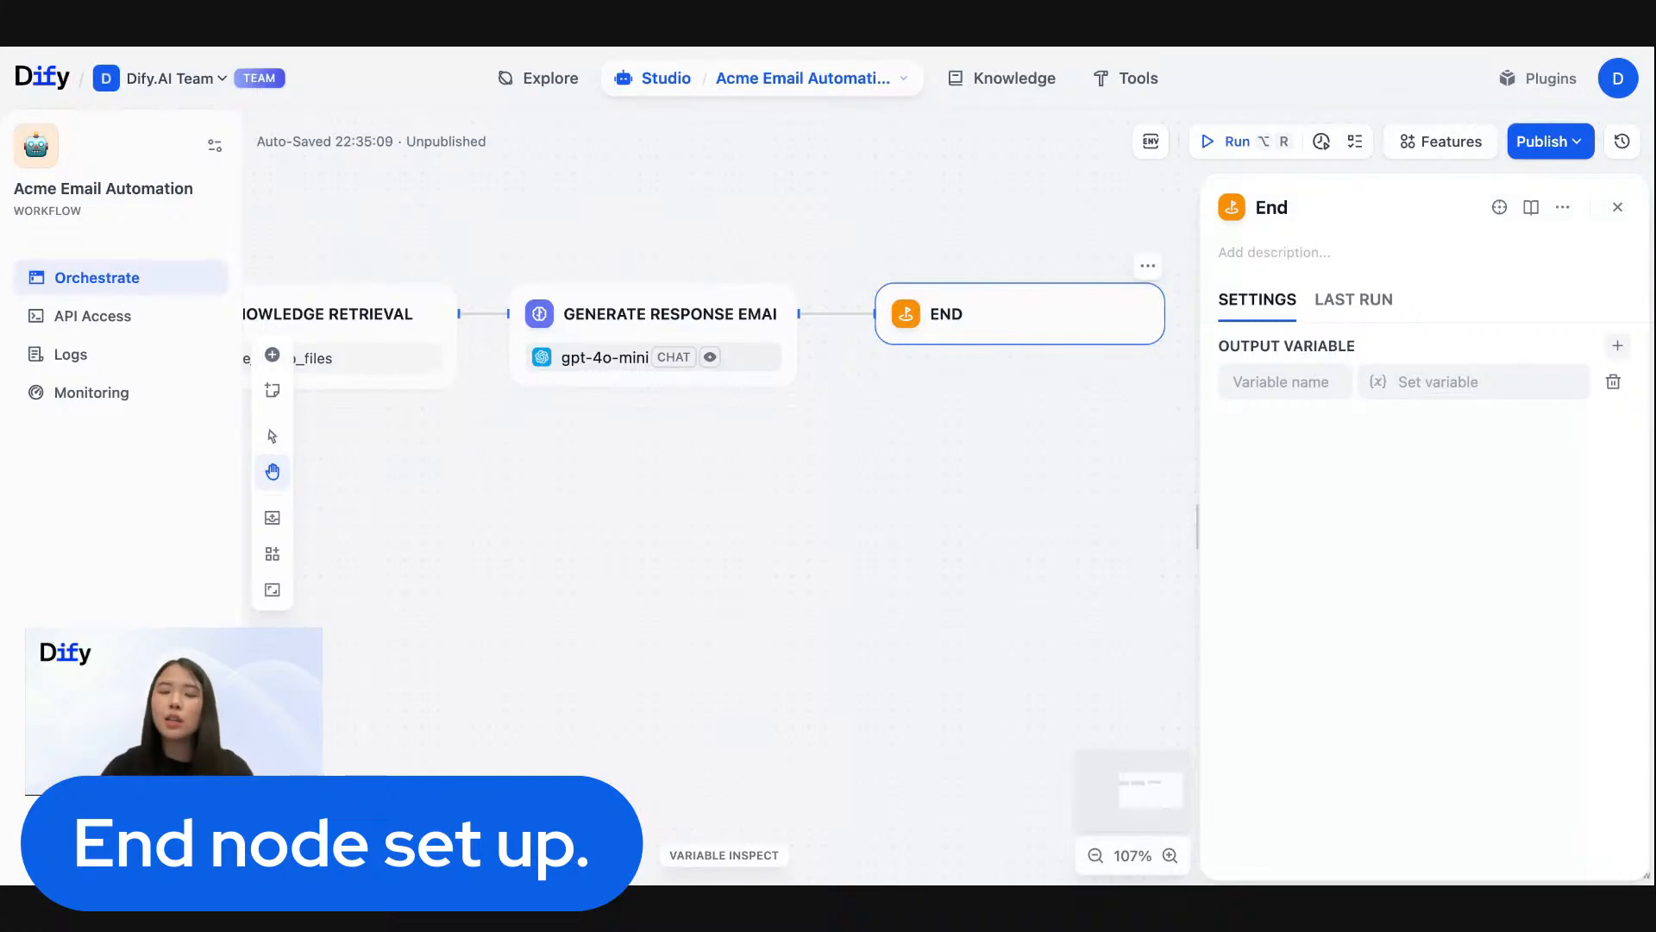
{"action": "left_click", "coordinate": [1308, 389]}
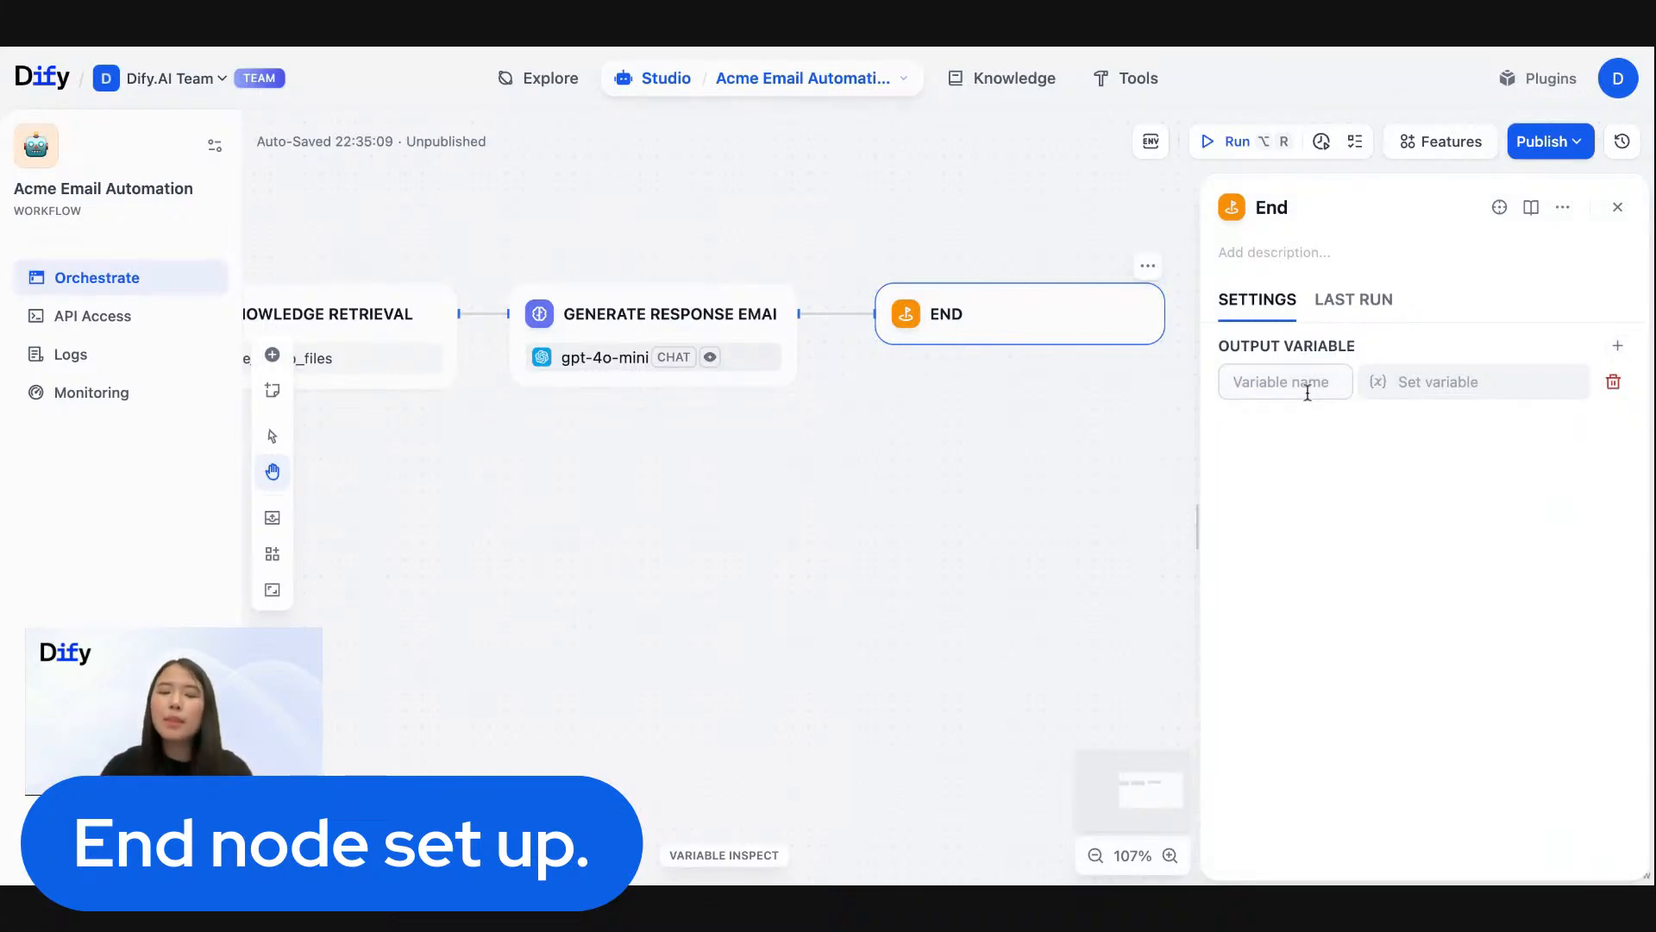
{"action": "type", "text": "response_email"}
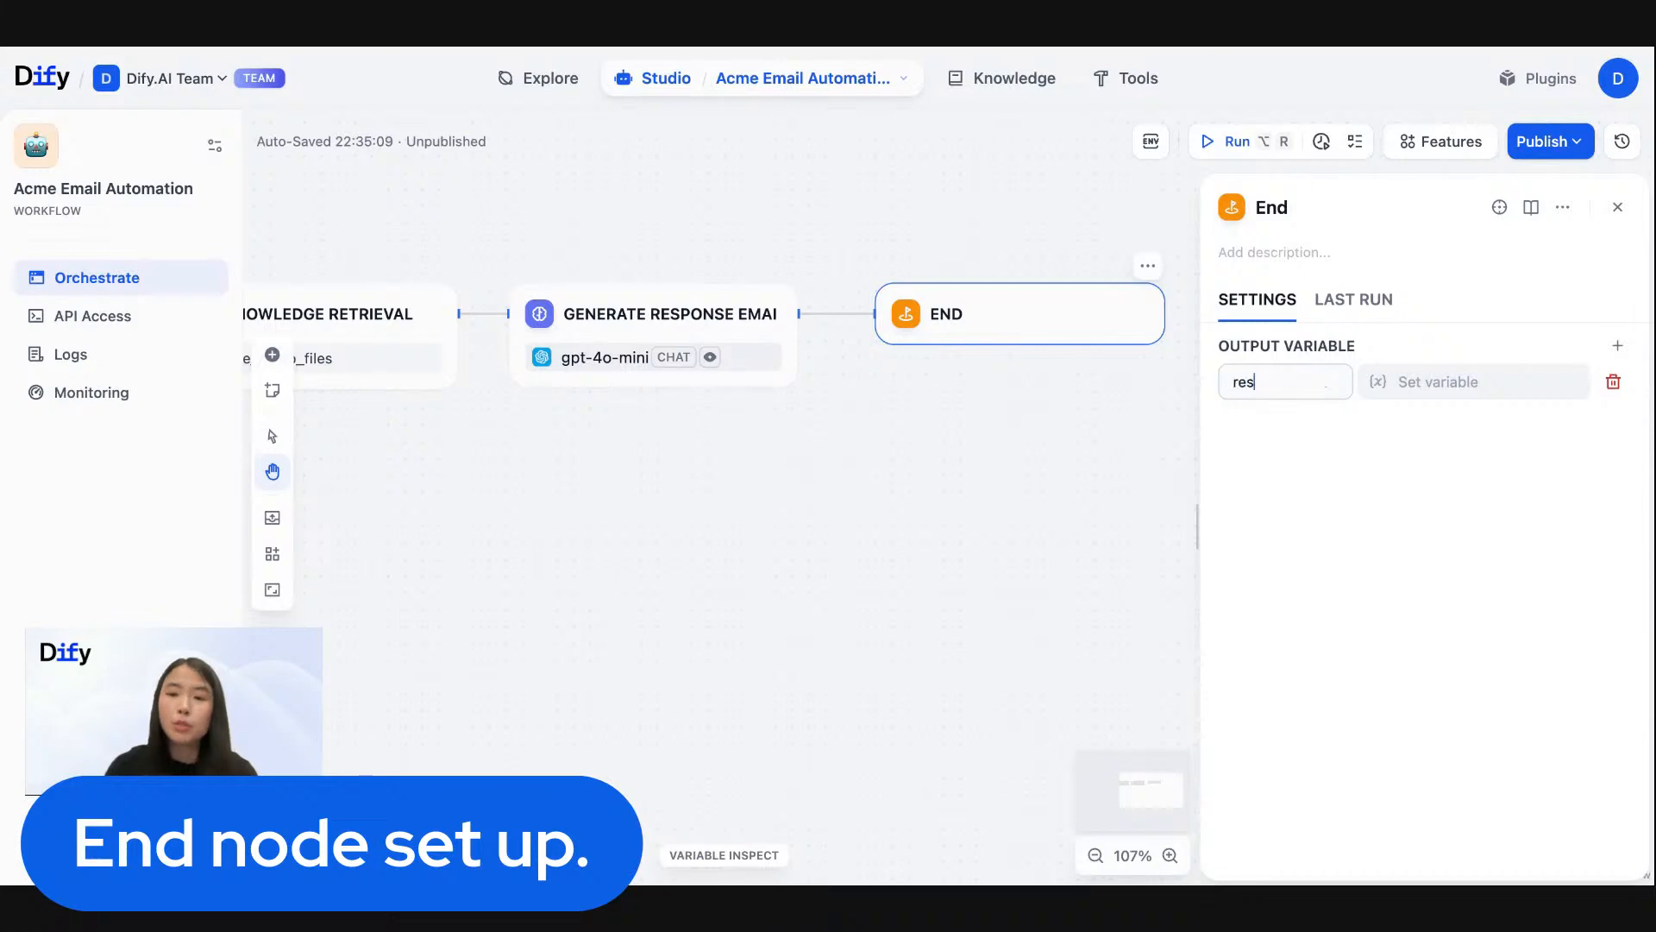
{"action": "left_click", "coordinate": [1480, 394]}
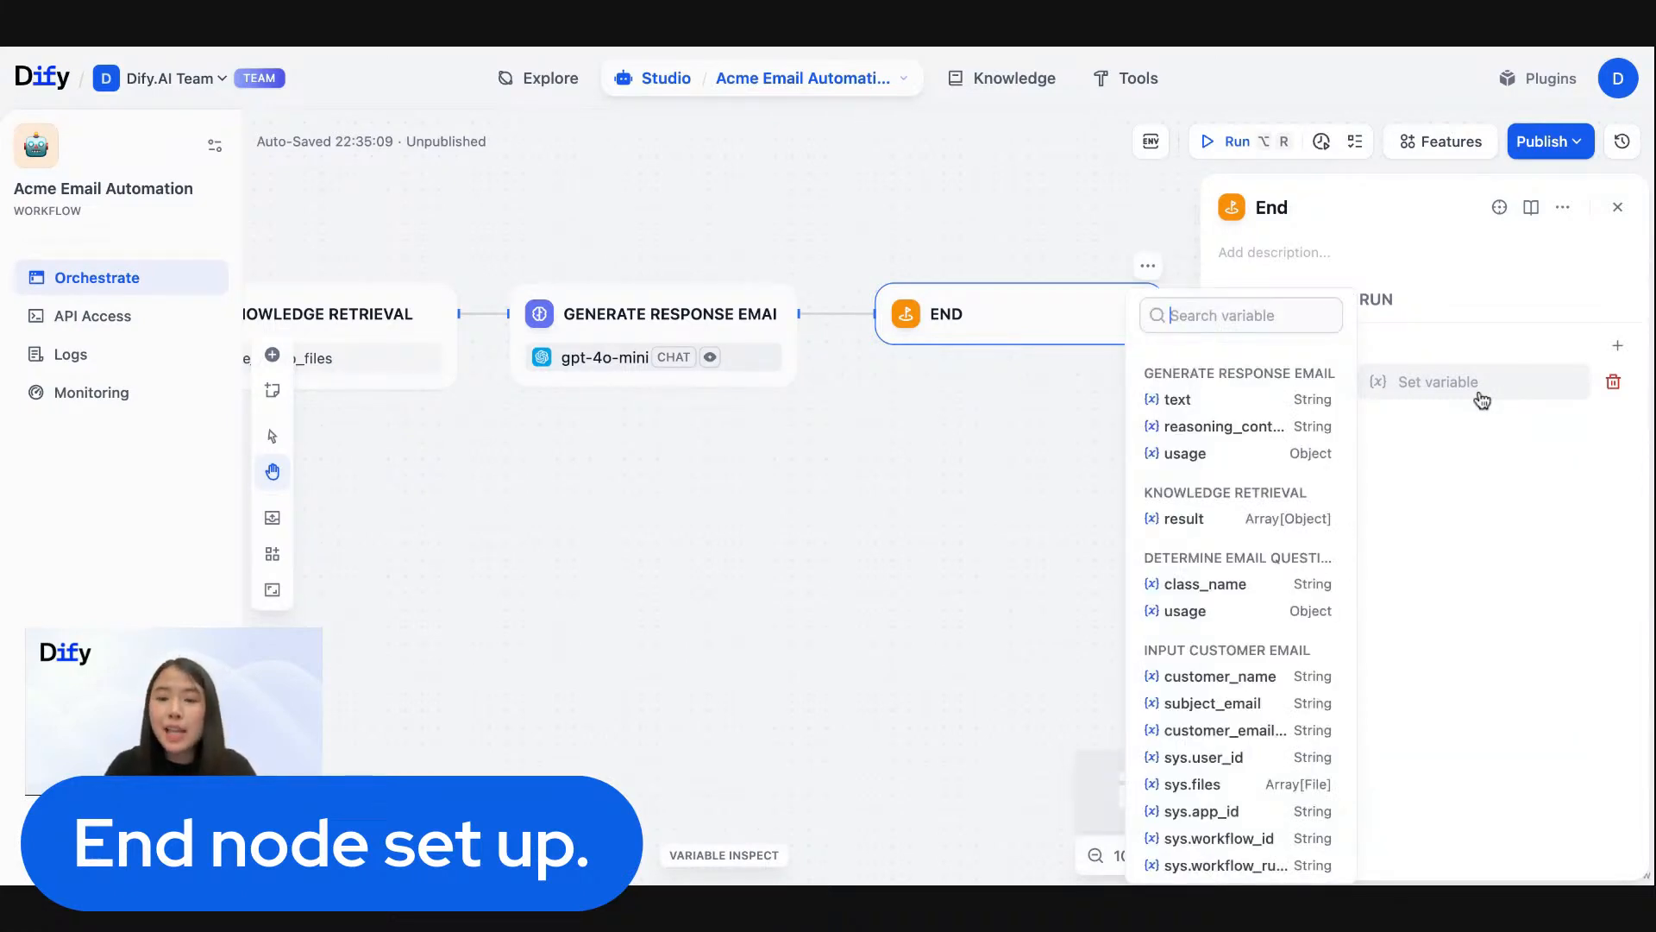
{"action": "left_click", "coordinate": [1260, 403]}
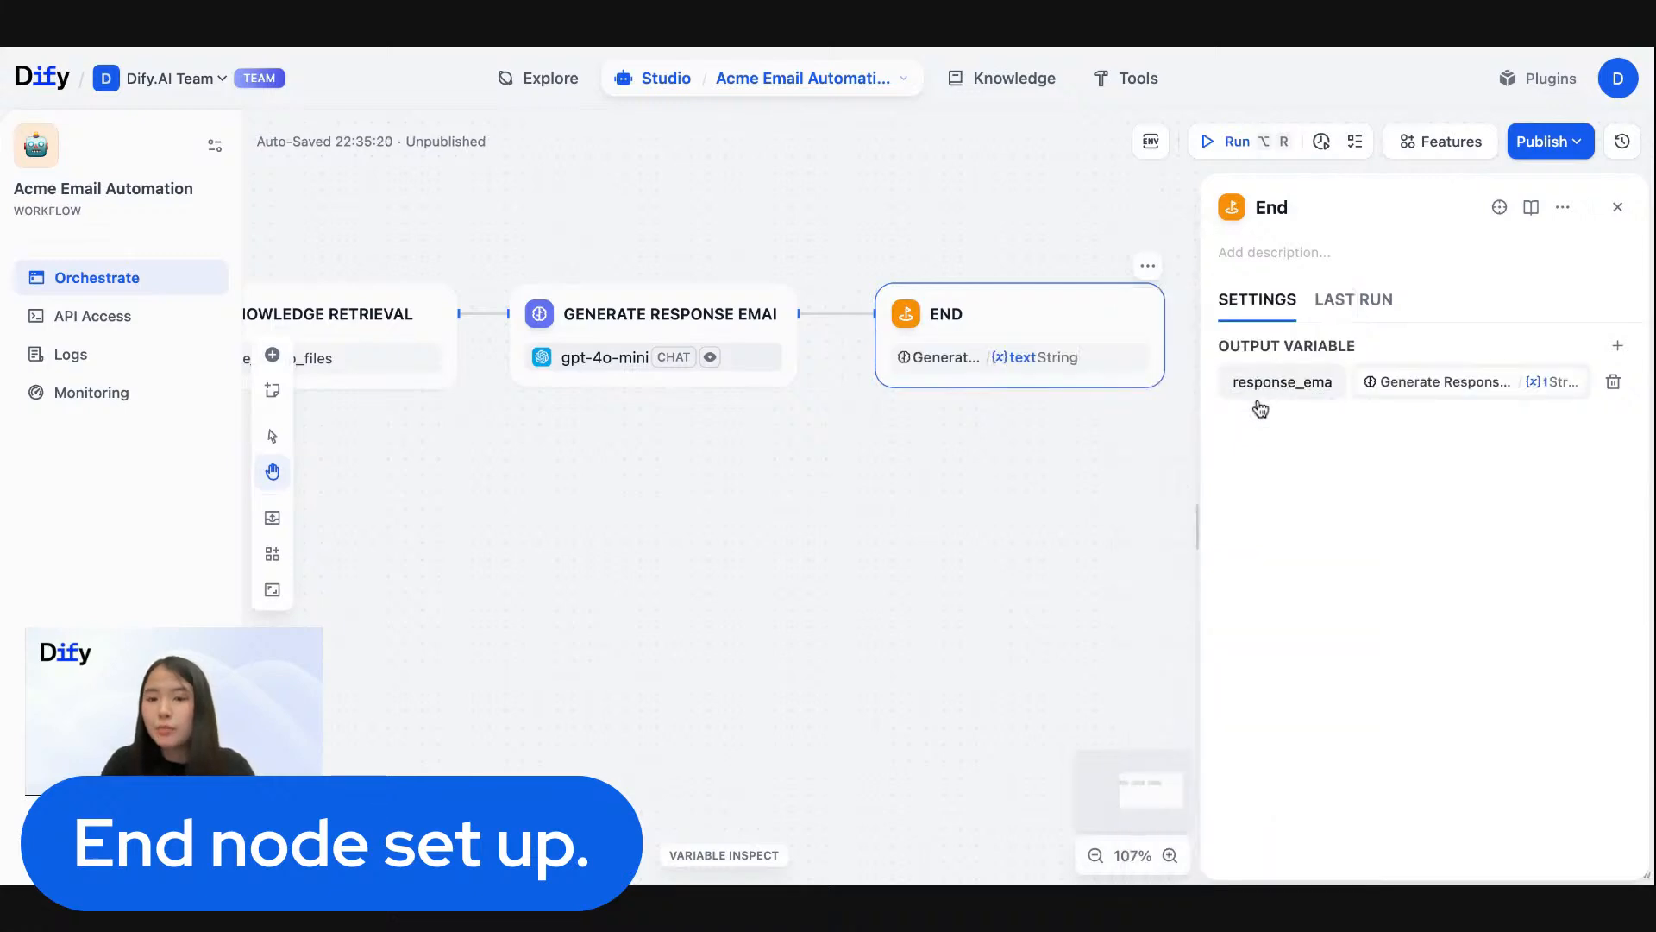
- Examine the Generate Response Email node's output variables and return to the End node's settings
{"action": "left_click", "coordinate": [658, 316]}
{"action": "scroll", "coordinate": [1400, 561], "scroll_direction": "down", "scroll_amount": 15}
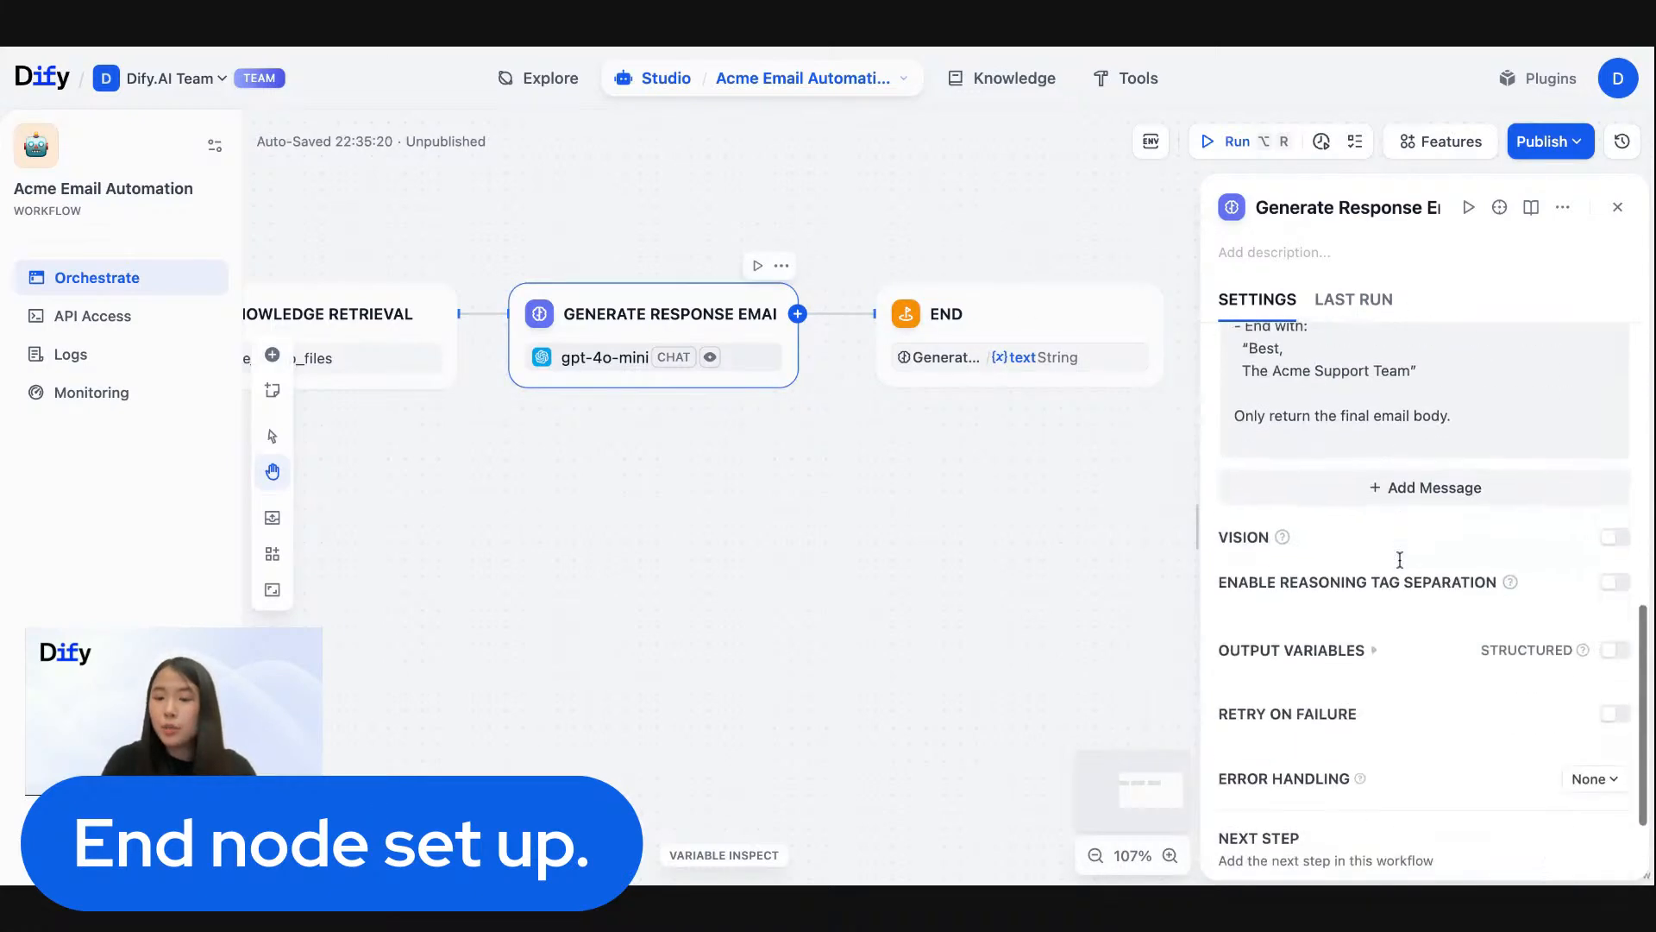
{"action": "left_click", "coordinate": [1326, 645]}
{"action": "scroll", "coordinate": [1324, 642], "scroll_direction": "down", "scroll_amount": 2}
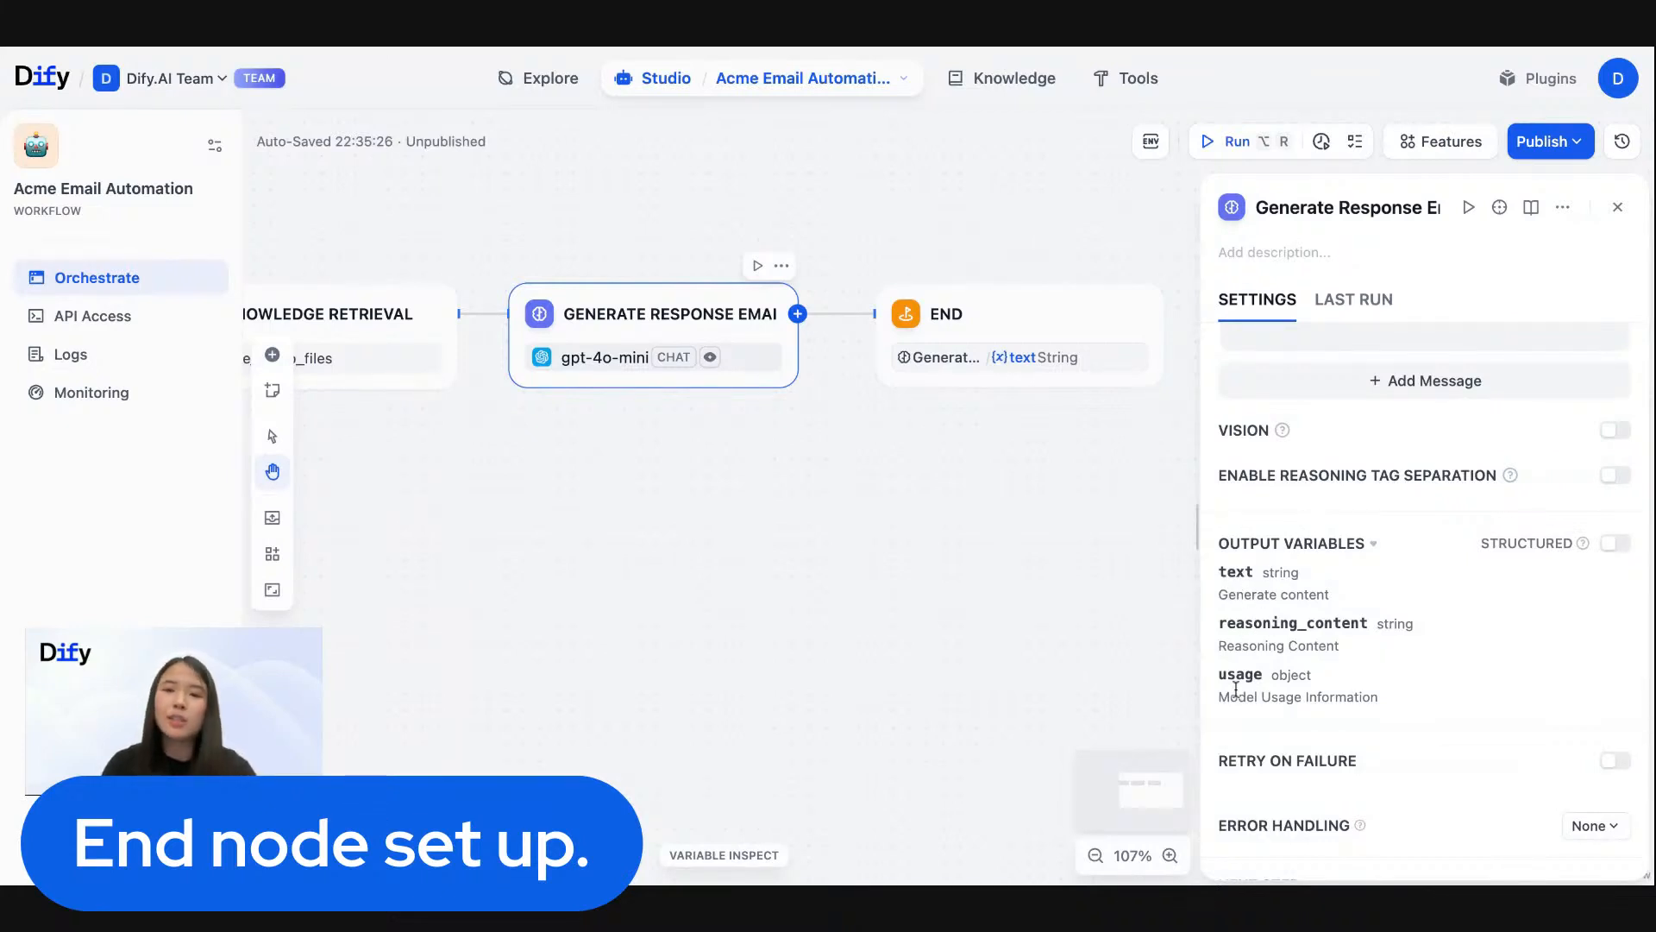
{"action": "scroll", "coordinate": [1242, 682], "scroll_direction": "up", "scroll_amount": 2}
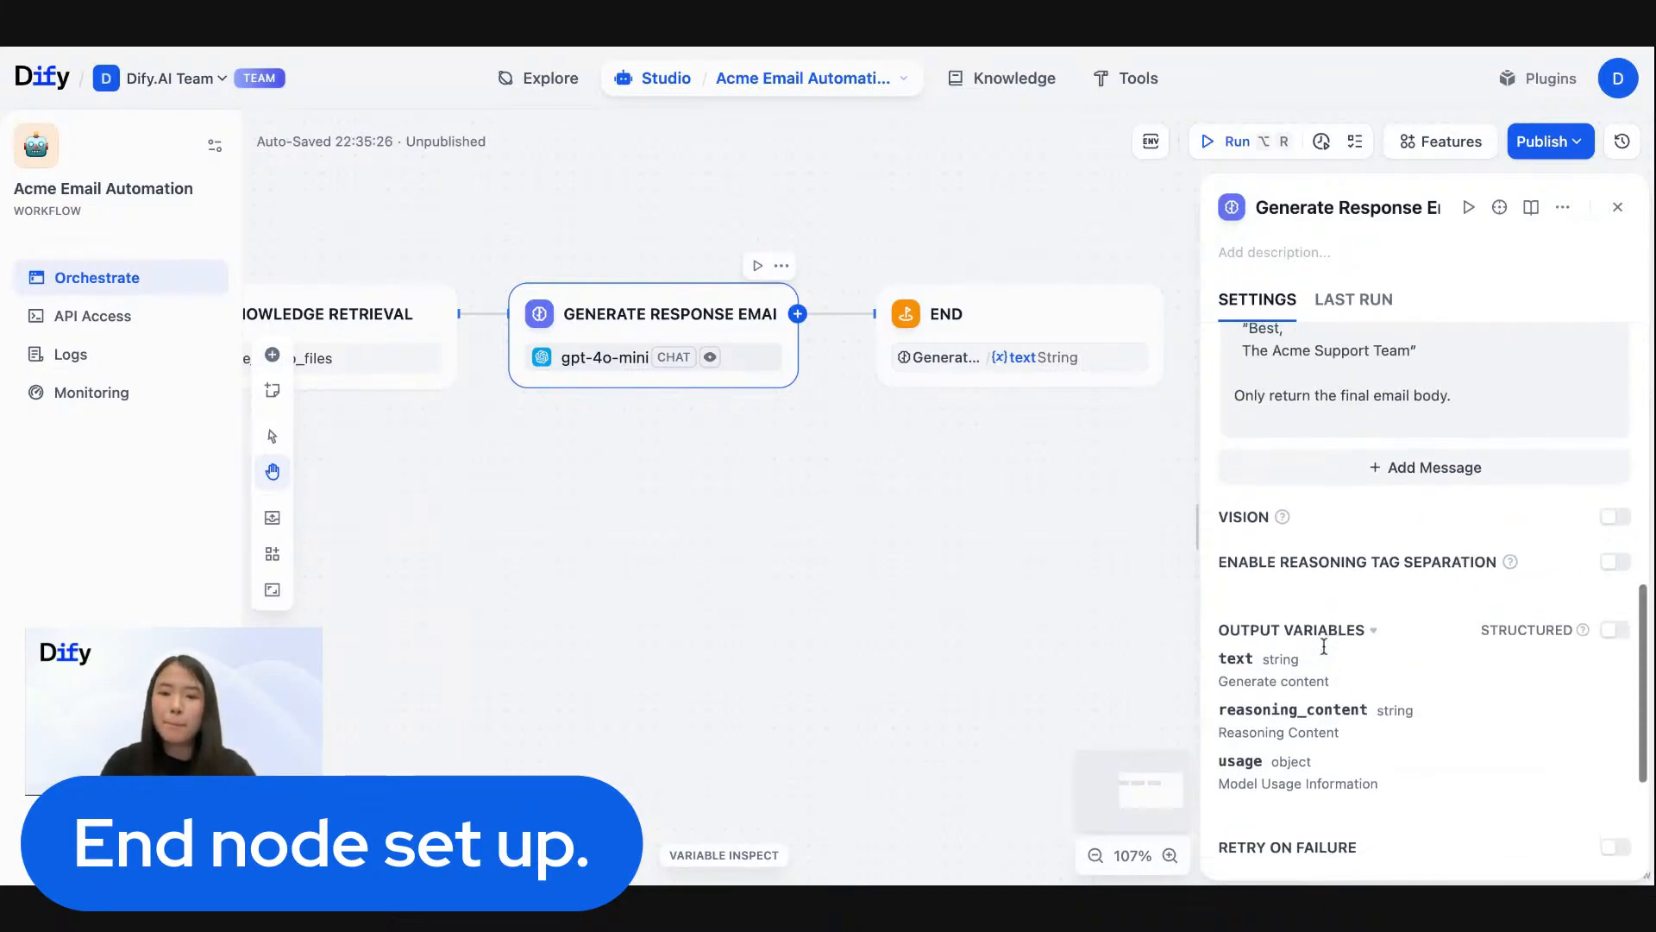
{"action": "left_click", "coordinate": [1023, 310]}
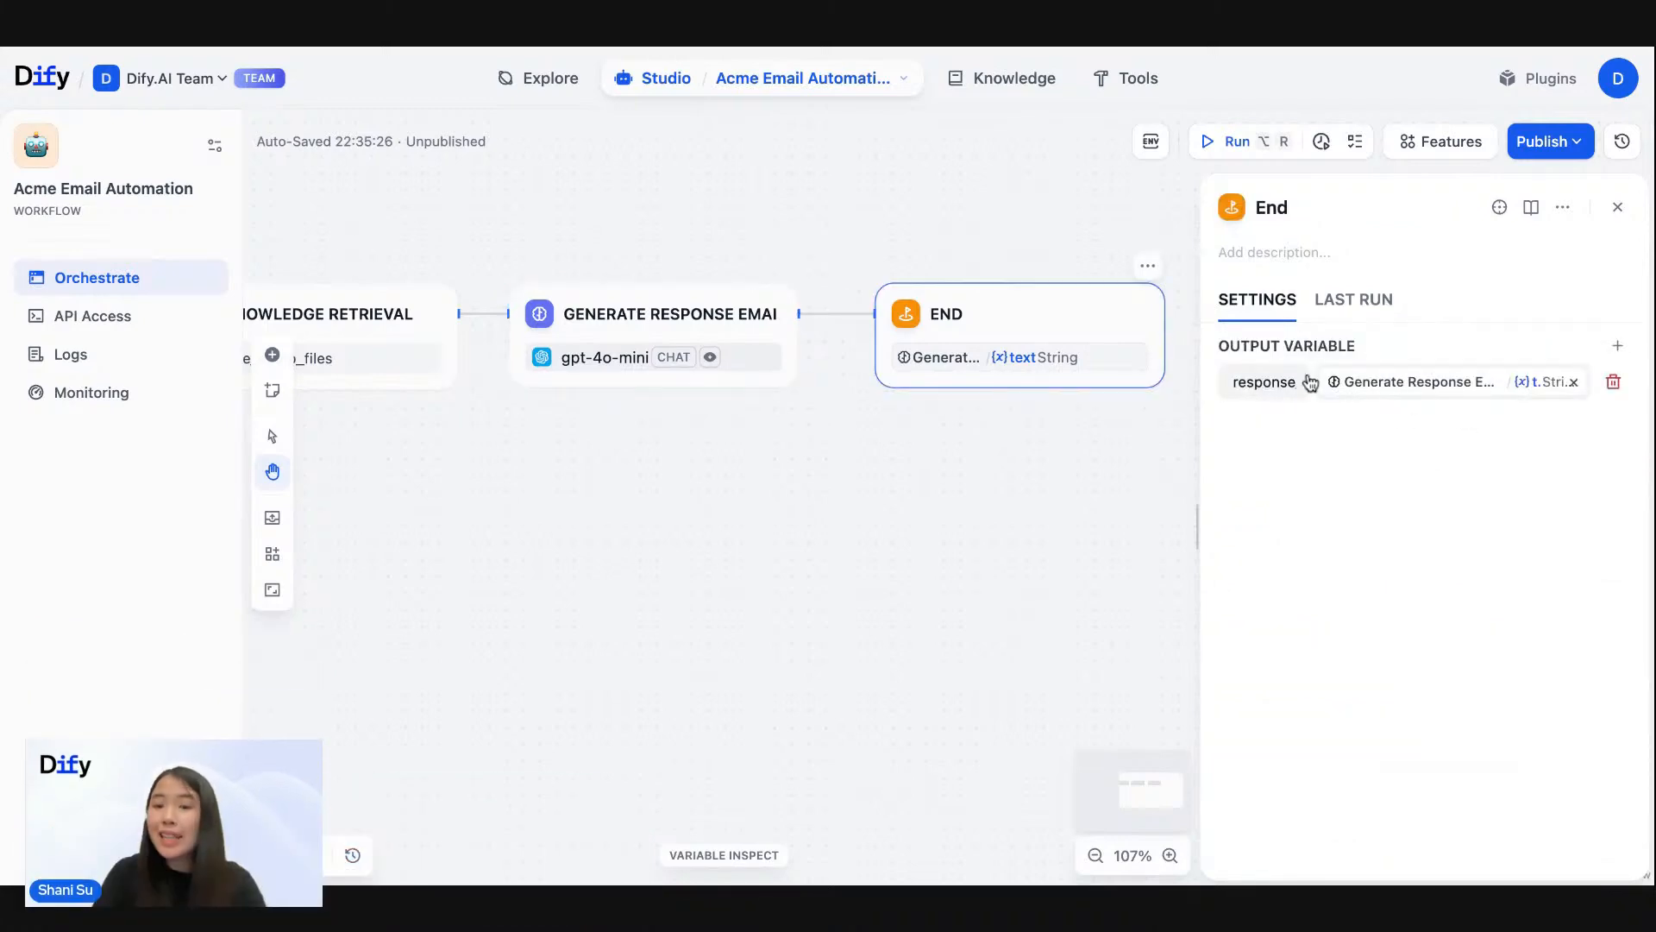
- Review the whole workflow from start to End and open the Input Customer Email node's settings
{"action": "scroll", "coordinate": [906, 240], "scroll_direction": "down", "scroll_amount": 10}
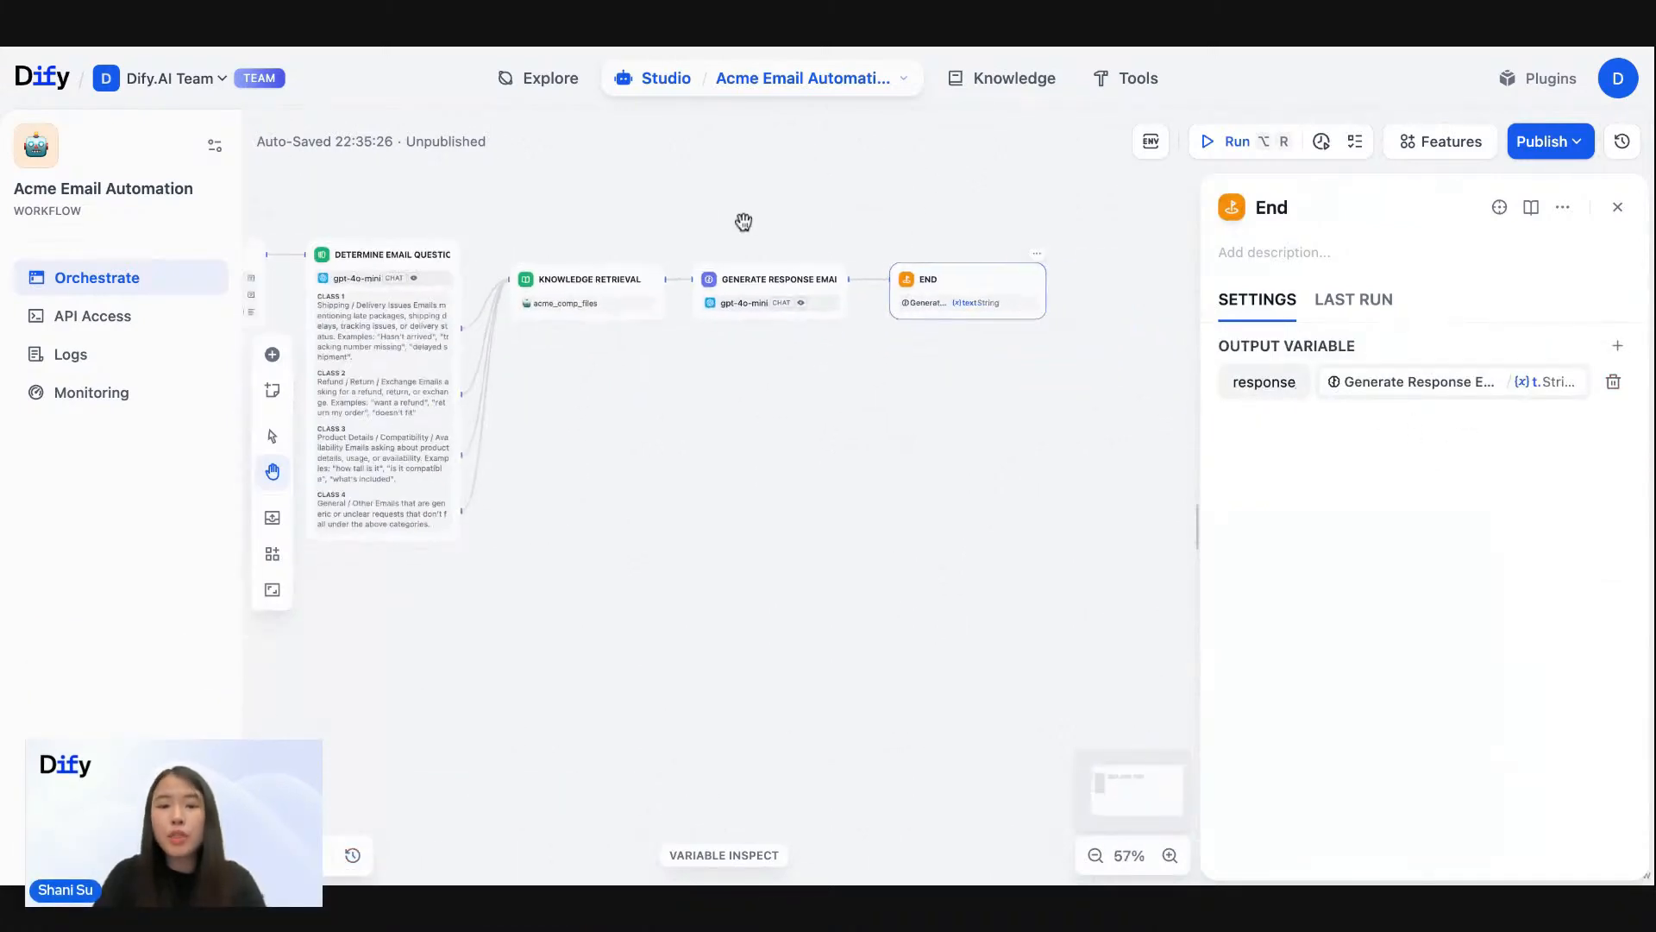
{"action": "left_click_drag", "start_coordinate": [878, 246], "coordinate": [876, 247]}
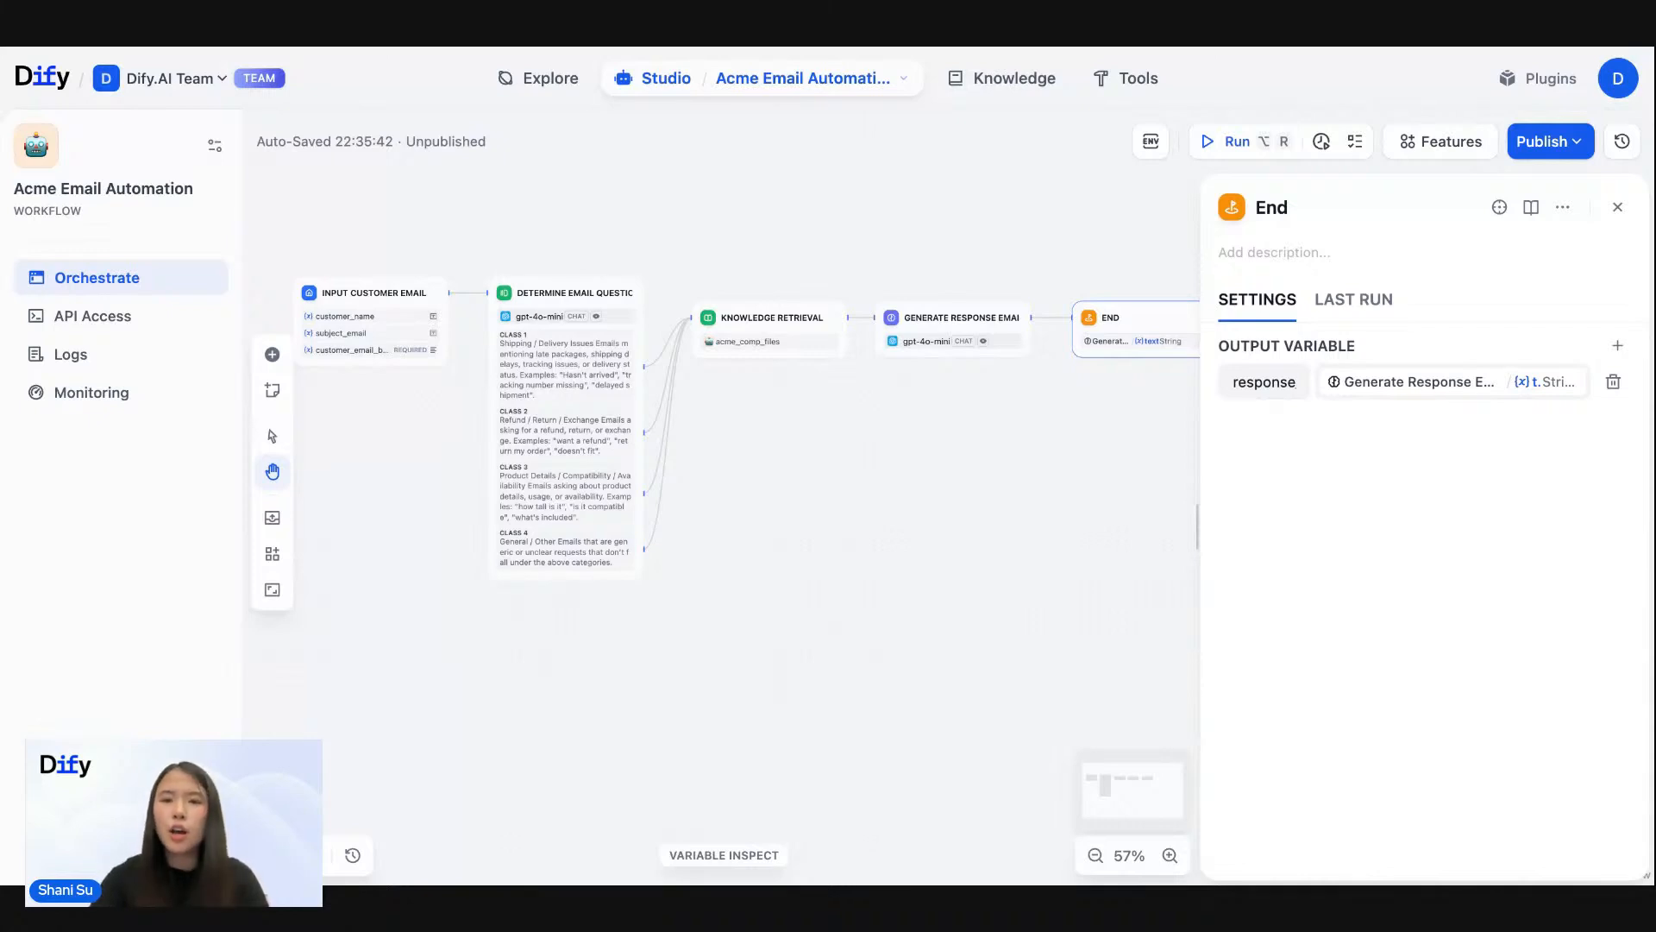
{"action": "left_click_drag", "start_coordinate": [595, 181], "coordinate": [626, 181]}
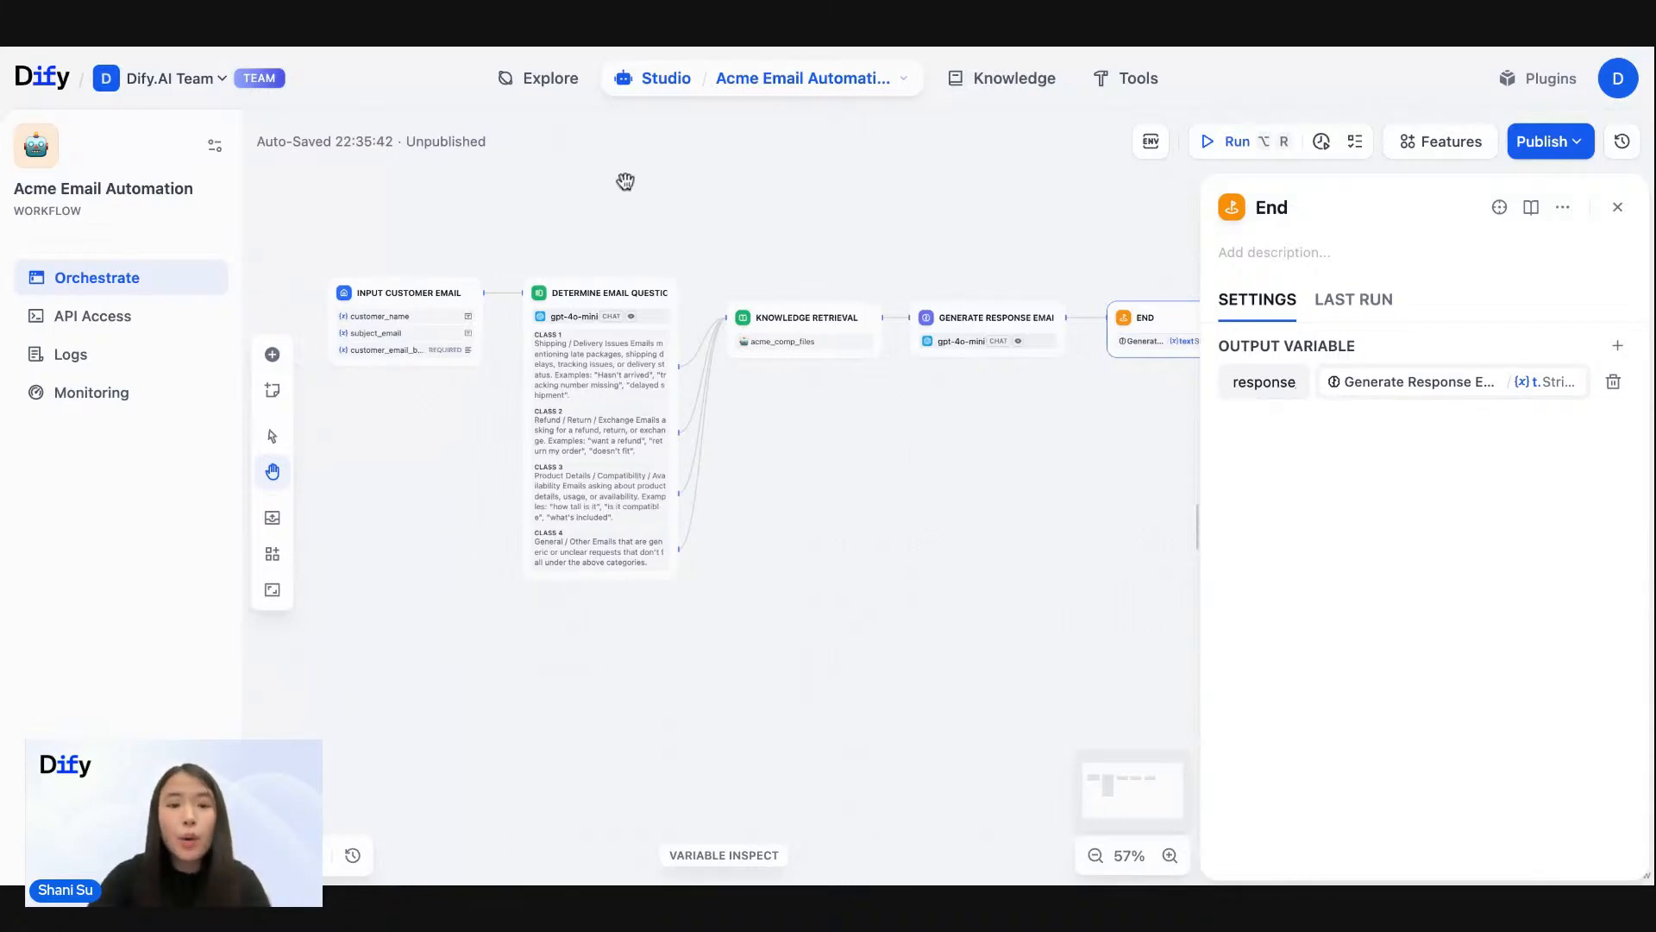
{"action": "left_click", "coordinate": [404, 293]}
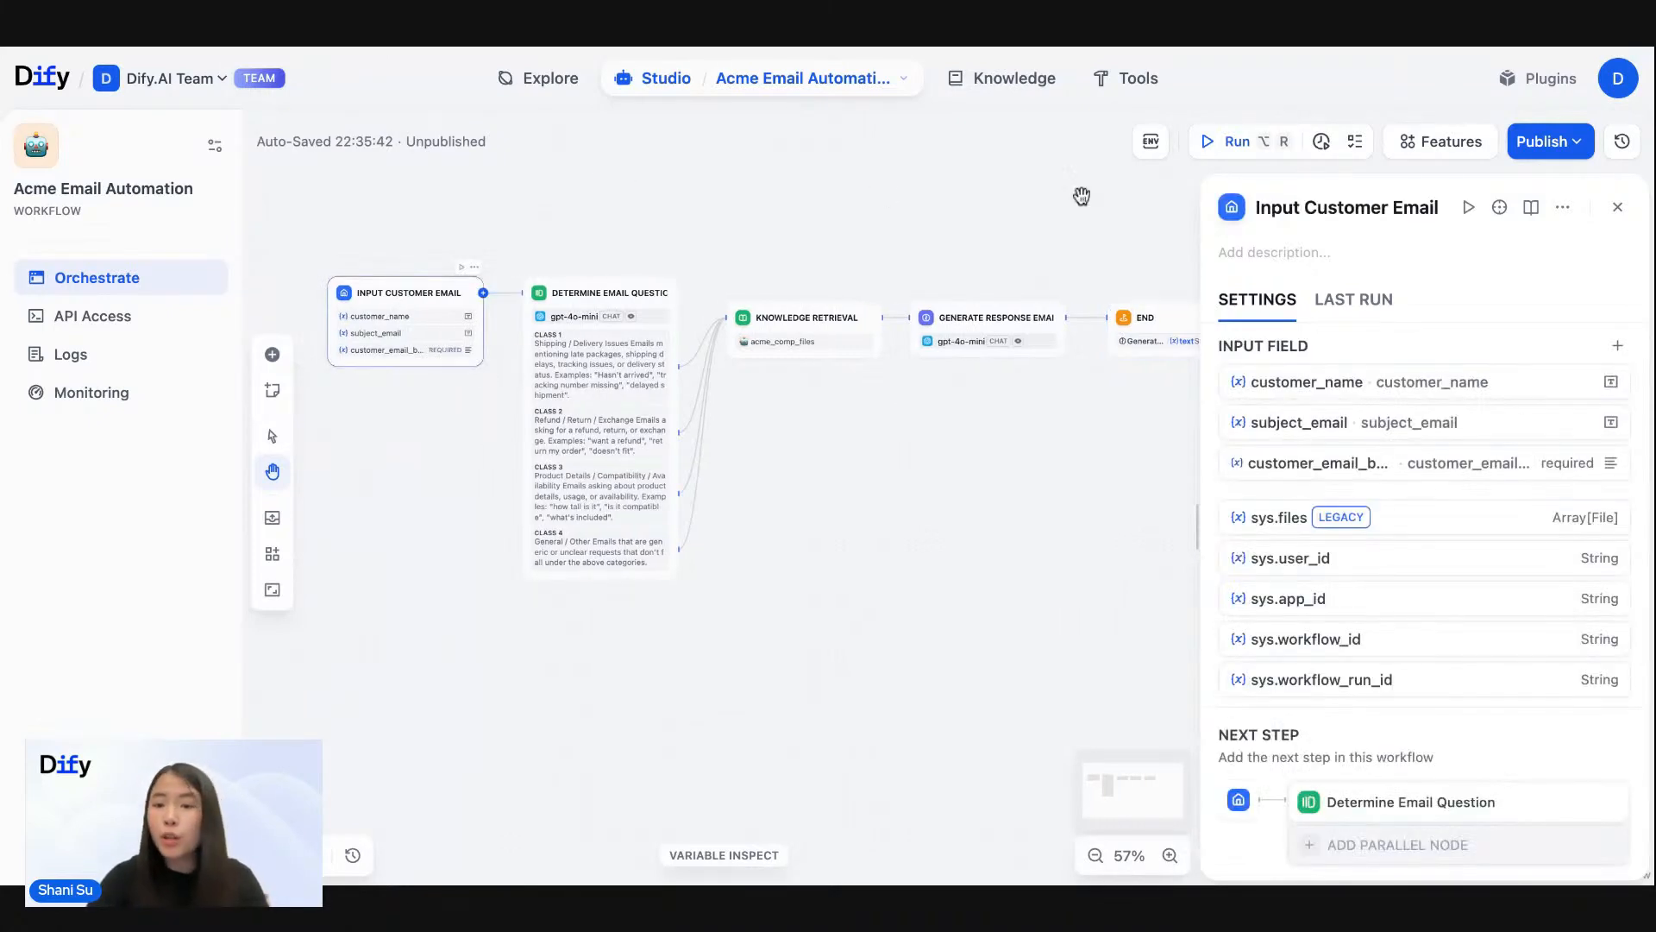
- Open a test run of the workflow, fill in the customer's name and set subject_email to "Package still not here"
{"action": "left_click", "coordinate": [1223, 148]}
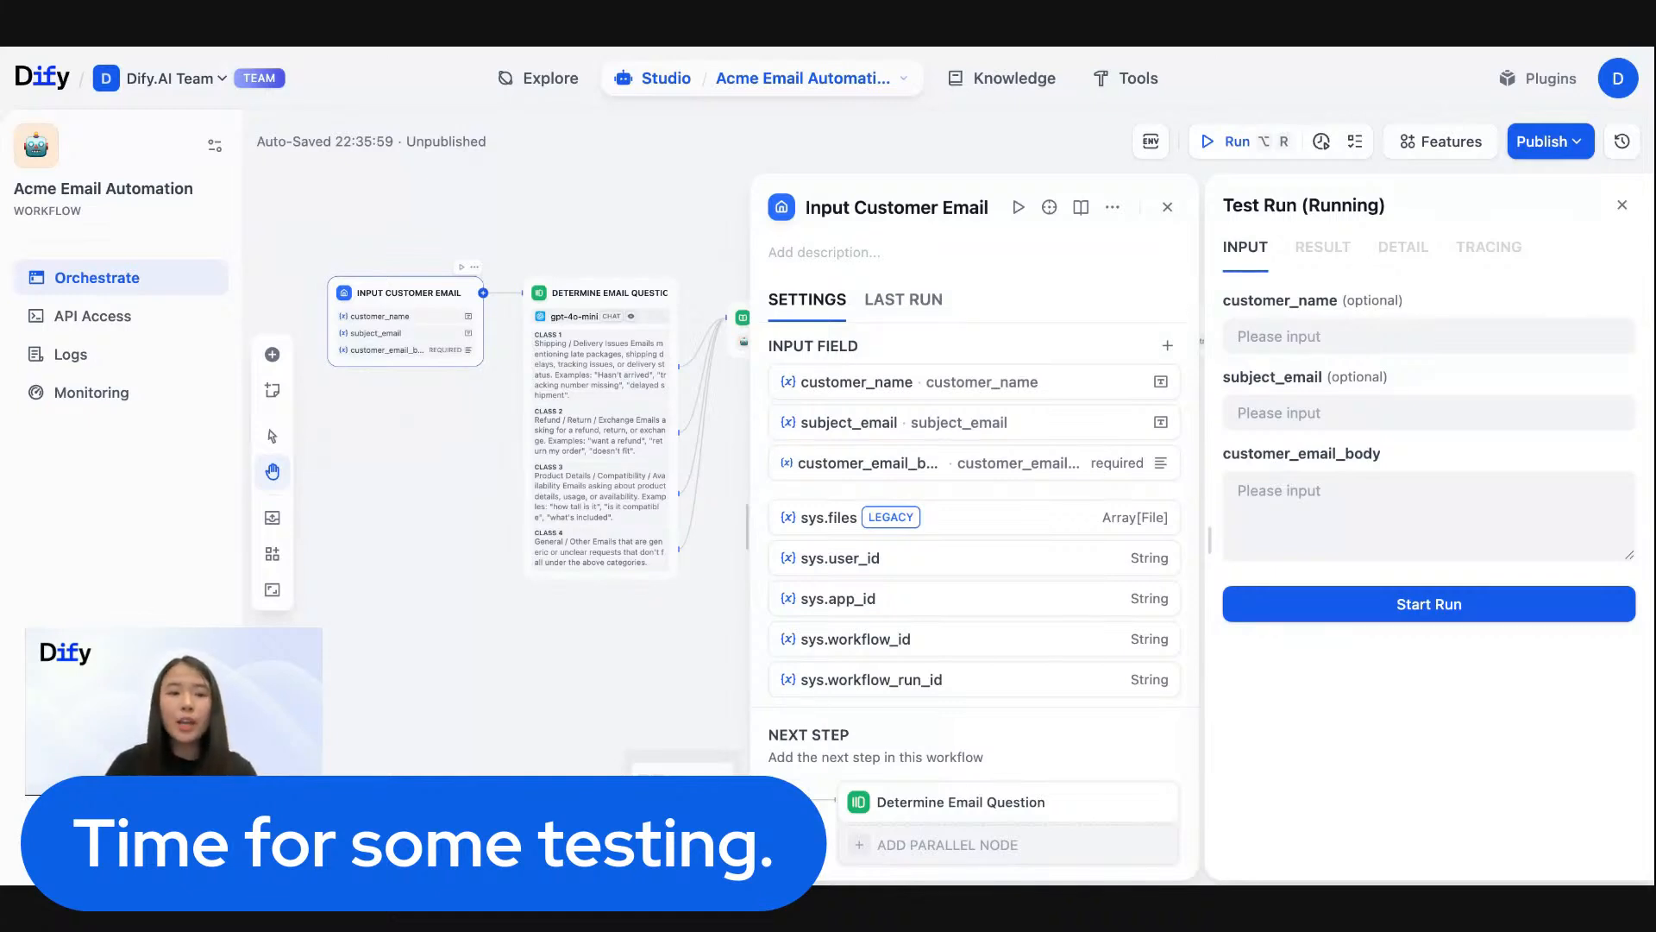
{"action": "left_click", "coordinate": [1519, 336]}
{"action": "type", "text": "Megan"}
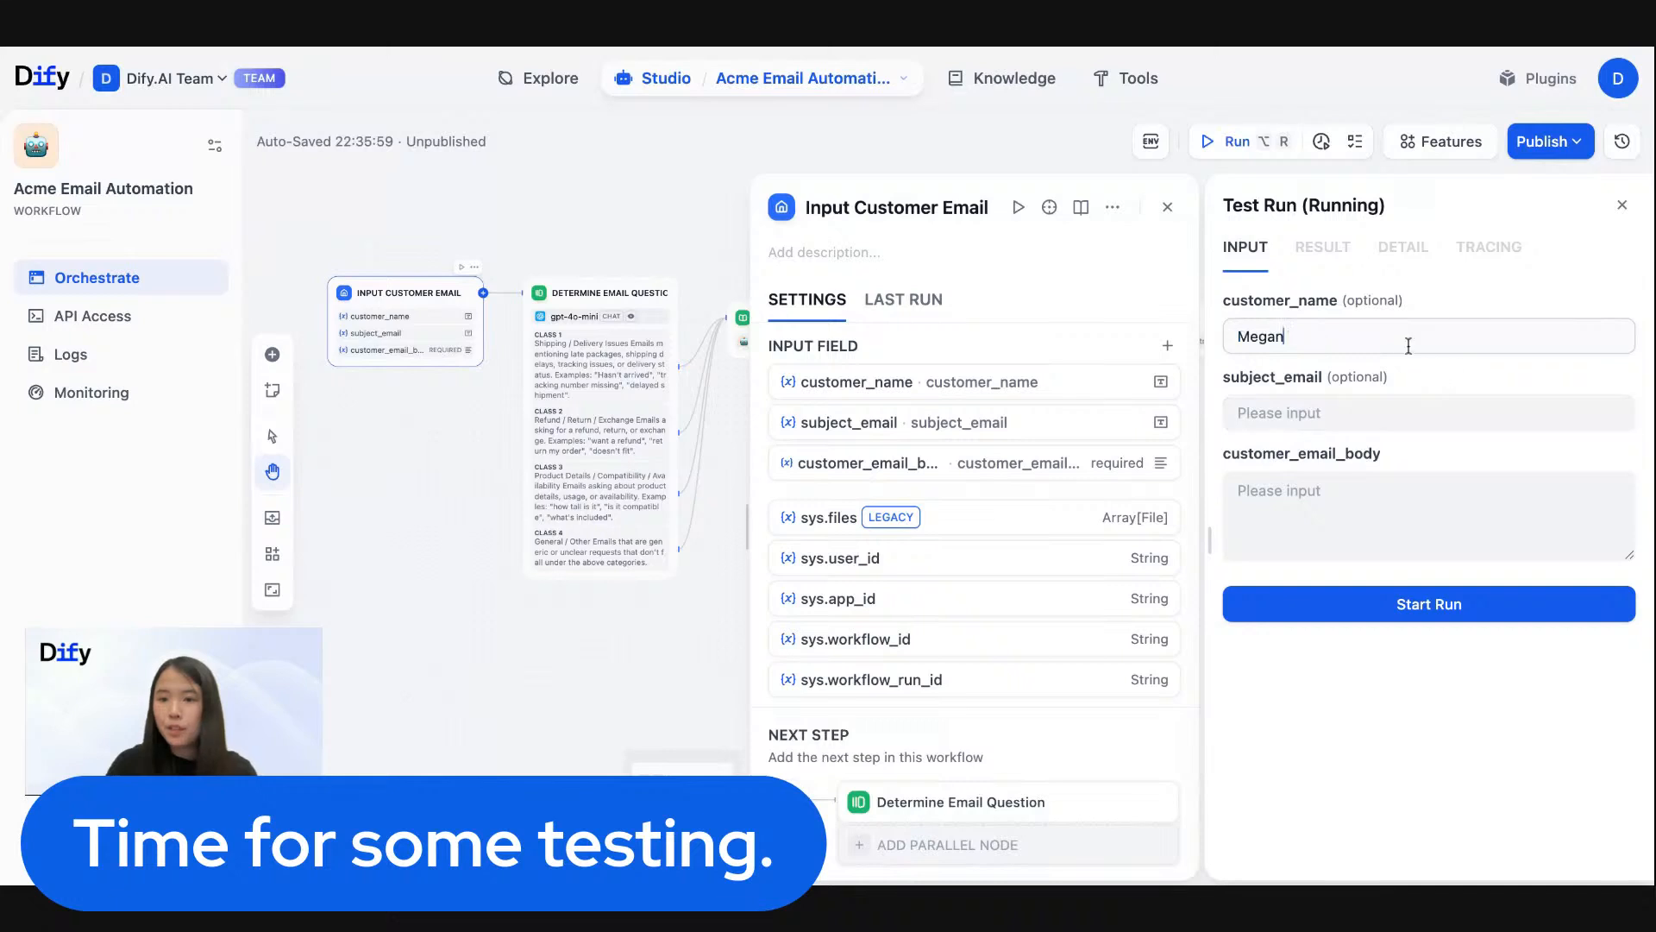
{"action": "left_click", "coordinate": [1301, 413]}
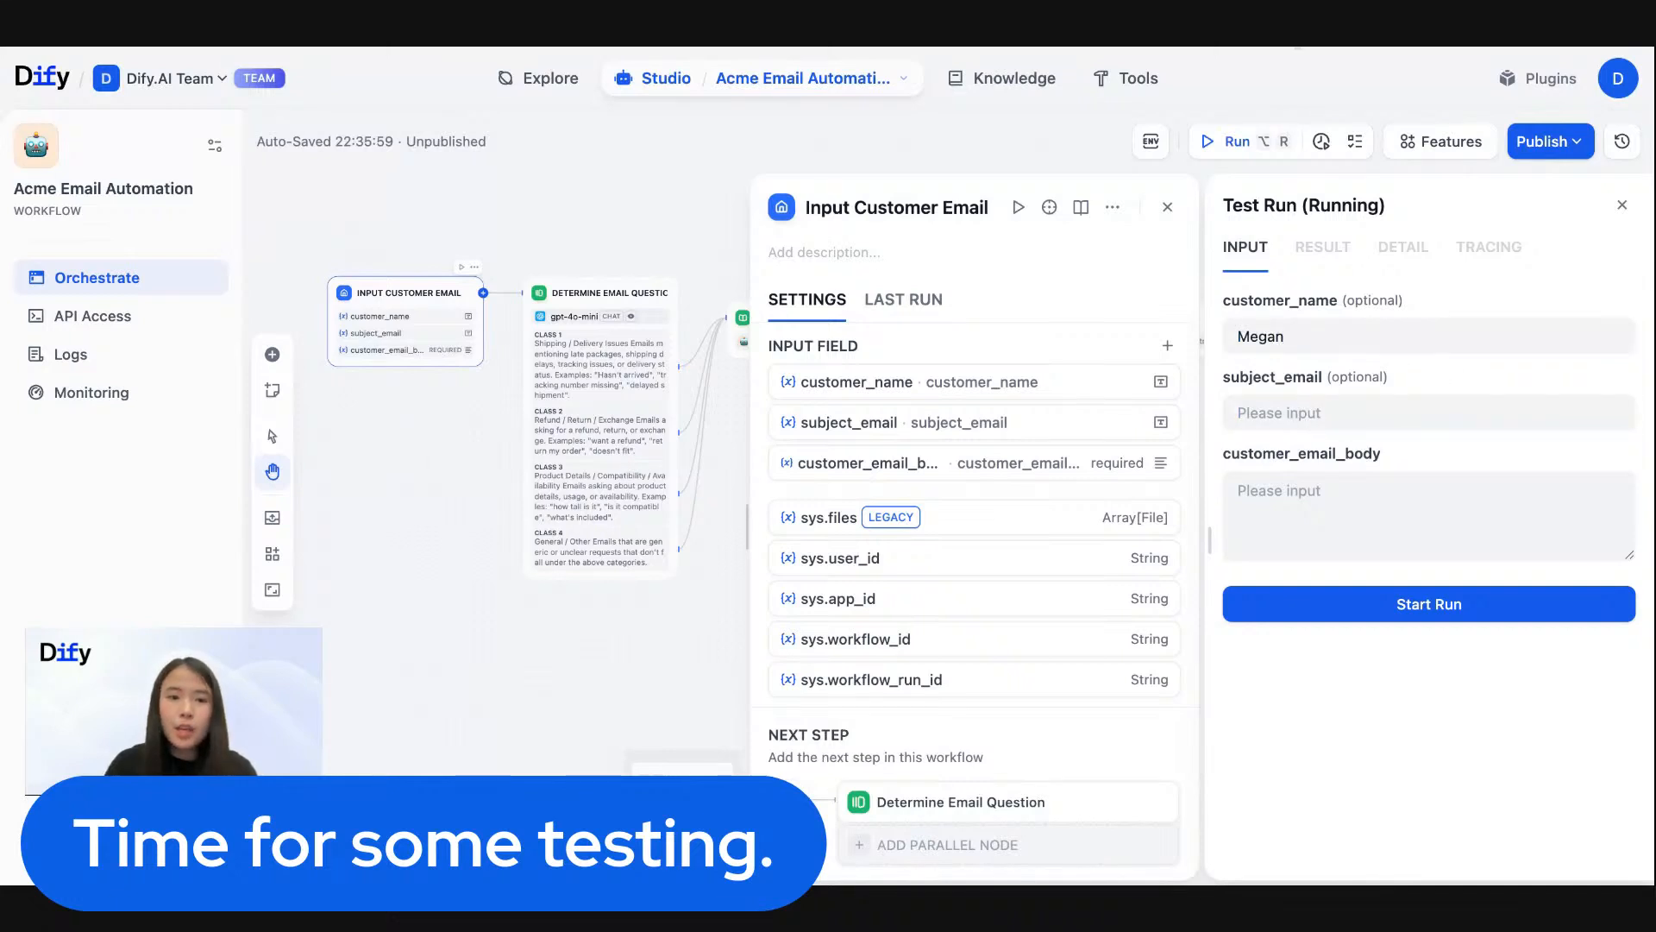
{"action": "left_click", "coordinate": [1363, 416]}
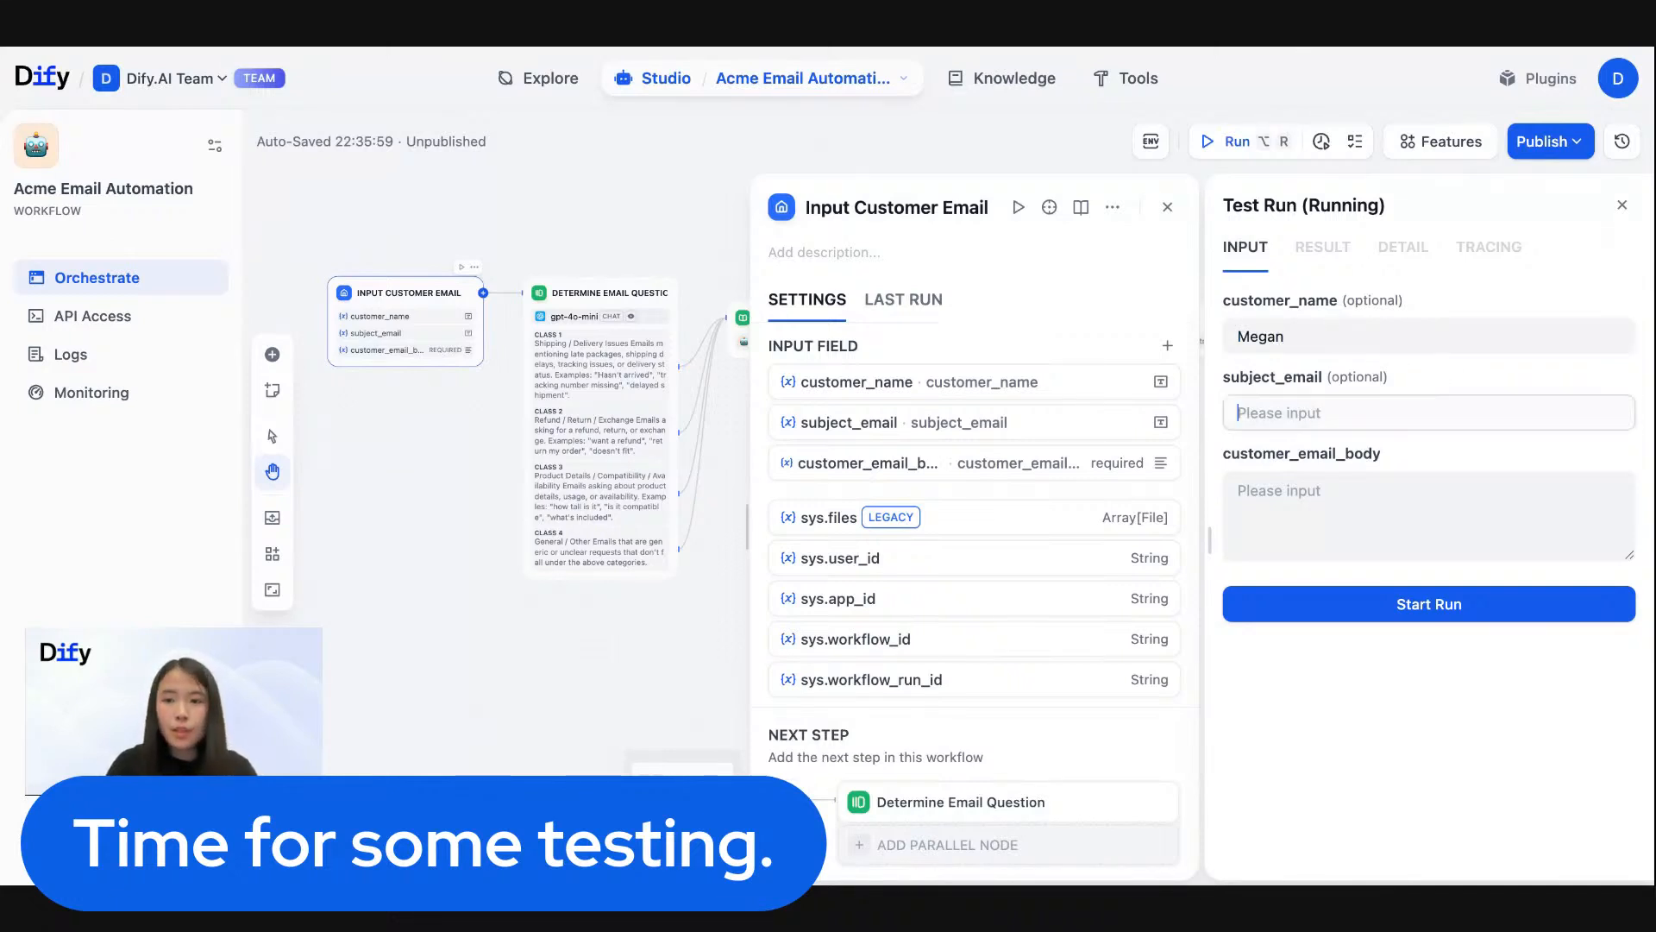
{"action": "type", "text": "Package still not here"}
- Paste the customer's message about the overdue order and stalled tracking into customer_email_body and start the test run
{"action": "left_click", "coordinate": [1331, 494]}
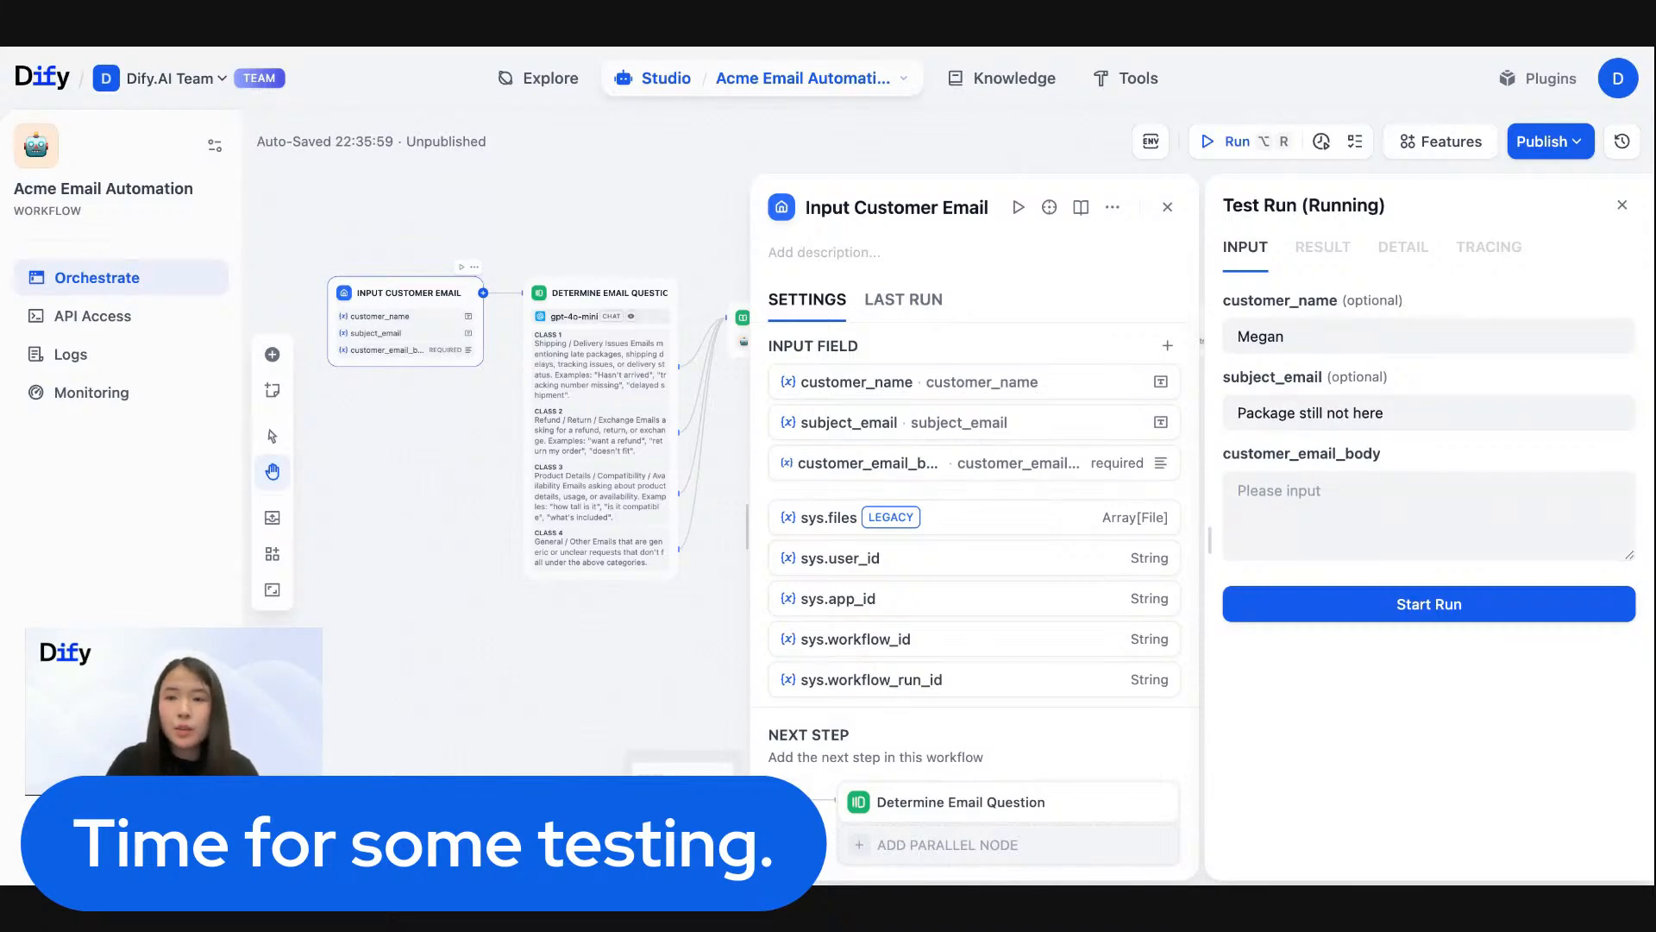
{"action": "left_click", "coordinate": [1426, 494]}
{"action": "key", "text": "super+v"}
{"action": "scroll", "coordinate": [1339, 502], "scroll_direction": "up", "scroll_amount": 3}
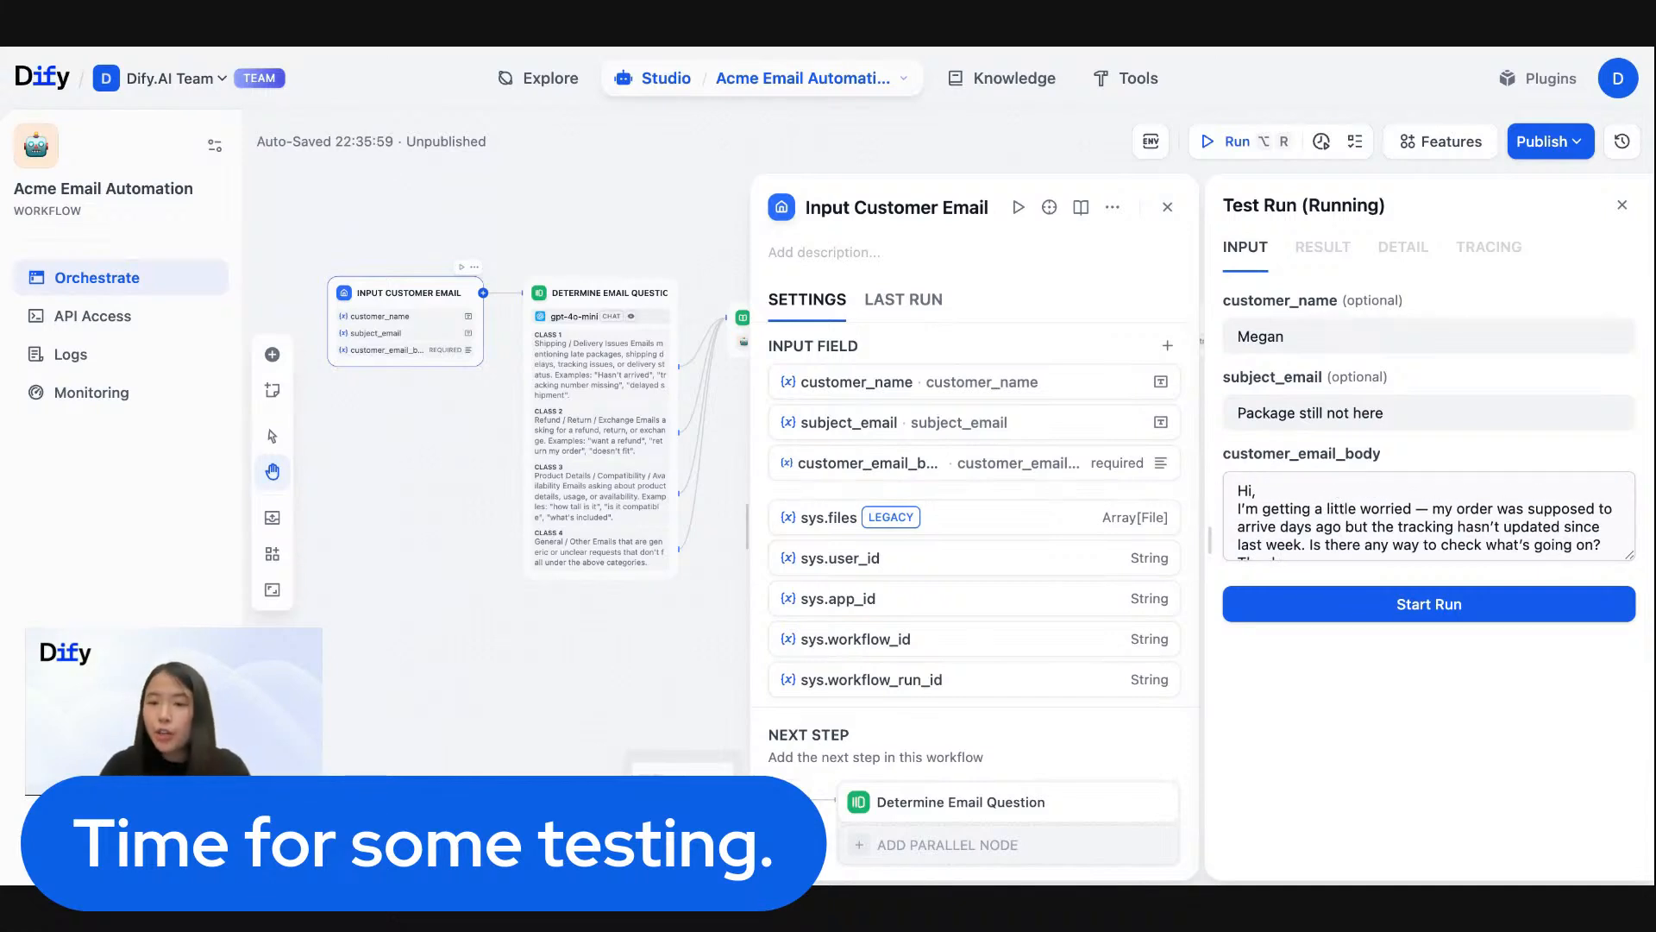
{"action": "scroll", "coordinate": [1426, 516], "scroll_direction": "down", "scroll_amount": 2}
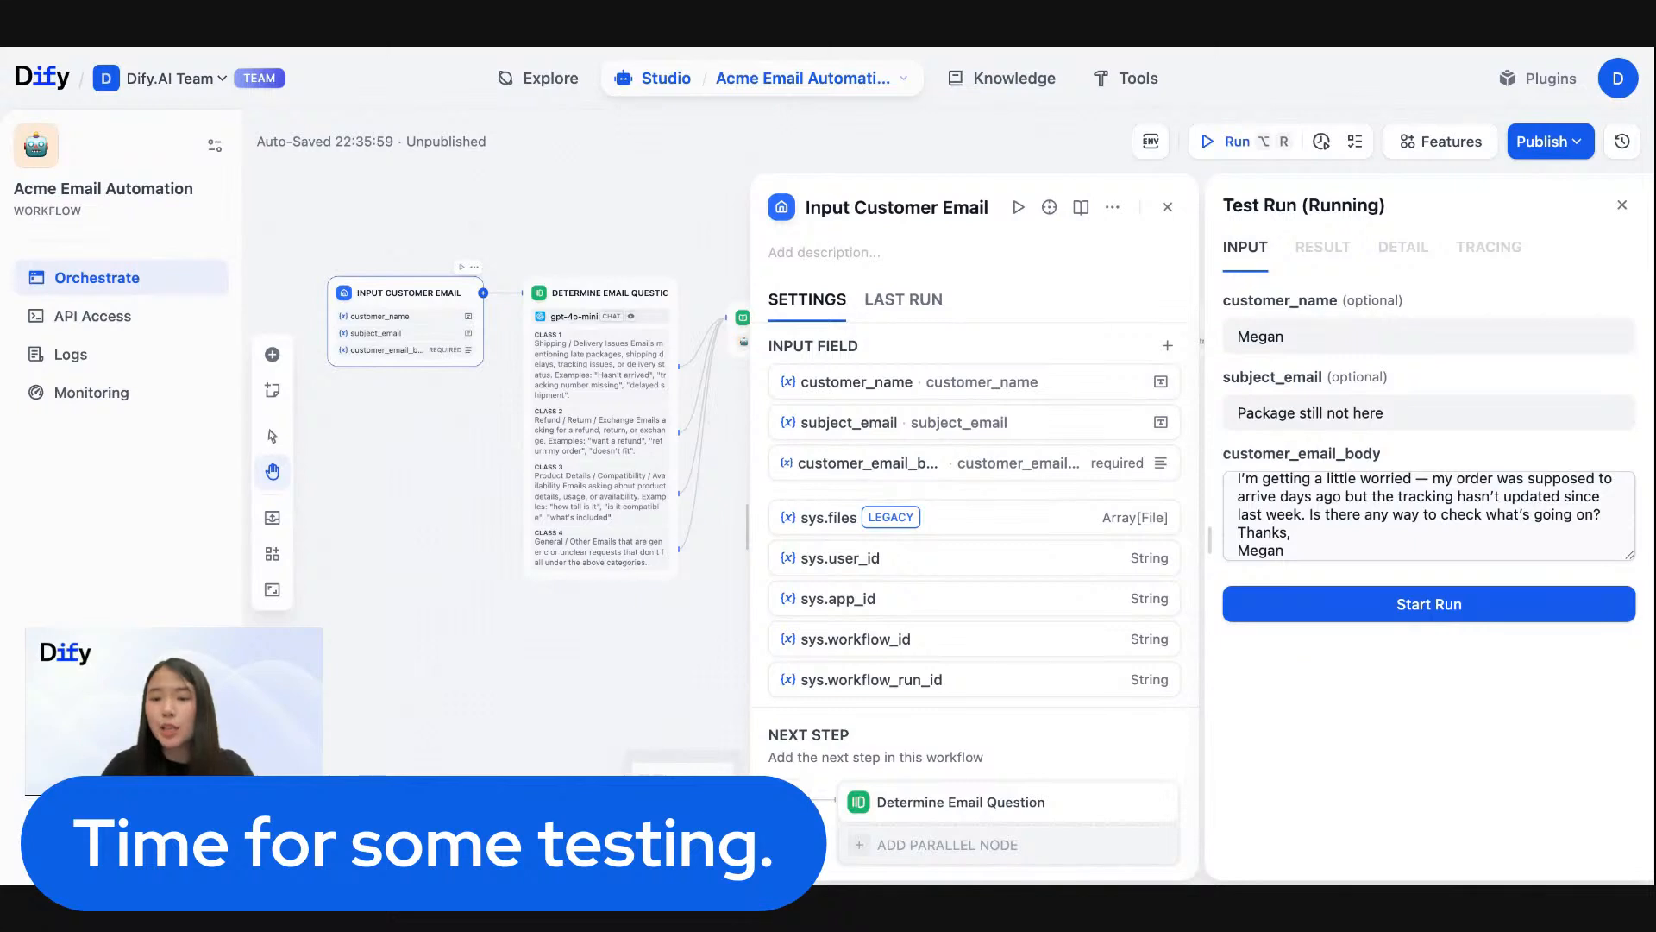
{"action": "left_click", "coordinate": [1168, 207]}
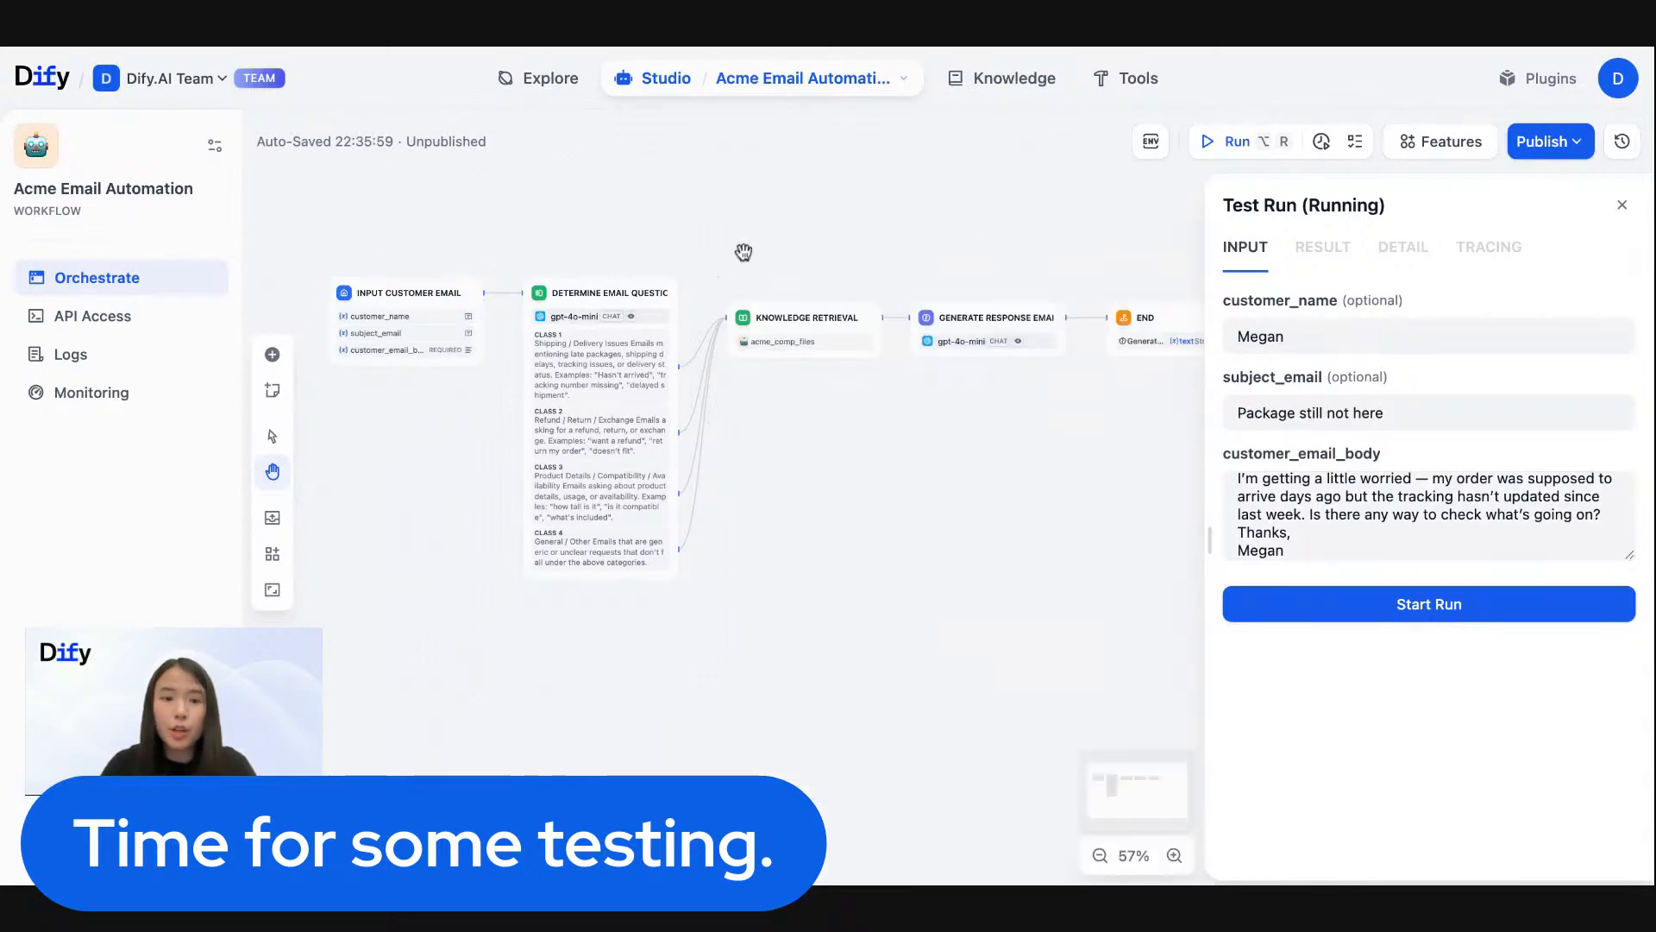
{"action": "left_click", "coordinate": [1350, 608]}
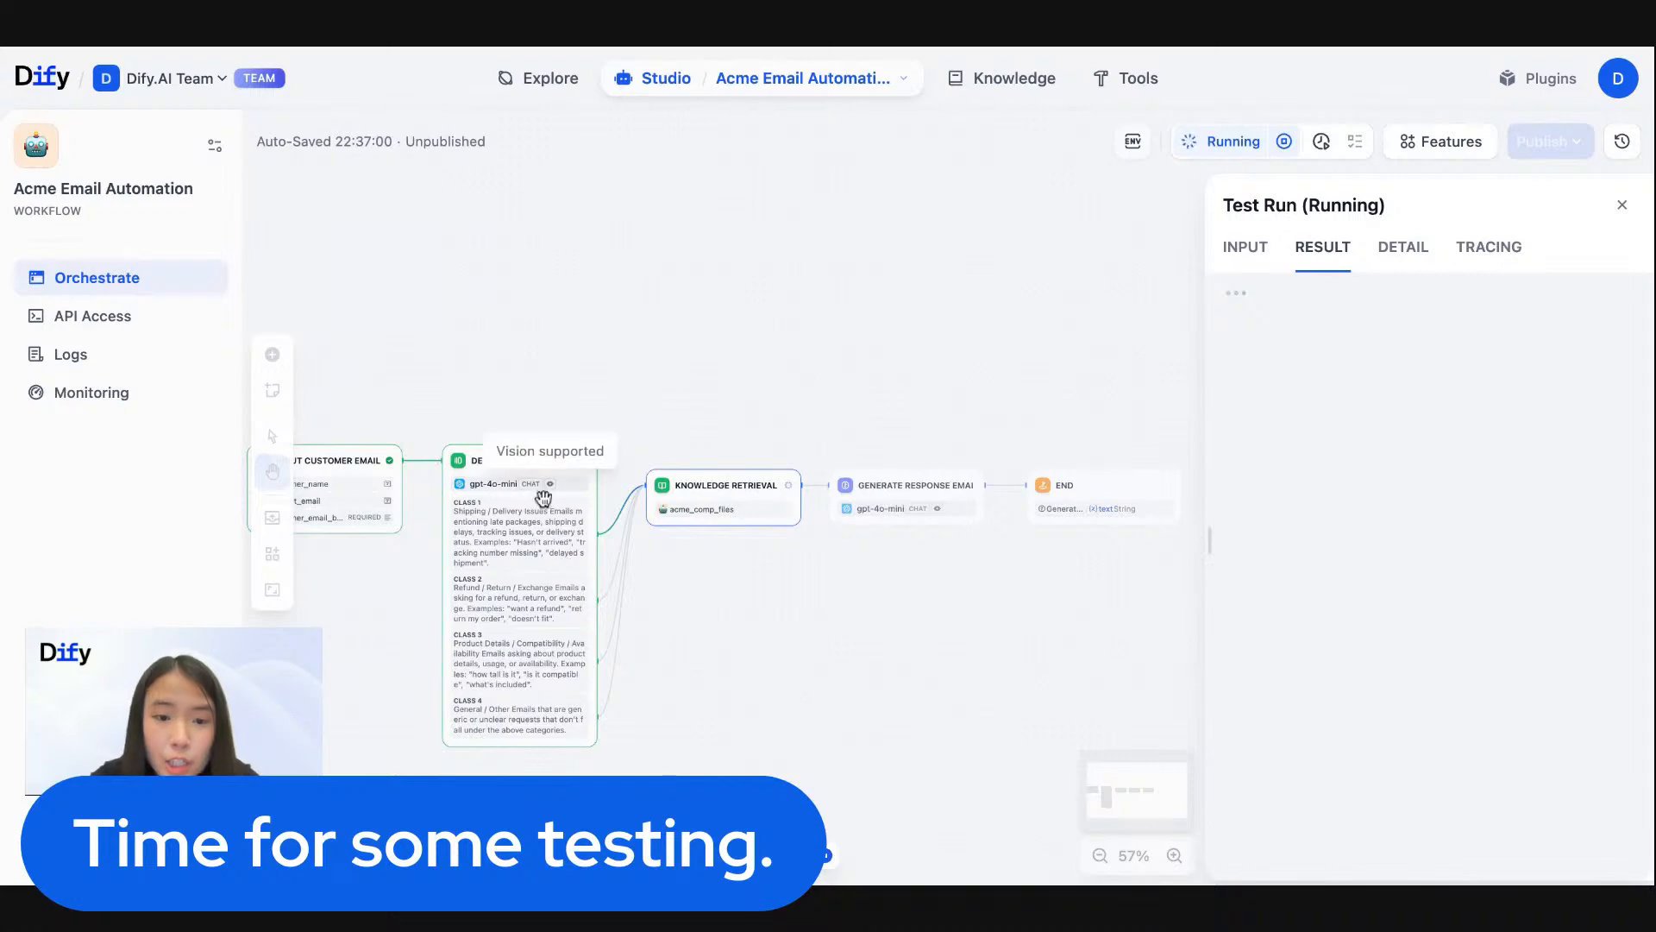
- Follow the test run through Generate Response Email to the End node and examine the generated reply's explanation of the delay
{"action": "scroll", "coordinate": [518, 537], "scroll_direction": "up", "scroll_amount": 10}
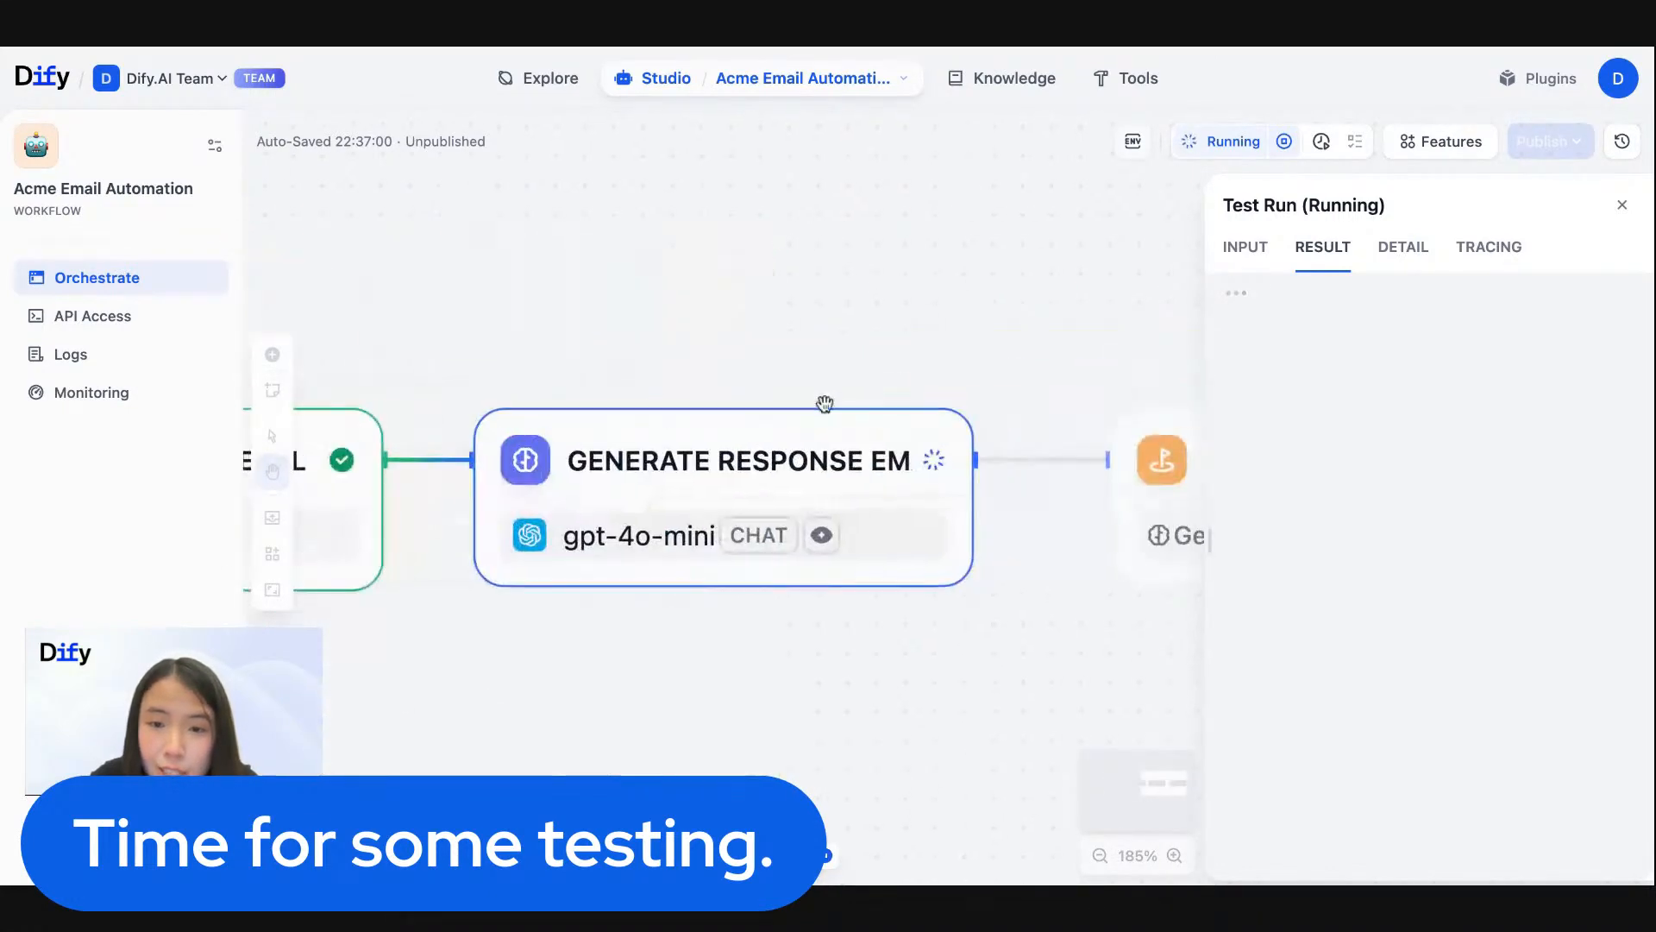
{"action": "left_click_drag", "start_coordinate": [525, 313], "coordinate": [1194, 304]}
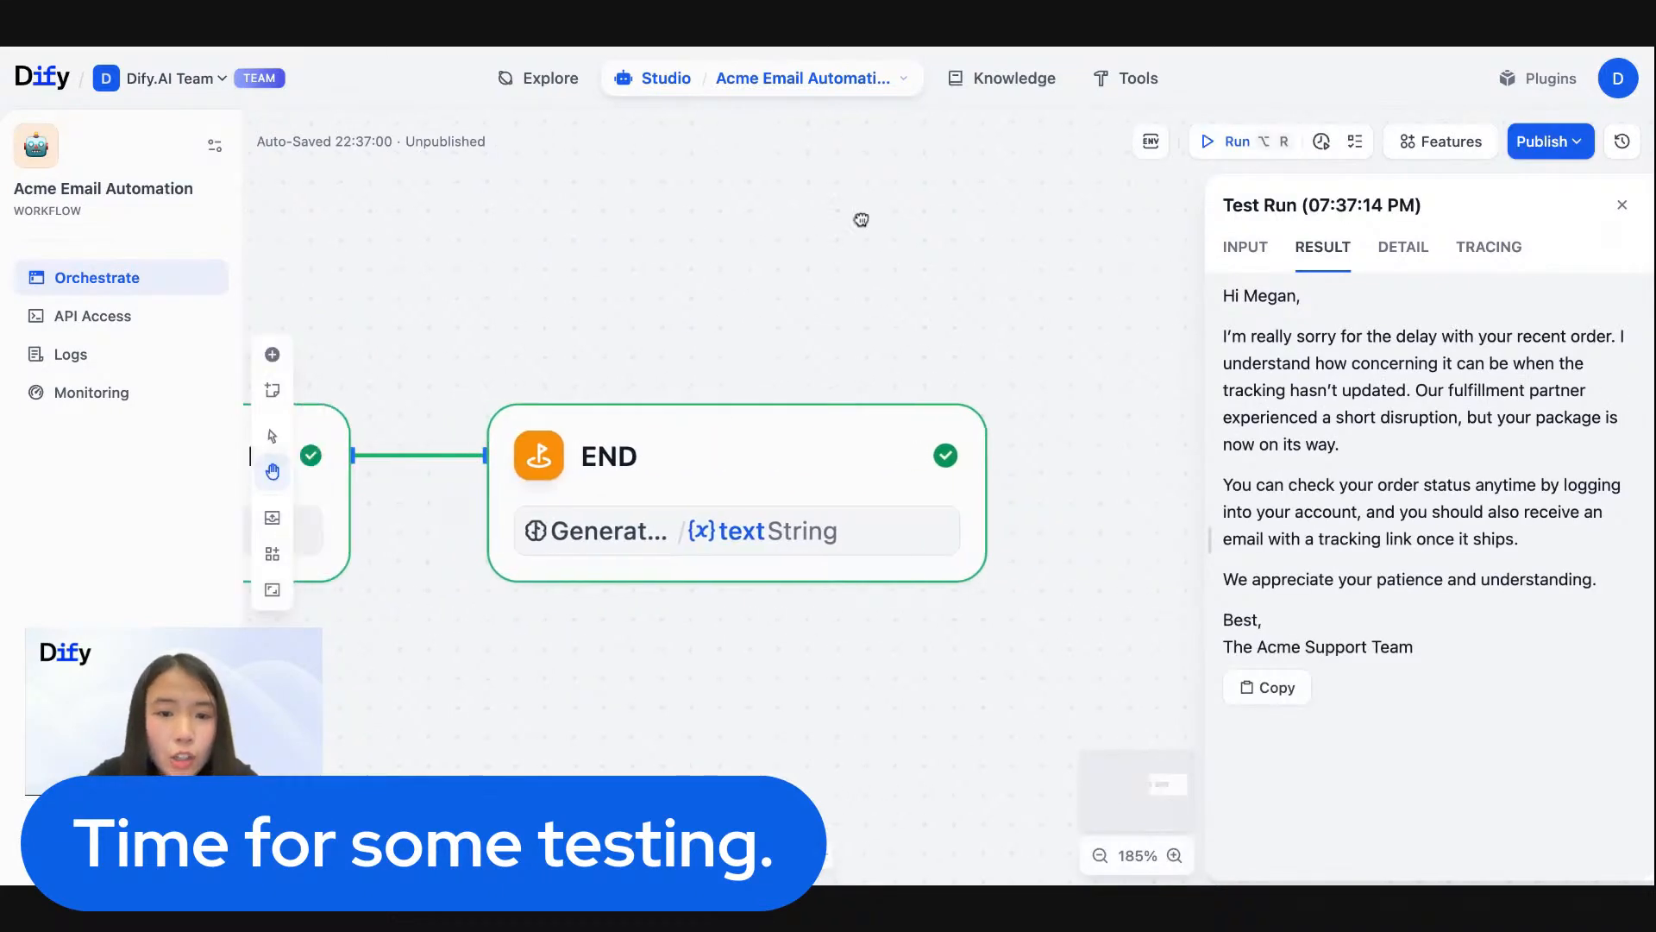
{"action": "left_click_drag", "start_coordinate": [507, 314], "coordinate": [932, 336]}
{"action": "scroll", "coordinate": [932, 336], "scroll_direction": "down", "scroll_amount": 4}
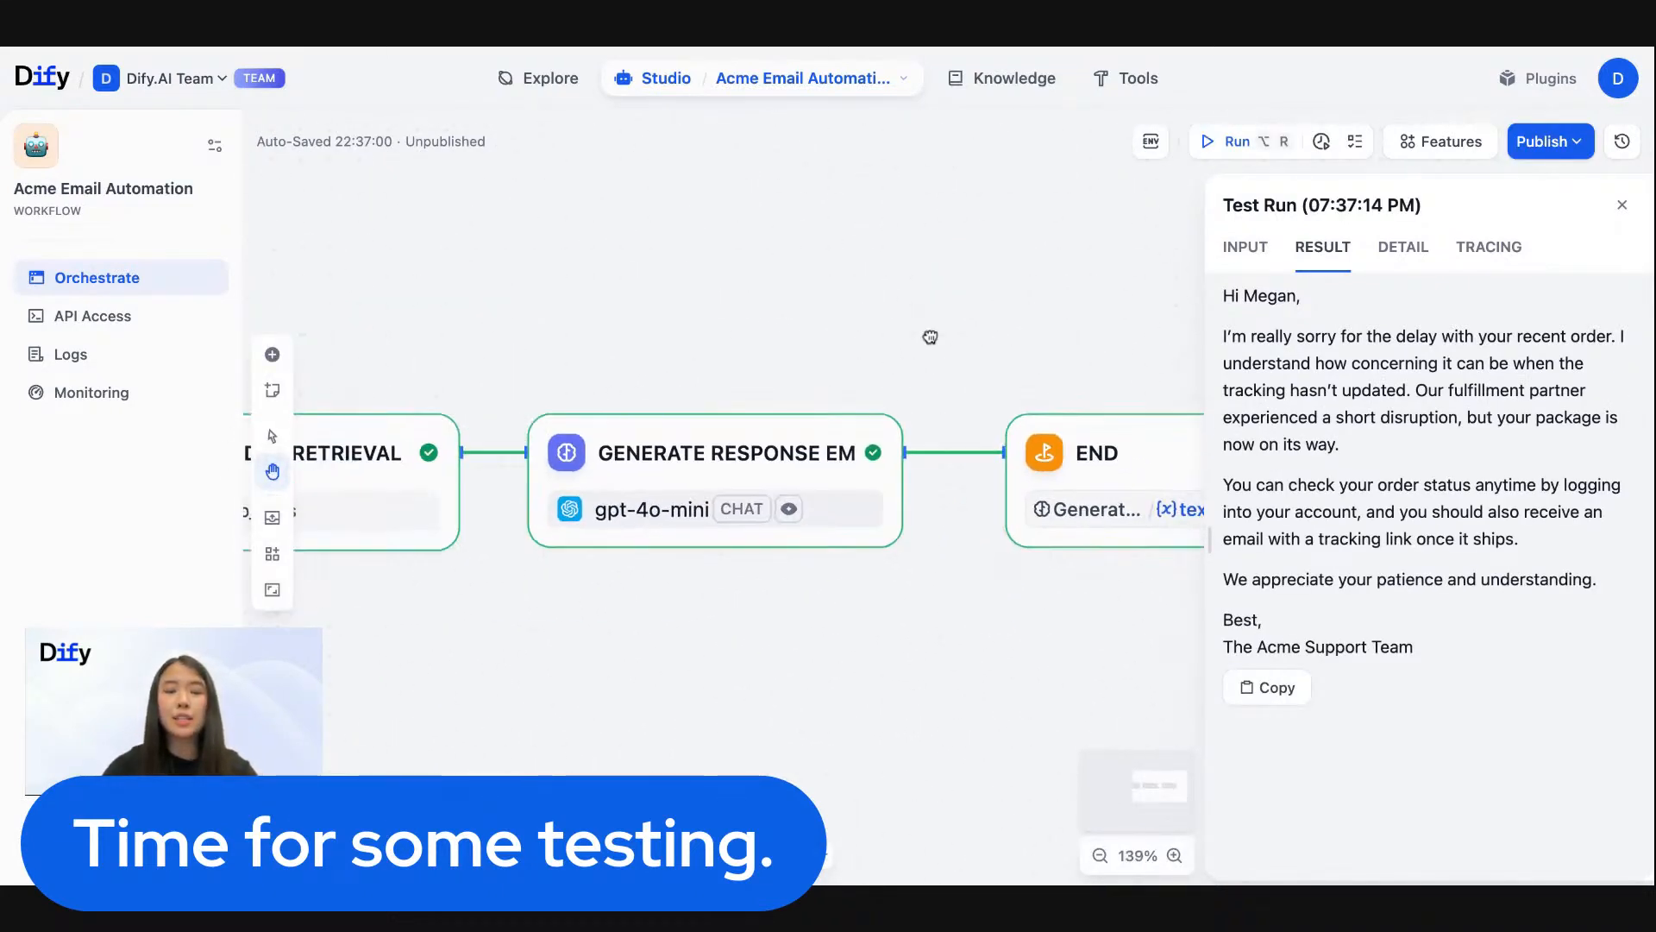
{"action": "left_click_drag", "start_coordinate": [700, 321], "coordinate": [499, 284]}
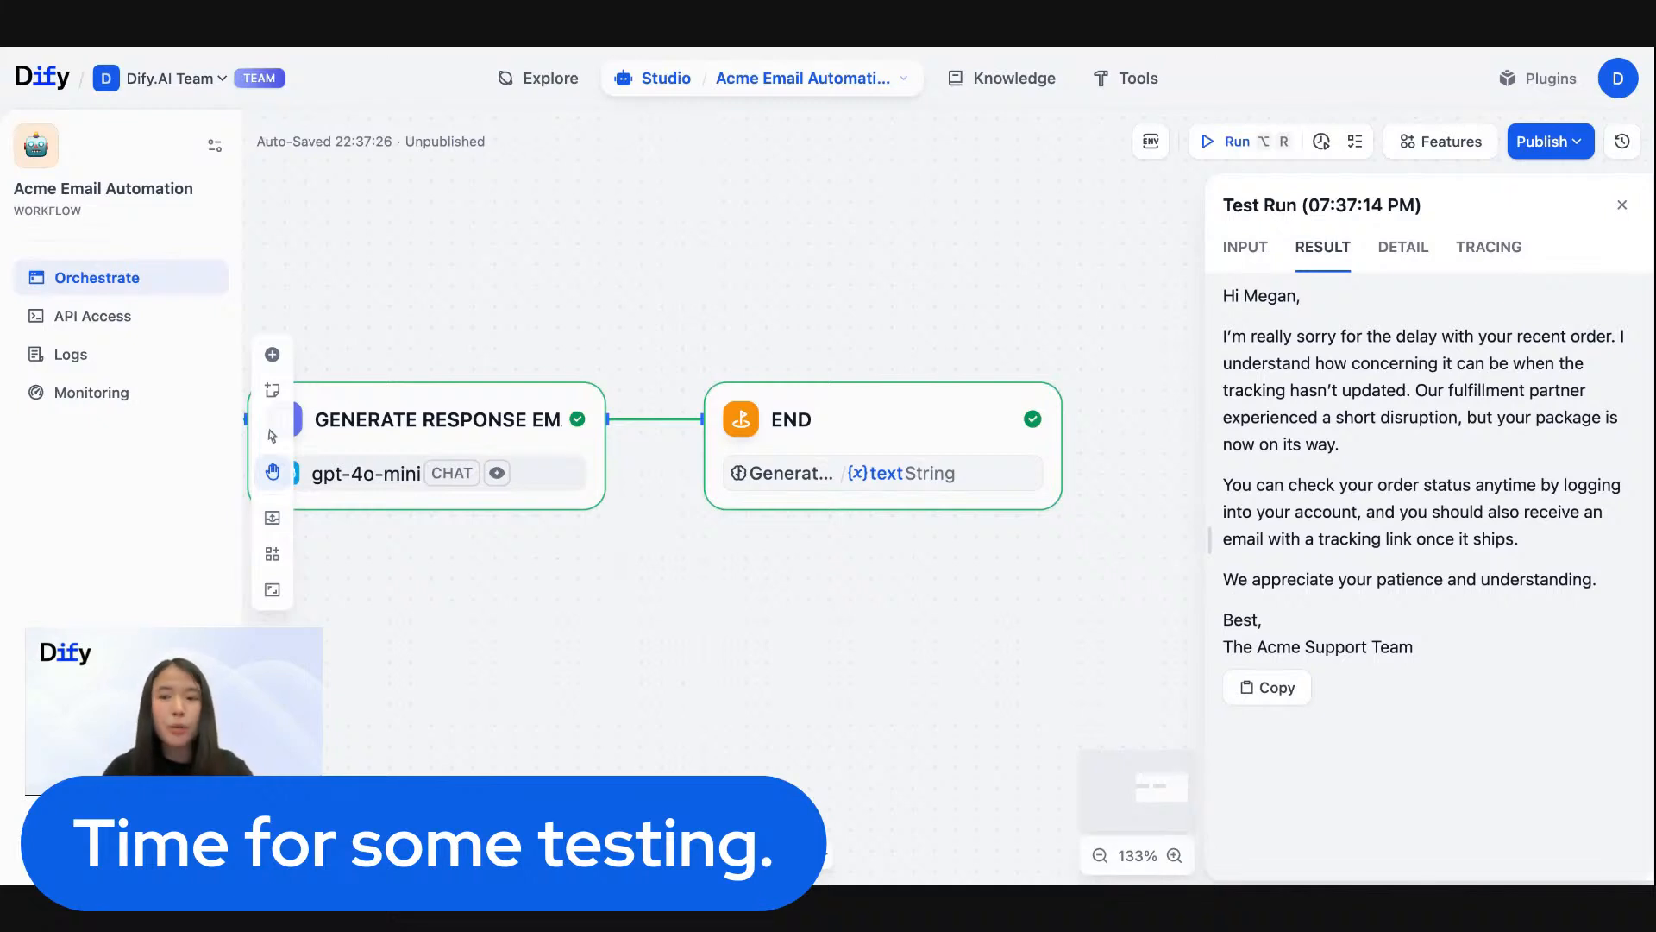
{"action": "left_click_drag", "start_coordinate": [1380, 452], "coordinate": [1414, 390]}
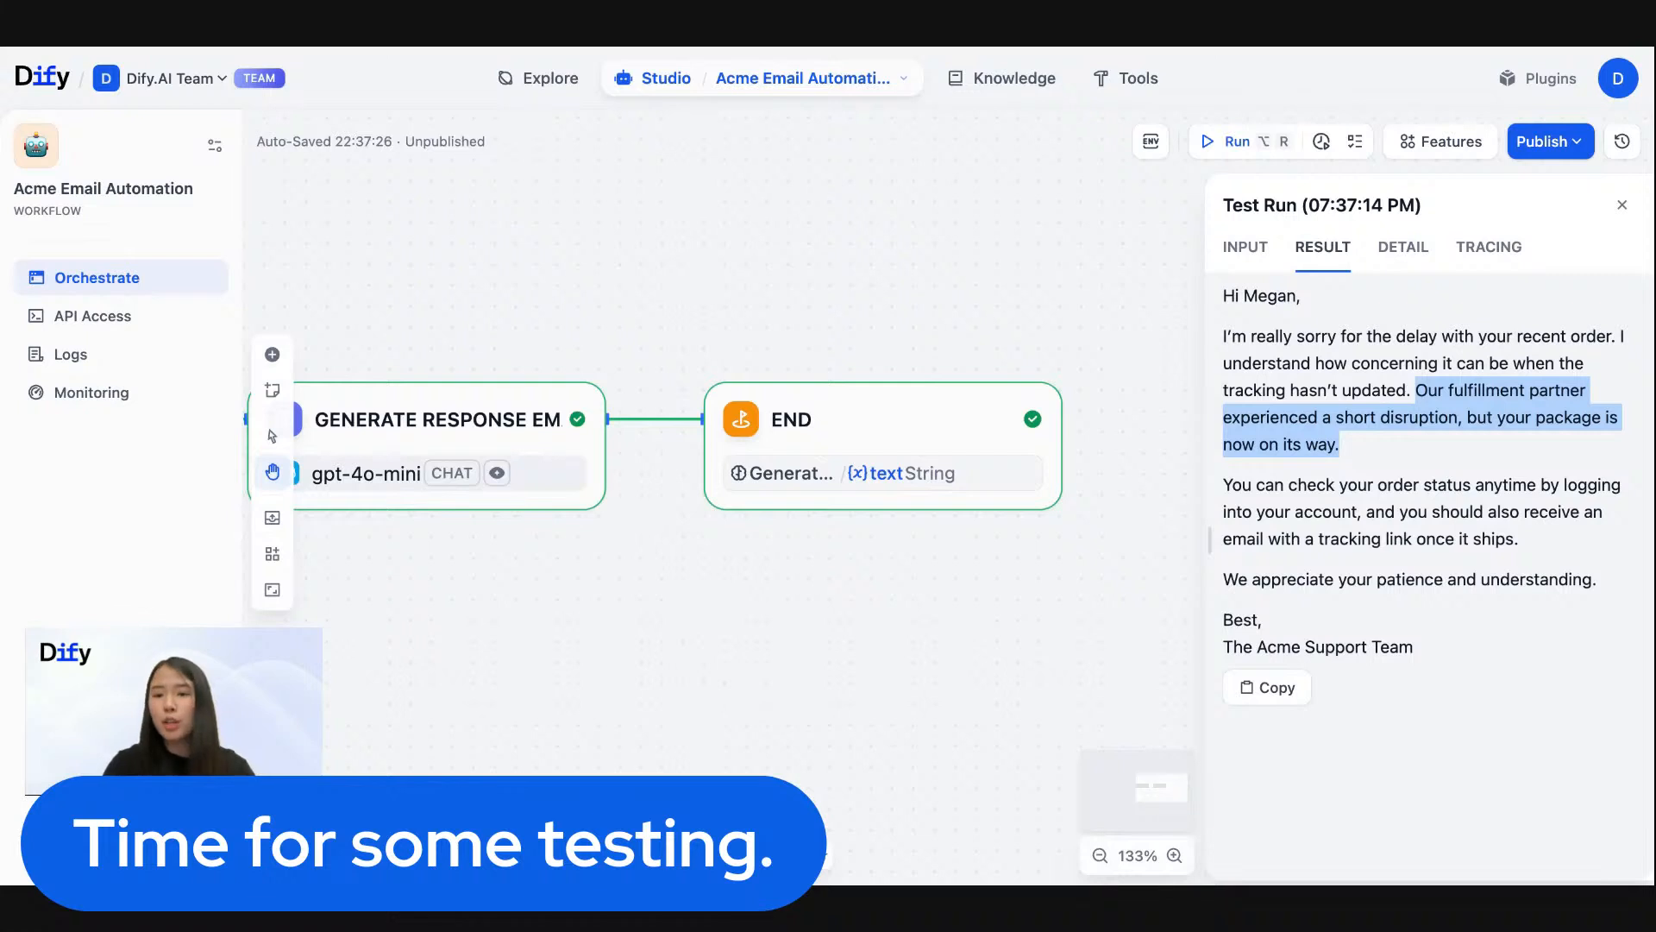
{"action": "left_click", "coordinate": [1439, 395]}
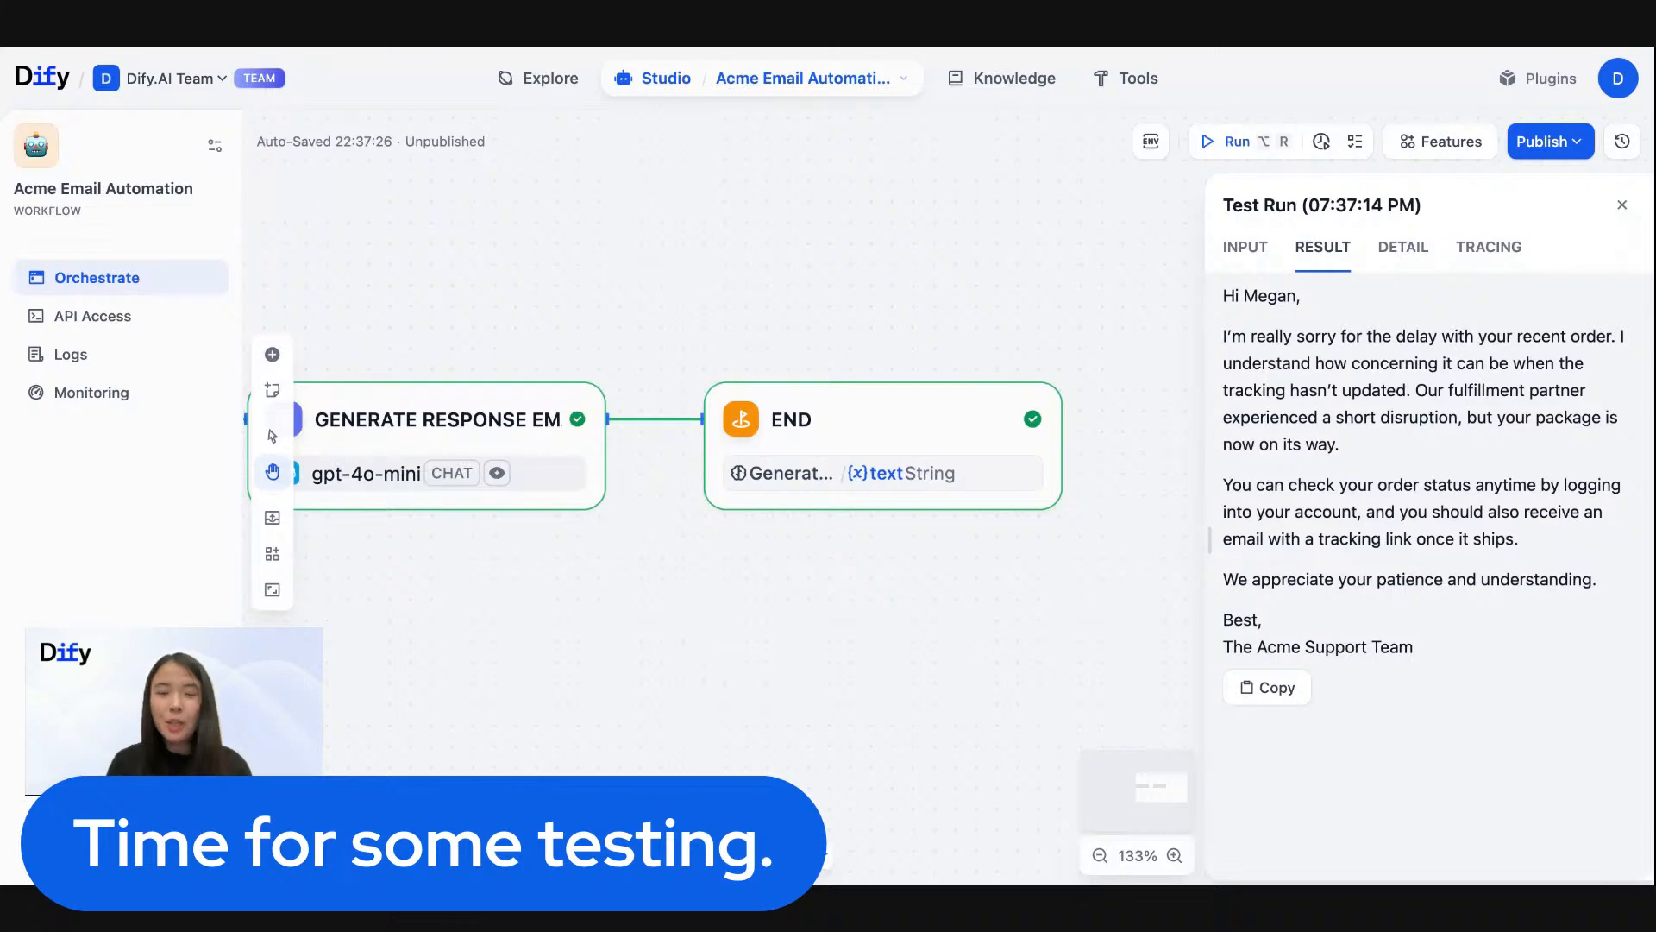
- Return to the test run inputs, set subject_email to "Return request for wrong item" and replace customer_name with the new customer's name
{"action": "left_click_drag", "start_coordinate": [555, 284], "coordinate": [1202, 285]}
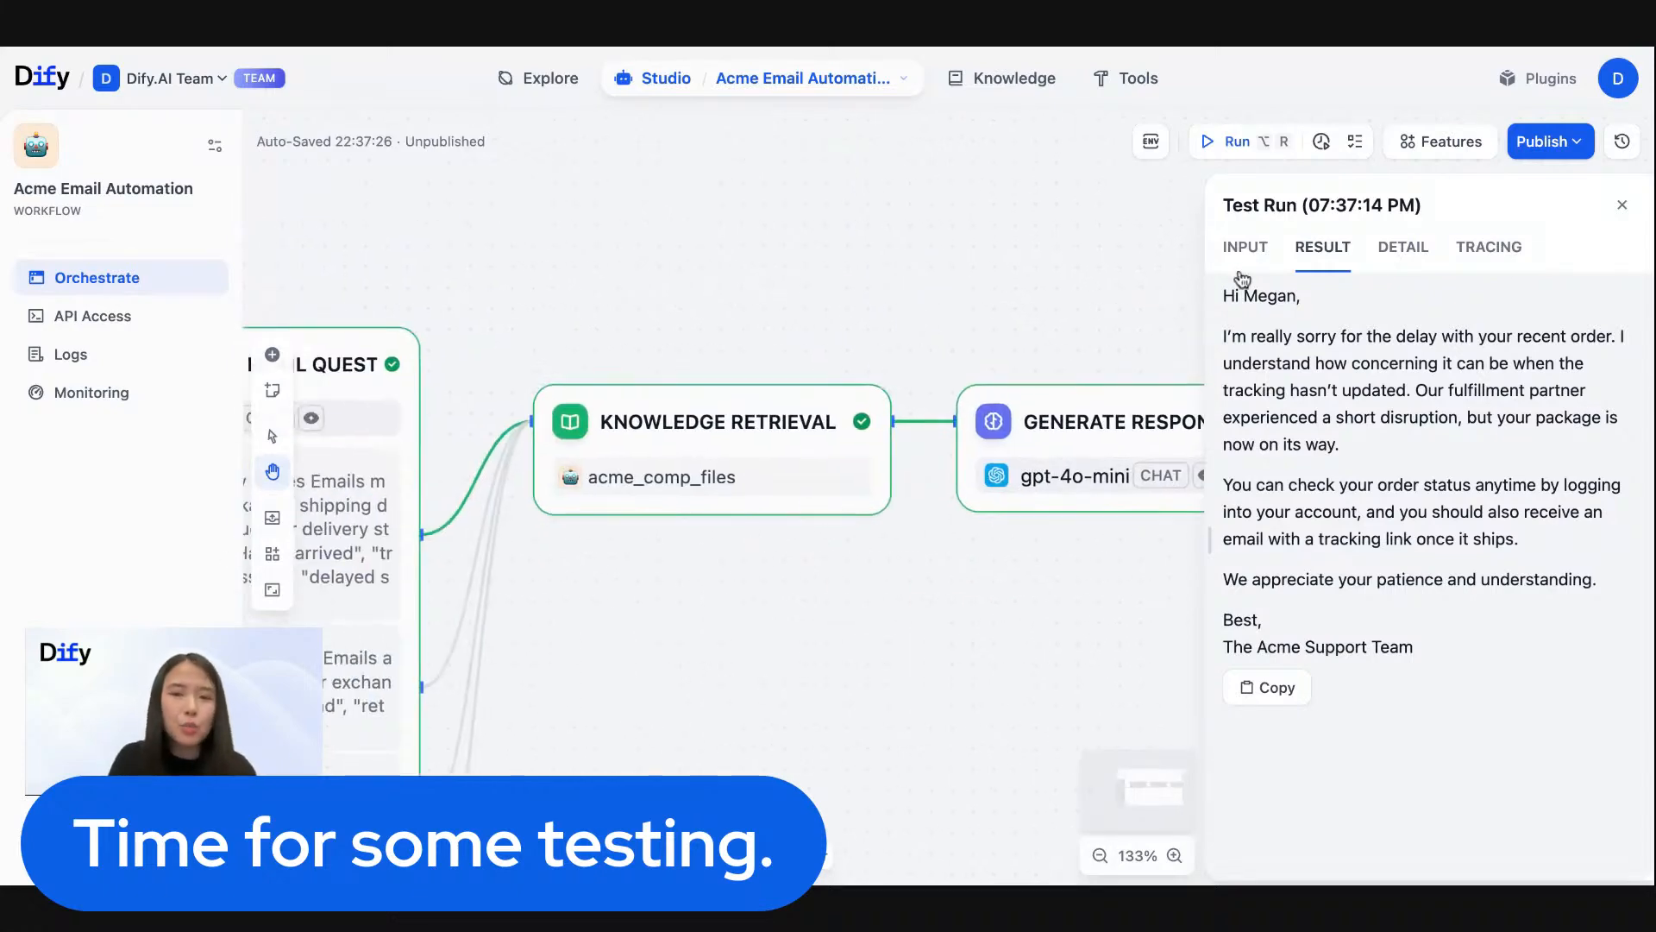
{"action": "left_click_drag", "start_coordinate": [469, 263], "coordinate": [845, 163]}
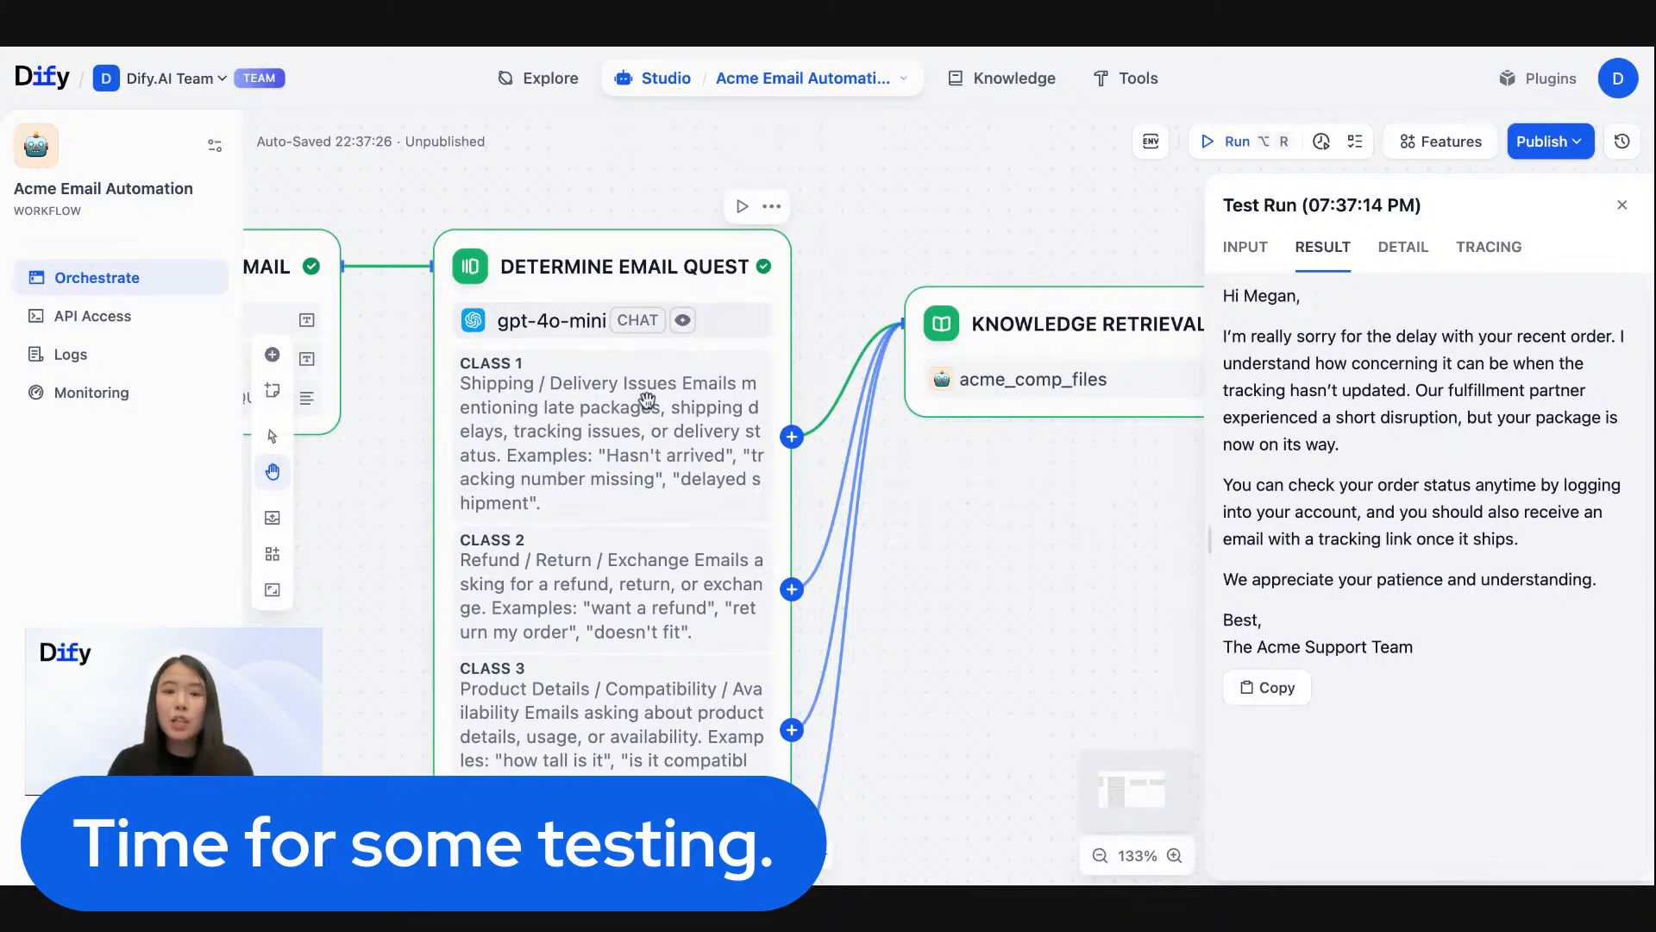
{"action": "left_click", "coordinate": [1263, 248]}
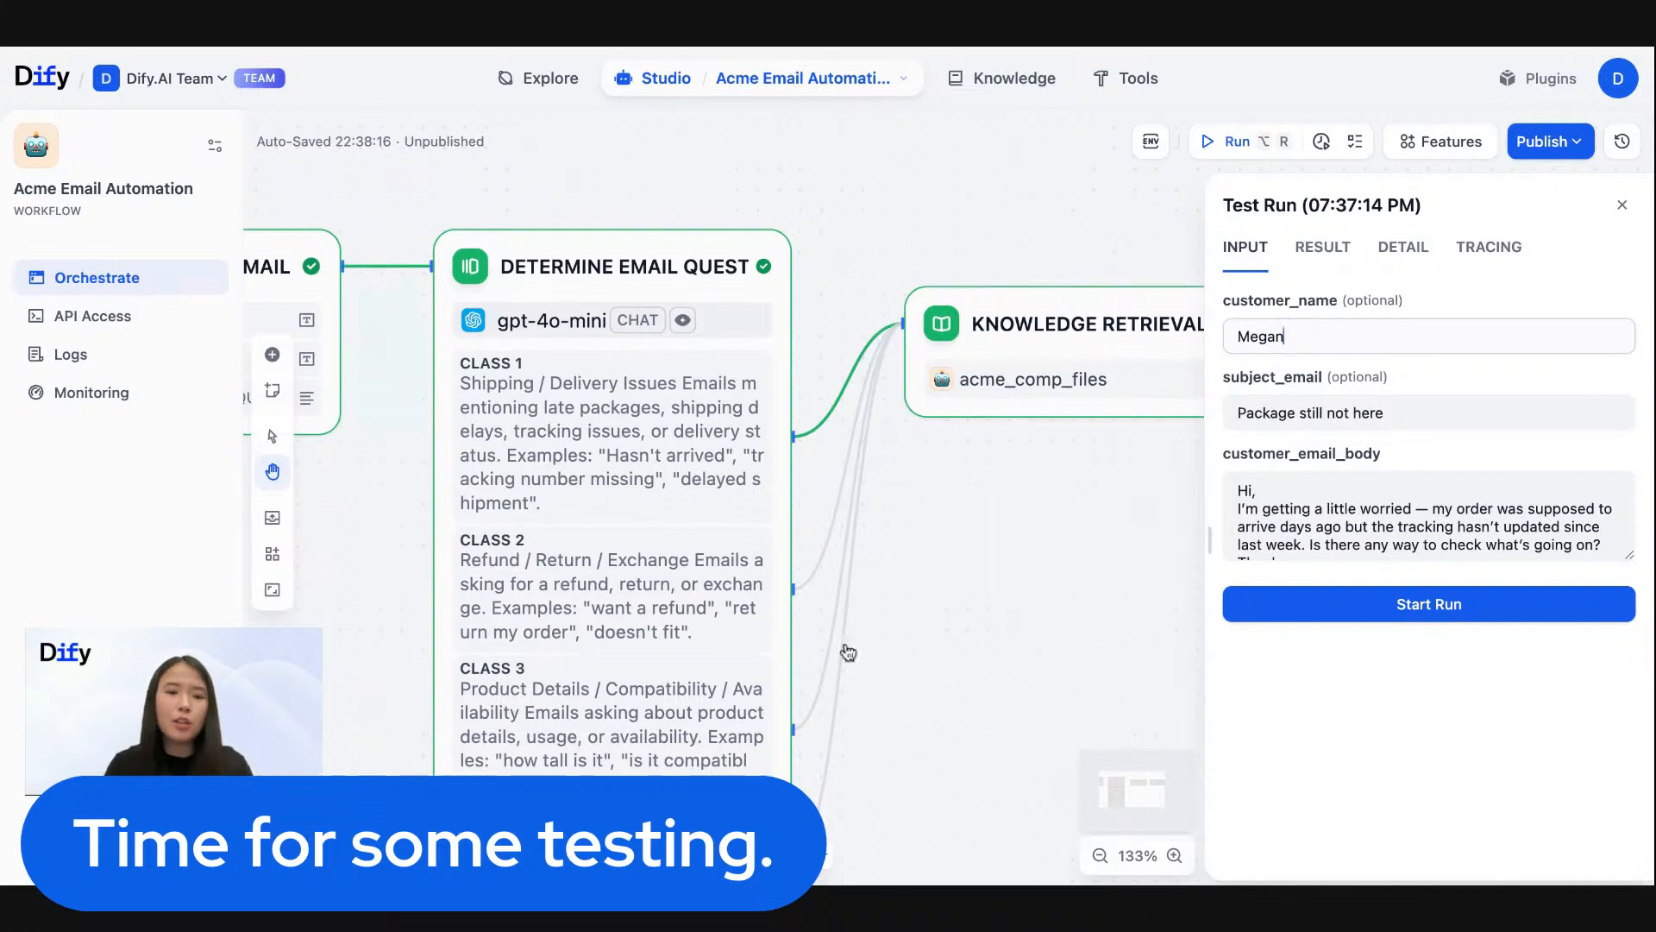
{"action": "key", "text": "super+a"}
{"action": "key", "text": "BackSpace"}
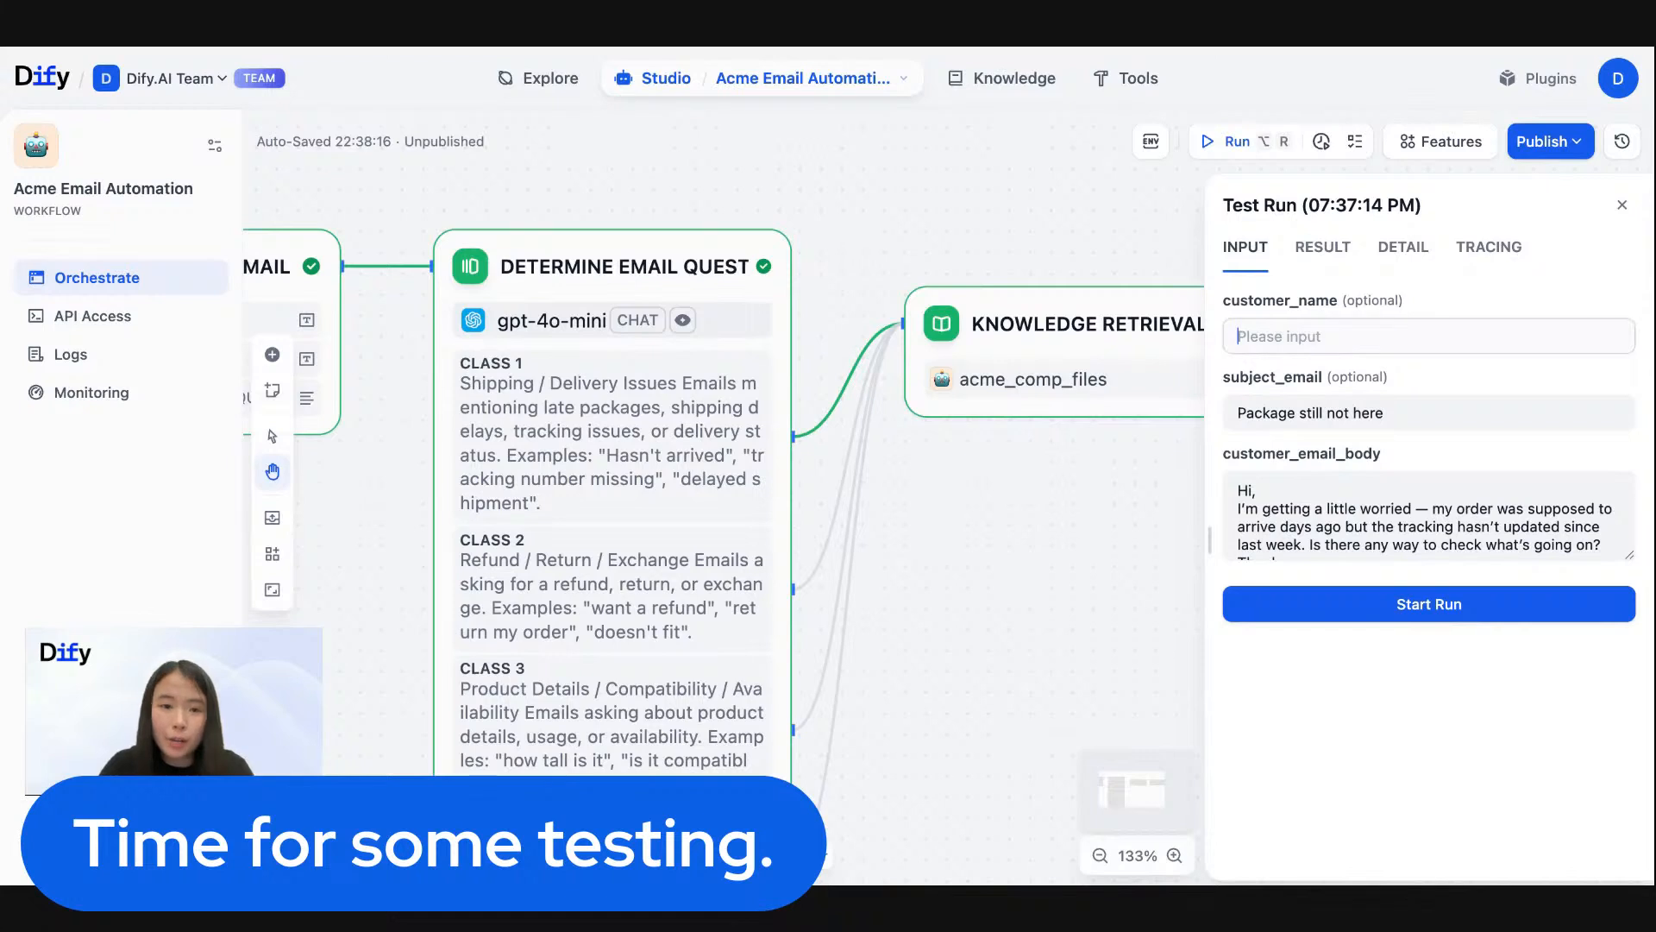
{"action": "left_click_drag", "start_coordinate": [394, 572], "coordinate": [496, 459]}
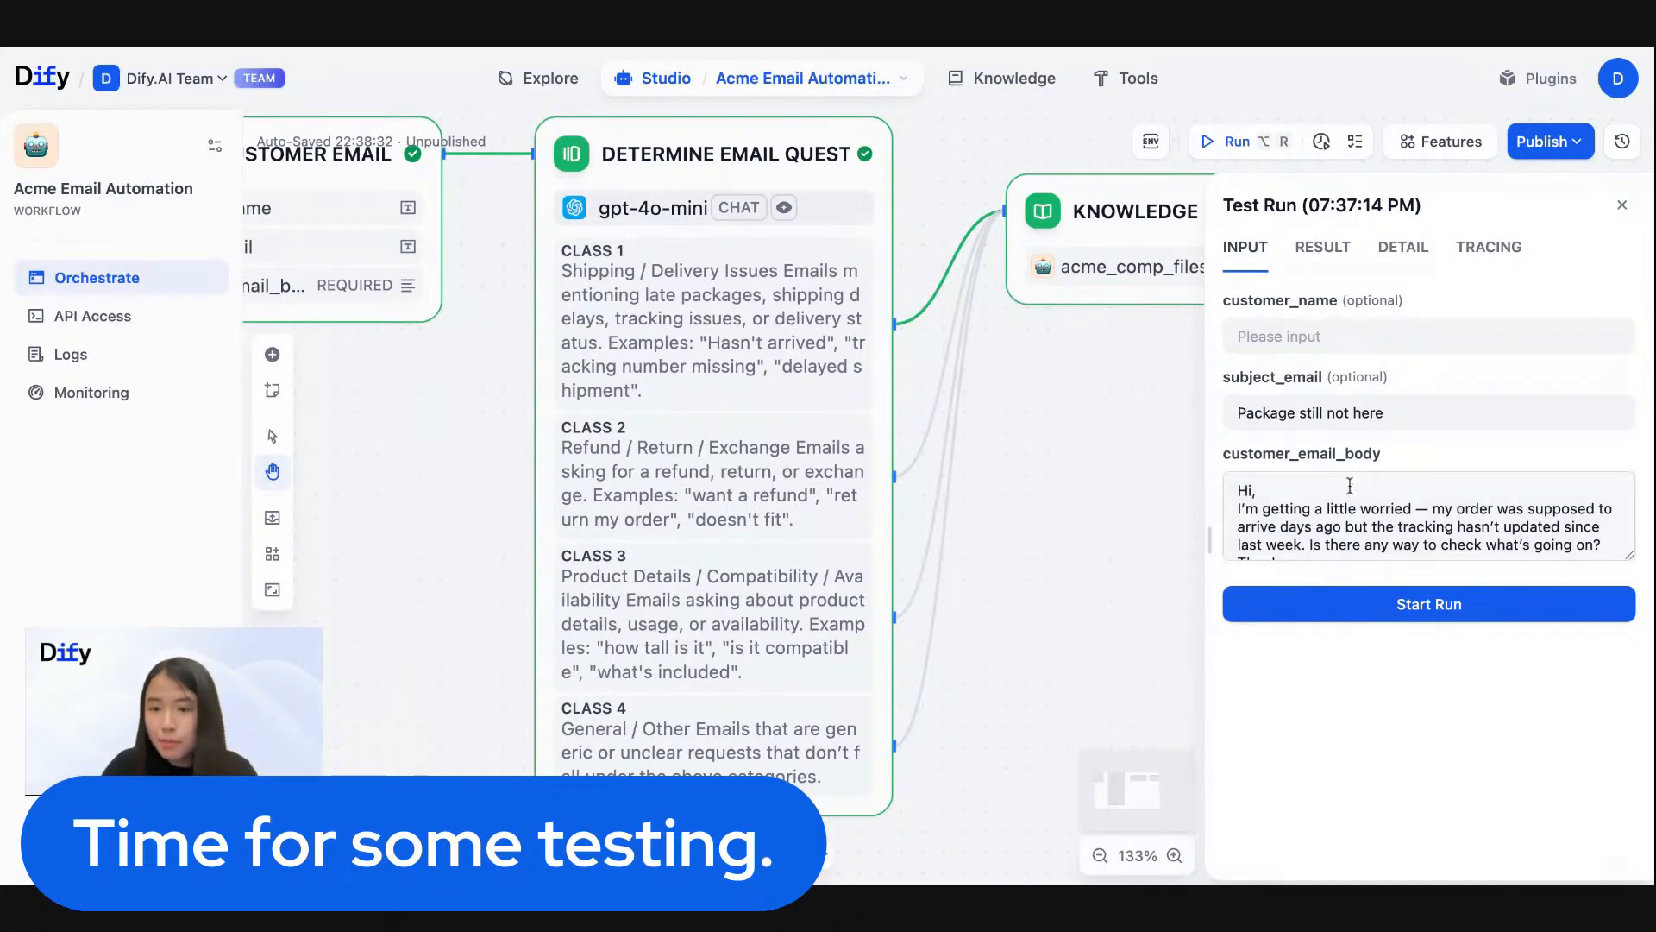
{"action": "triple_click", "coordinate": [1369, 414]}
{"action": "type", "text": "Return request for wrong item"}
{"action": "left_click", "coordinate": [1273, 336]}
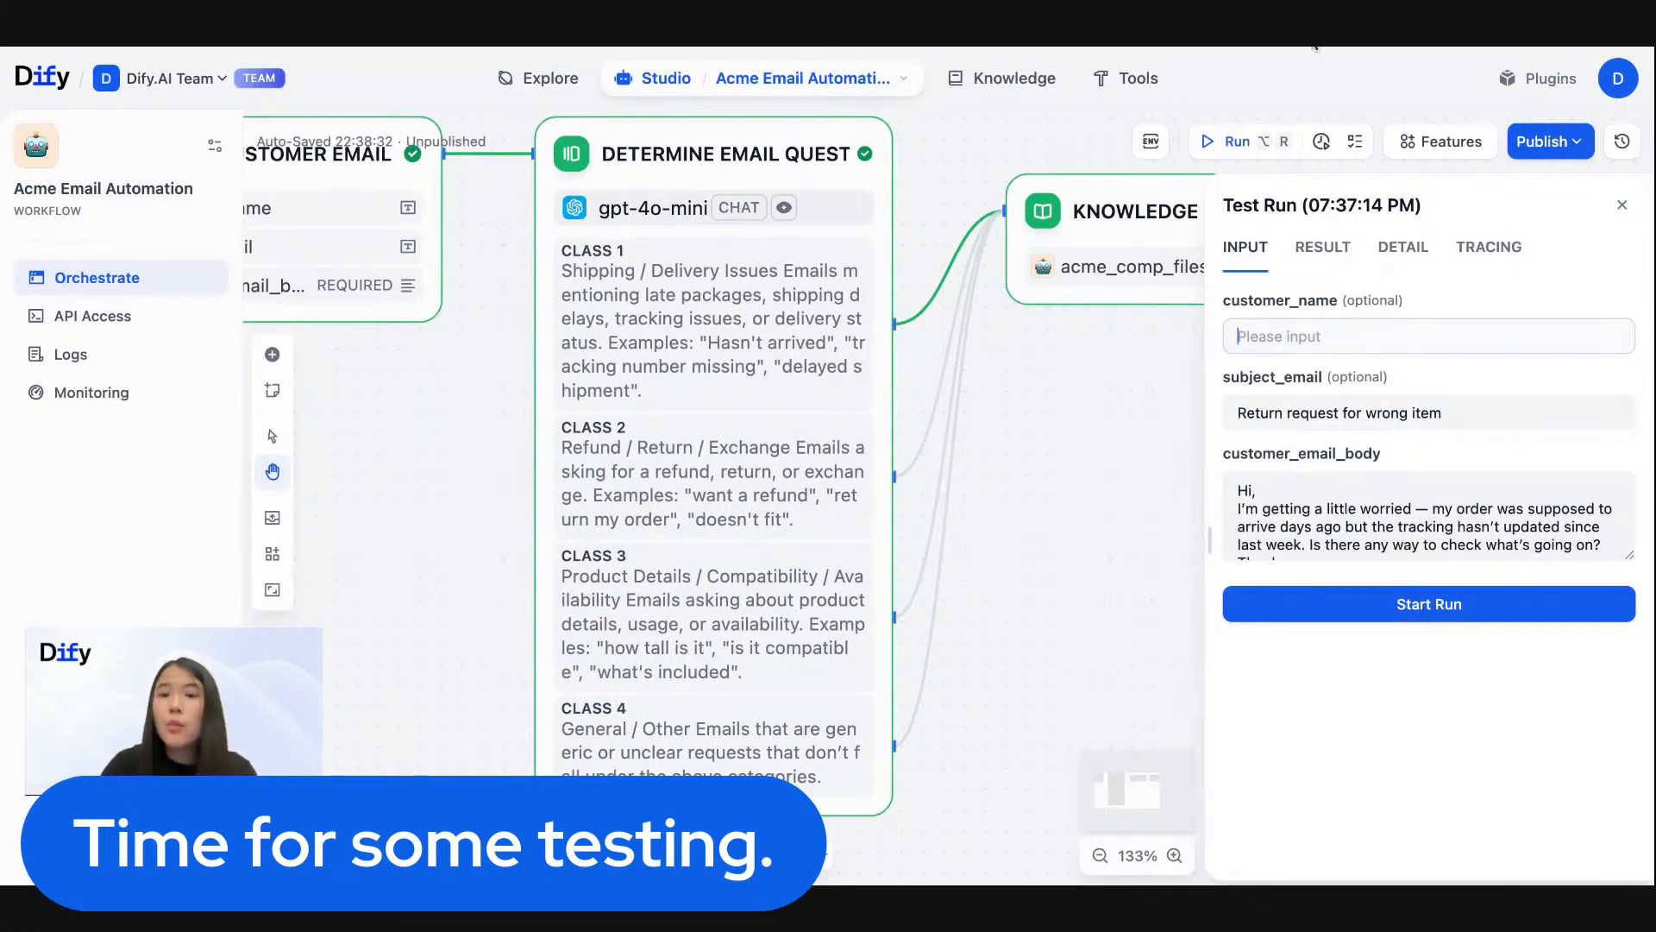
{"action": "left_click", "coordinate": [1314, 48]}
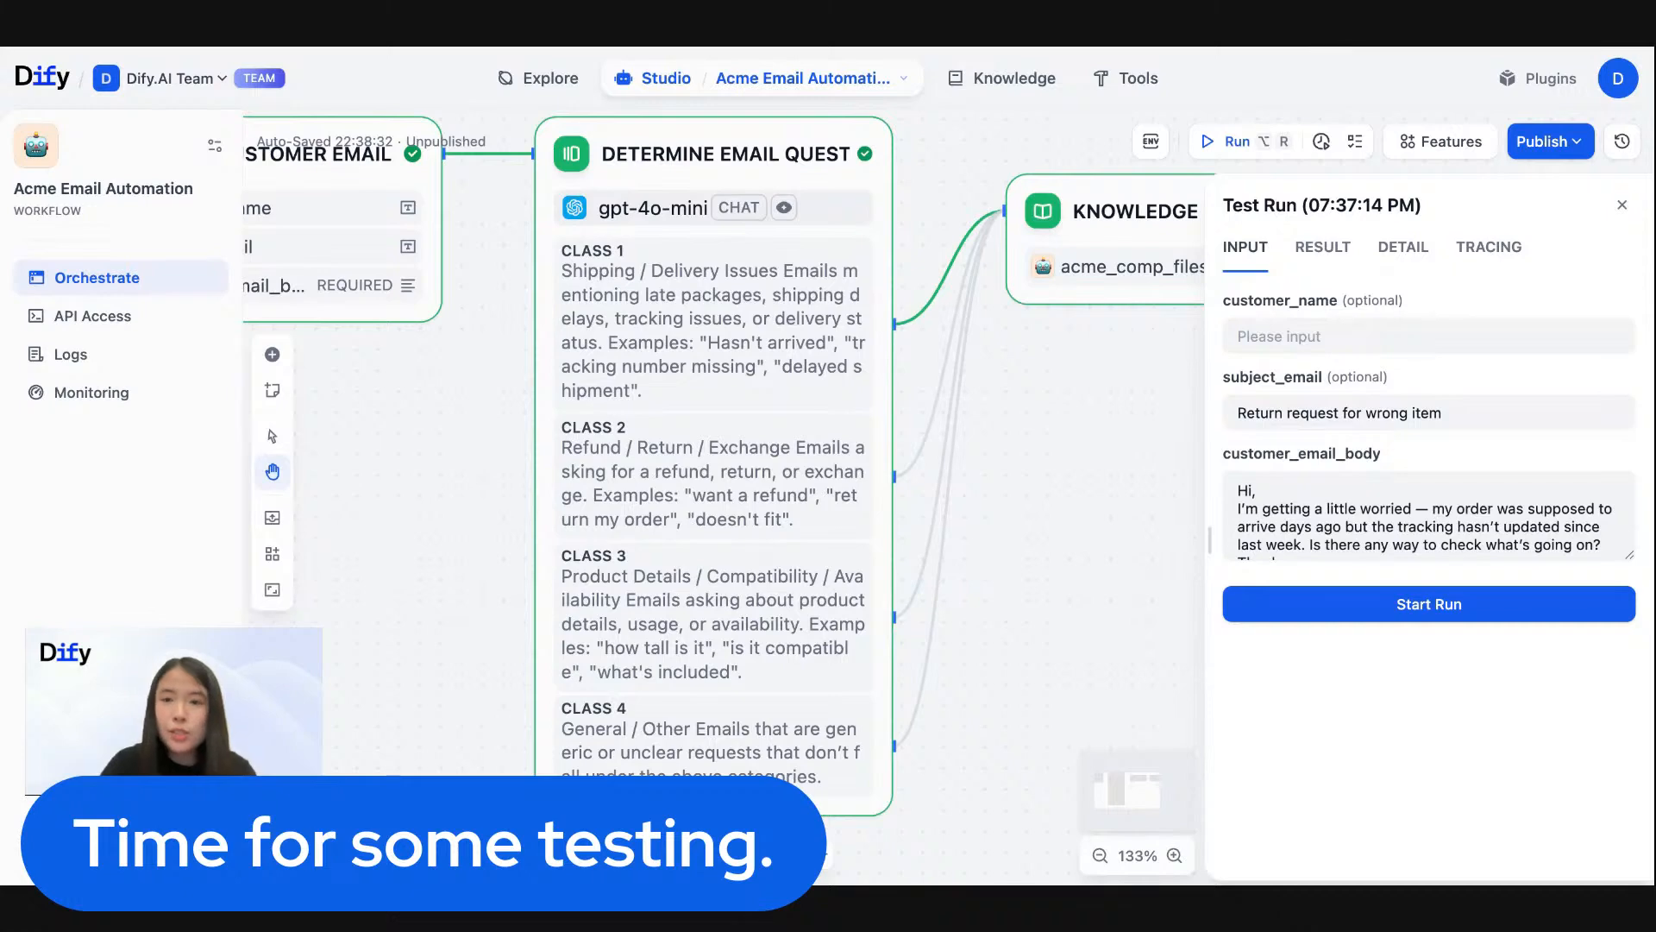
{"action": "key", "text": "super+Tab"}
{"action": "type", "text": "Marcus"}
- Replace customer_email_body with the message about receiving a chair instead of the SmartDesk Pro 2, and start the test run
{"action": "left_click", "coordinate": [1335, 515]}
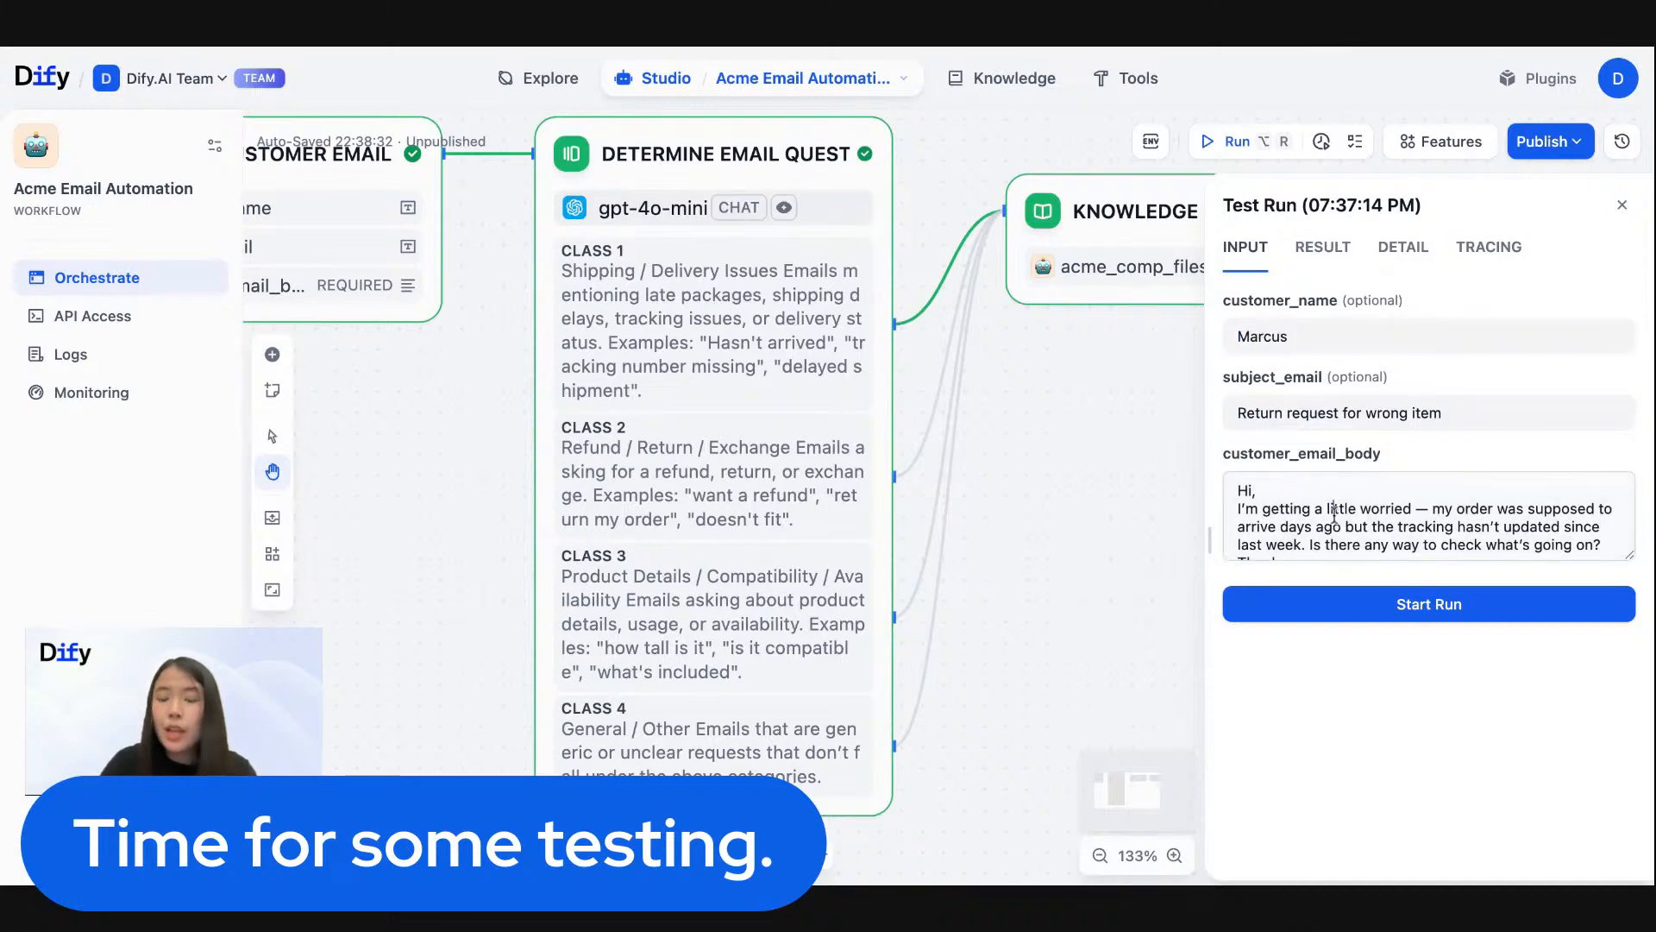
{"action": "key", "text": "super+a"}
{"action": "key", "text": "BackSpace"}
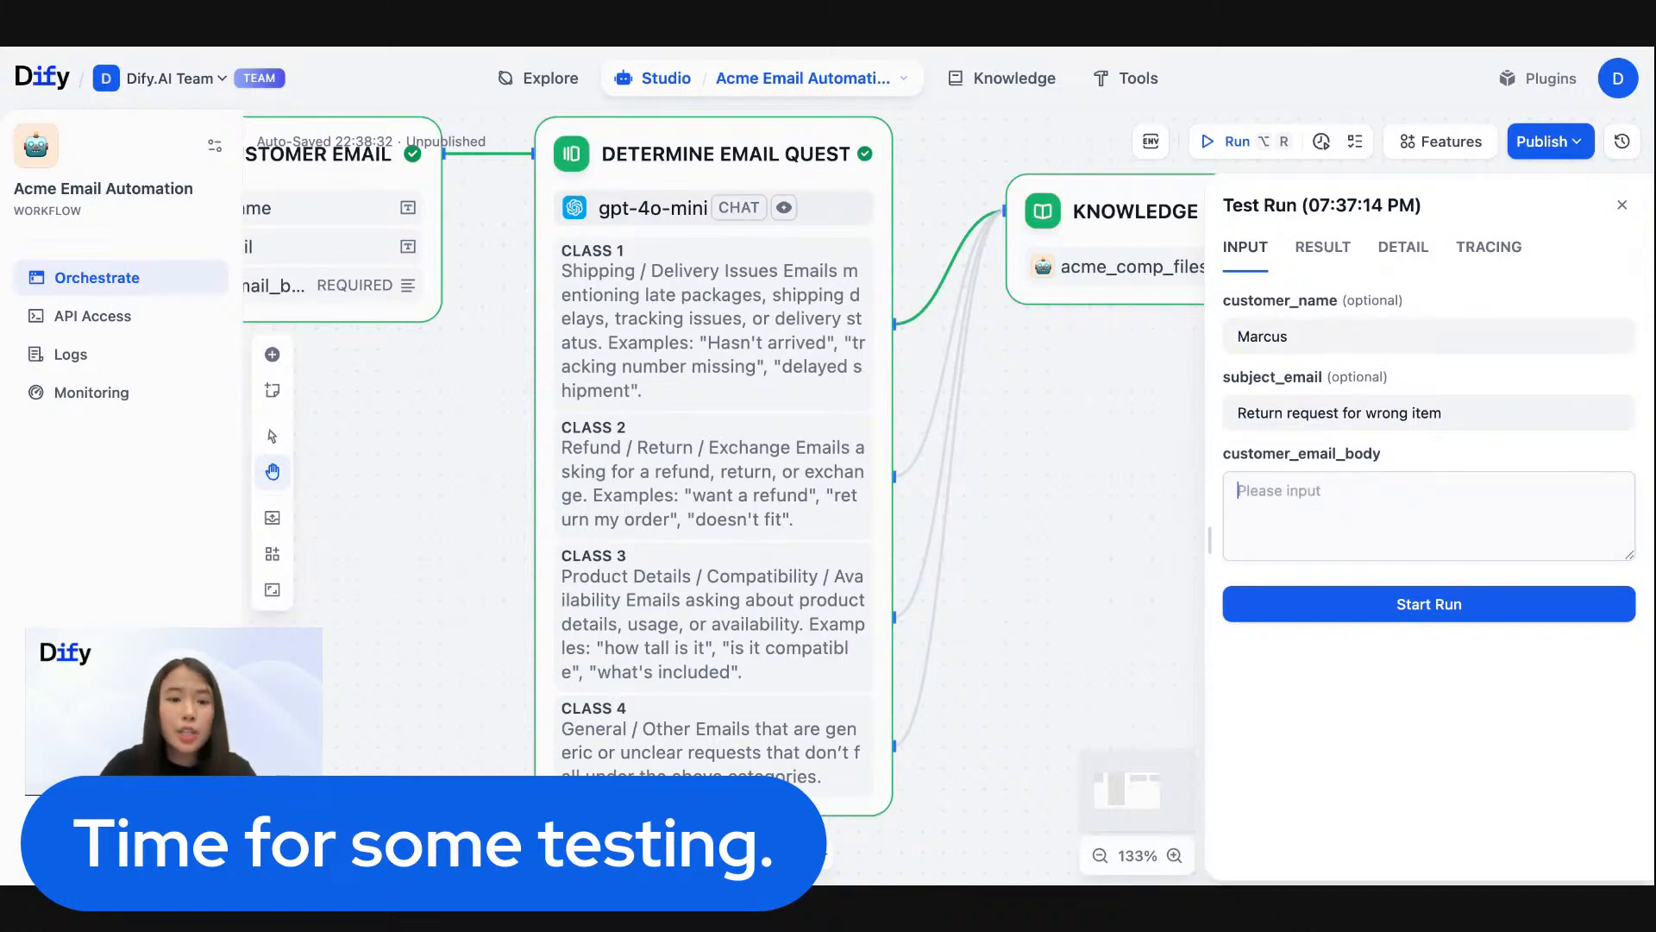
{"action": "key", "text": "super+Tab"}
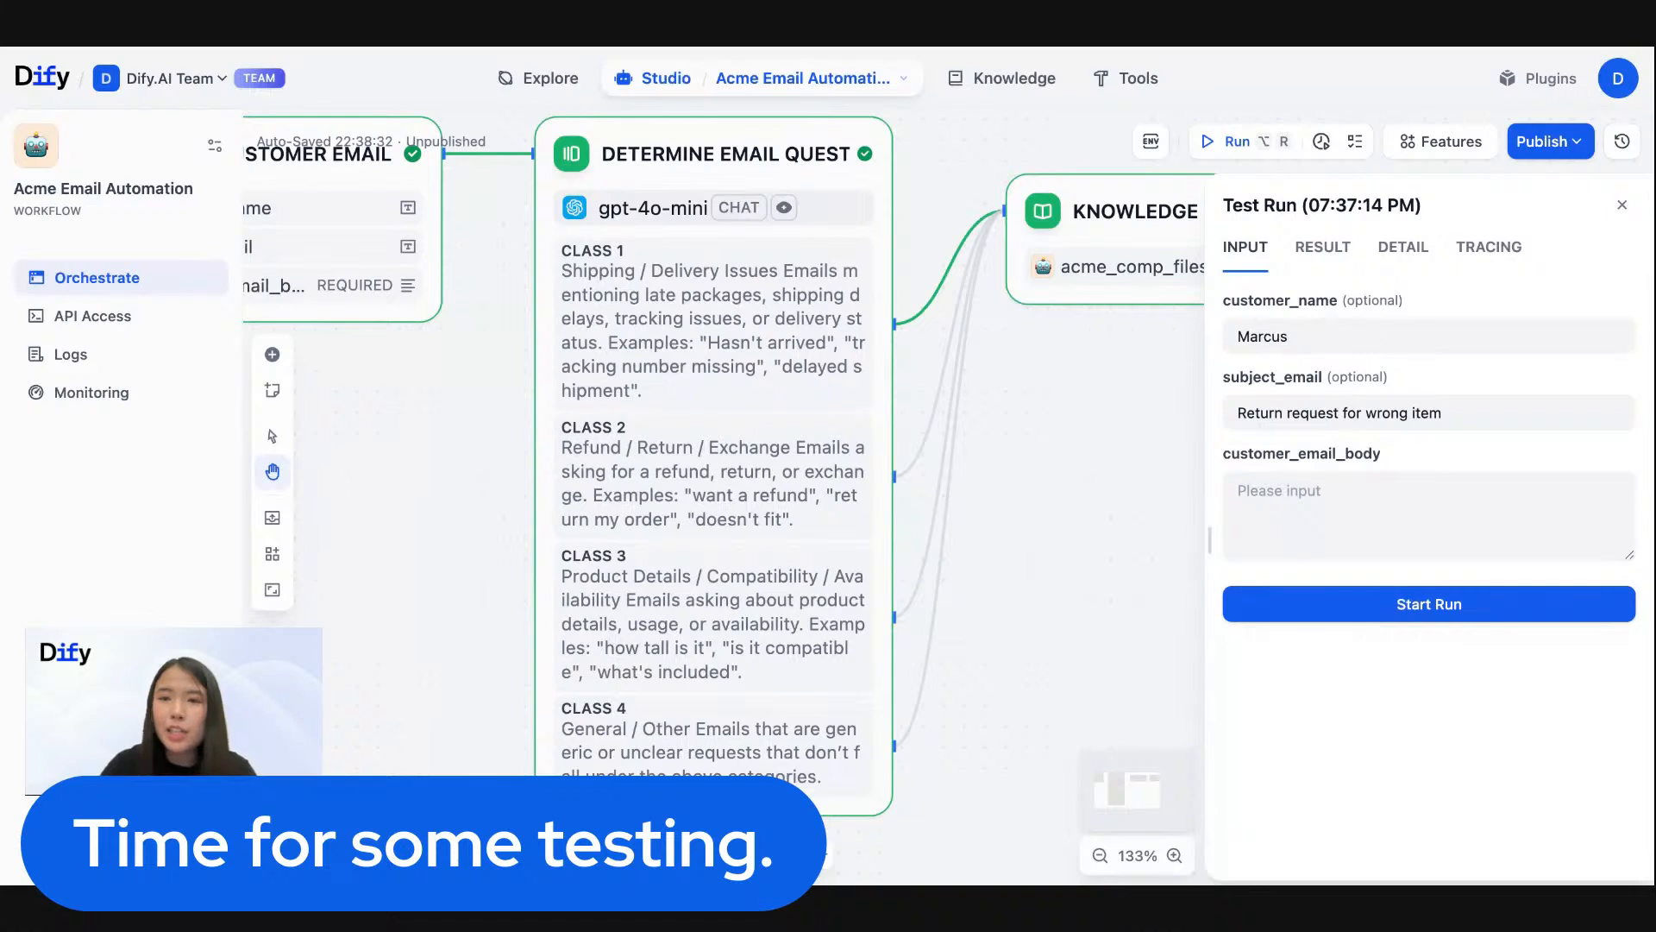
{"action": "key", "text": "super+Tab"}
{"action": "type", "text": "I just received my package today, but it looks like I got the wrong product. I ordered the SmartDesk Pro 2, but the box contains a chair instead. Can you help me return this and get the correct one? — Marcus"}
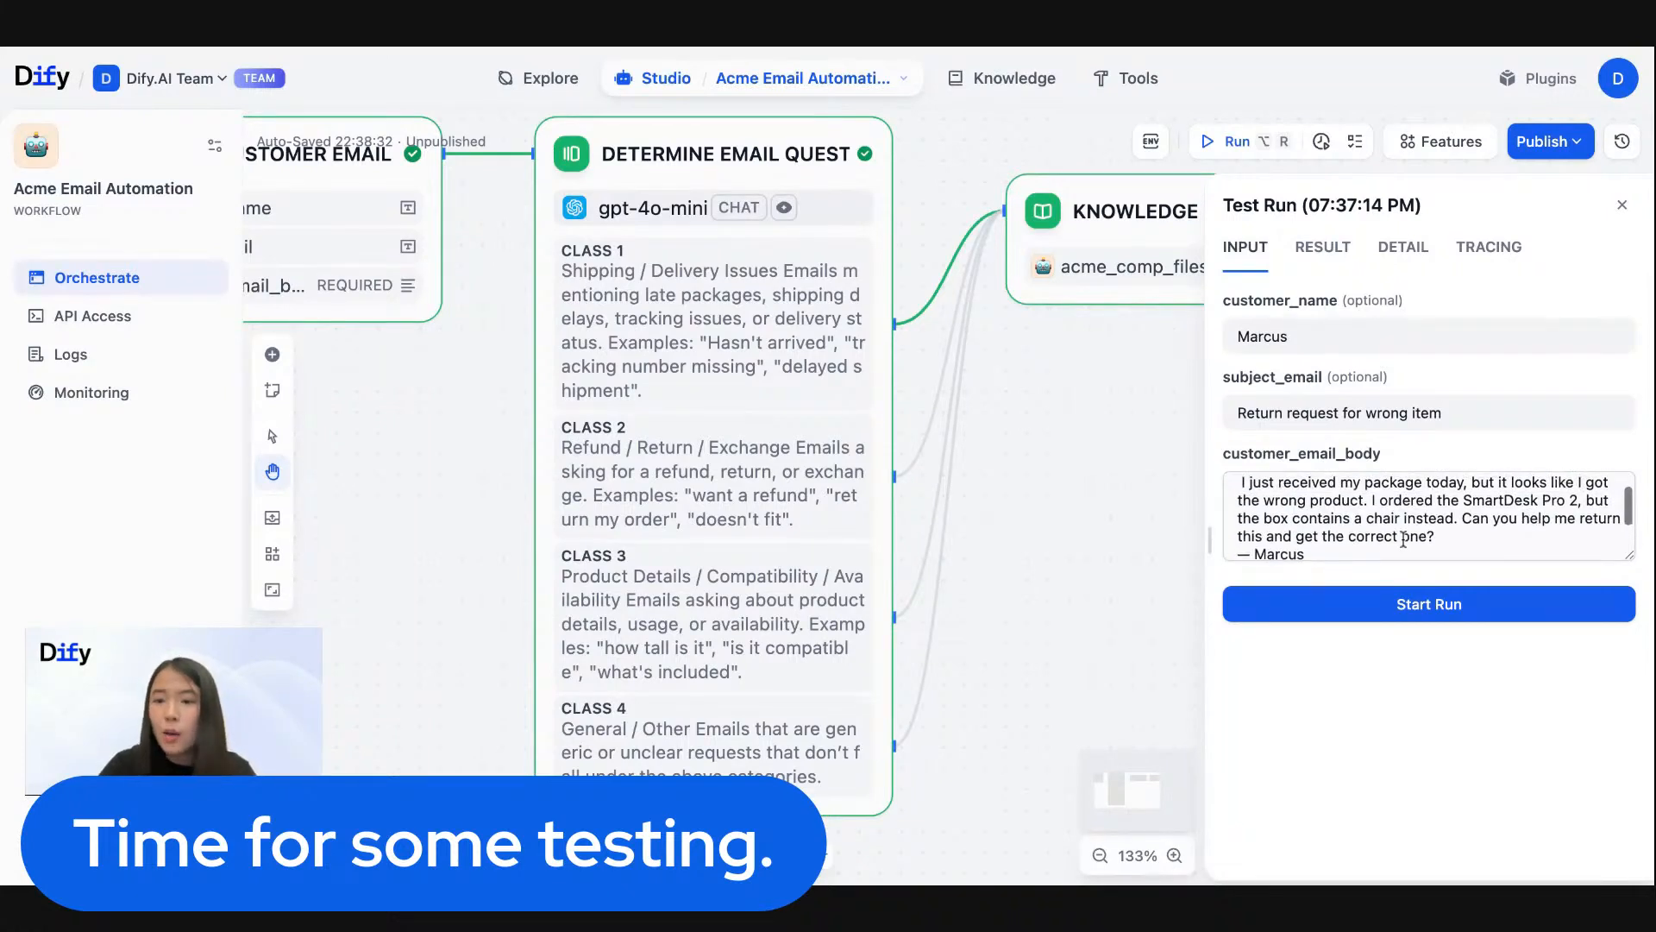
{"action": "scroll", "coordinate": [1402, 539], "scroll_direction": "down", "scroll_amount": 1}
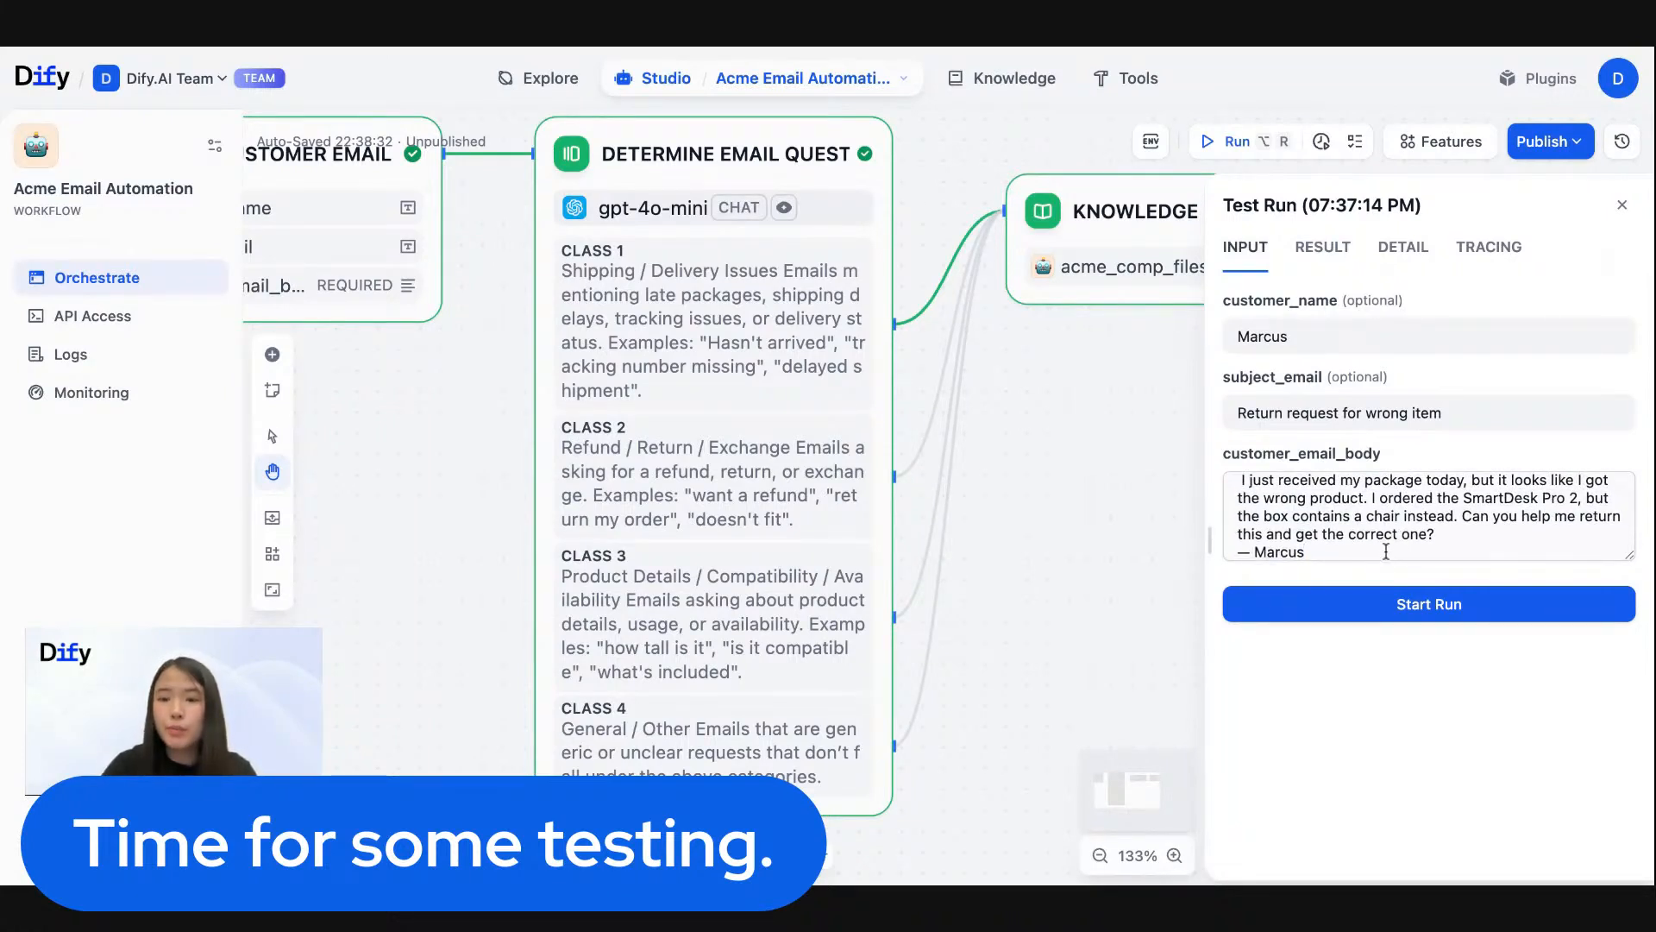
{"action": "left_click_drag", "start_coordinate": [1056, 449], "coordinate": [1166, 514]}
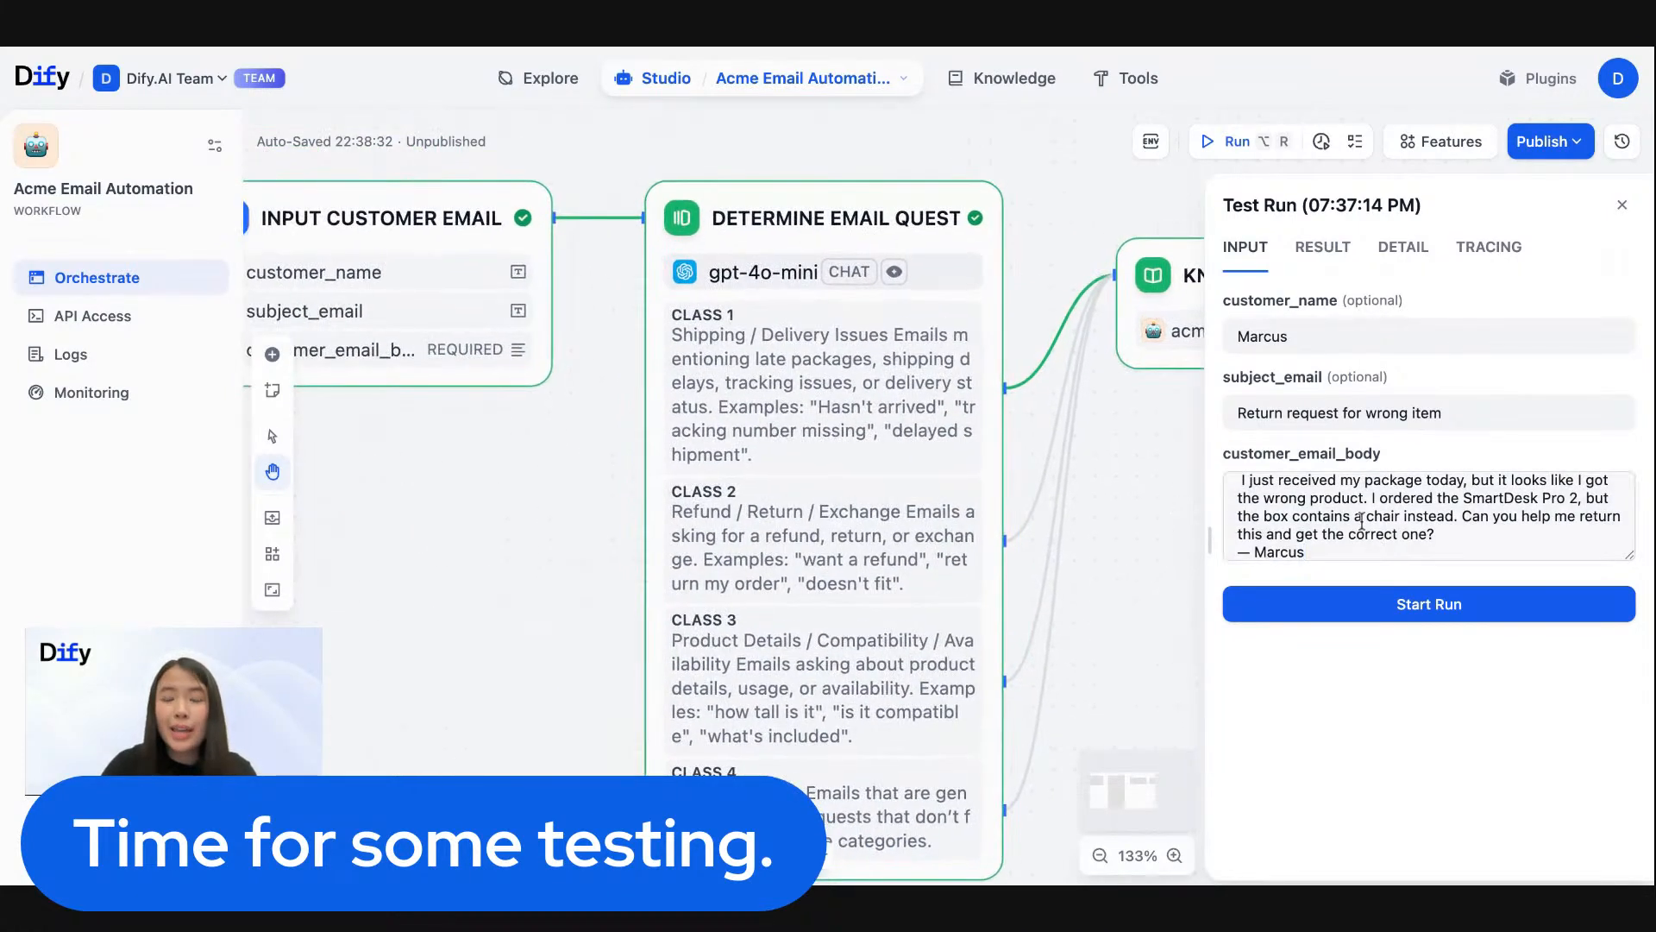
{"action": "left_click", "coordinate": [1399, 608]}
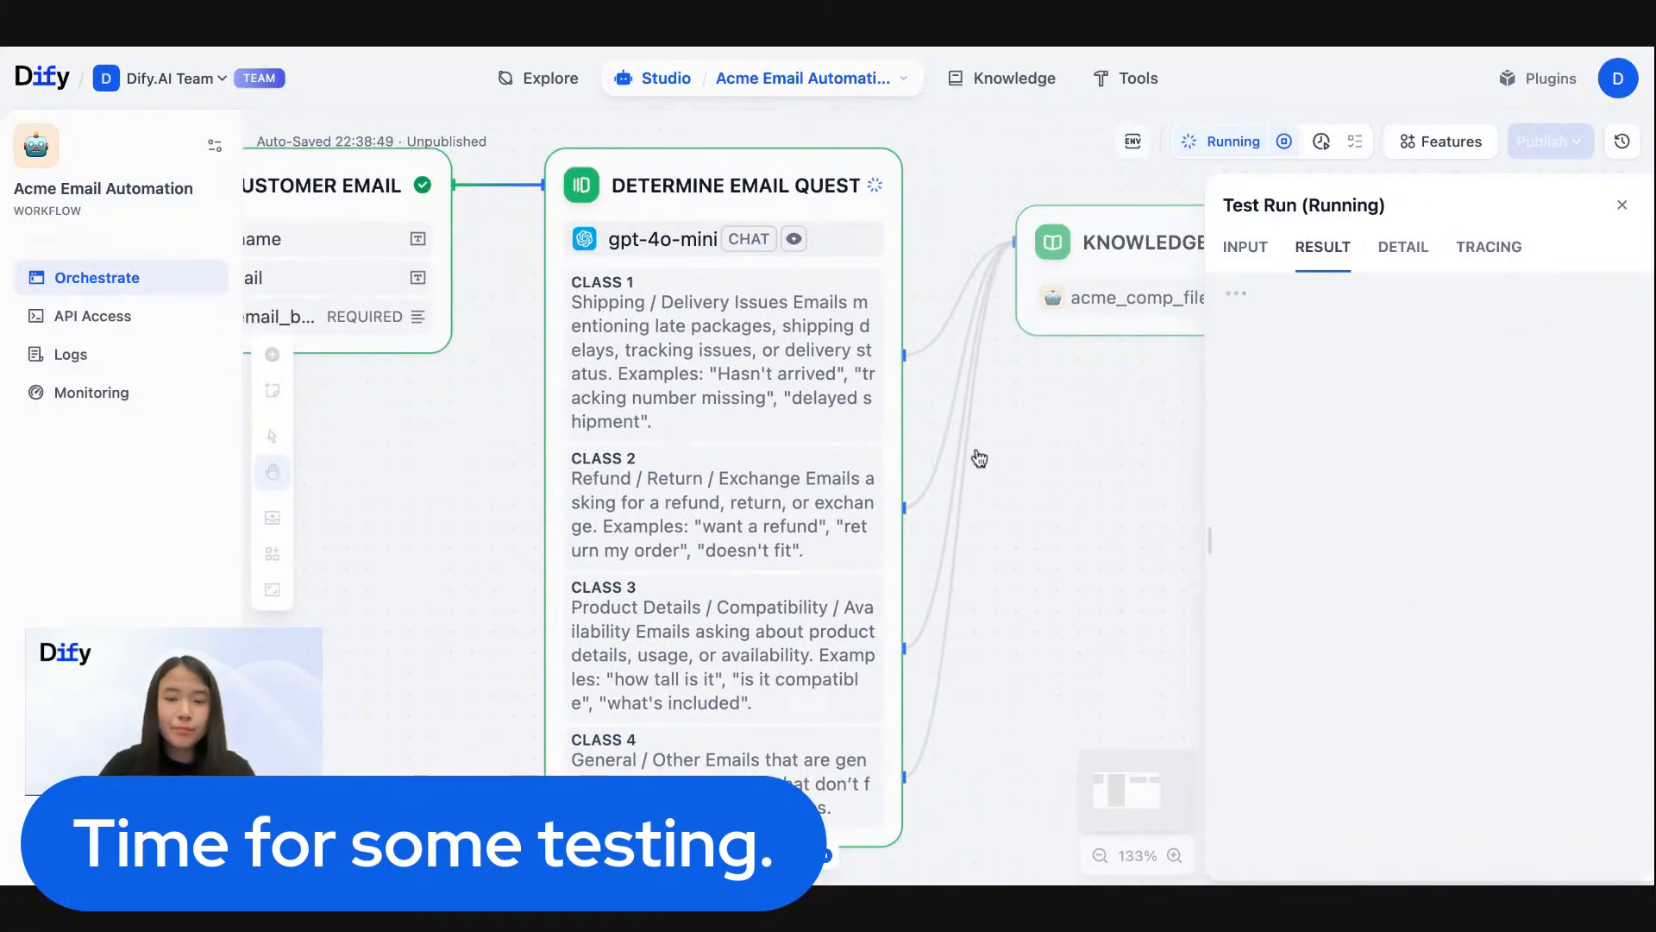
{"action": "scroll", "coordinate": [979, 458], "scroll_direction": "down", "scroll_amount": 6}
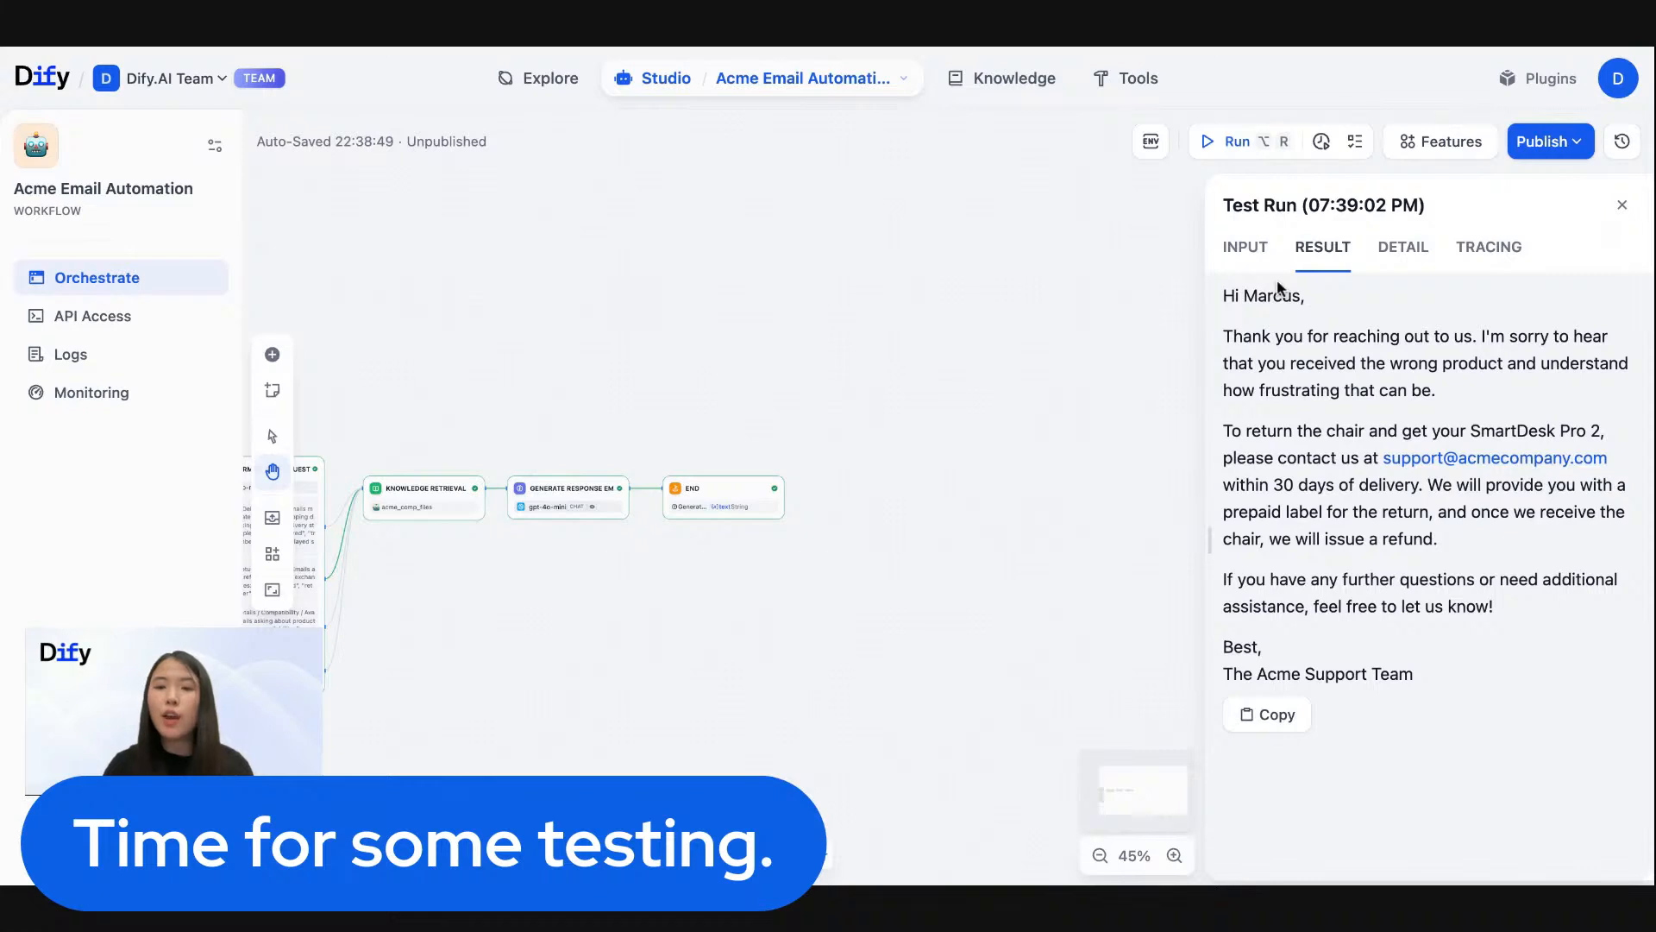
- Reopen the test run inputs and replace customer_email_body with the question about the PowerHub Max working with a new MacBook Air
{"action": "left_click", "coordinate": [1242, 250]}
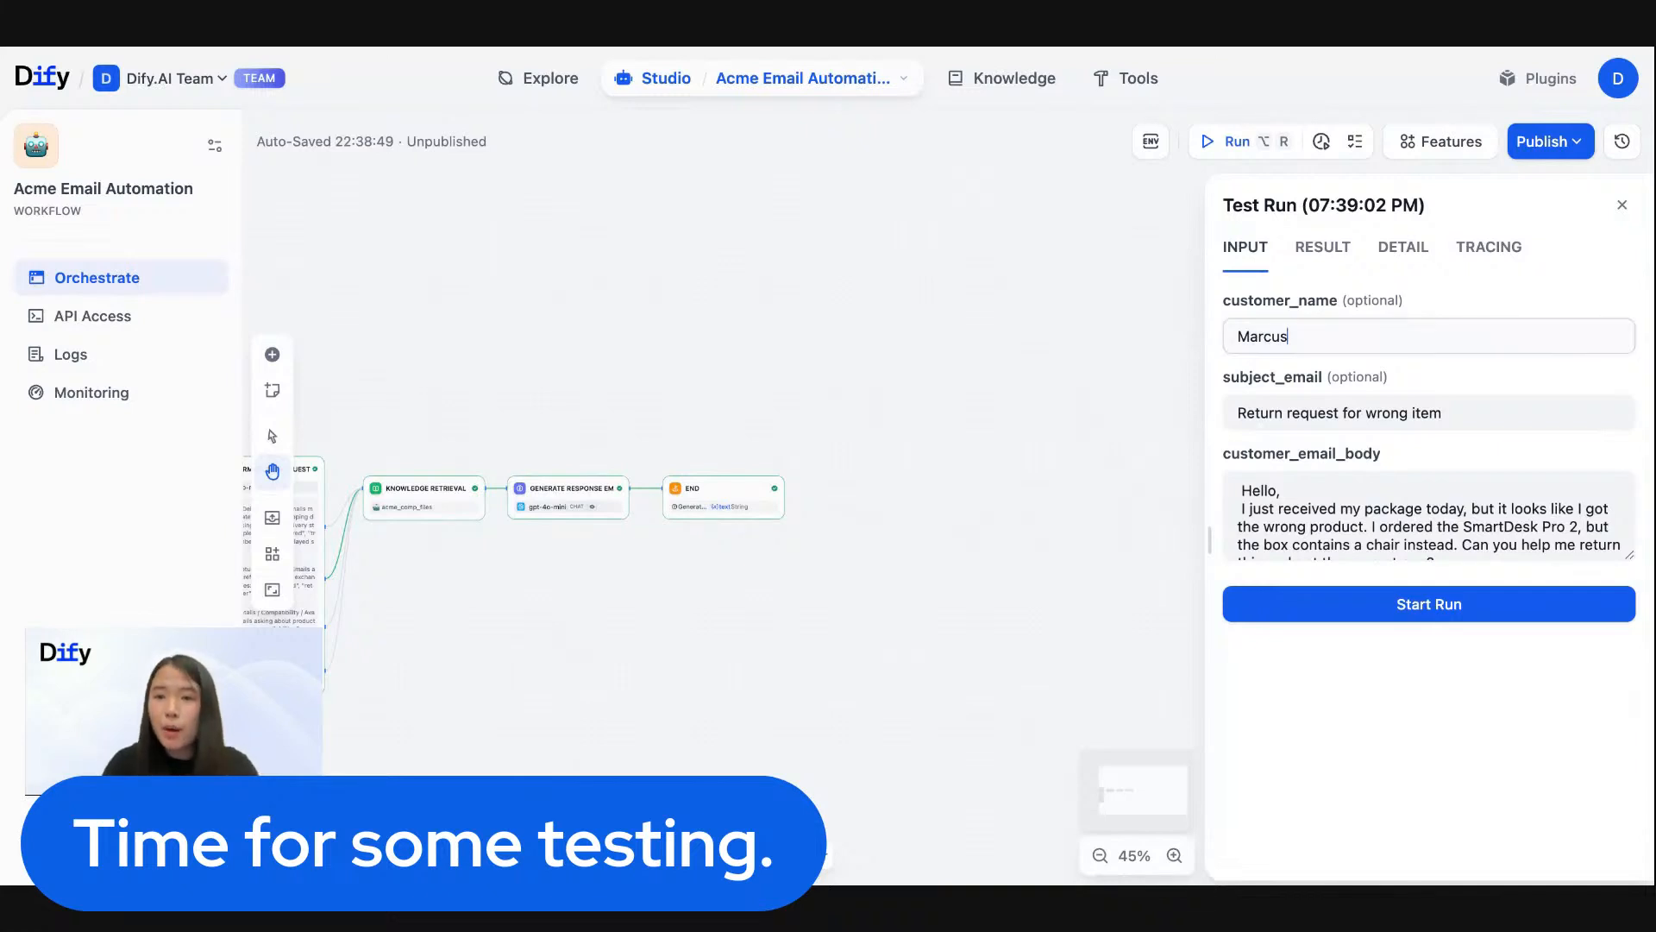
{"action": "left_click", "coordinate": [1343, 493]}
{"action": "key", "text": "super+a"}
{"action": "key", "text": "BackSpace"}
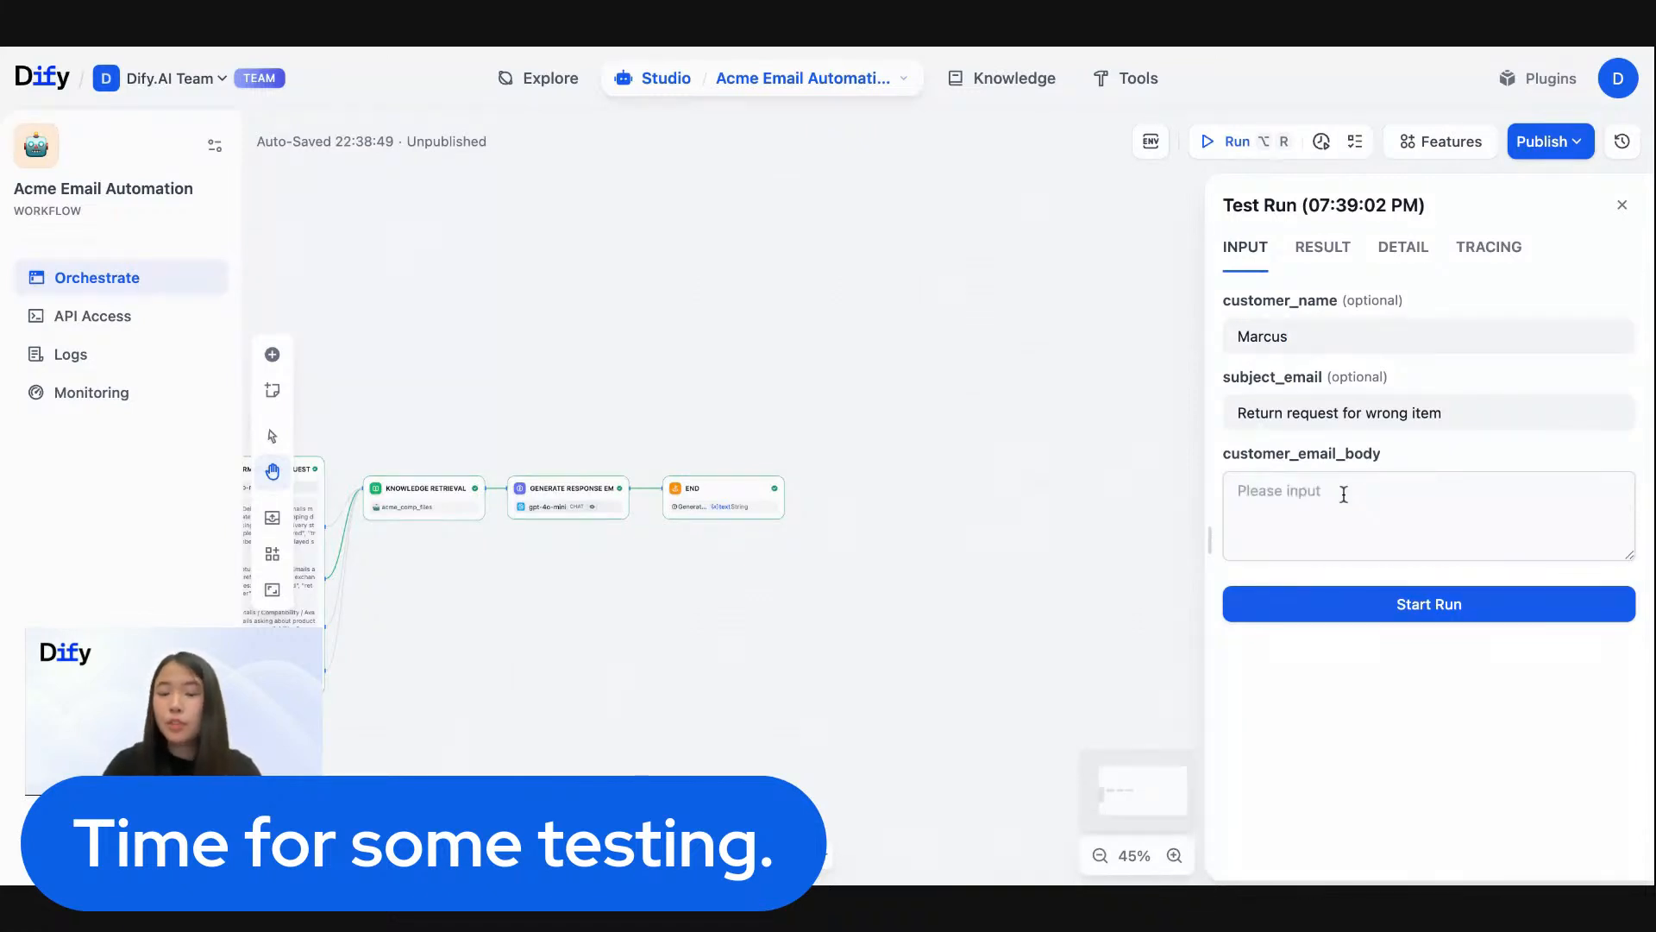
{"action": "type", "text": "Hi there,  I’m thinking about buying the PowerHub Max but I want to make sure it’ll work with my new MacBook Air. Do you know if it’s compatible? Appreciate the help!"}
- Set subject_email to "Compatibility question about the PowerHub Max" and look over the pasted email body
{"action": "left_click", "coordinate": [1365, 421]}
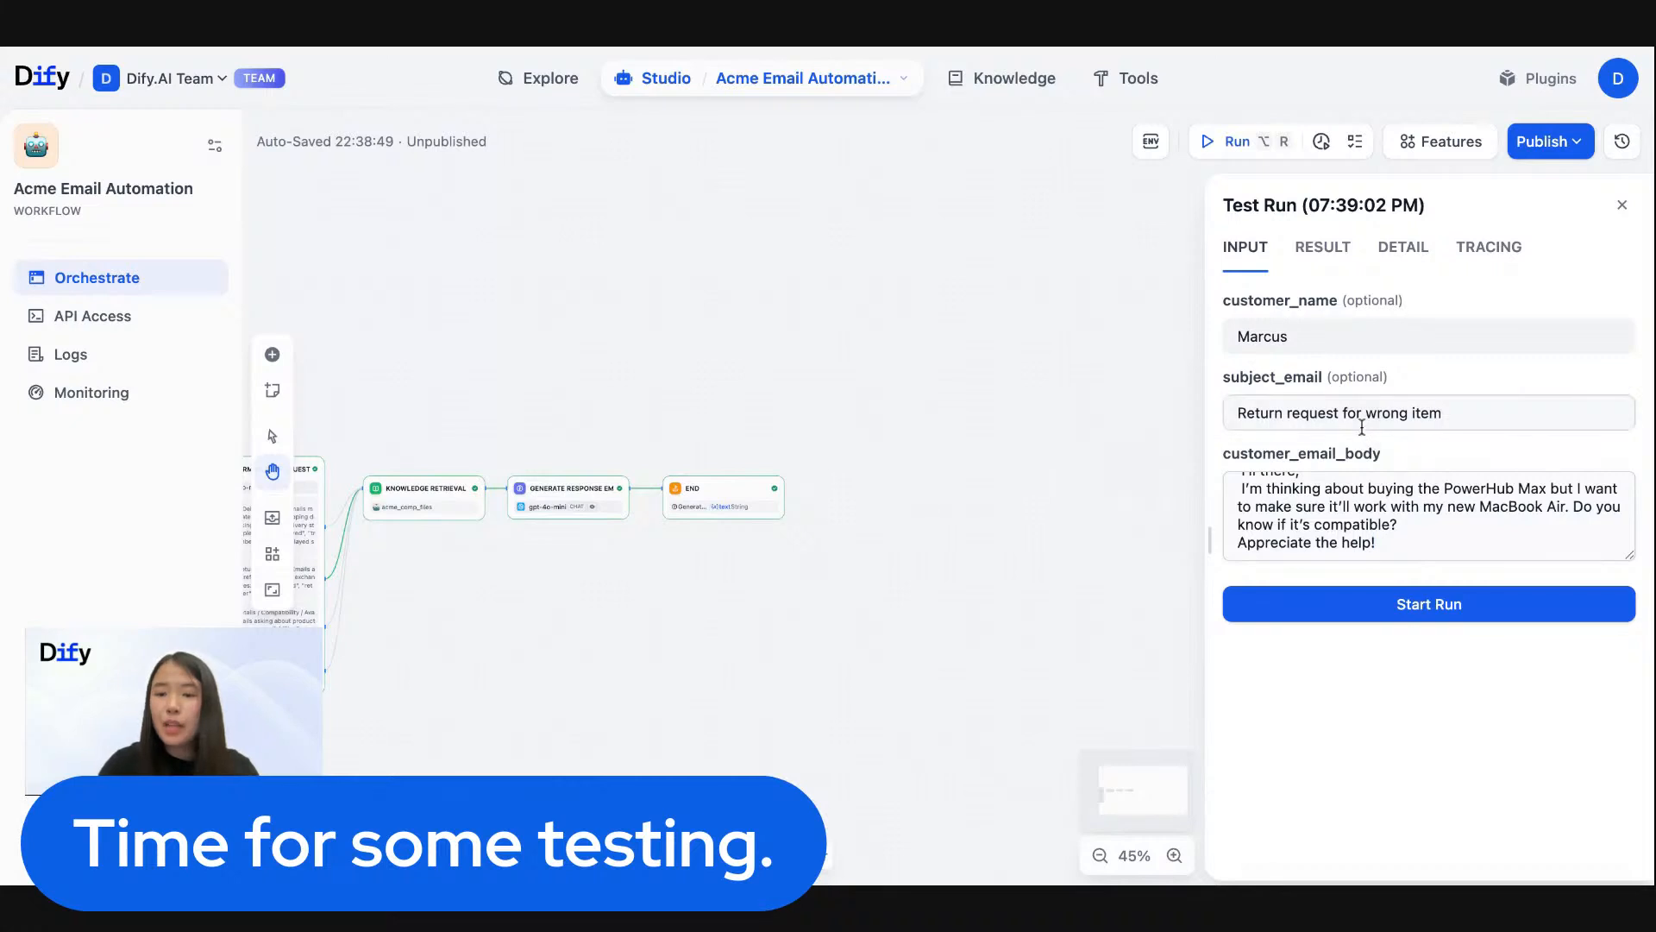
{"action": "key", "text": "super+a"}
{"action": "key", "text": "BackSpace"}
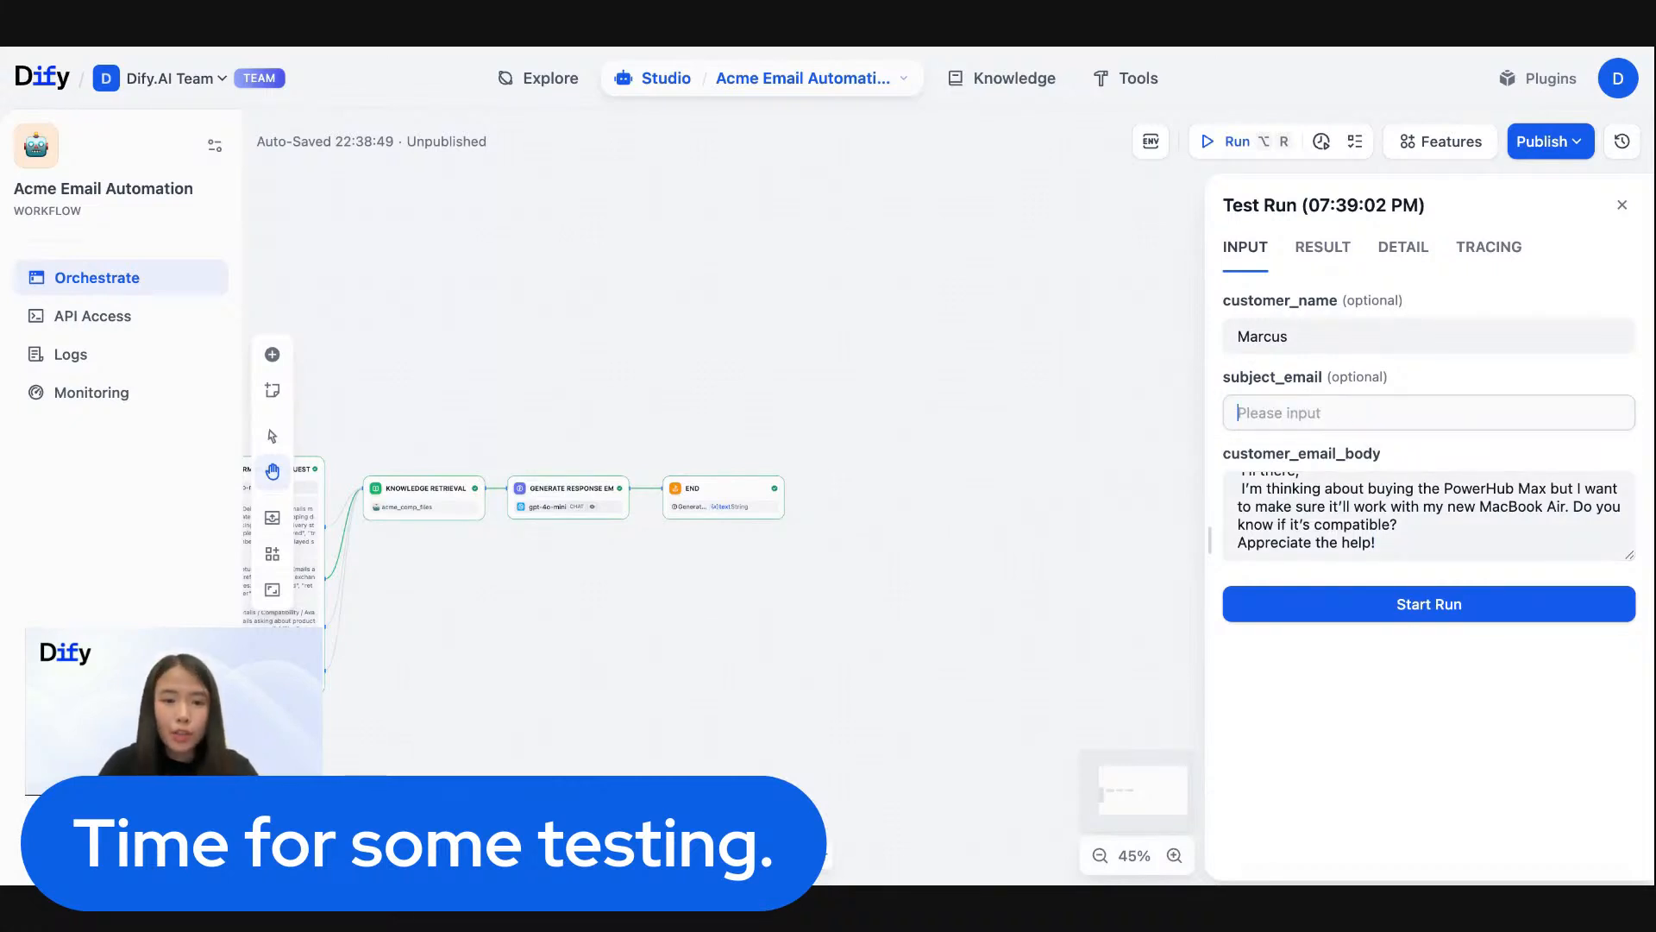
{"action": "key", "text": "super+Tab"}
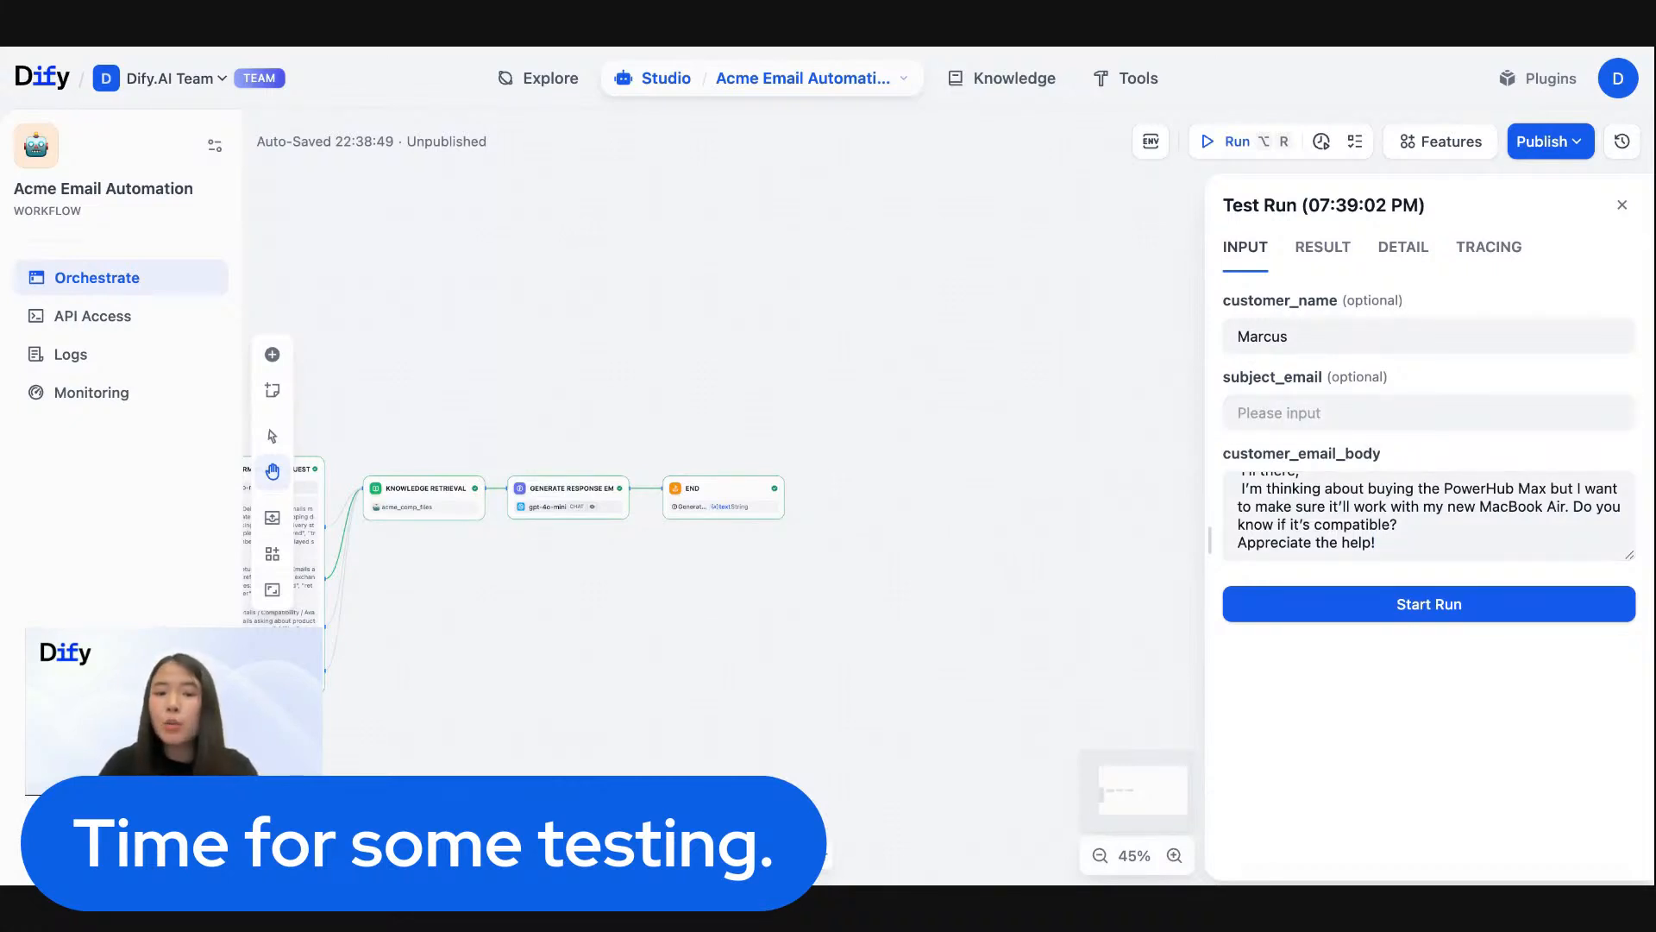
{"action": "key", "text": "super+Tab"}
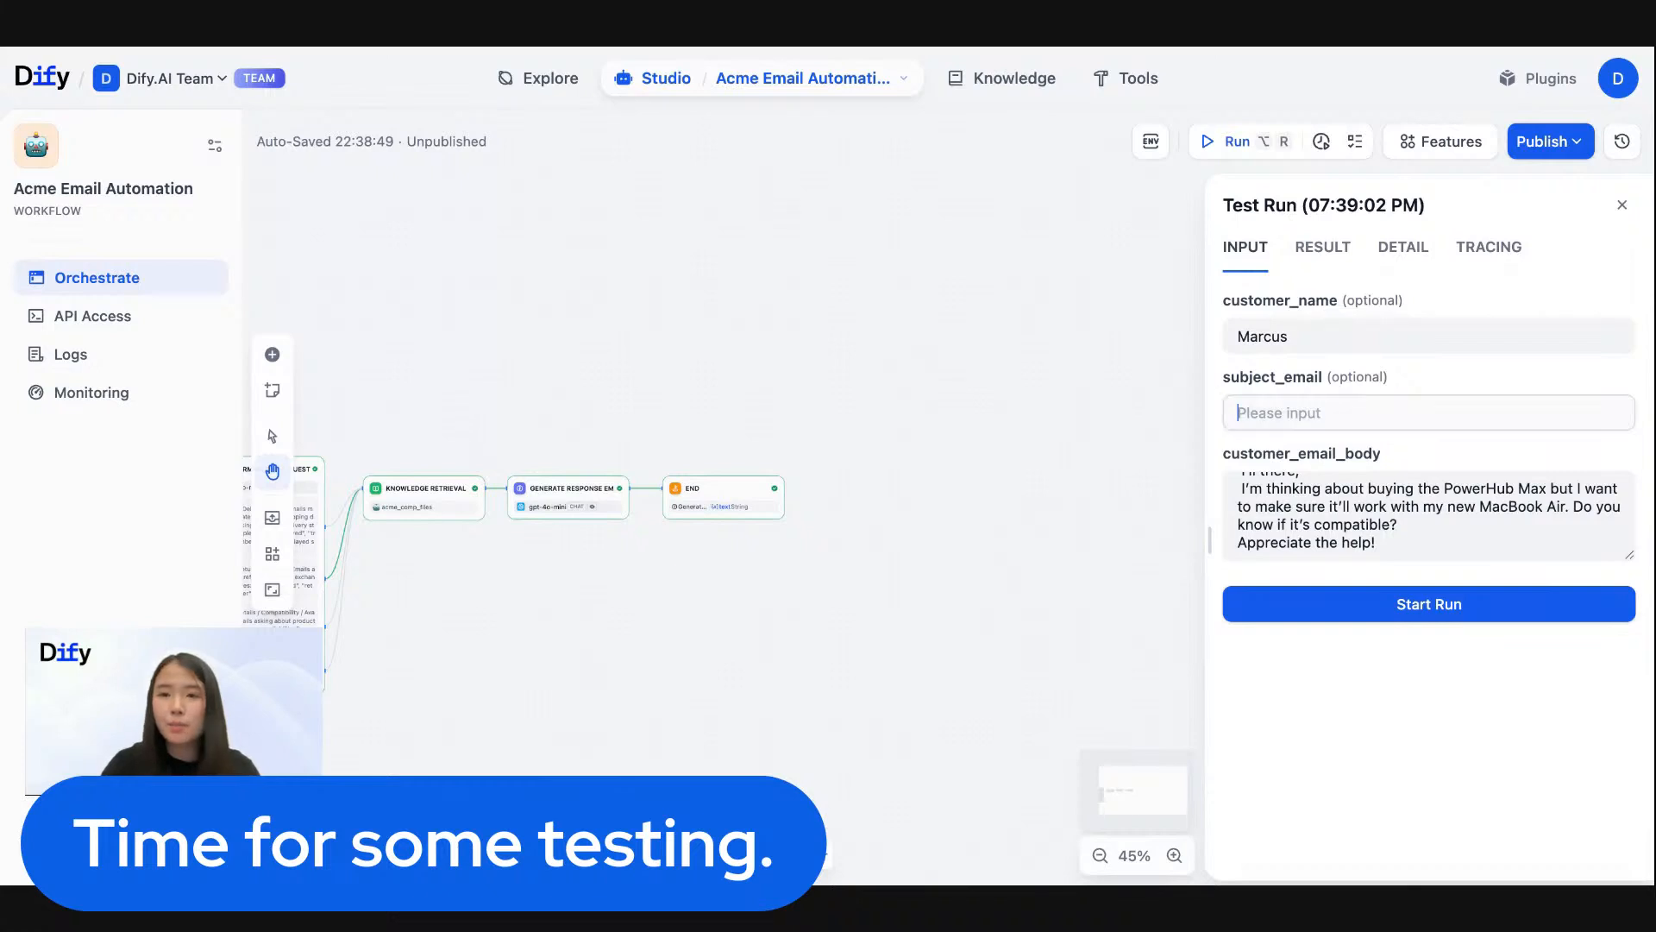
{"action": "type", "text": "Compatibility question about the PowerHub Max"}
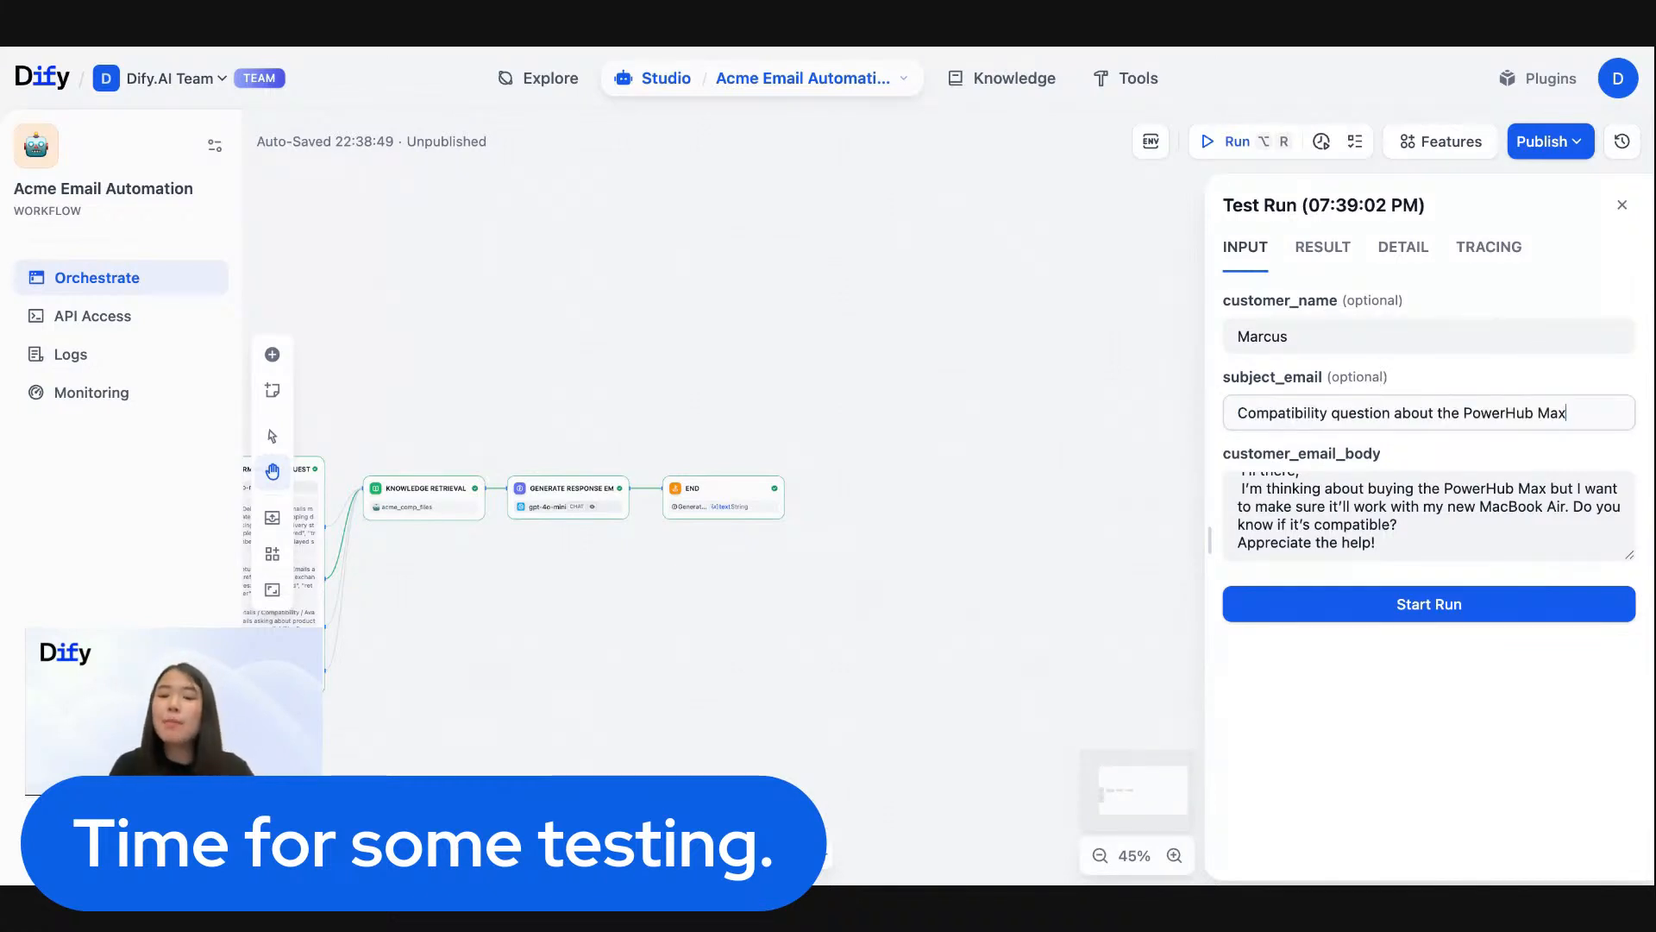
{"action": "scroll", "coordinate": [1387, 515], "scroll_direction": "up", "scroll_amount": 1}
{"action": "scroll", "coordinate": [1387, 515], "scroll_direction": "down", "scroll_amount": 1}
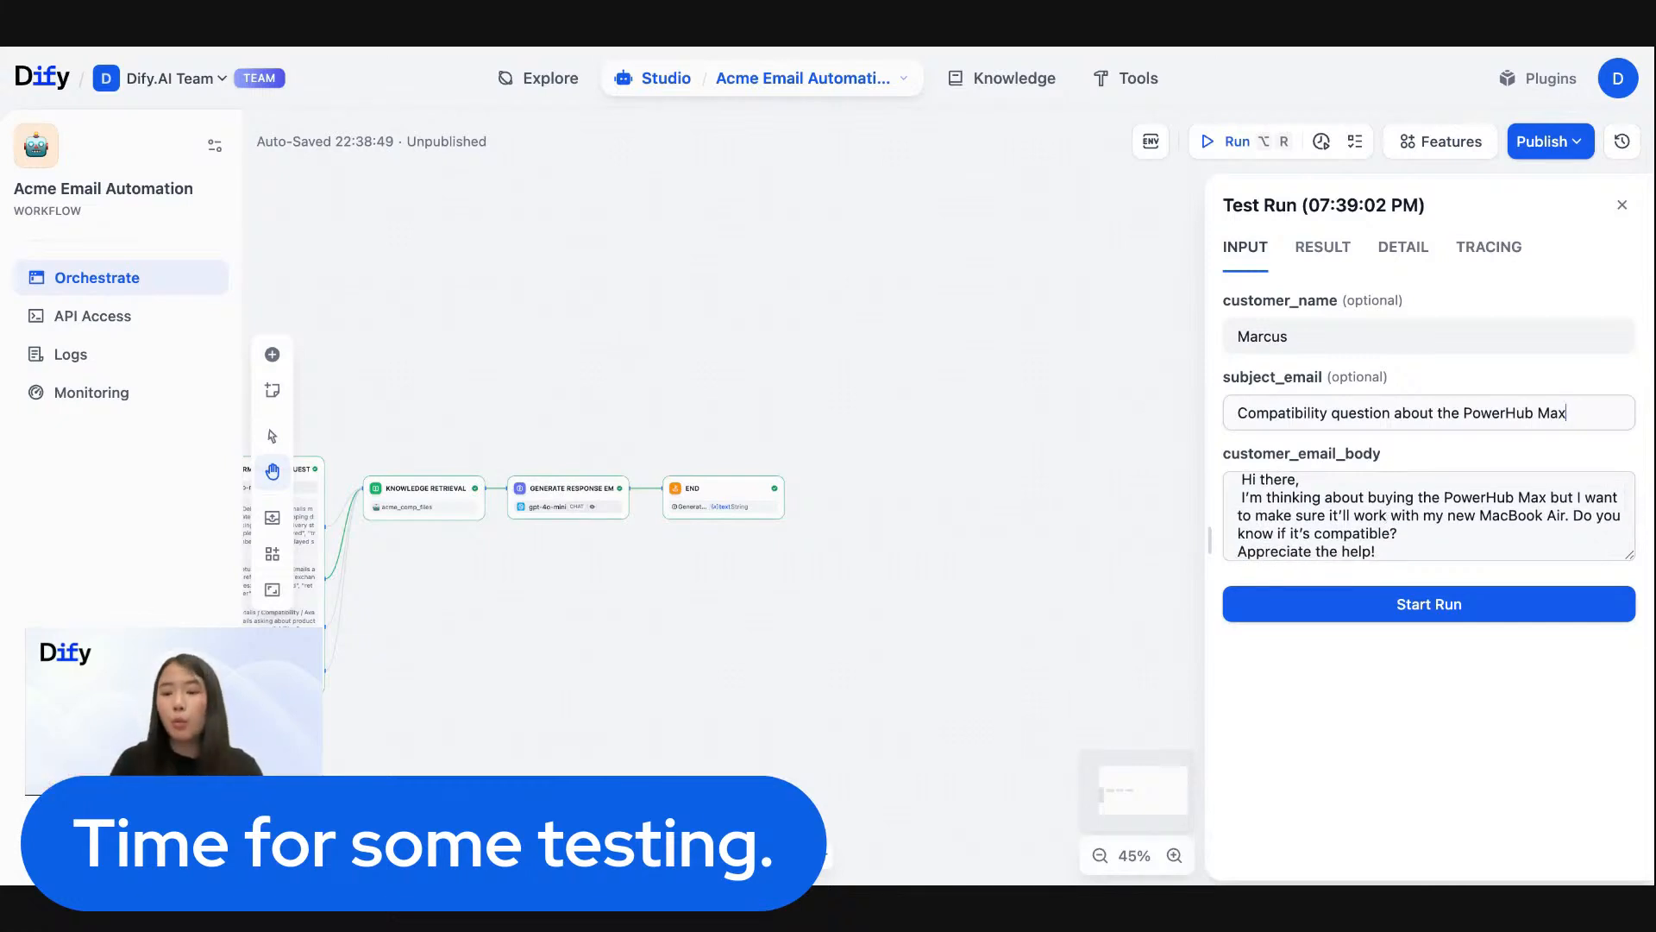
- Clear the customer_name value and start the test run with the PowerHub Max compatibility email
{"action": "left_click_drag", "start_coordinate": [515, 329], "coordinate": [819, 302]}
{"action": "scroll", "coordinate": [528, 596], "scroll_direction": "up", "scroll_amount": 10}
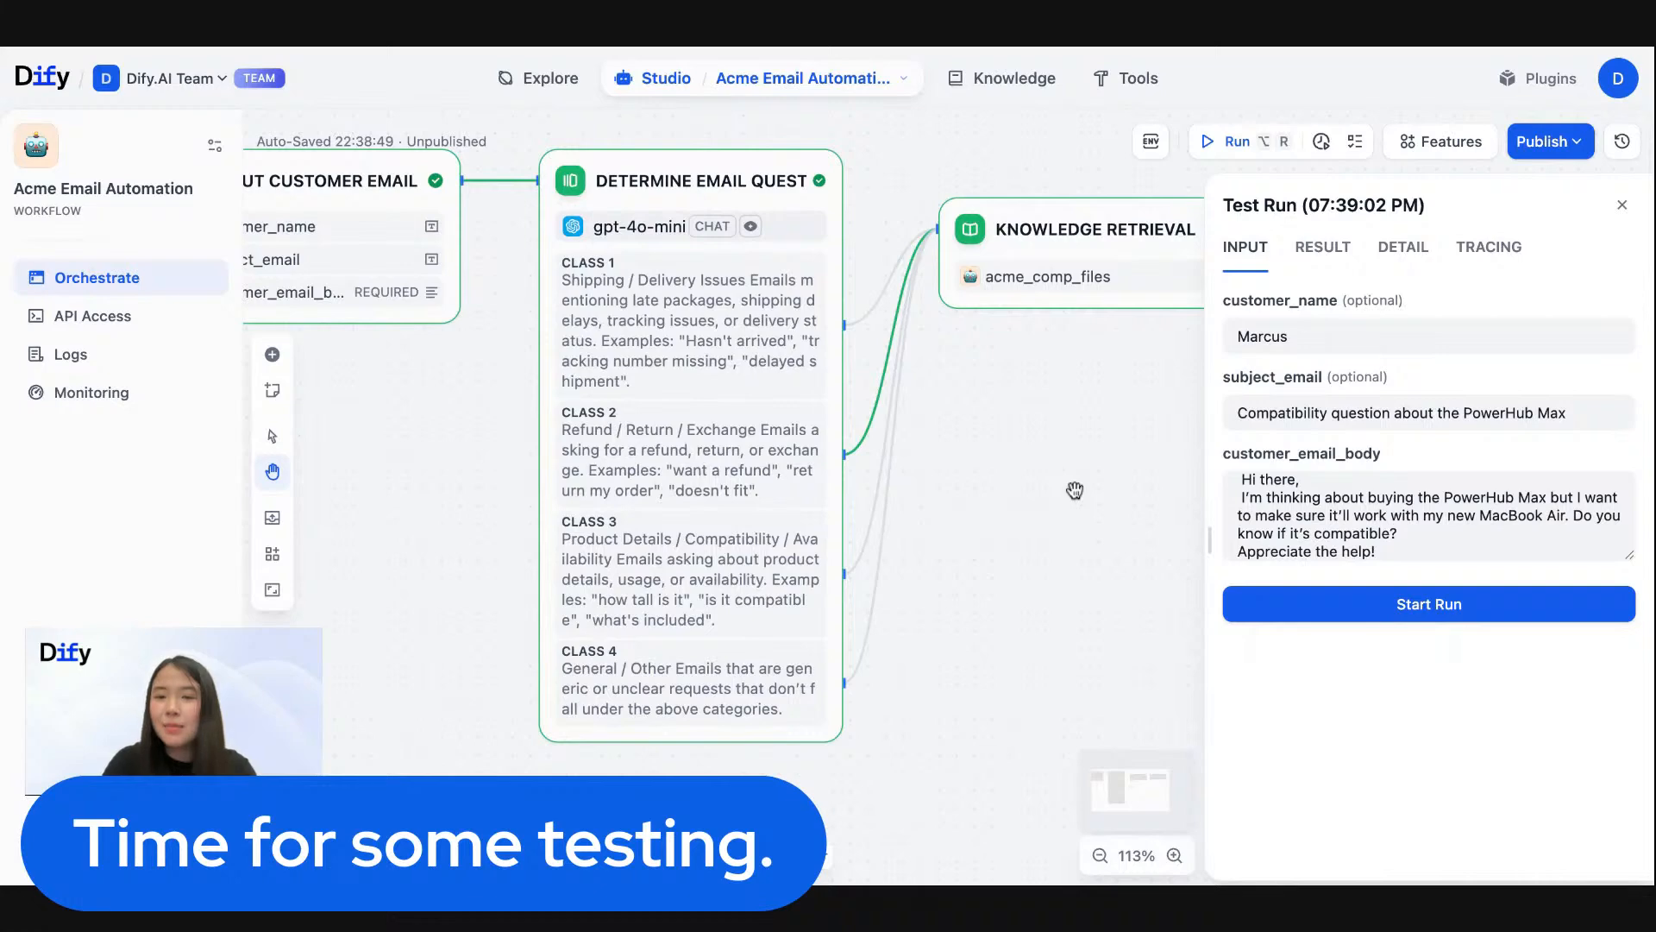
{"action": "scroll", "coordinate": [1070, 489], "scroll_direction": "down", "scroll_amount": 4}
{"action": "scroll", "coordinate": [861, 541], "scroll_direction": "down", "scroll_amount": 3}
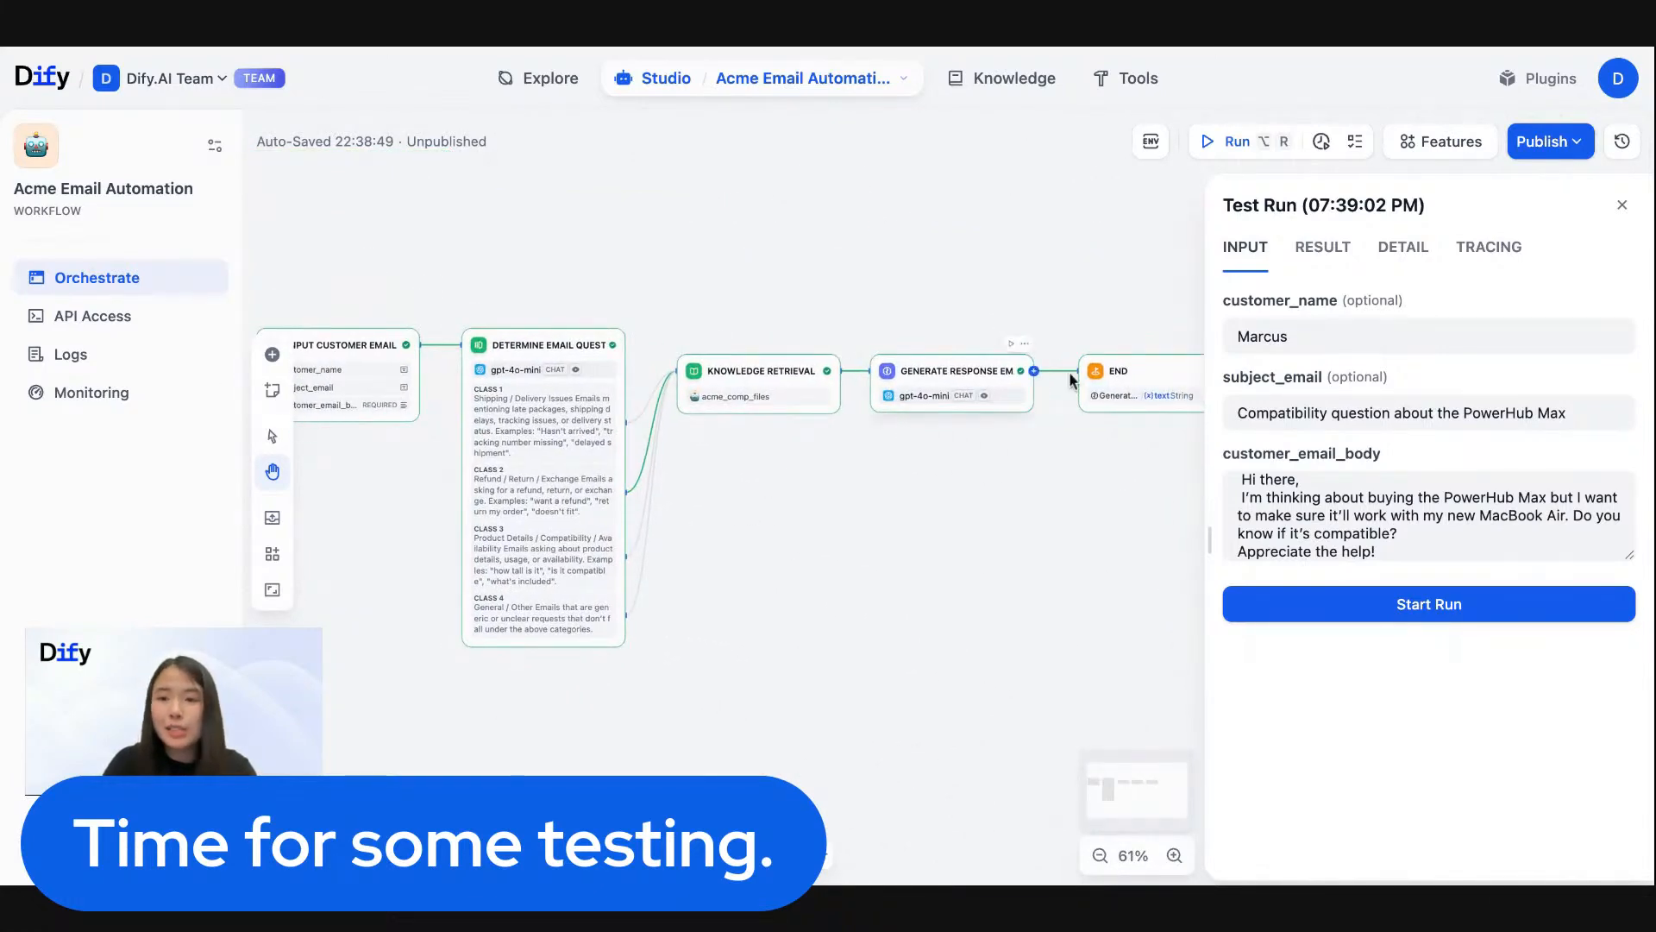
{"action": "left_click", "coordinate": [1313, 344]}
{"action": "double_click", "coordinate": [1313, 345]}
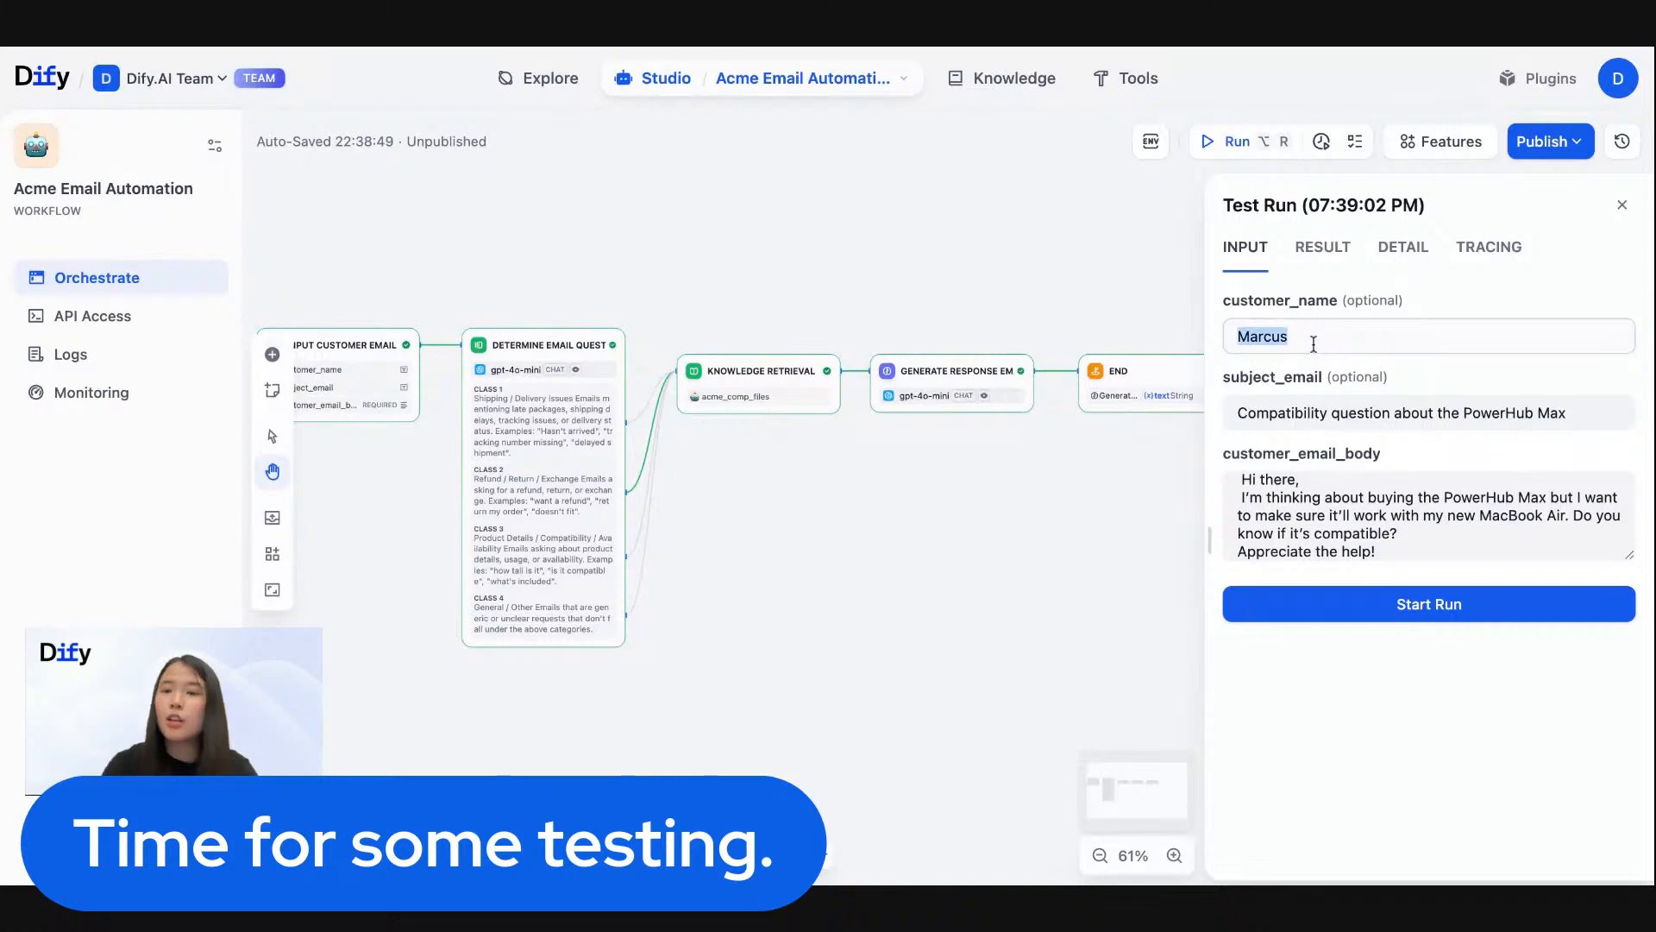
{"action": "key", "text": "BackSpace"}
{"action": "left_click", "coordinate": [1415, 618]}
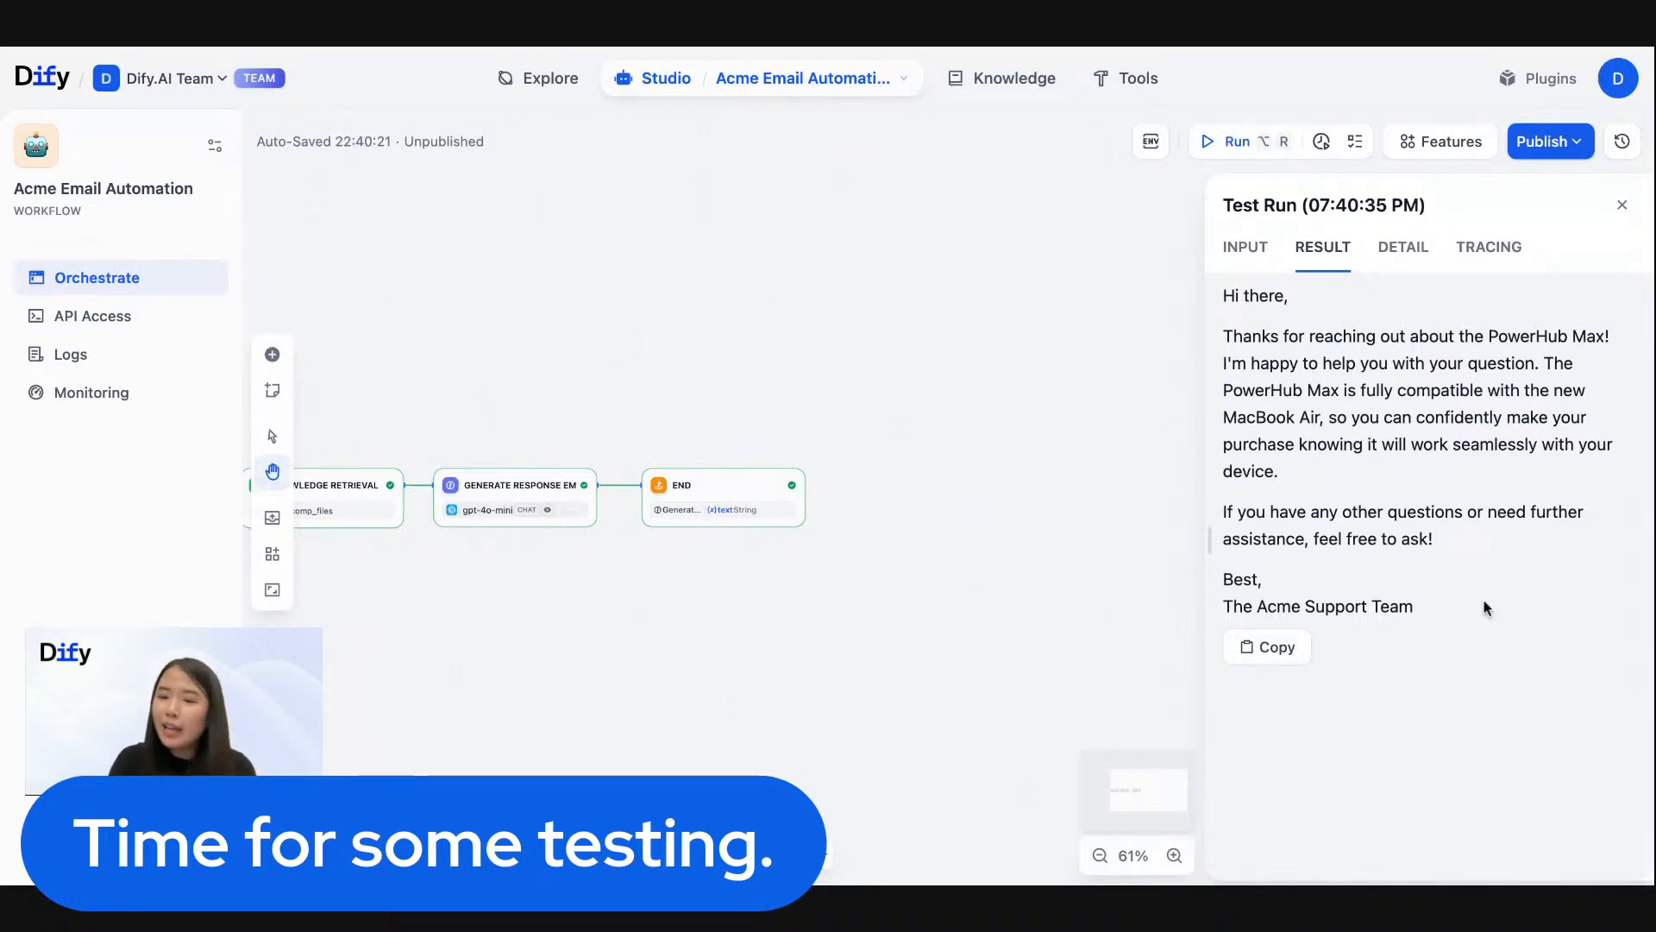
- Examine the generated PowerHub Max reply and the path the run took through the workflow
{"action": "left_click_drag", "start_coordinate": [1432, 613], "coordinate": [1240, 316]}
{"action": "left_click", "coordinate": [1240, 317]}
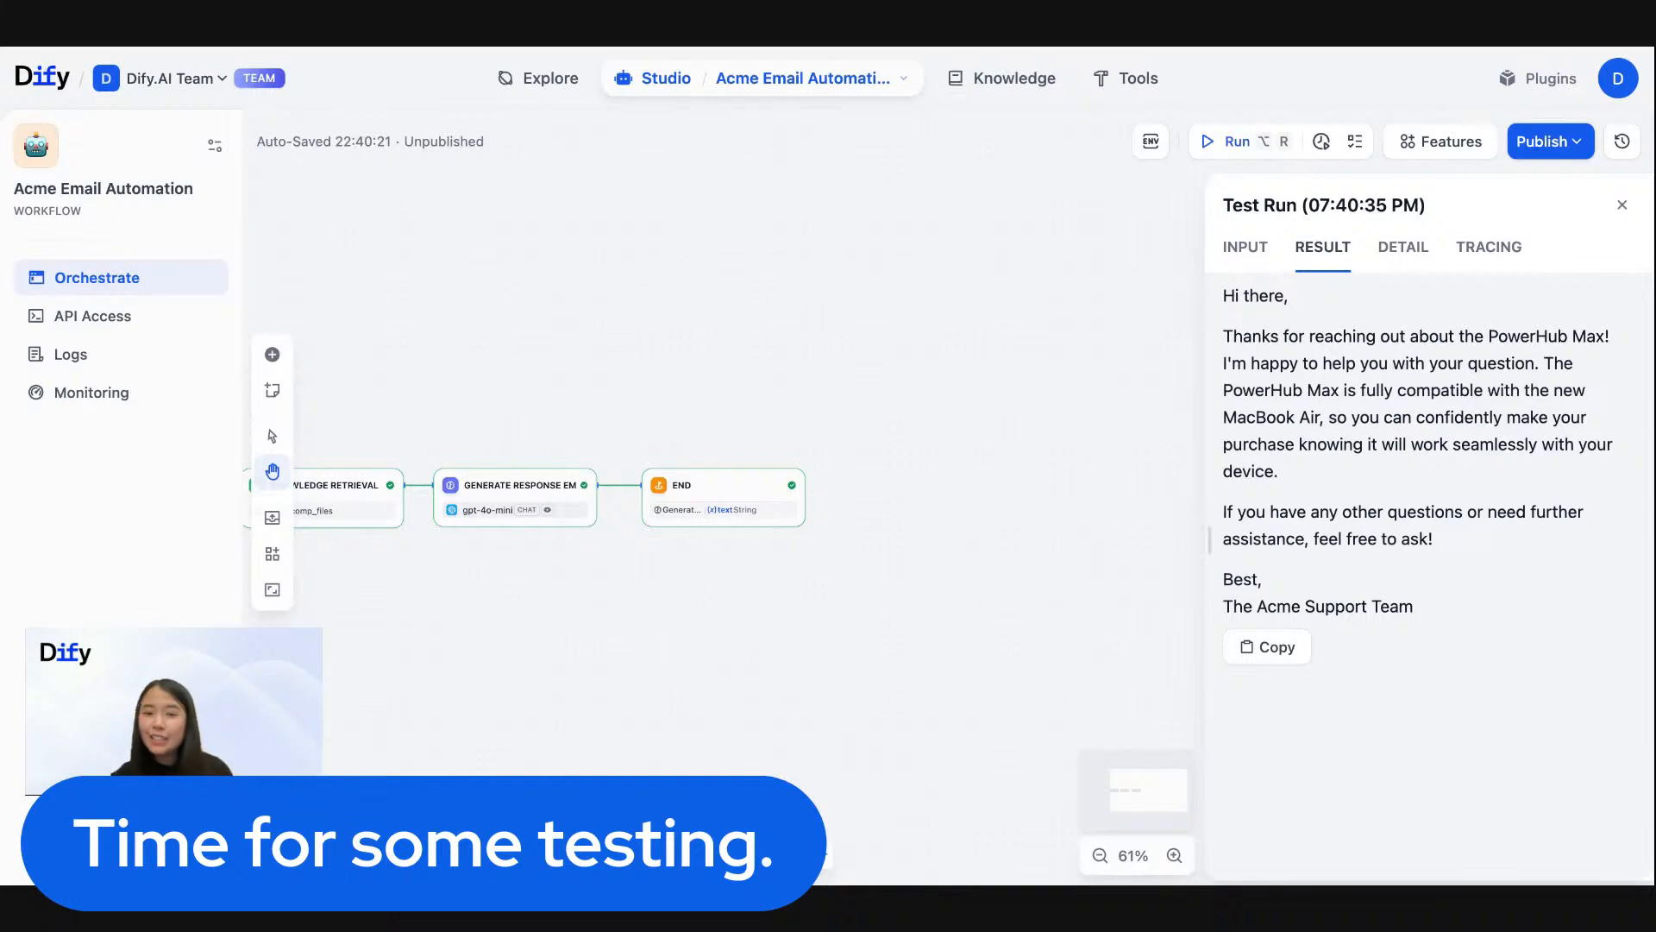
{"action": "left_click_drag", "start_coordinate": [461, 390], "coordinate": [940, 325]}
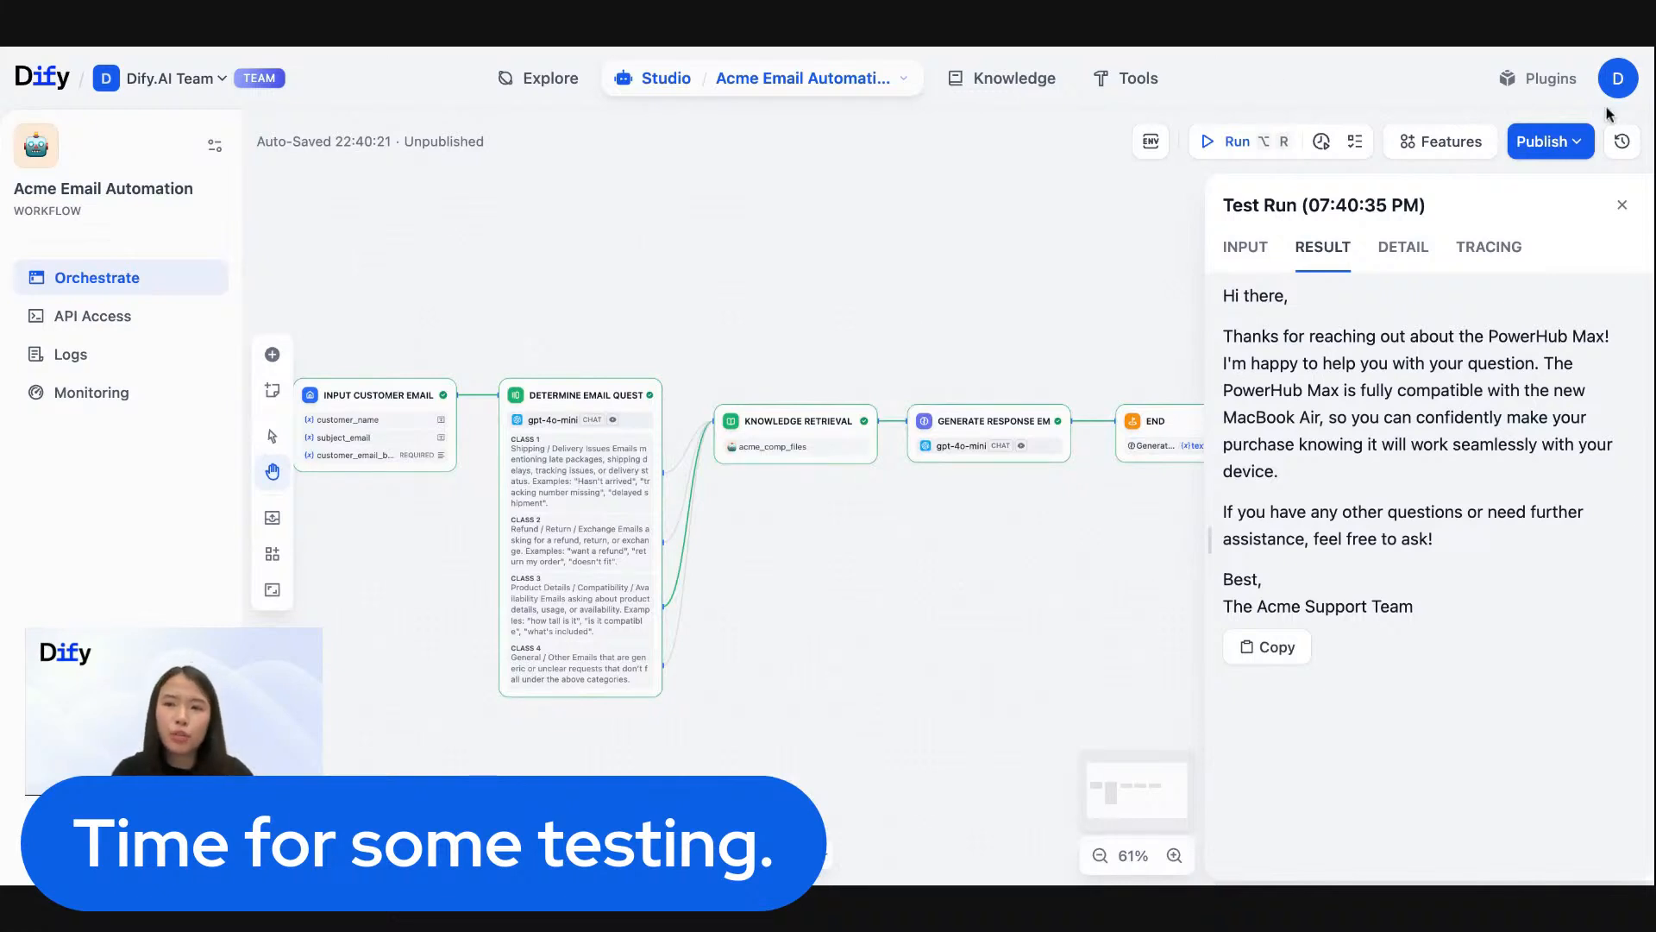
- Publish the workflow update and close the test run results to view all nodes from Input Customer Email to End
{"action": "left_click", "coordinate": [1546, 148]}
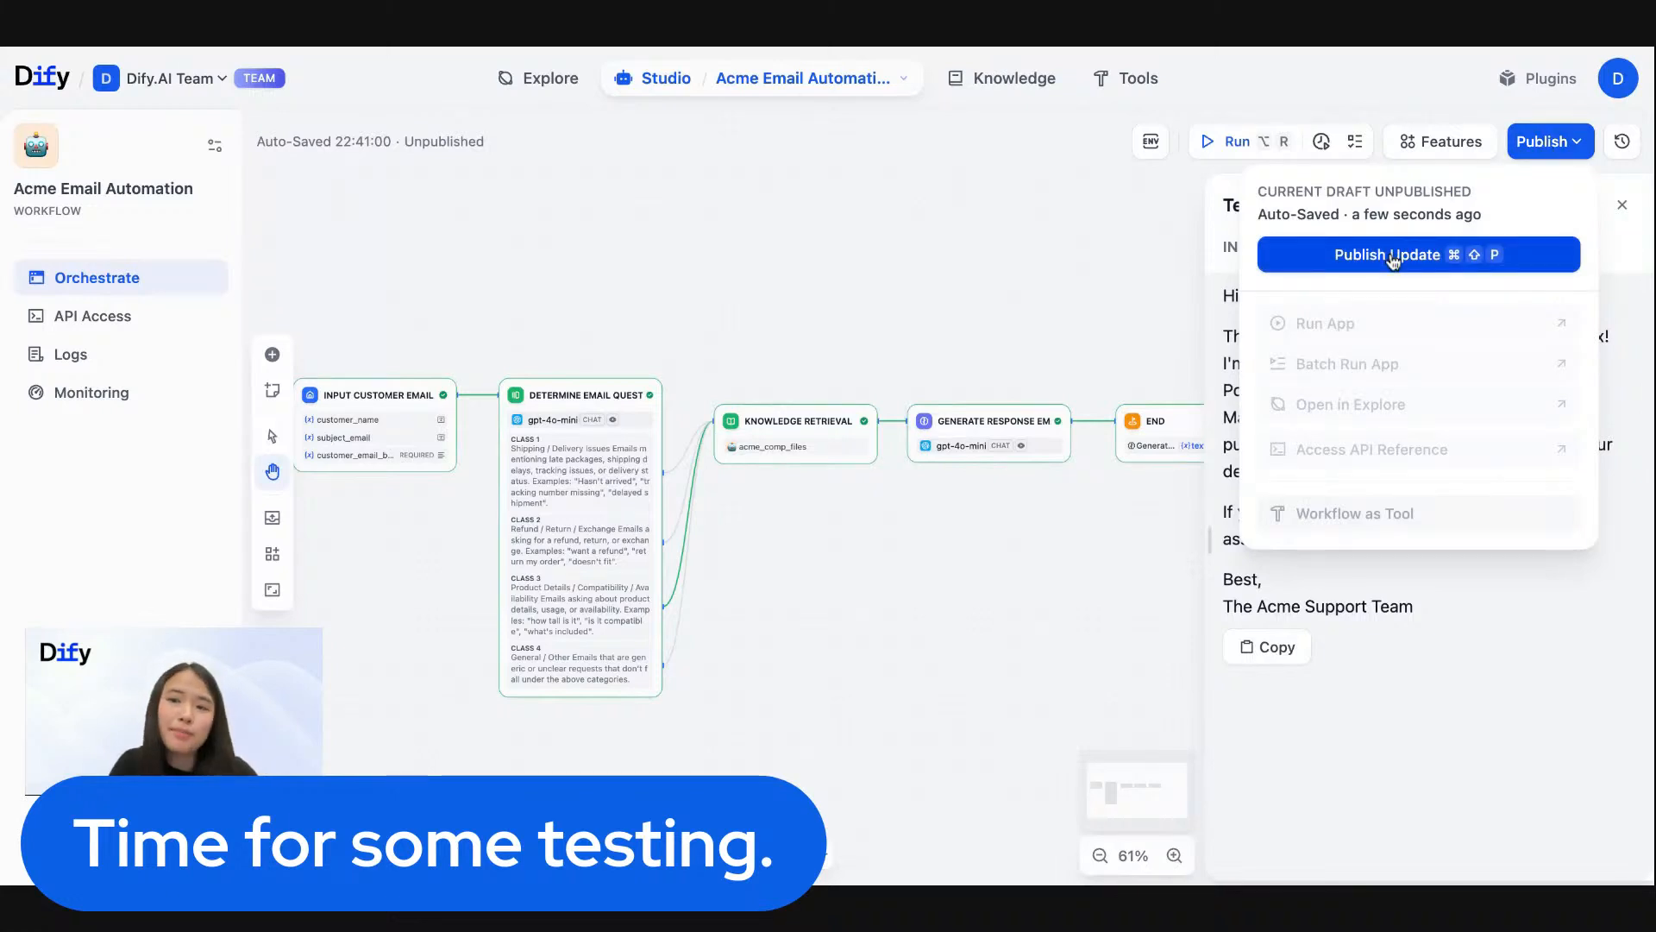
{"action": "left_click", "coordinate": [1392, 260]}
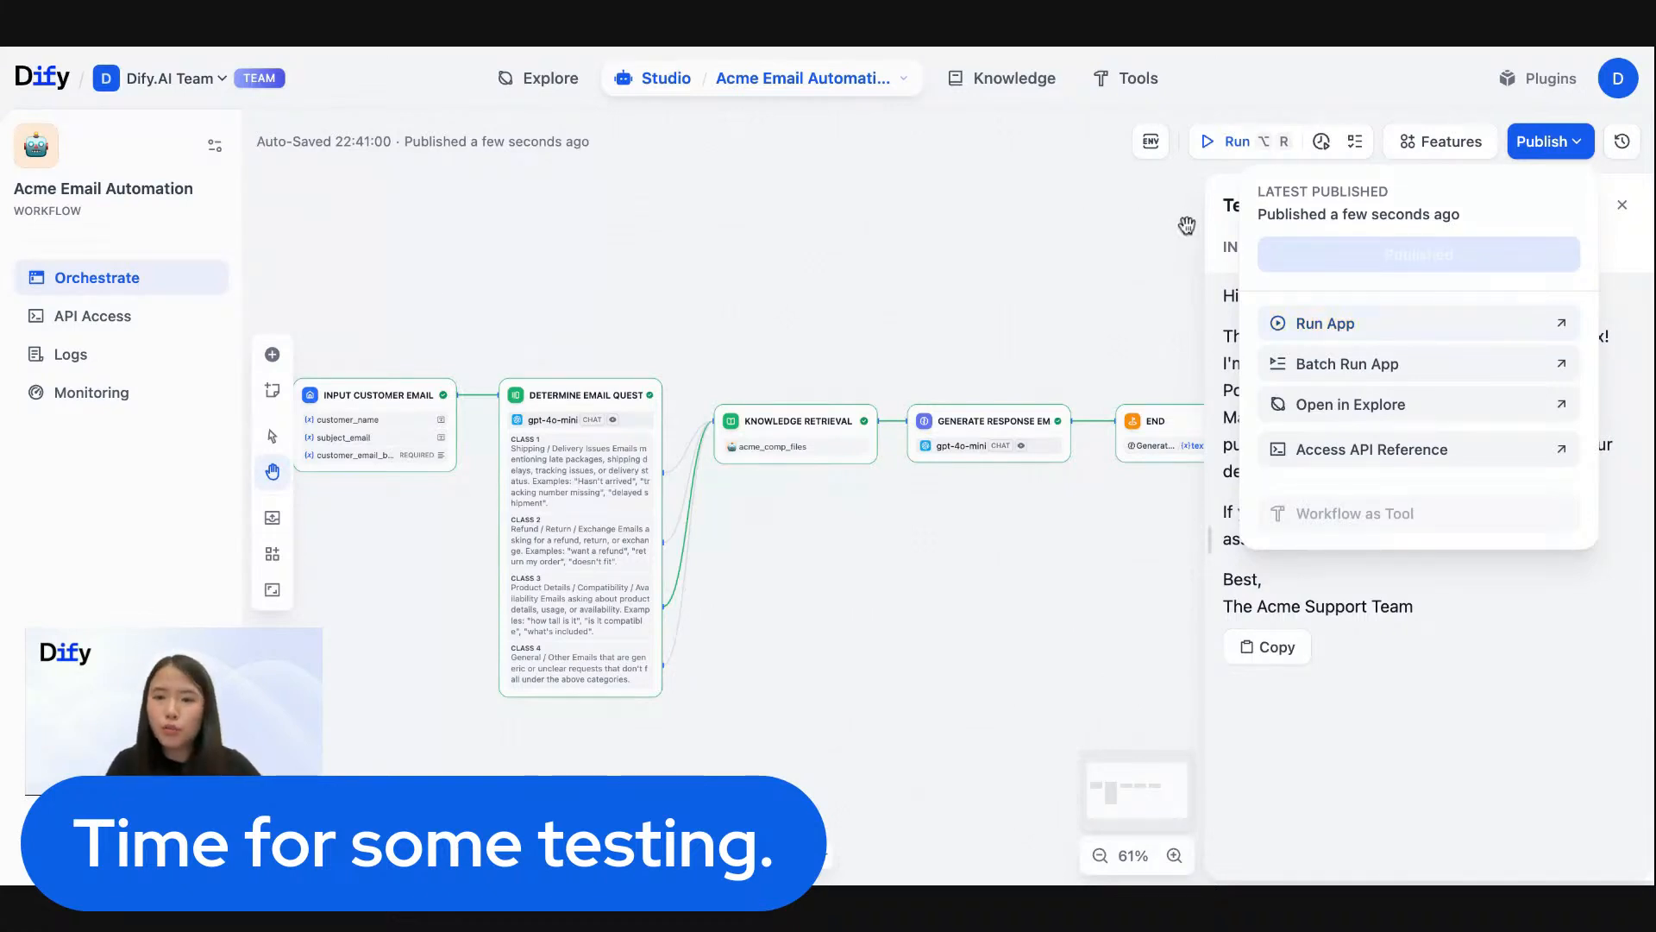
{"action": "left_click", "coordinate": [1016, 225]}
{"action": "left_click_drag", "start_coordinate": [901, 308], "coordinate": [987, 307]}
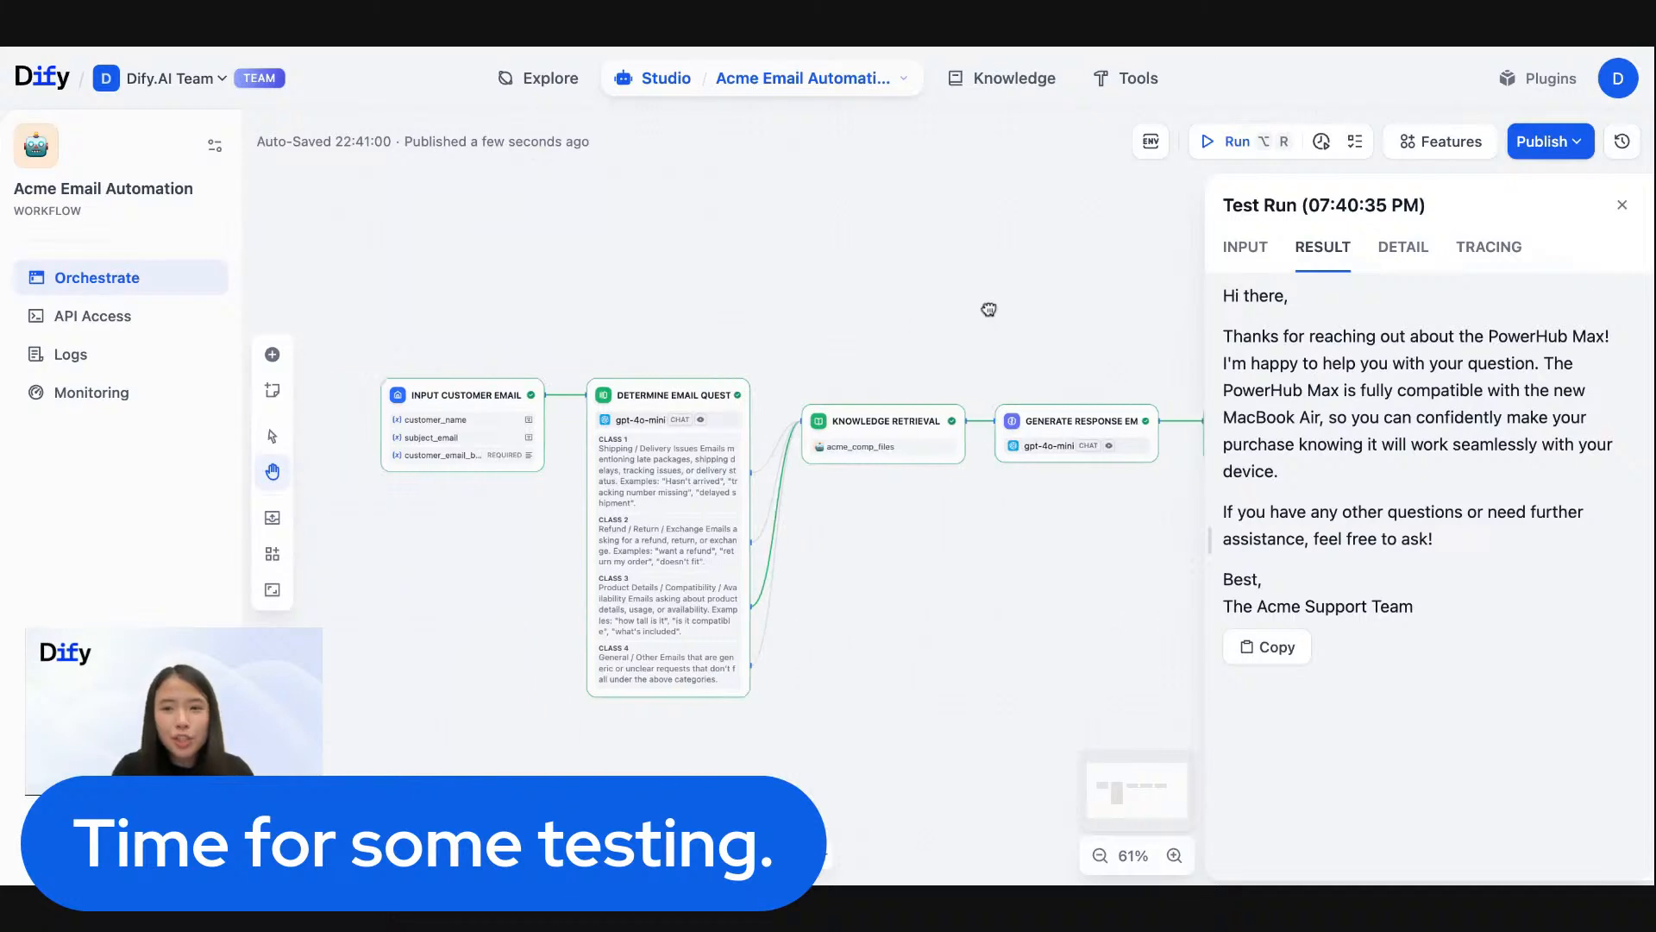
{"action": "left_click", "coordinate": [1622, 204]}
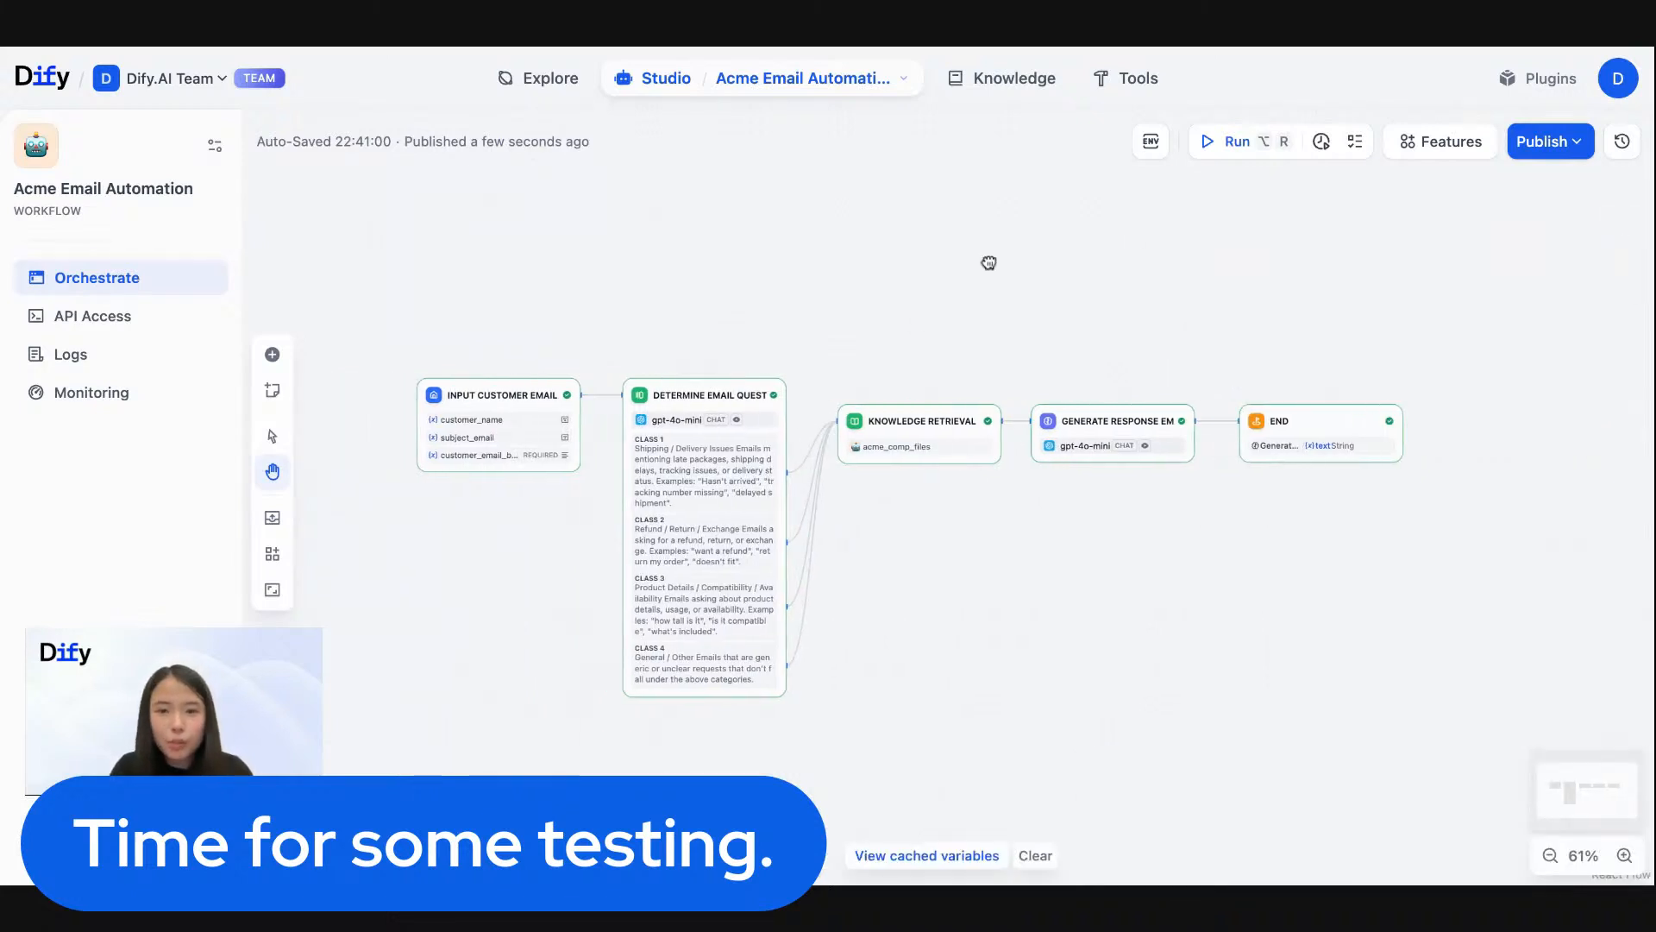
{"action": "scroll", "coordinate": [855, 388], "scroll_direction": "up", "scroll_amount": 3}
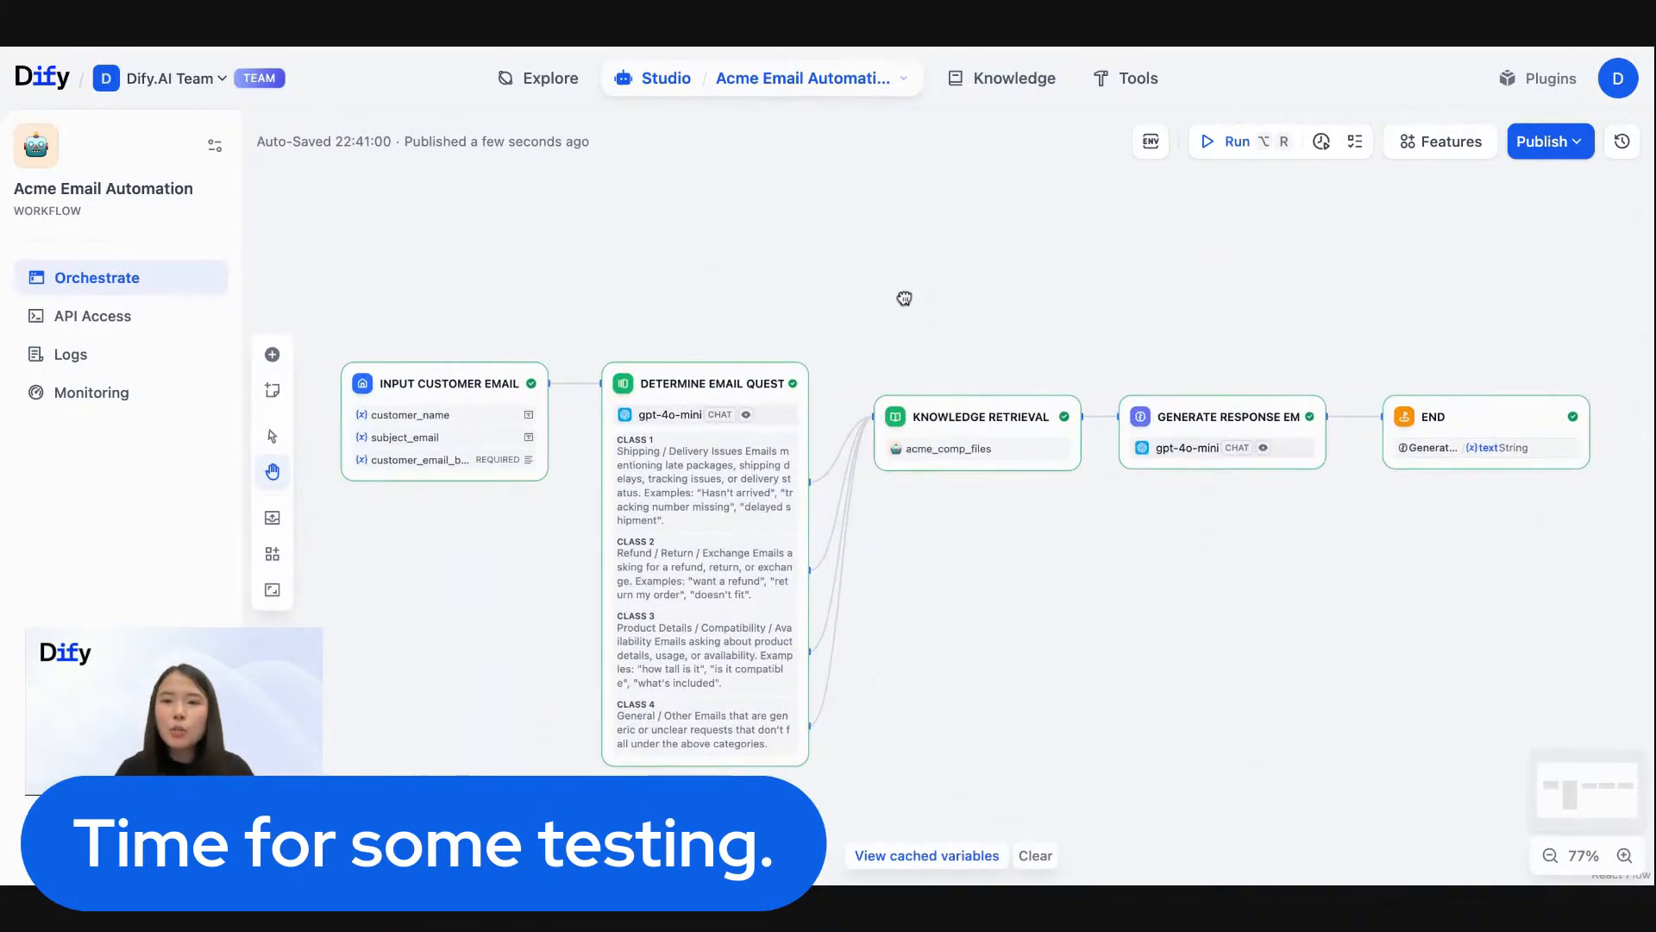
{"action": "left_click_drag", "start_coordinate": [905, 298], "coordinate": [913, 298]}
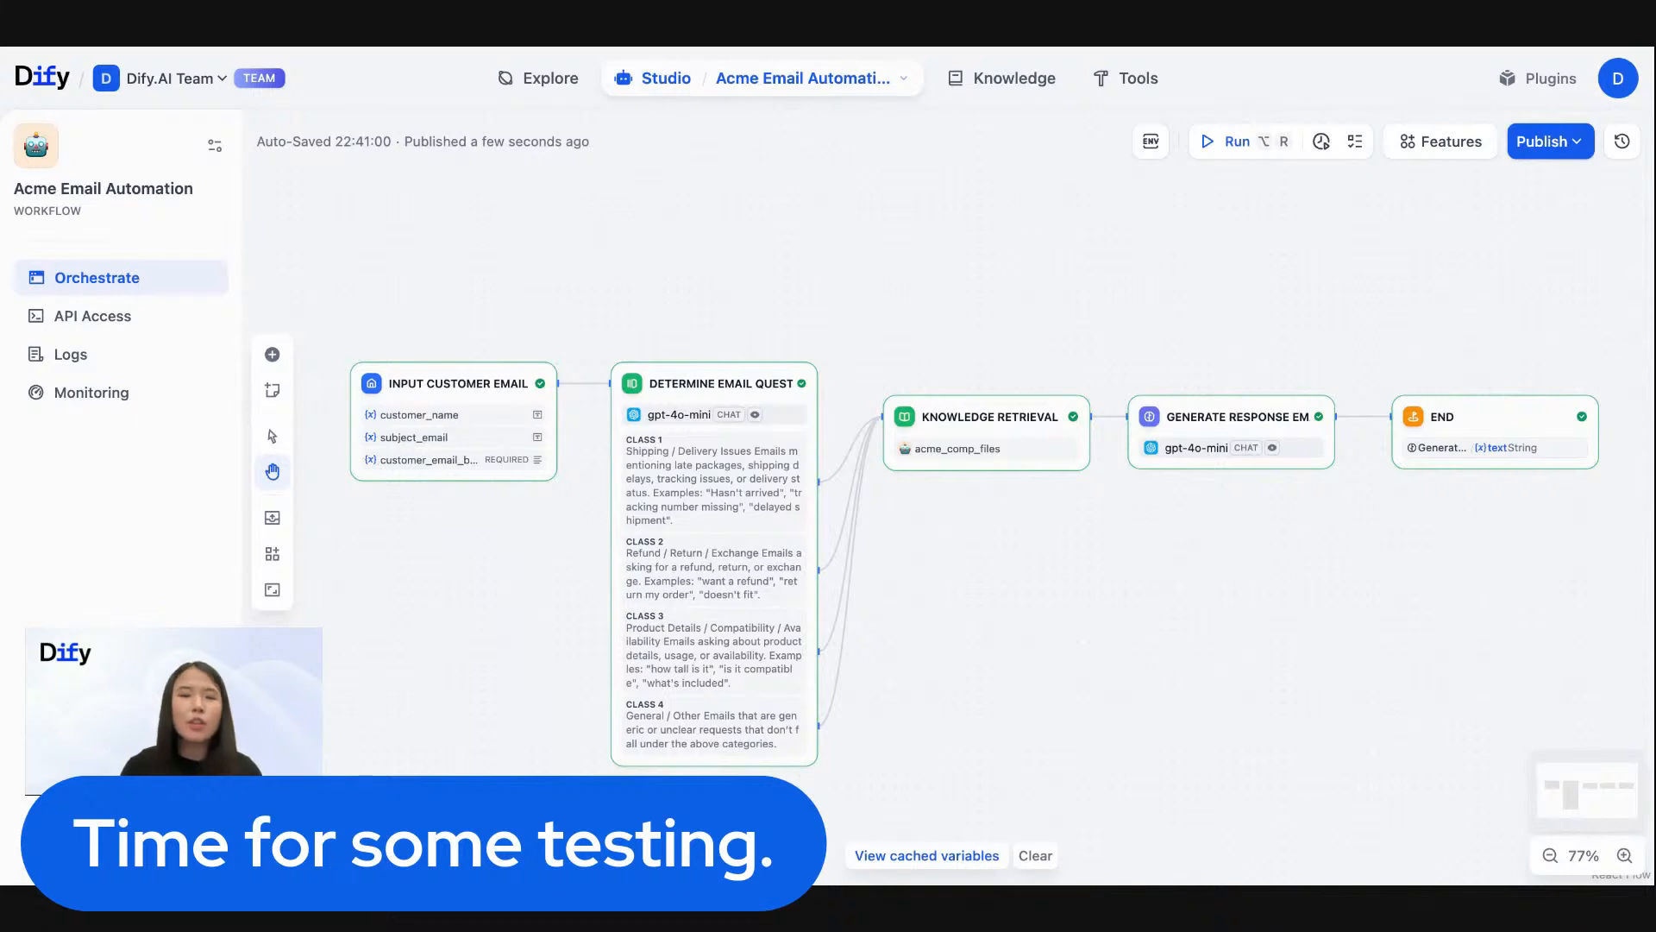